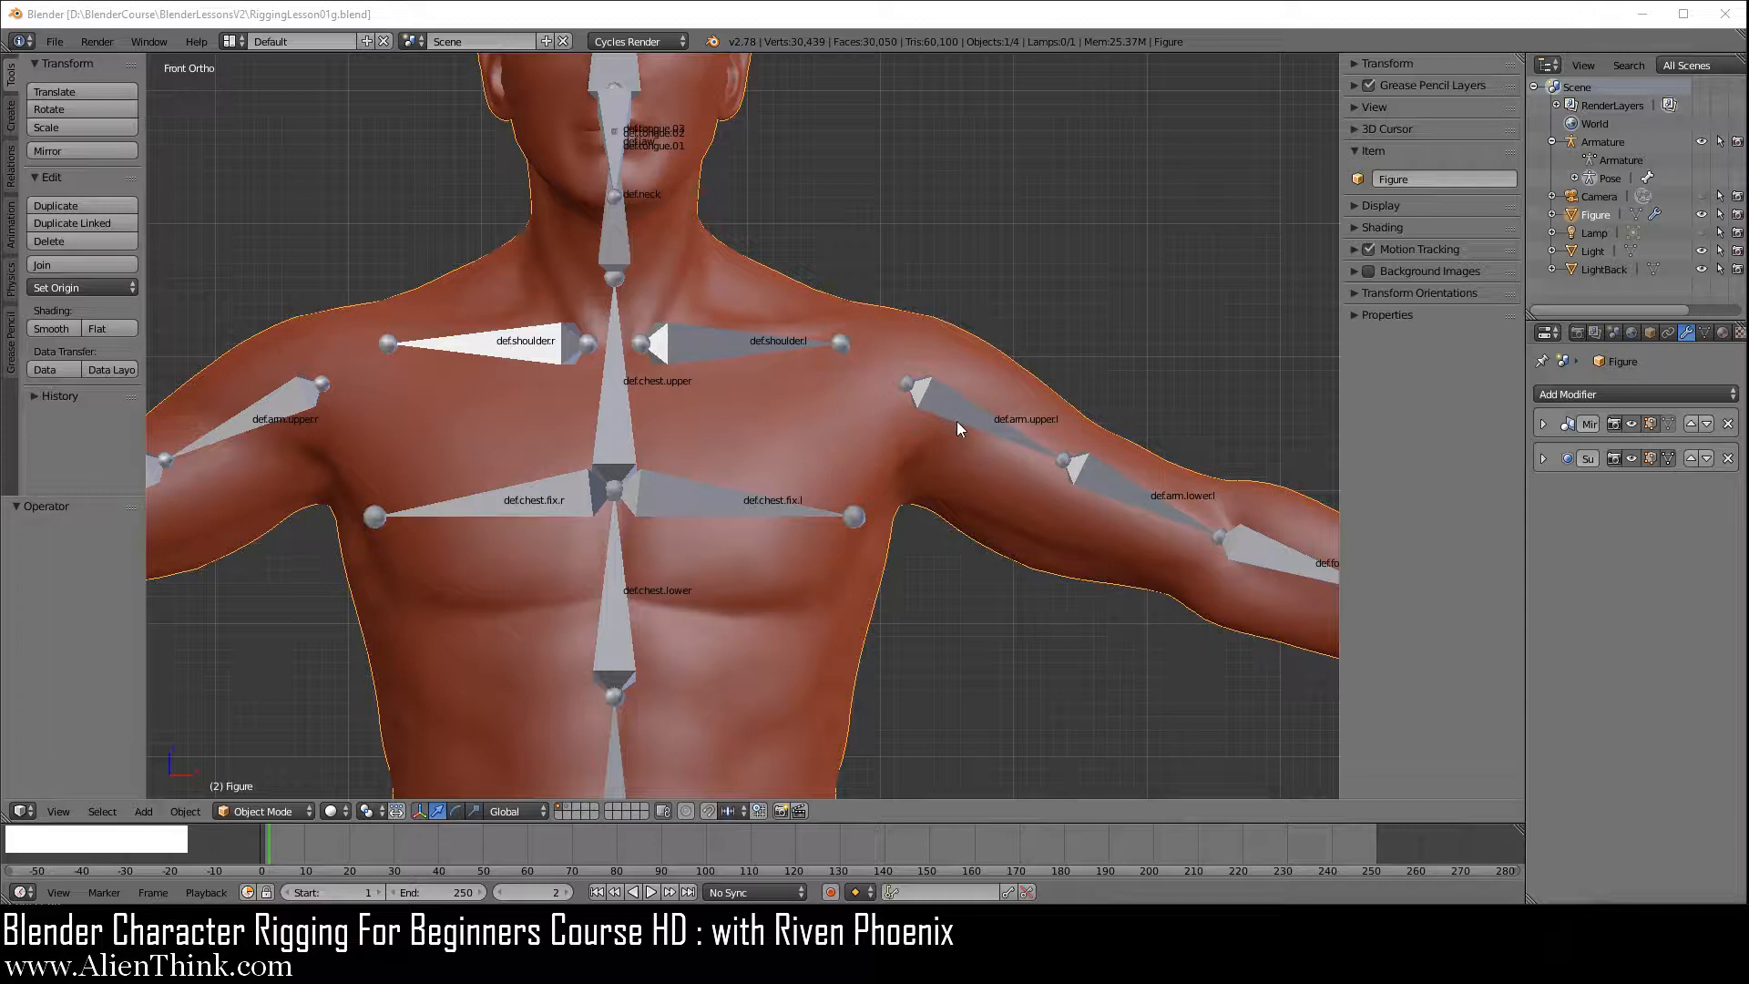
# - Put the Figure mesh into Edit Mode and clear its vertex selection
pyautogui.rightClick(937, 351)
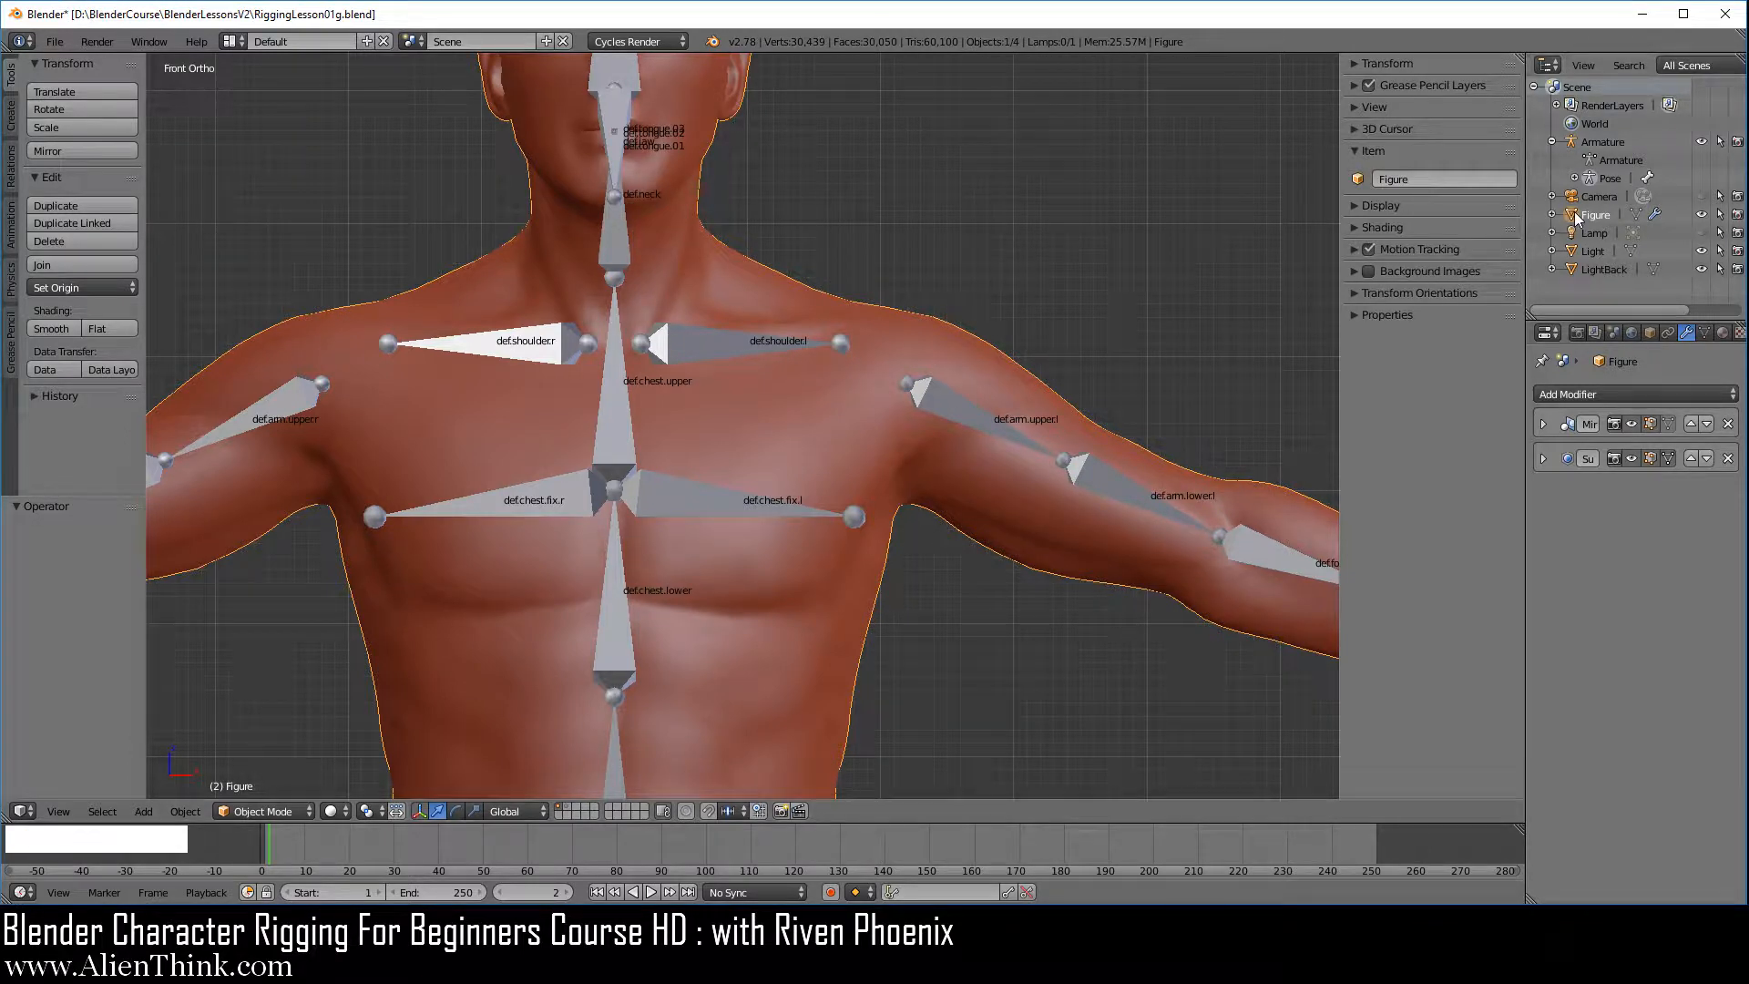
pyautogui.click(1574, 214)
pyautogui.rightClick(949, 353)
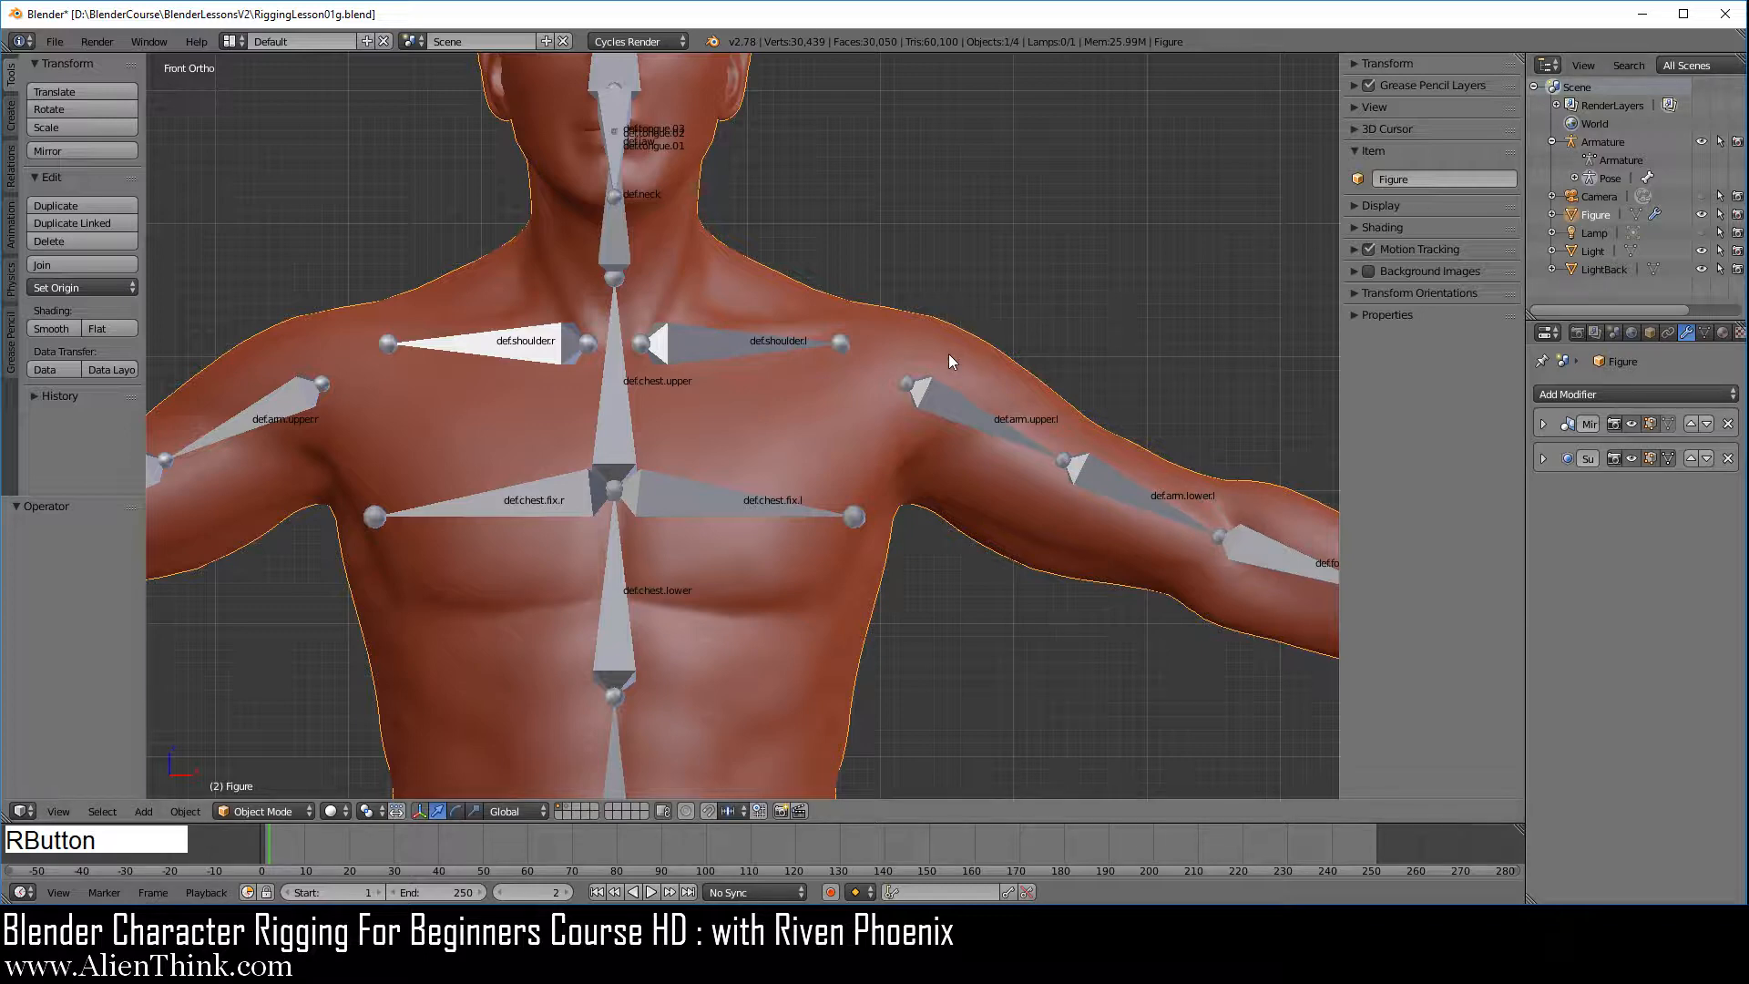
pyautogui.press('Tab')
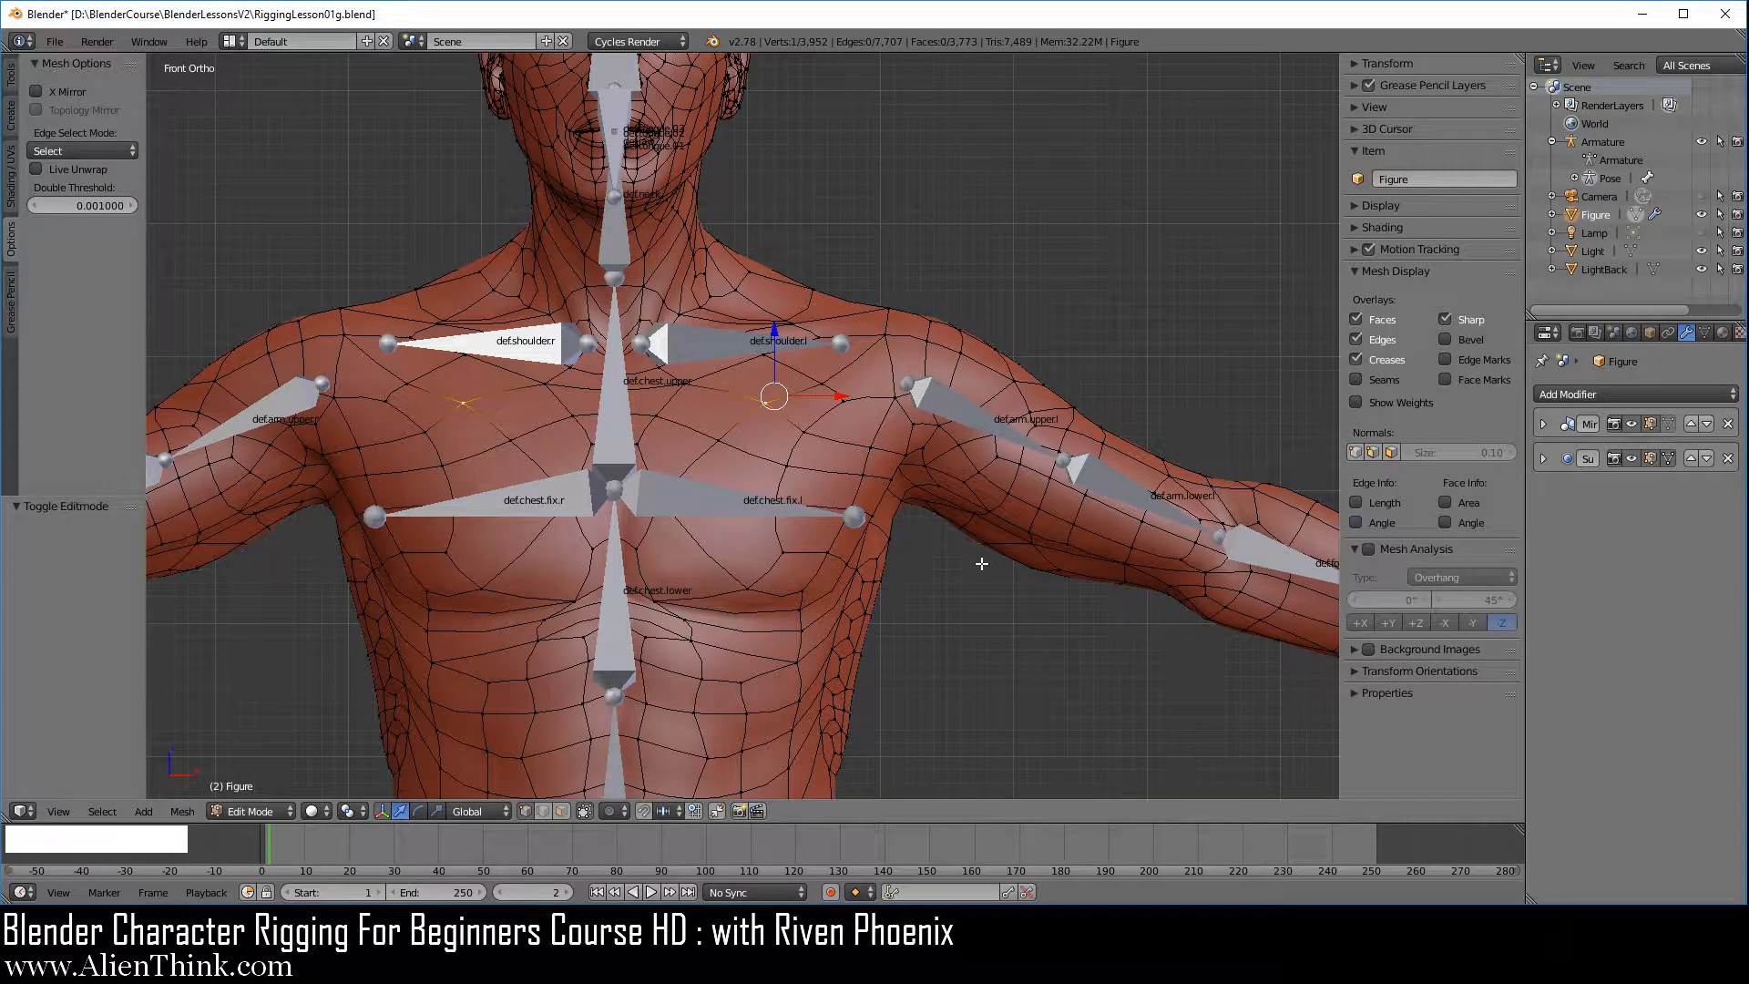
pyautogui.press('a')
pyautogui.press('a')
pyautogui.press('a')
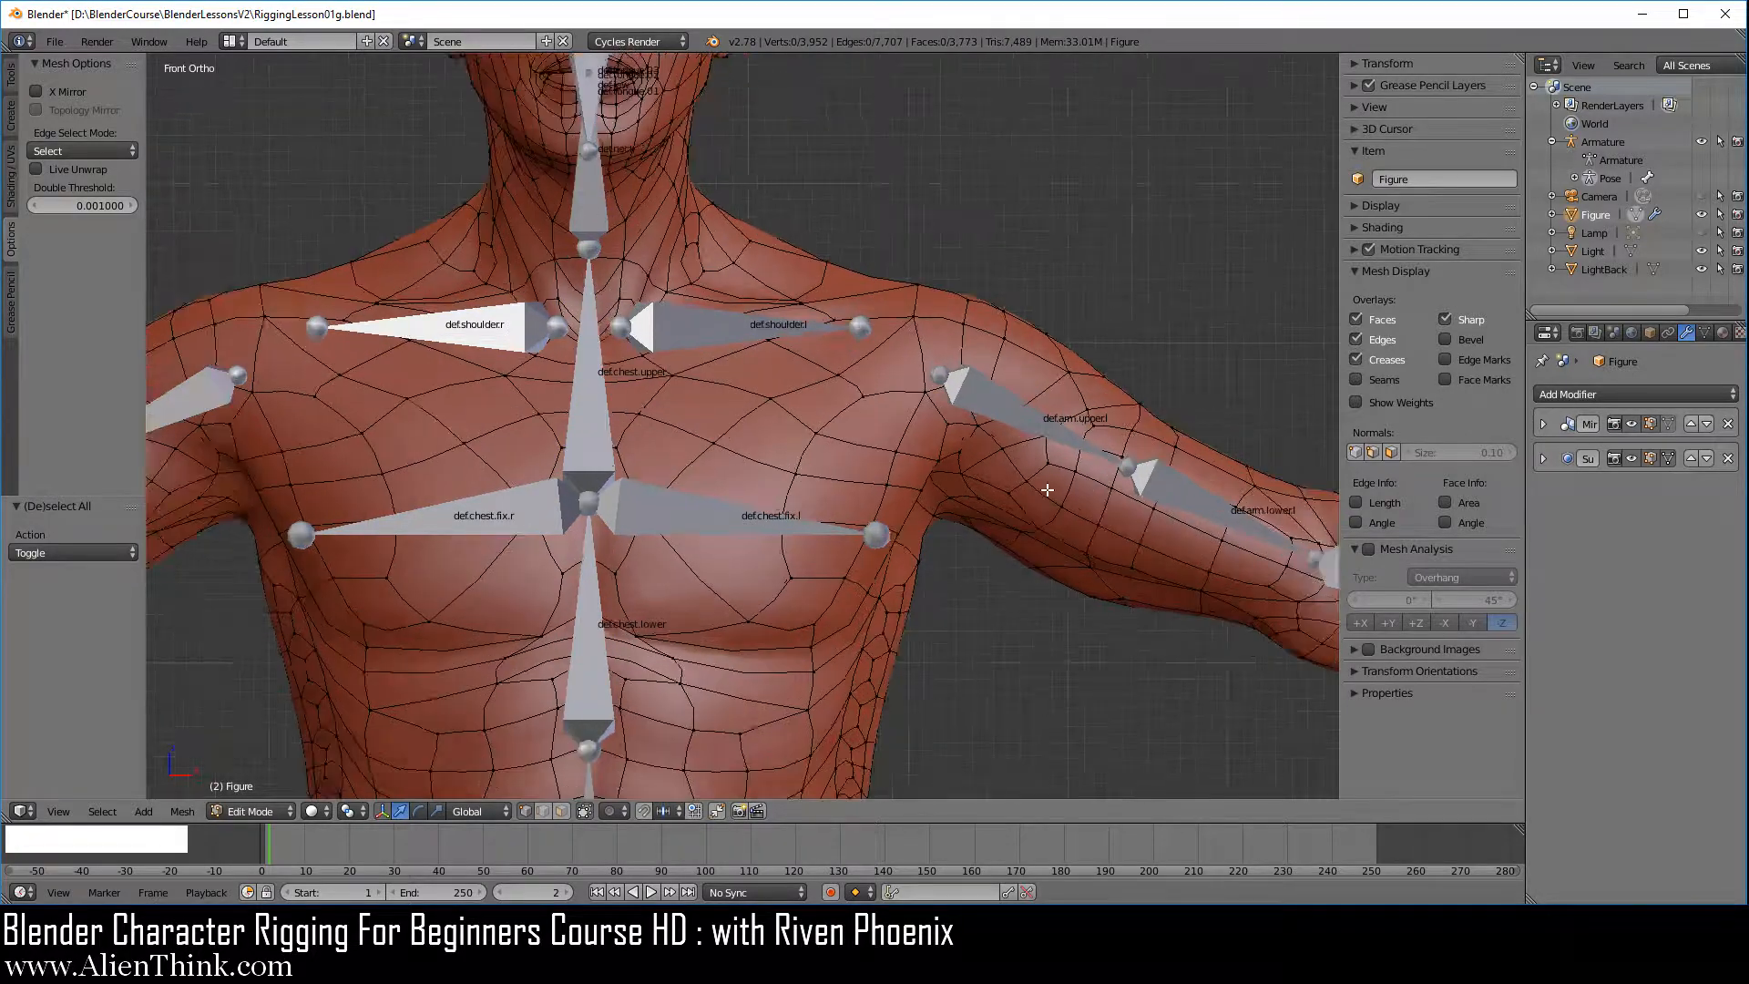
# - Select the four vertices of one face on top of the left shoulder, above the def.arm.upper.l bone
pyautogui.scroll(5, 1048, 487)
pyautogui.keyDown('shift'); pyautogui.moveTo(1082, 415); pyautogui.dragTo(818, 461, button='middle'); pyautogui.keyUp('shift')
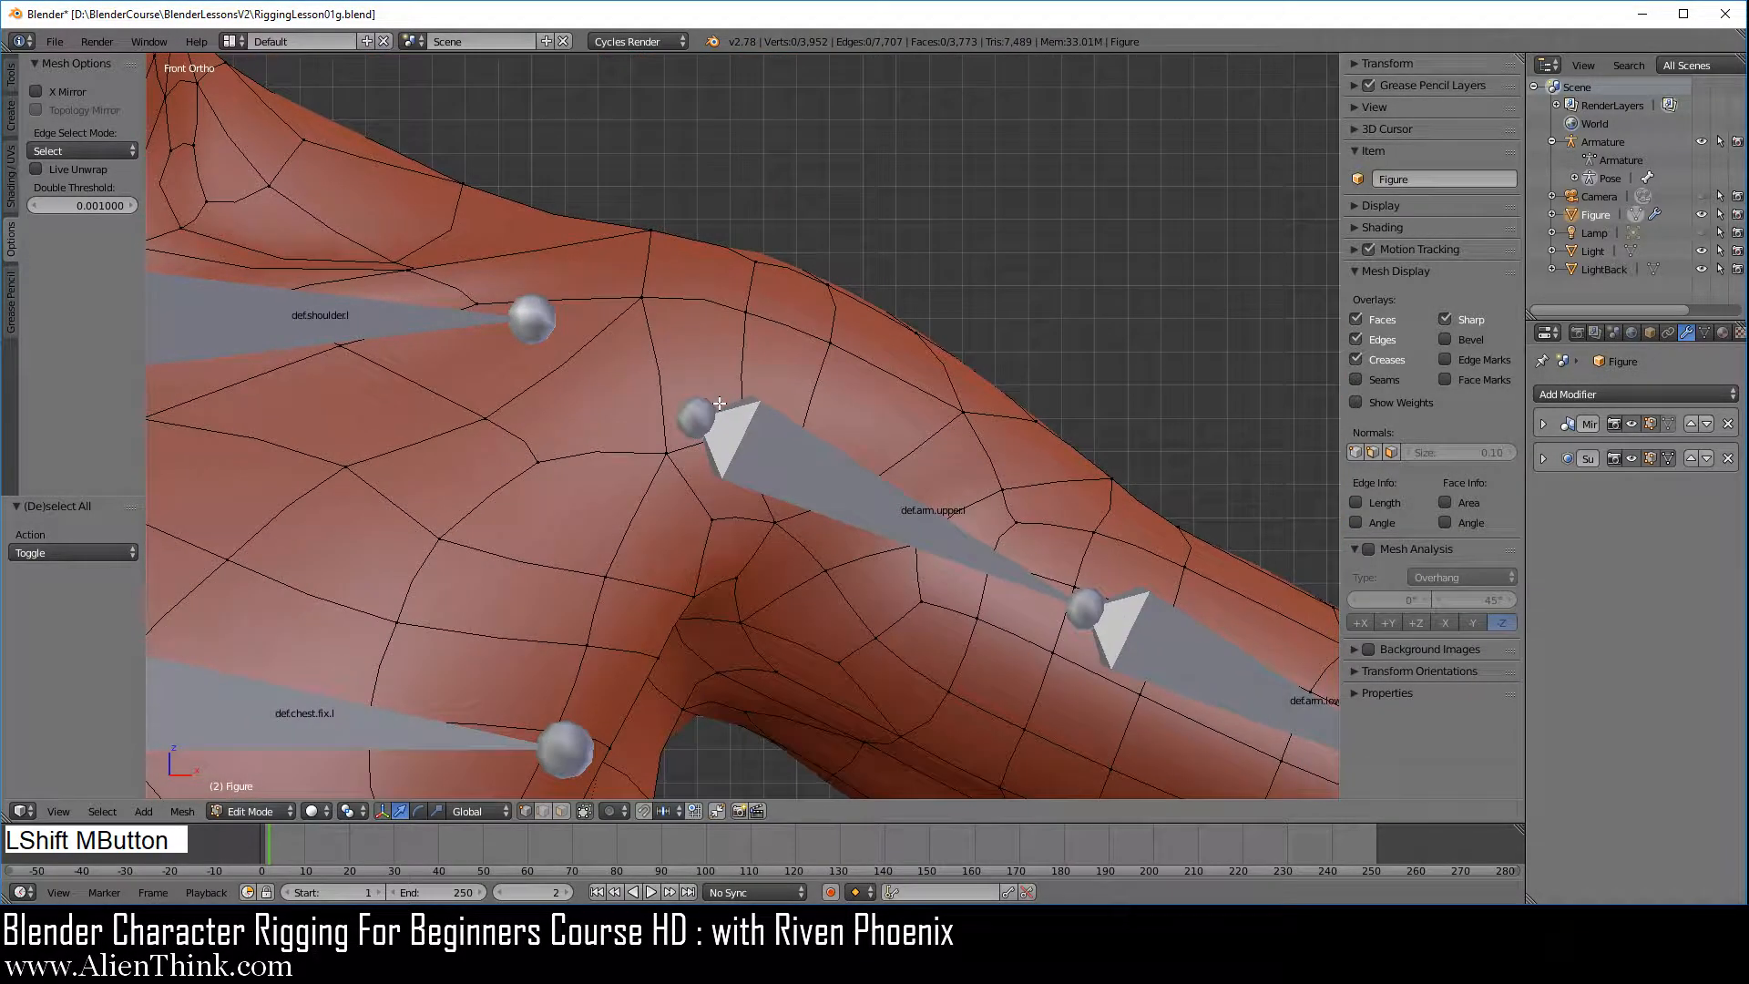
pyautogui.rightClick(831, 330)
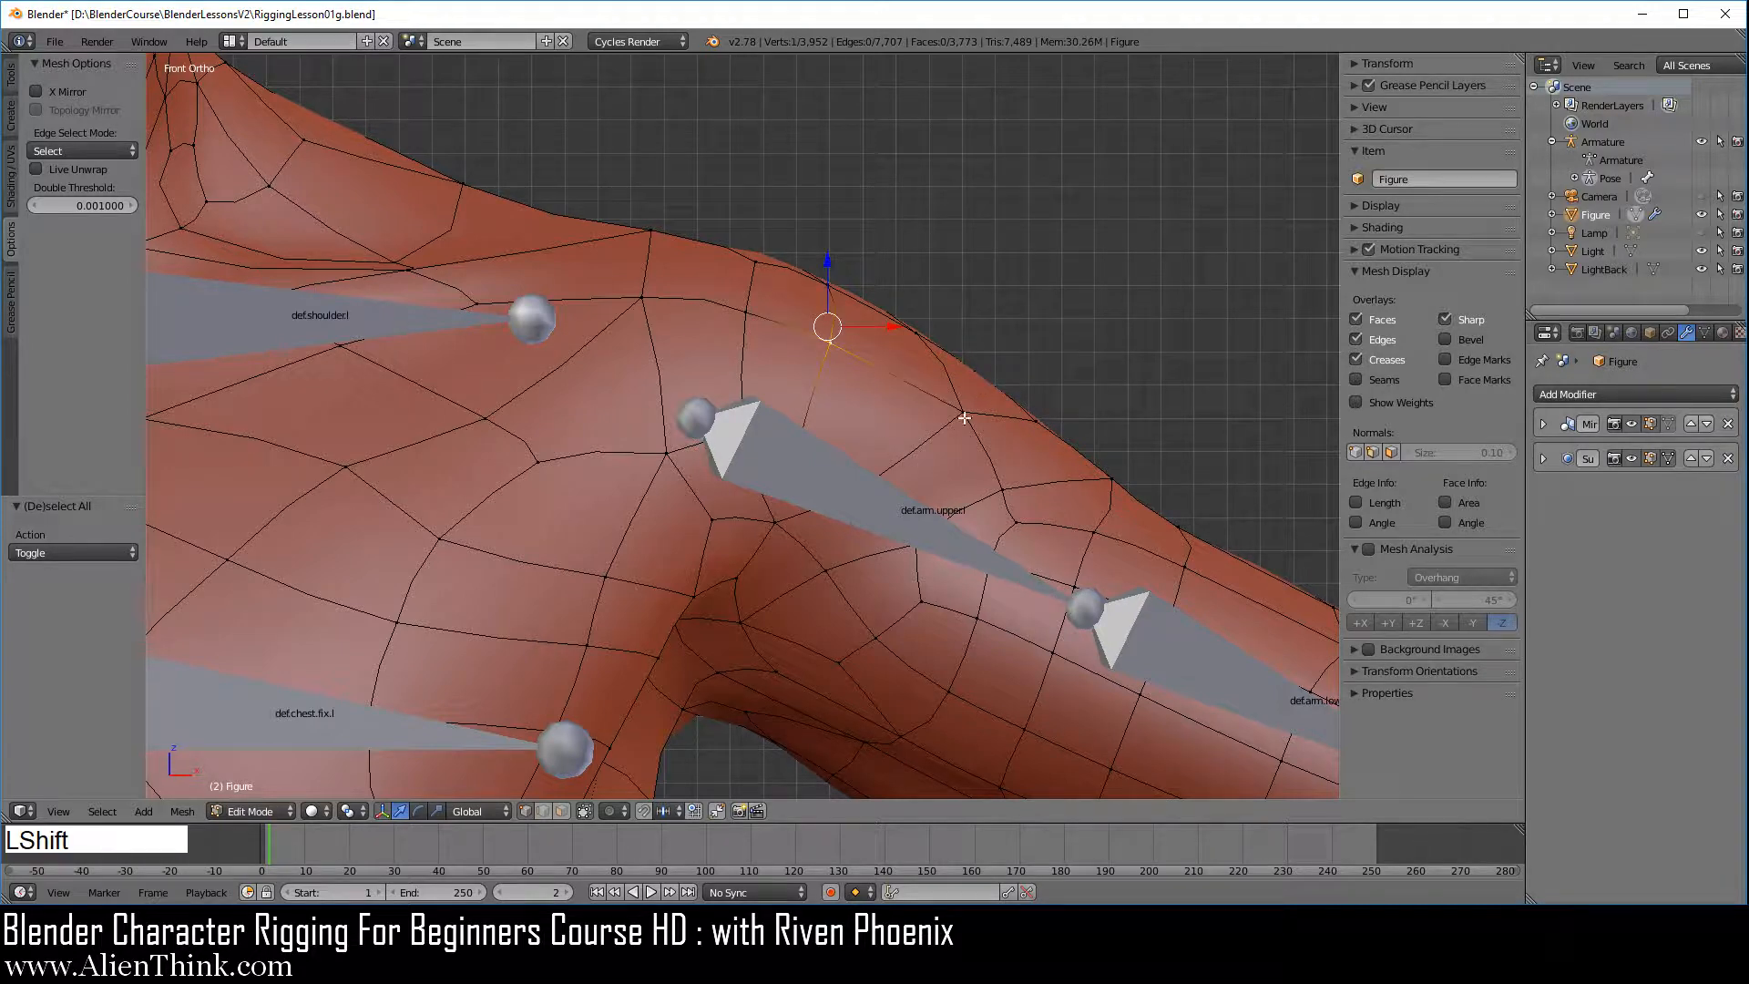
pyautogui.keyDown('shift'); pyautogui.rightClick(963, 414); pyautogui.keyUp('shift')
pyautogui.keyDown('shift'); pyautogui.rightClick(941, 358); pyautogui.keyUp('shift')
pyautogui.keyDown('shift'); pyautogui.rightClick(828, 286); pyautogui.keyUp('shift')
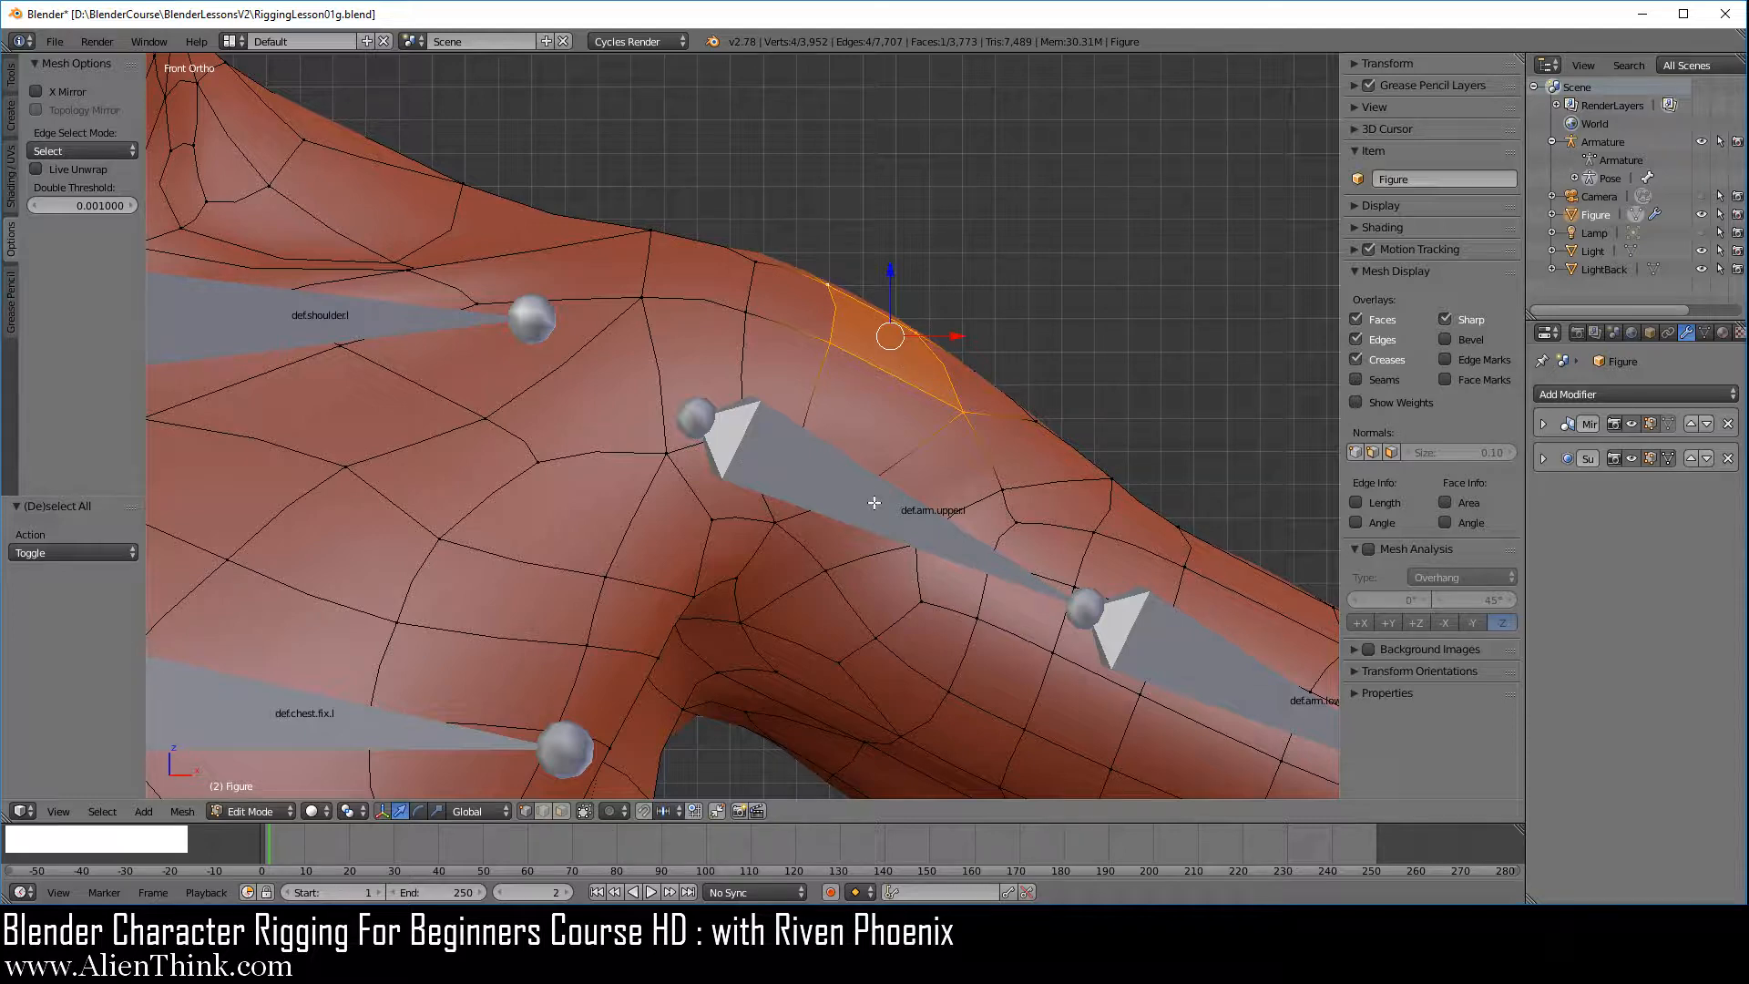
pyautogui.scroll(-2, 872, 465)
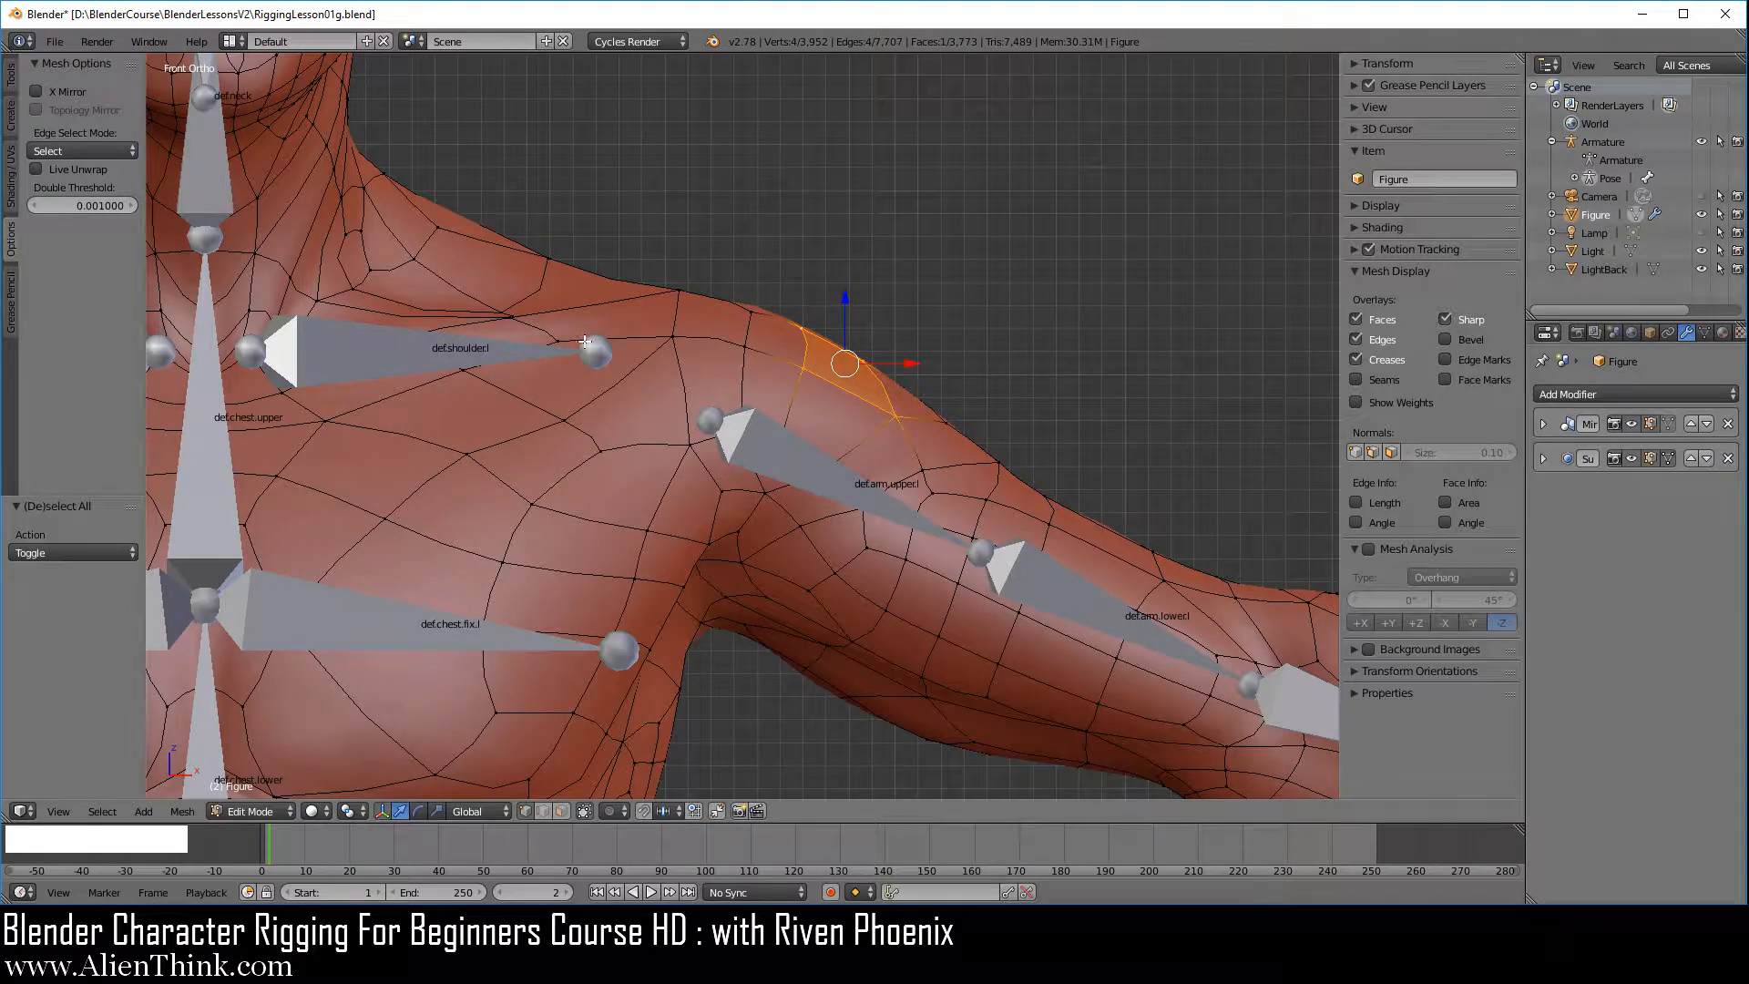
# - Return the Figure to Object Mode and copy the name of the def.shoulder.l bone from the armature
pyautogui.click(279, 811)
pyautogui.click(266, 781)
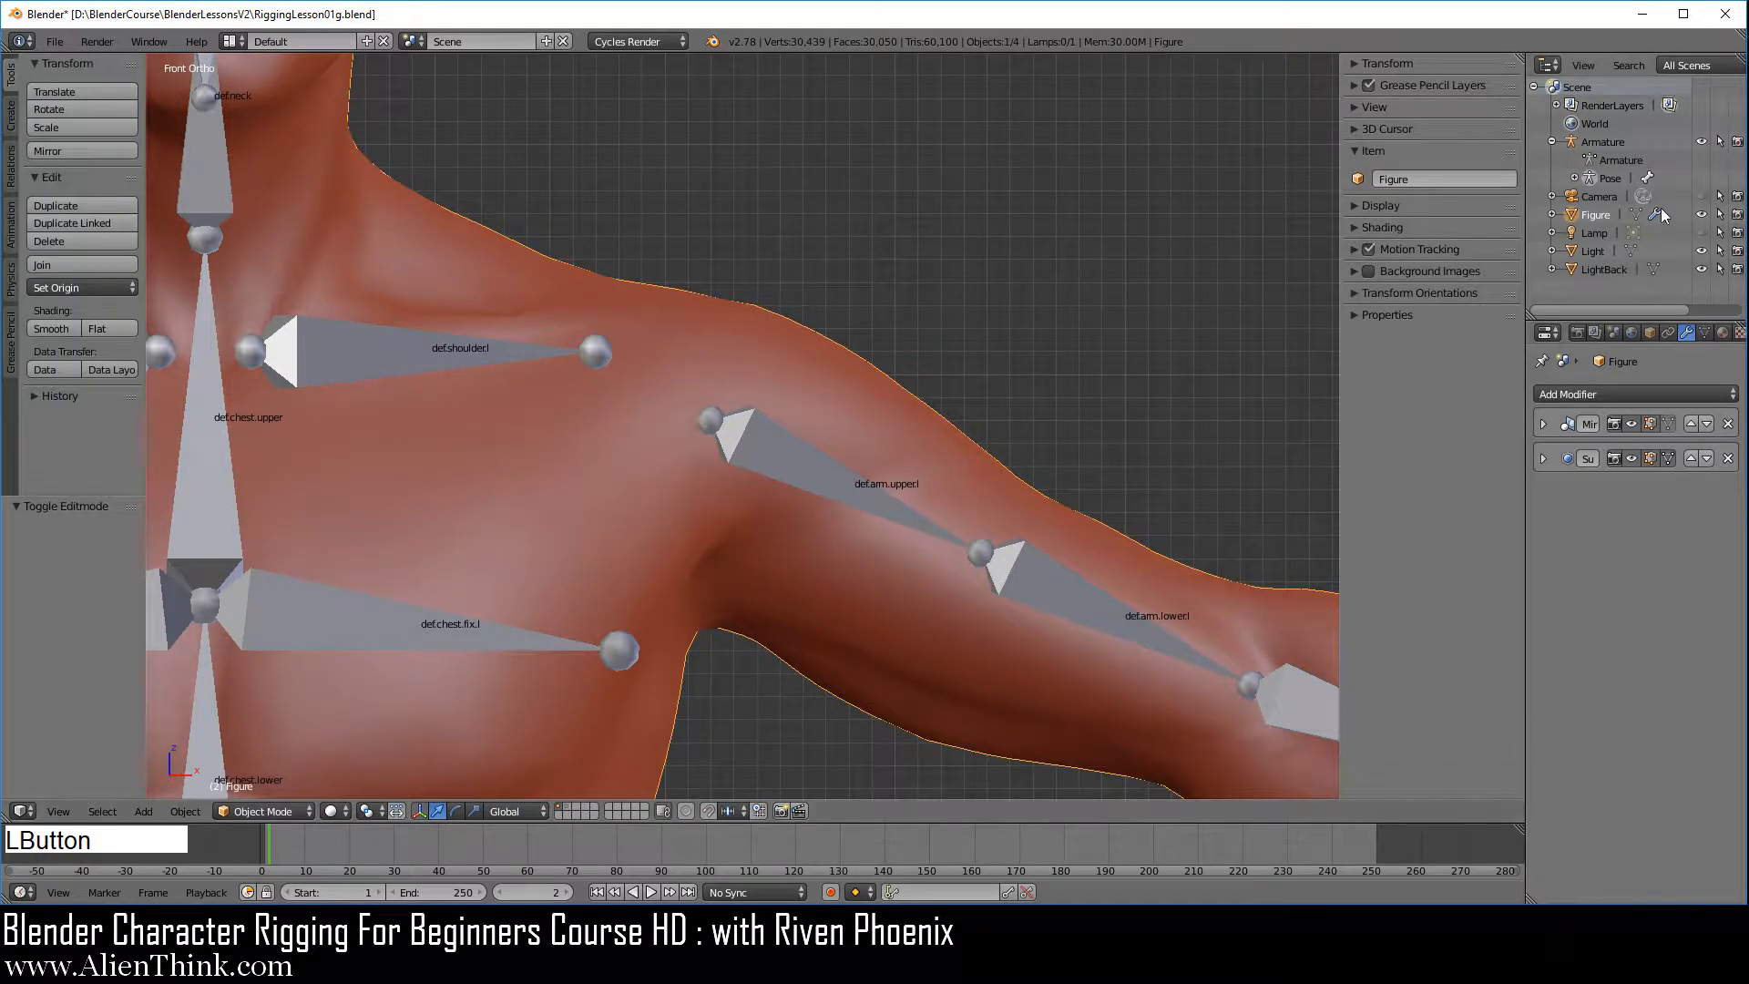
pyautogui.click(1626, 140)
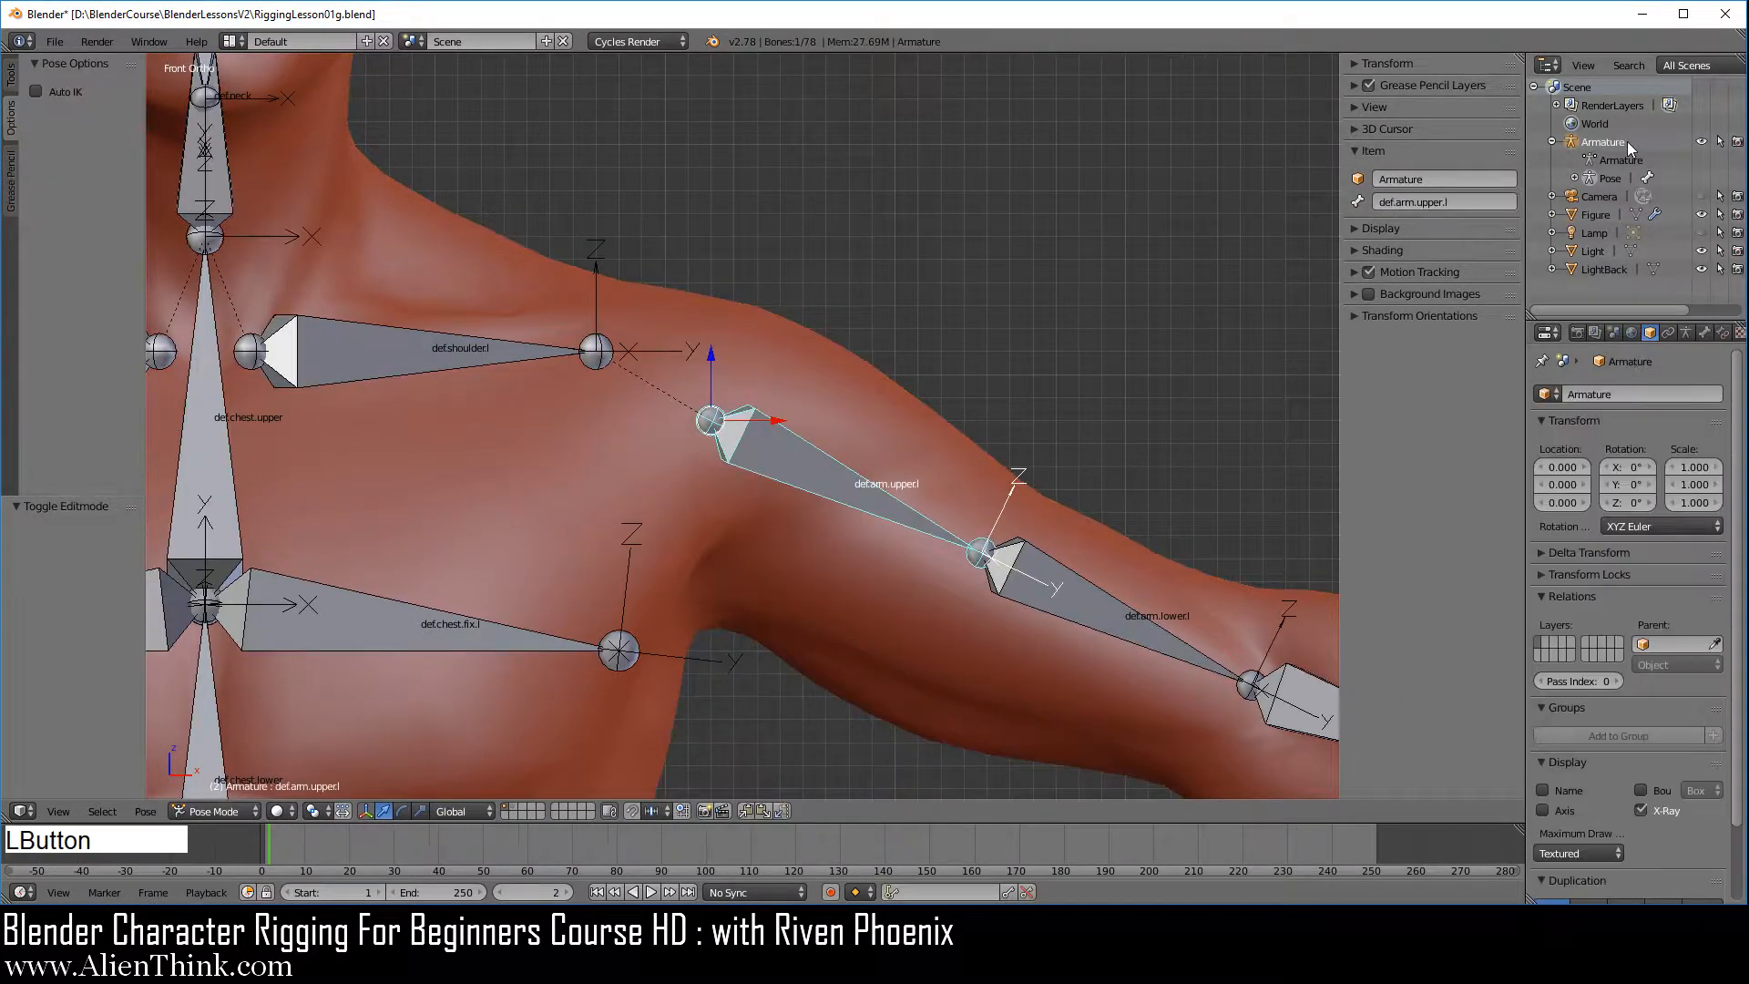
pyautogui.click(232, 811)
pyautogui.click(234, 747)
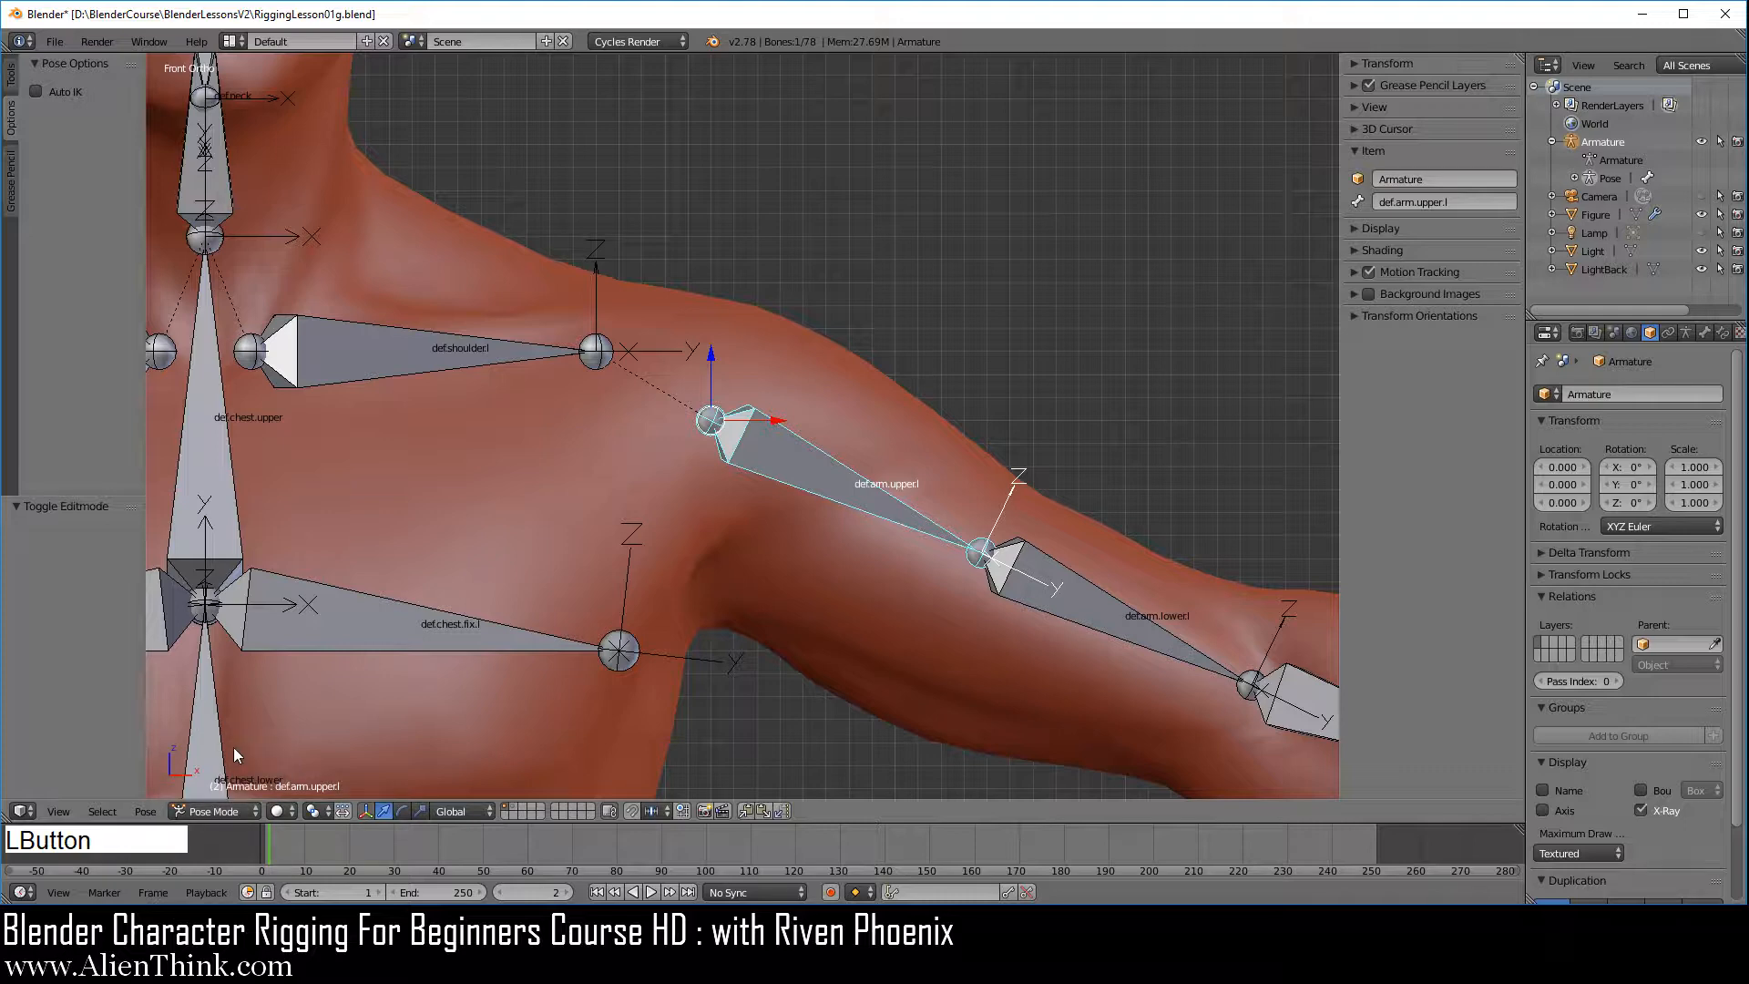
pyautogui.rightClick(823, 379)
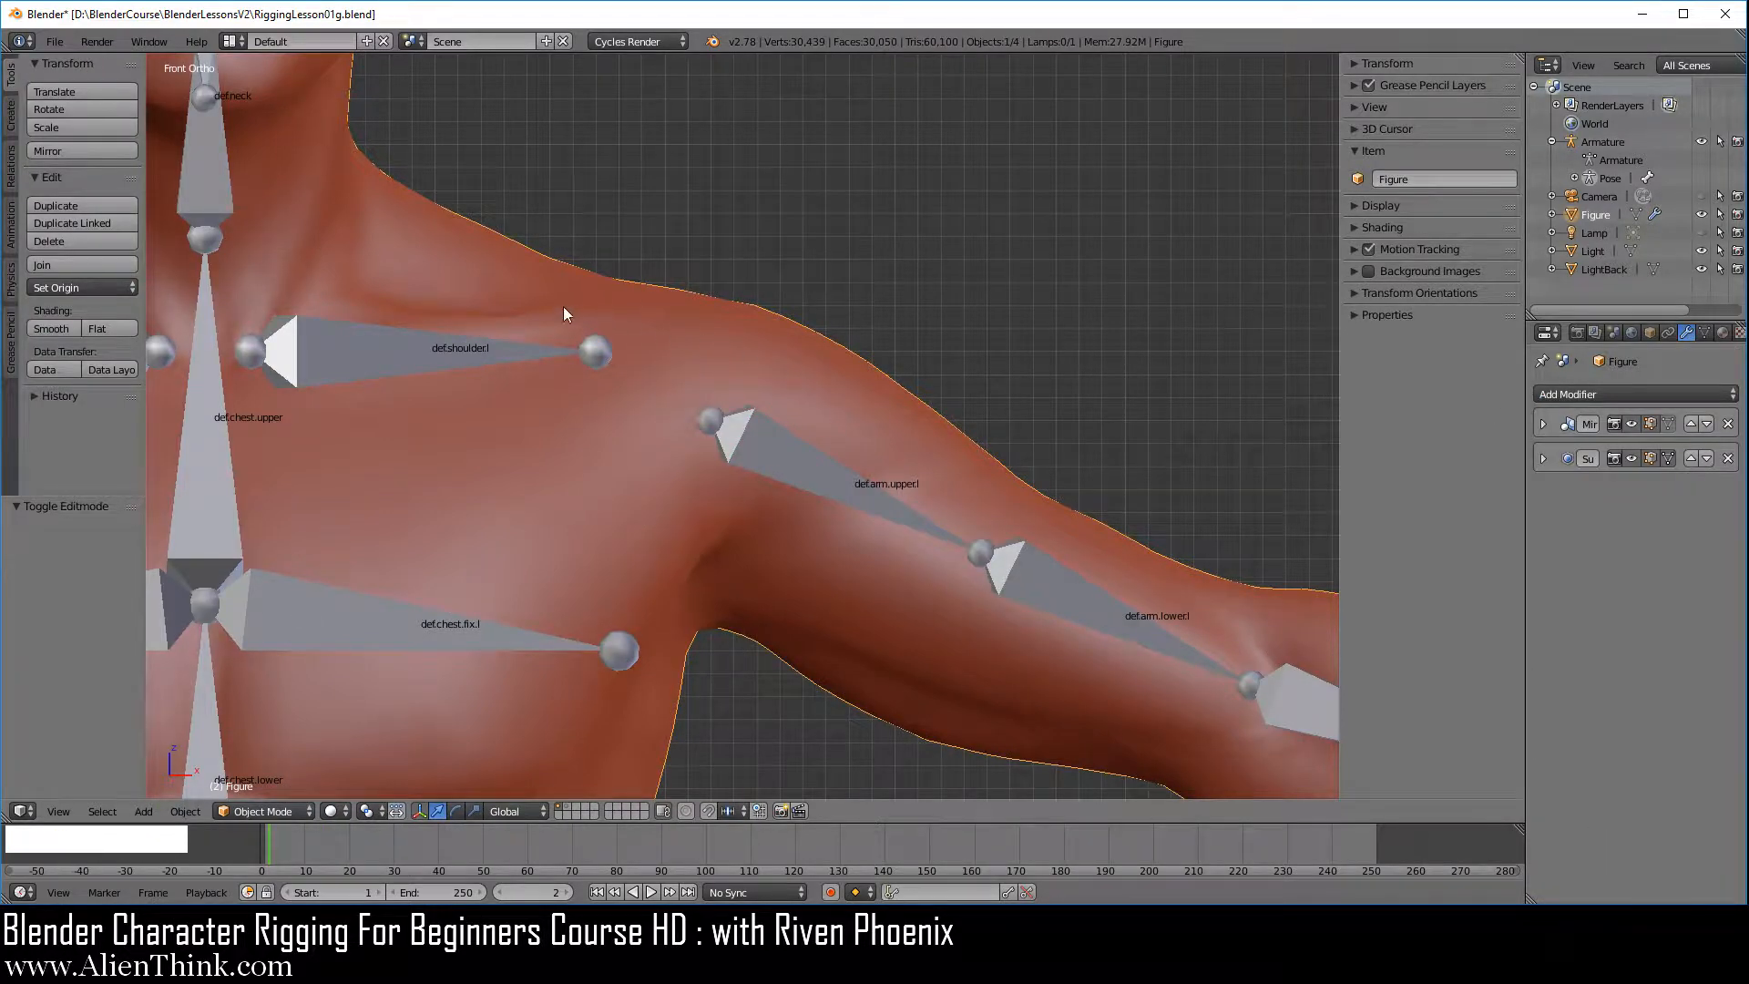
pyautogui.rightClick(439, 365)
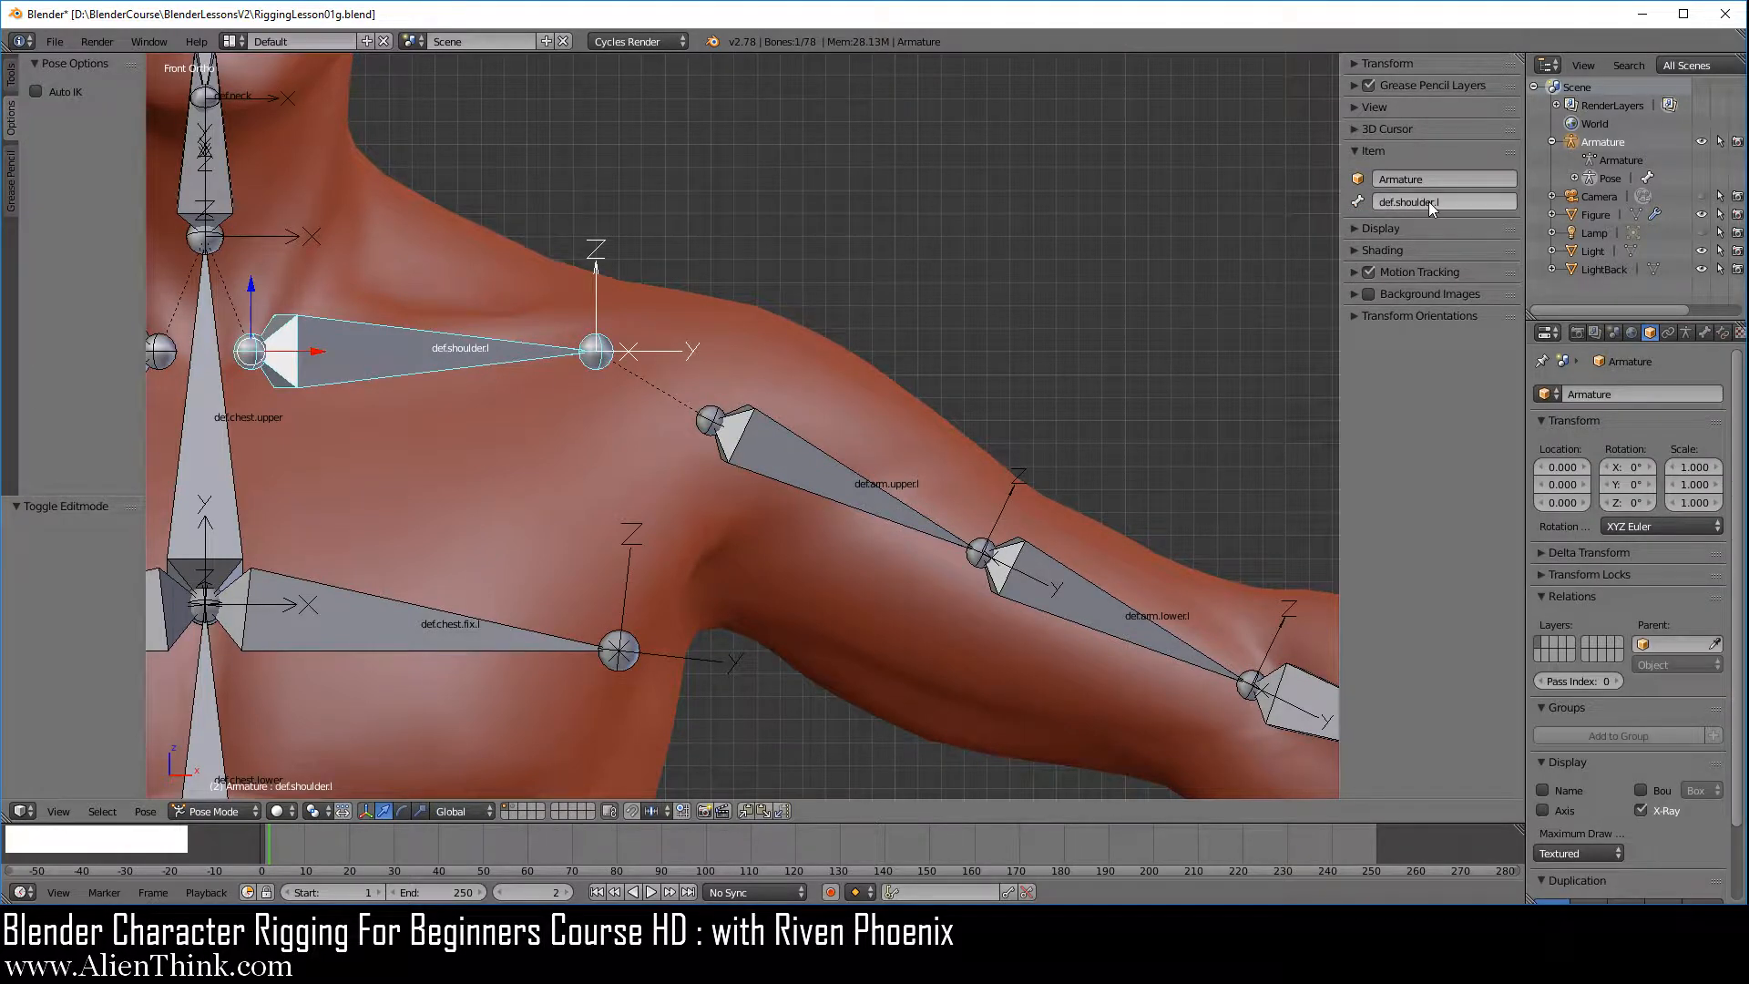
pyautogui.press('ctrl')
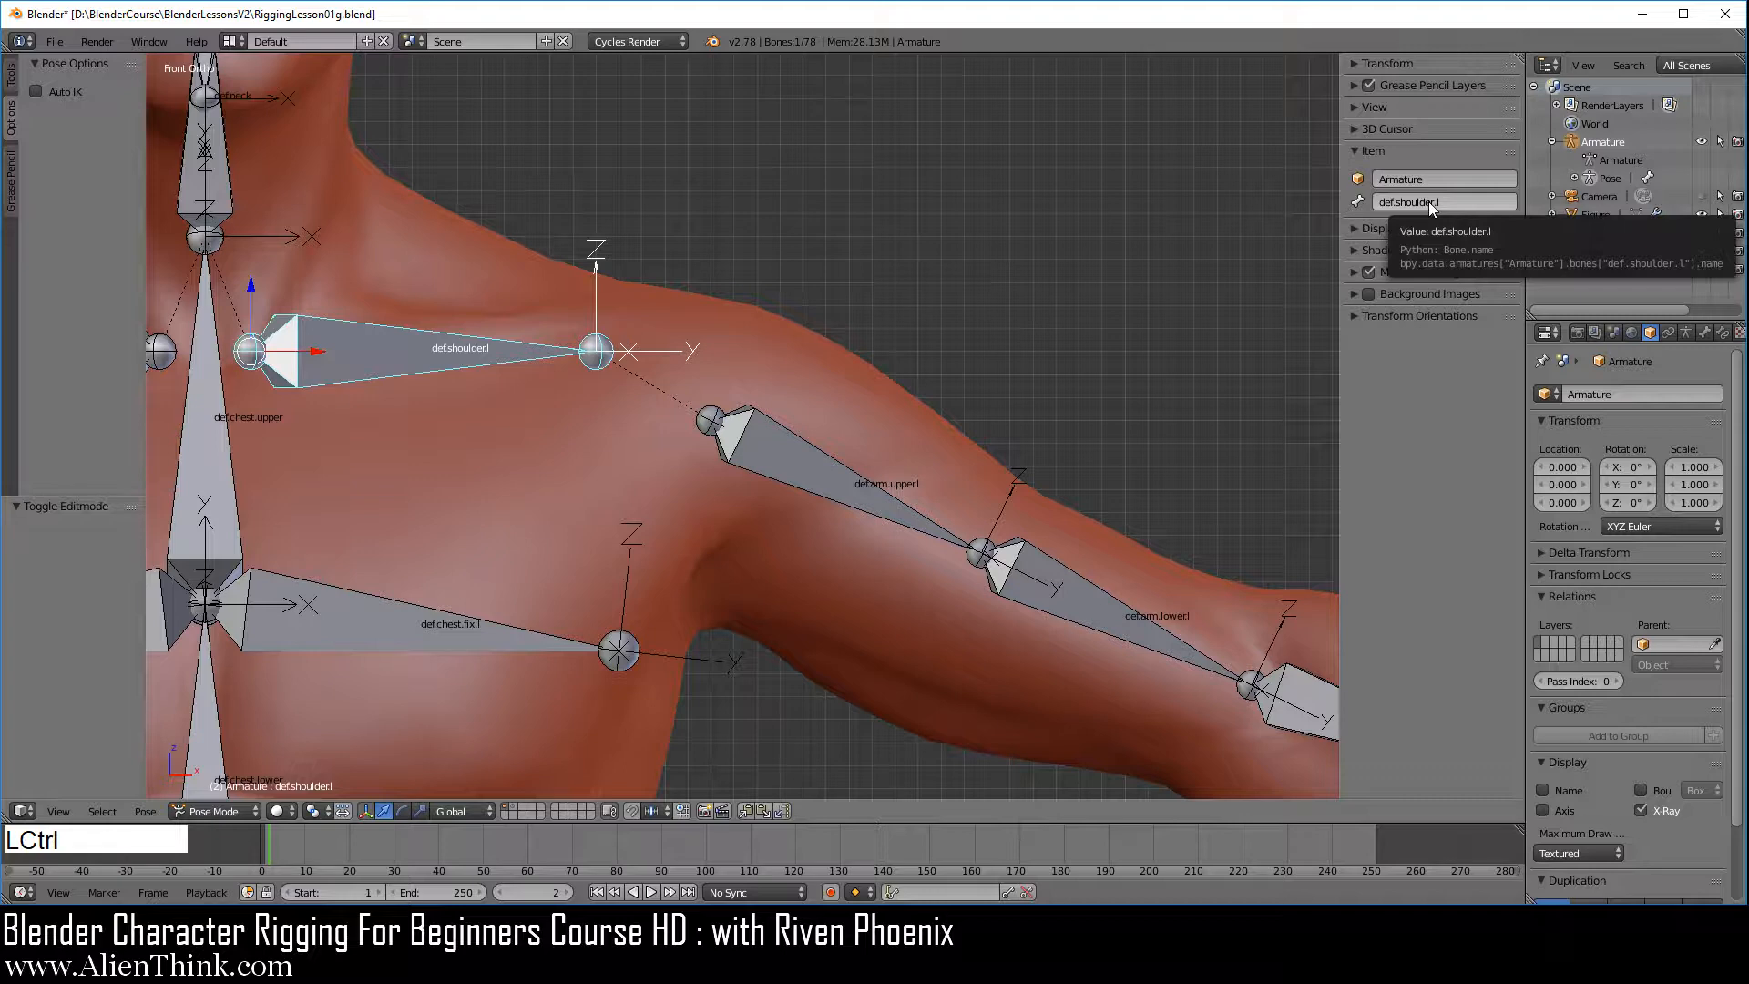
pyautogui.hotkey('ctrl', 'c')
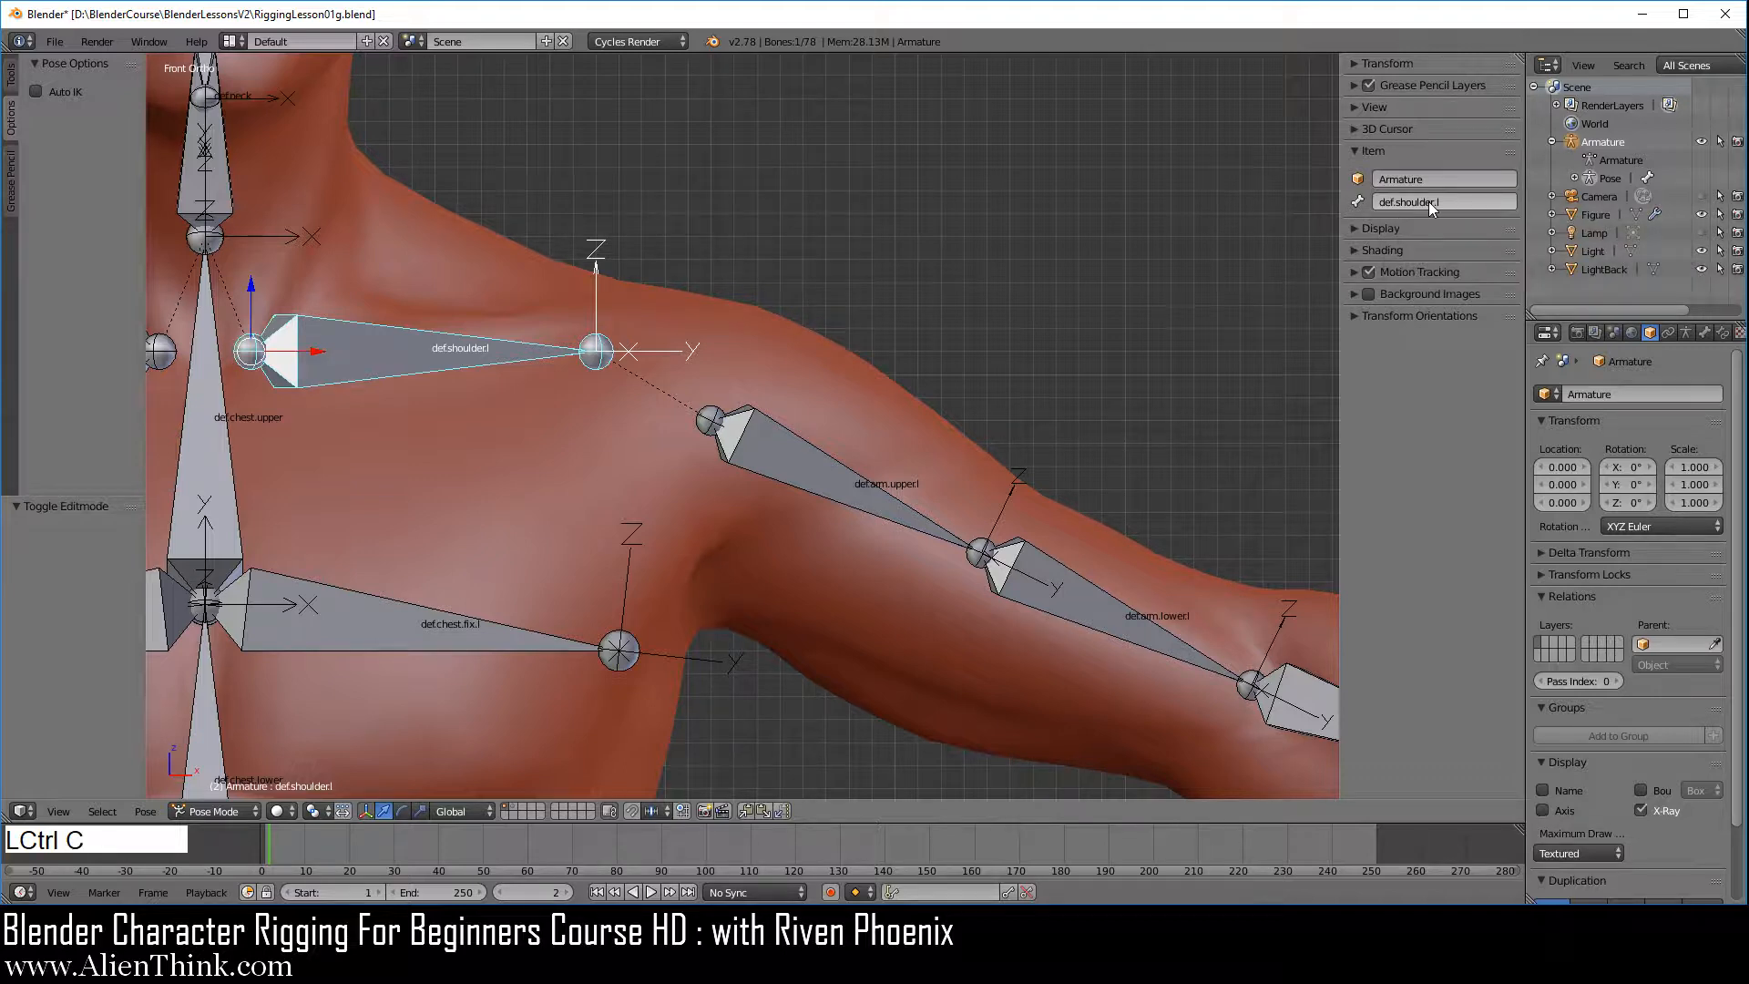
# - Create a vertex group named def.shoulder.l on the Figure mesh and assign the selected shoulder vertices to it
pyautogui.rightClick(791, 379)
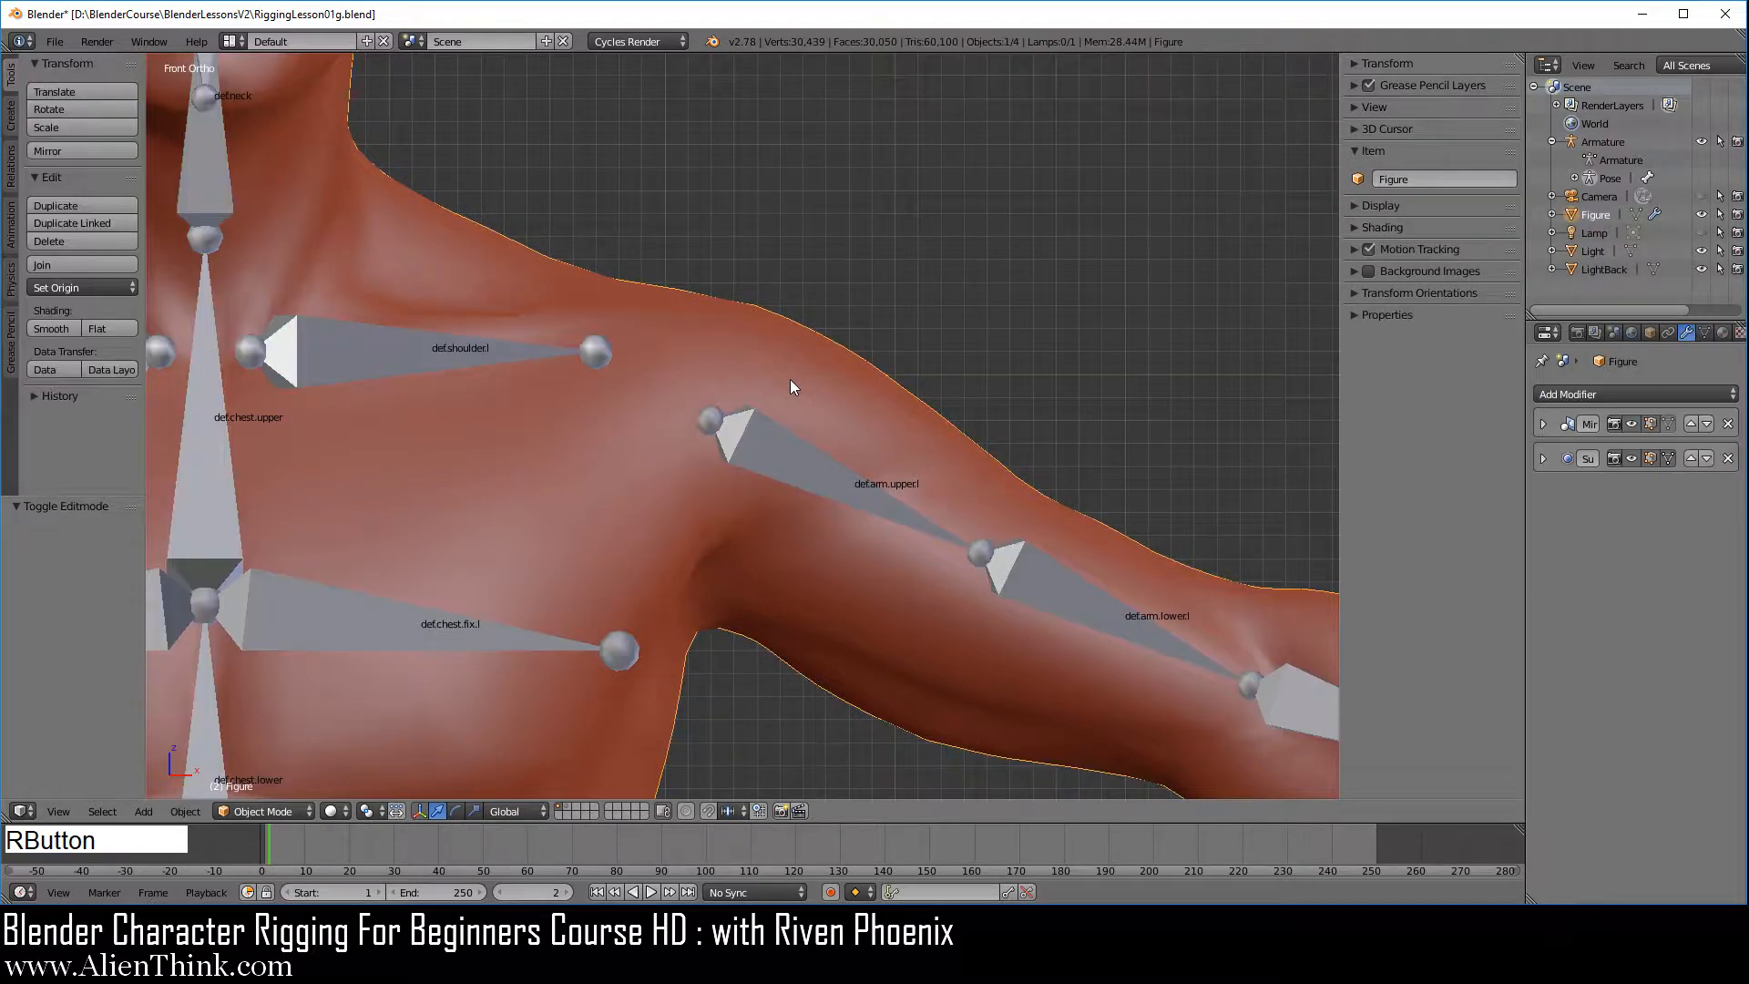
pyautogui.press('Tab')
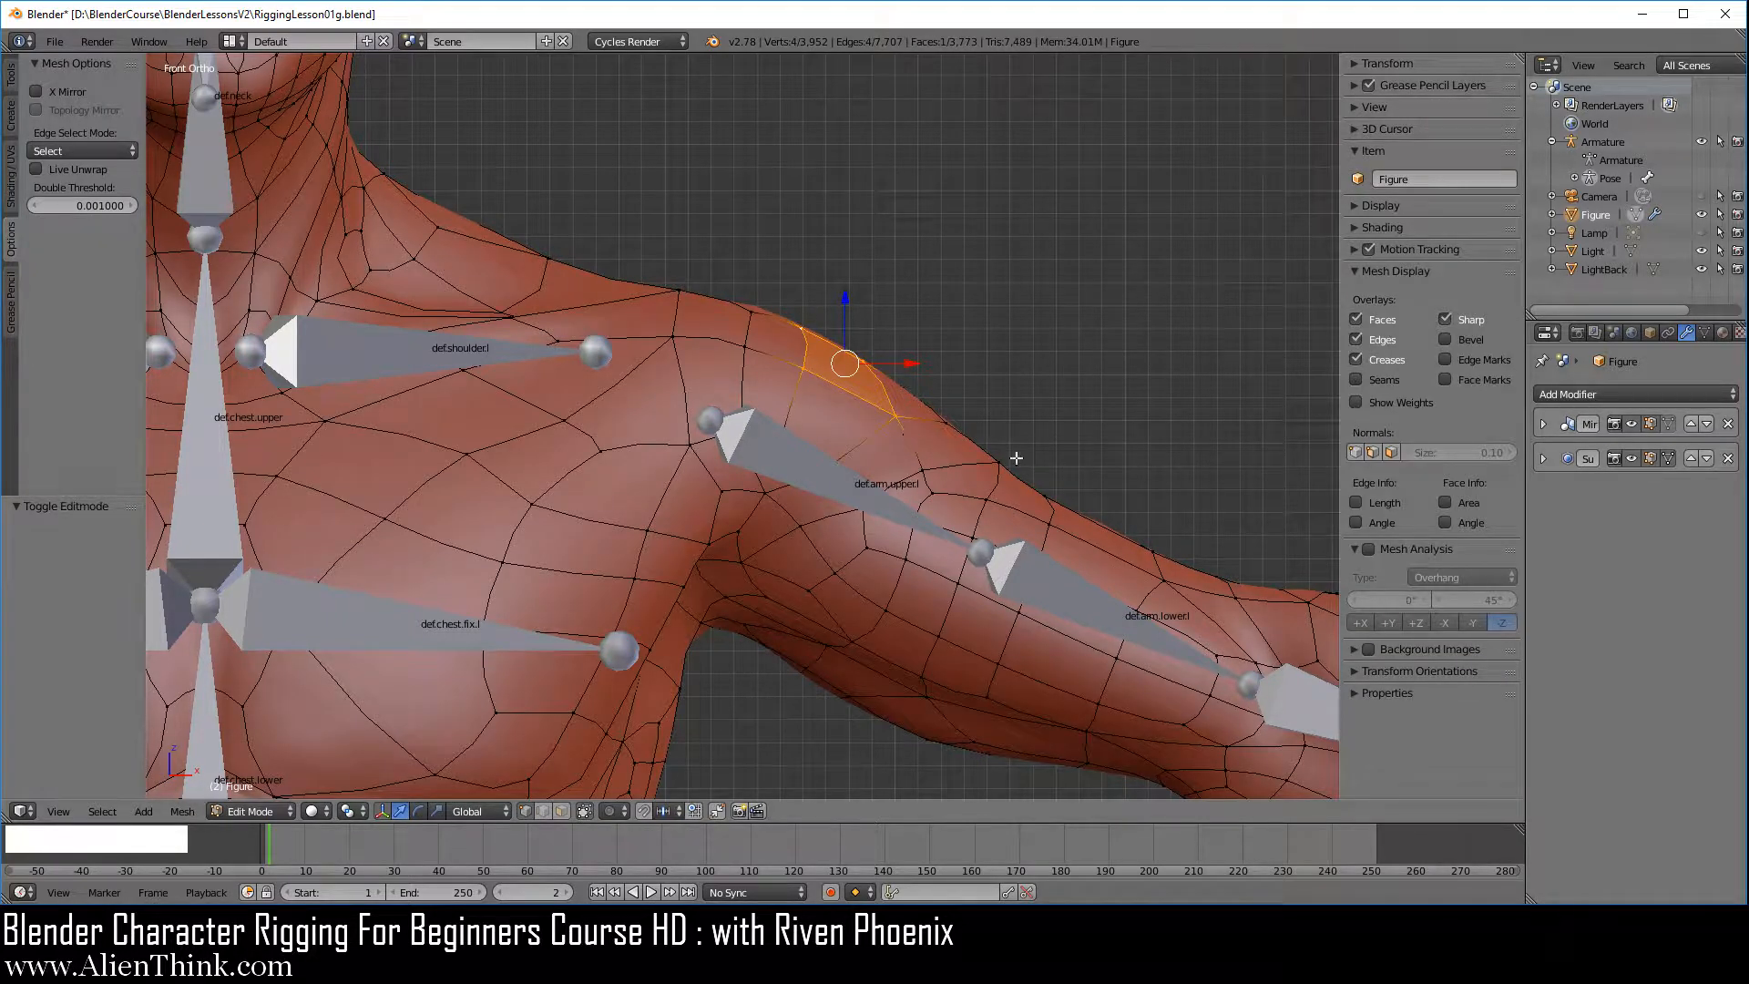
pyautogui.click(1705, 332)
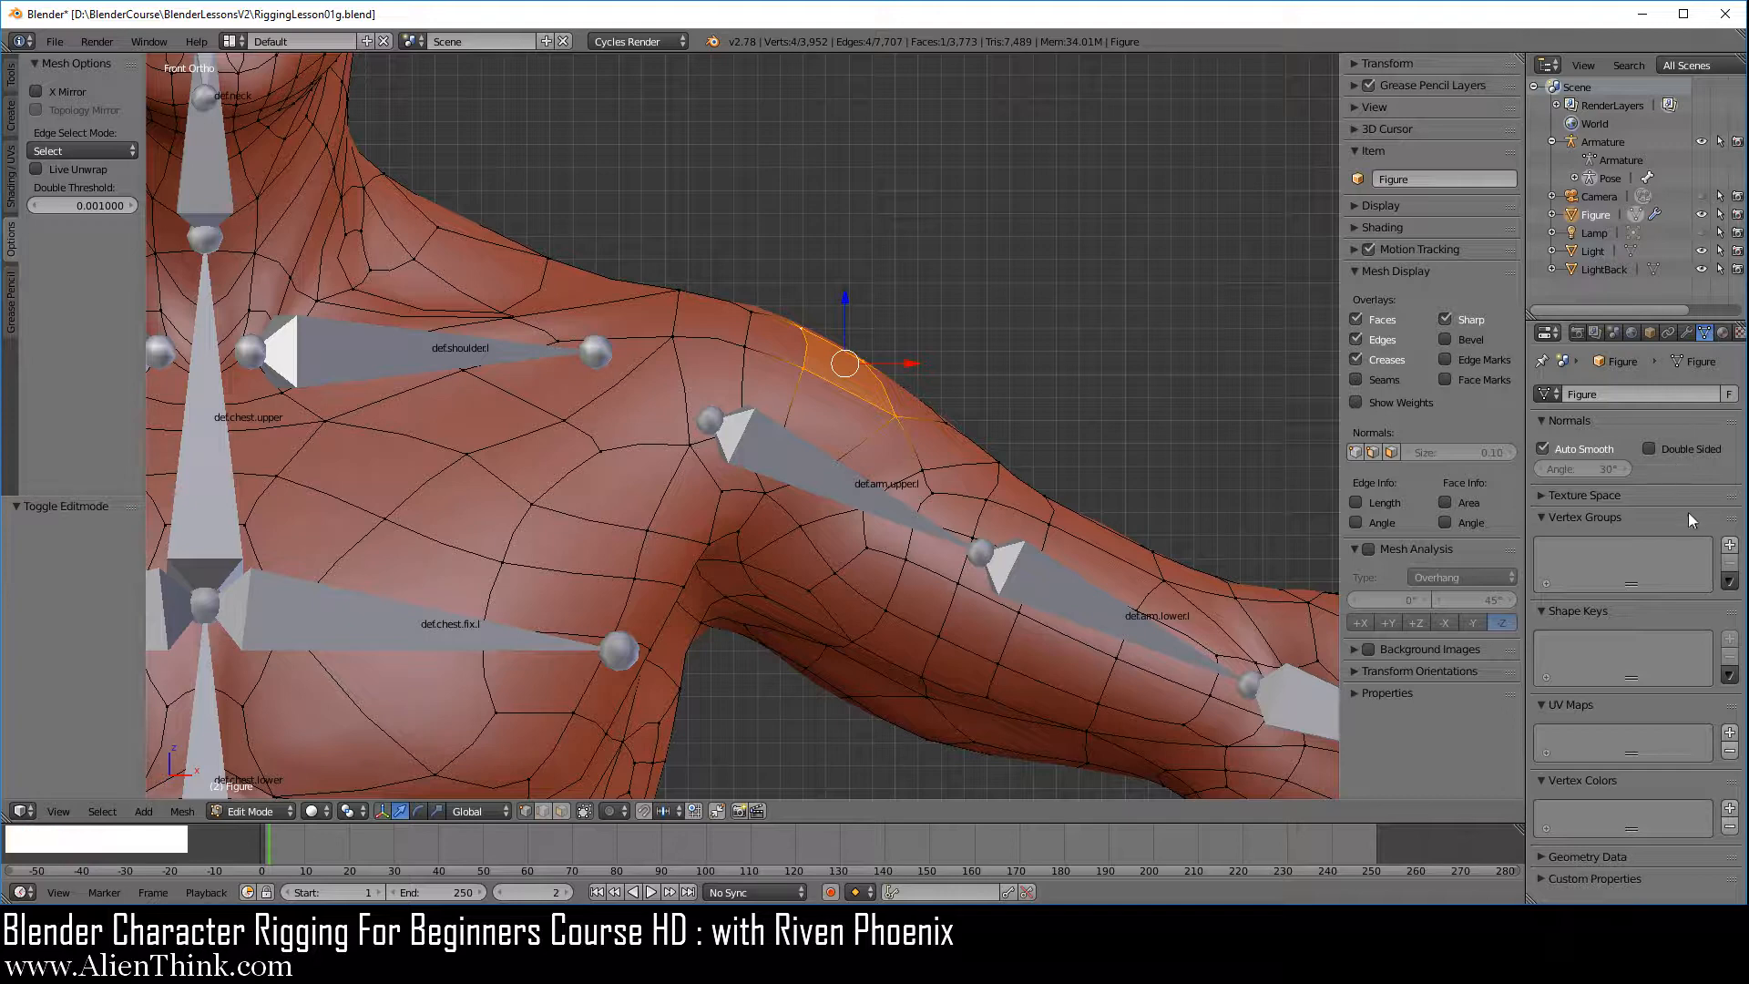
pyautogui.click(1730, 545)
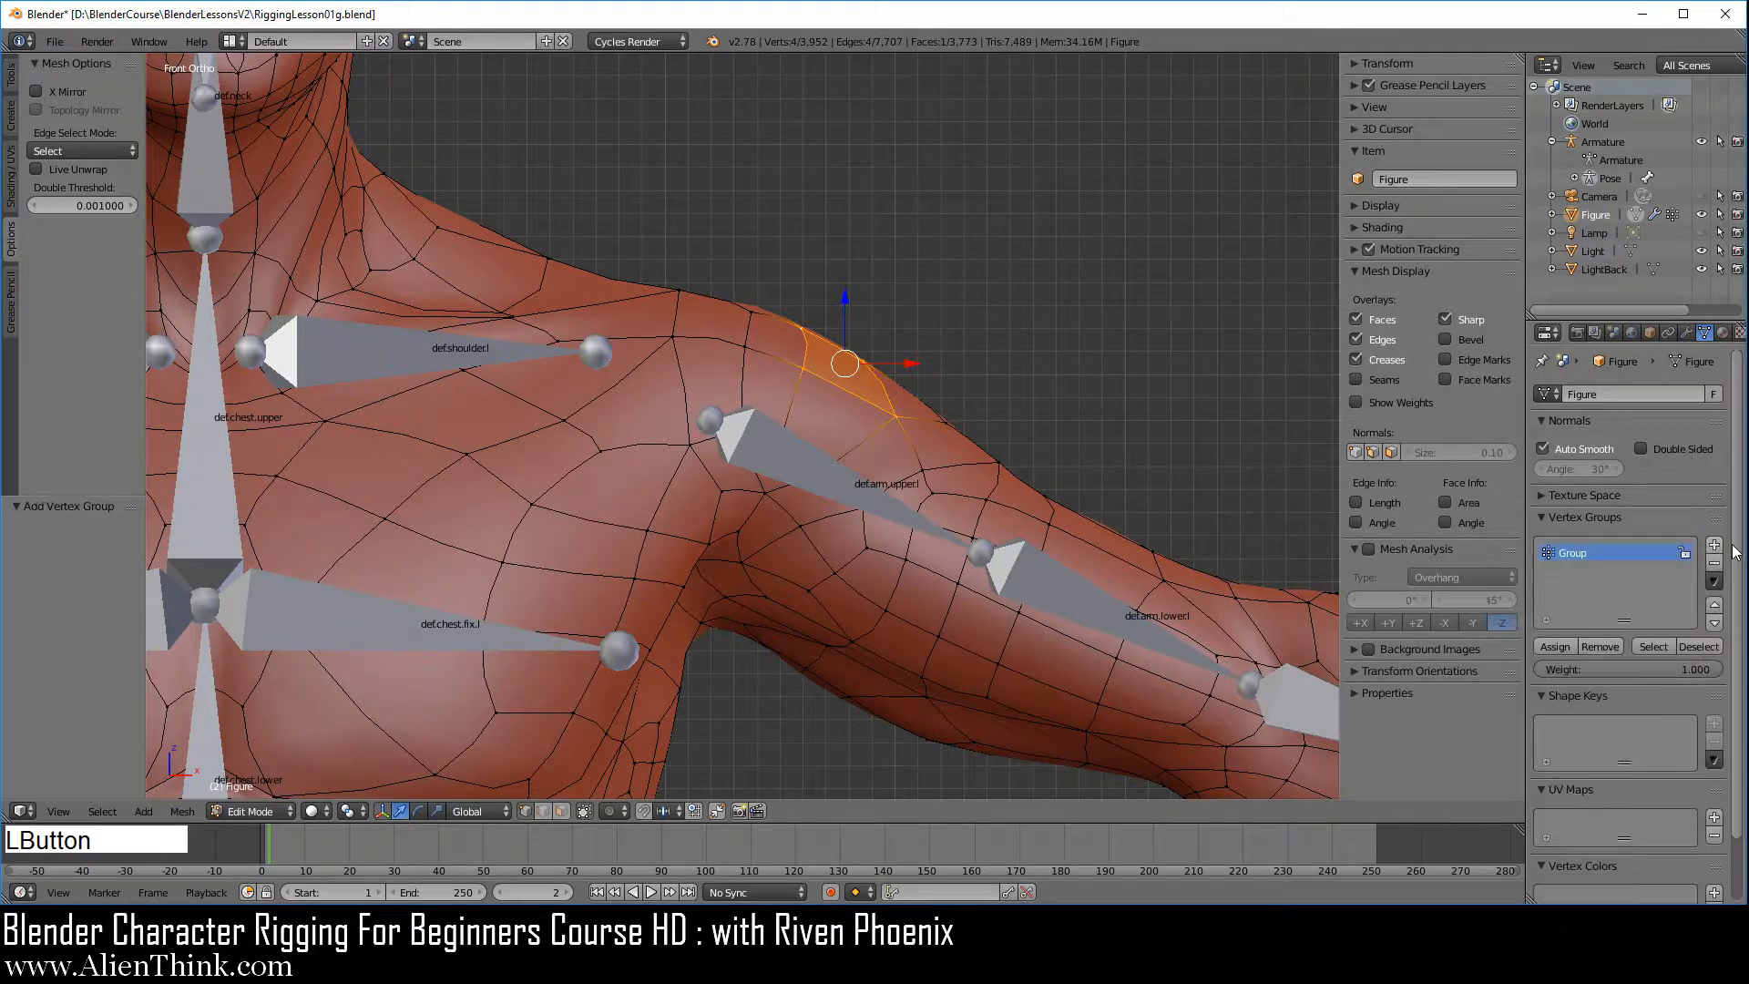
pyautogui.click(1592, 556)
pyautogui.hotkey('ctrl', 'v')
pyautogui.press('Return')
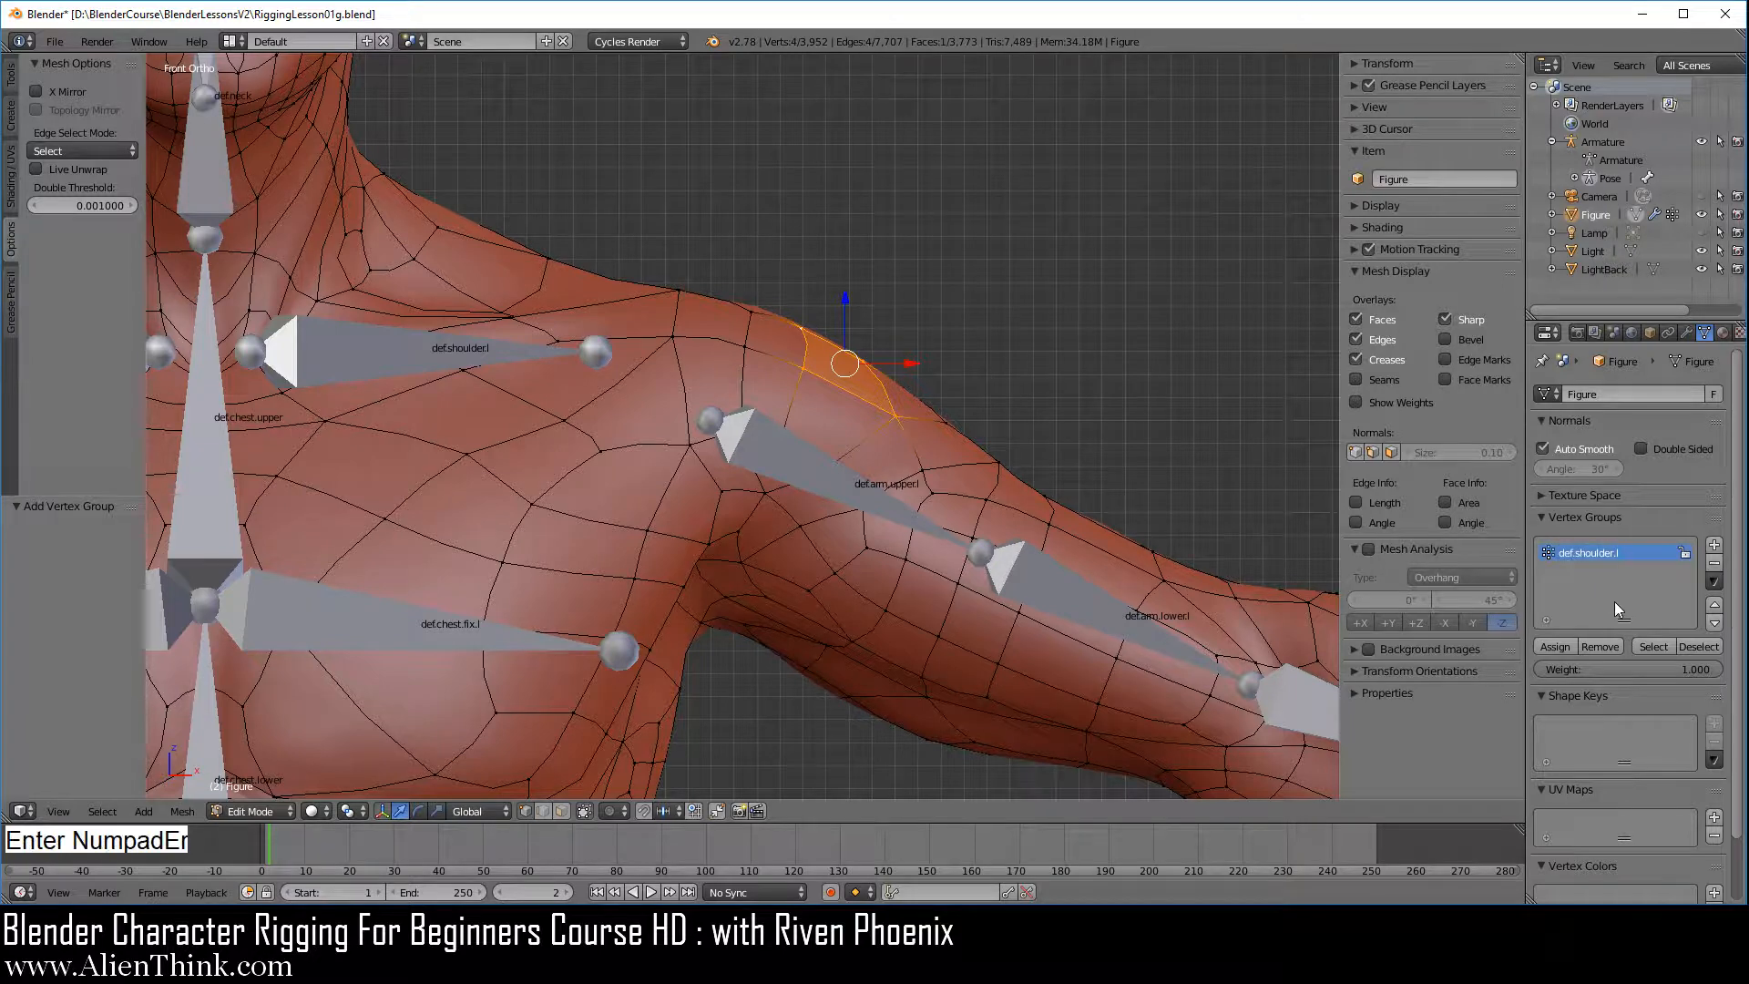
pyautogui.click(1564, 643)
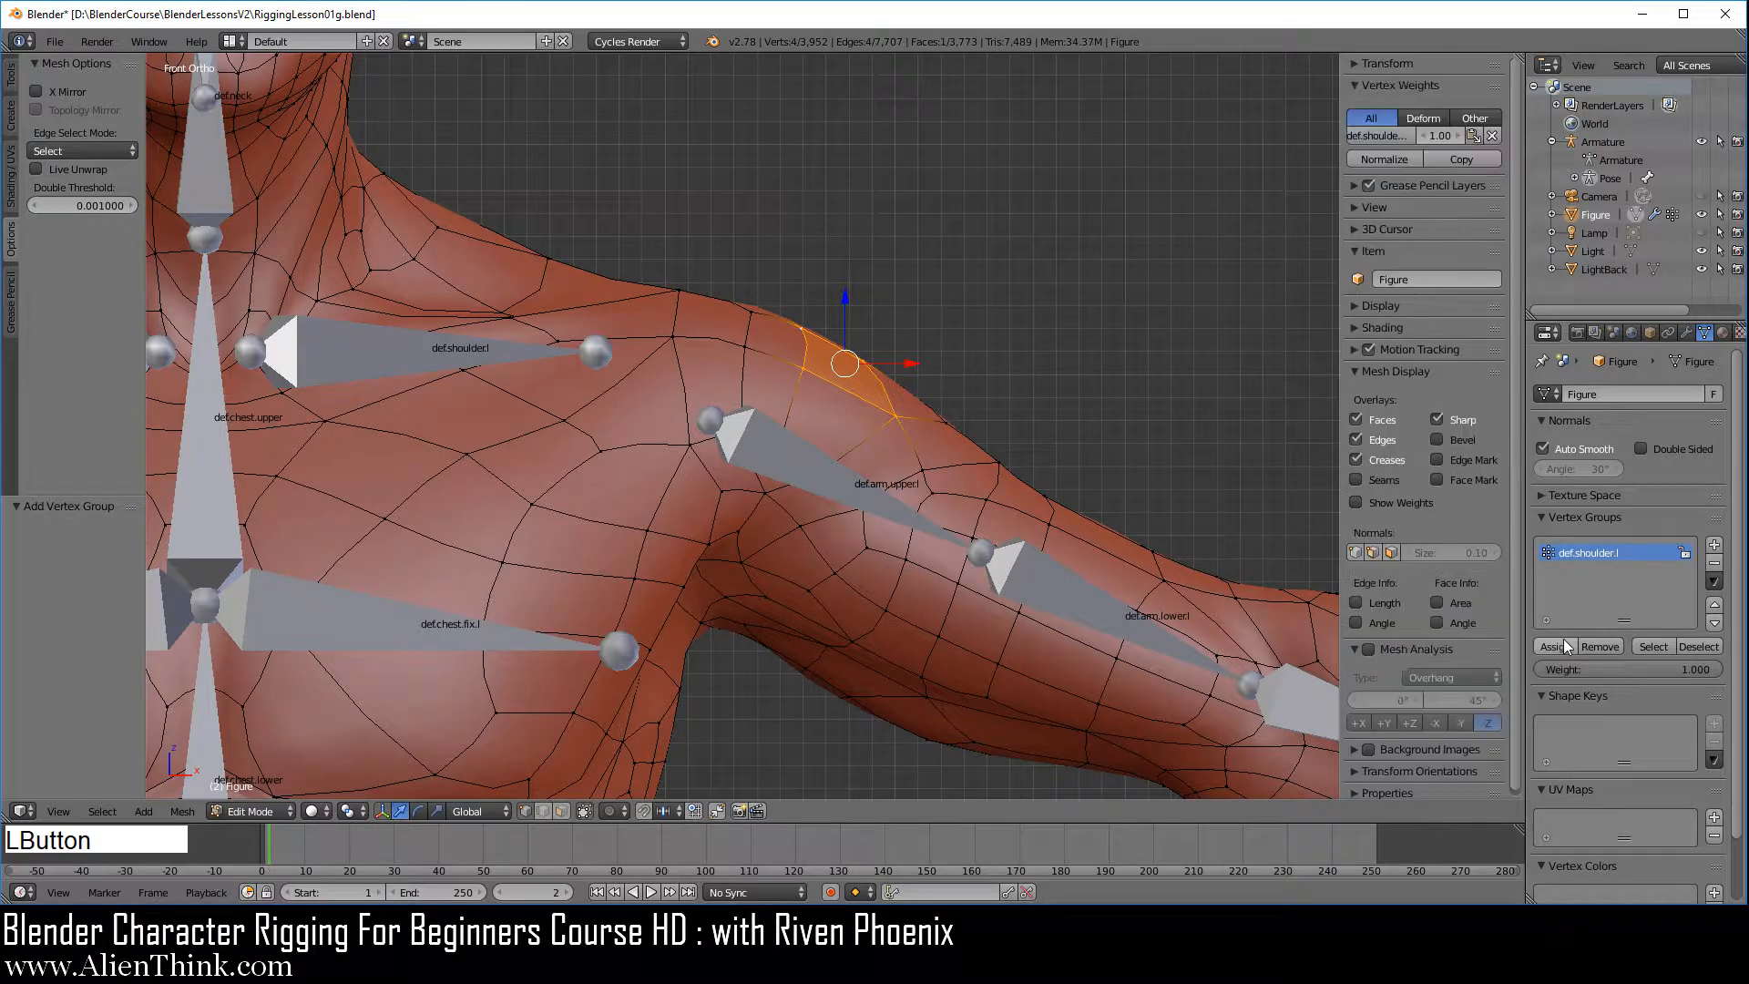
# - Switch the Figure back to Object Mode and parent it to the Armature with the Armature Deform option
pyautogui.click(1691, 333)
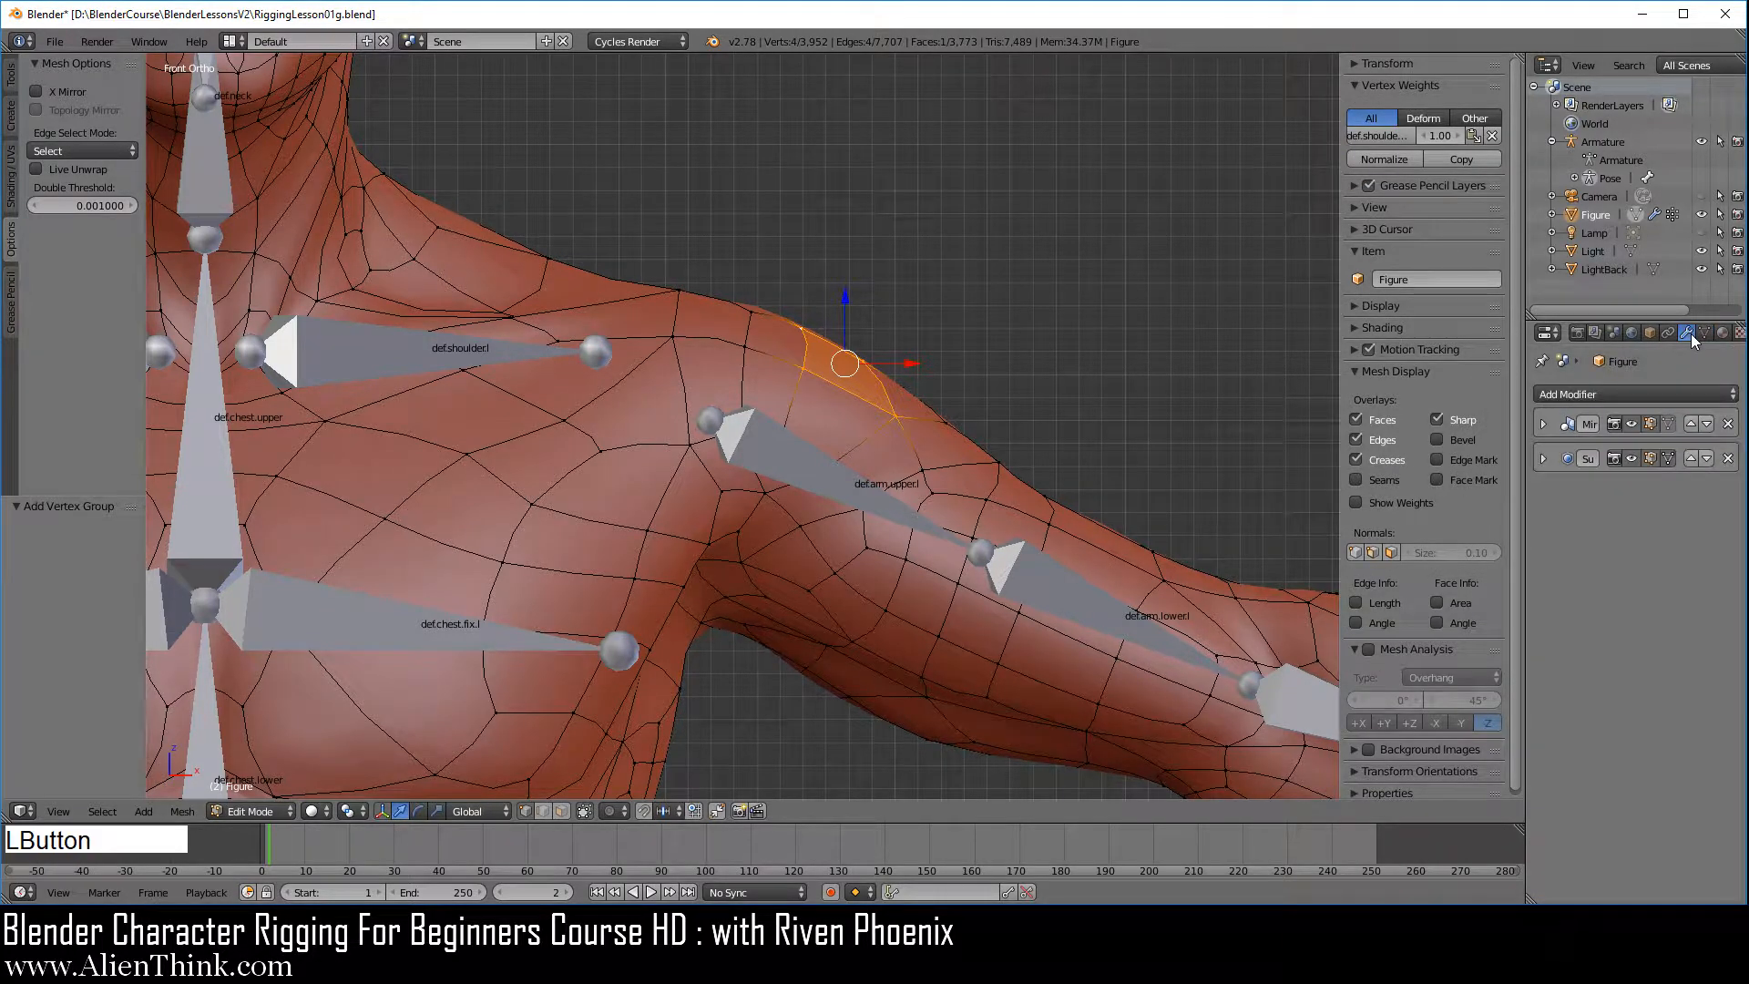
pyautogui.click(1660, 401)
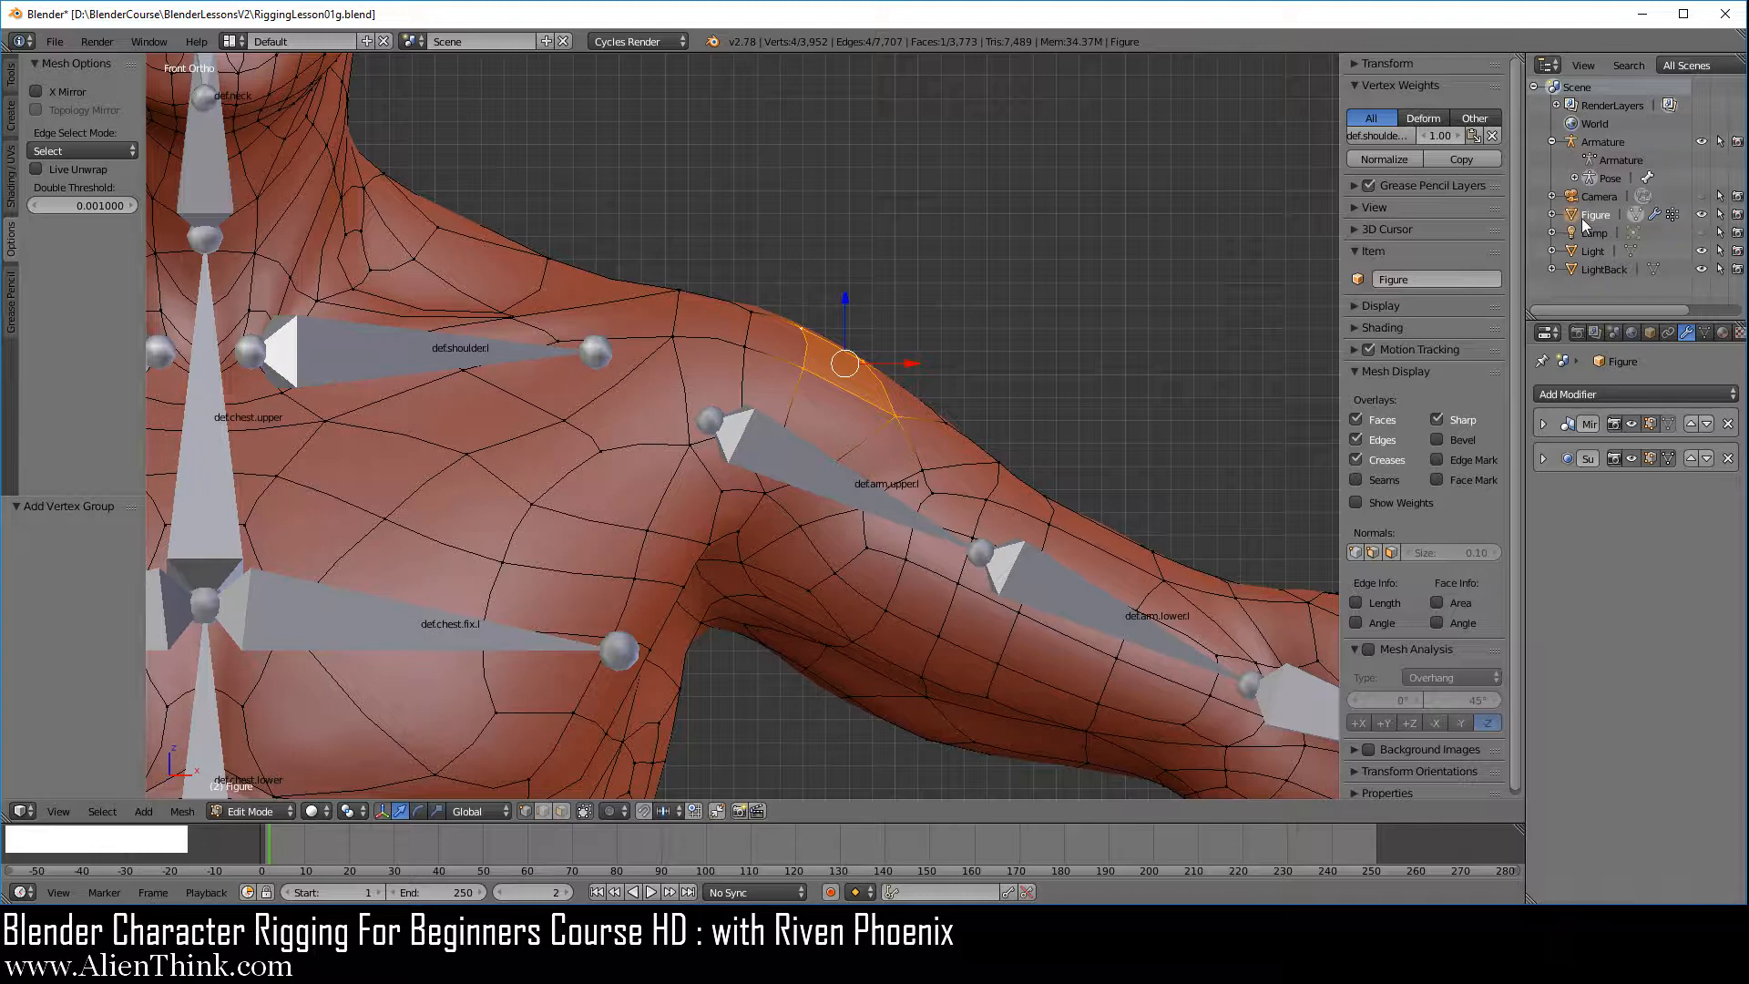
pyautogui.click(253, 811)
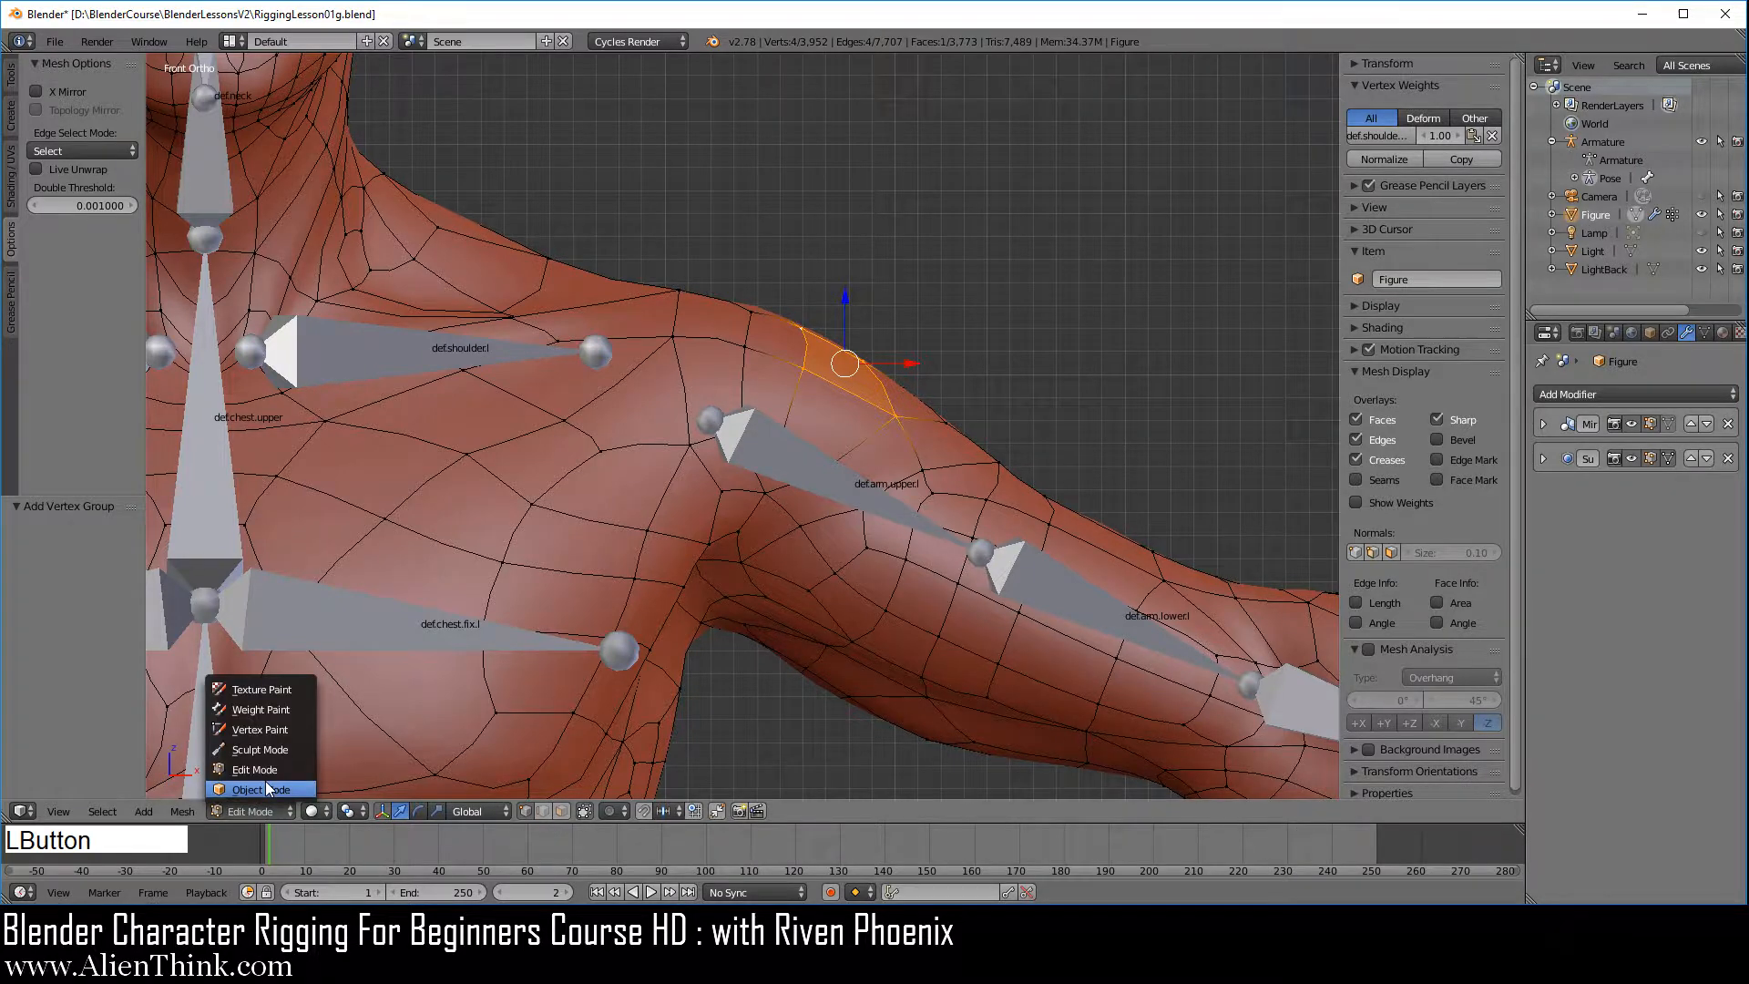
pyautogui.click(264, 789)
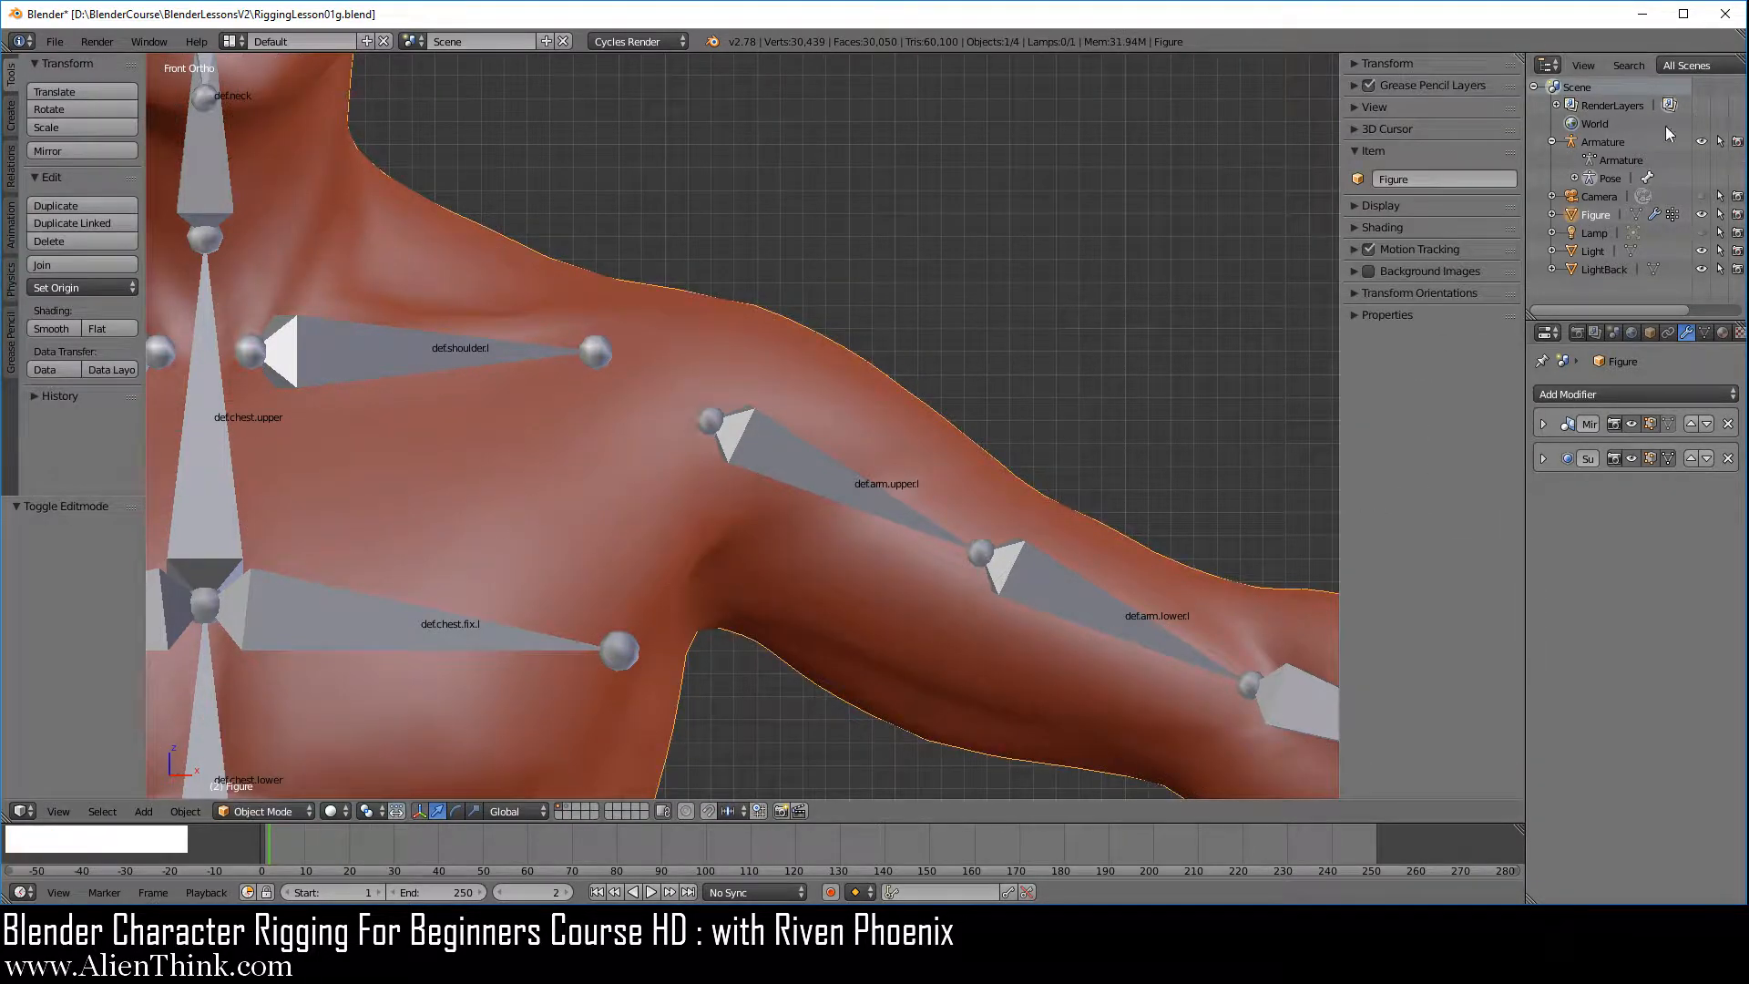
pyautogui.moveTo(1575, 215); pyautogui.dragTo(1608, 148)
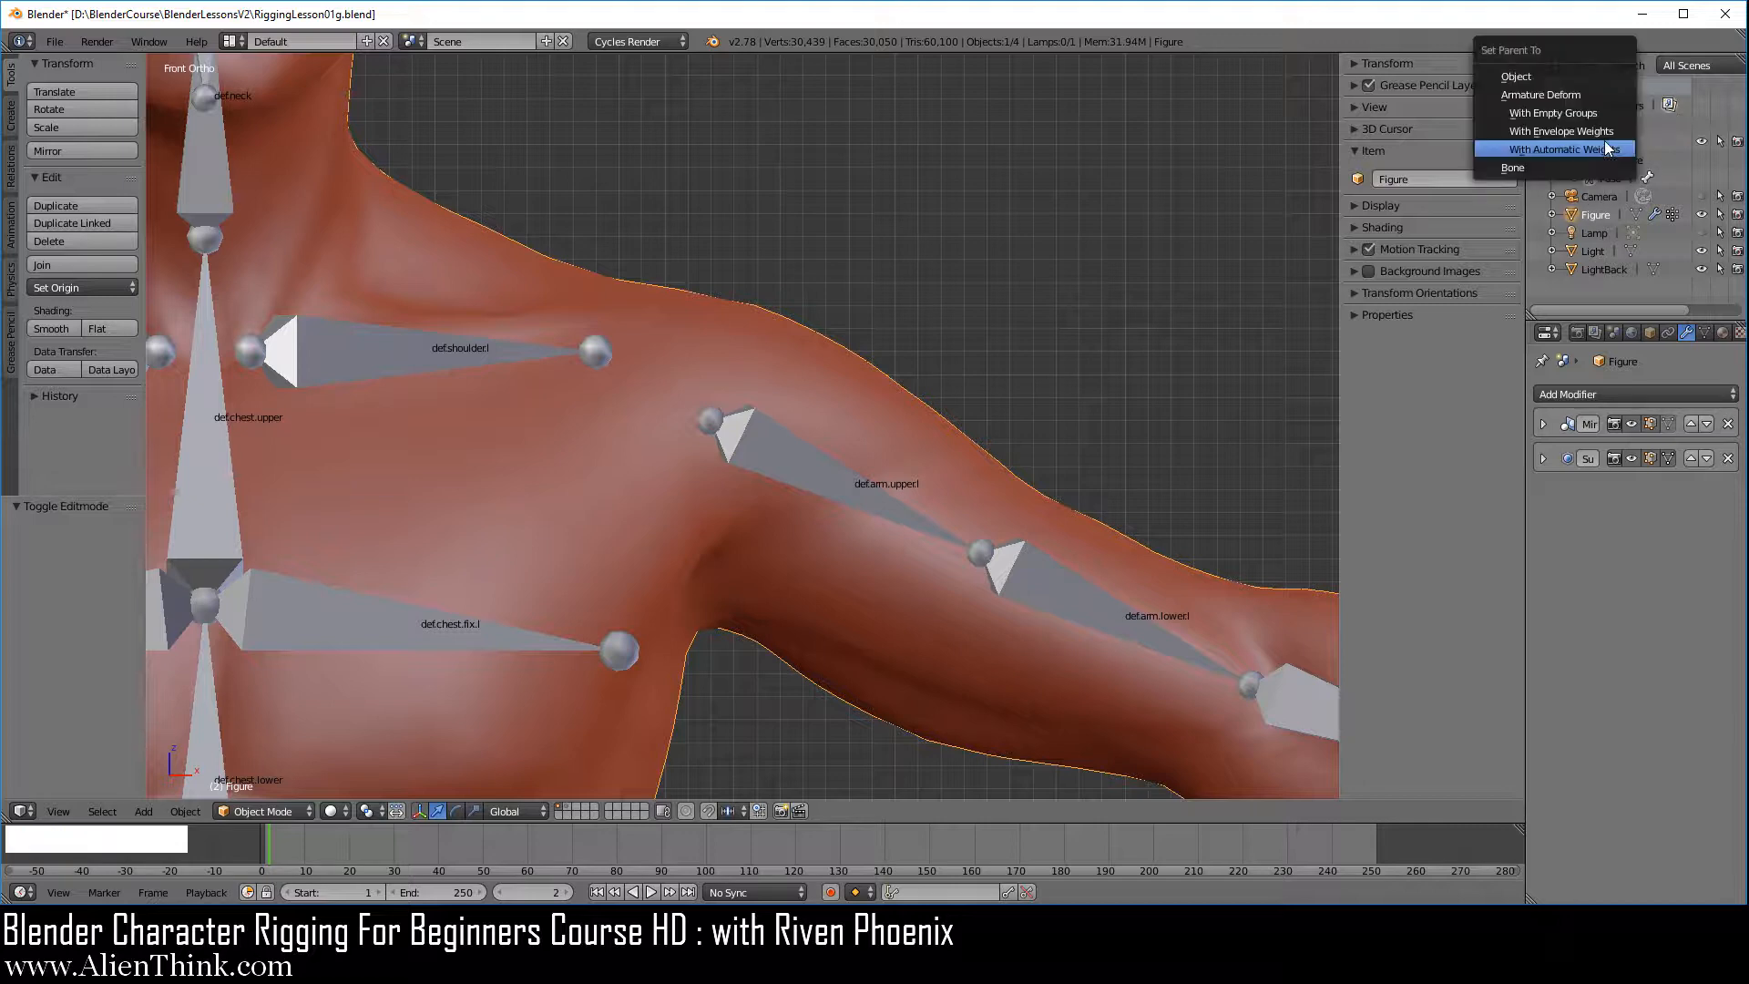
pyautogui.click(1566, 96)
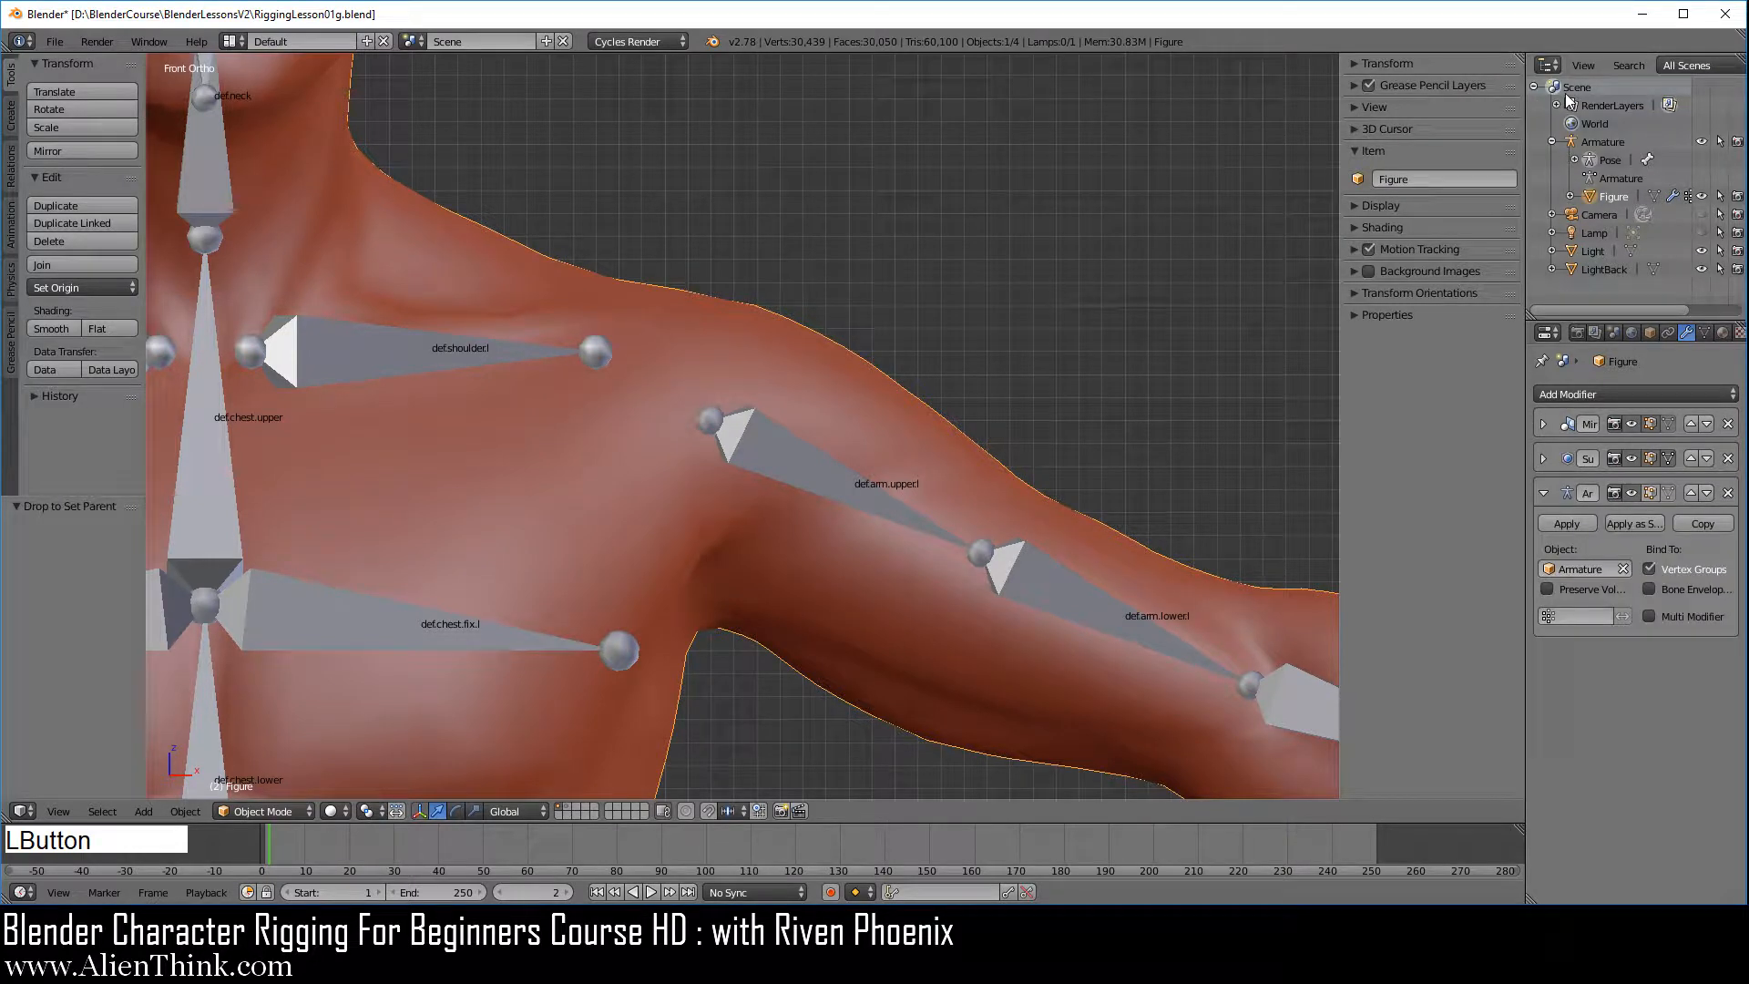
# - Test the mesh deformation by rotating the def.shoulder.l bone upward in Pose Mode, and cancel the rotation
pyautogui.rightClick(452, 362)
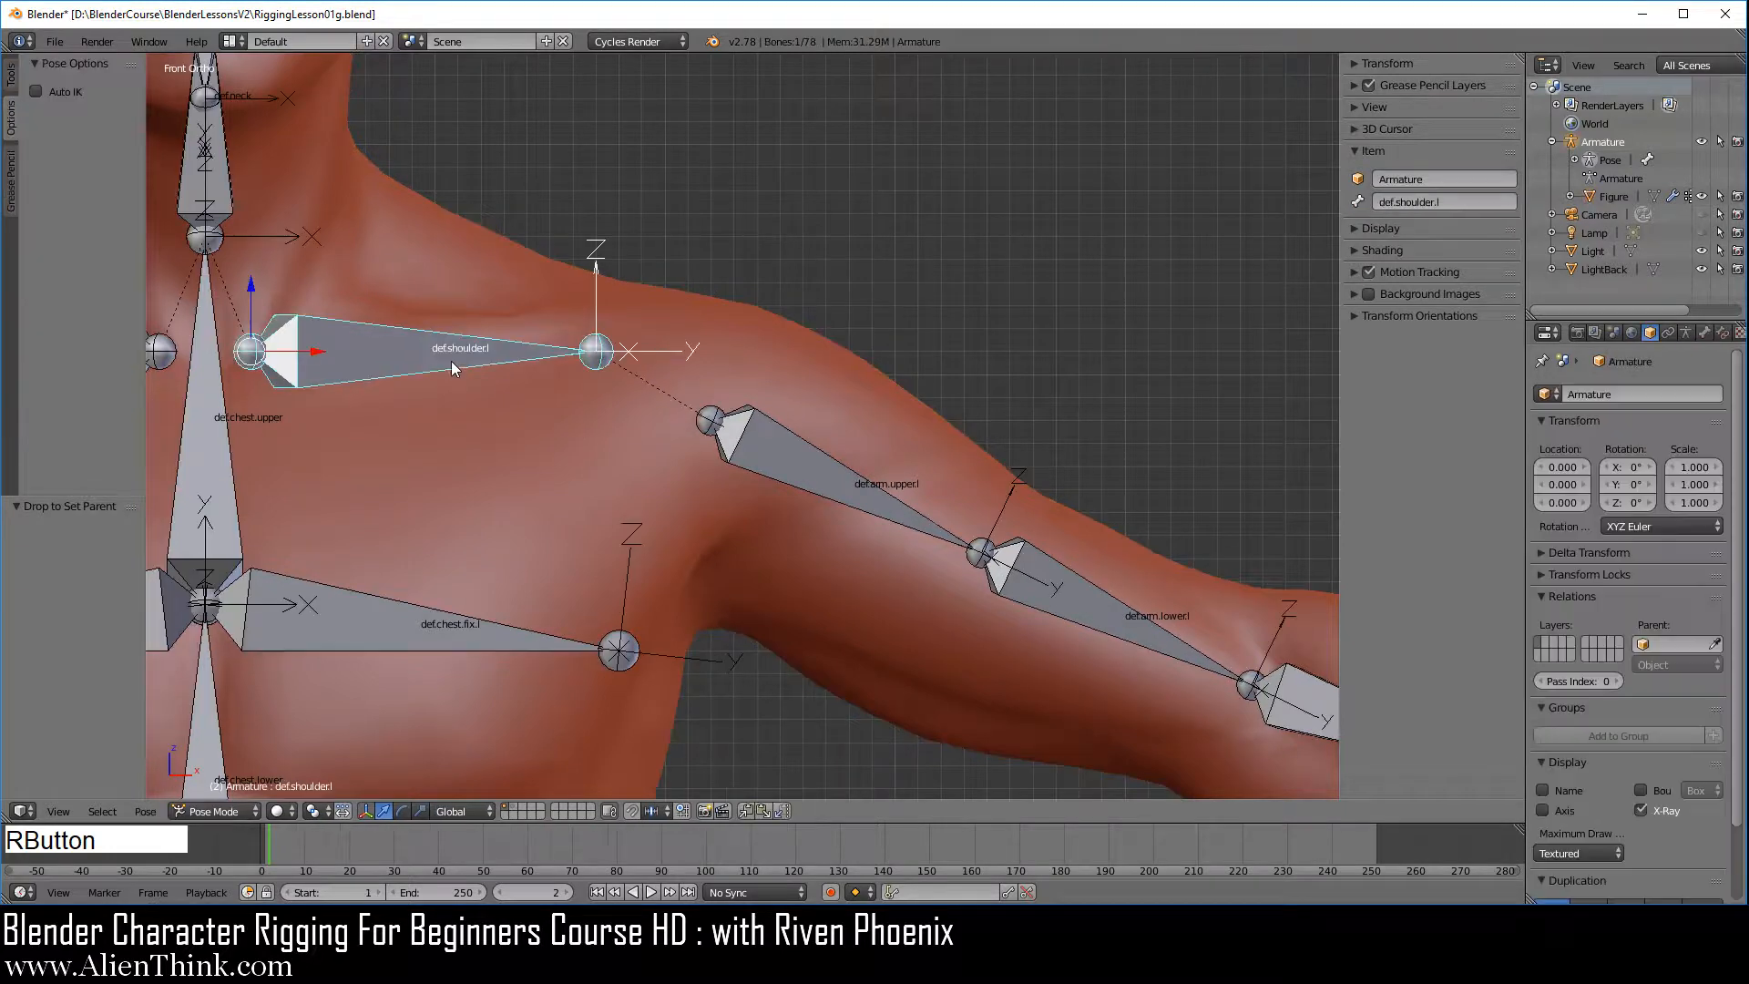
pyautogui.press('r')
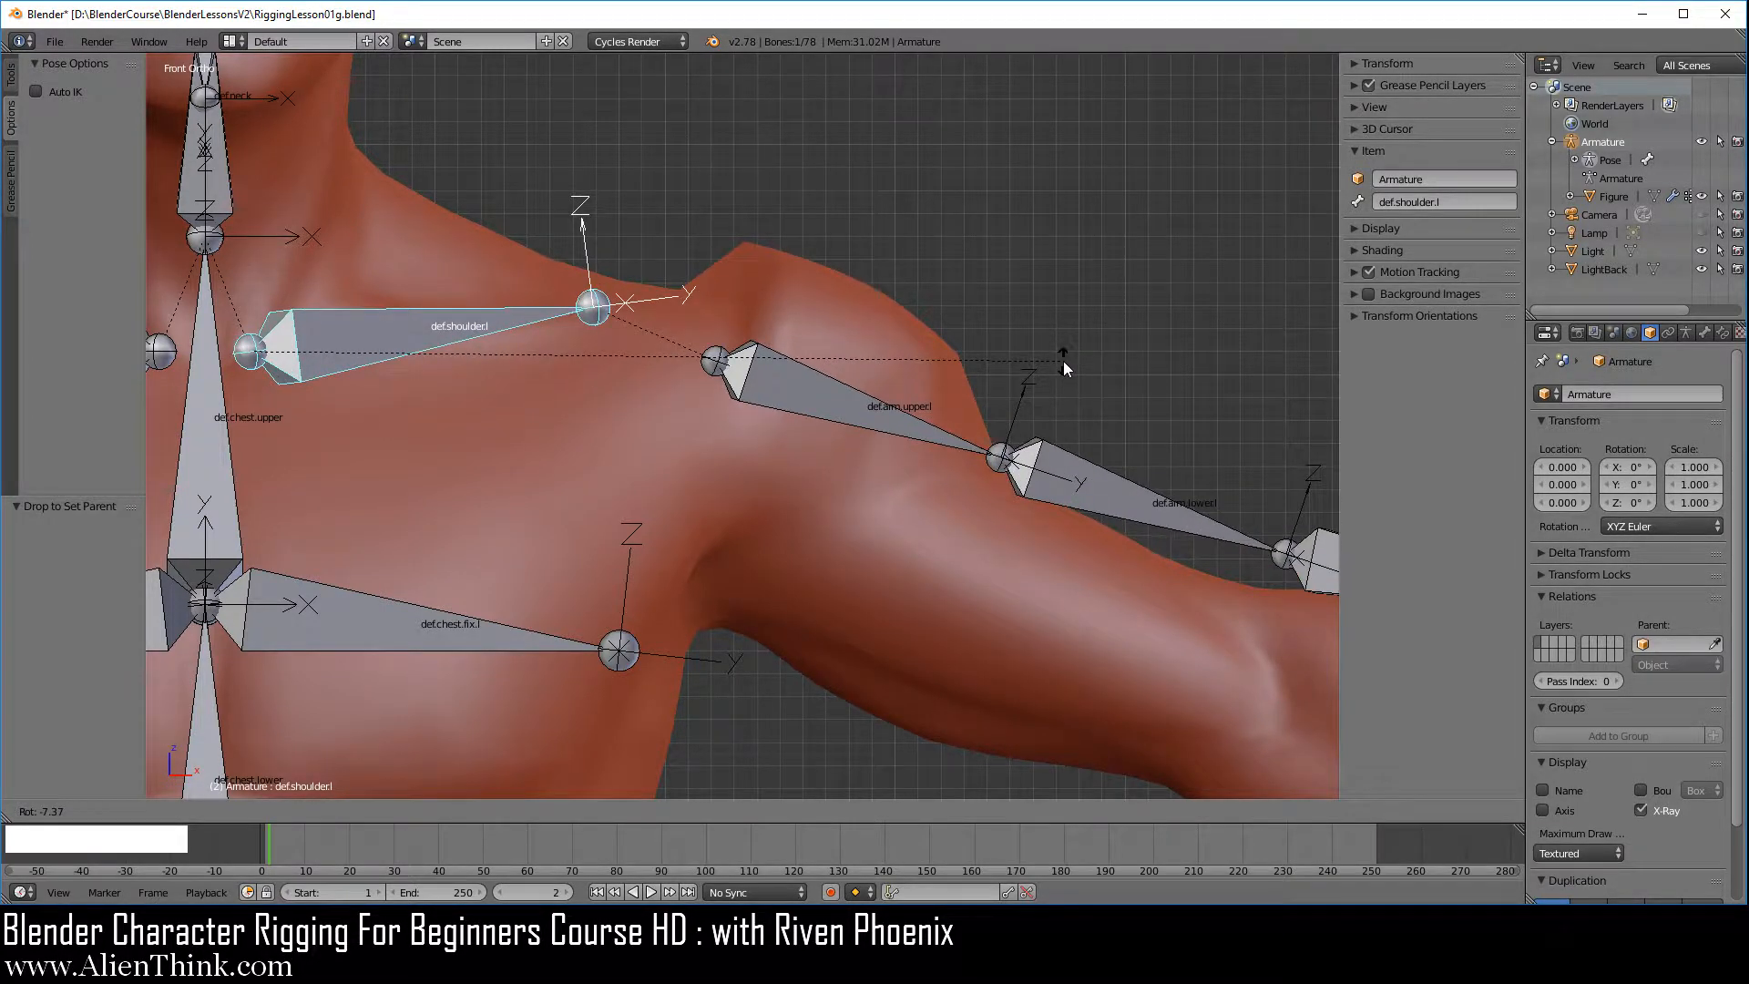
pyautogui.rightClick(1118, 346)
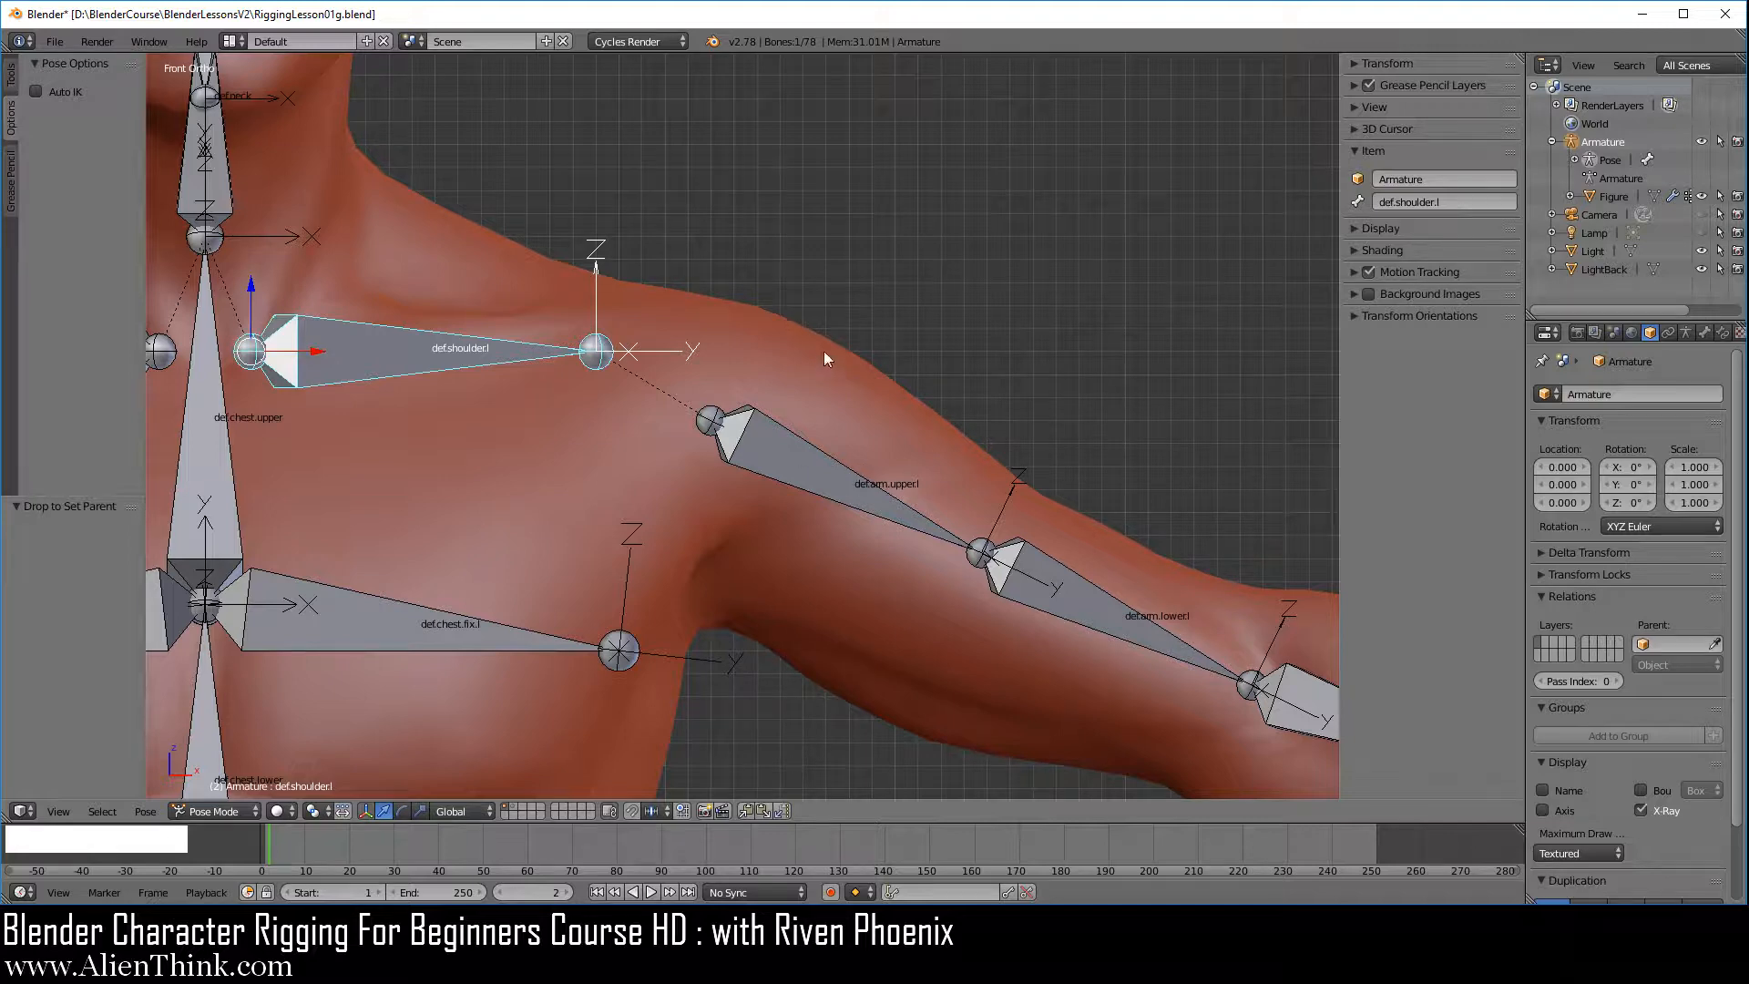
pyautogui.rightClick(806, 391)
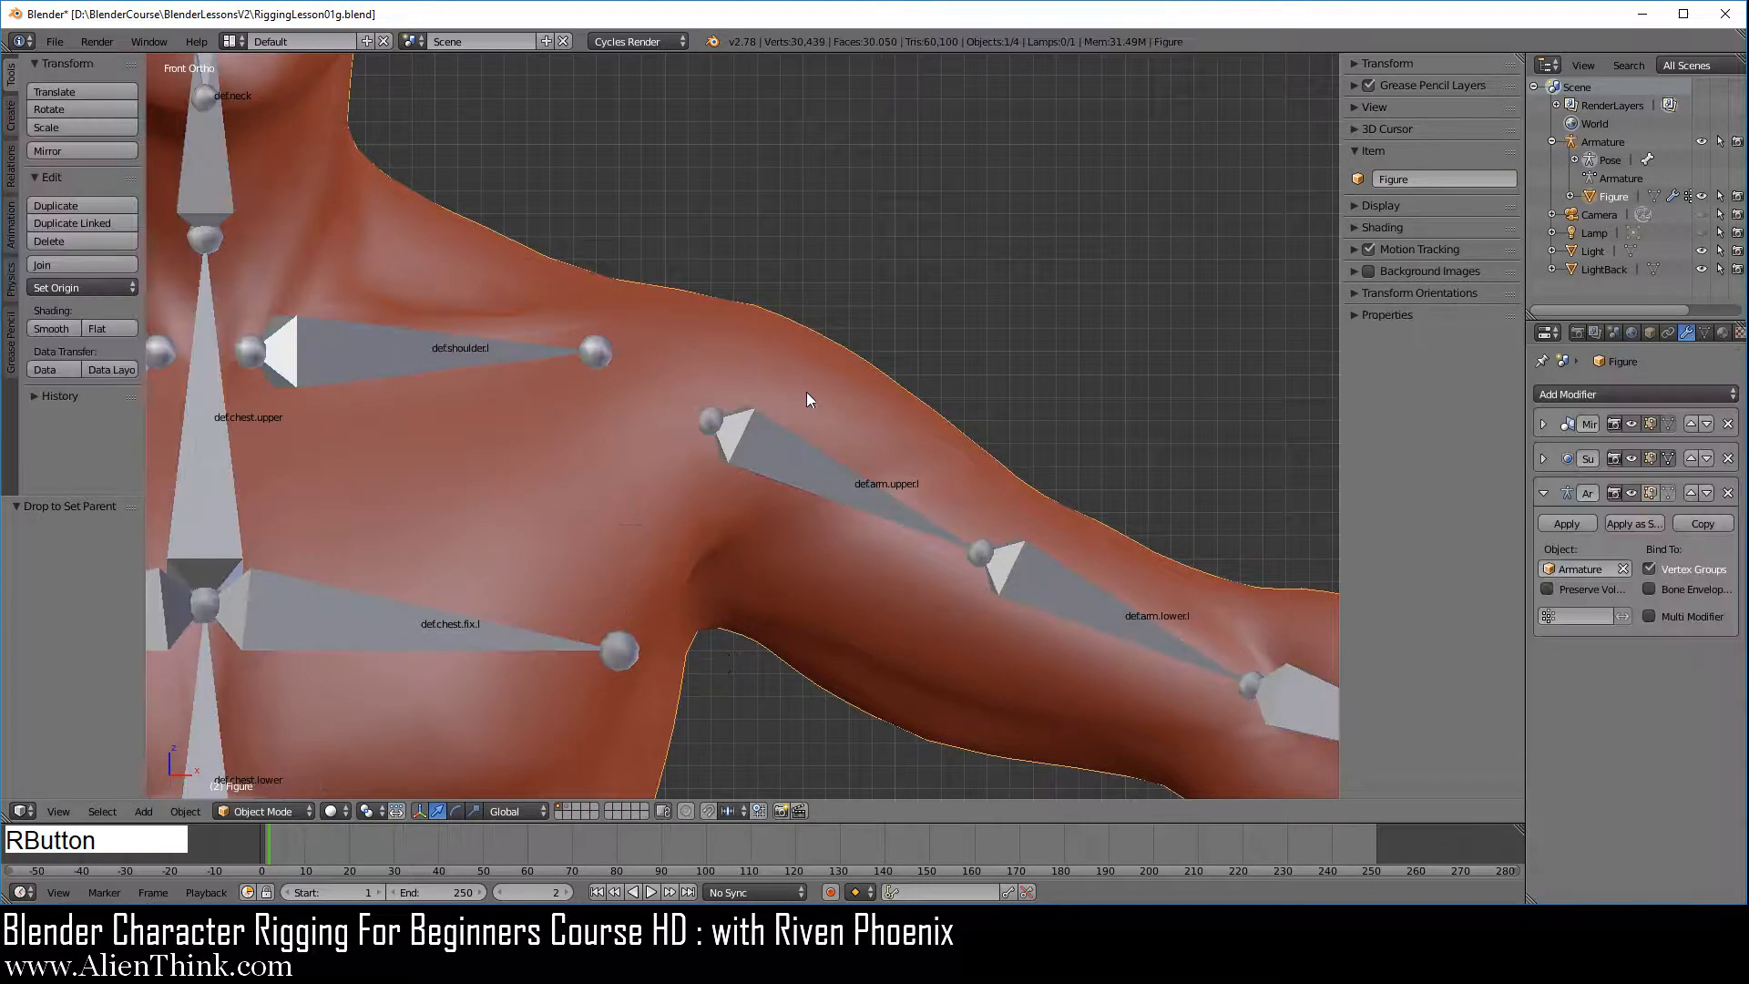
pyautogui.scroll(-2, 888, 451)
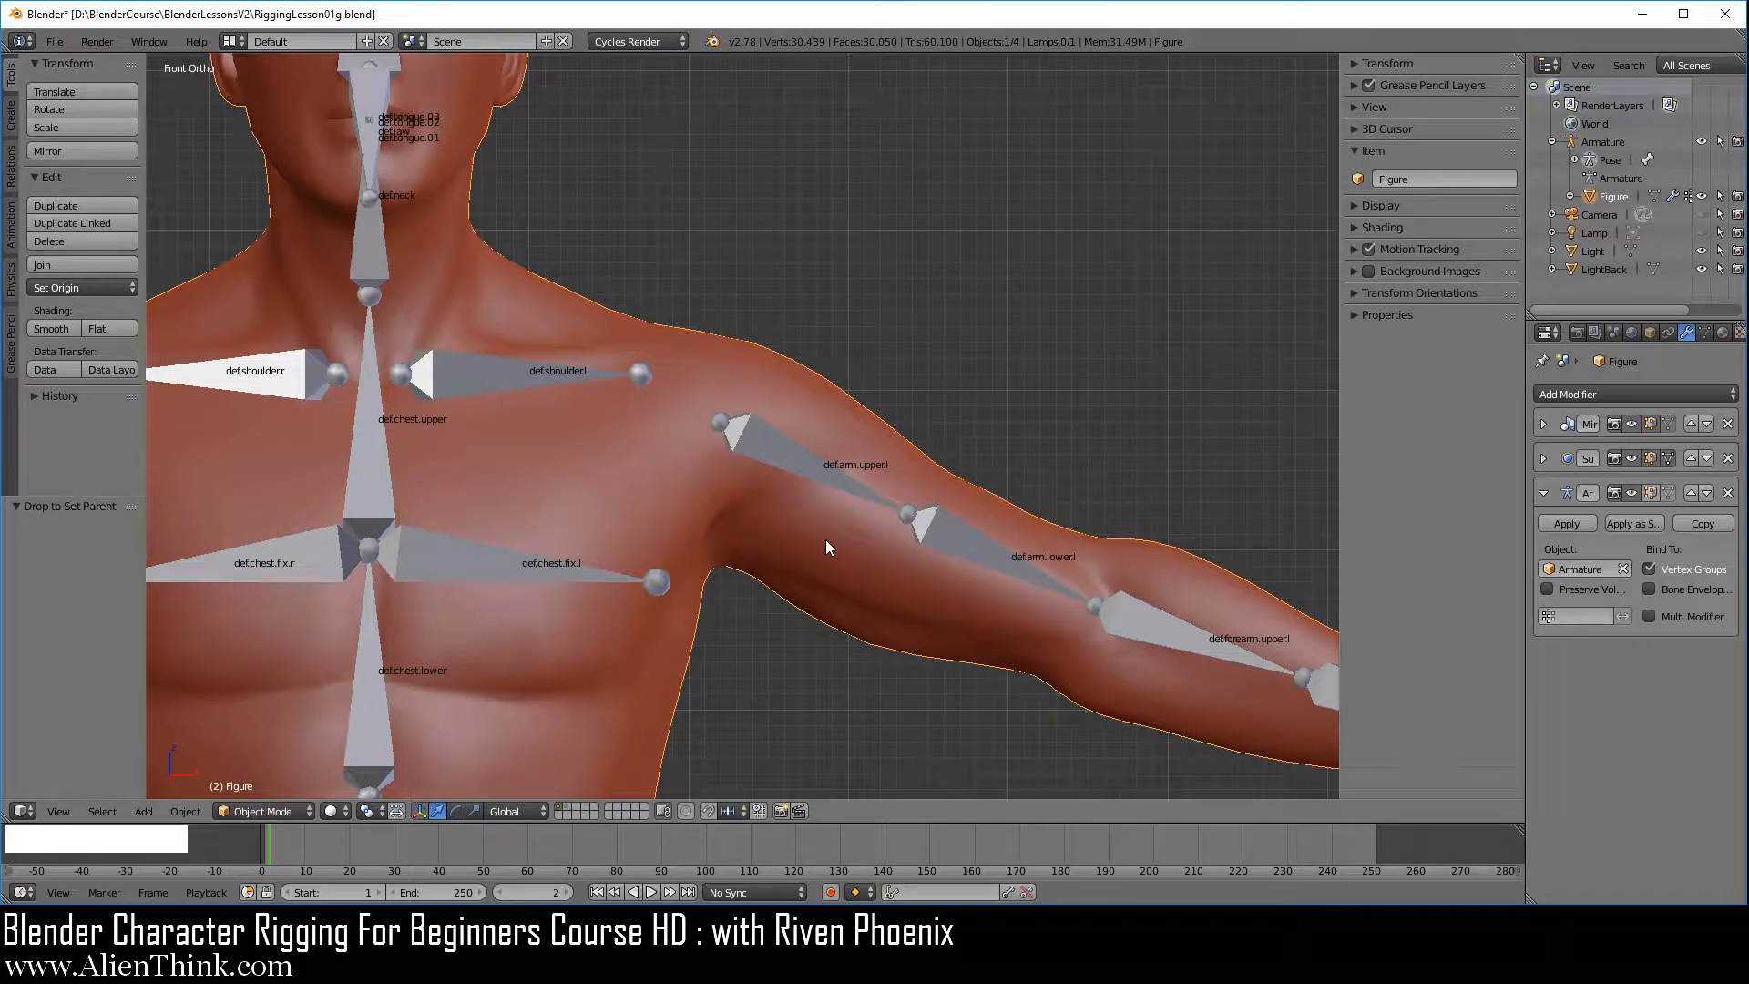
pyautogui.scroll(2, 825, 540)
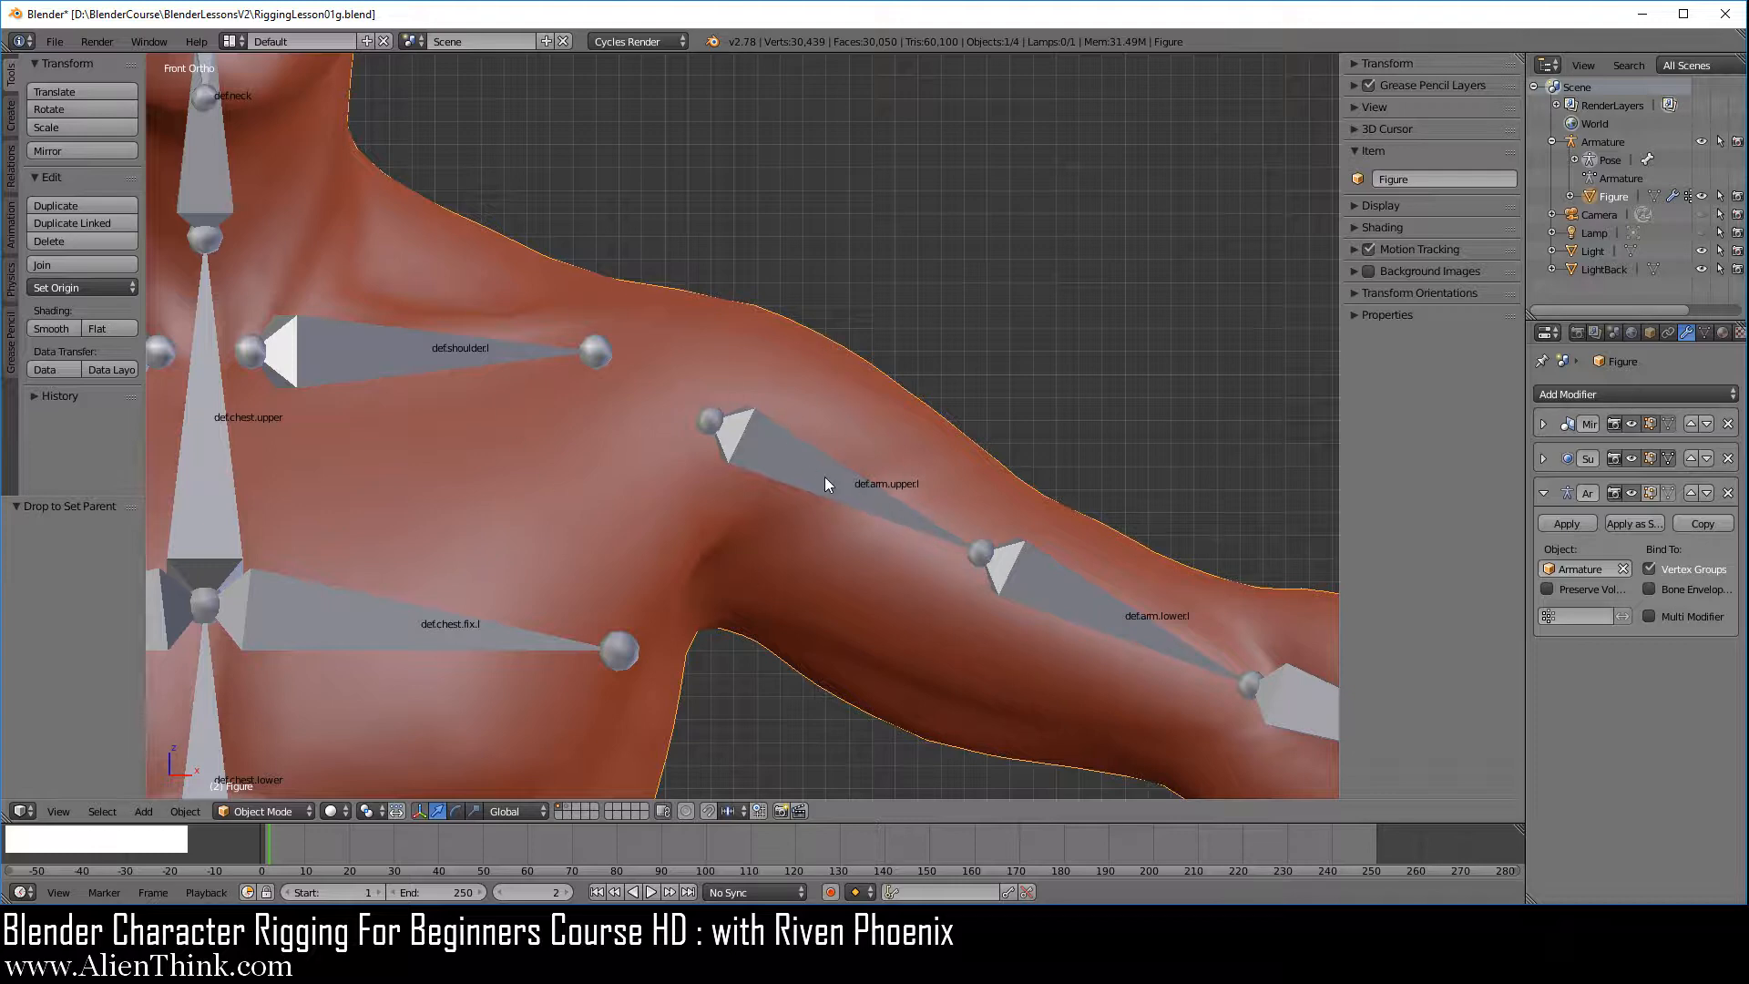
pyautogui.scroll(-1, 847, 515)
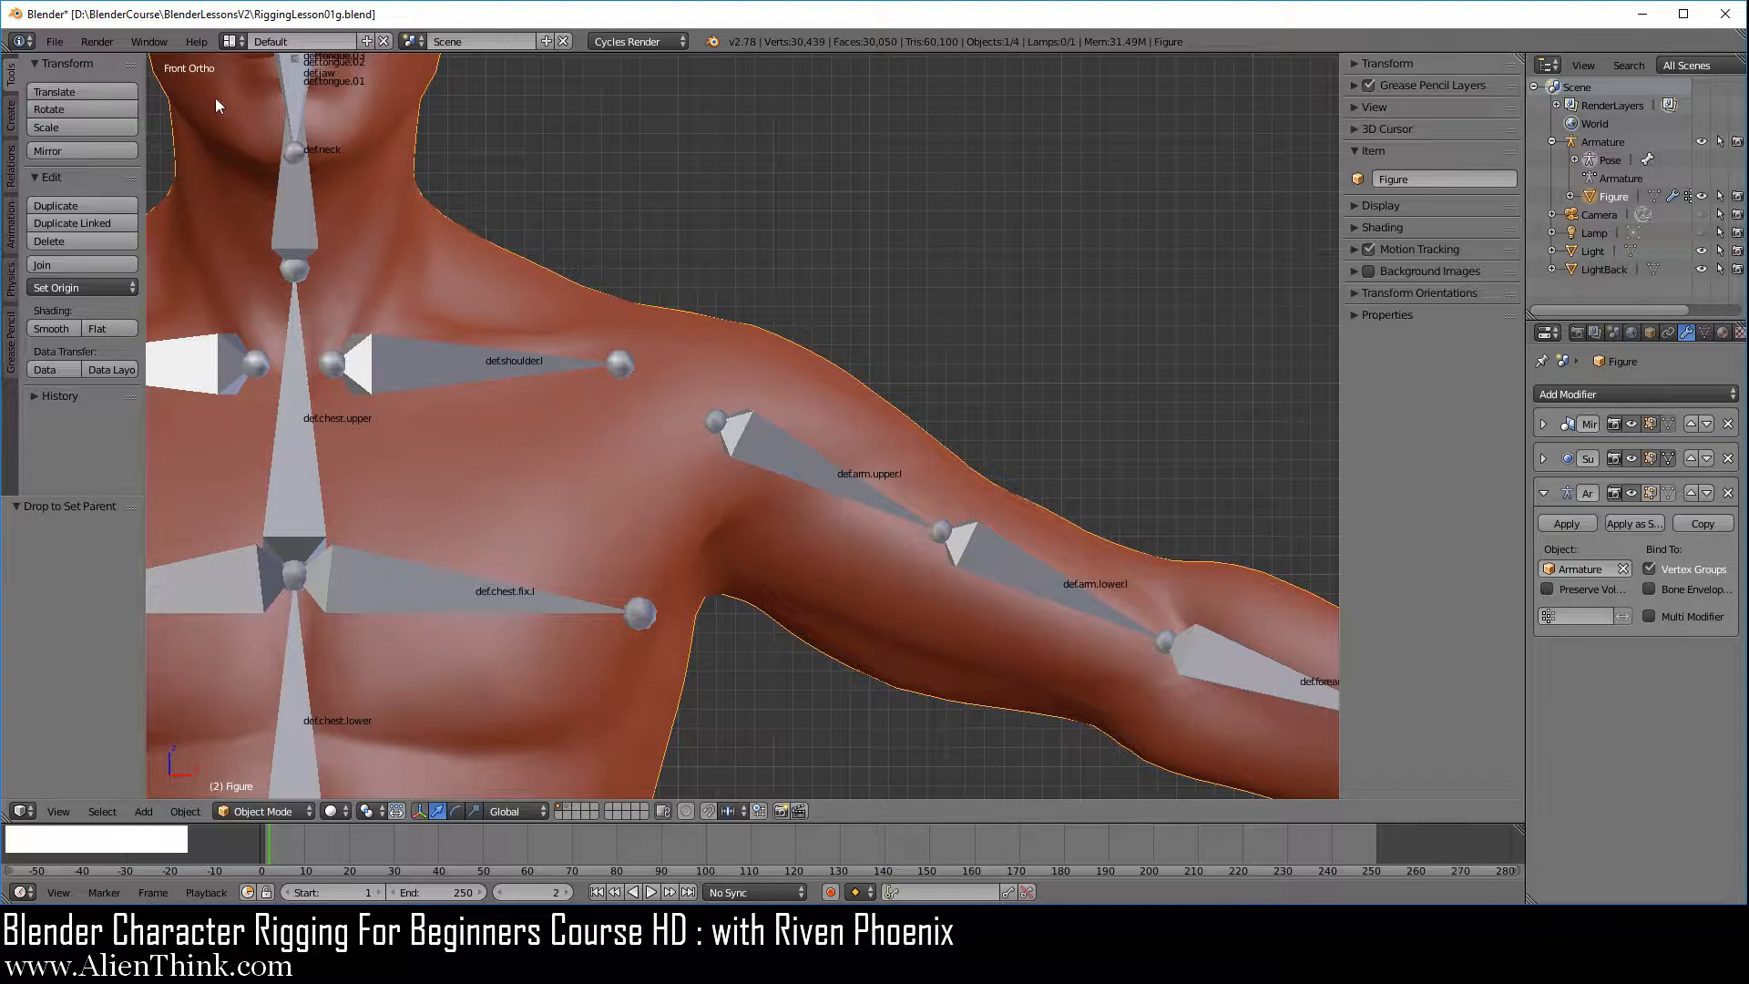
# - Reopen RiggingLesson01g.blend from the recent files, discarding the unsaved changes
pyautogui.click(54, 41)
pyautogui.moveTo(100, 100)
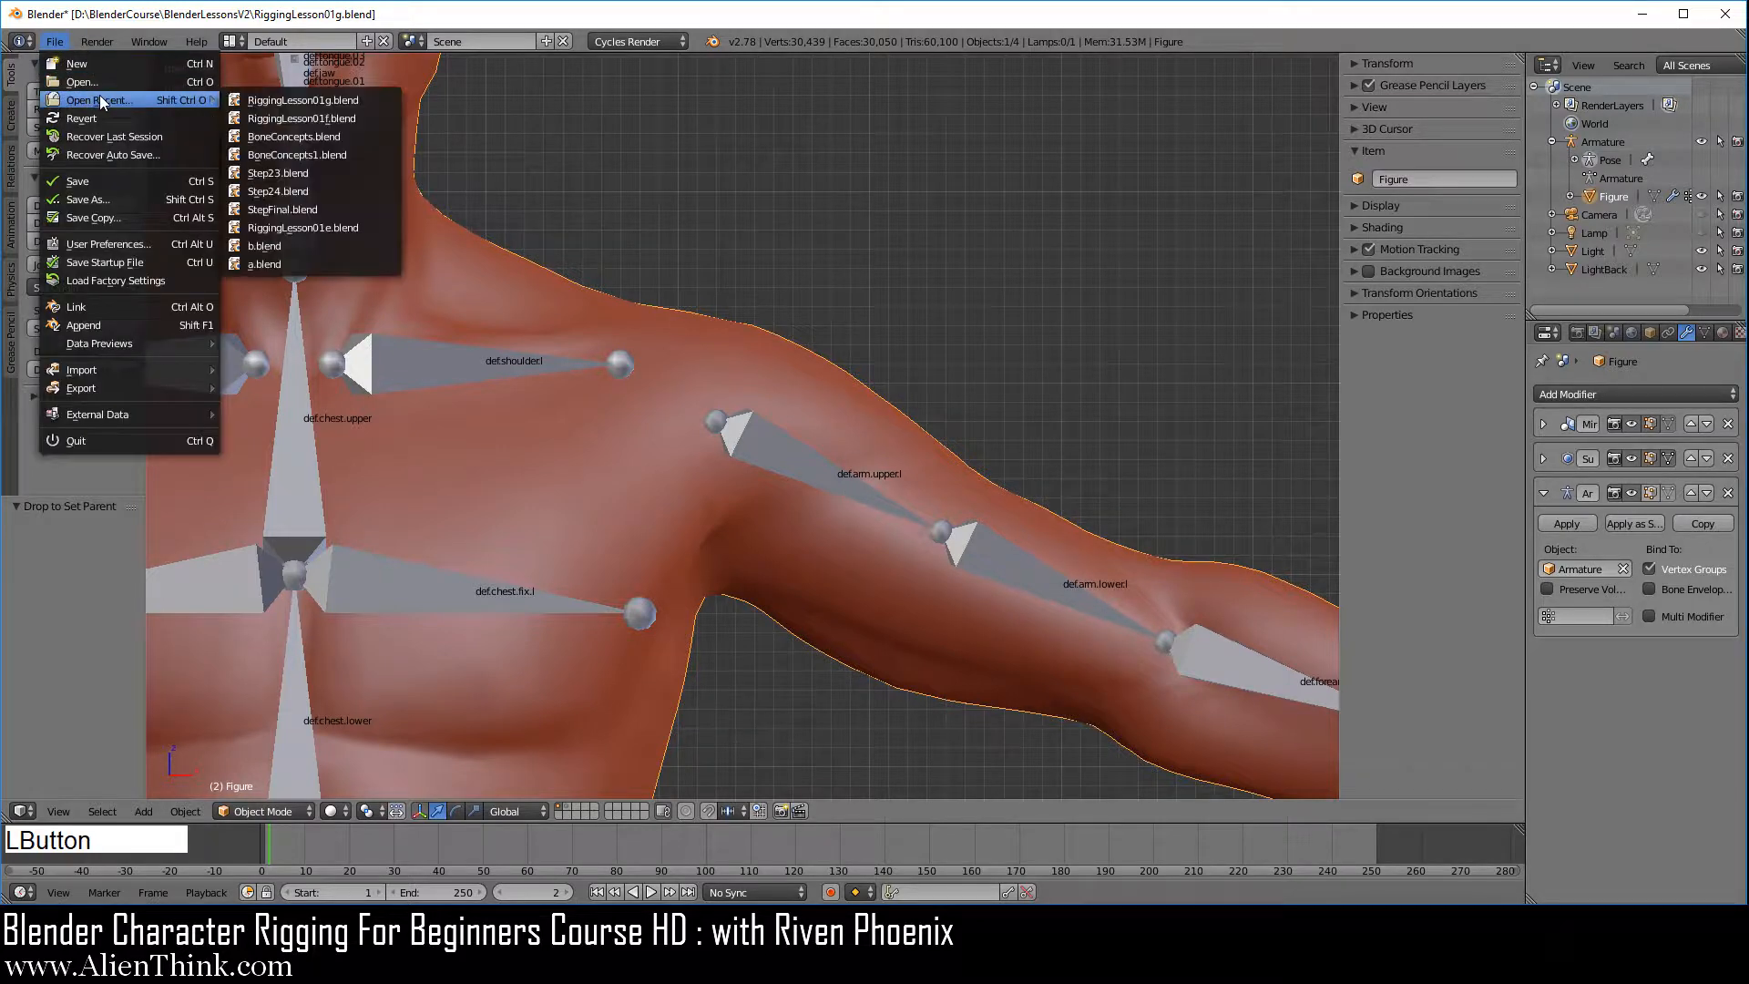
pyautogui.click(267, 98)
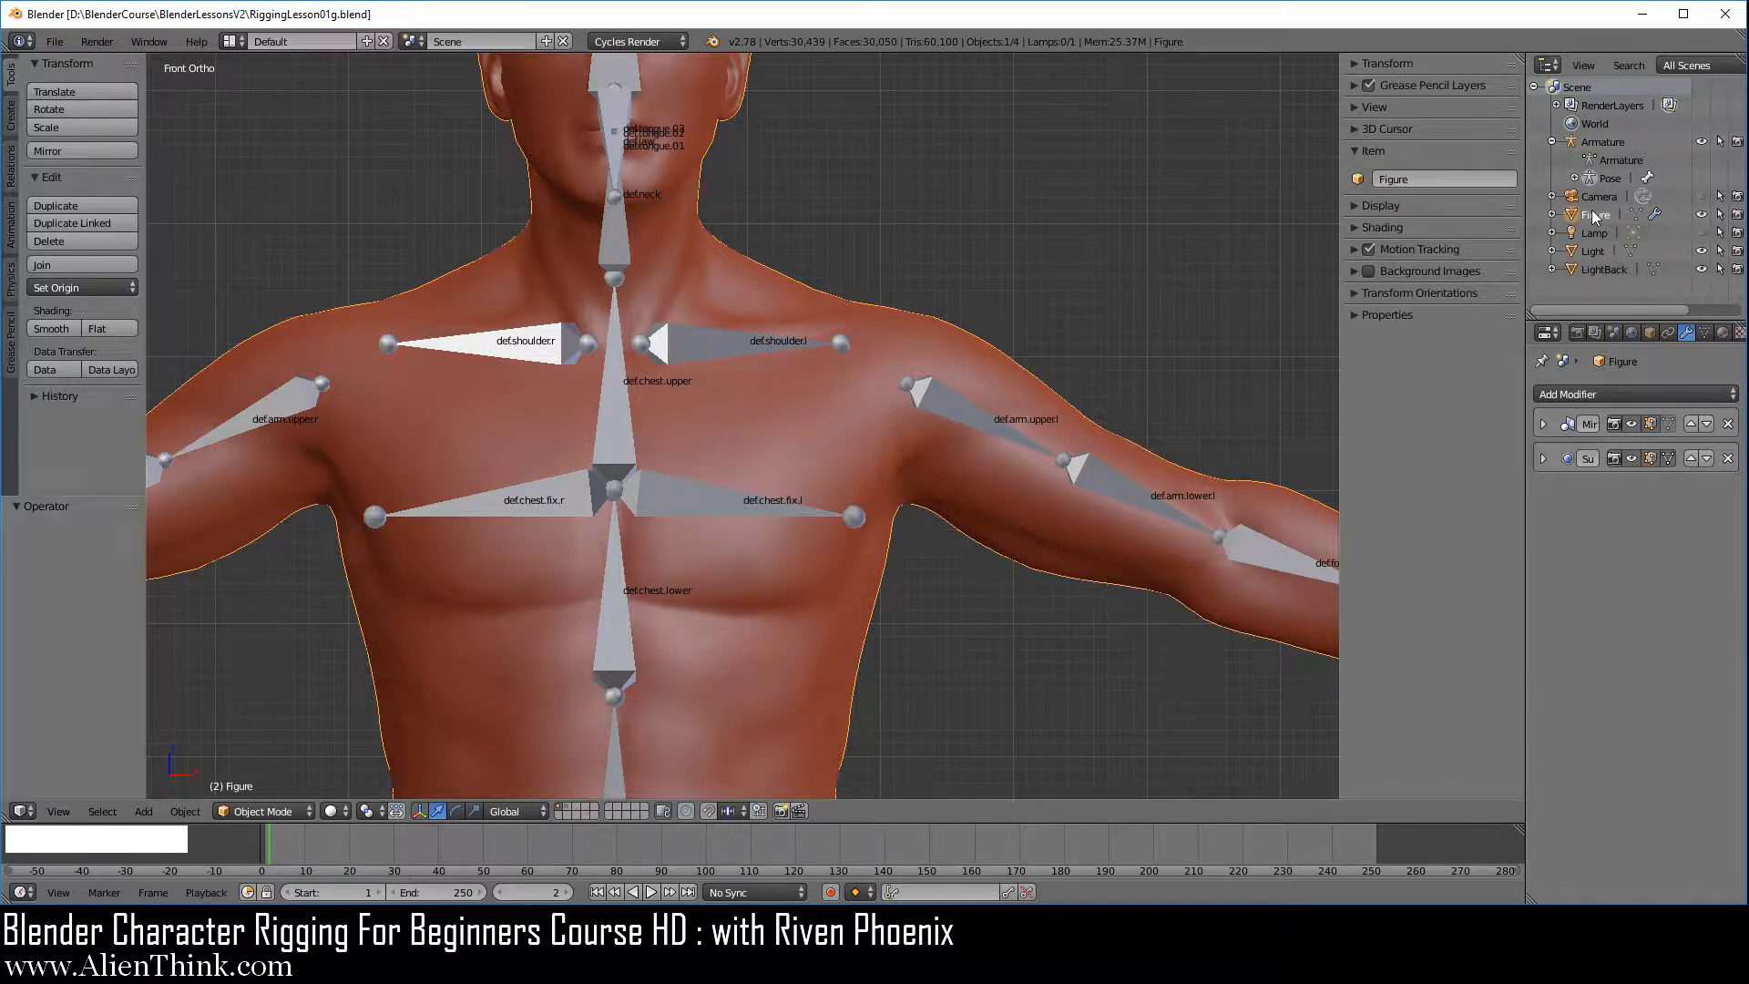
# - View the Figure mesh in Edit Mode and return to Object Mode
pyautogui.click(261, 810)
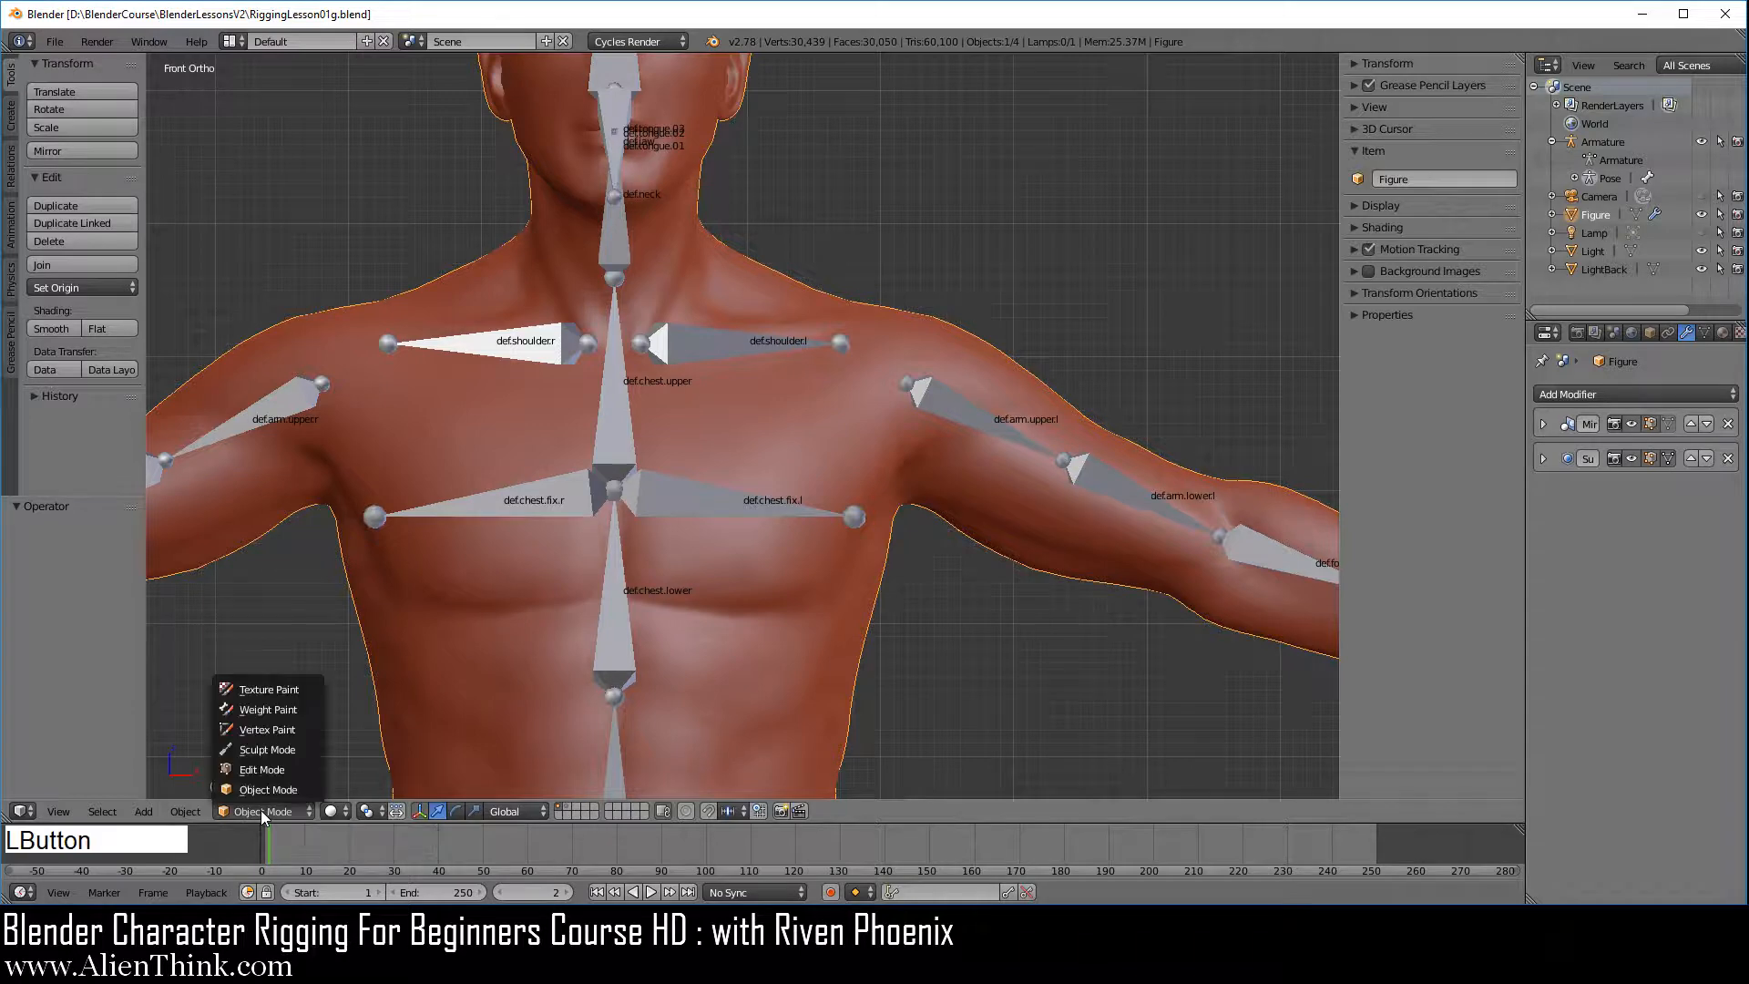
pyautogui.click(261, 767)
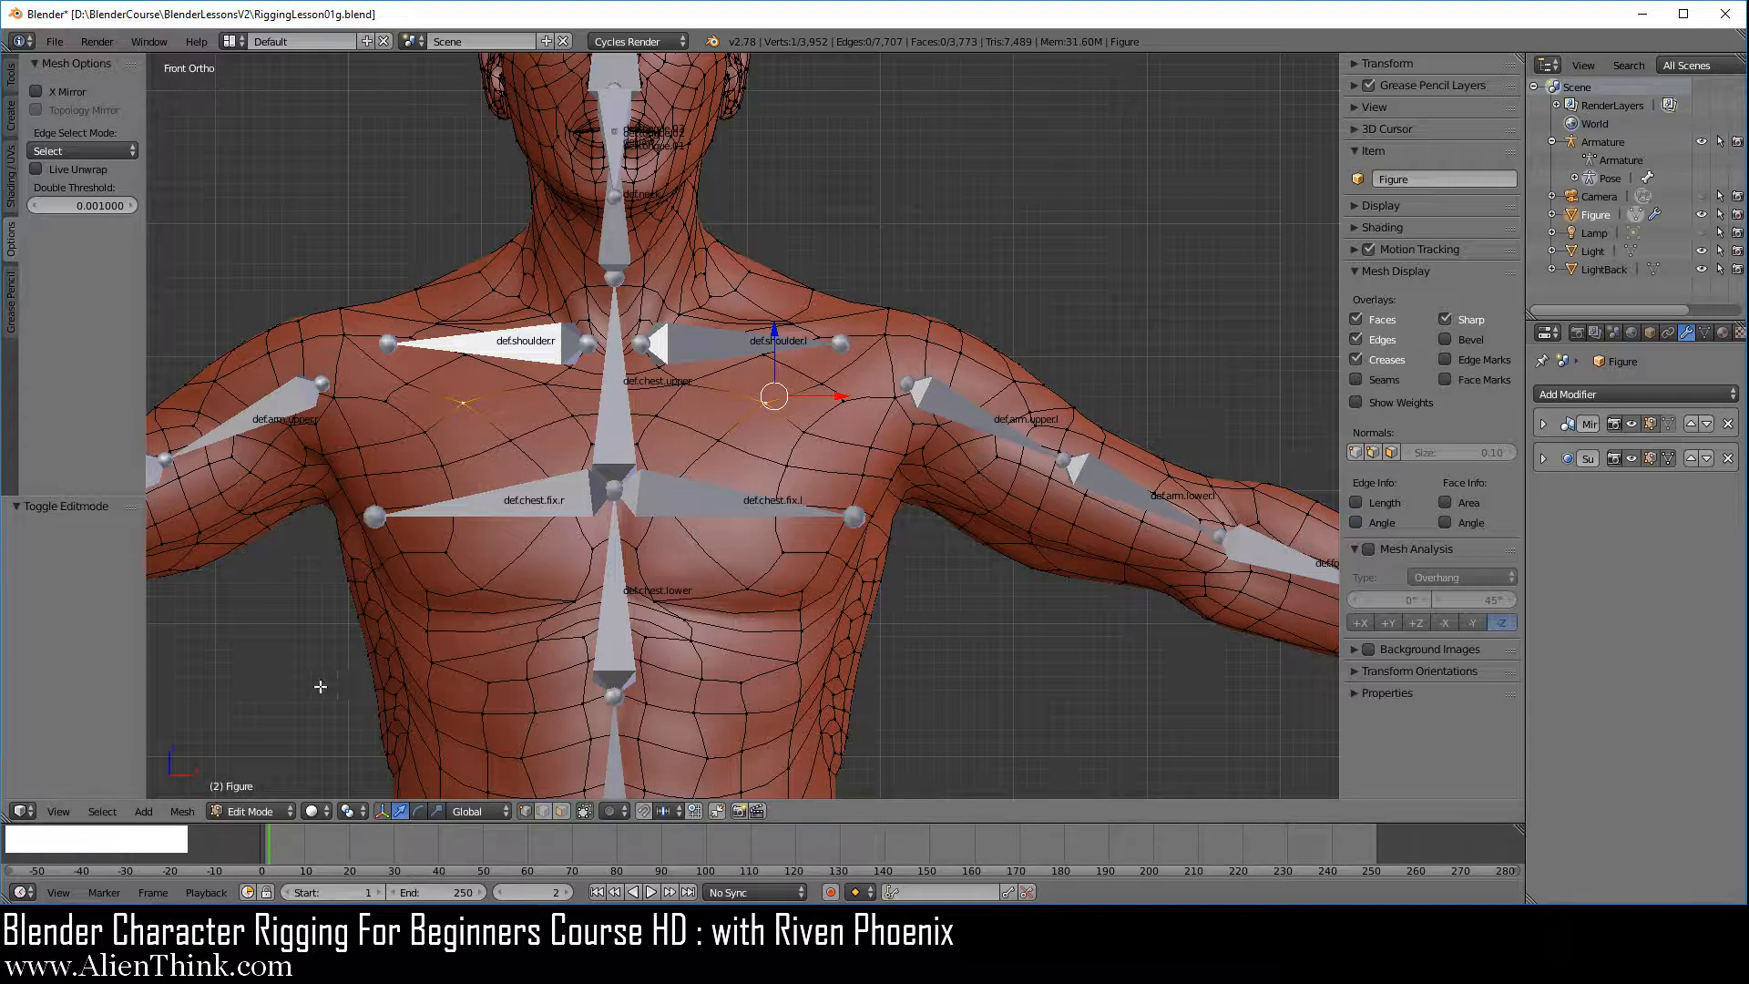
pyautogui.click(260, 810)
pyautogui.click(259, 789)
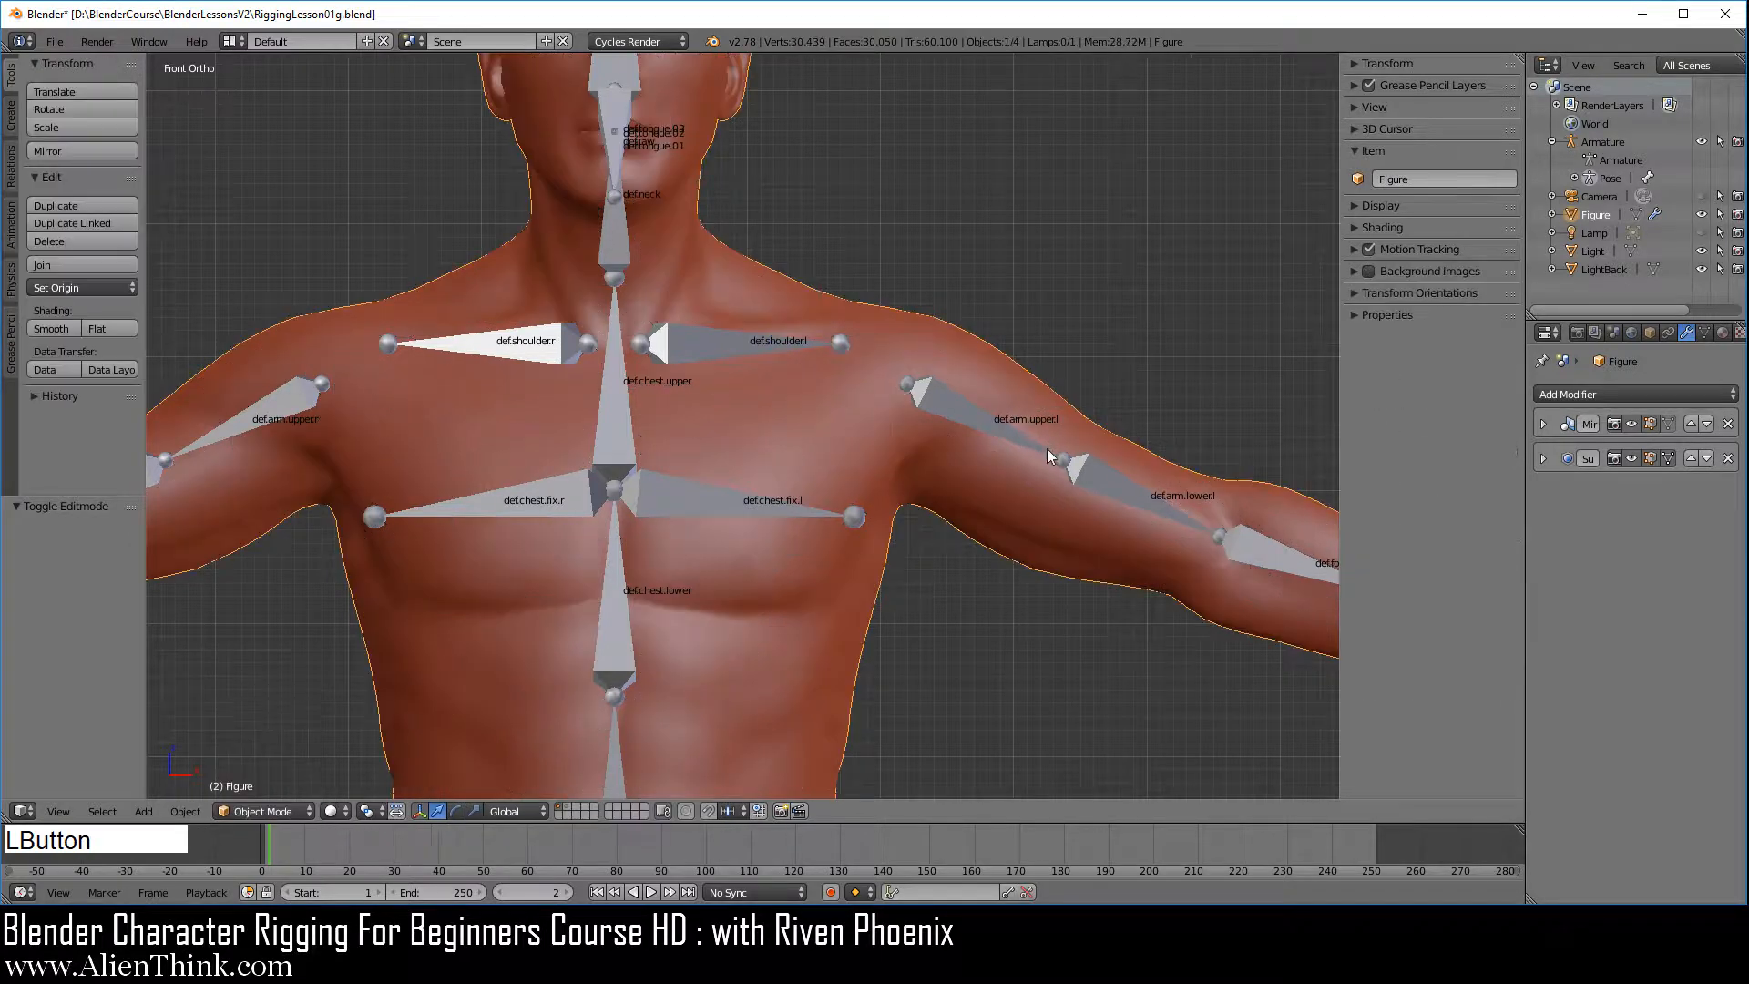
# - Parent the Figure to the Armature with Automatic Weights and move its Armature modifier up in the modifier stack
pyautogui.click(1572, 214)
pyautogui.moveTo(1571, 211); pyautogui.dragTo(1611, 134)
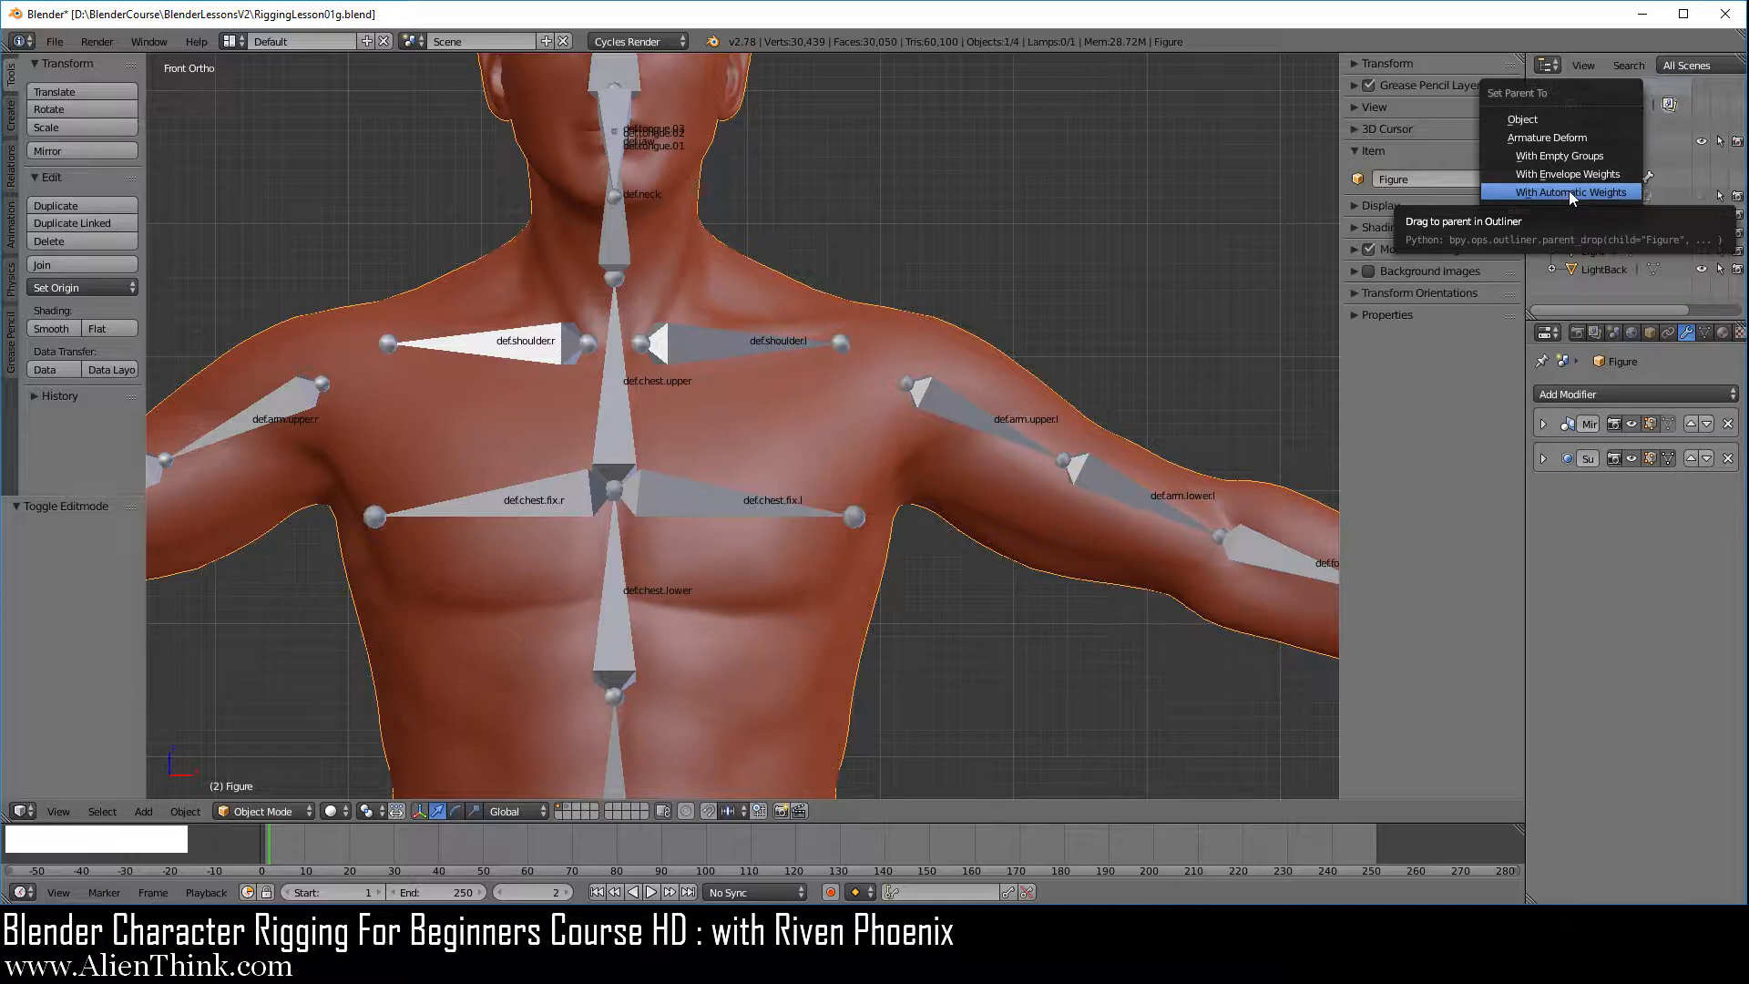
pyautogui.click(1570, 193)
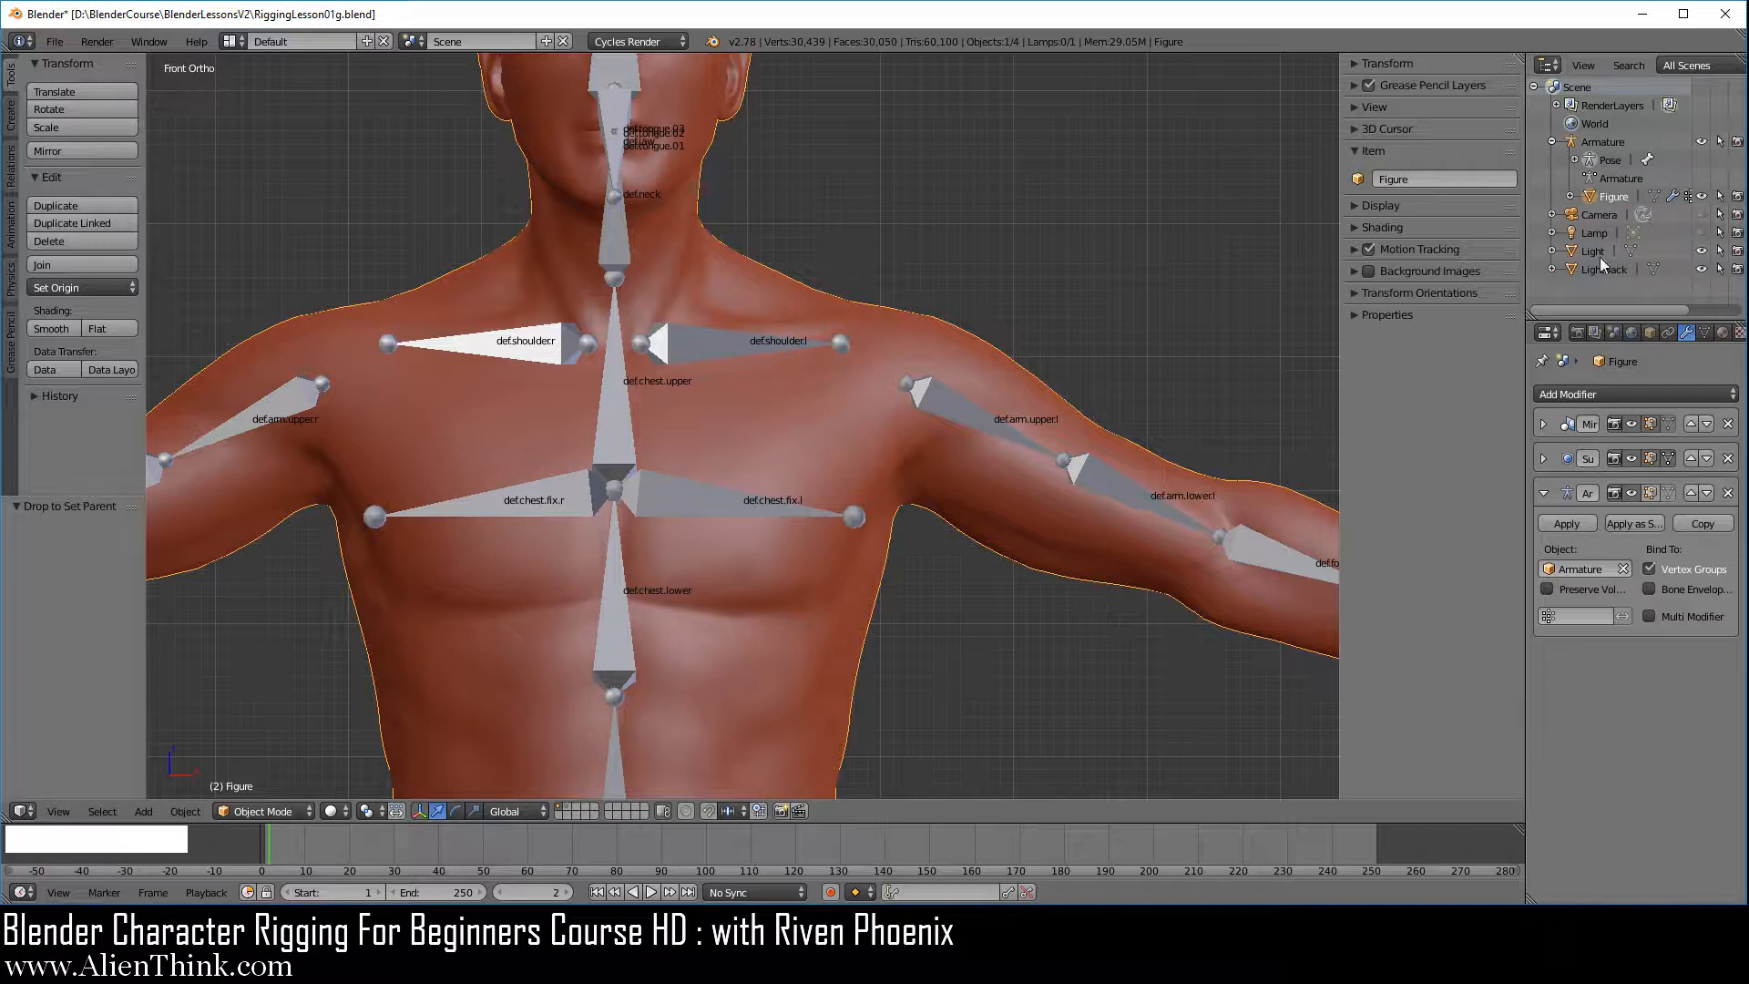
pyautogui.click(1686, 332)
pyautogui.click(1692, 495)
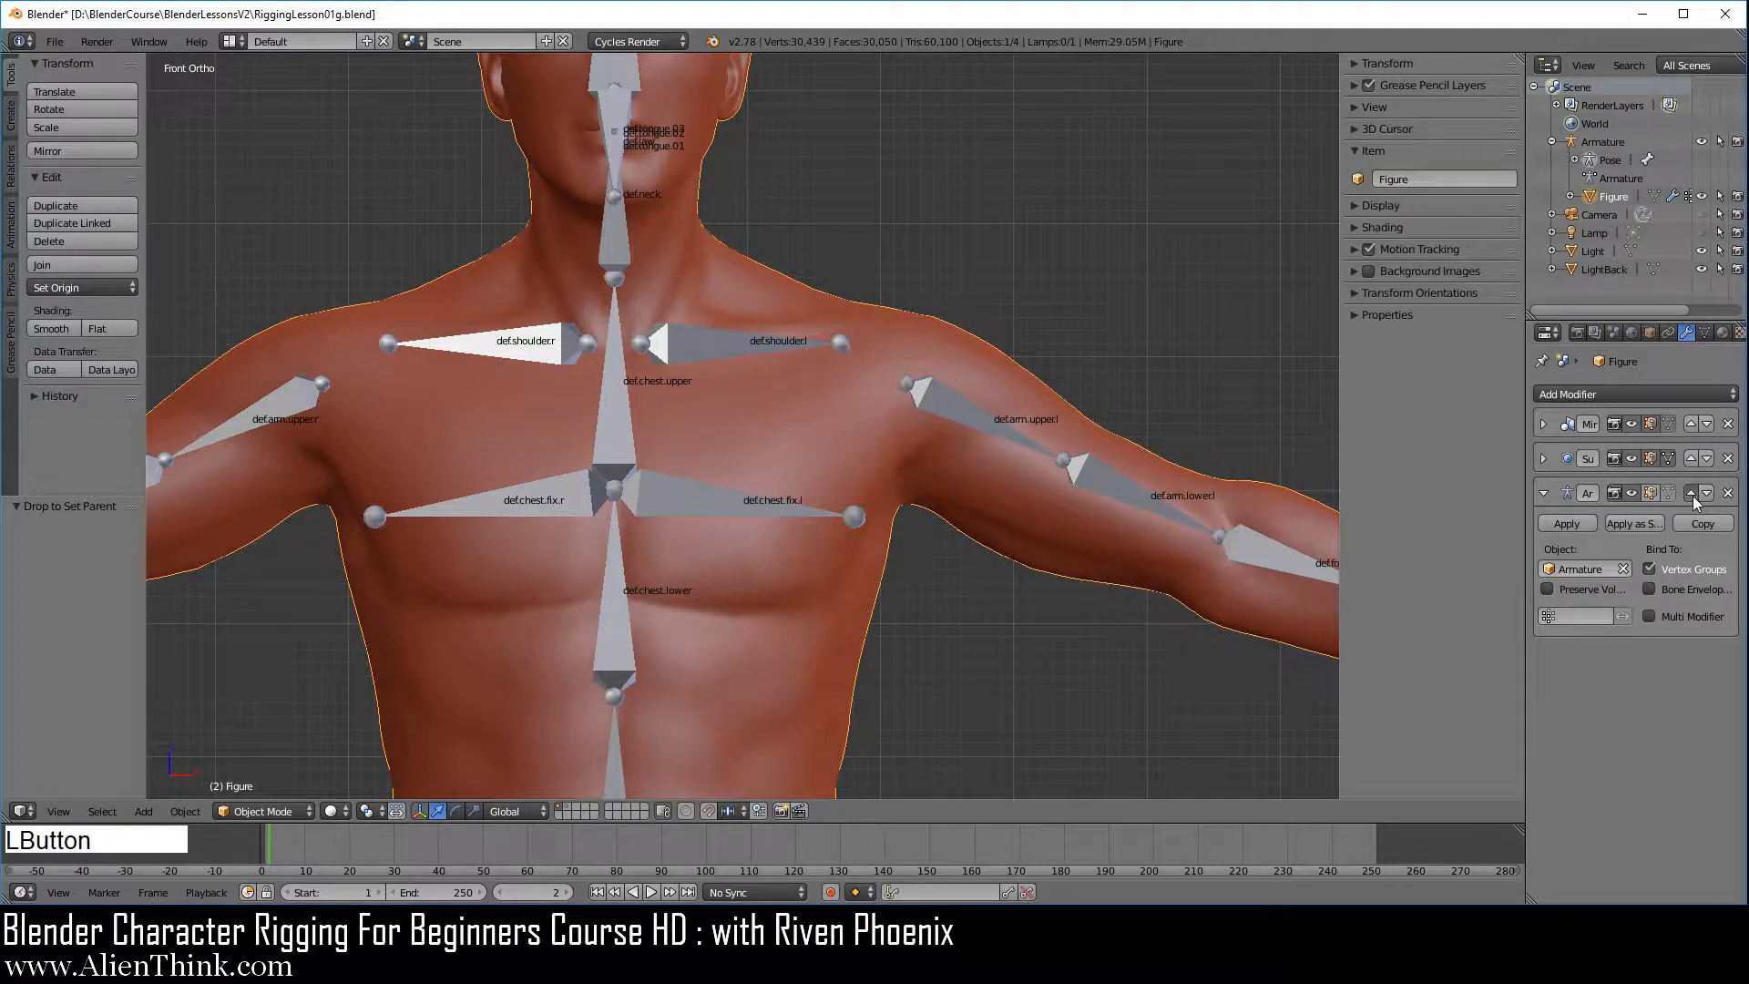
# - Display the Figure's vertex groups, switch the mesh to Edit Mode and deselect all vertices
pyautogui.click(1705, 333)
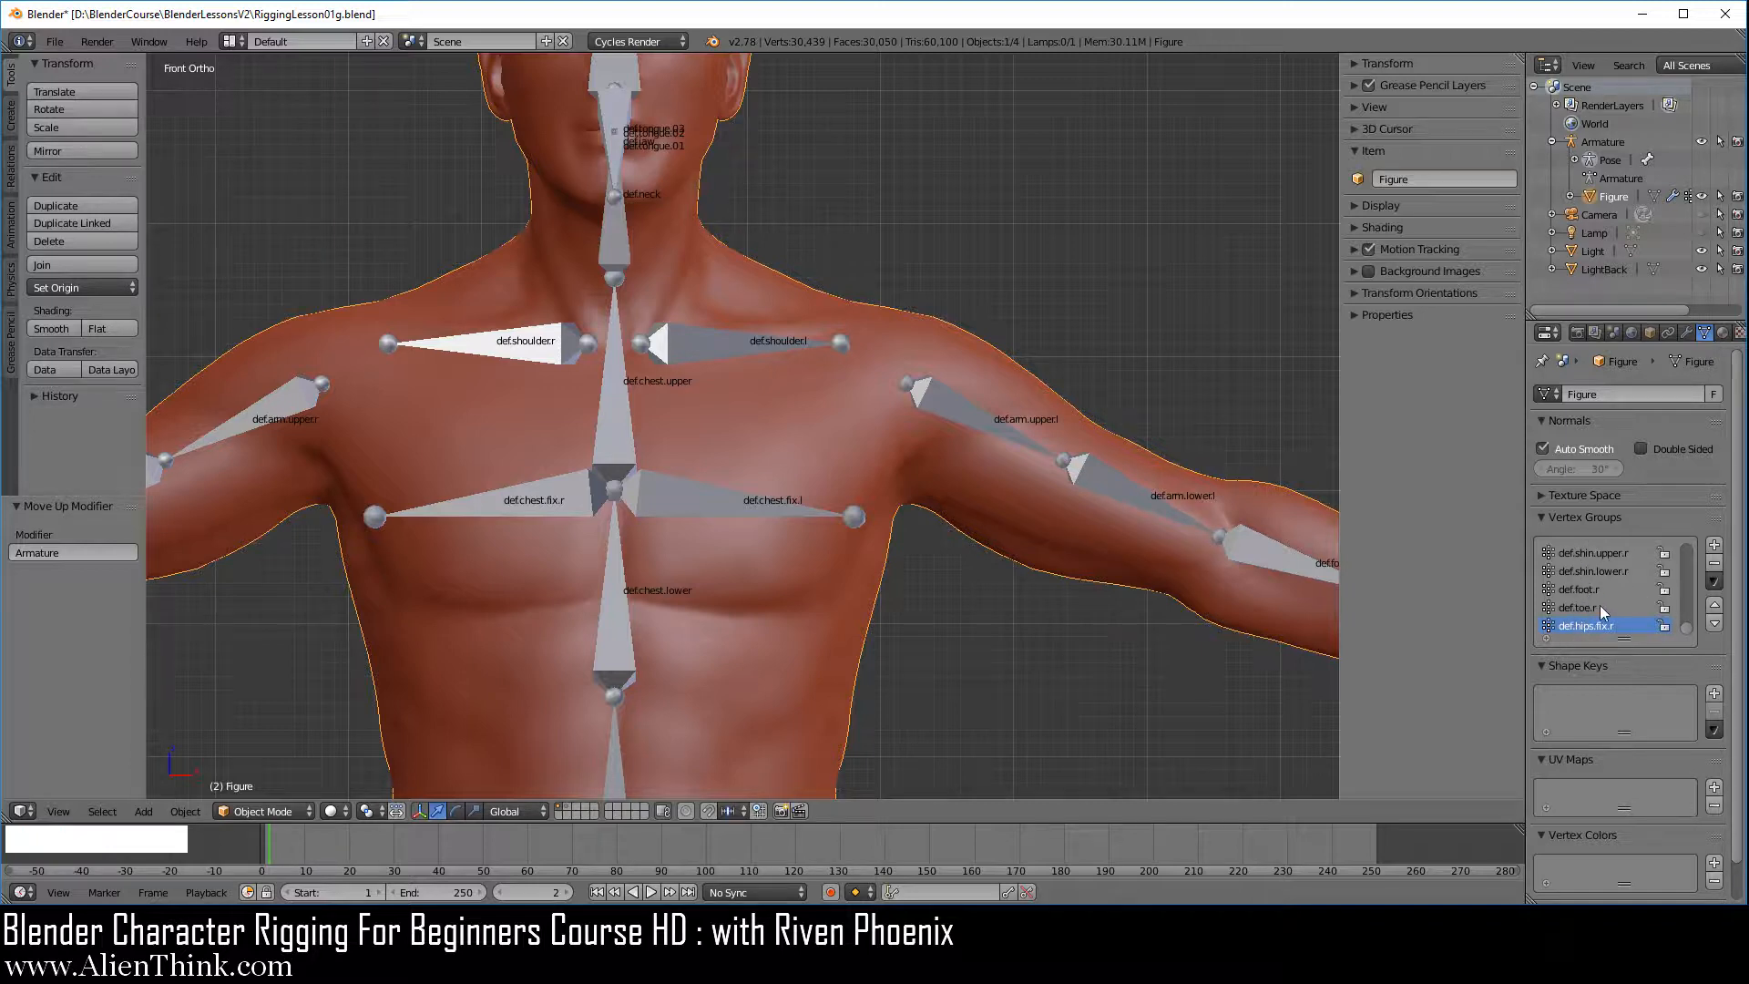
pyautogui.rightClick(957, 370)
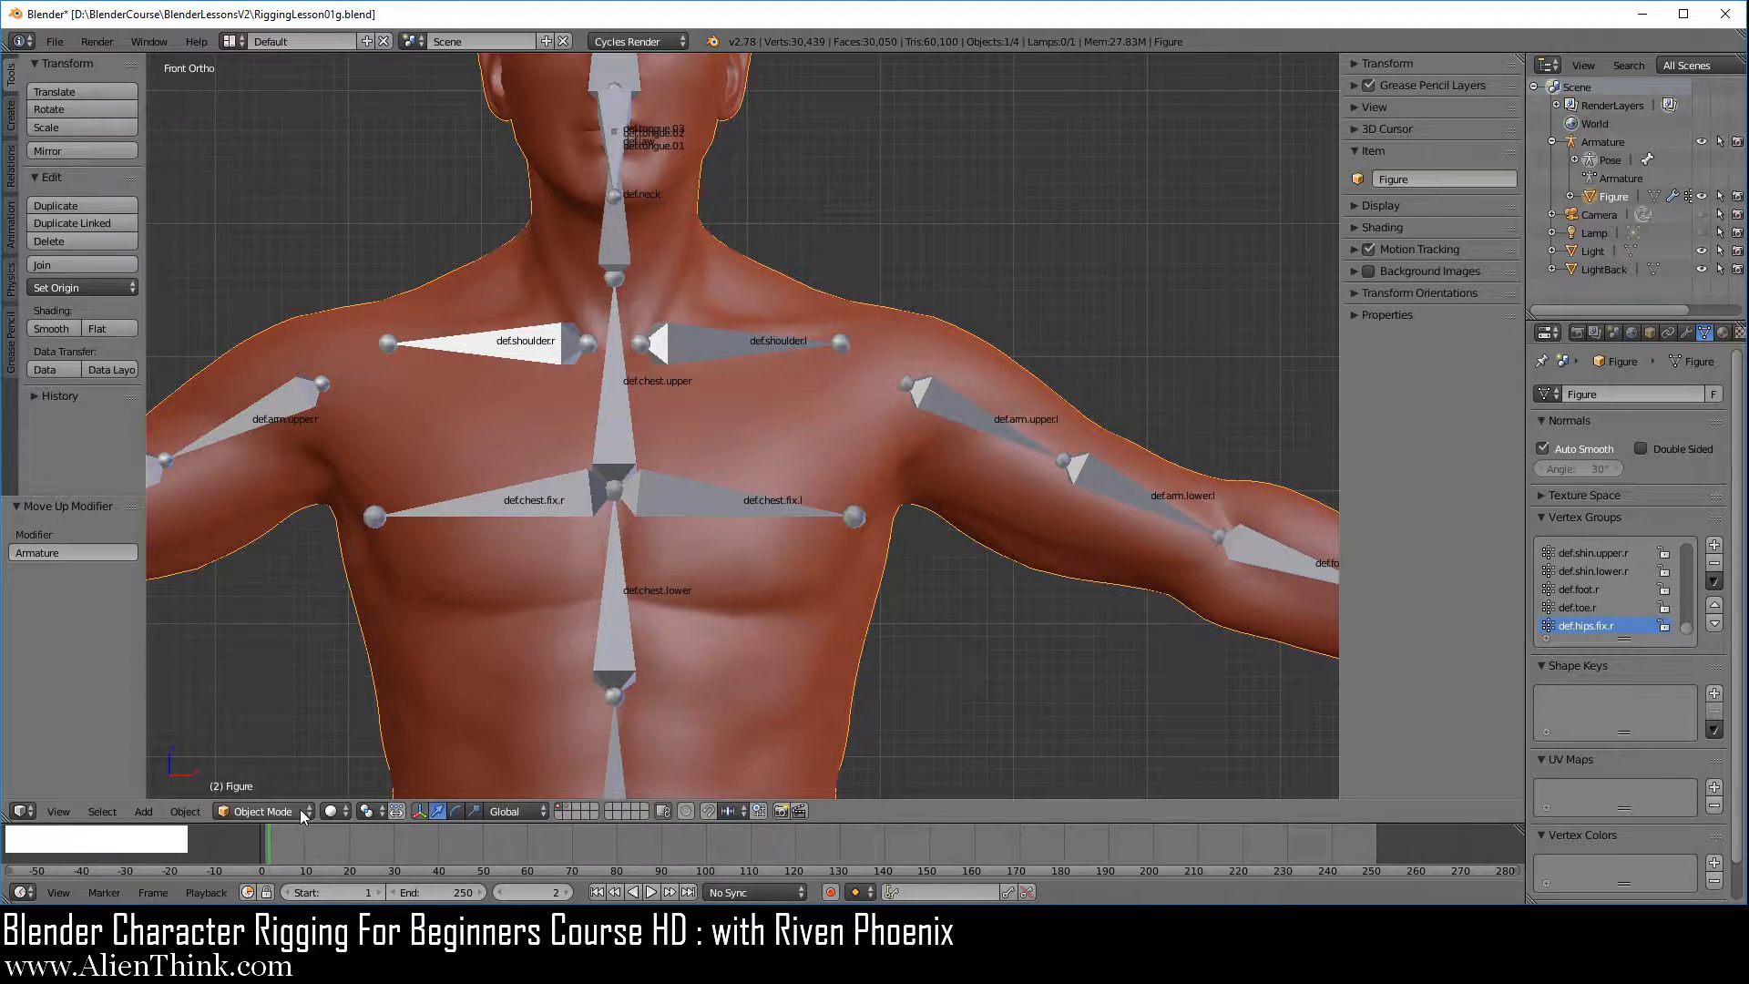
pyautogui.click(264, 811)
pyautogui.click(300, 774)
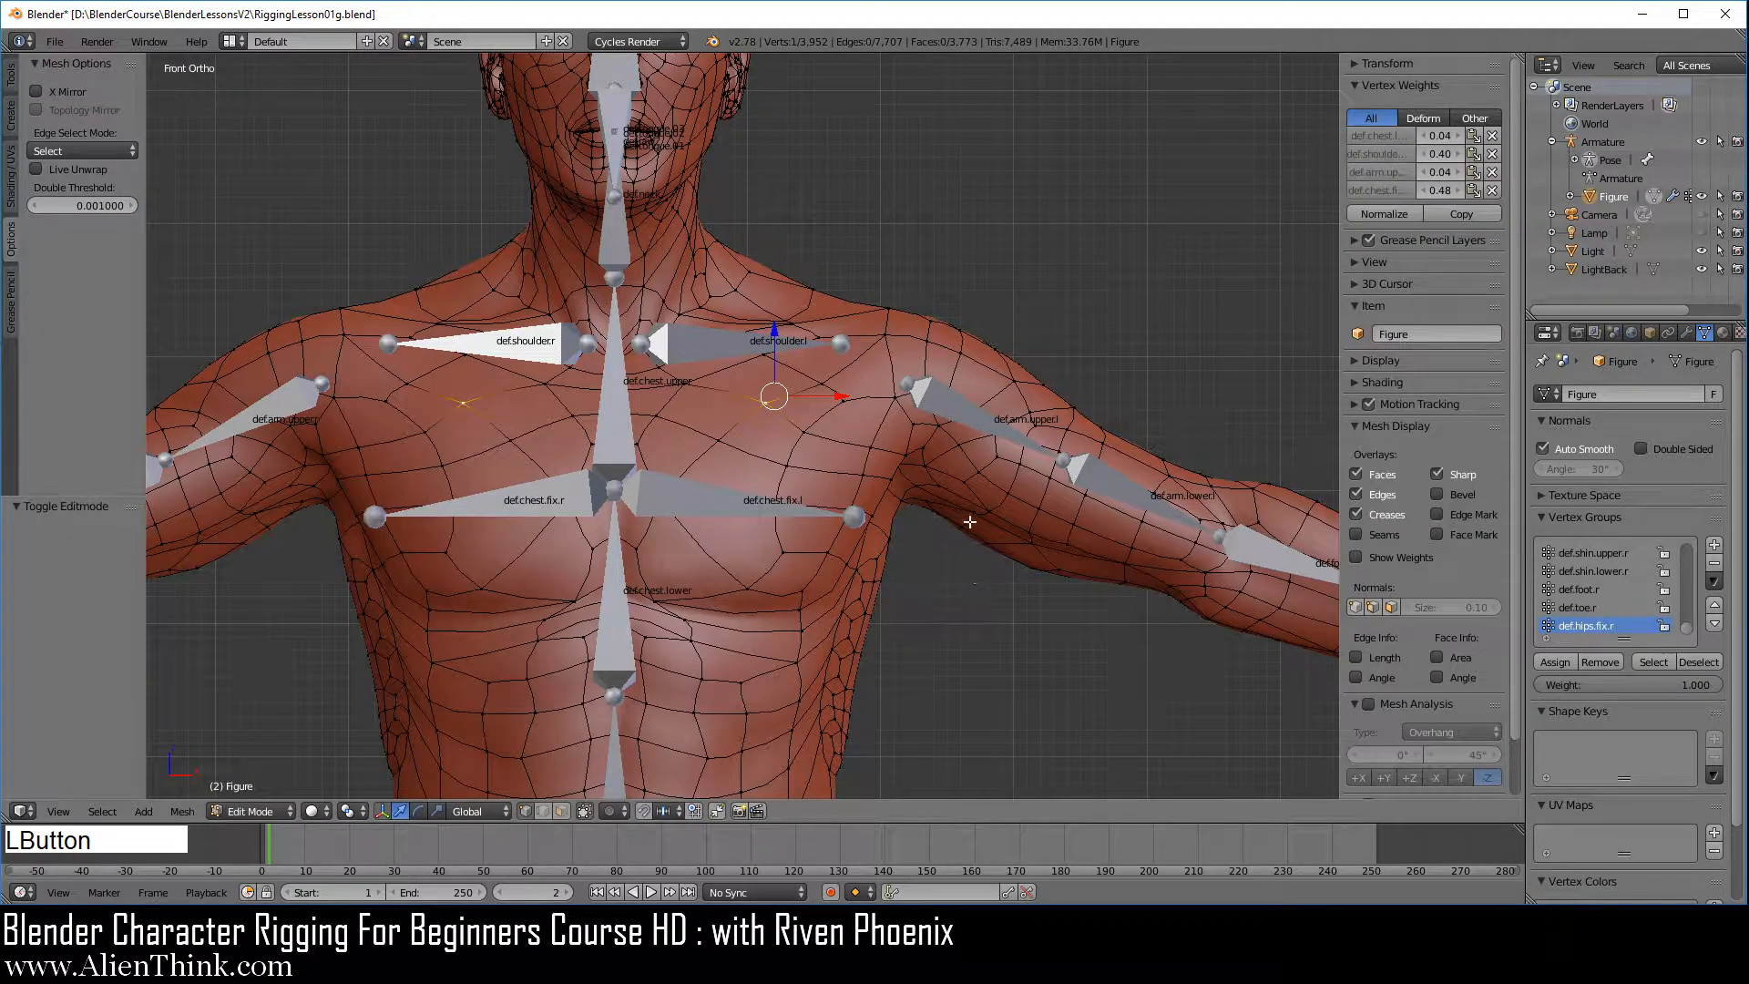
pyautogui.press('a')
pyautogui.scroll(3, 992, 490)
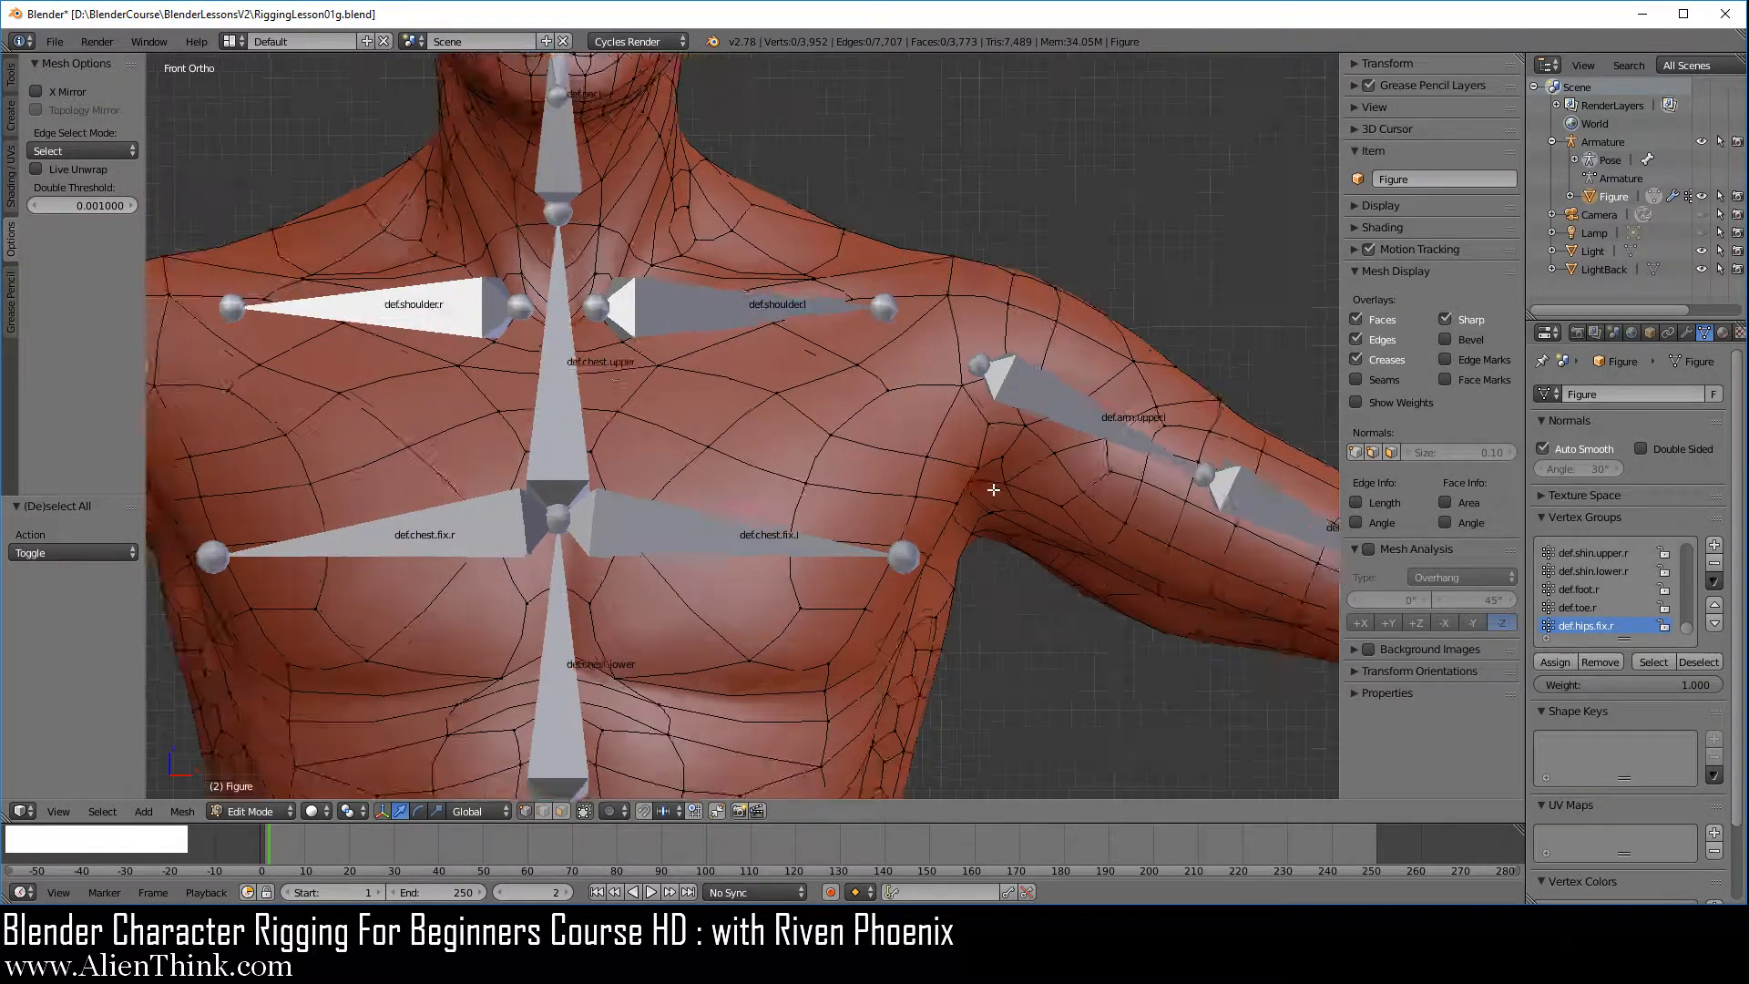
pyautogui.keyDown('shift'); pyautogui.moveTo(1111, 527); pyautogui.dragTo(865, 417, button='middle'); pyautogui.keyUp('shift')
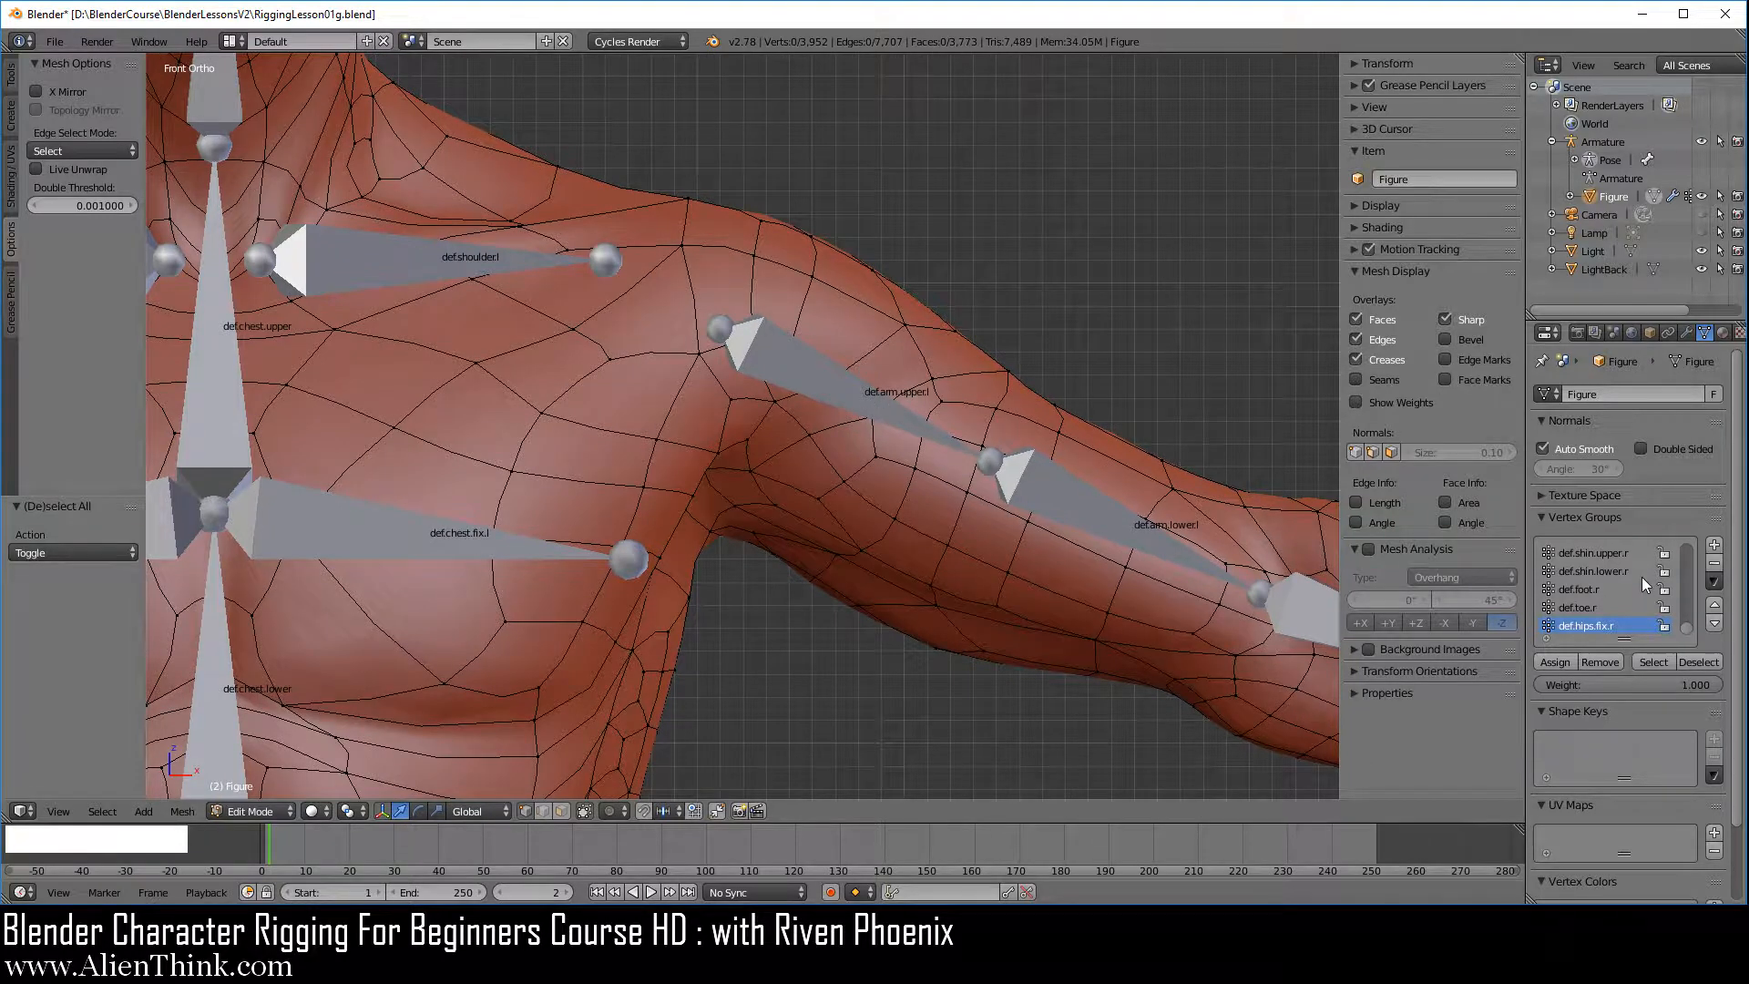
# - Filter the vertex groups by def.arm.u and select the vertices assigned to def.arm.upper.l
pyautogui.click(1545, 638)
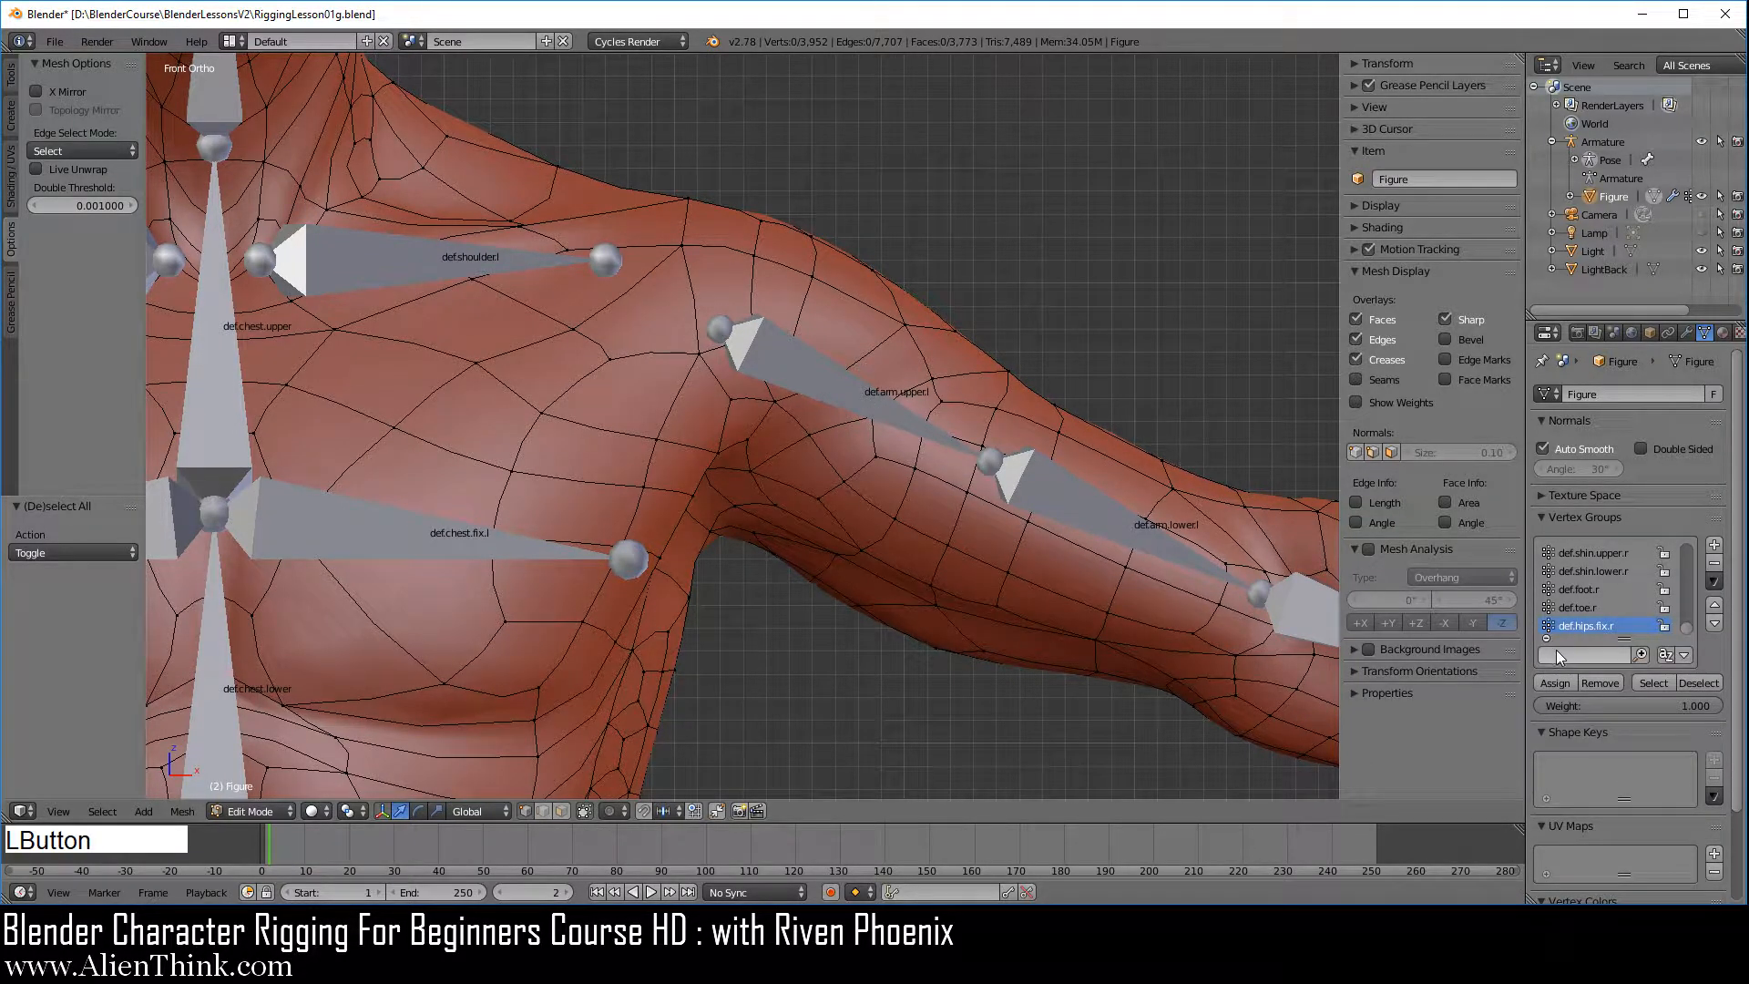
pyautogui.click(1567, 655)
pyautogui.write('def.')
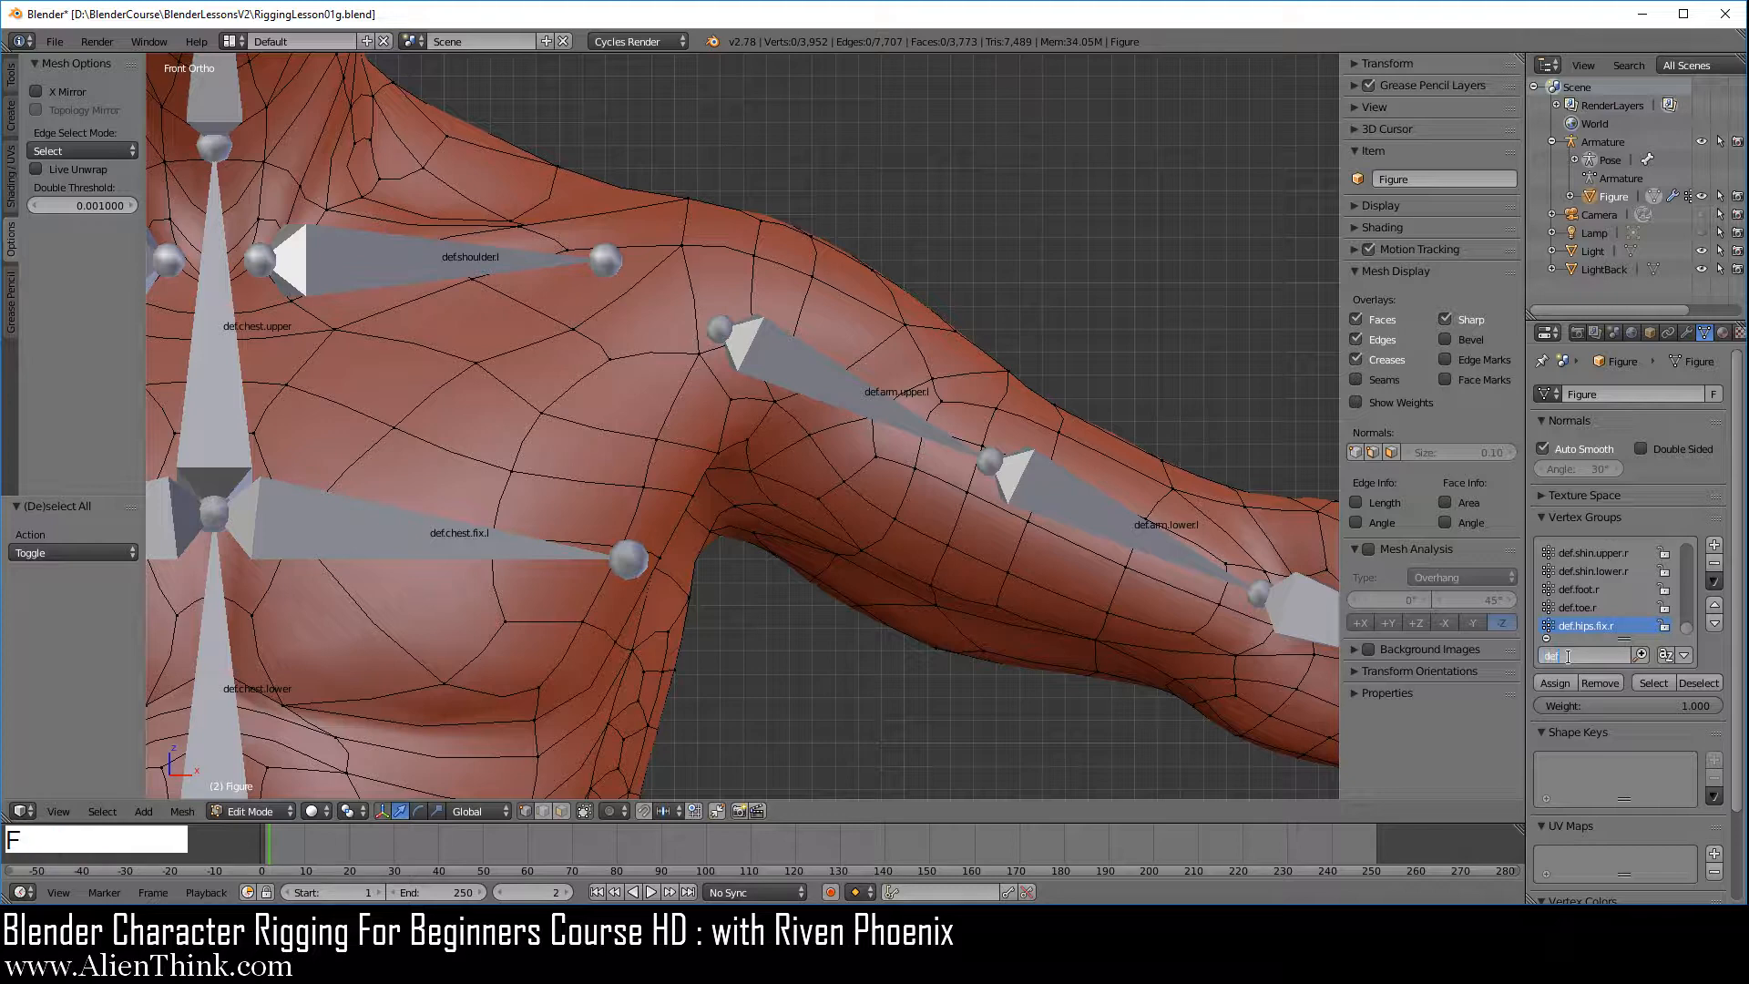
pyautogui.write('ar')
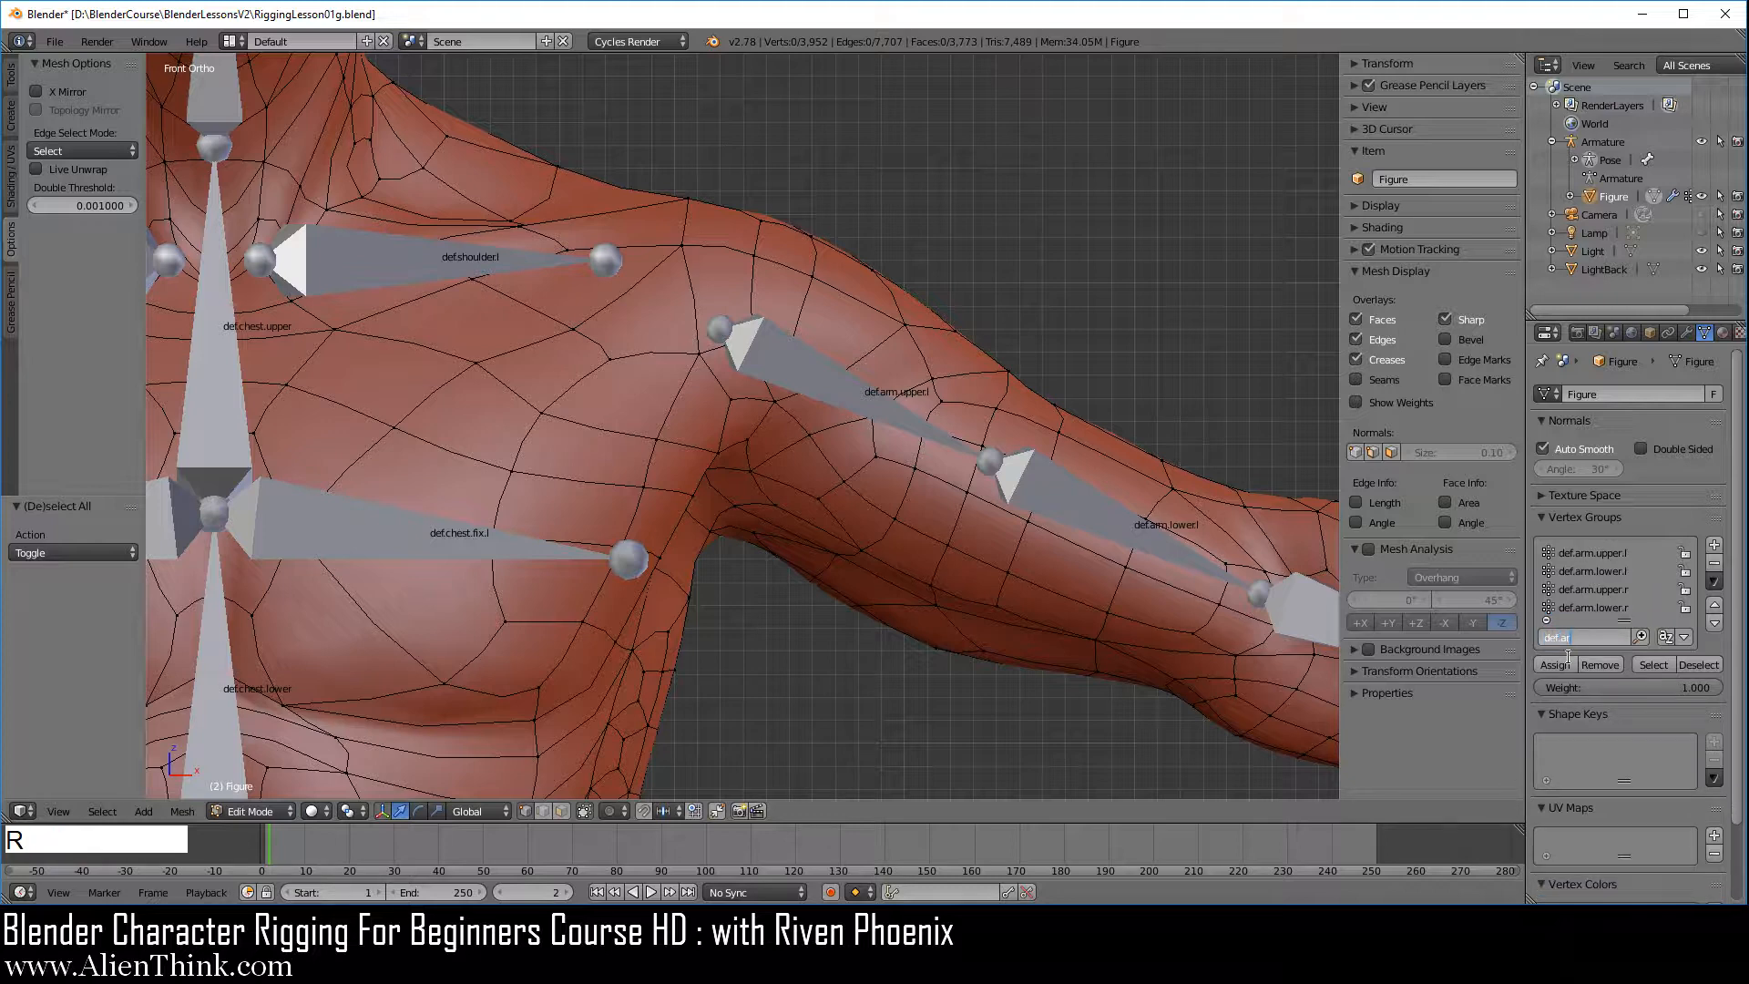
pyautogui.write('m.u')
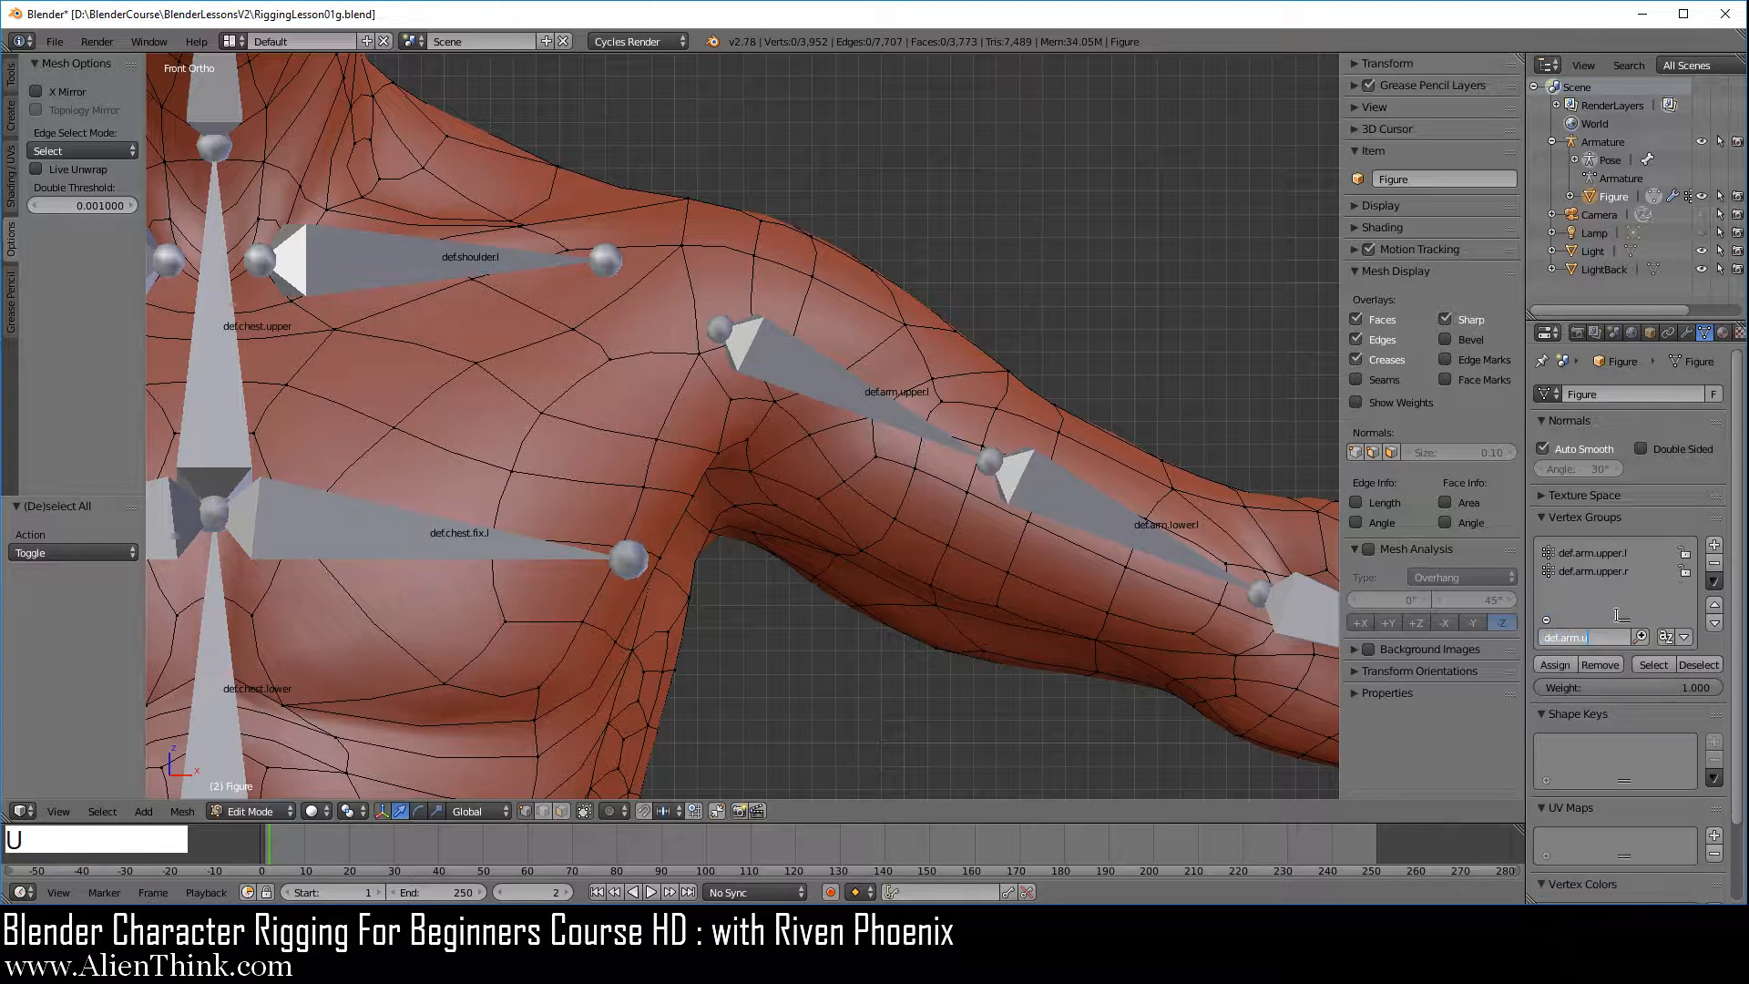
pyautogui.click(1609, 551)
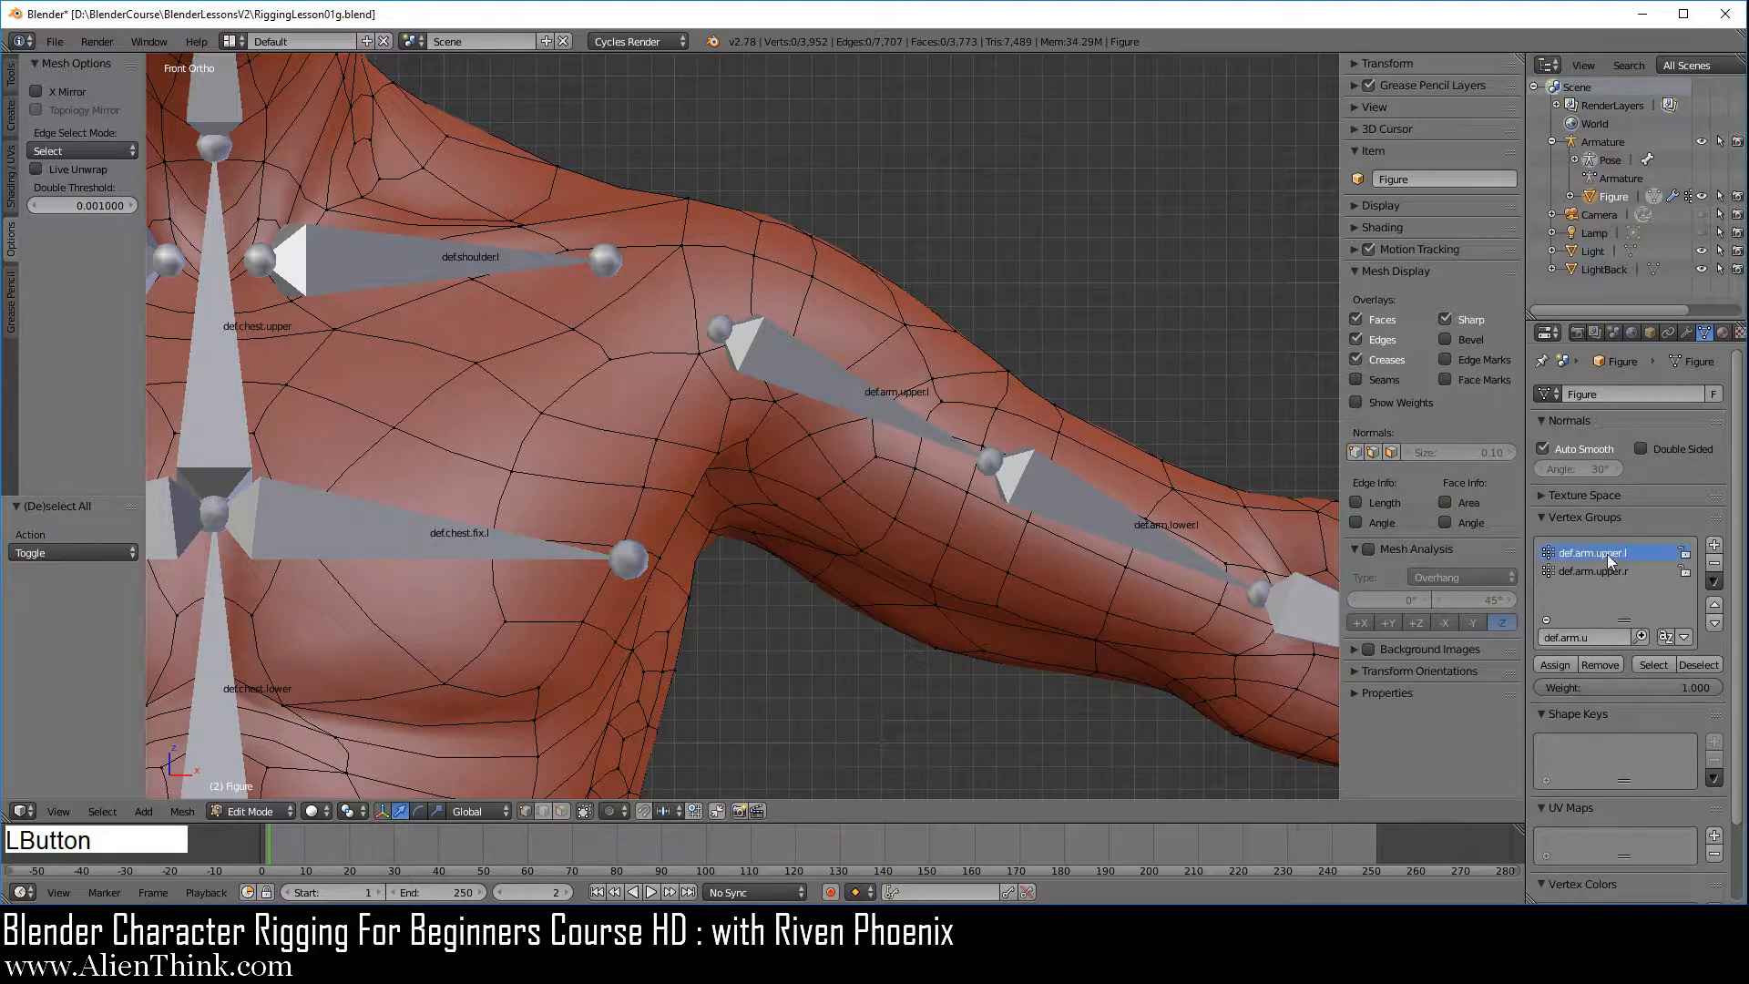
pyautogui.click(1653, 665)
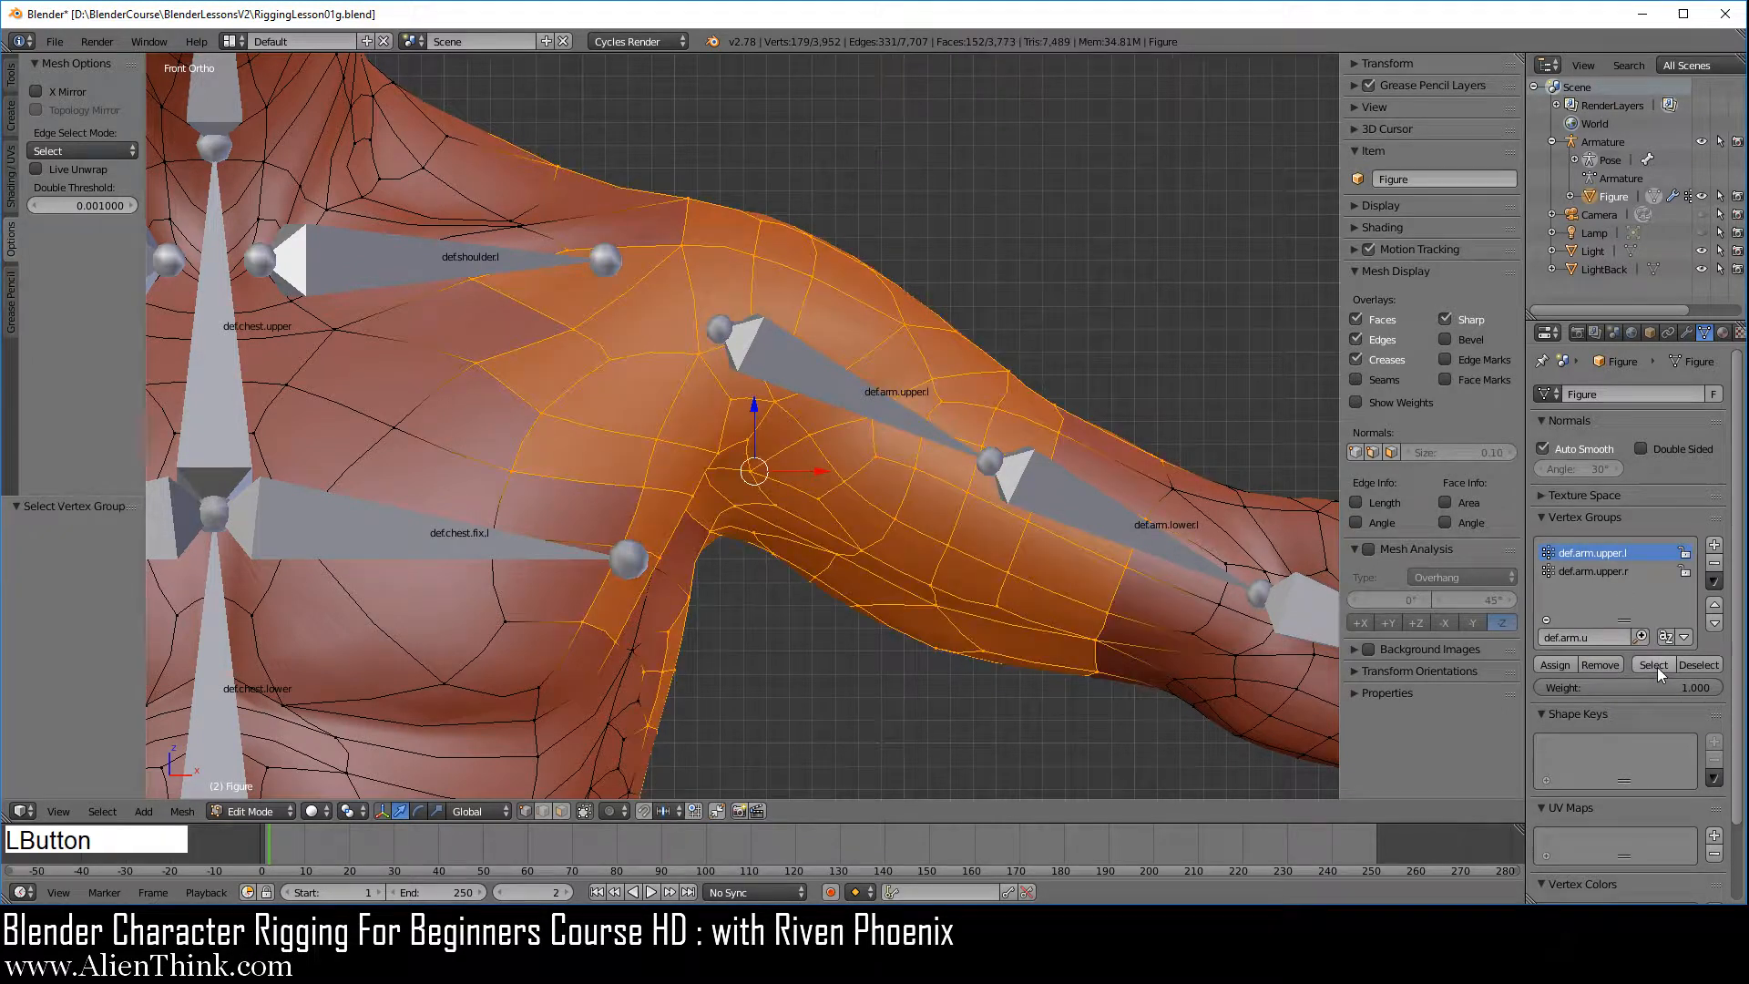
# - Examine the selected upper arm vertices from an angle and from the front, and deselect them all
pyautogui.scroll(-2, 971, 451)
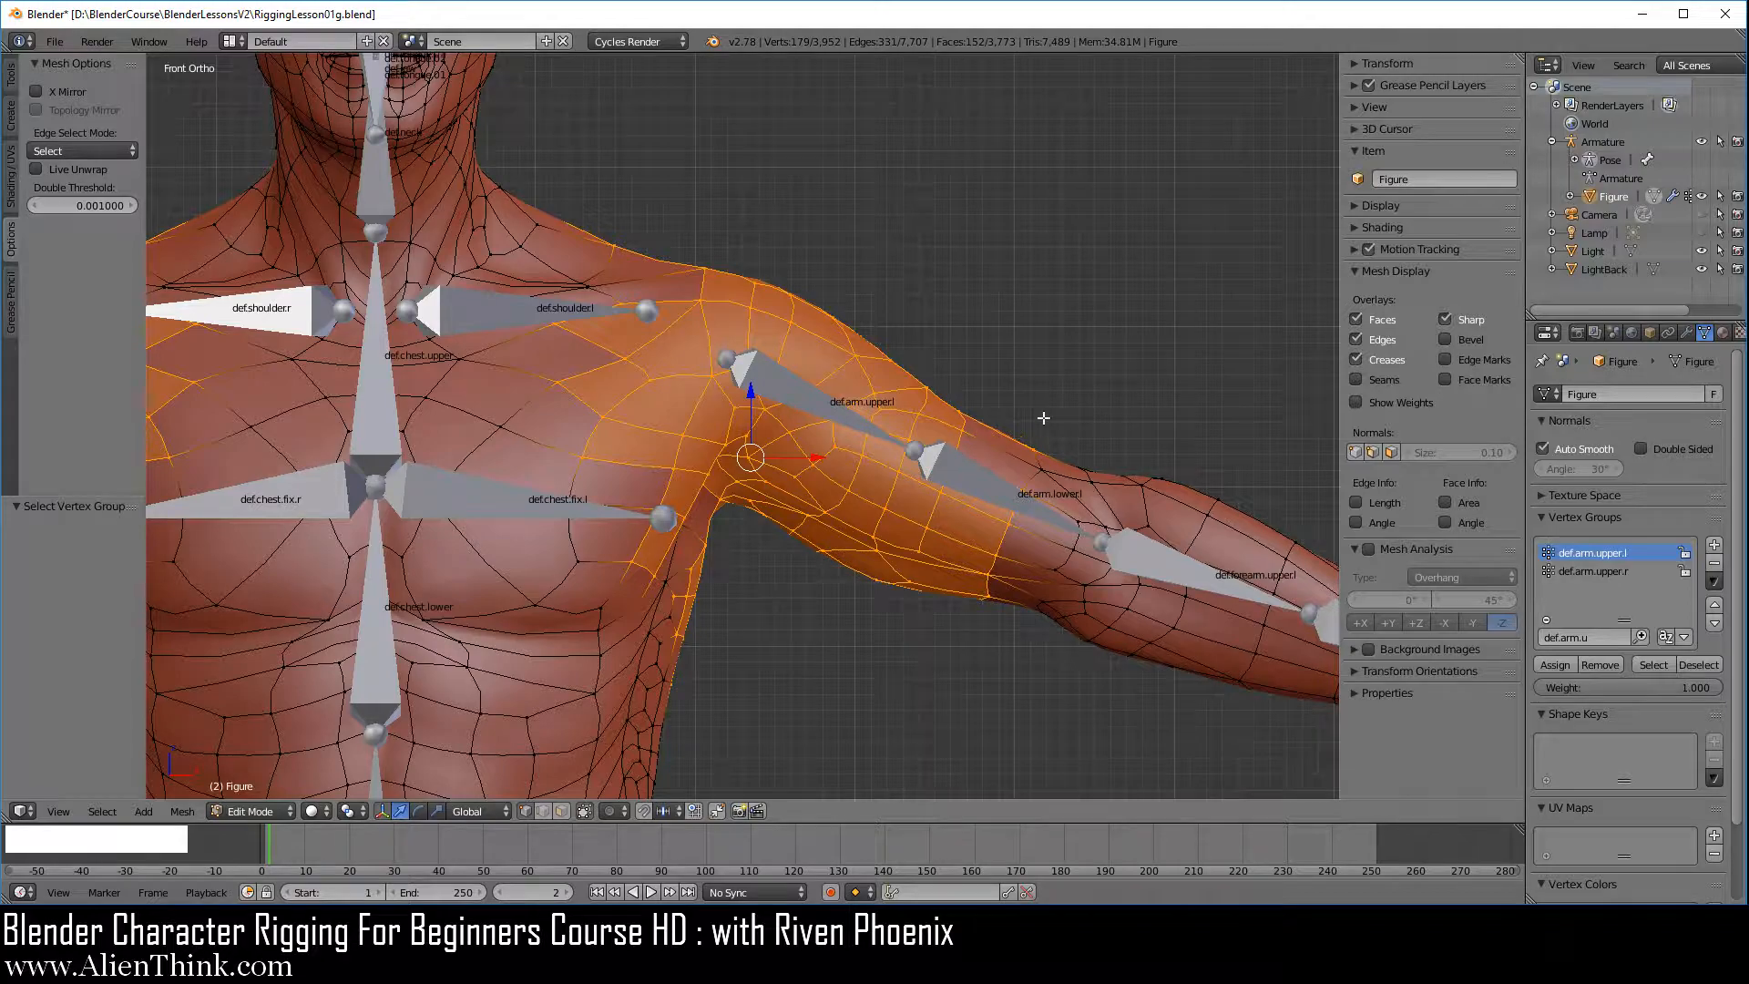
pyautogui.moveTo(1043, 418); pyautogui.dragTo(887, 534, button='middle')
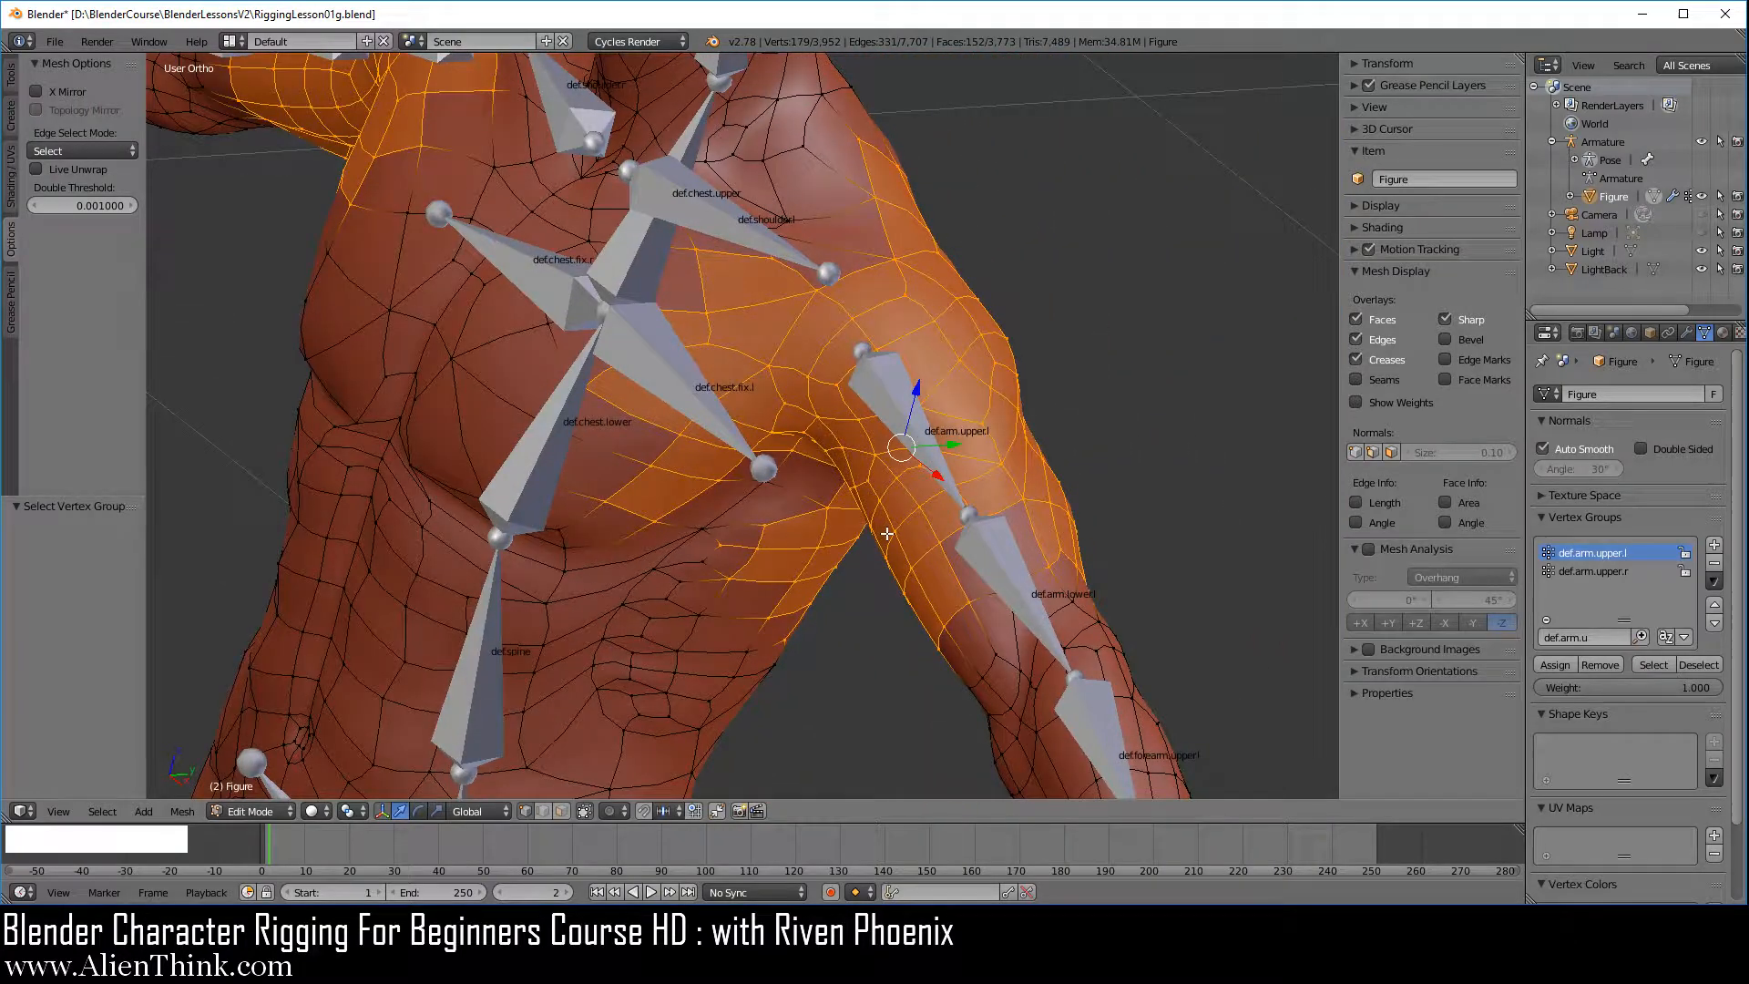
pyautogui.press('KP_1')
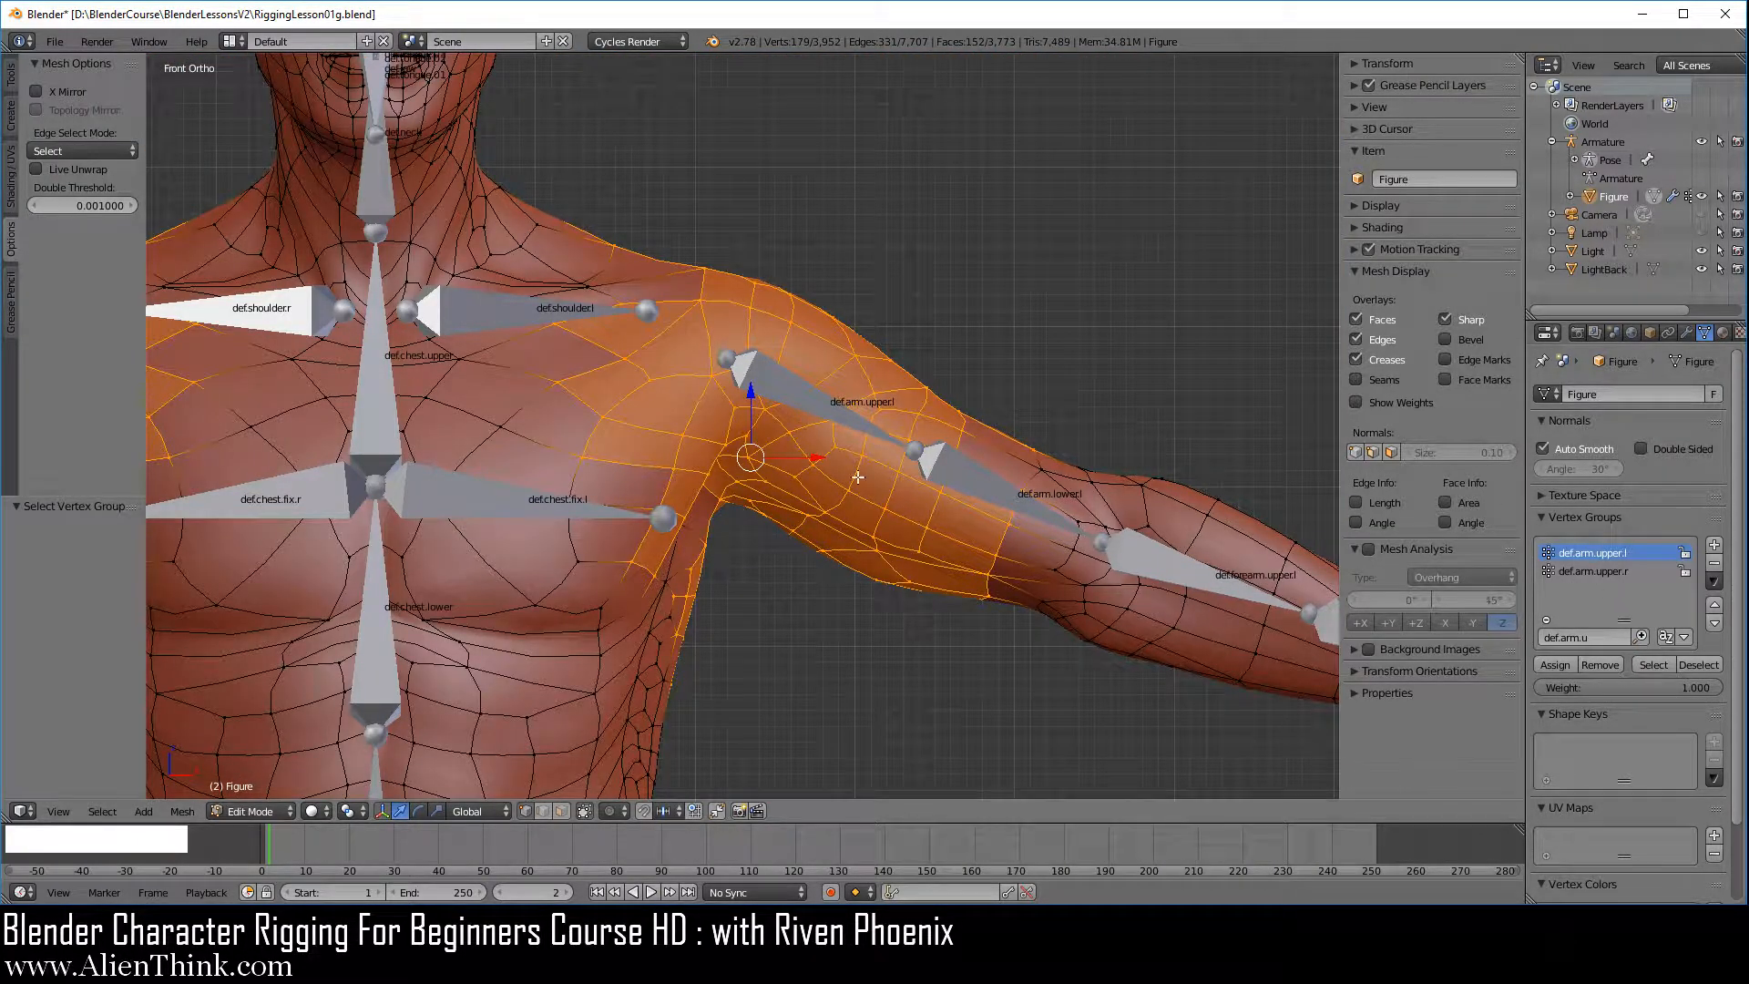
pyautogui.press('a')
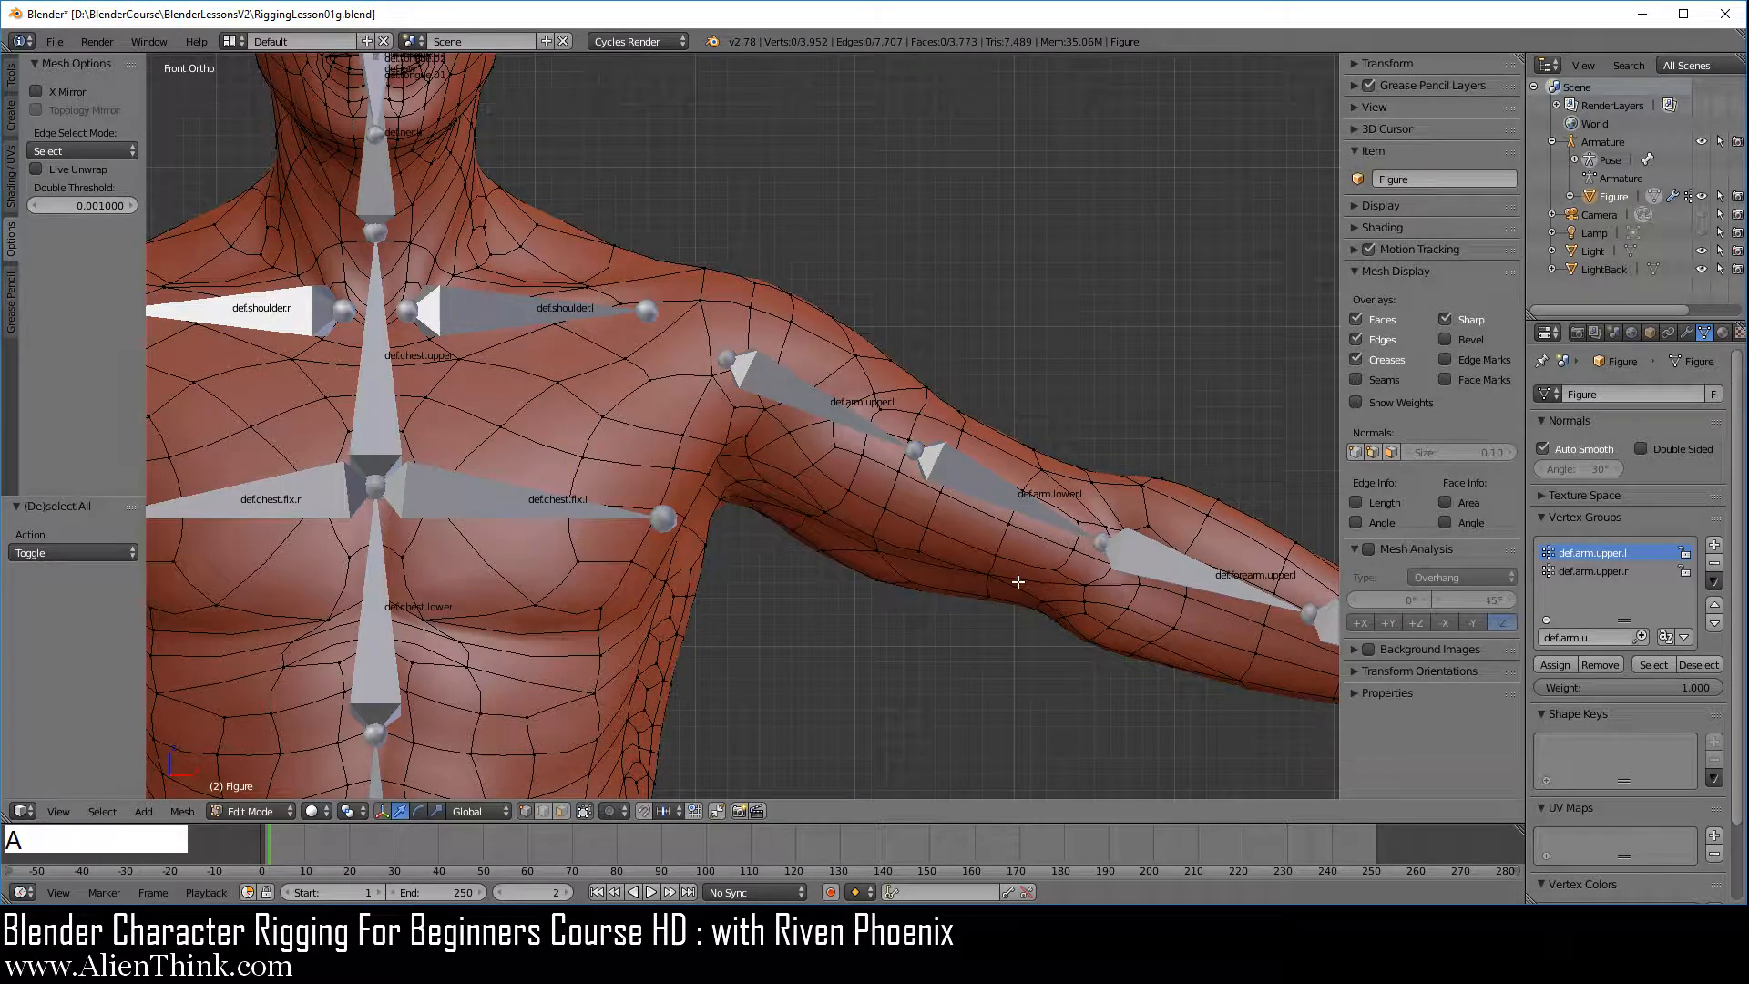
# - Clear the vertex group filter, select the vertices assigned to def.hips and examine them around the pelvis
pyautogui.click(1607, 634)
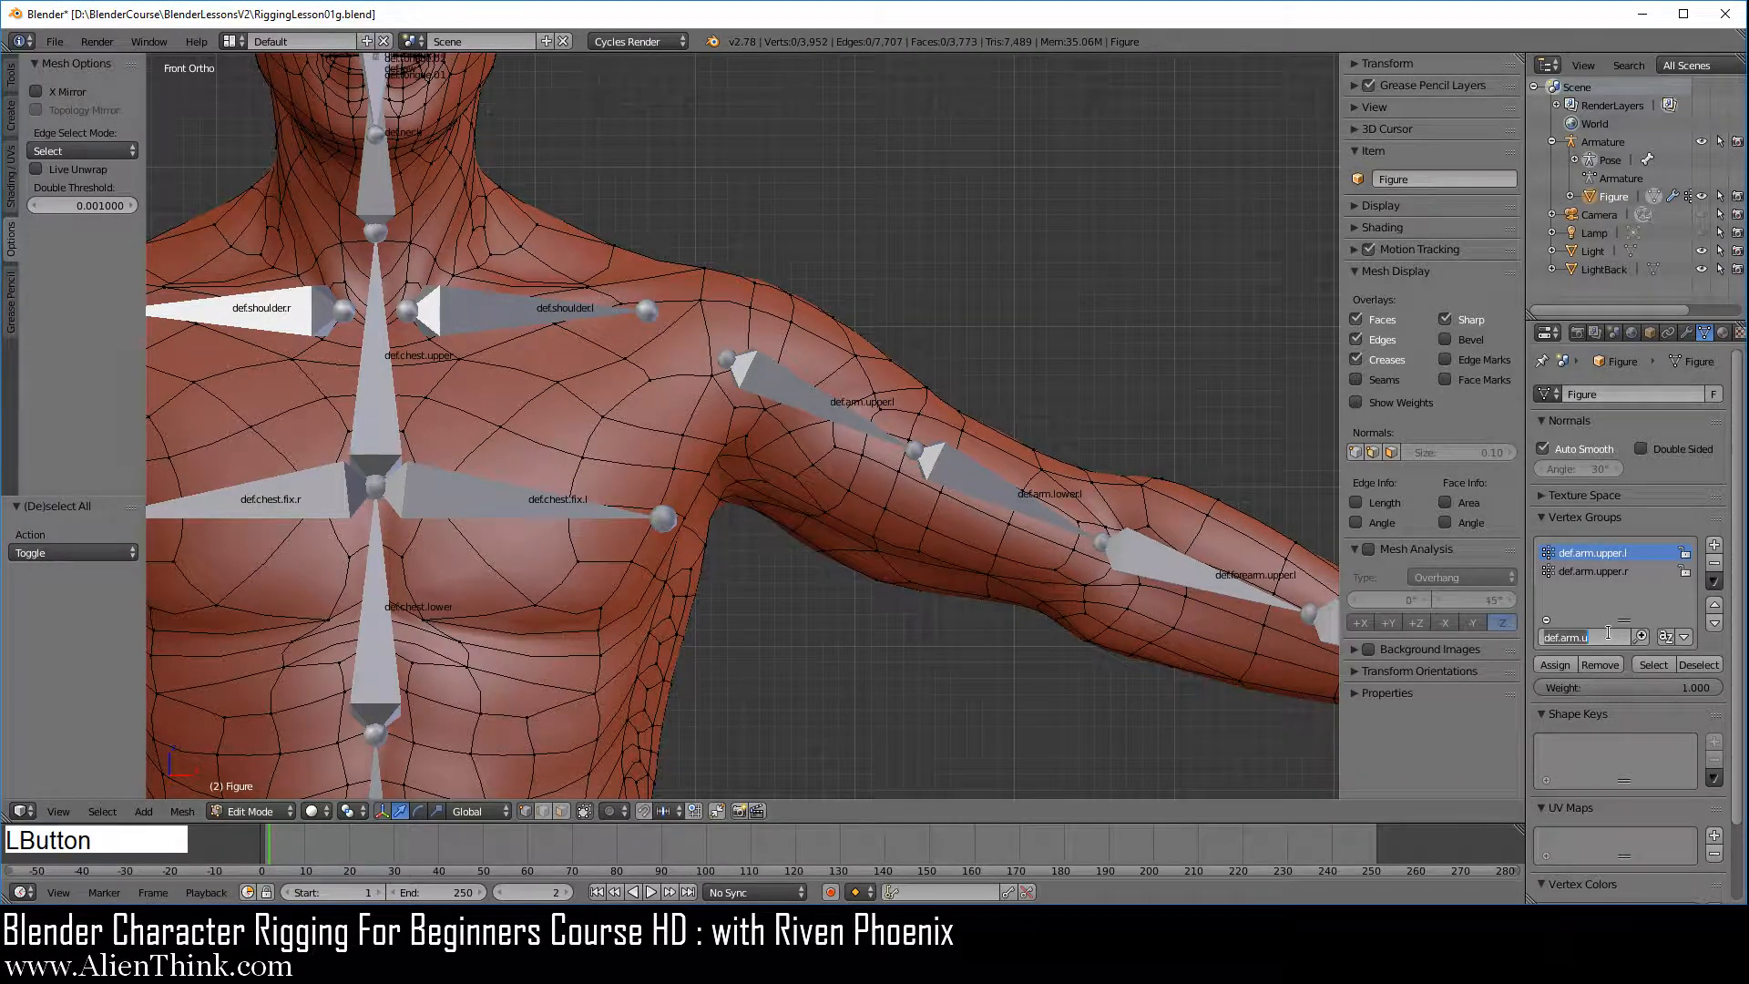
pyautogui.press('BackSpace')
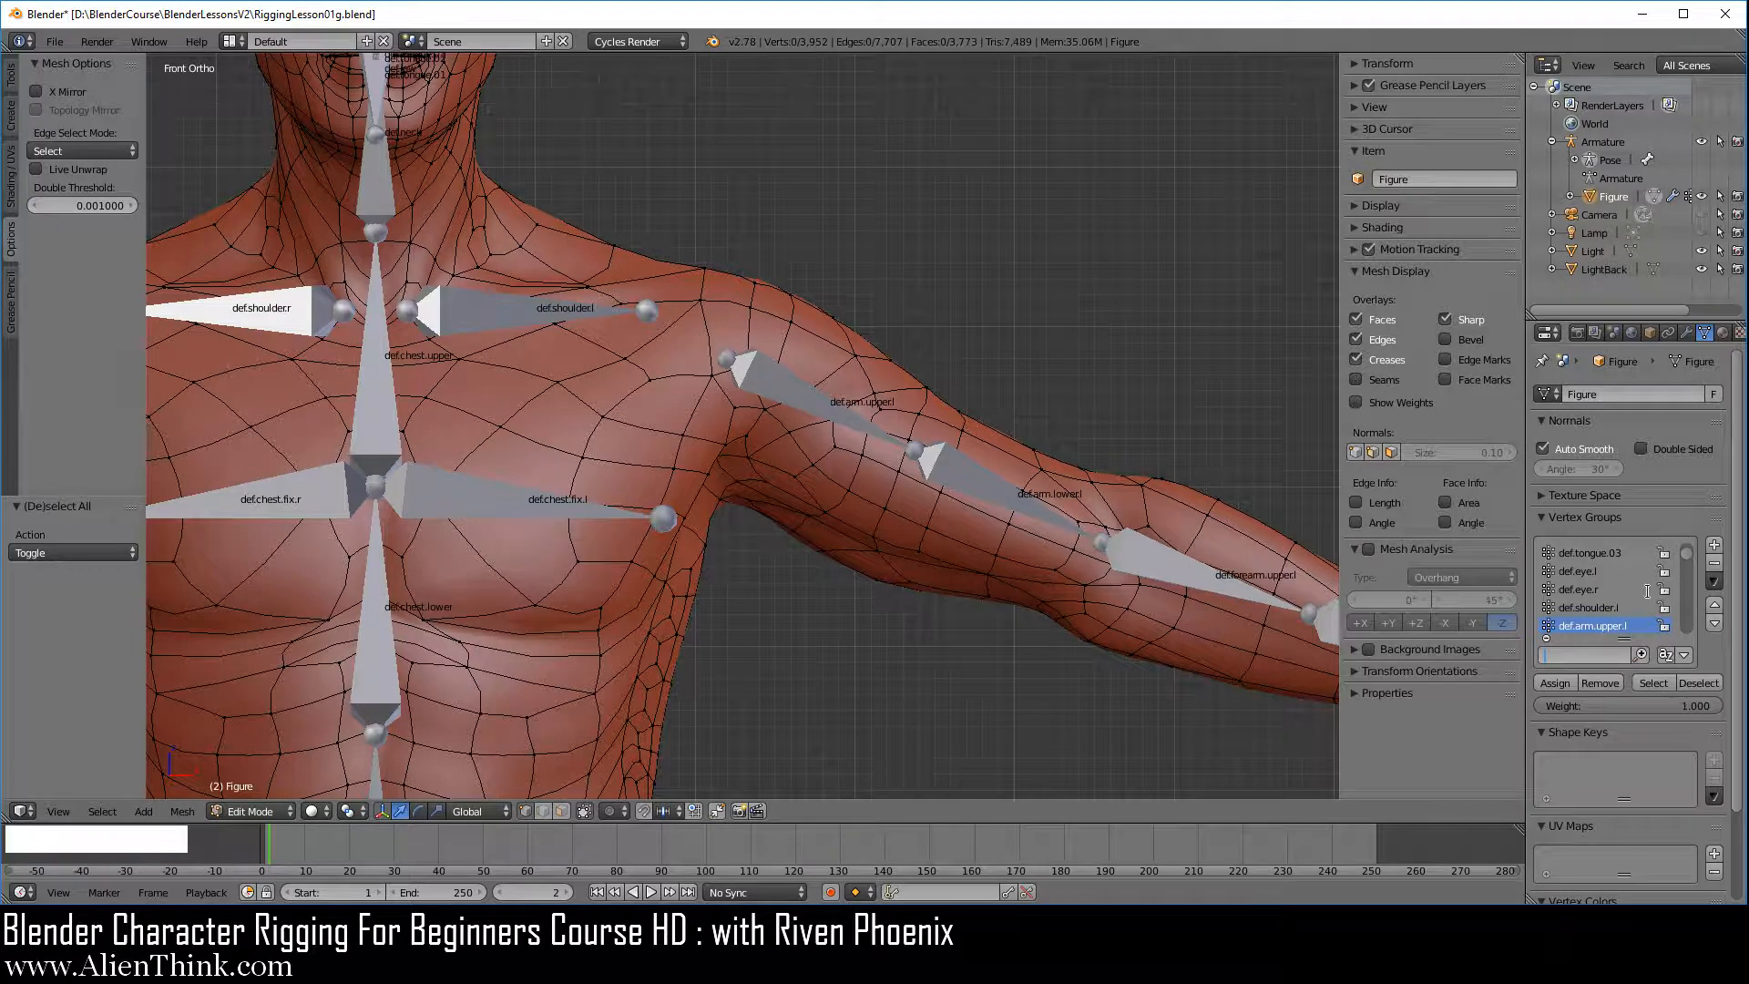
pyautogui.click(1687, 559)
pyautogui.moveTo(1687, 559); pyautogui.dragTo(1687, 543)
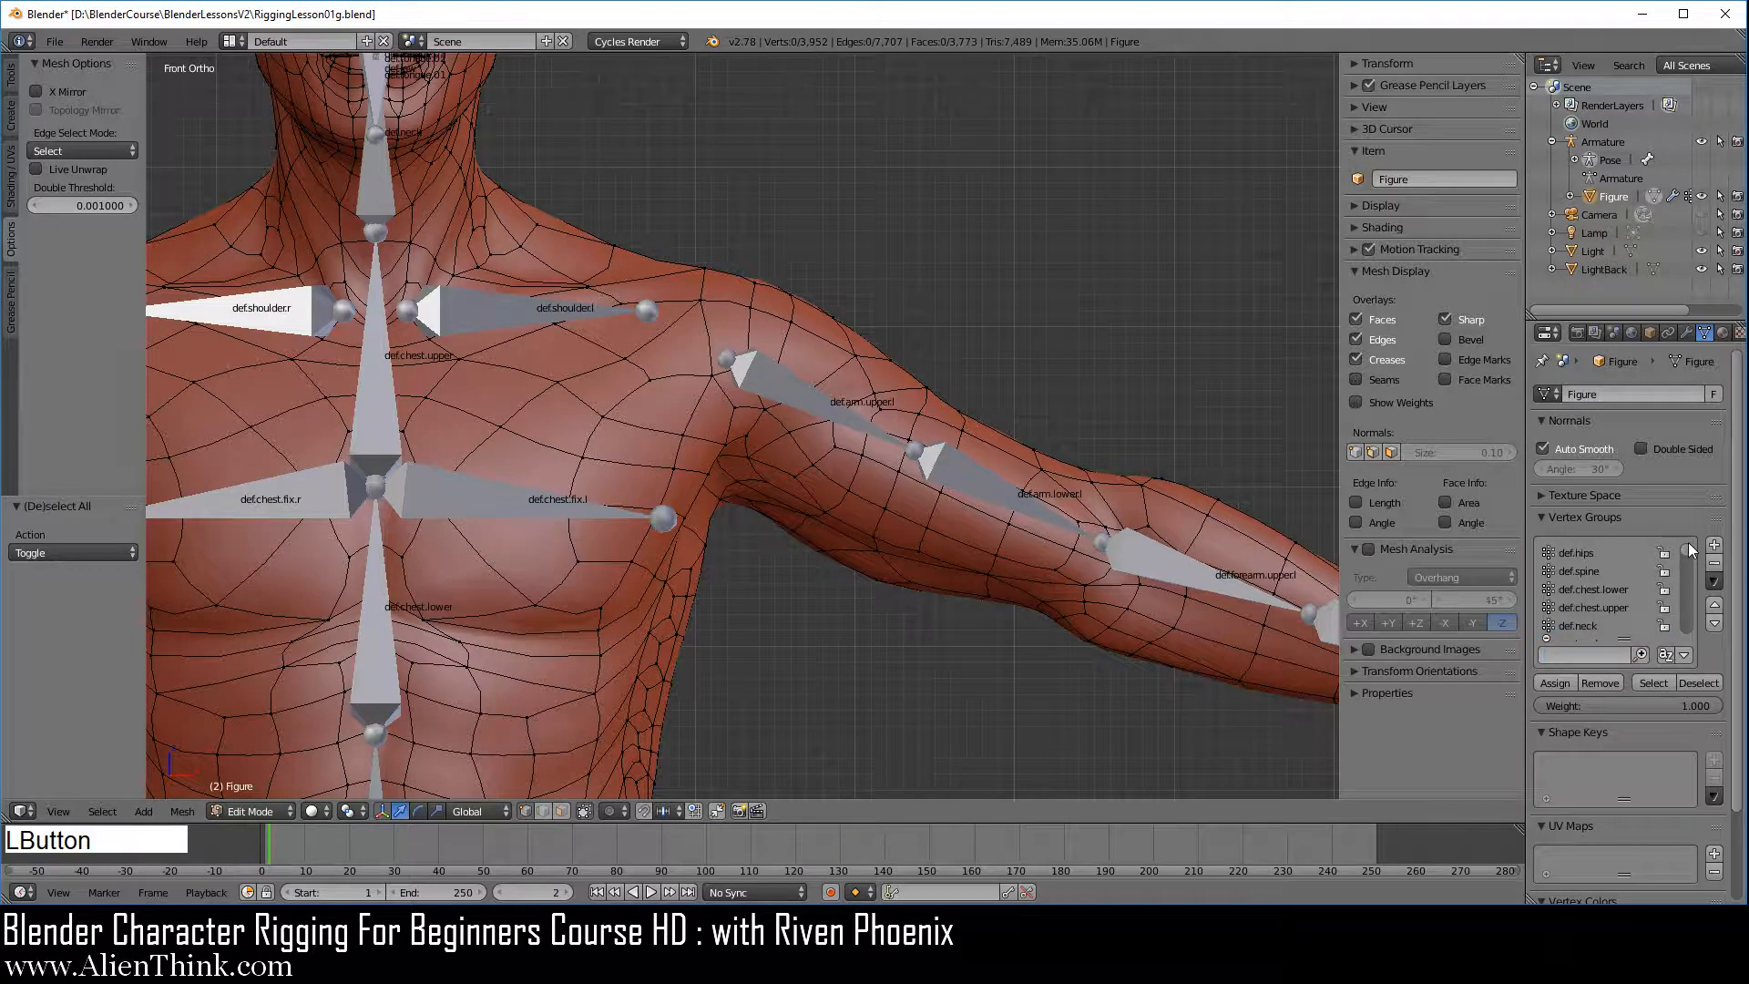
pyautogui.click(1585, 553)
pyautogui.click(1654, 681)
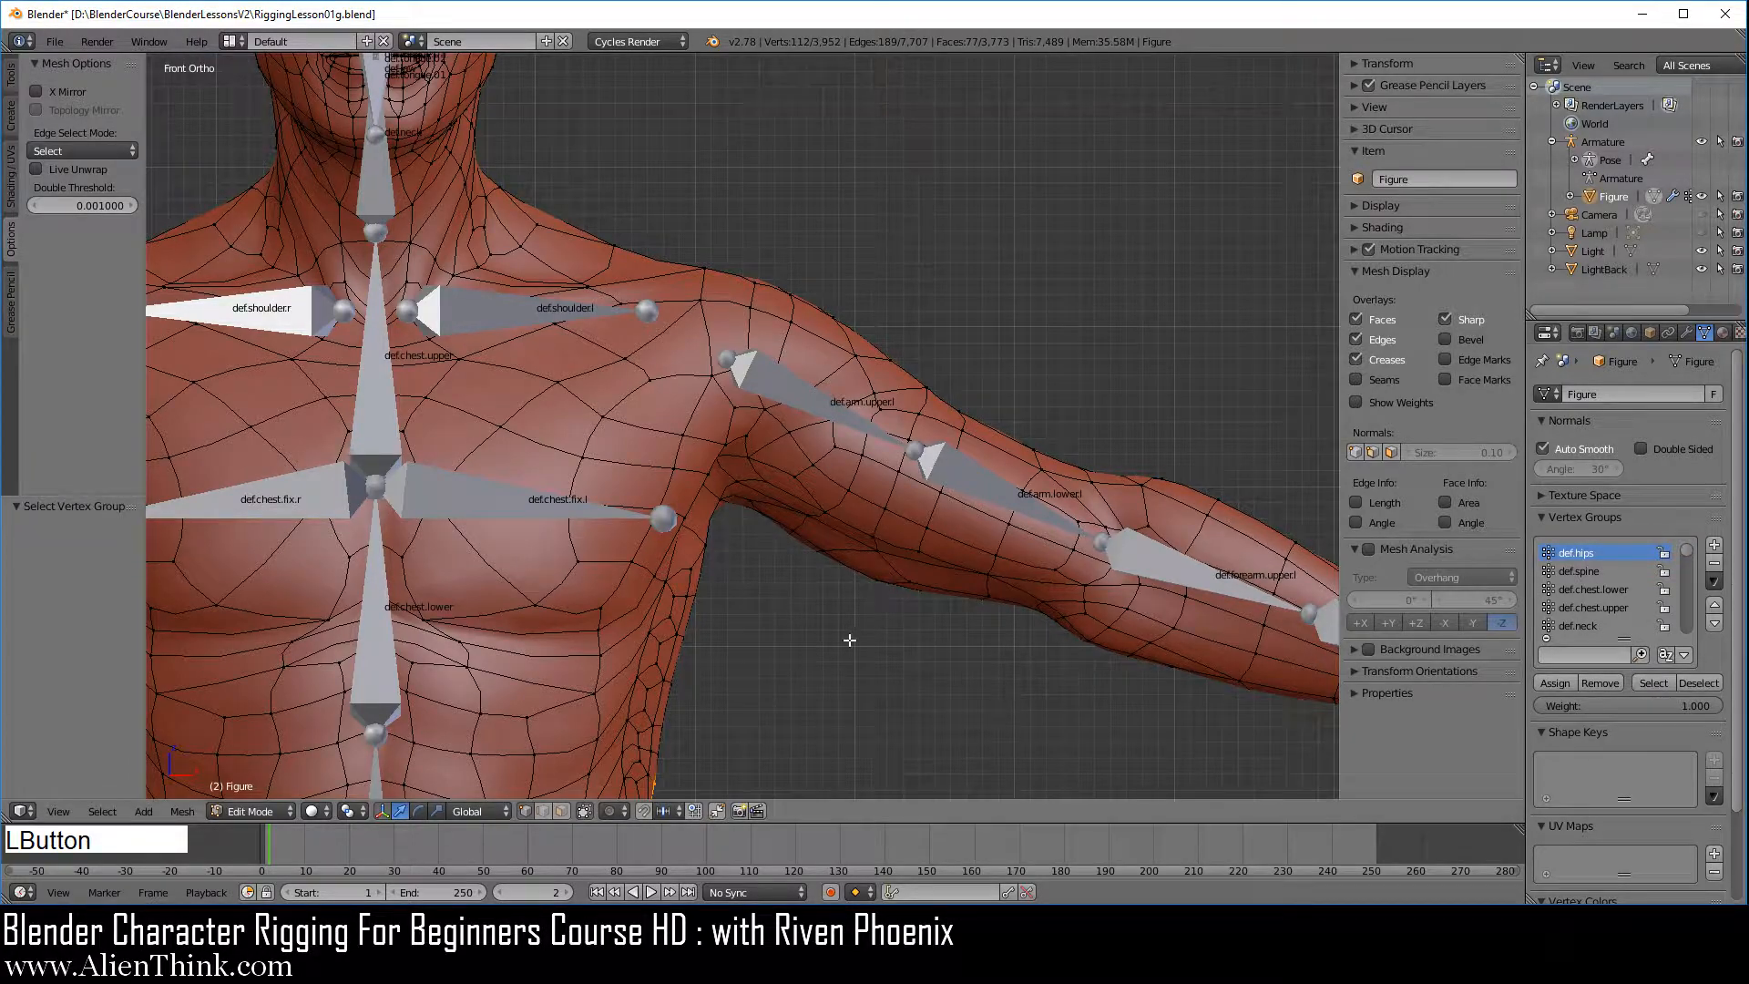
pyautogui.scroll(-4, 814, 682)
pyautogui.keyDown('shift'); pyautogui.moveTo(815, 682); pyautogui.dragTo(909, 429, button='middle'); pyautogui.keyUp('shift')
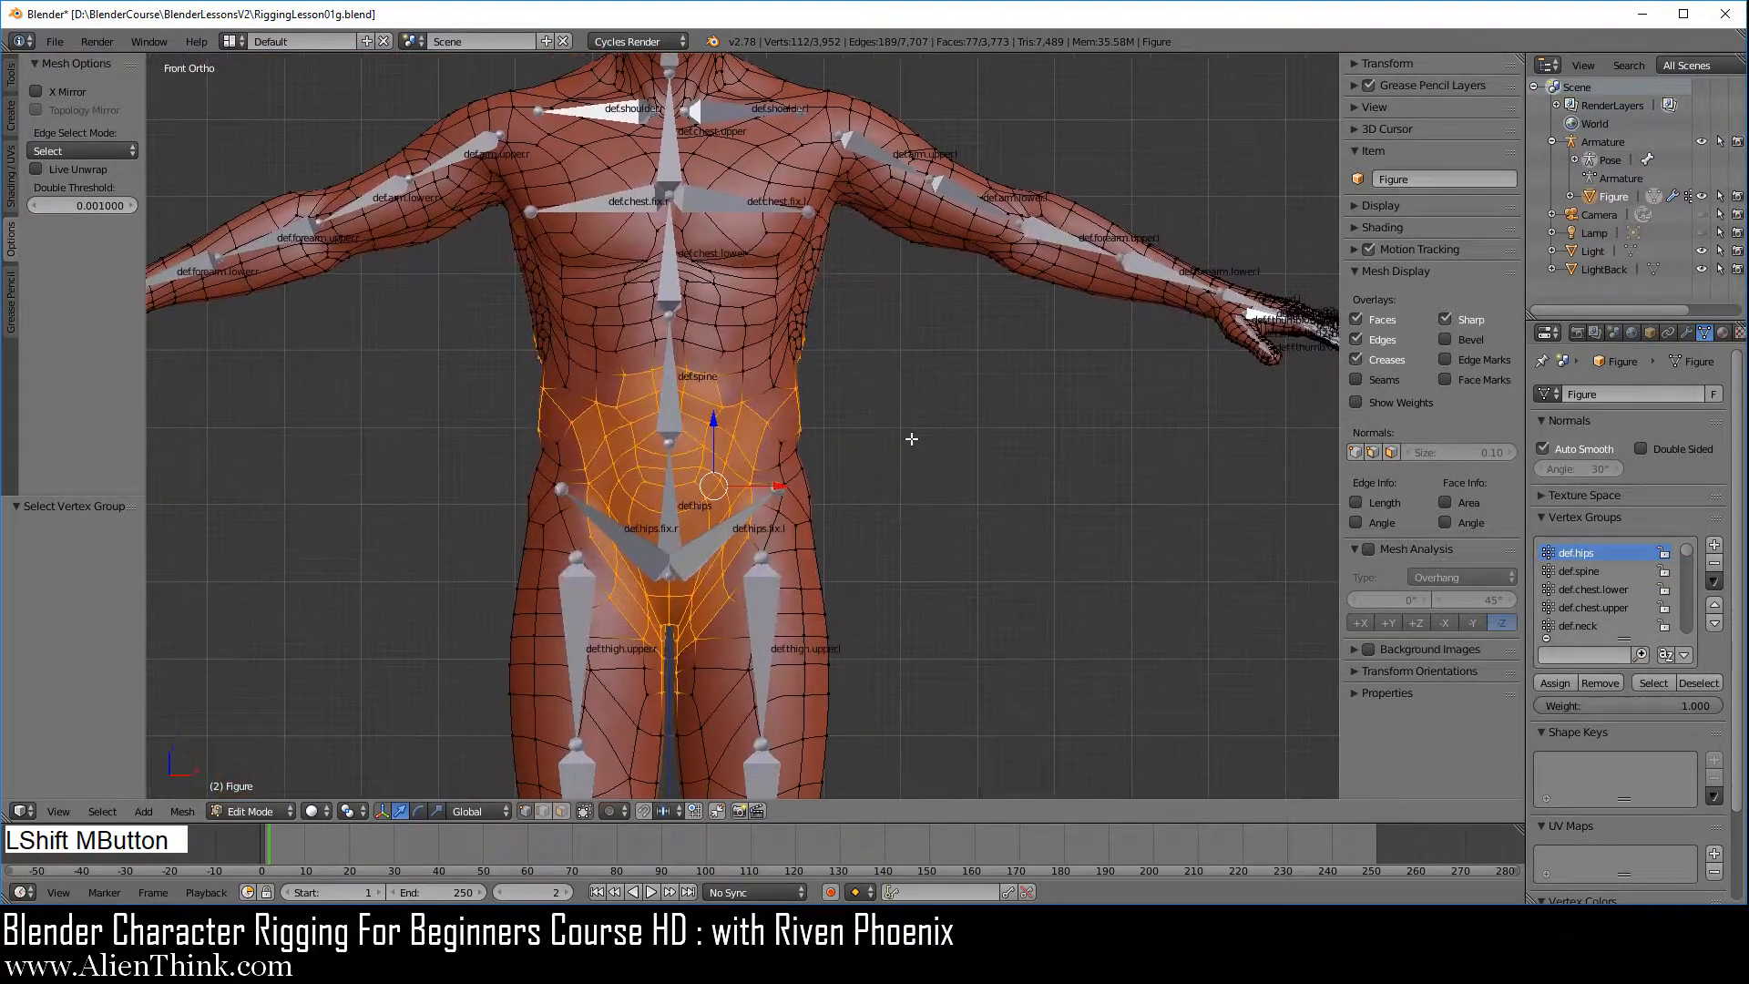
pyautogui.moveTo(1142, 499); pyautogui.dragTo(636, 458, button='middle')
pyautogui.press('KP_1')
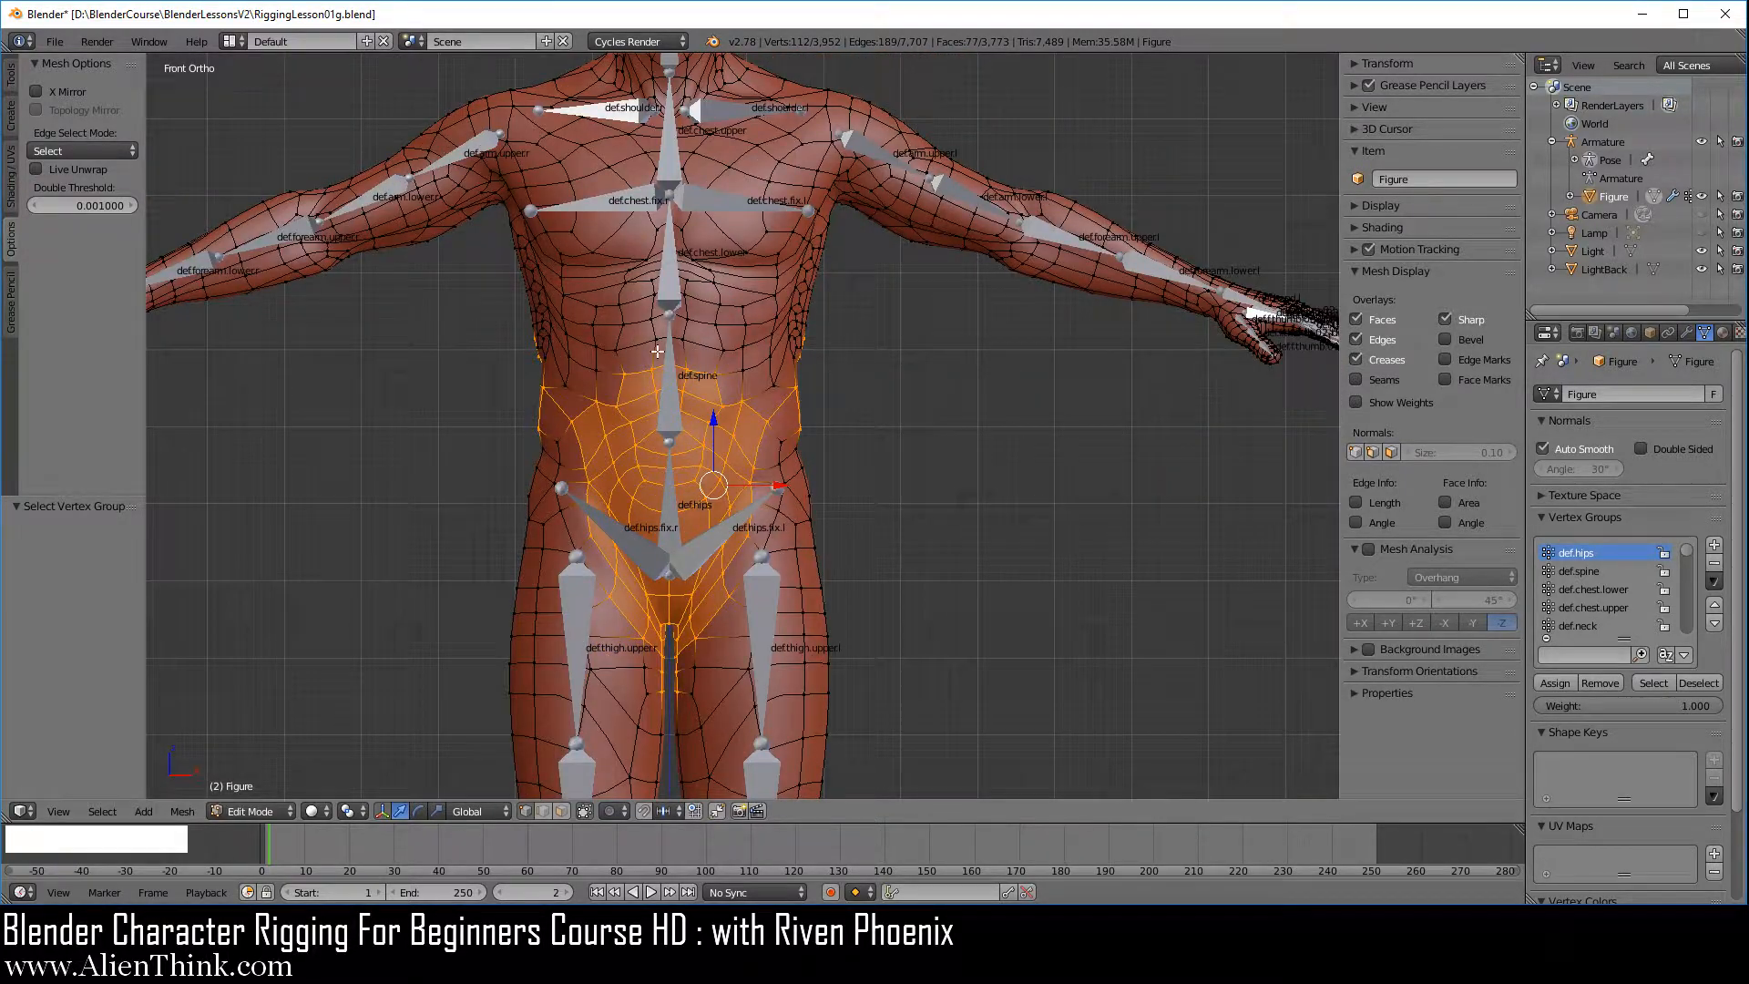
# - Return the Figure to Object Mode, test the deformation by rotating the def.arm.upper.l bone, and cancel the rotation
pyautogui.click(267, 810)
pyautogui.click(264, 790)
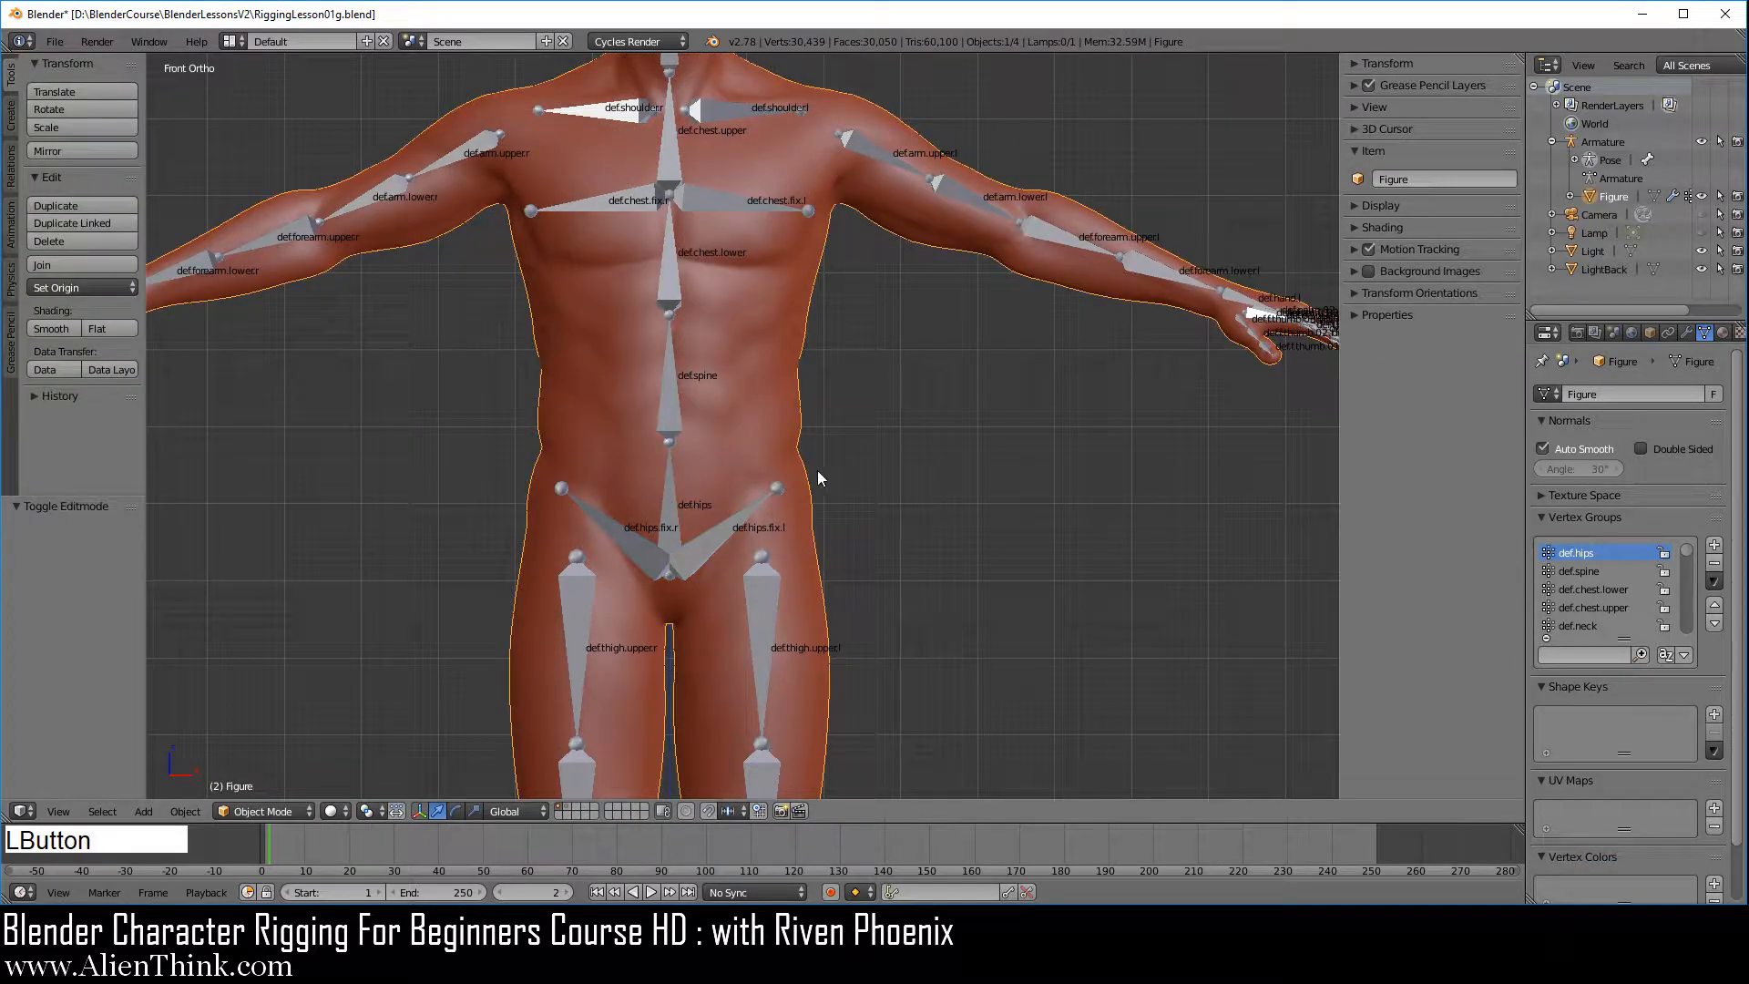
pyautogui.scroll(2, 840, 481)
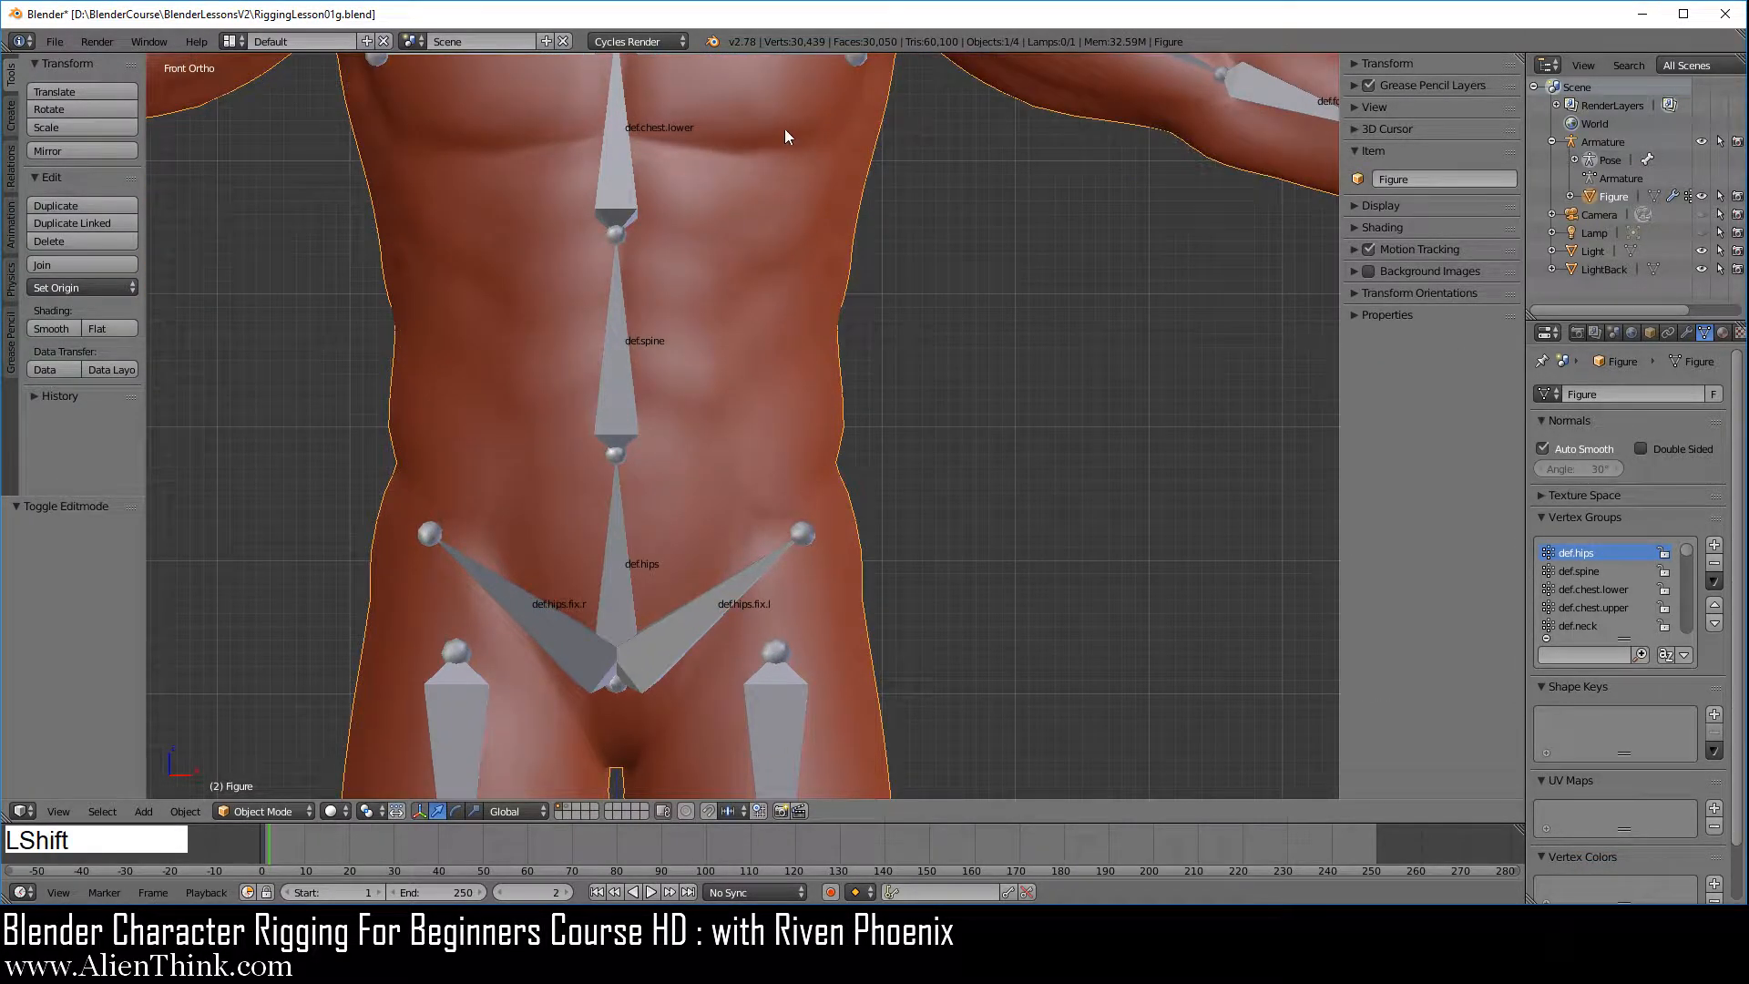
pyautogui.keyDown('shift'); pyautogui.moveTo(785, 132); pyautogui.dragTo(812, 599, button='middle'); pyautogui.keyUp('shift')
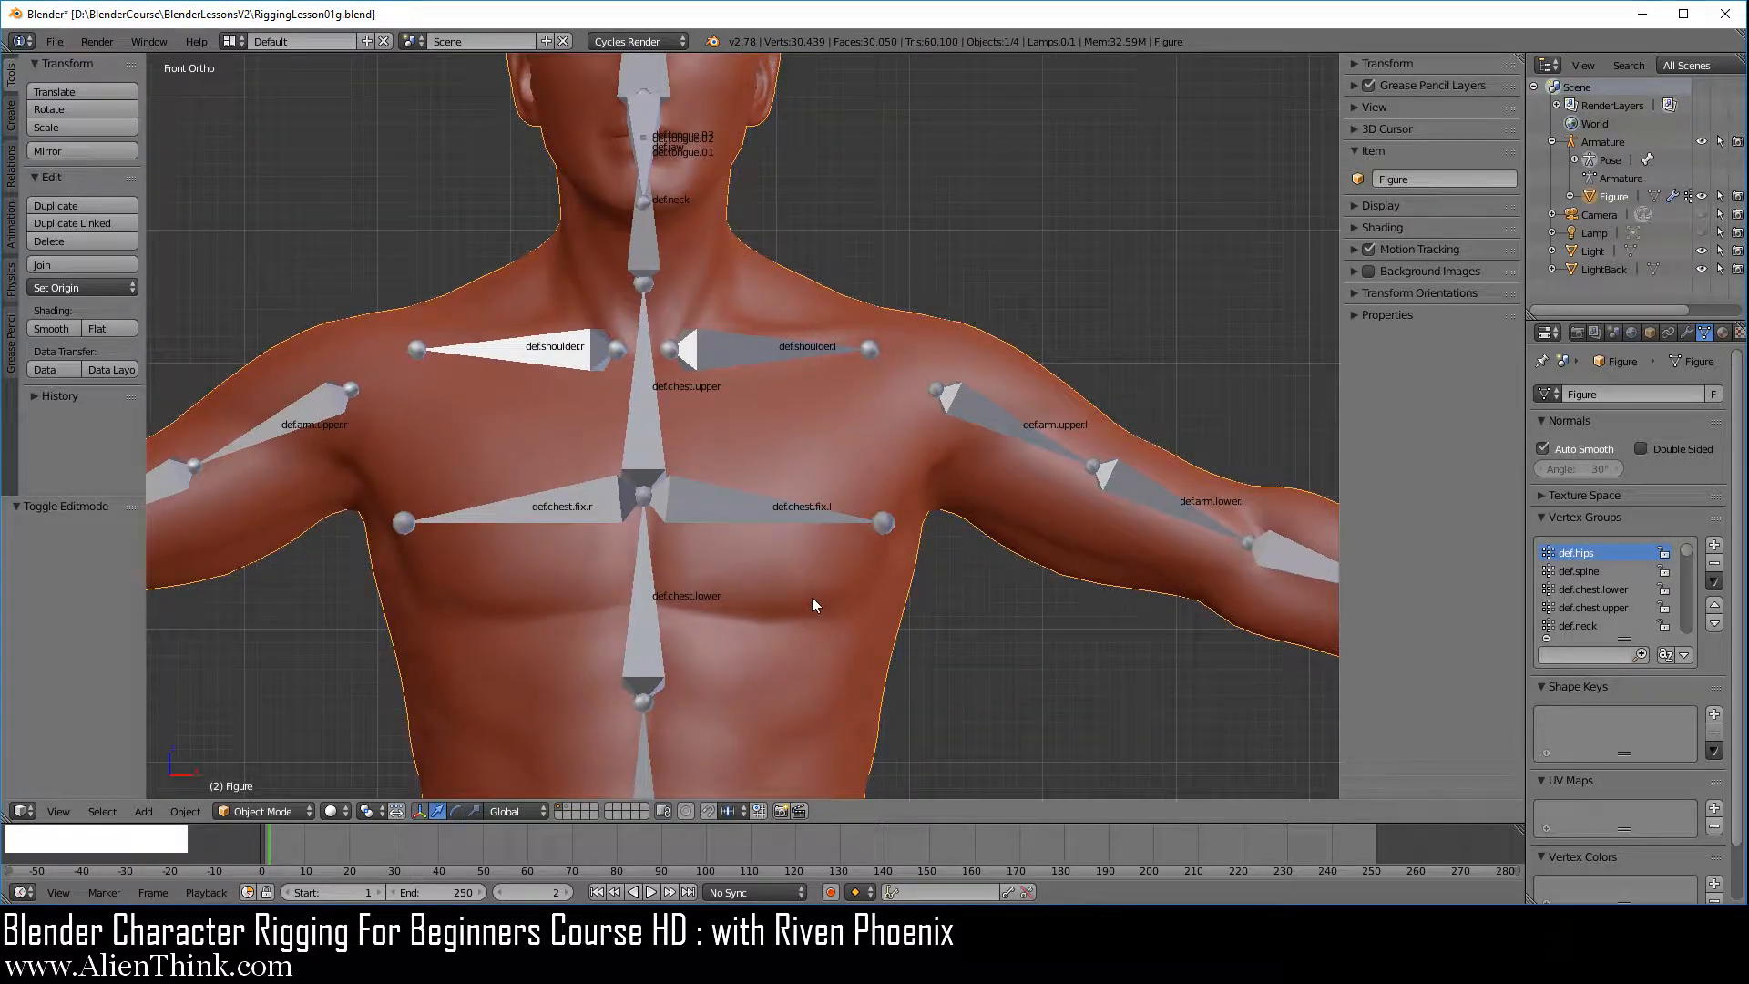
pyautogui.rightClick(984, 419)
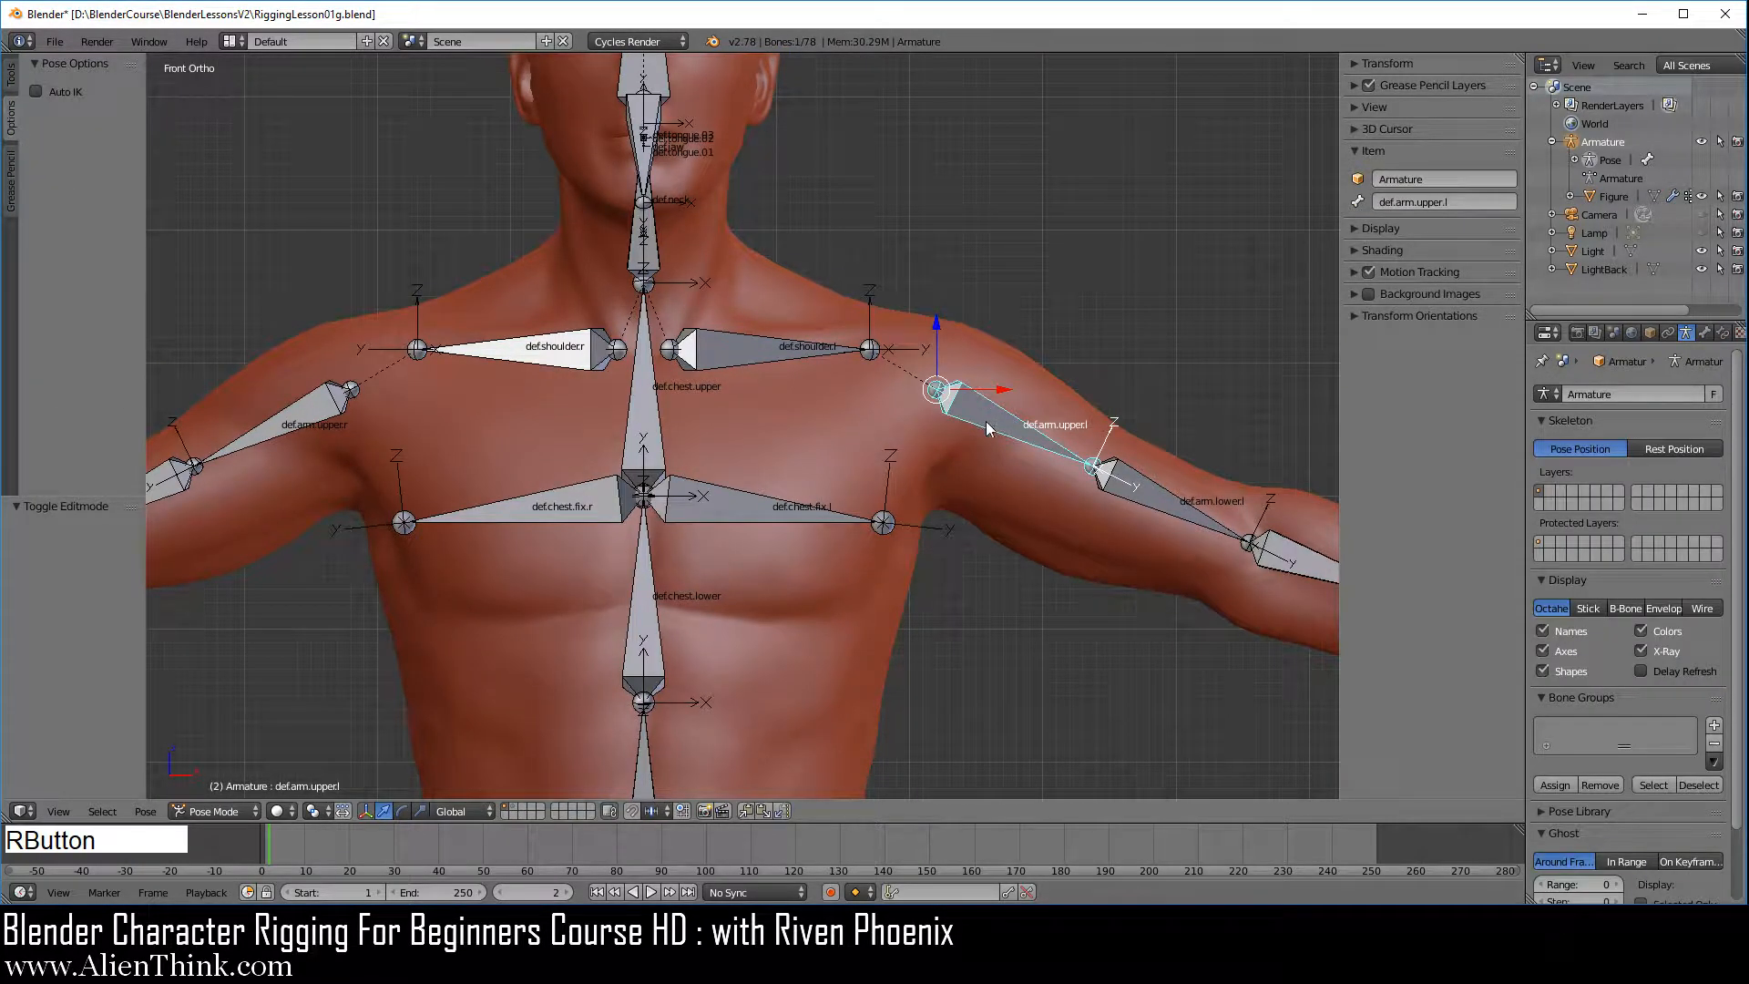
pyautogui.press('r')
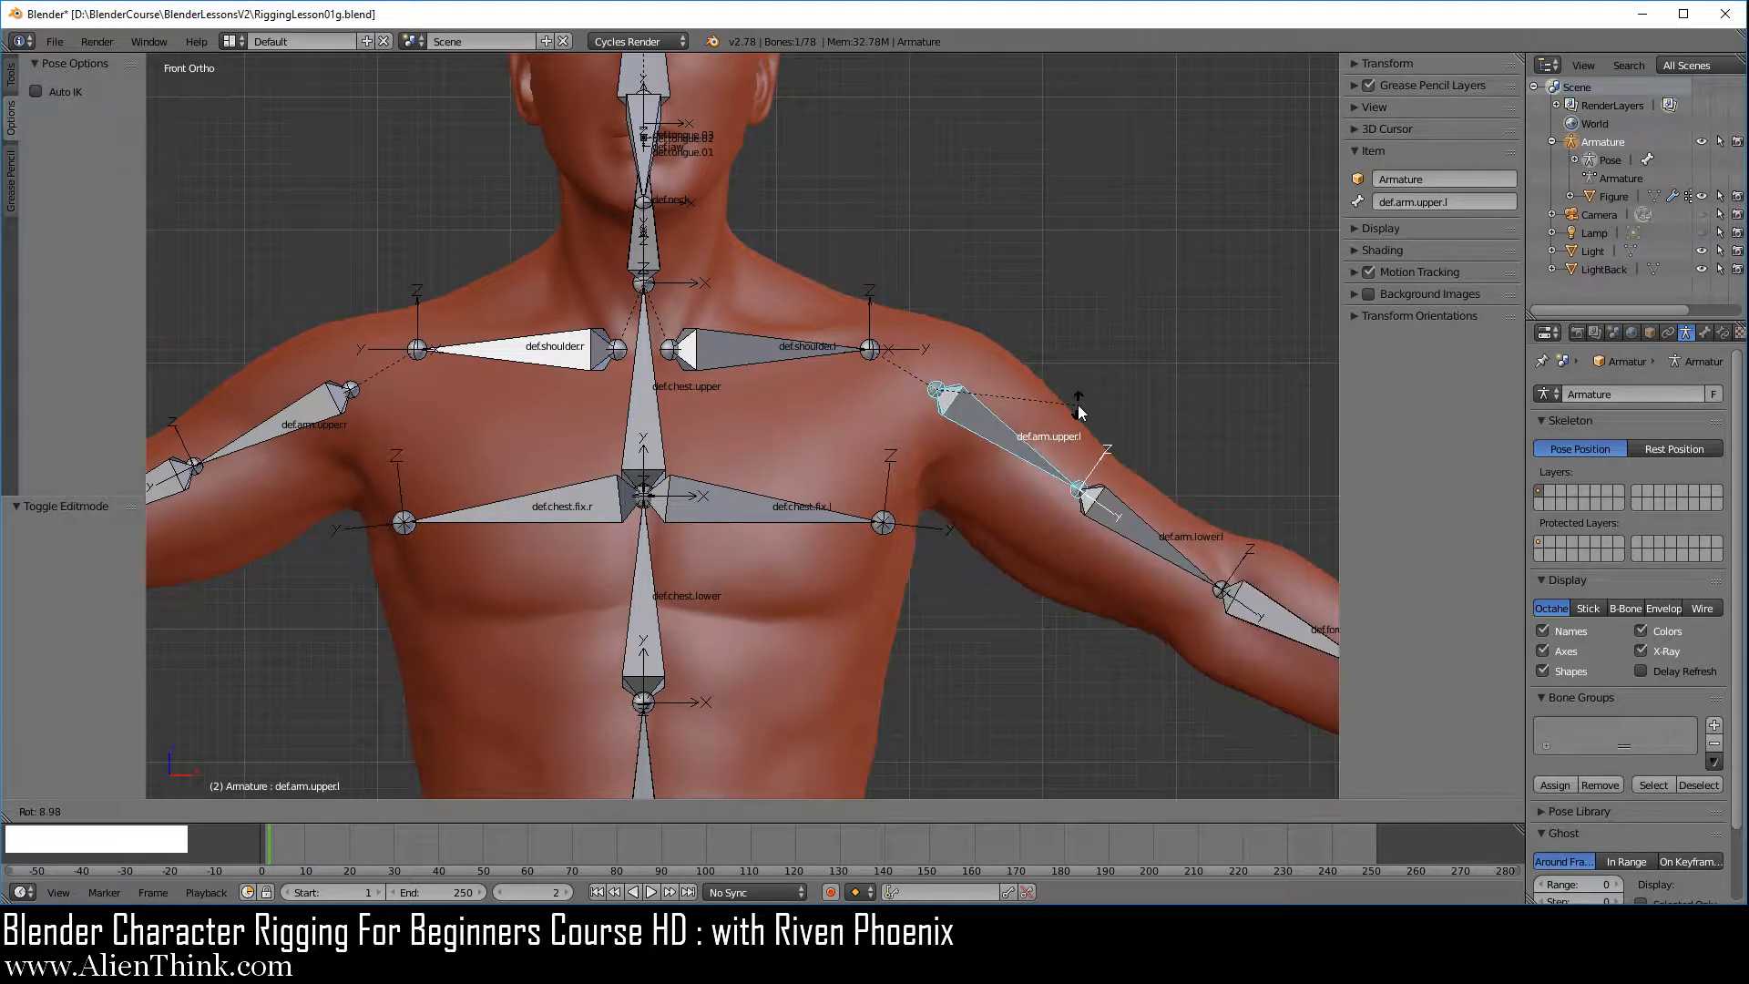
pyautogui.rightClick(1121, 347)
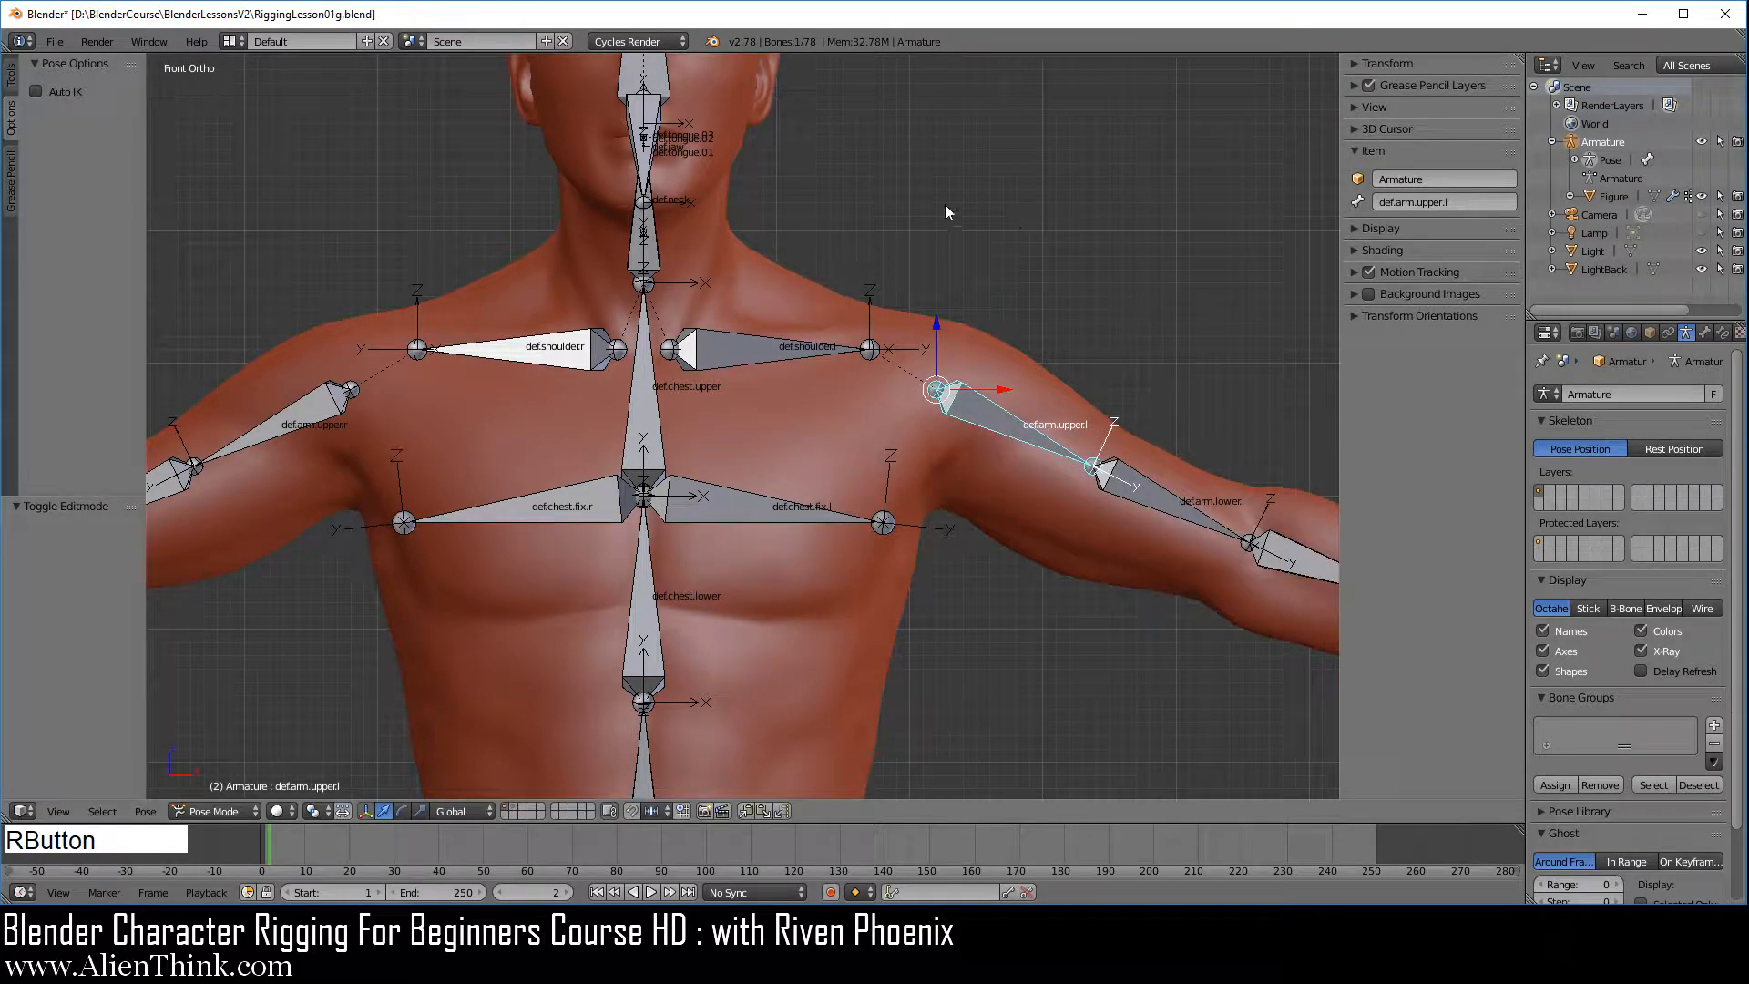
# - Test the shoulder deformation by rotating the def.shoulder.l bone, and cancel the rotation
pyautogui.rightClick(771, 355)
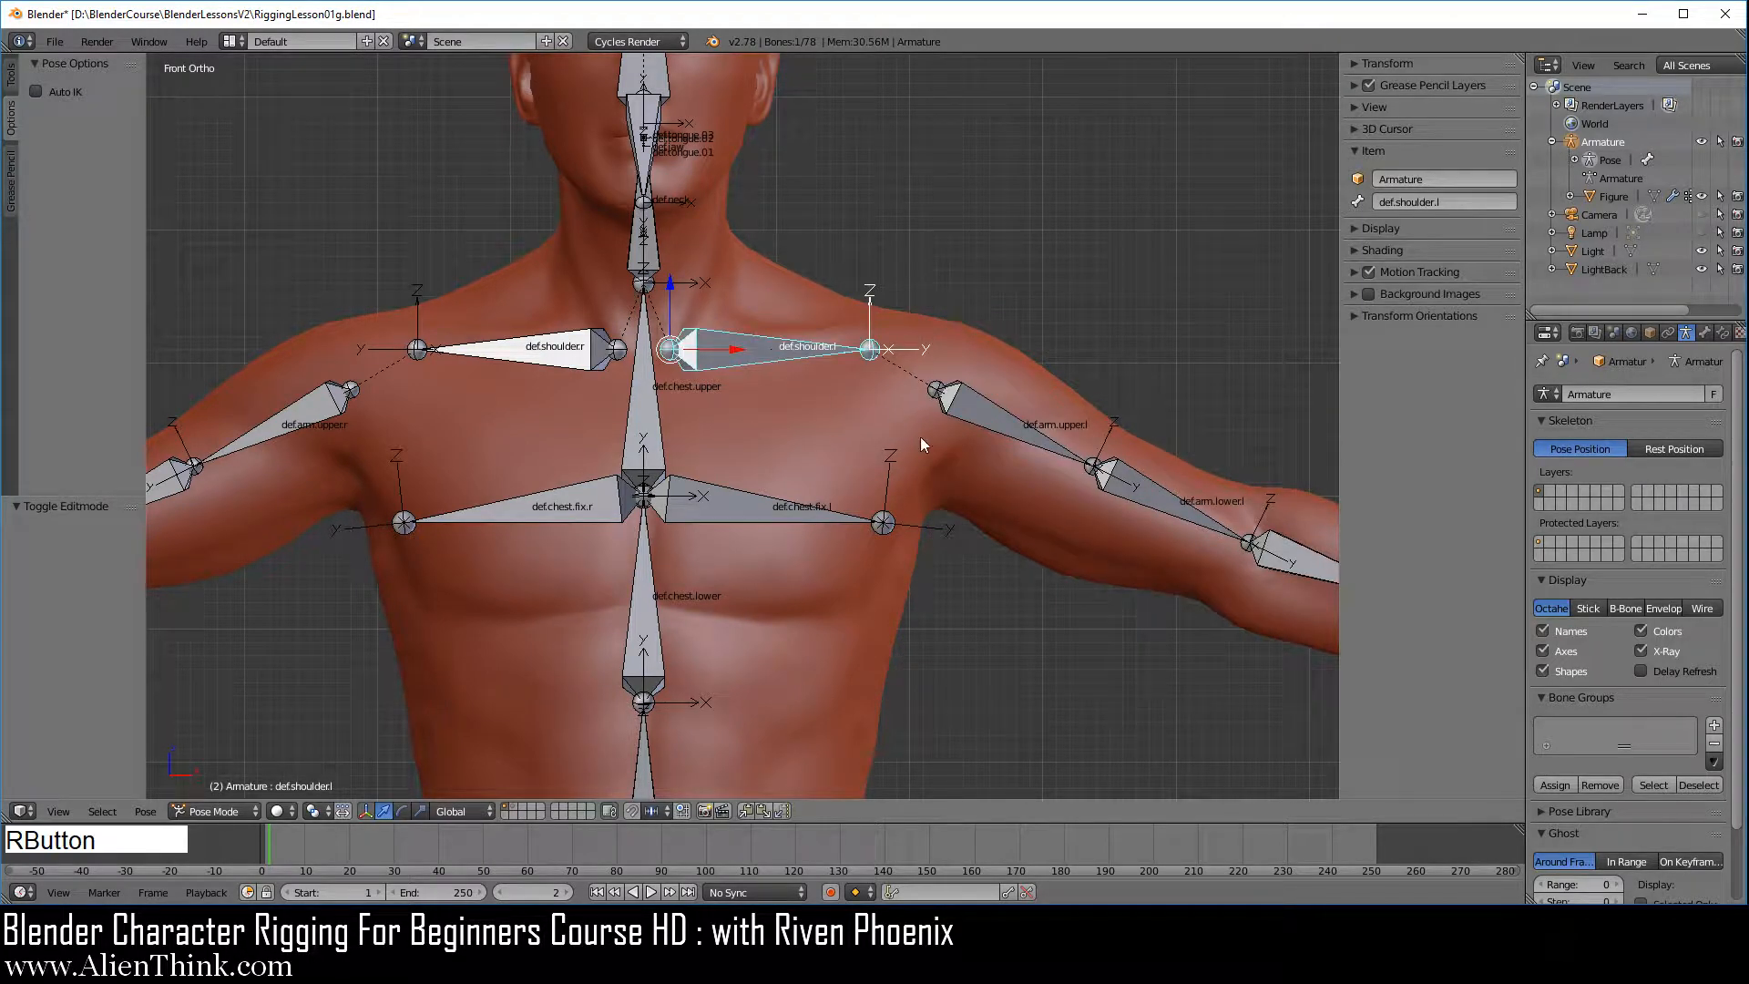
pyautogui.press('r')
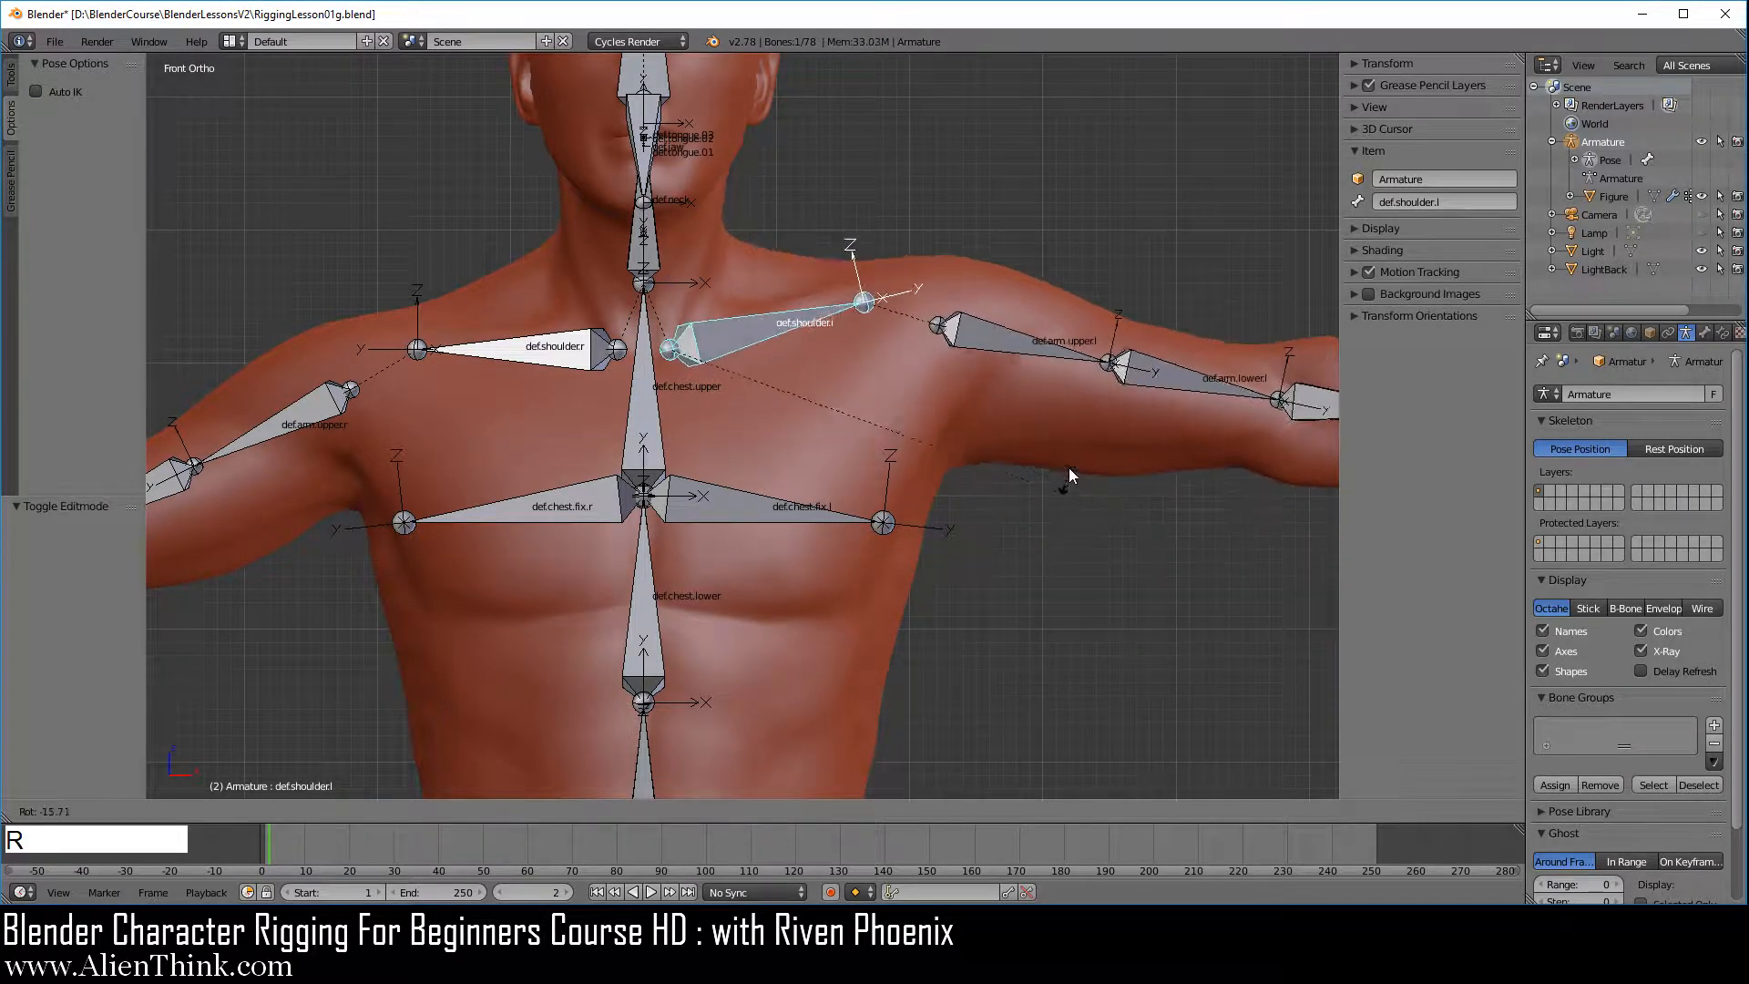
pyautogui.rightClick(1015, 497)
# - Test the def.arm.upper.l bone by raising the arm in a close view of the shoulder, and cancel the rotation
pyautogui.scroll(3, 993, 419)
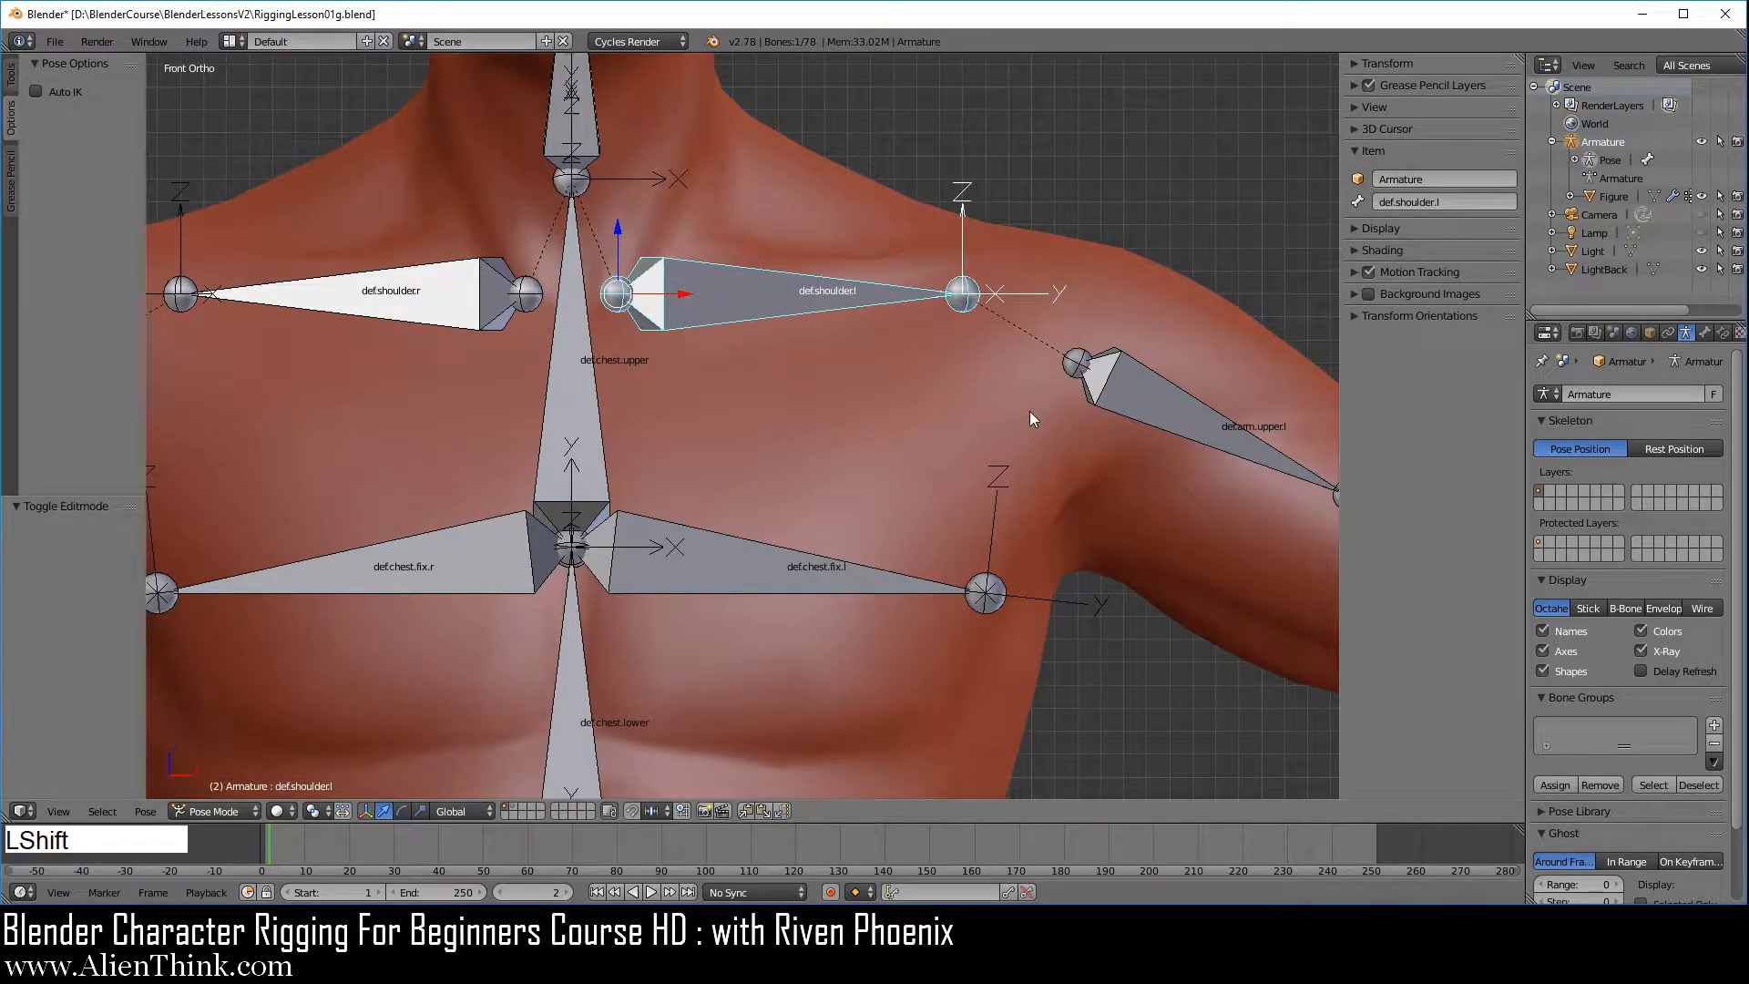
pyautogui.keyDown('shift'); pyautogui.moveTo(1029, 412); pyautogui.dragTo(799, 443, button='middle'); pyautogui.keyUp('shift')
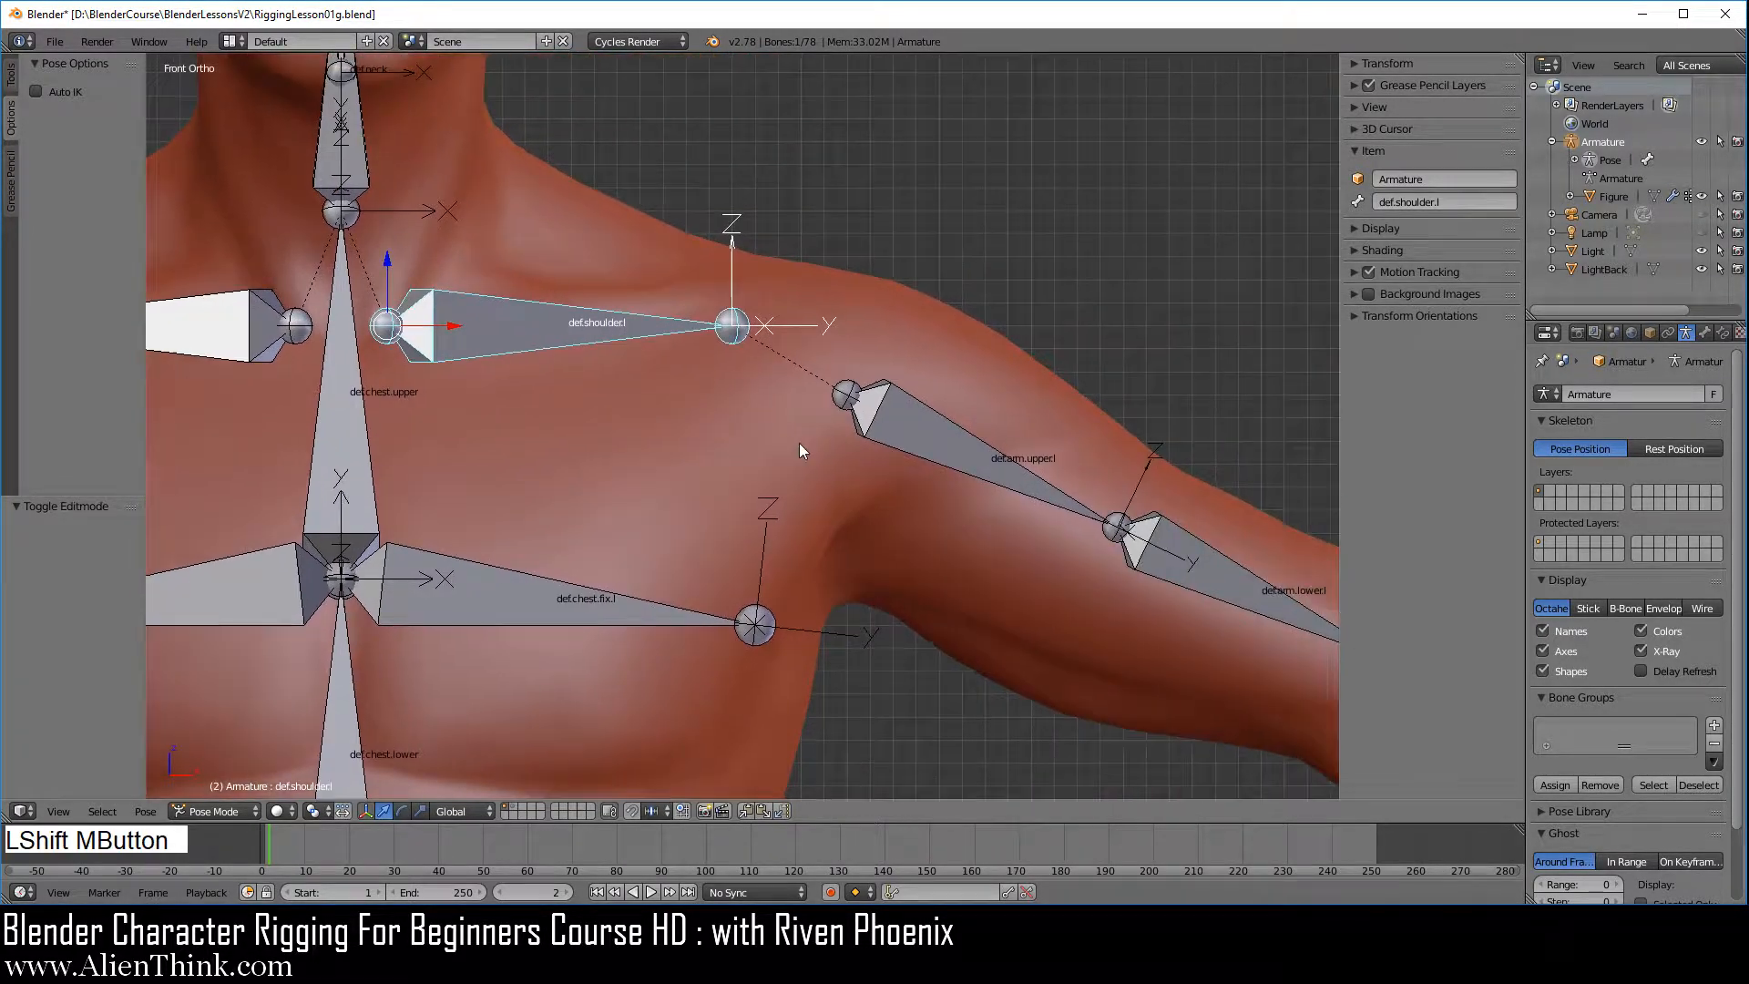
pyautogui.rightClick(948, 449)
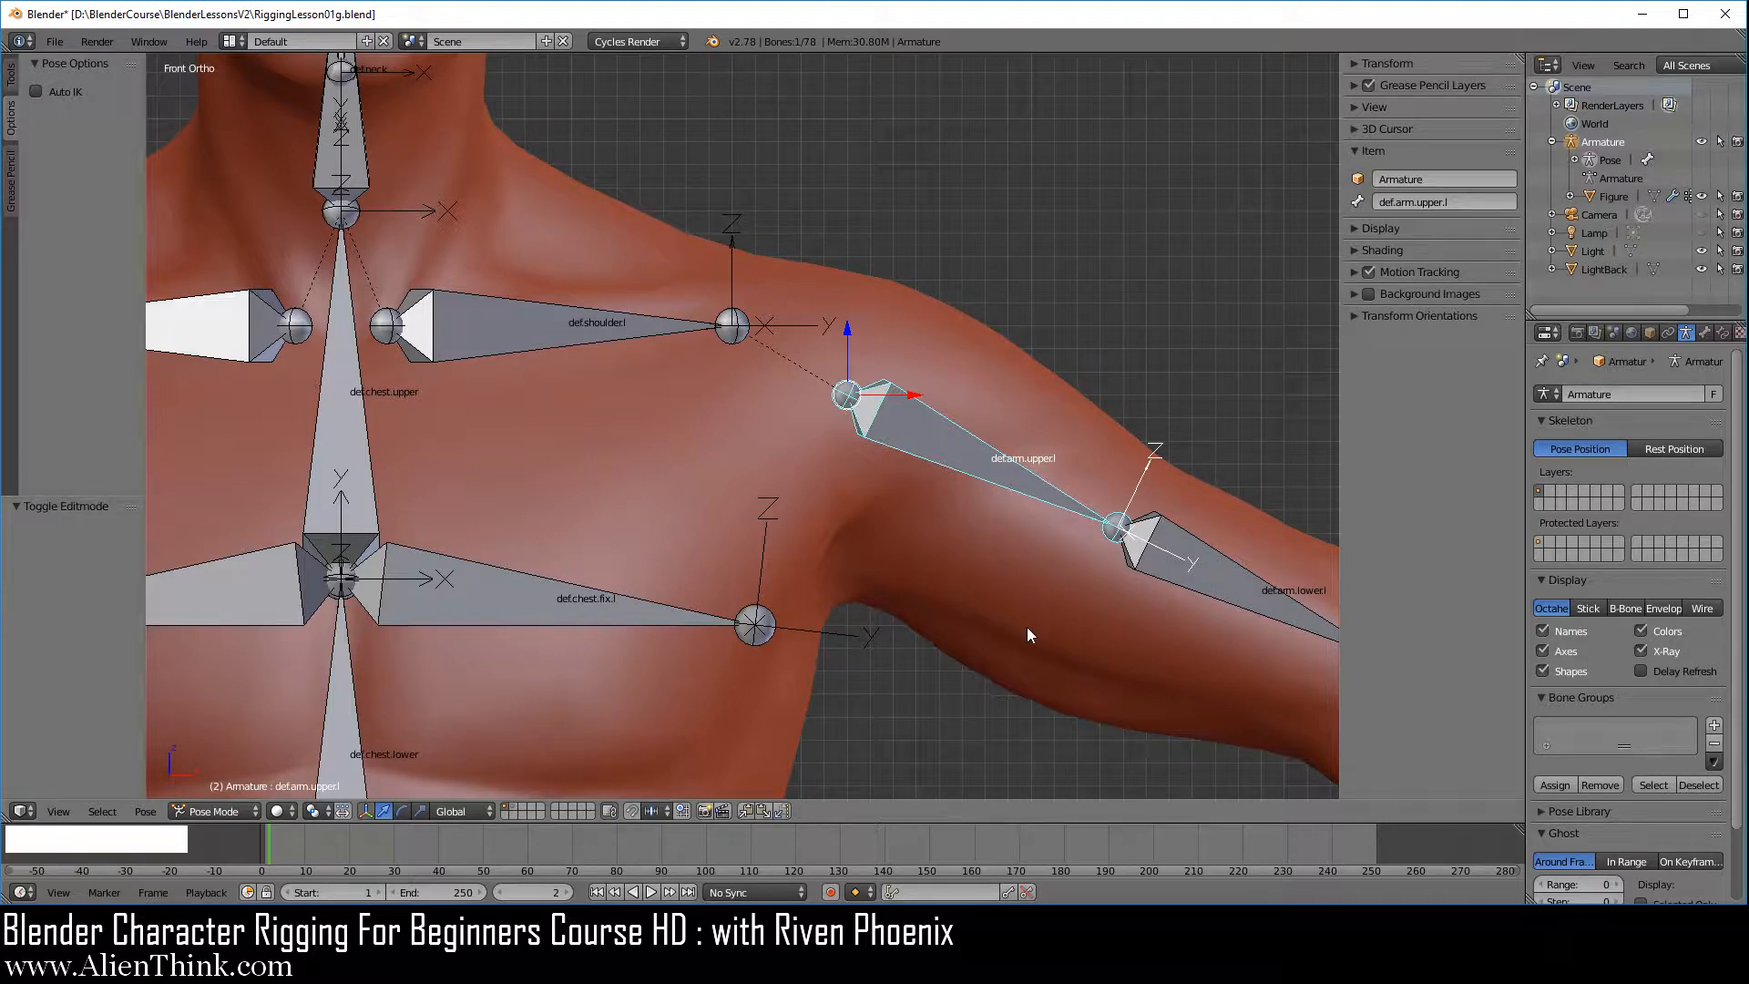
pyautogui.press('r')
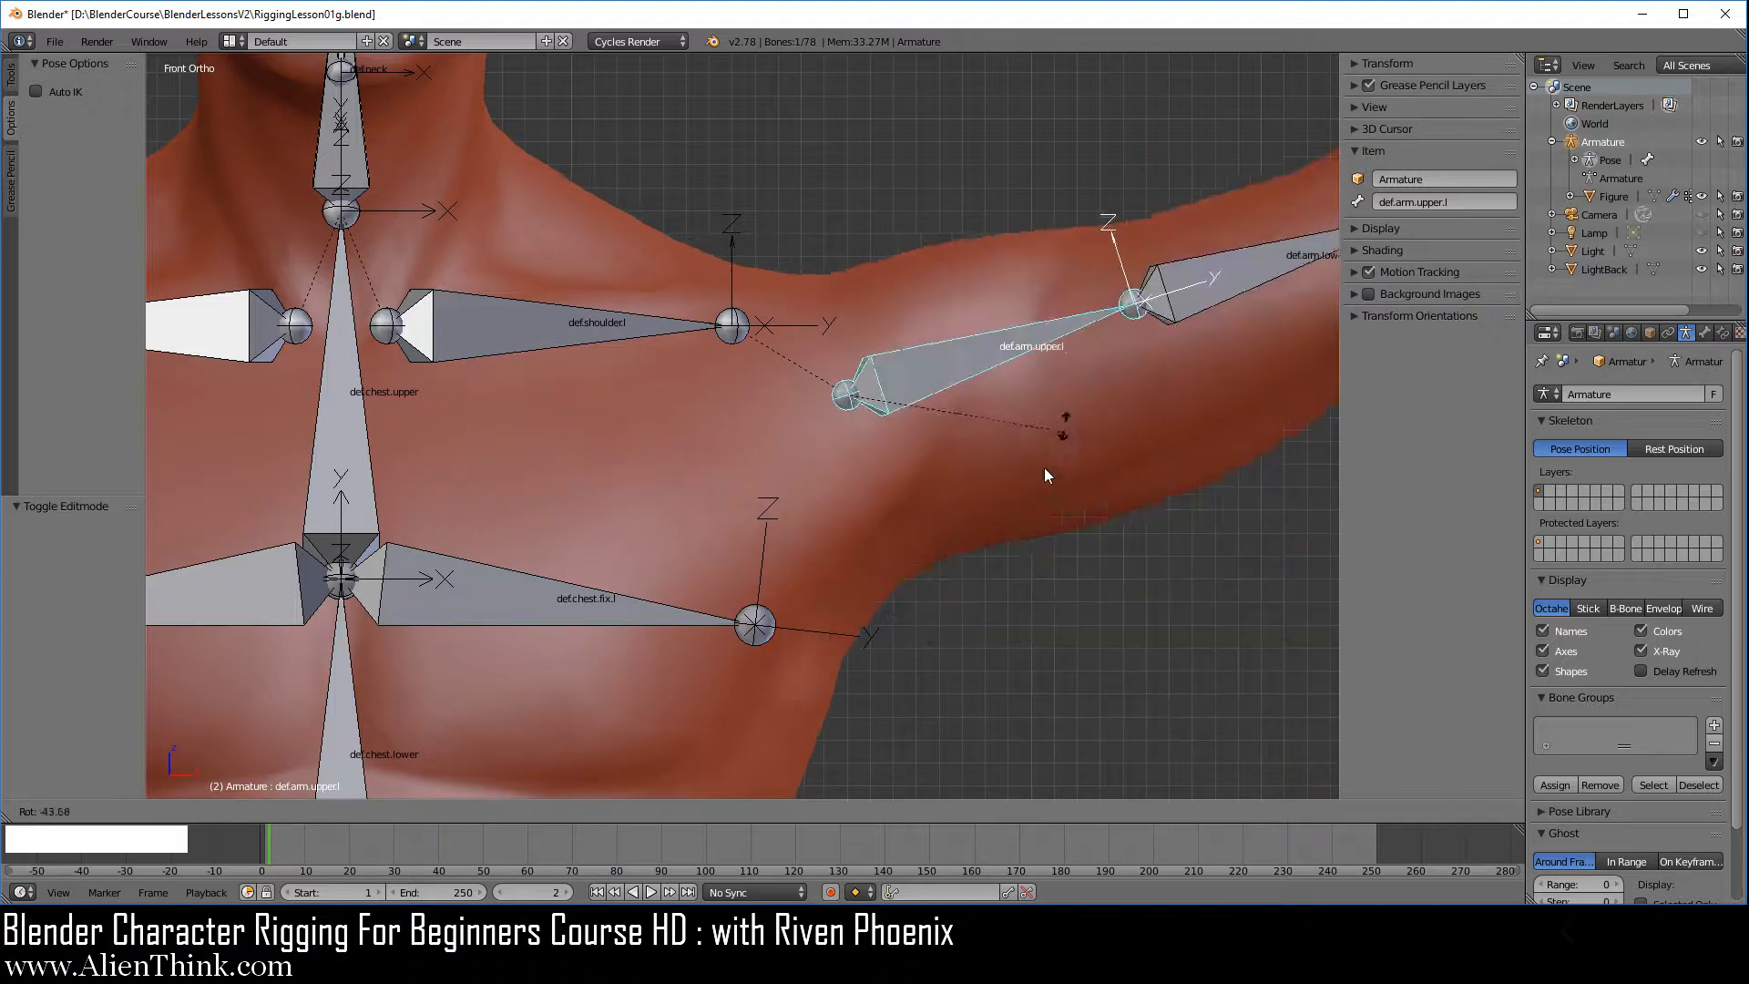
pyautogui.rightClick(973, 528)
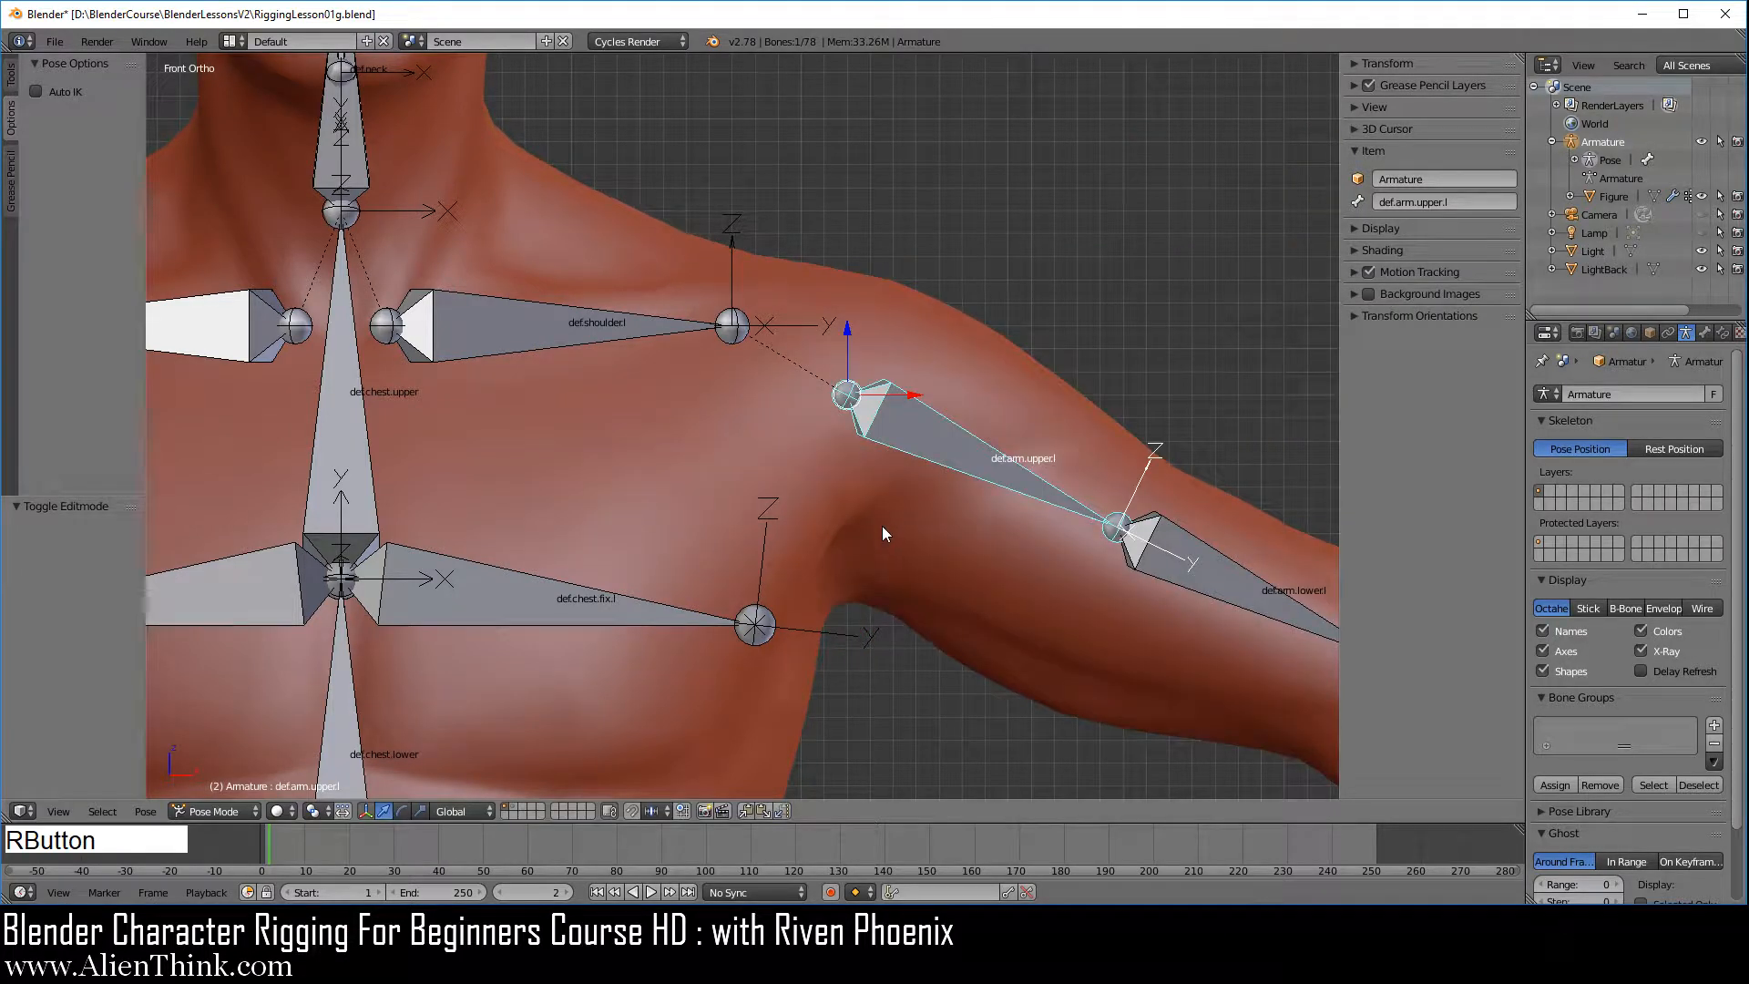
# - Test the torso deformation by freely rotating the def.chest.lower bone in trackball mode, and cancel the rotation
pyautogui.scroll(-5, 882, 526)
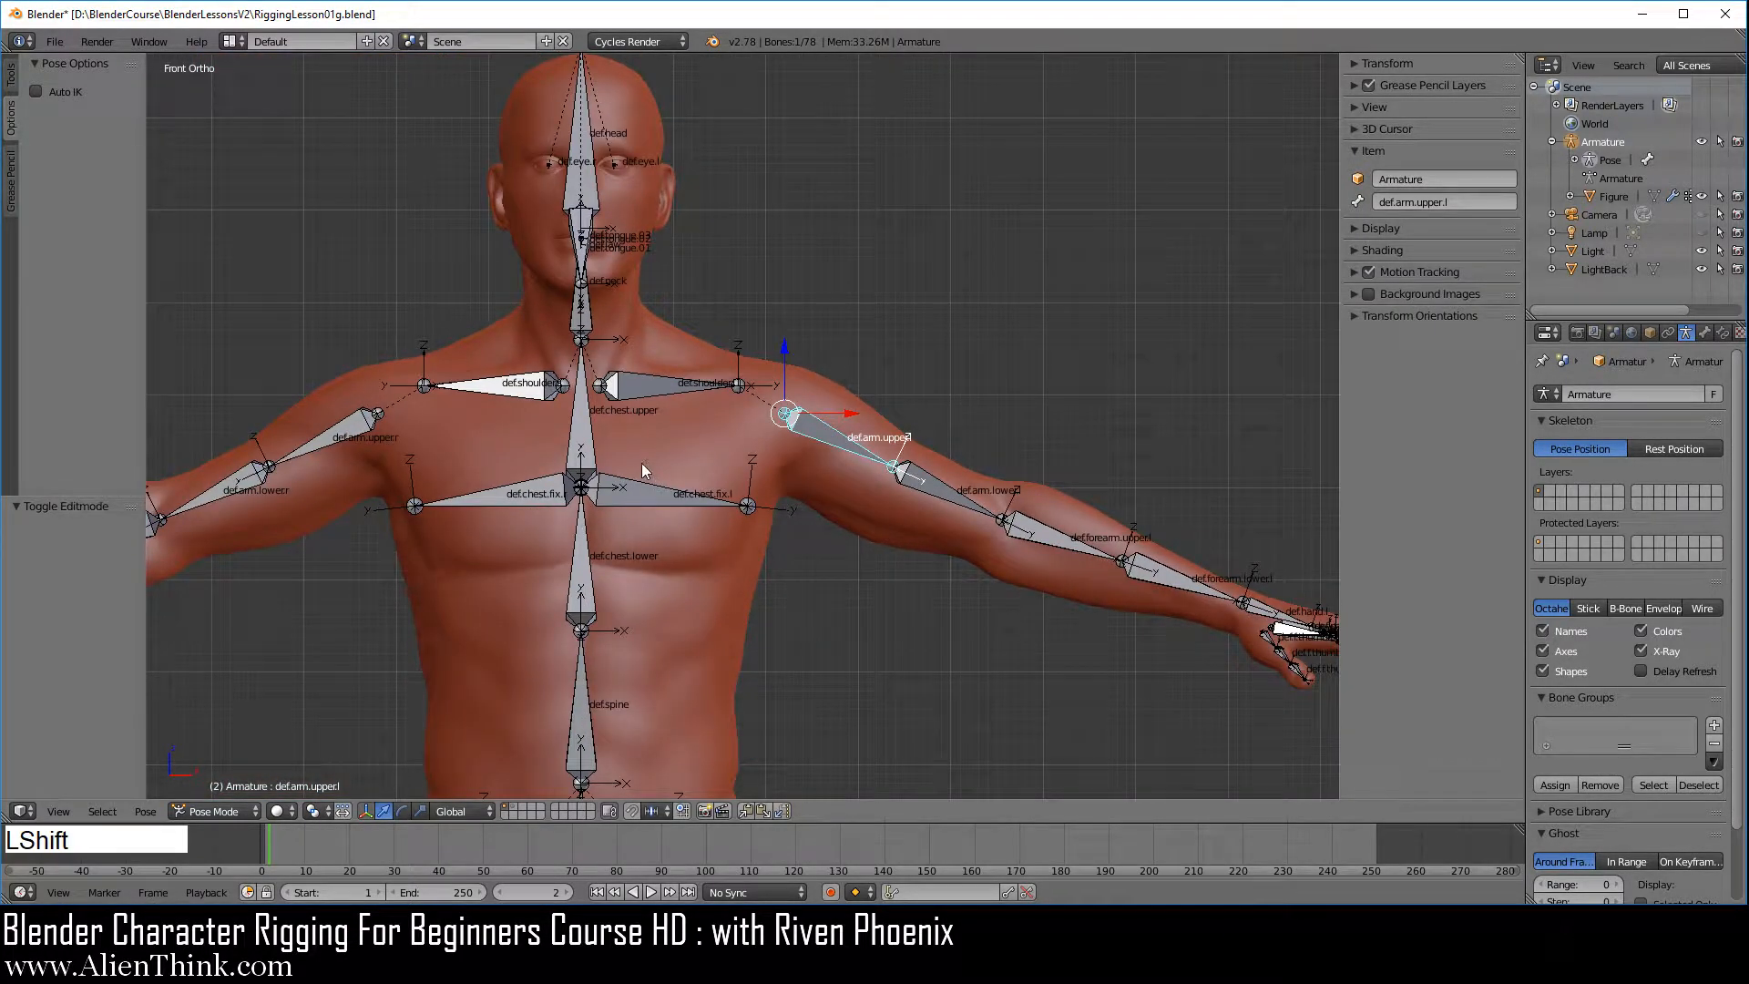
pyautogui.keyDown('shift'); pyautogui.moveTo(641, 462); pyautogui.dragTo(862, 455, button='middle'); pyautogui.keyUp('shift')
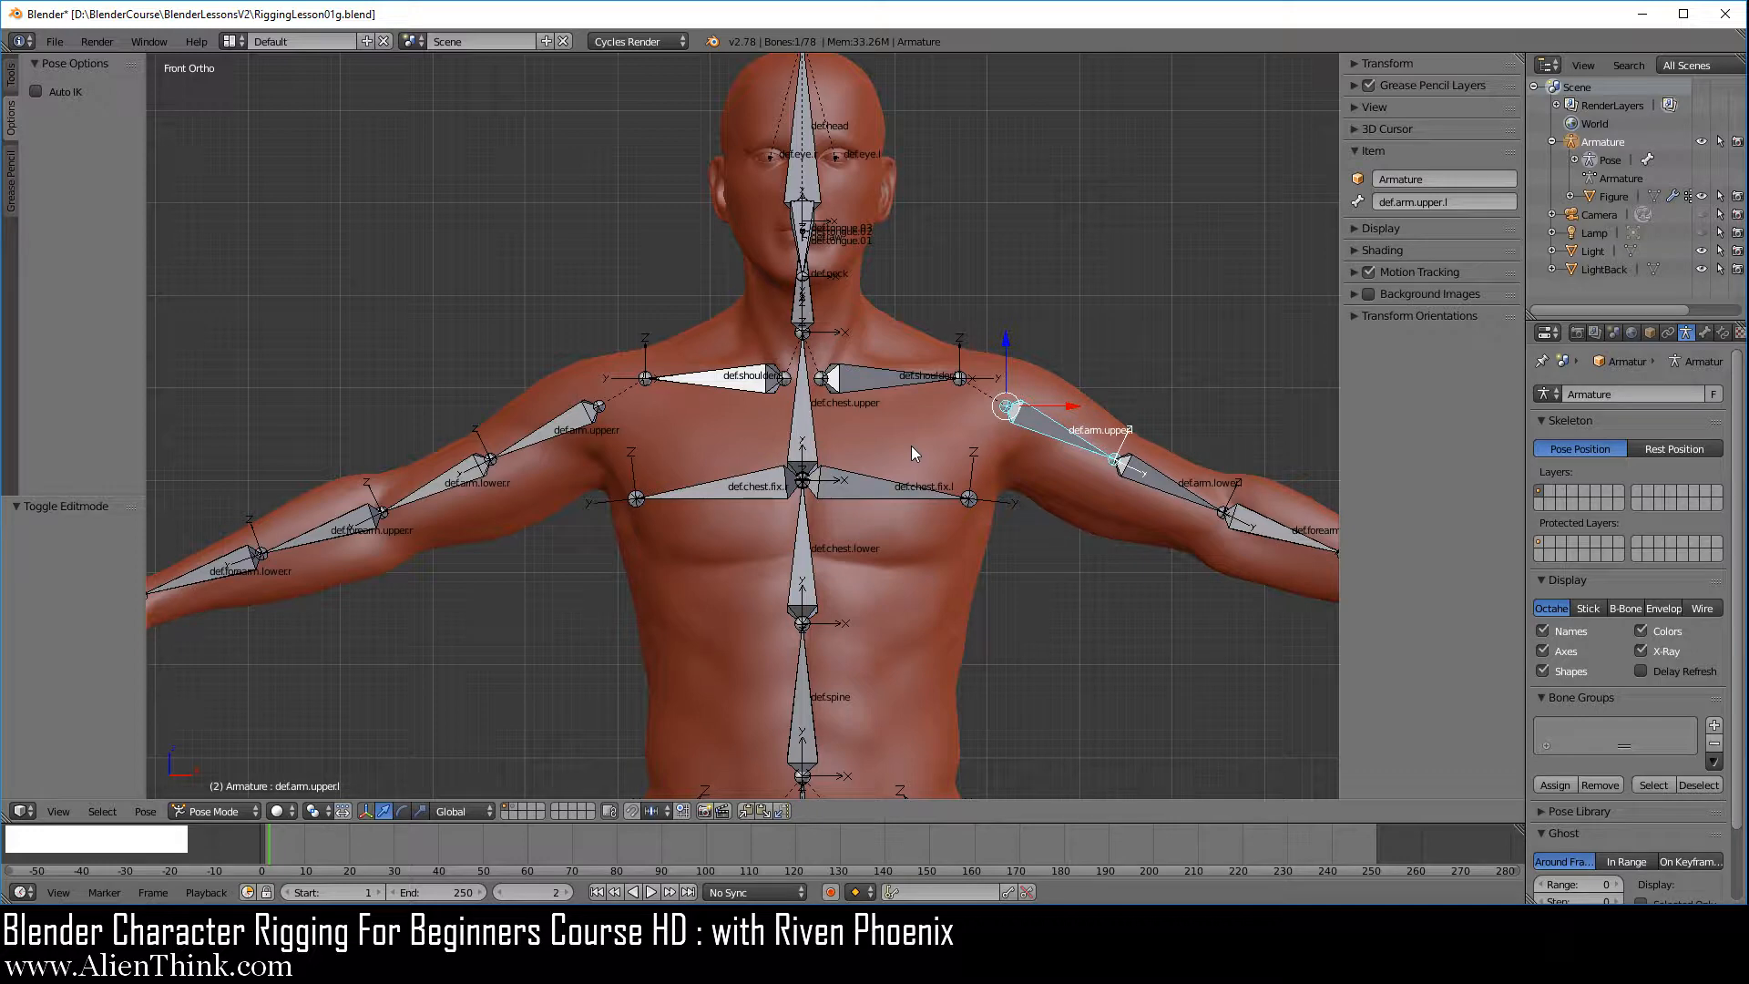
pyautogui.rightClick(847, 572)
pyautogui.press('r')
pyautogui.press('r')
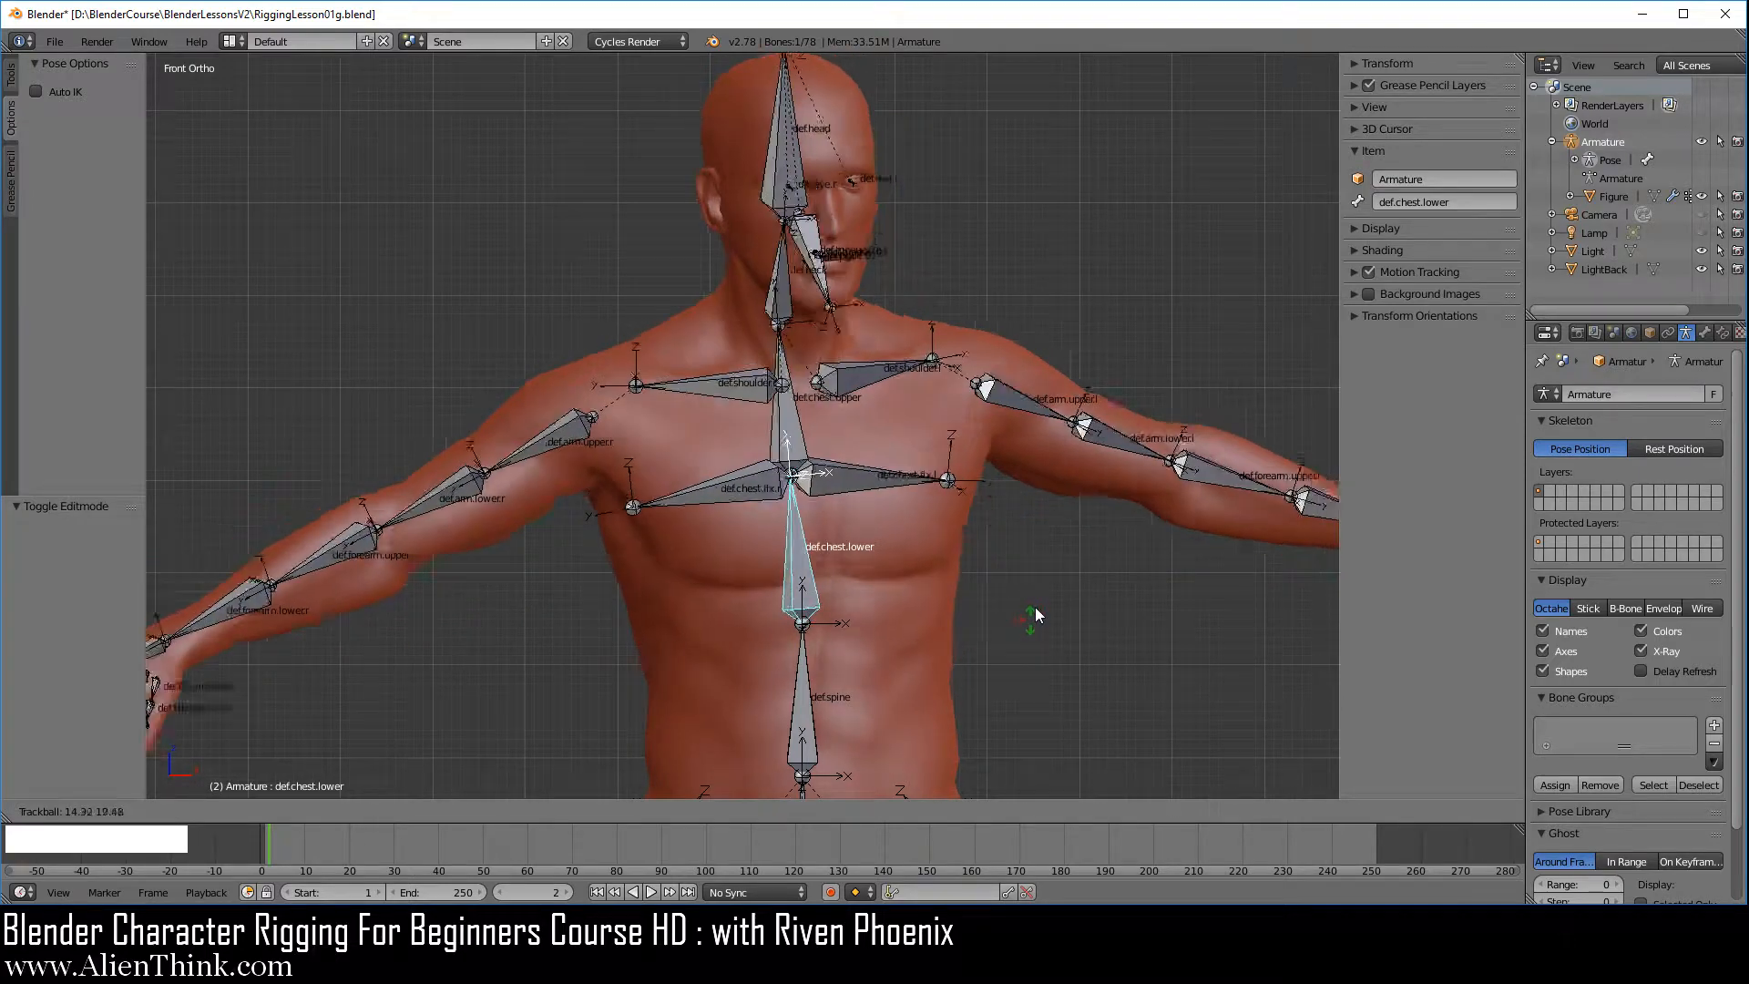
pyautogui.rightClick(980, 583)
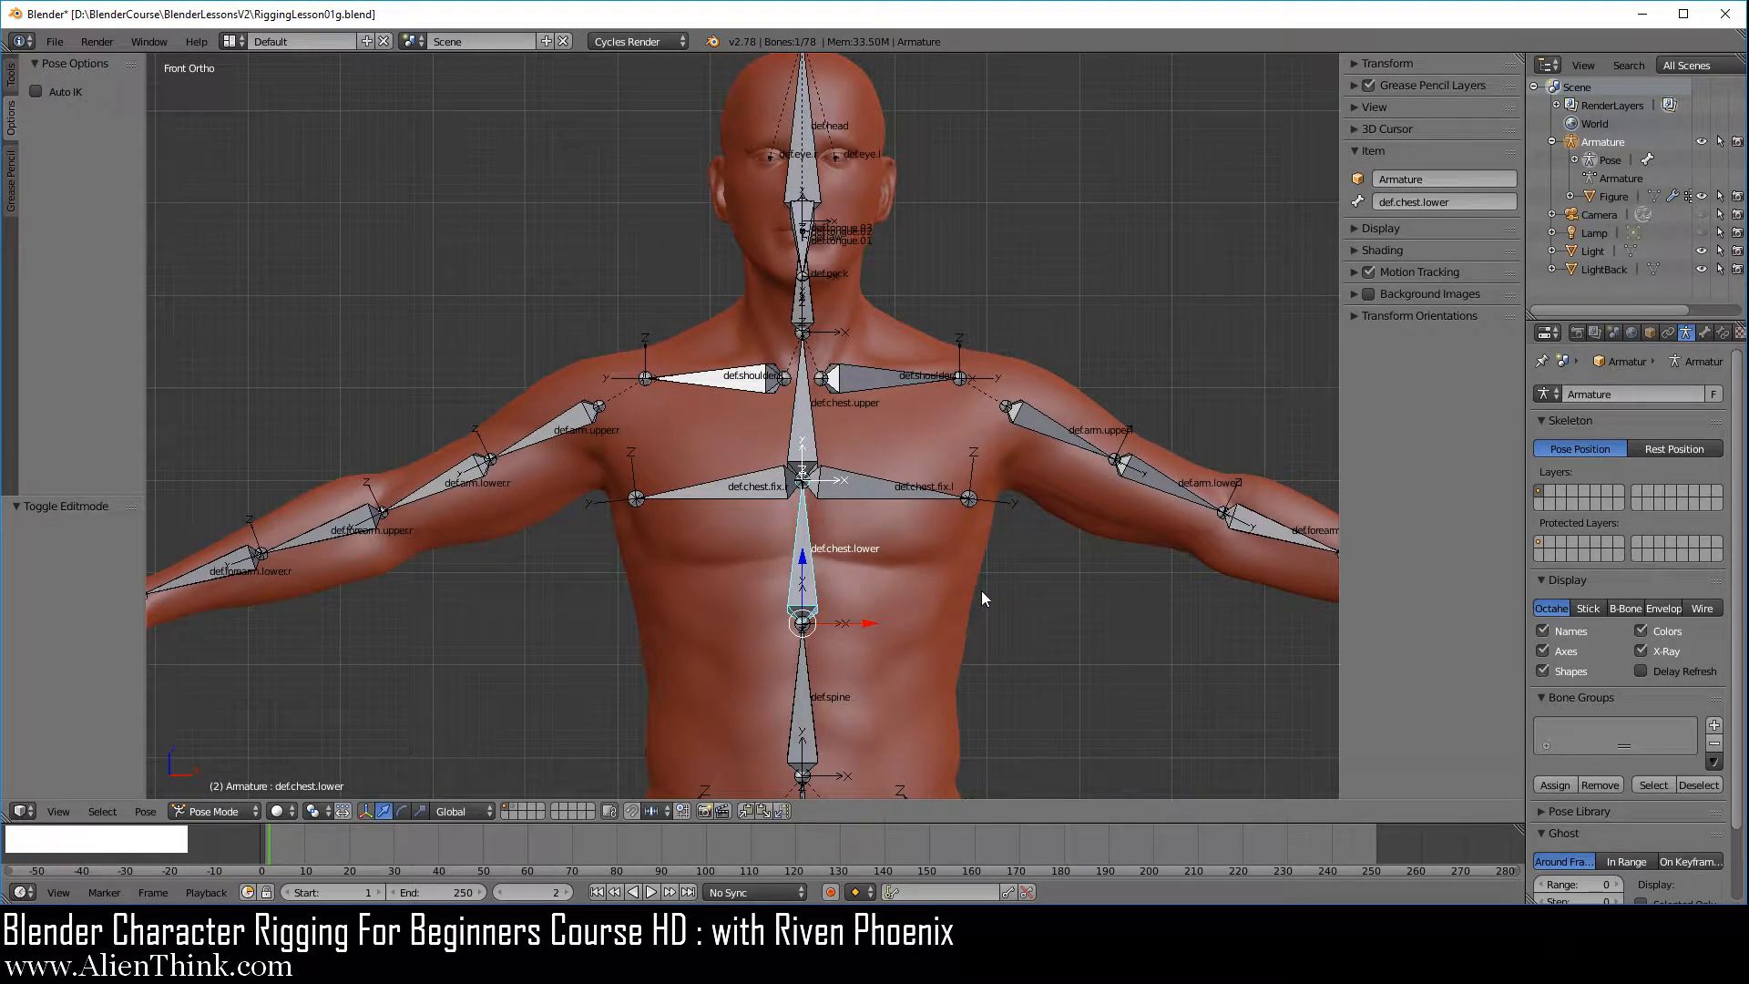
# - Rotate the def.head bone backward about 69° in the side view, and clear its pose rotation
pyautogui.press('KP_3')
pyautogui.scroll(5, 913, 439)
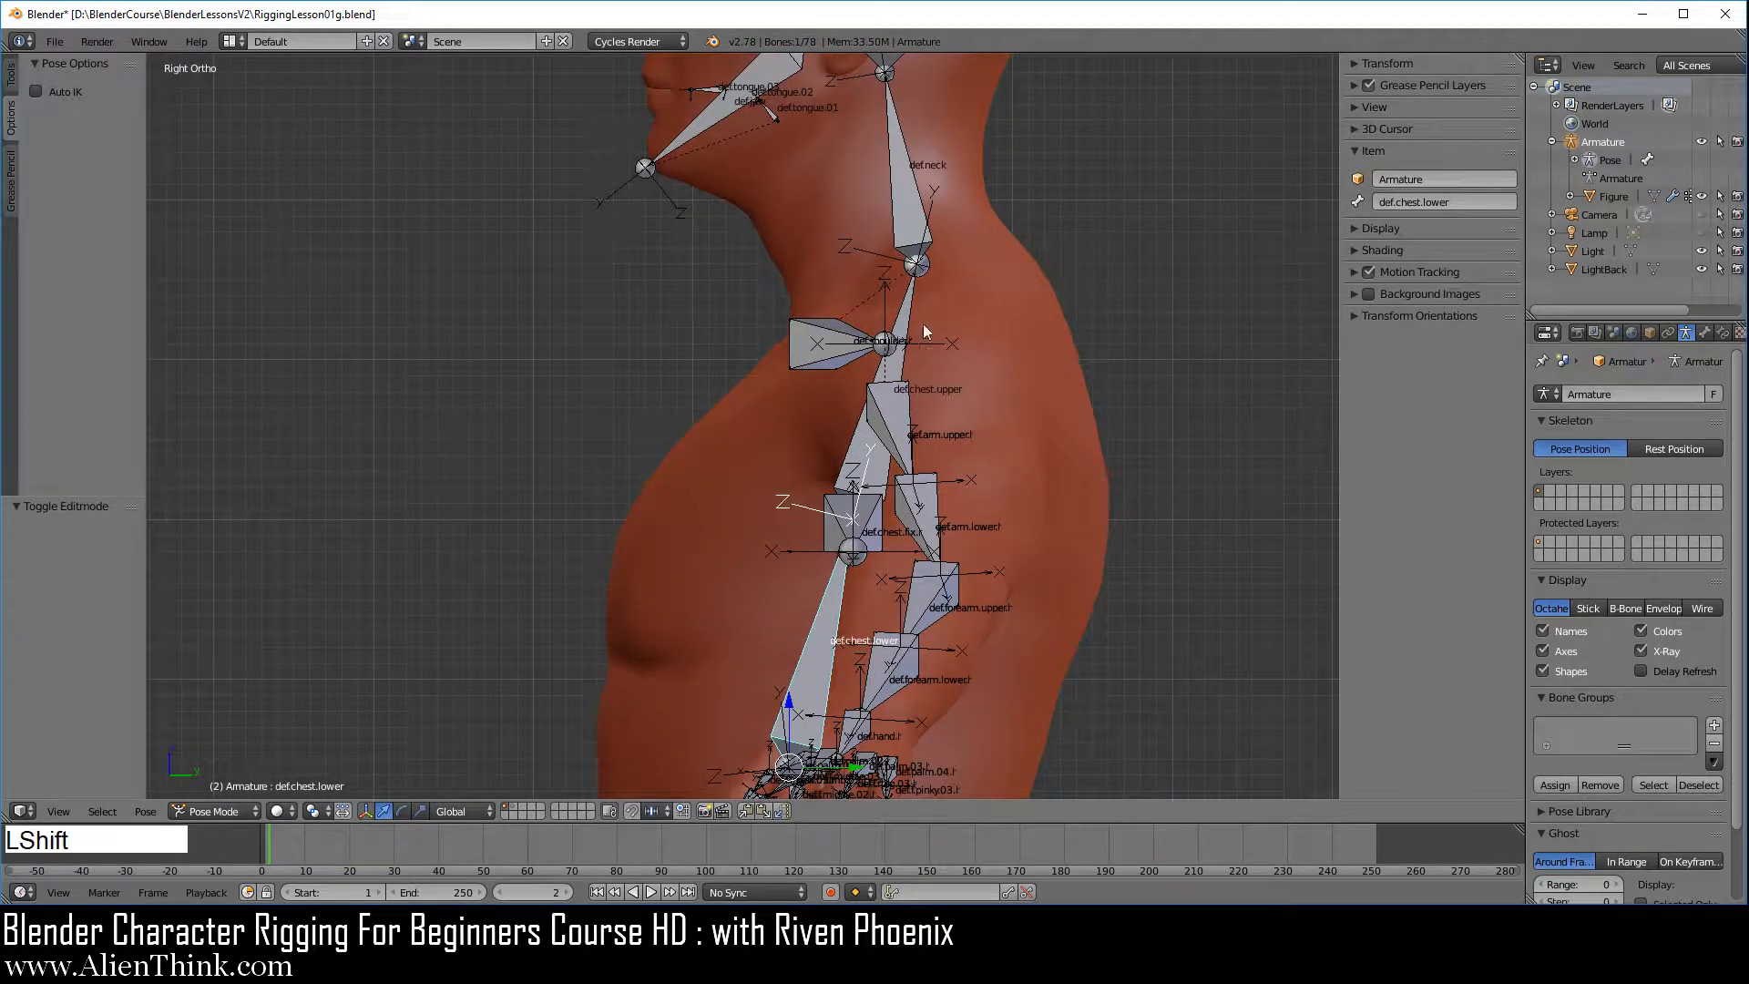
pyautogui.keyDown('shift'); pyautogui.moveTo(921, 325); pyautogui.dragTo(898, 532, button='middle'); pyautogui.keyUp('shift')
pyautogui.rightClick(858, 290)
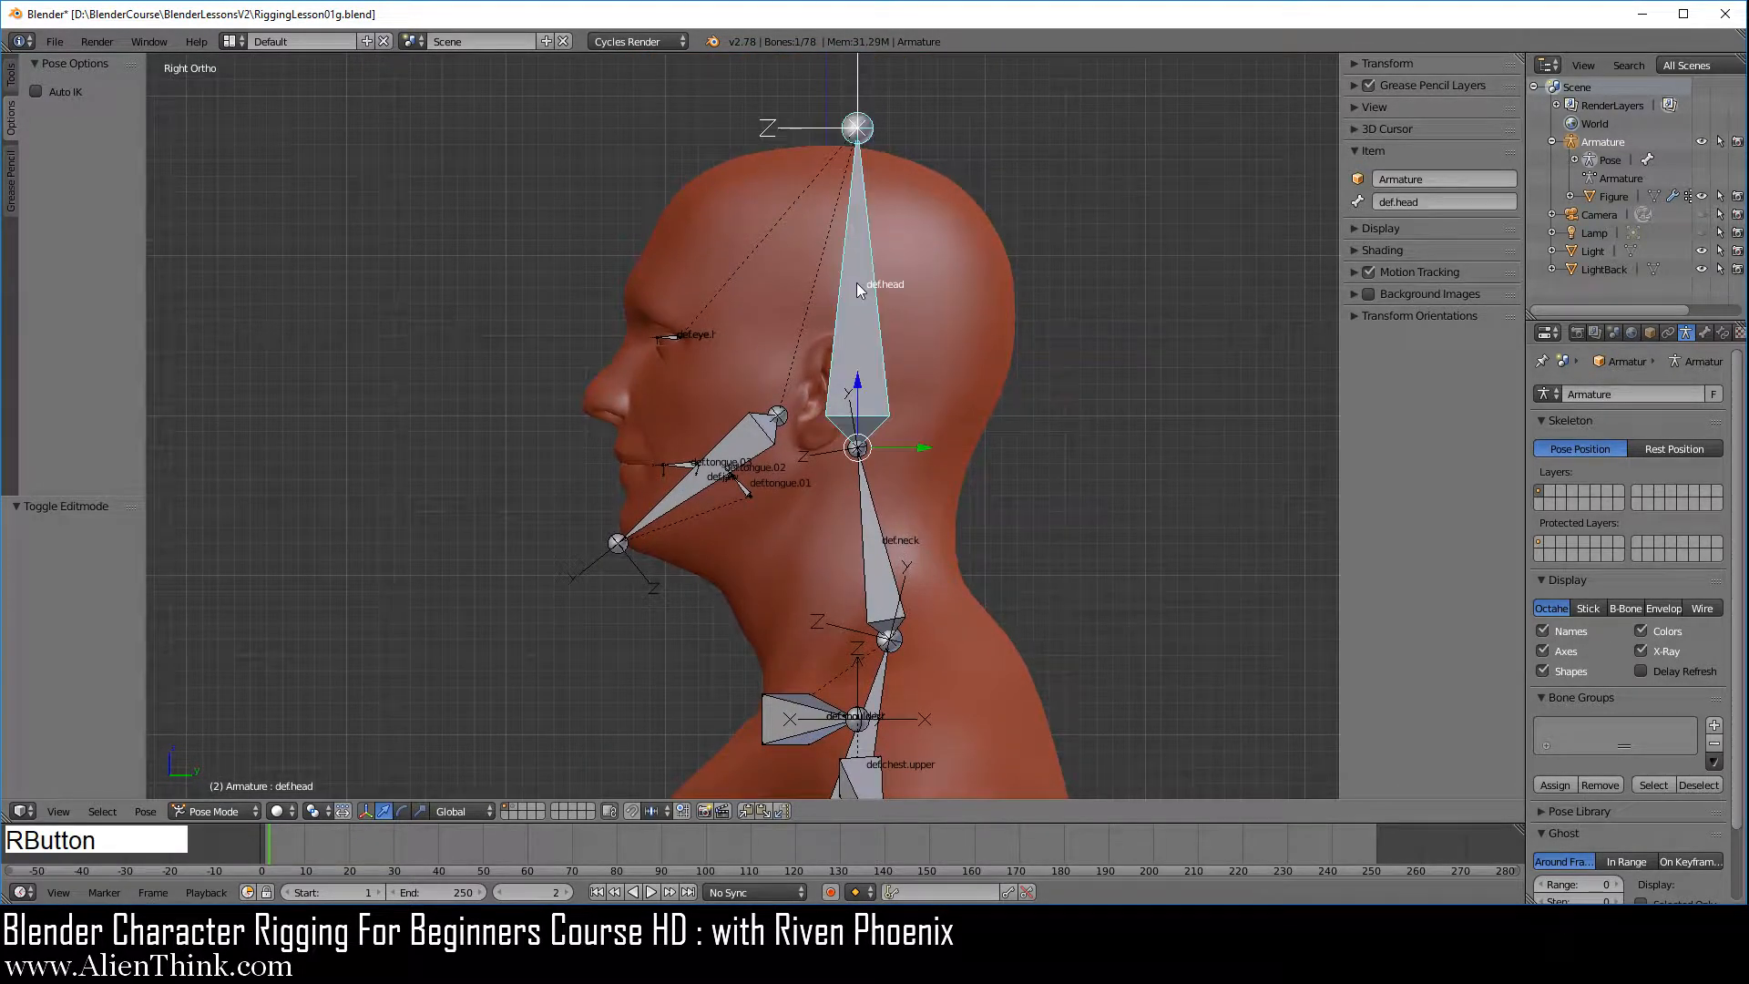
pyautogui.press('r')
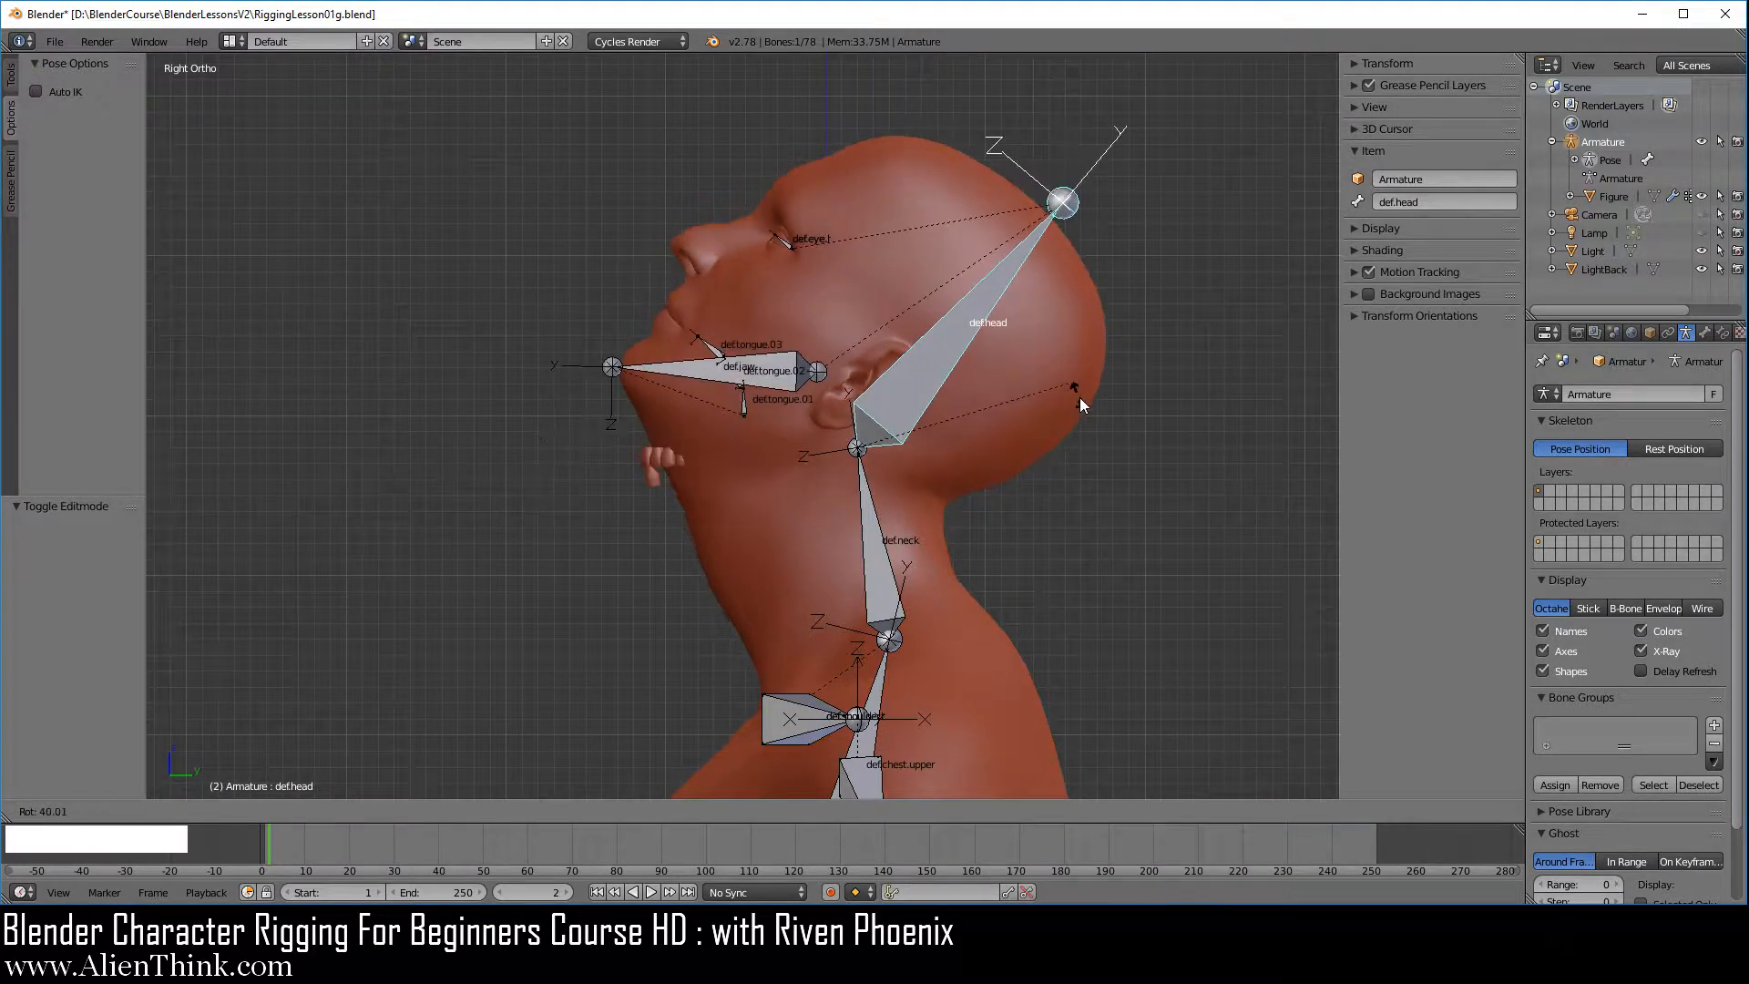
pyautogui.click(1118, 501)
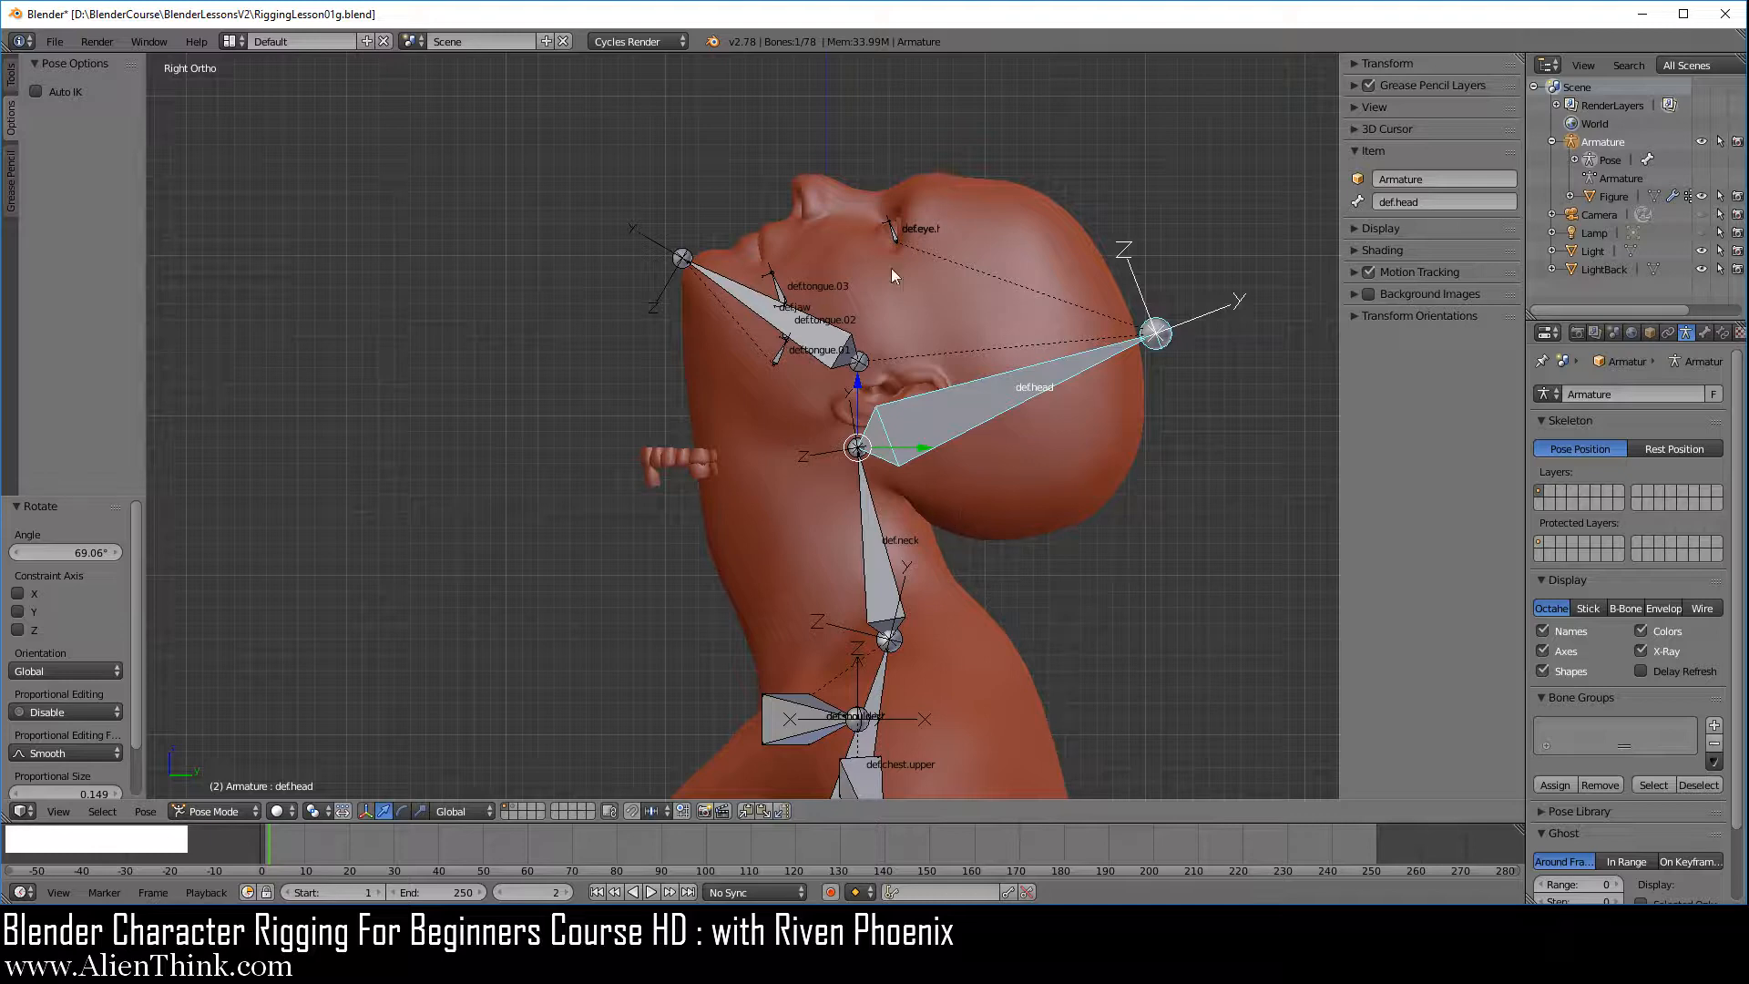
pyautogui.rightClick(1008, 385)
pyautogui.hotkey('alt', 'r')
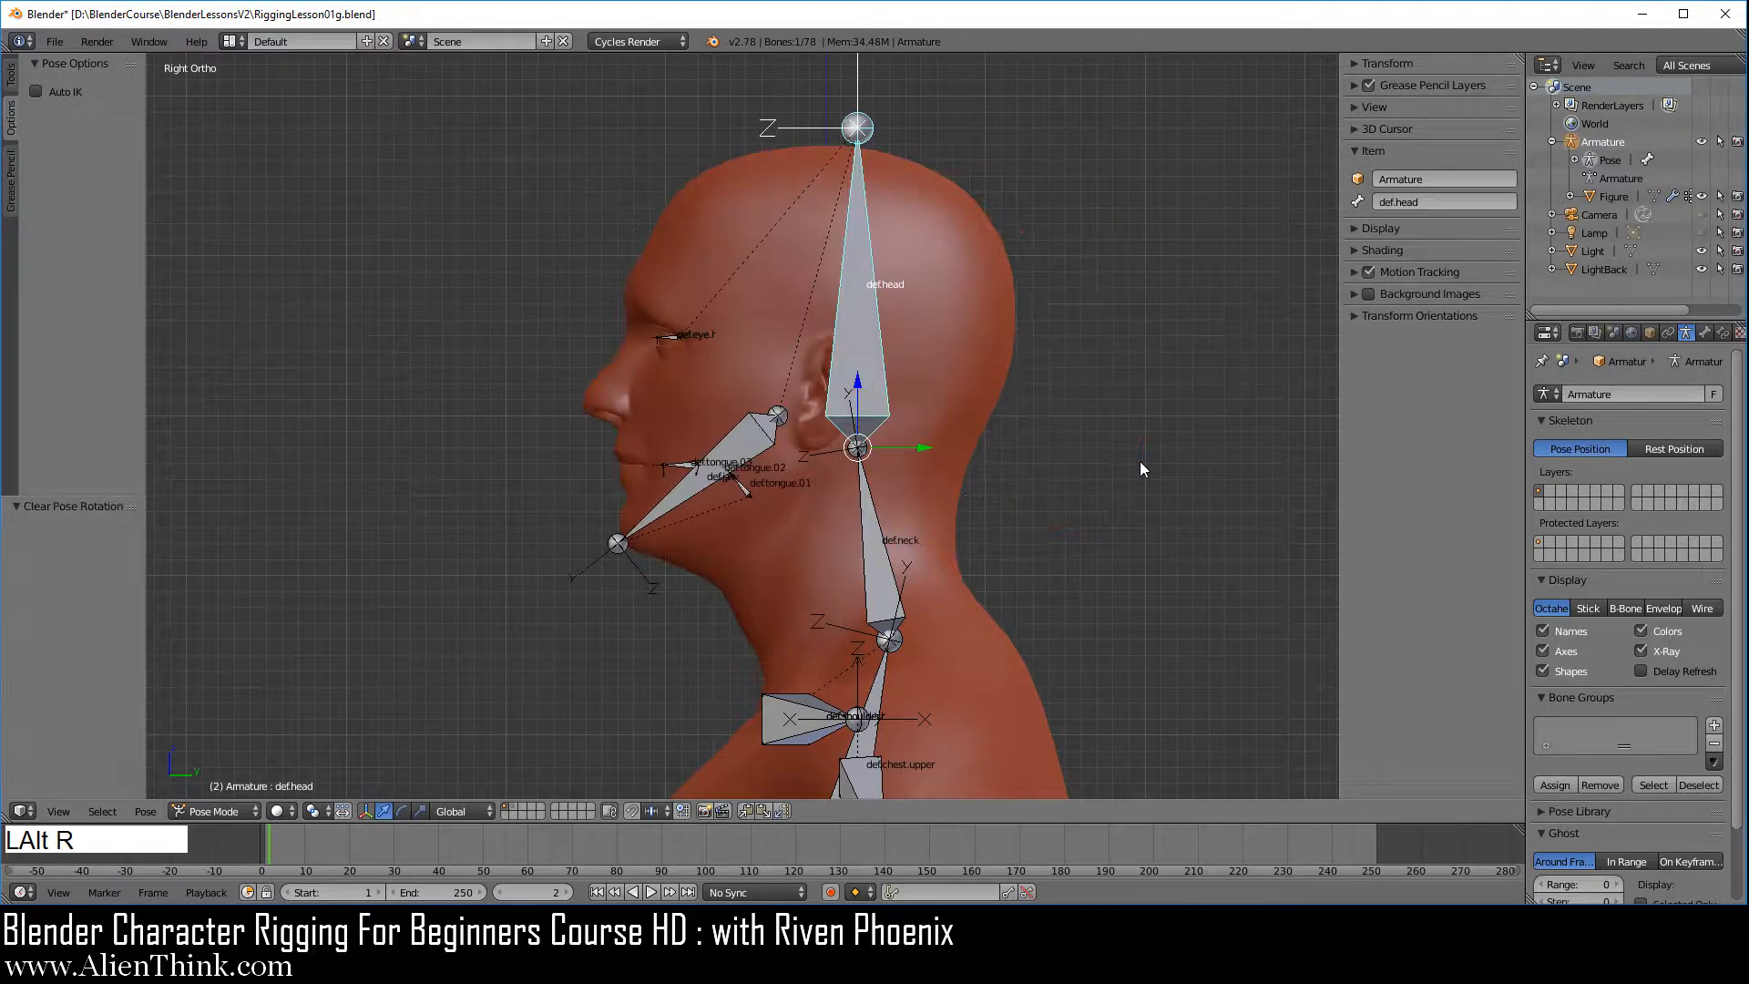
# - Test the jaw deformation by rotating the def.jaw bone in the side view, and cancel the rotation
pyautogui.rightClick(687, 489)
pyautogui.press('r')
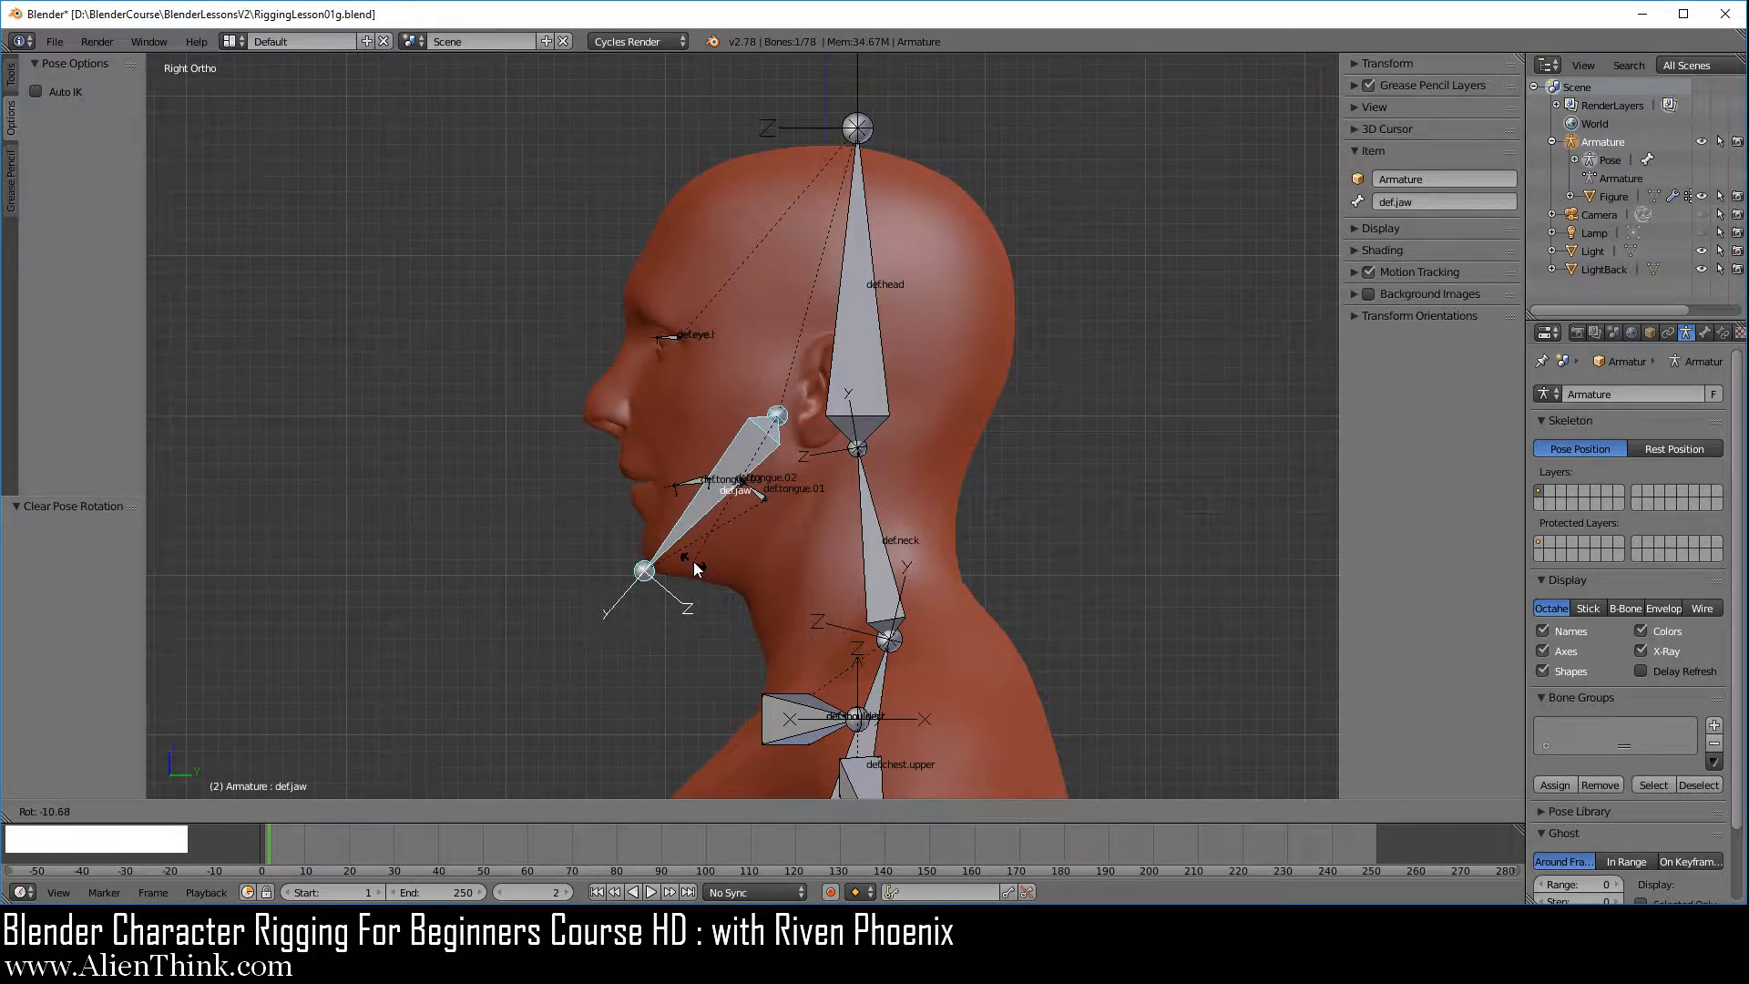
pyautogui.rightClick(692, 561)
# - Test the eye area's deformation by rotating the def.eye.l bone in the side view, and cancel the rotation
pyautogui.scroll(5, 653, 429)
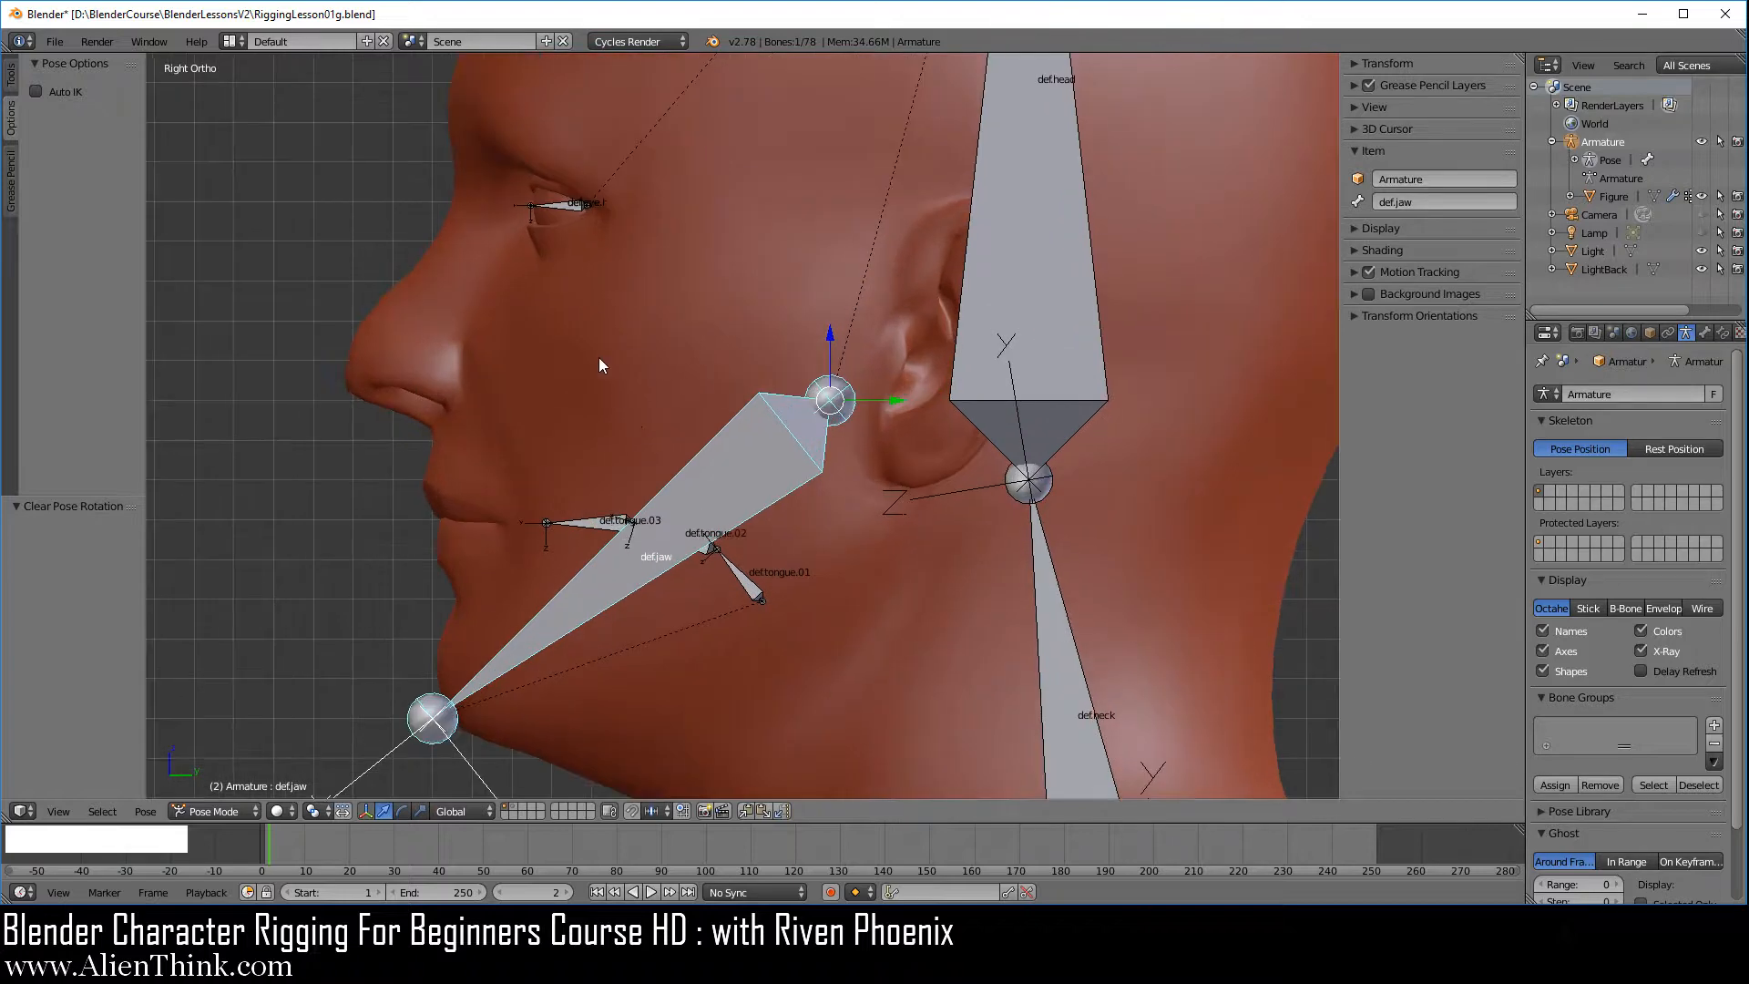
pyautogui.rightClick(556, 204)
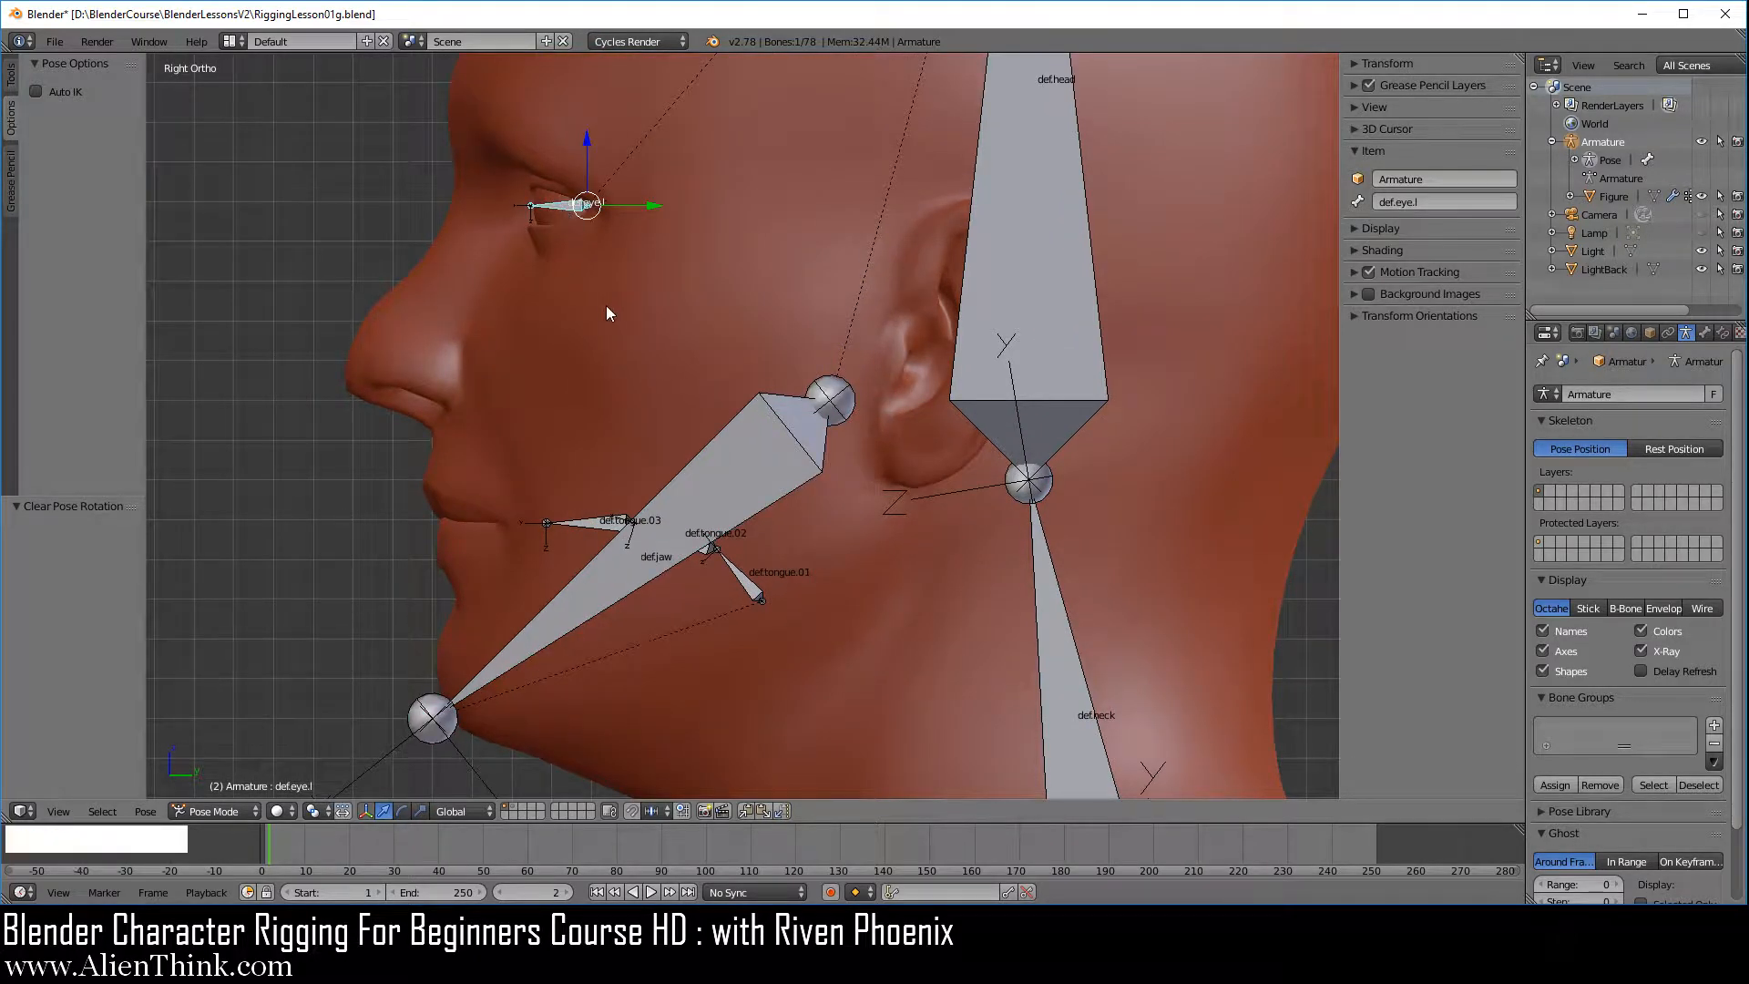
pyautogui.press('r')
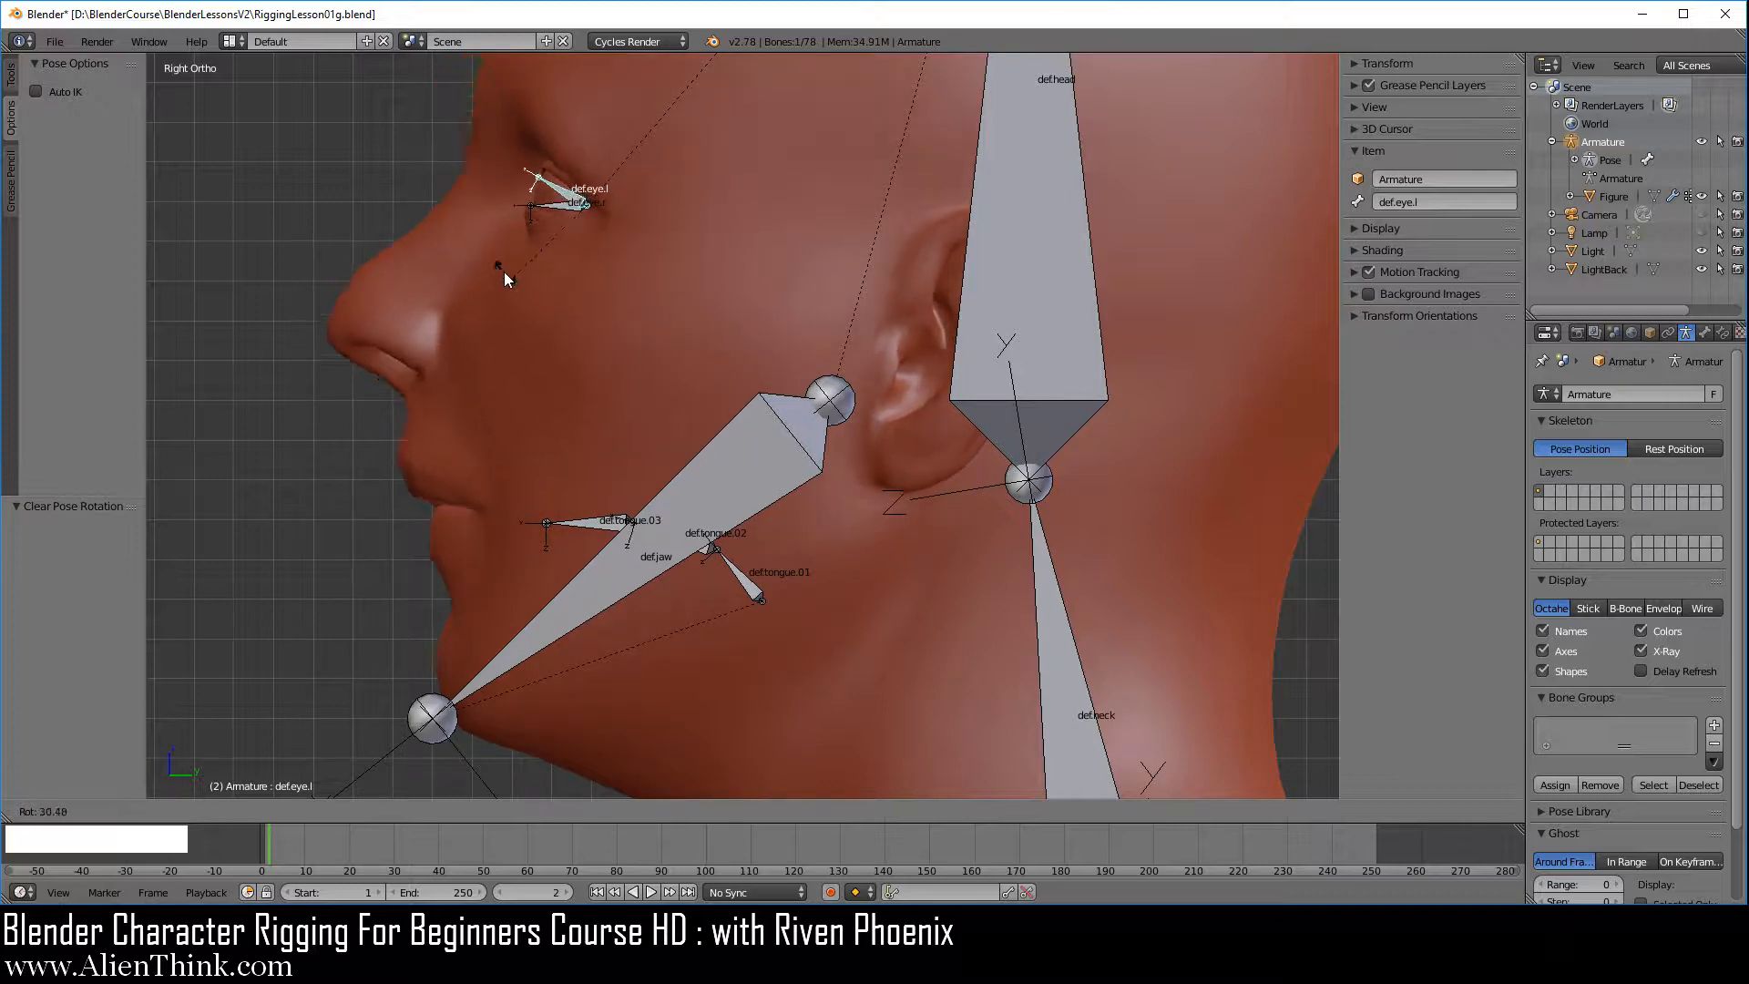
pyautogui.rightClick(549, 320)
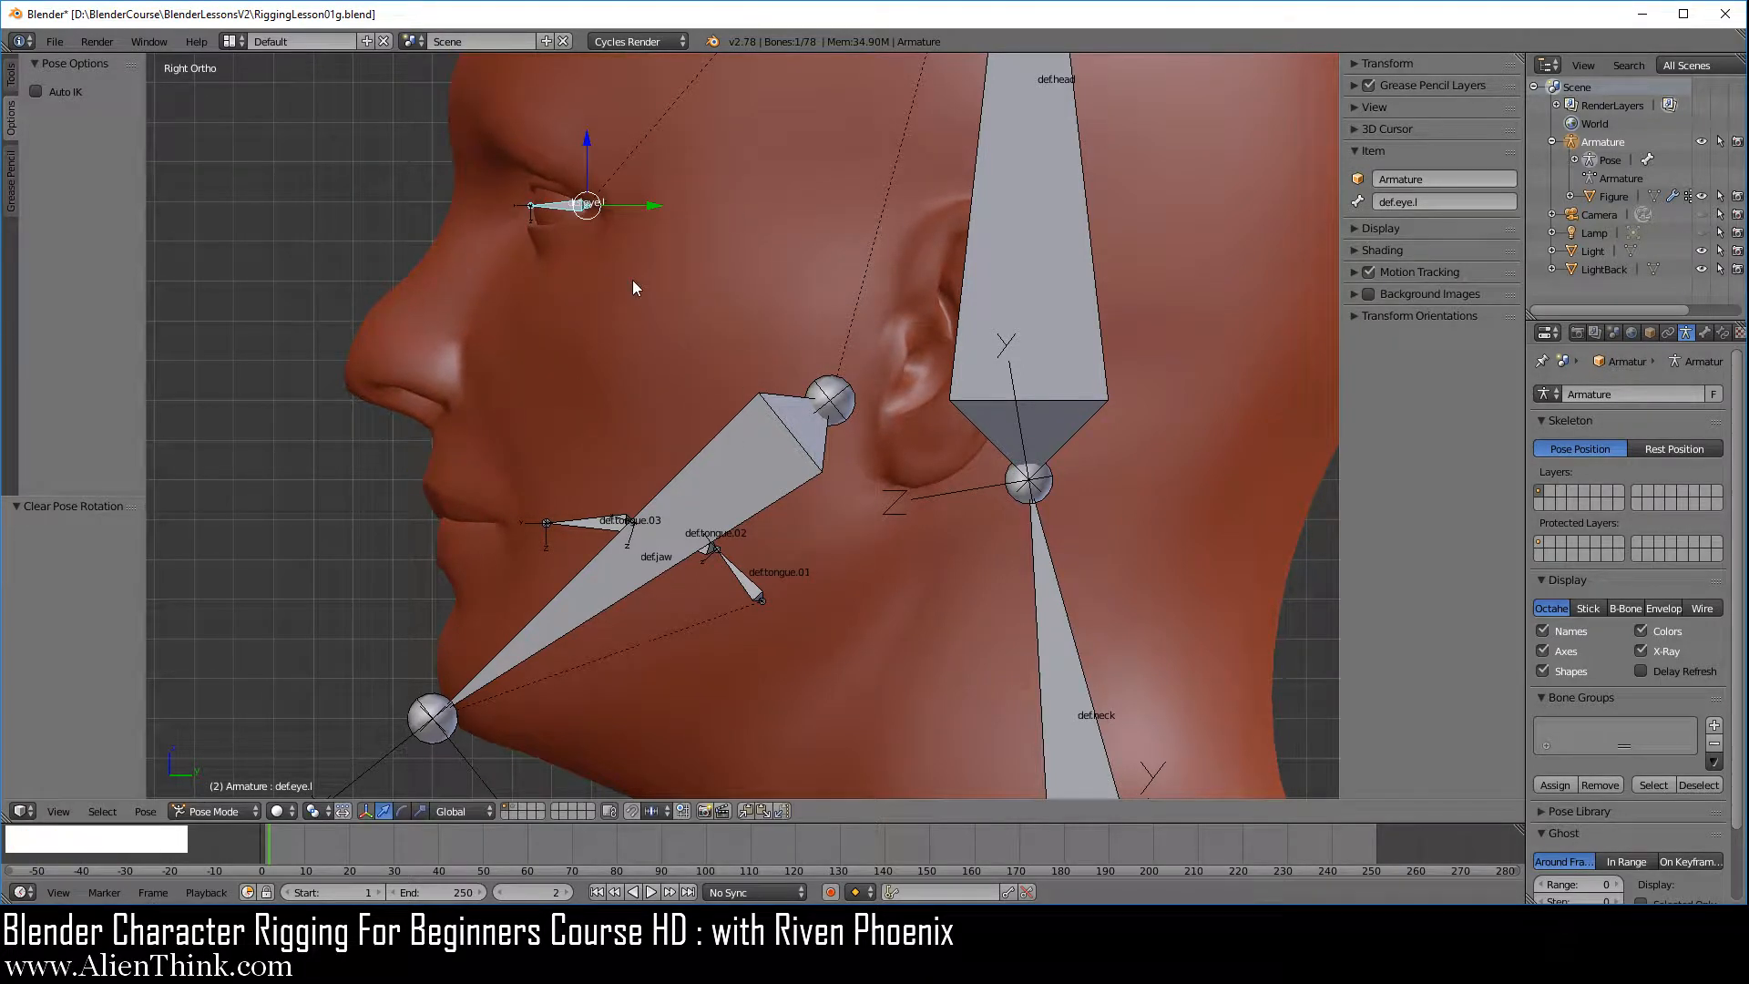
# - Examine the bones of the head and neck from the side and those of the upper body from the front
pyautogui.keyDown('shift'); pyautogui.moveTo(671, 325); pyautogui.dragTo(943, 451, button='middle'); pyautogui.keyUp('shift')
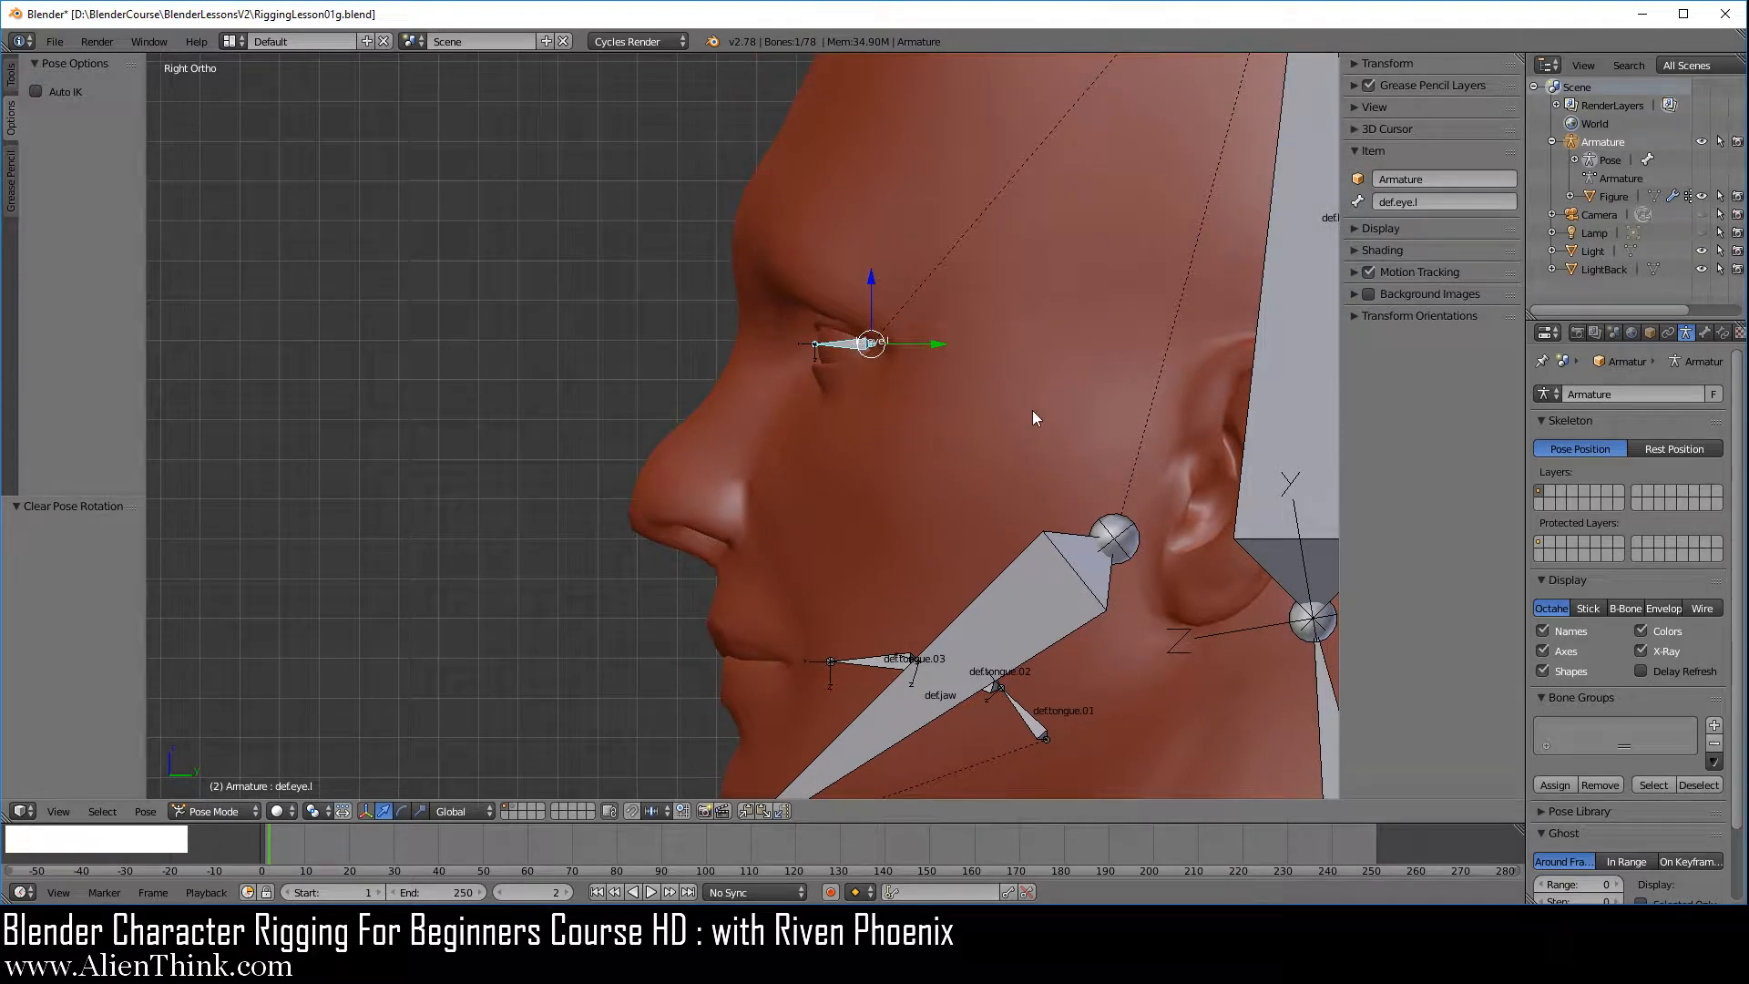
pyautogui.scroll(-5, 1033, 412)
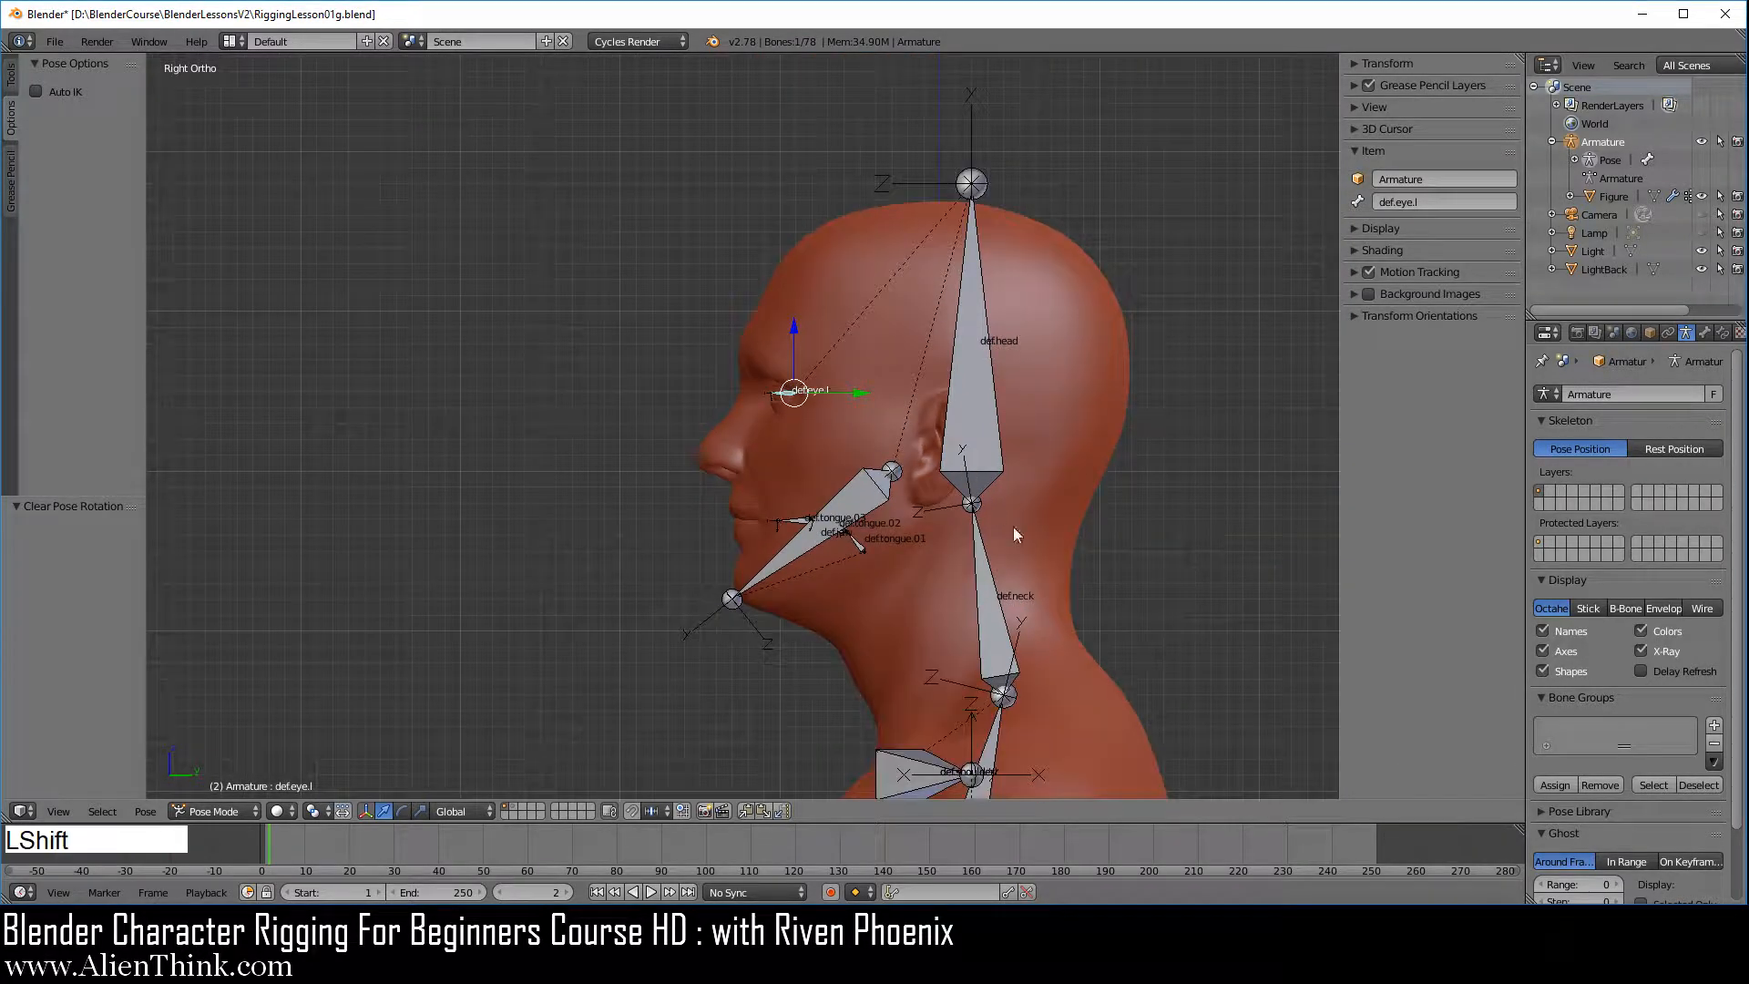
pyautogui.keyDown('shift'); pyautogui.moveTo(1016, 535); pyautogui.dragTo(953, 357, button='middle'); pyautogui.keyUp('shift')
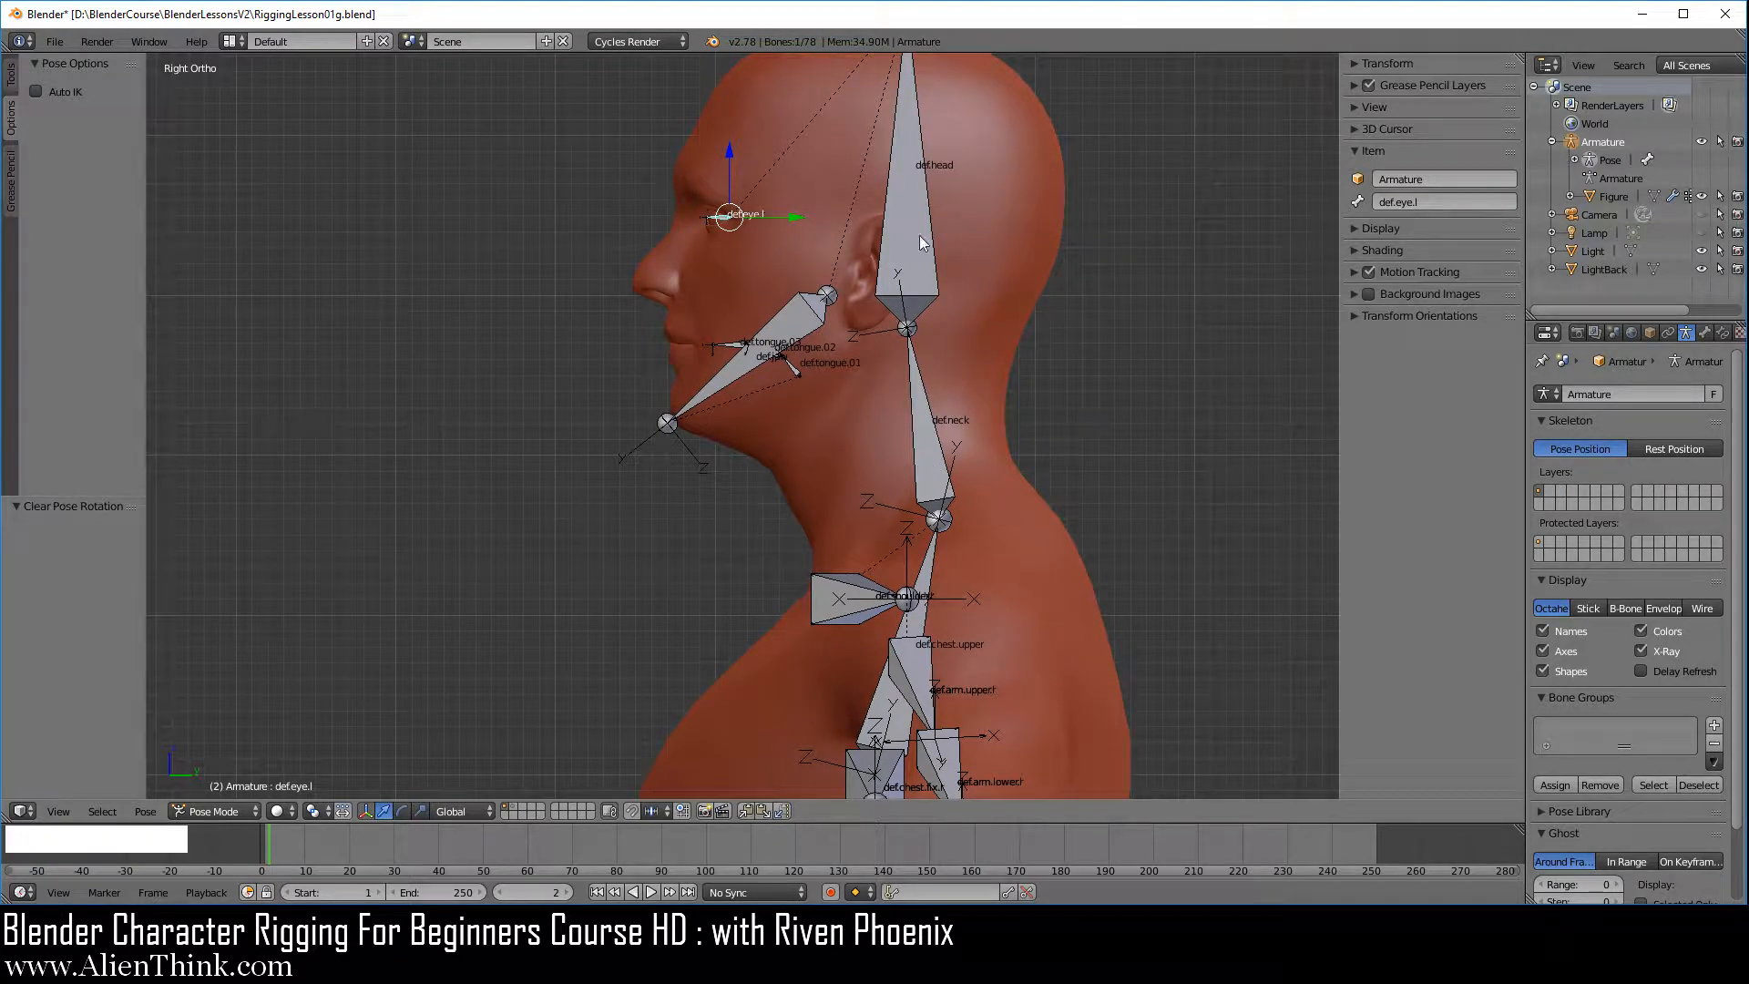
pyautogui.press('KP_1')
pyautogui.keyDown('shift'); pyautogui.moveTo(936, 467); pyautogui.dragTo(823, 419, button='middle'); pyautogui.keyUp('shift')
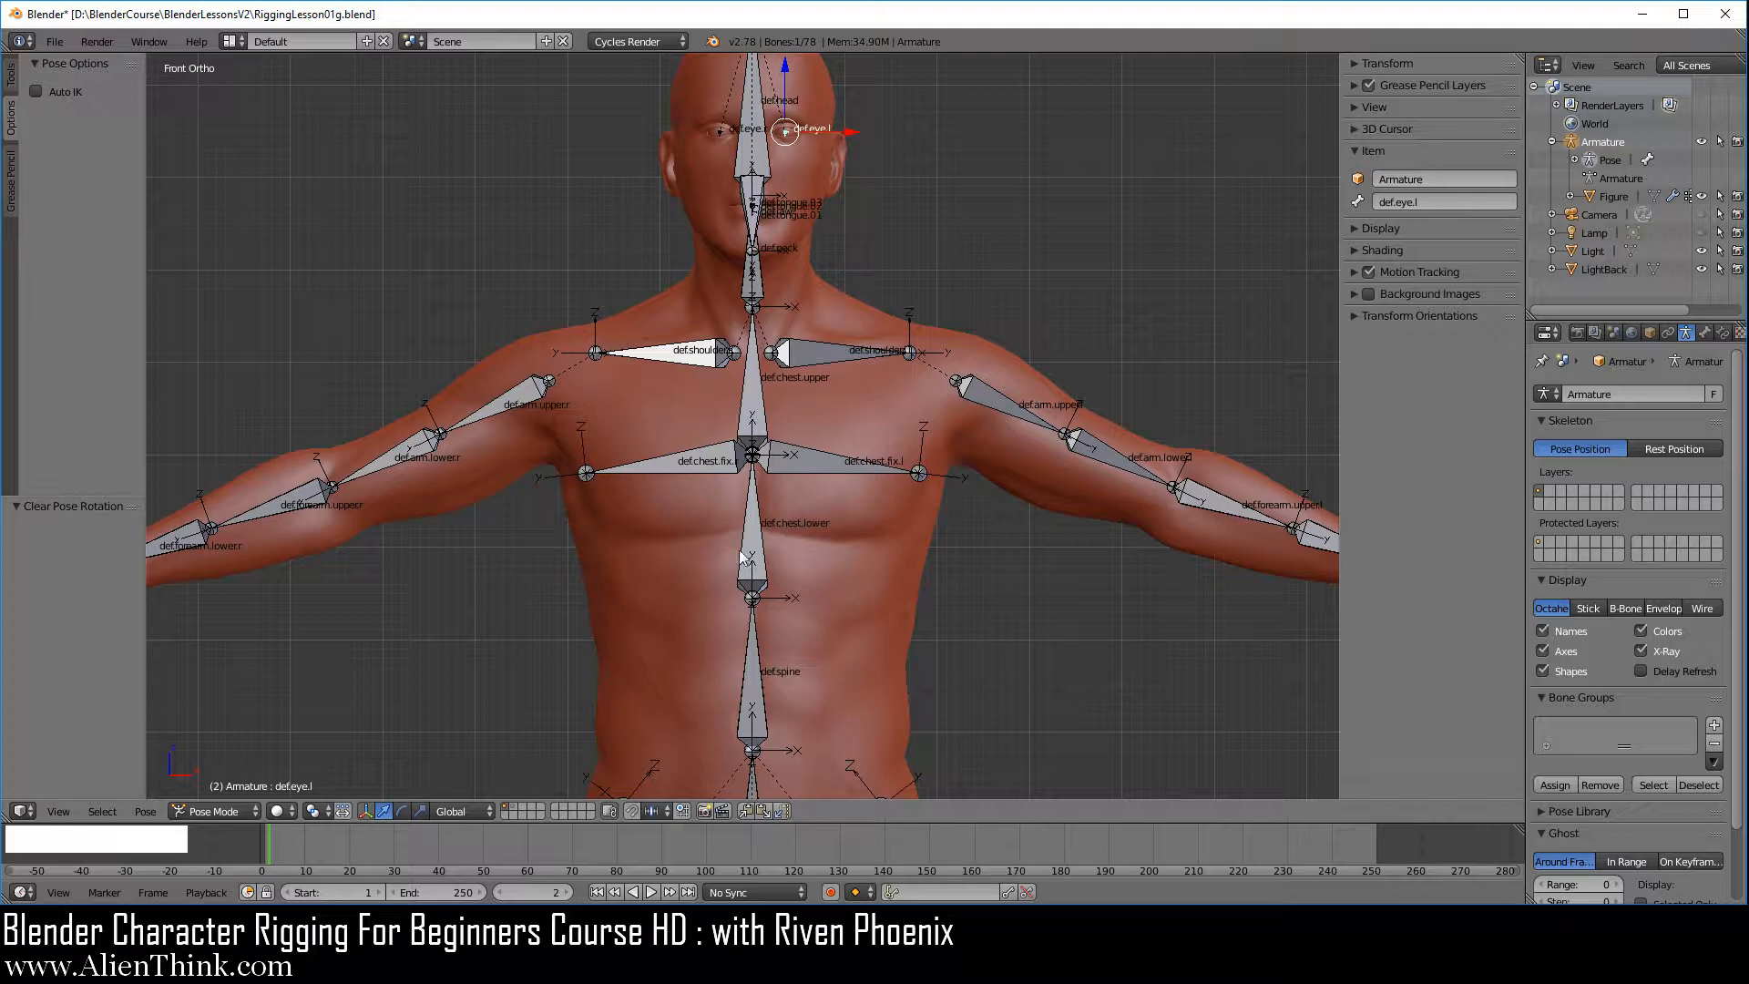
pyautogui.moveTo(829, 605)
pyautogui.keyDown('shift'); pyautogui.mouseDown(button='middle')
pyautogui.moveTo(822, 461)
pyautogui.moveTo(840, 627)
pyautogui.mouseUp(button='middle'); pyautogui.keyUp('shift')
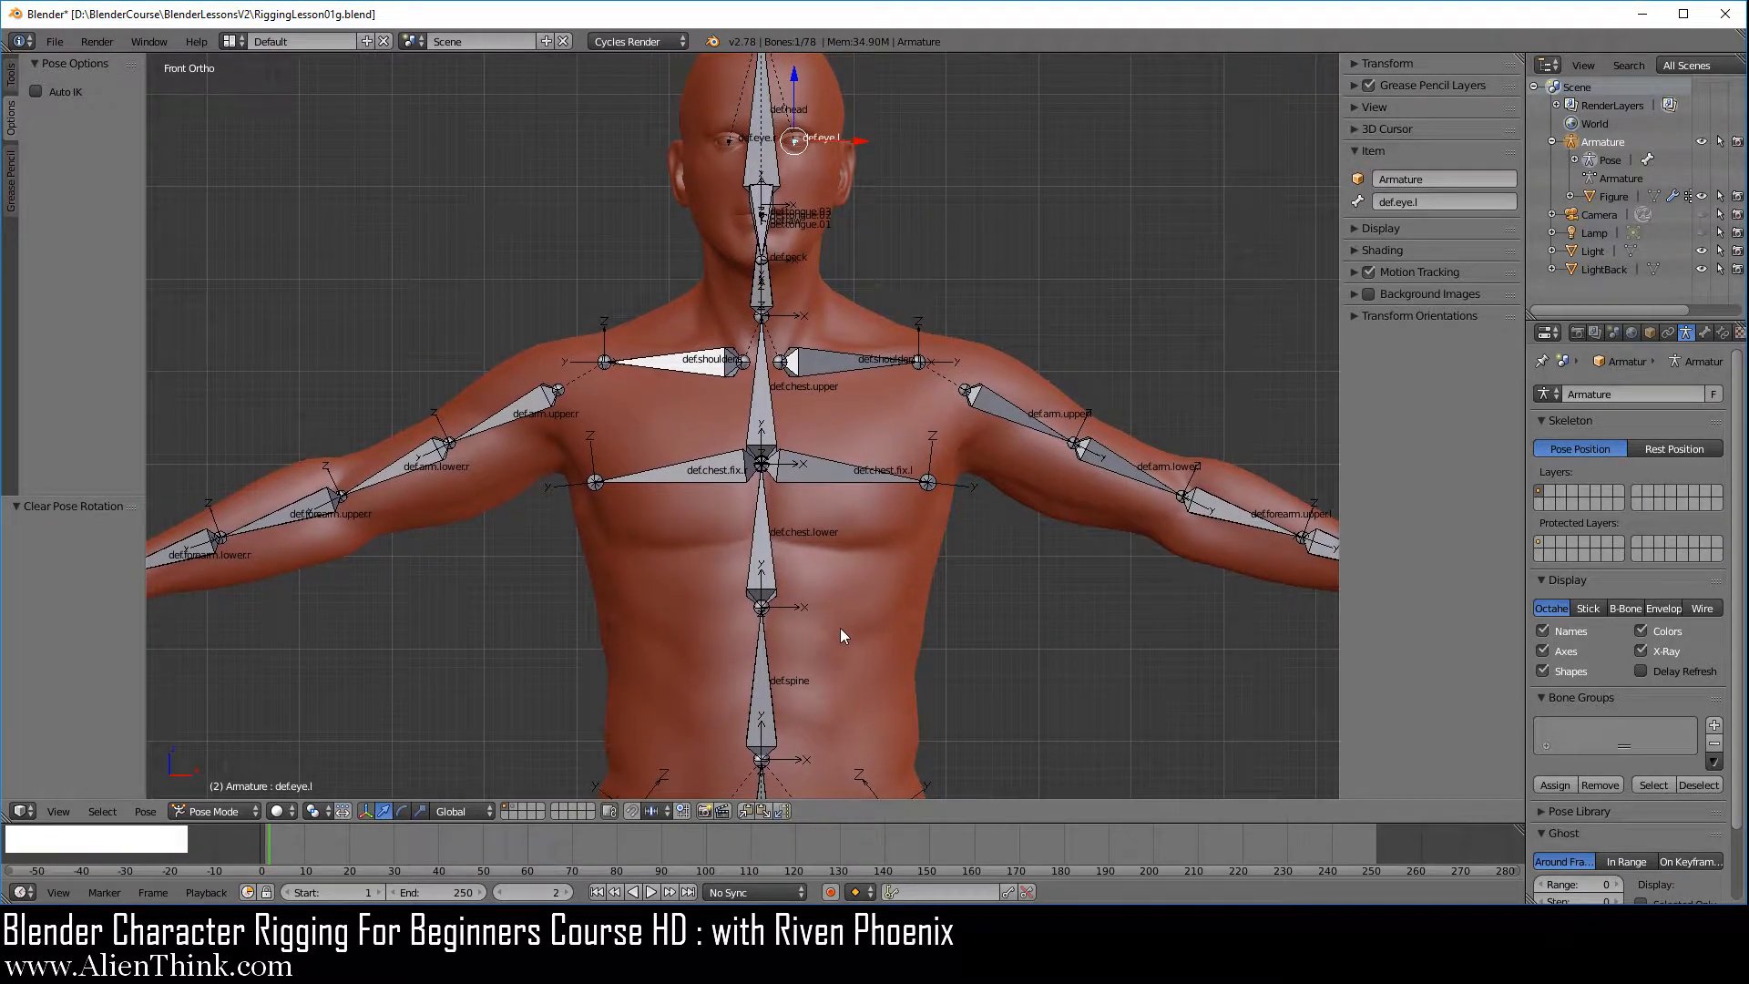
pyautogui.keyDown('shift'); pyautogui.moveTo(867, 446); pyautogui.dragTo(888, 571, button='middle'); pyautogui.keyUp('shift')
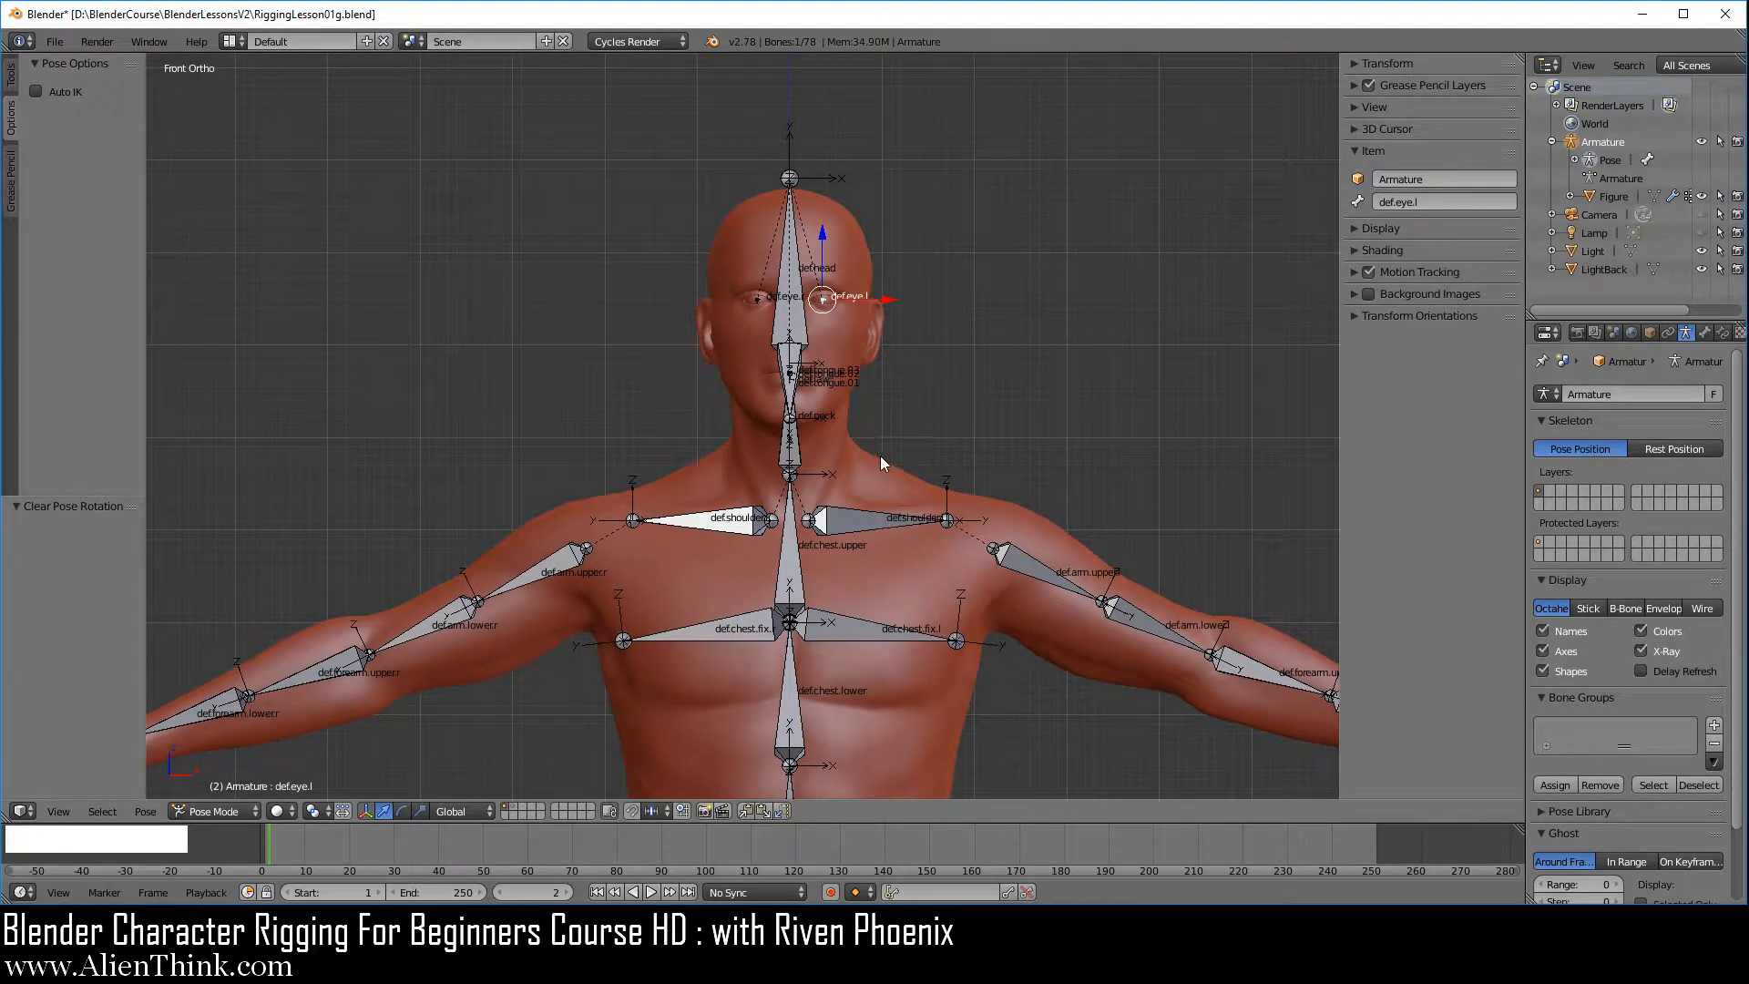
# - Examine the def.eye.l bone and its position within the eye opening up close from the side
pyautogui.press('KP_3')
pyautogui.scroll(9, 822, 332)
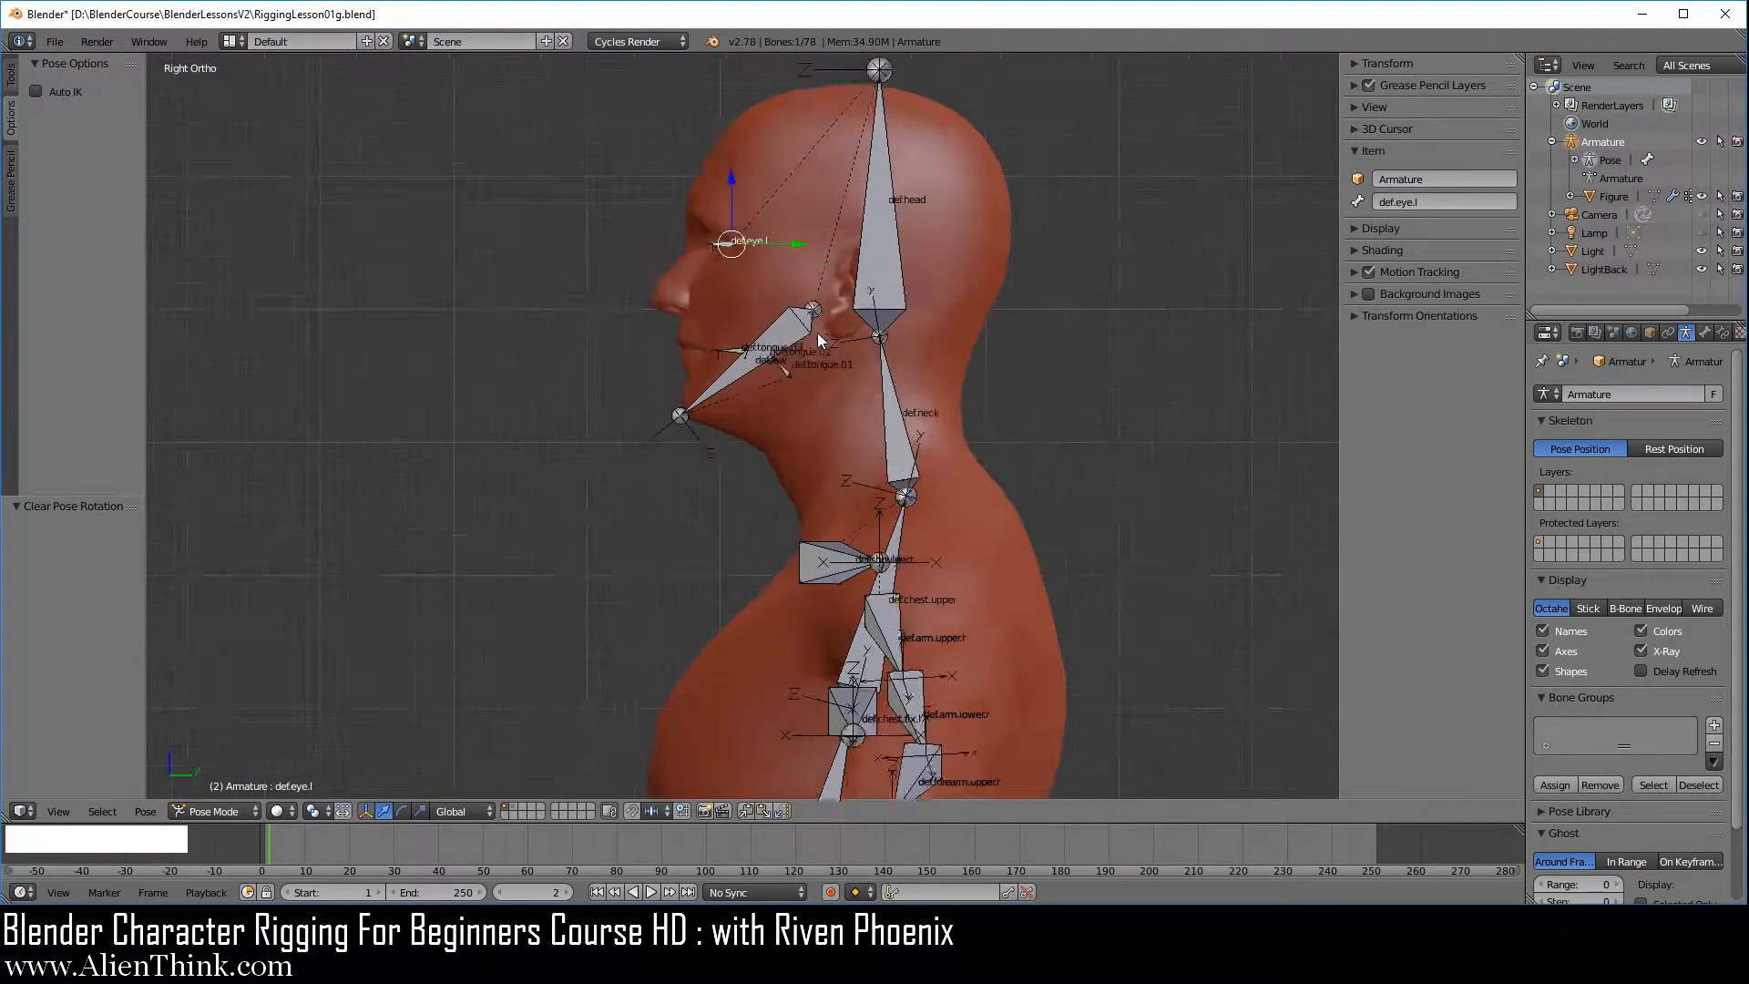
pyautogui.keyDown('shift'); pyautogui.moveTo(772, 204); pyautogui.dragTo(871, 645, button='middle'); pyautogui.keyUp('shift')
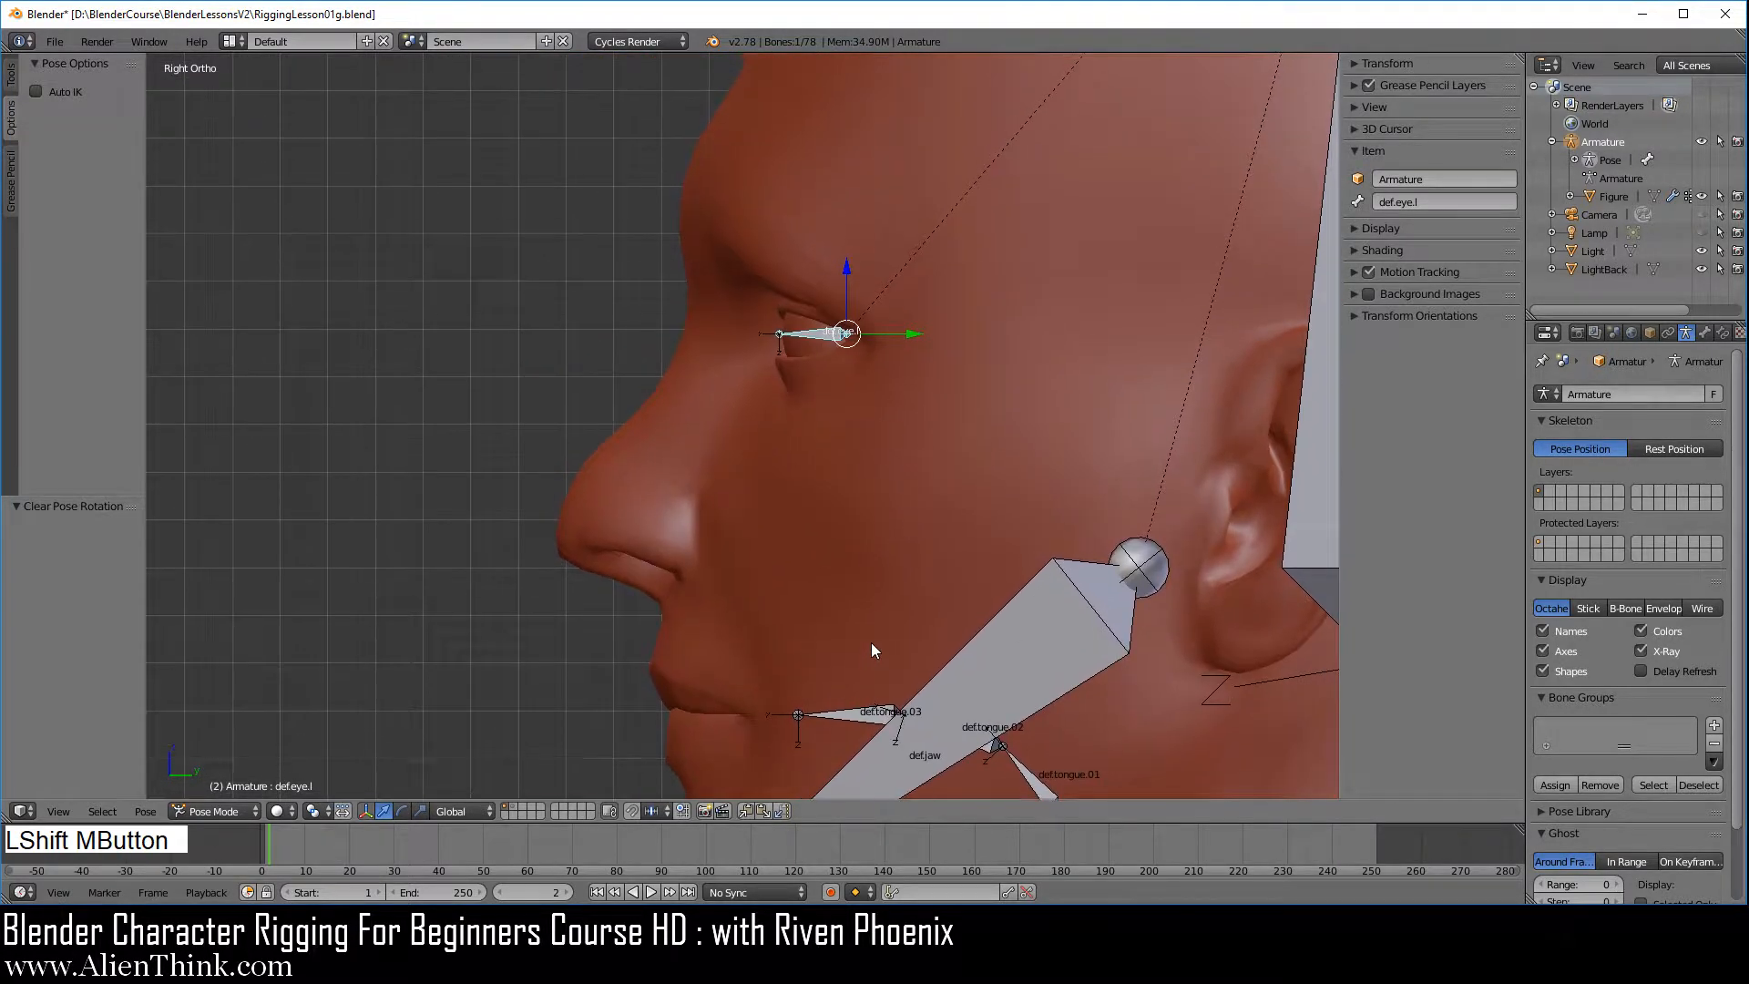
pyautogui.scroll(6, 818, 404)
pyautogui.keyDown('shift'); pyautogui.moveTo(909, 315); pyautogui.dragTo(890, 497, button='middle'); pyautogui.keyUp('shift')
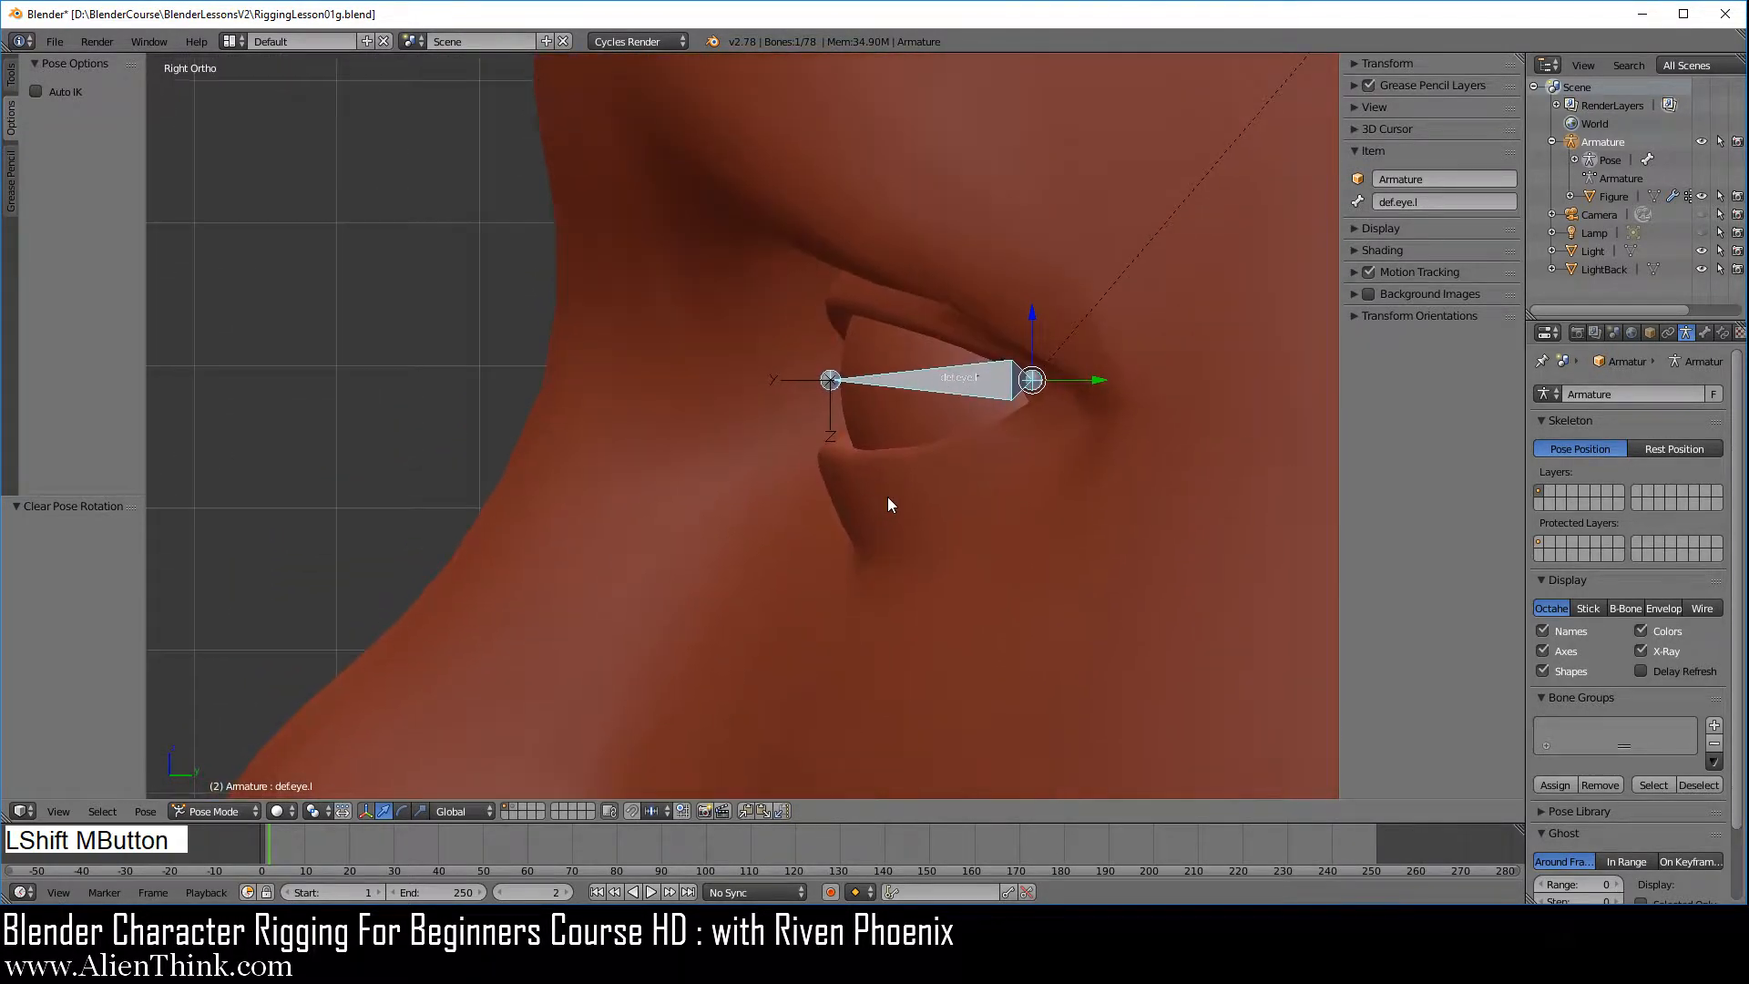
pyautogui.scroll(2, 893, 498)
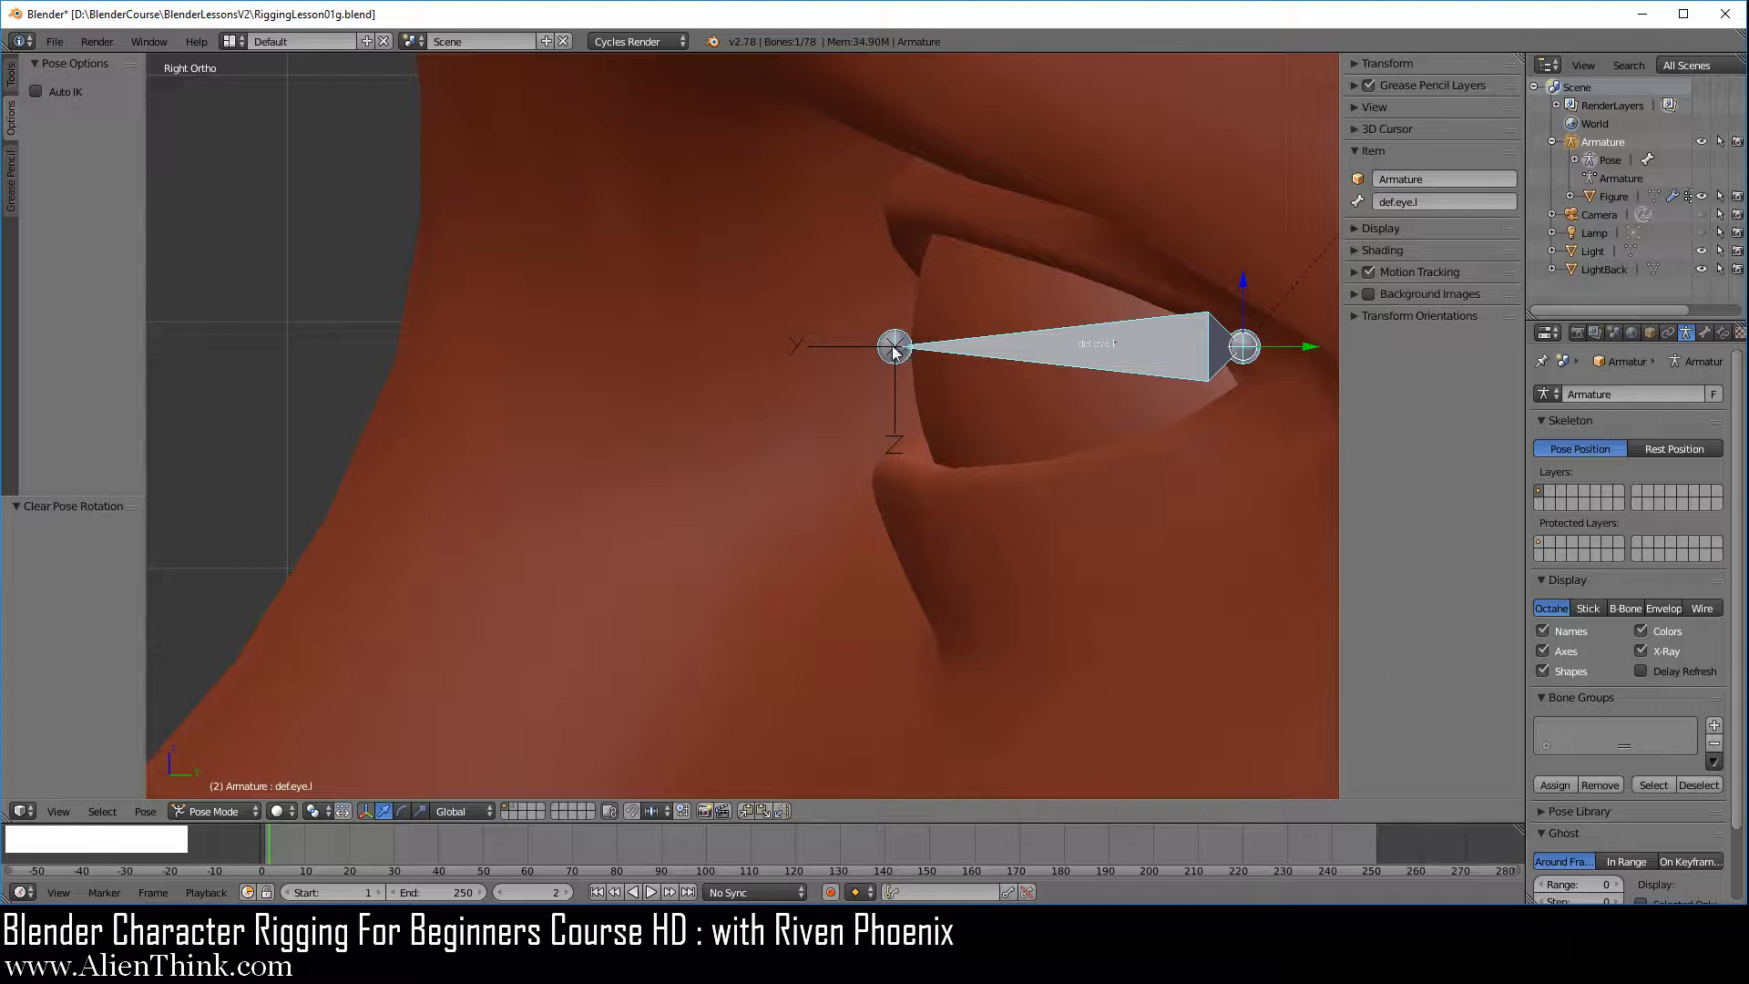
pyautogui.scroll(-2, 894, 348)
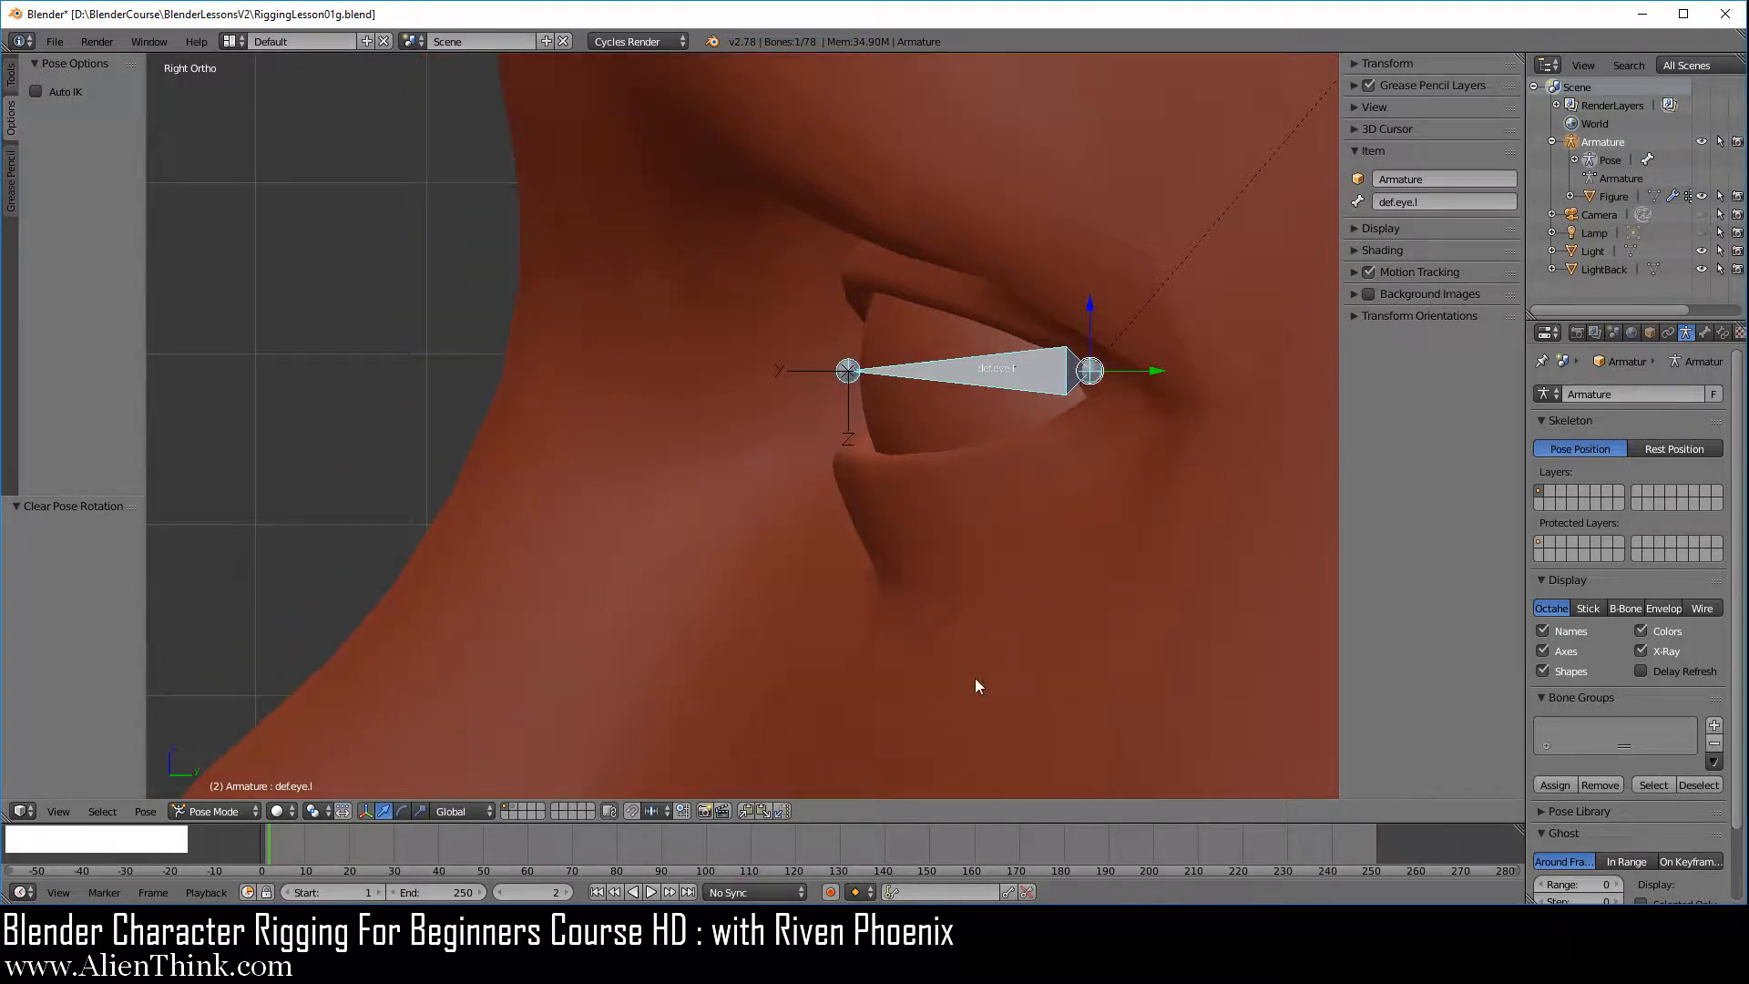
pyautogui.scroll(-3, 596, 429)
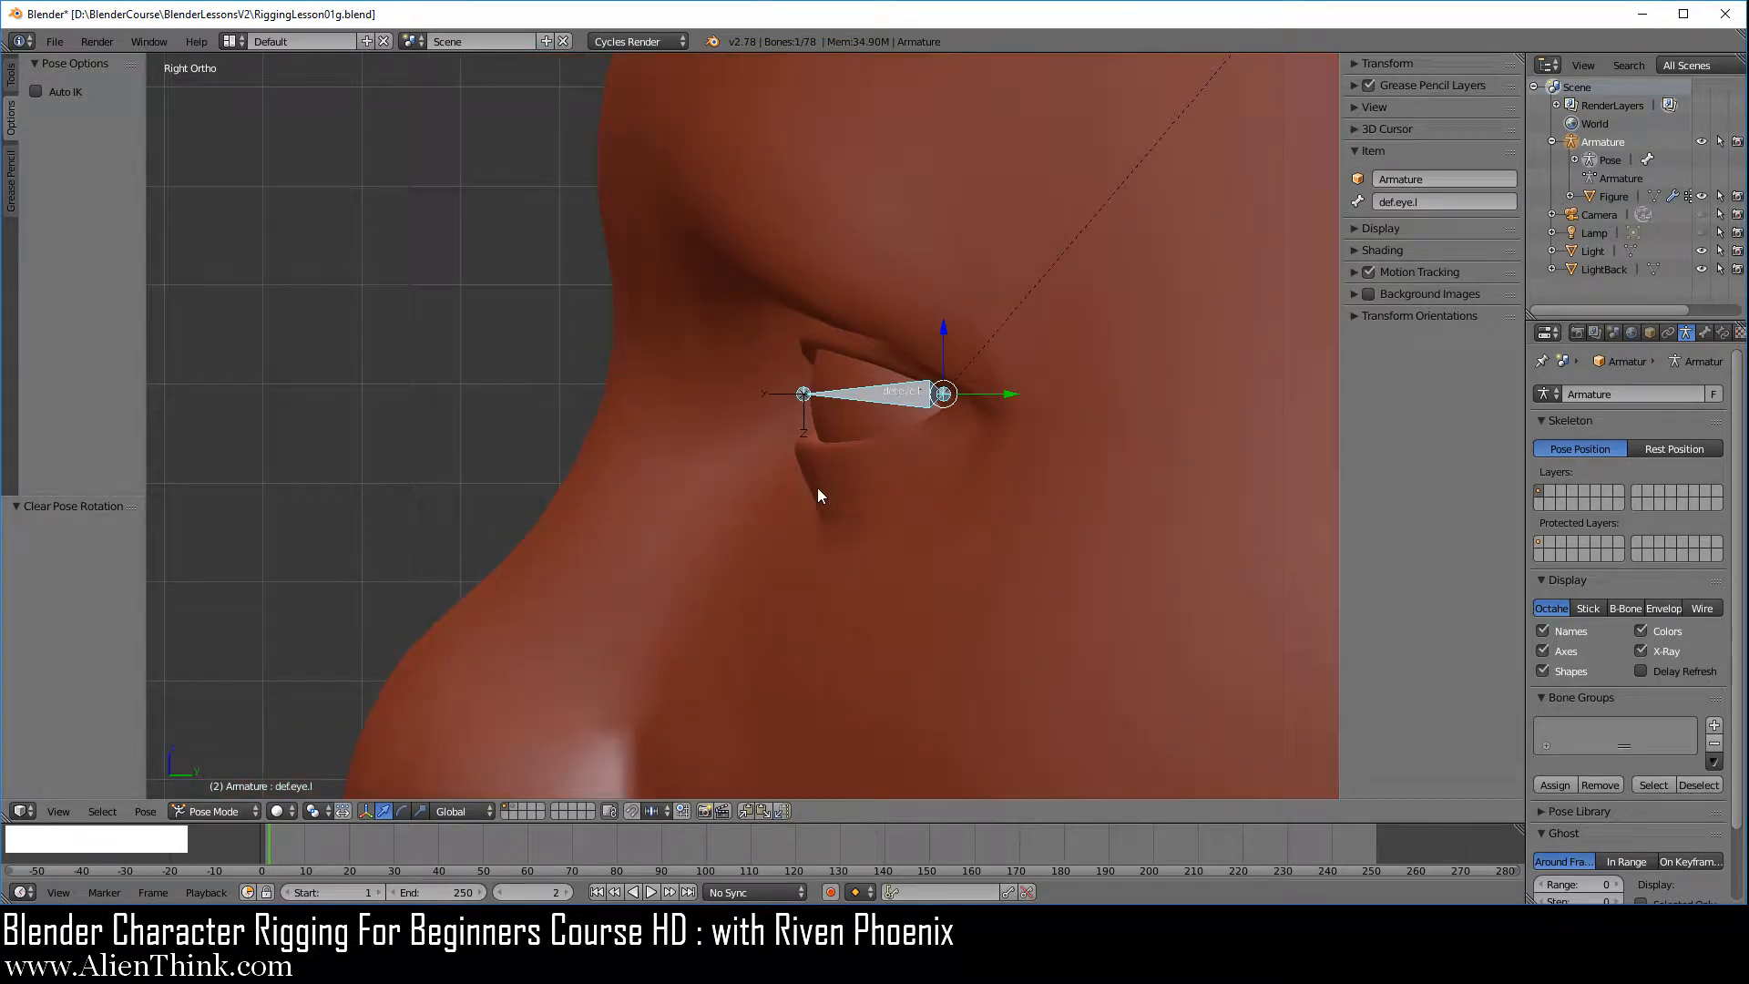
# - Rotate the def.eye.l bone slightly to check its influence on the surrounding face, and cancel the rotation
pyautogui.press('r')
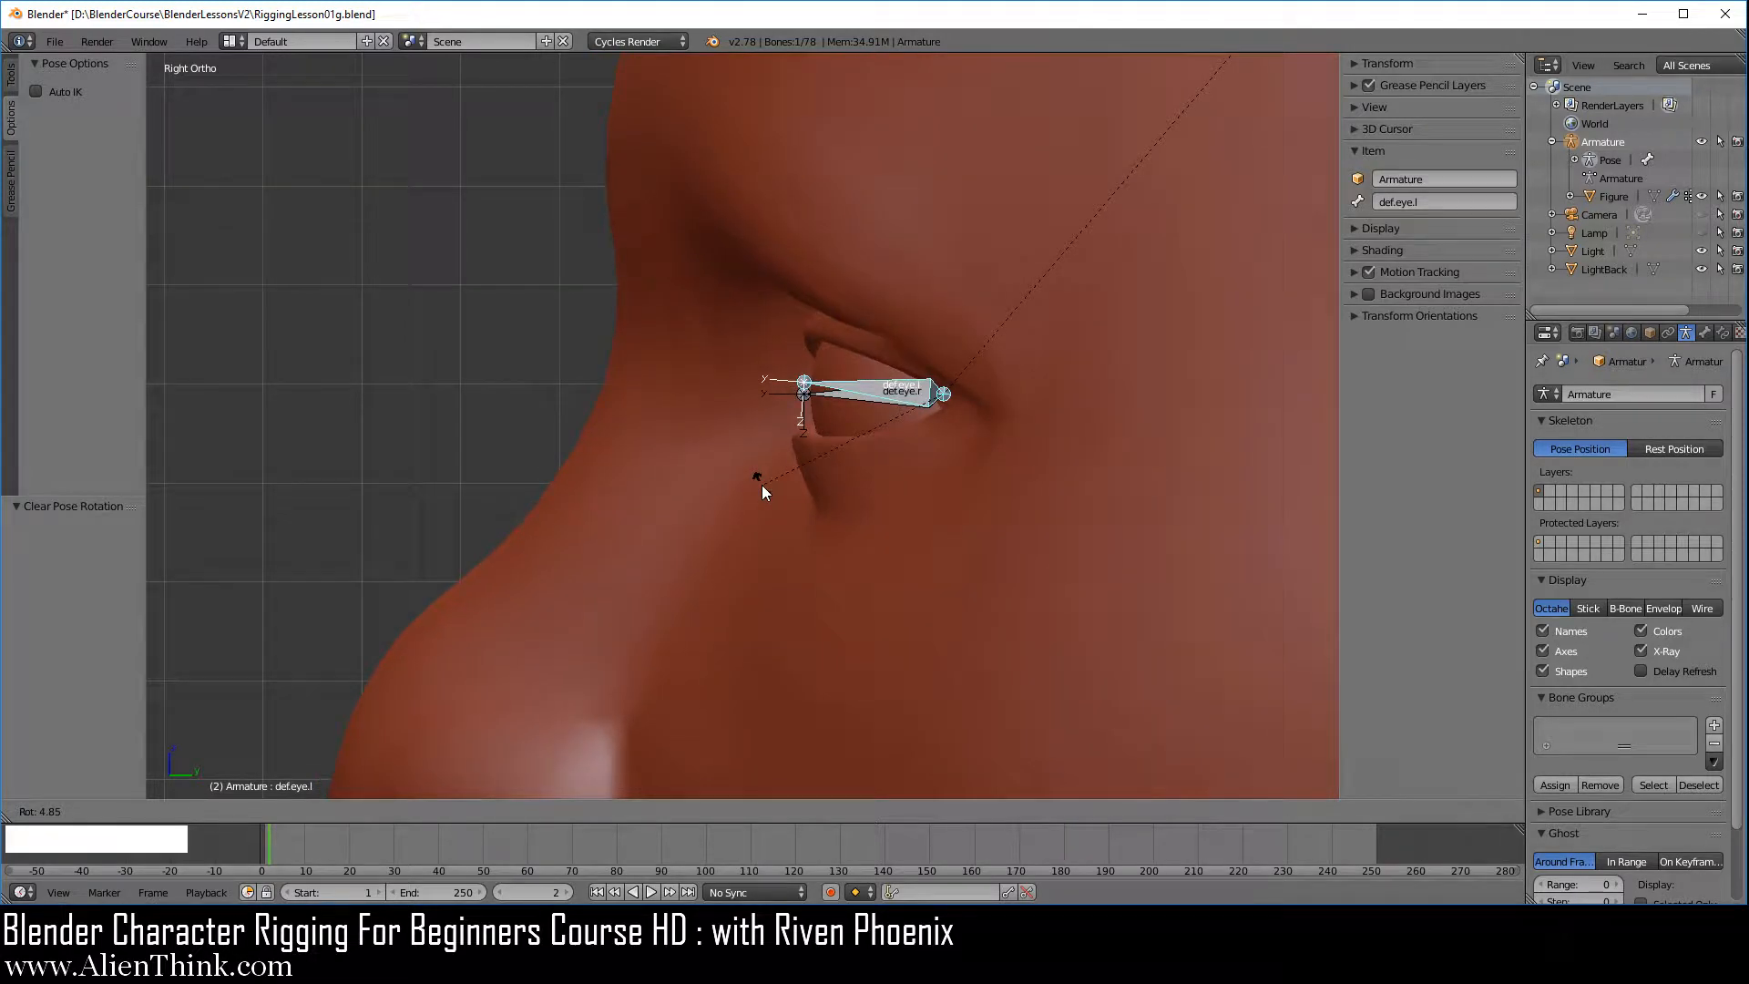
pyautogui.rightClick(761, 484)
pyautogui.scroll(3, 884, 507)
pyautogui.scroll(-7, 871, 542)
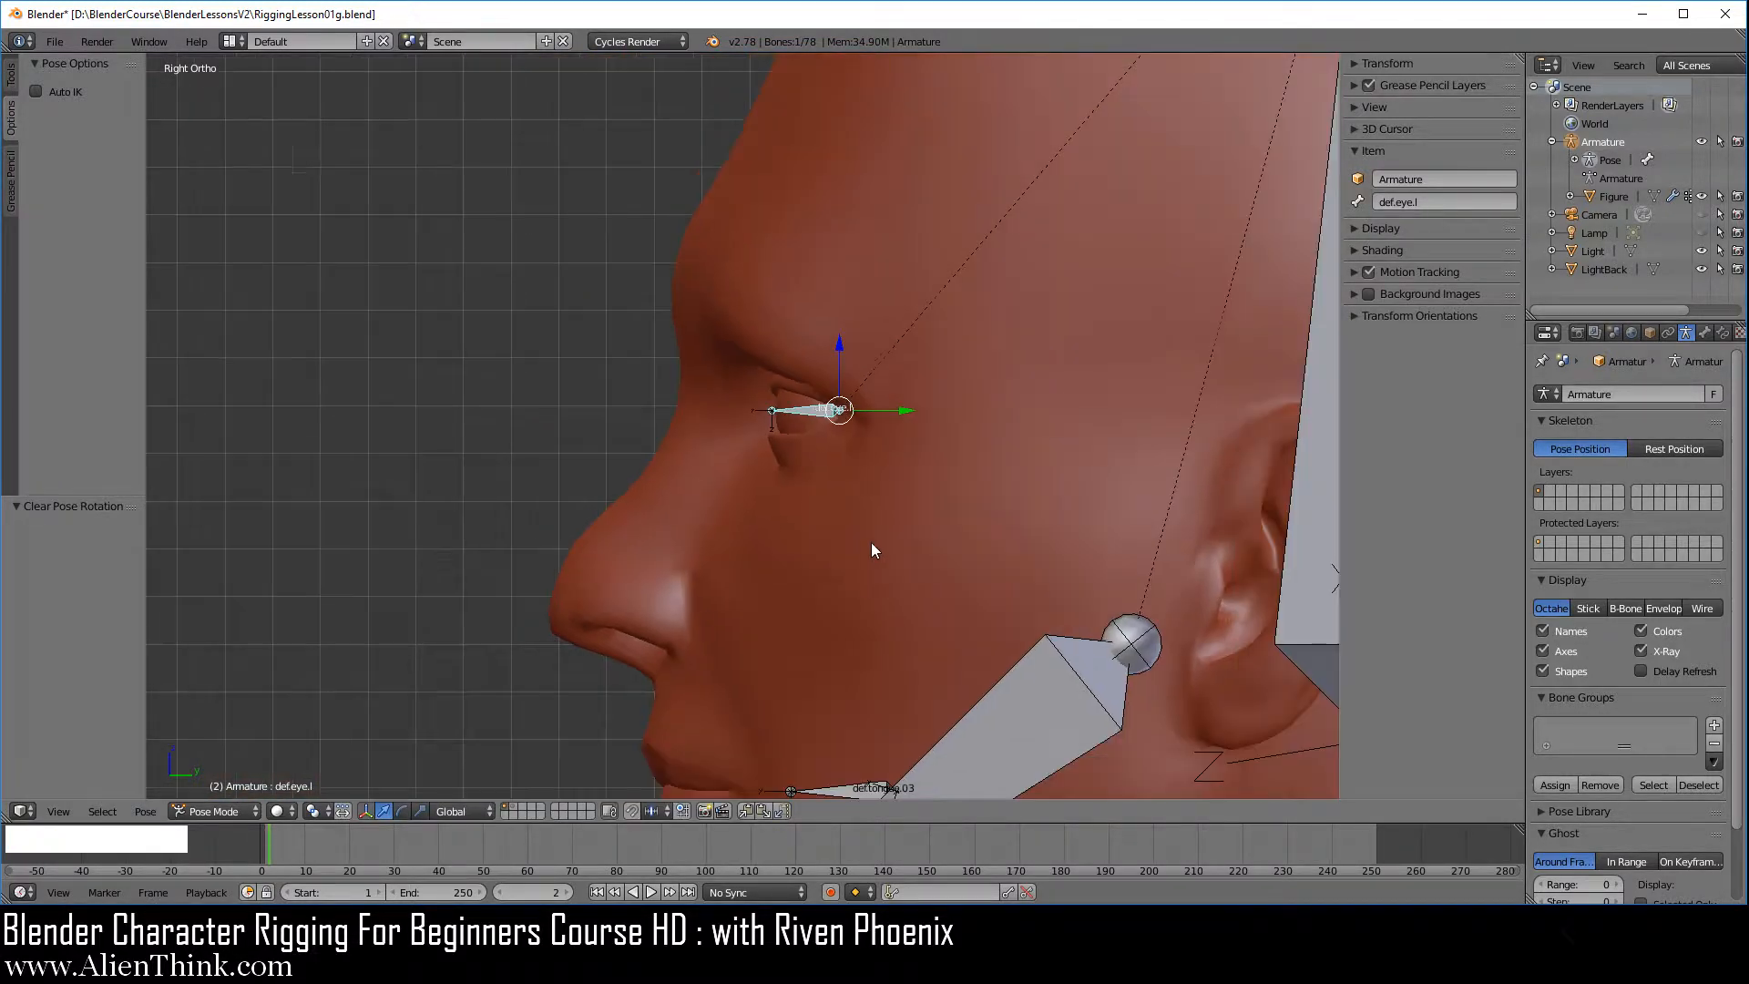
# - Rotate the def.chest.lower bone sideways in the front view to test the torso's deformation, and cancel the rotation
pyautogui.scroll(-3, 871, 542)
pyautogui.keyDown('shift'); pyautogui.moveTo(860, 581); pyautogui.dragTo(813, 364, button='middle'); pyautogui.keyUp('shift')
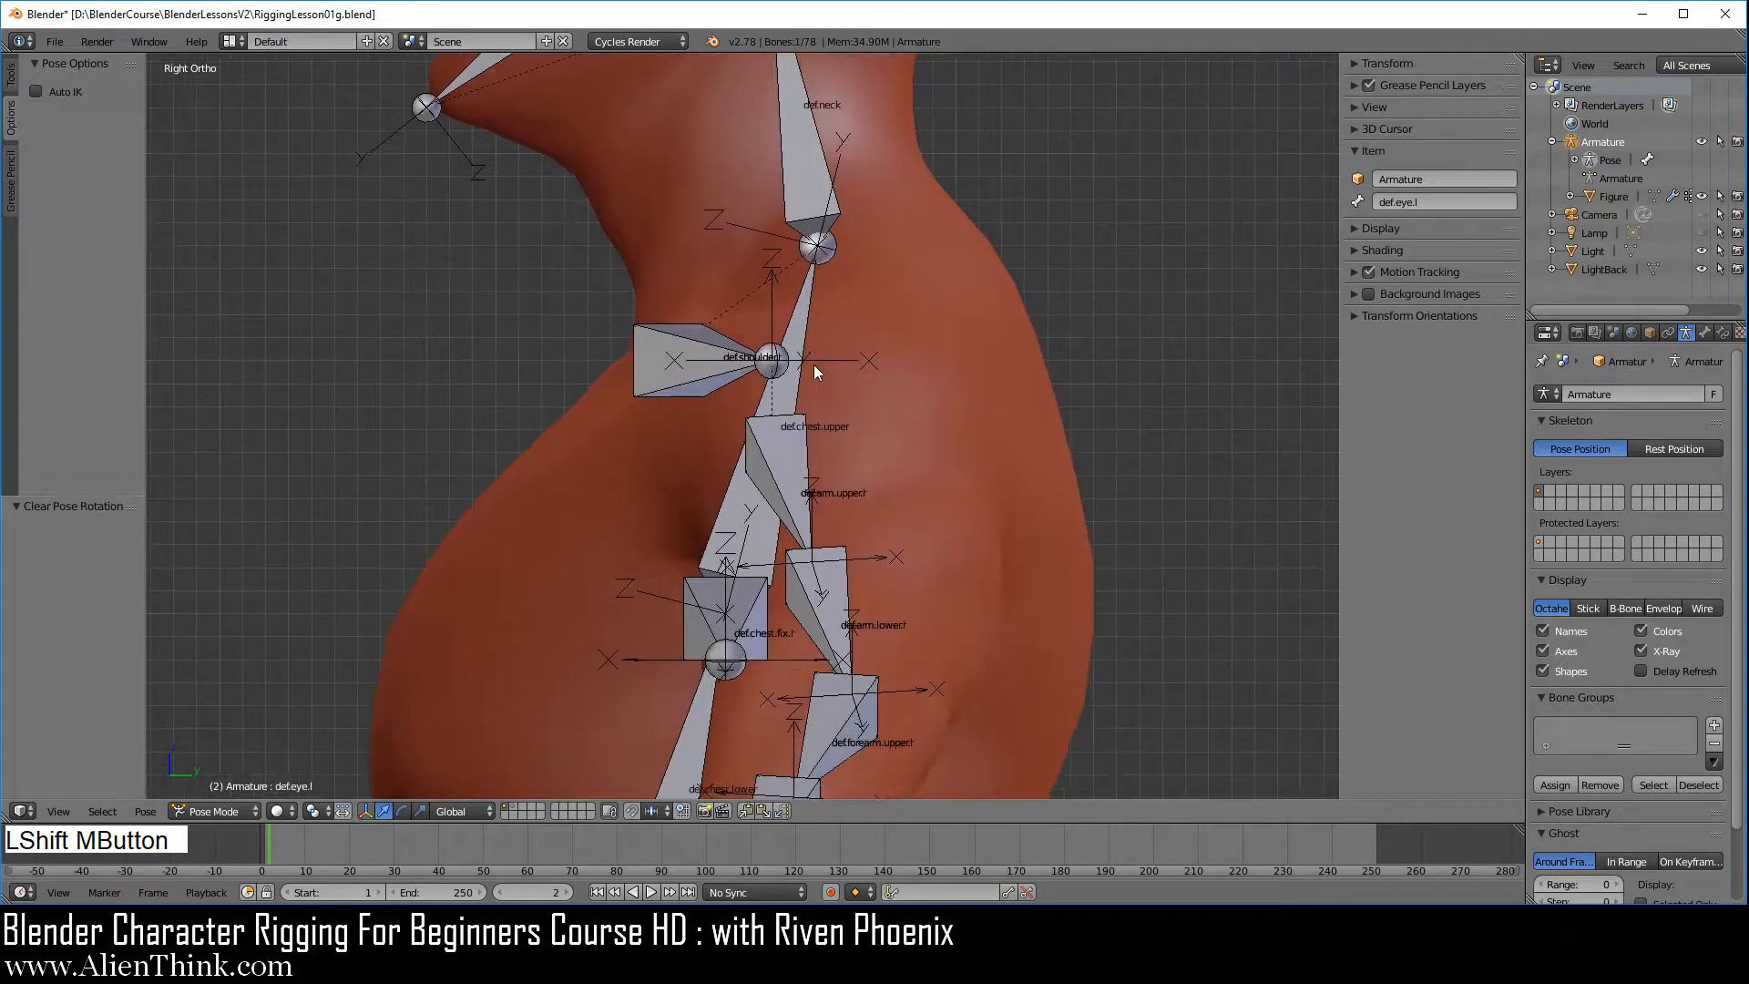
pyautogui.scroll(-4, 838, 506)
pyautogui.press('1')
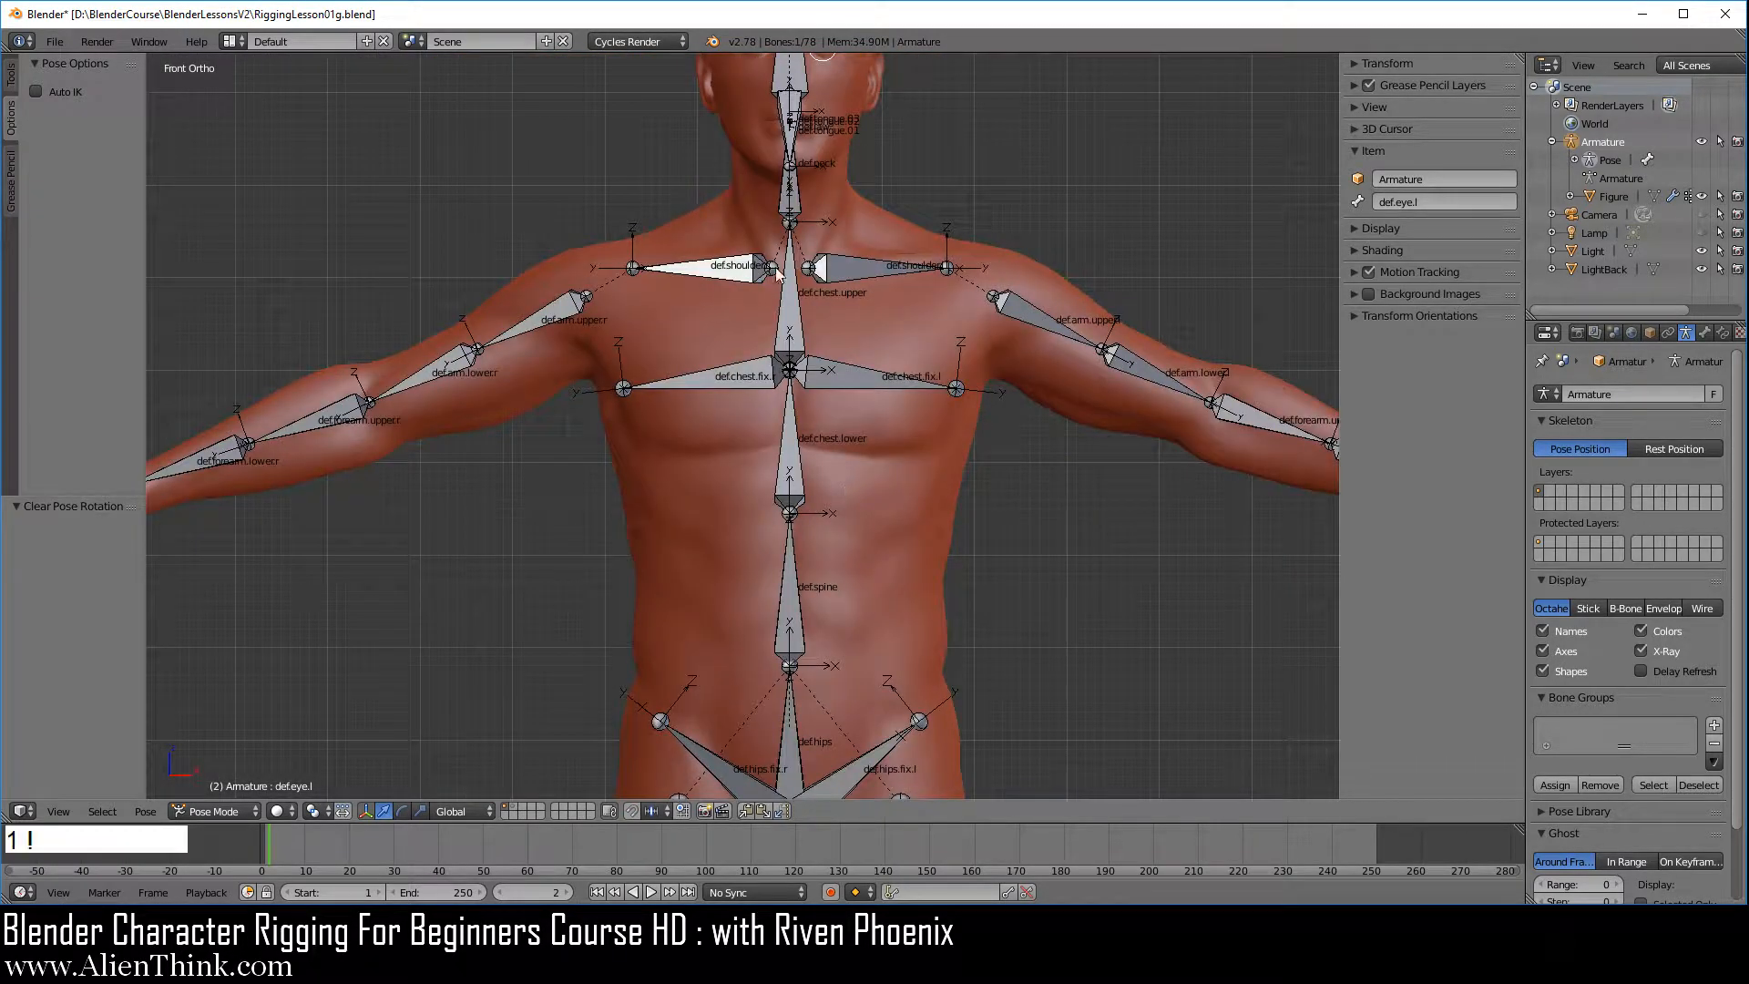
pyautogui.keyDown('shift'); pyautogui.moveTo(1007, 395); pyautogui.dragTo(1041, 282, button='middle'); pyautogui.keyUp('shift')
pyautogui.rightClick(845, 397)
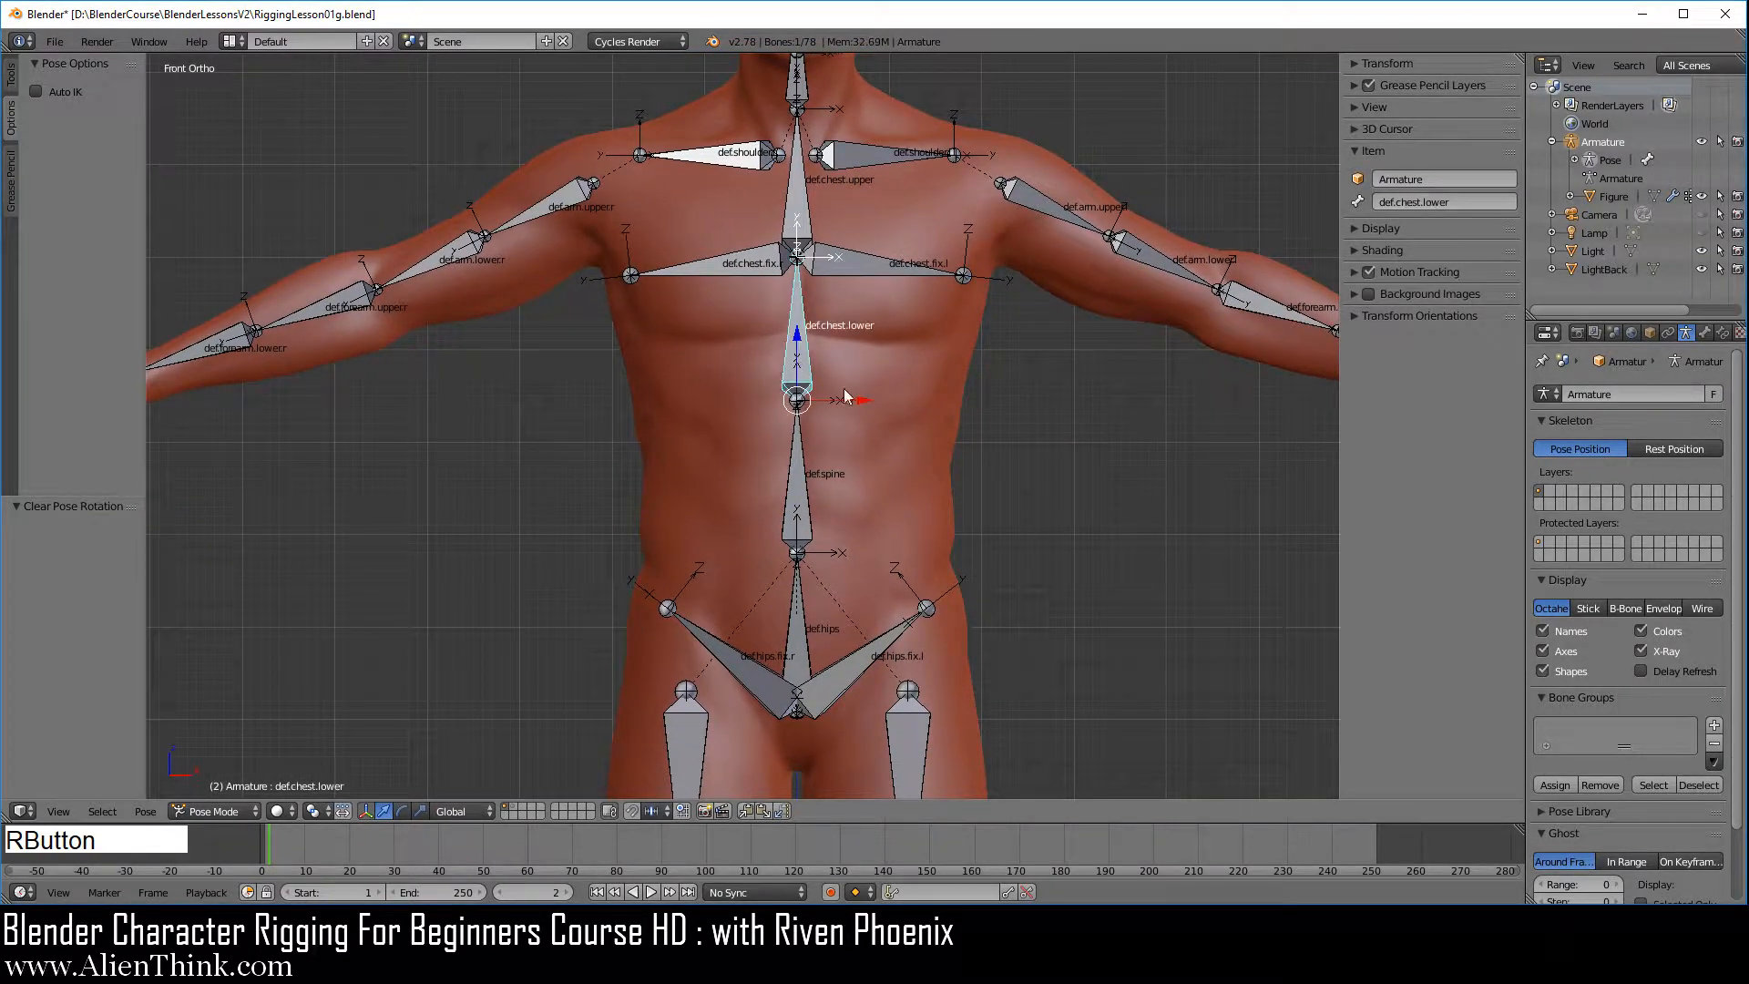
pyautogui.press('r')
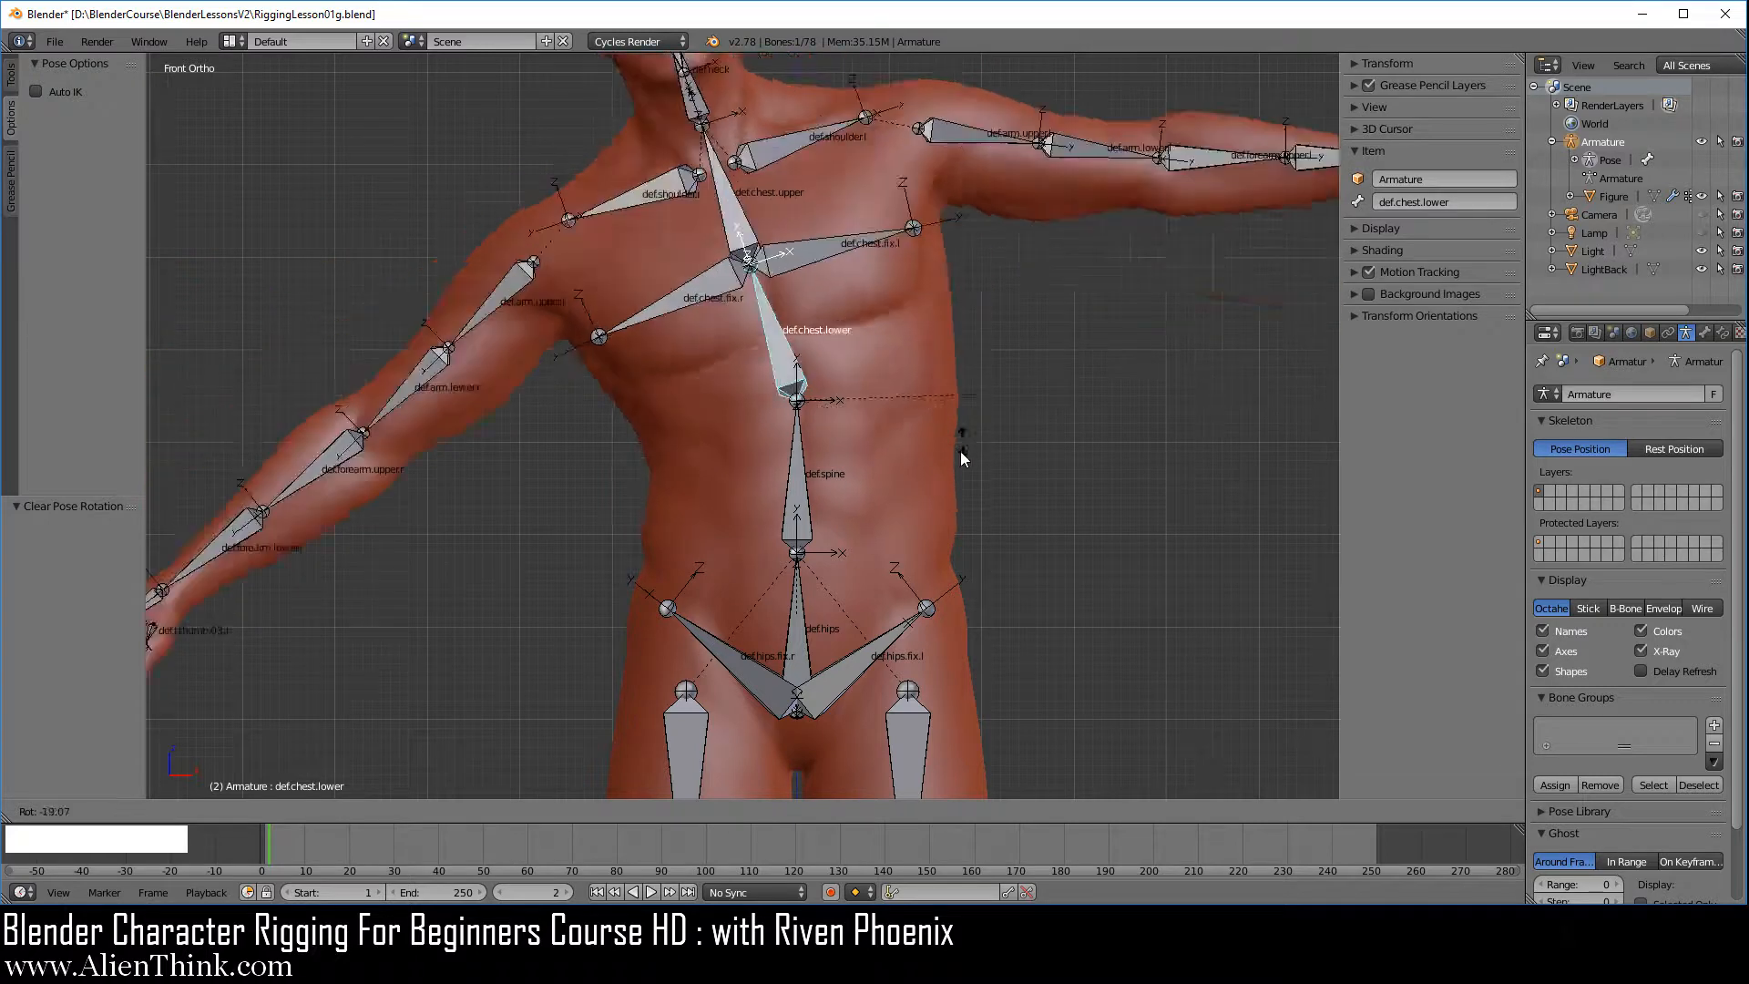
pyautogui.rightClick(964, 439)
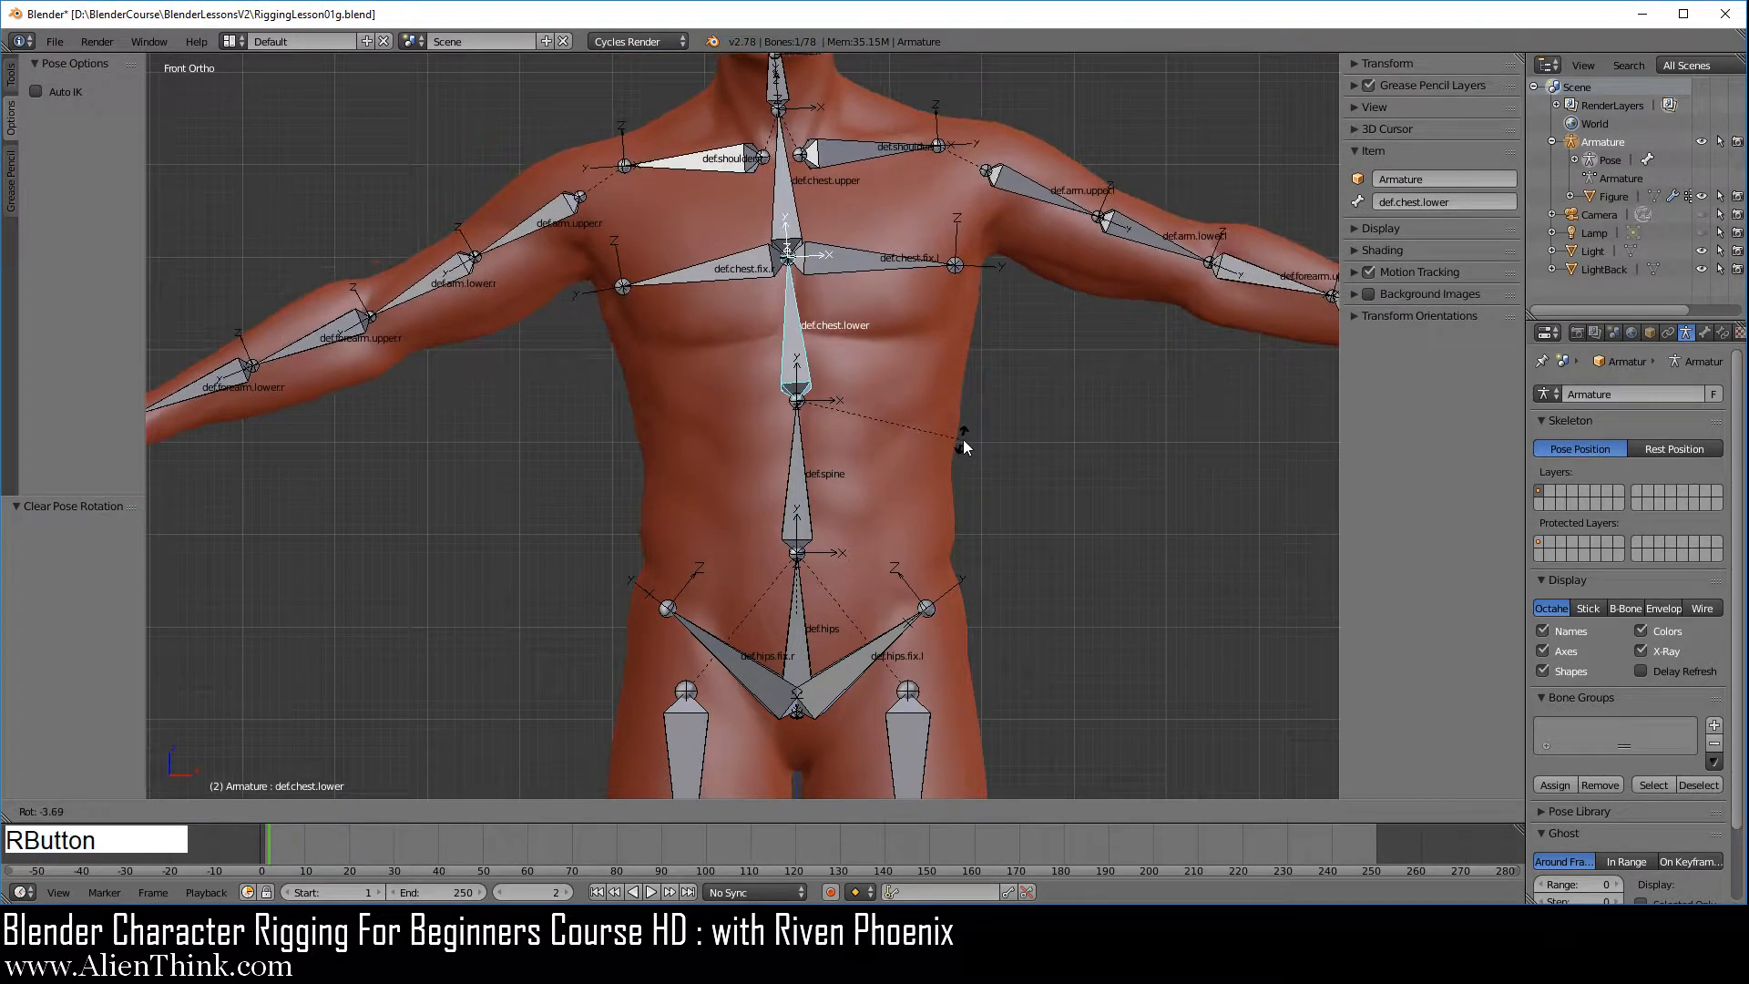
# - Rotate the def.spine bone sideways in the front view to test the waist's deformation, and cancel the rotation
pyautogui.rightClick(803, 476)
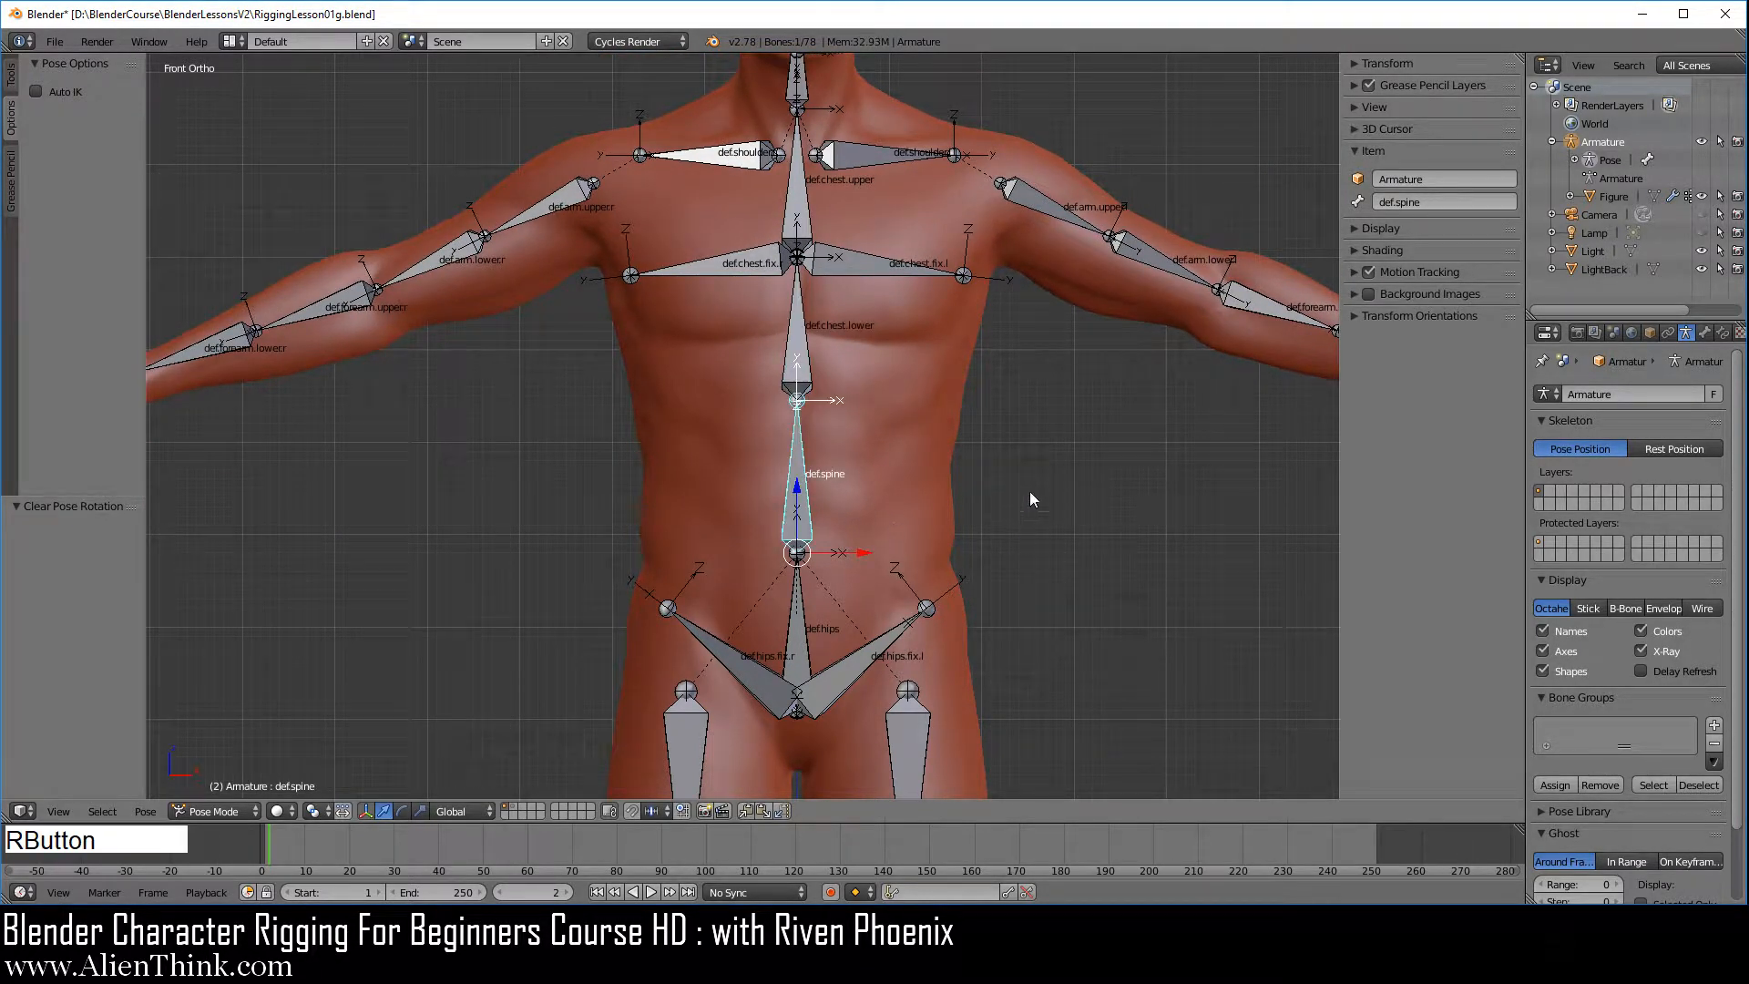
pyautogui.press('r')
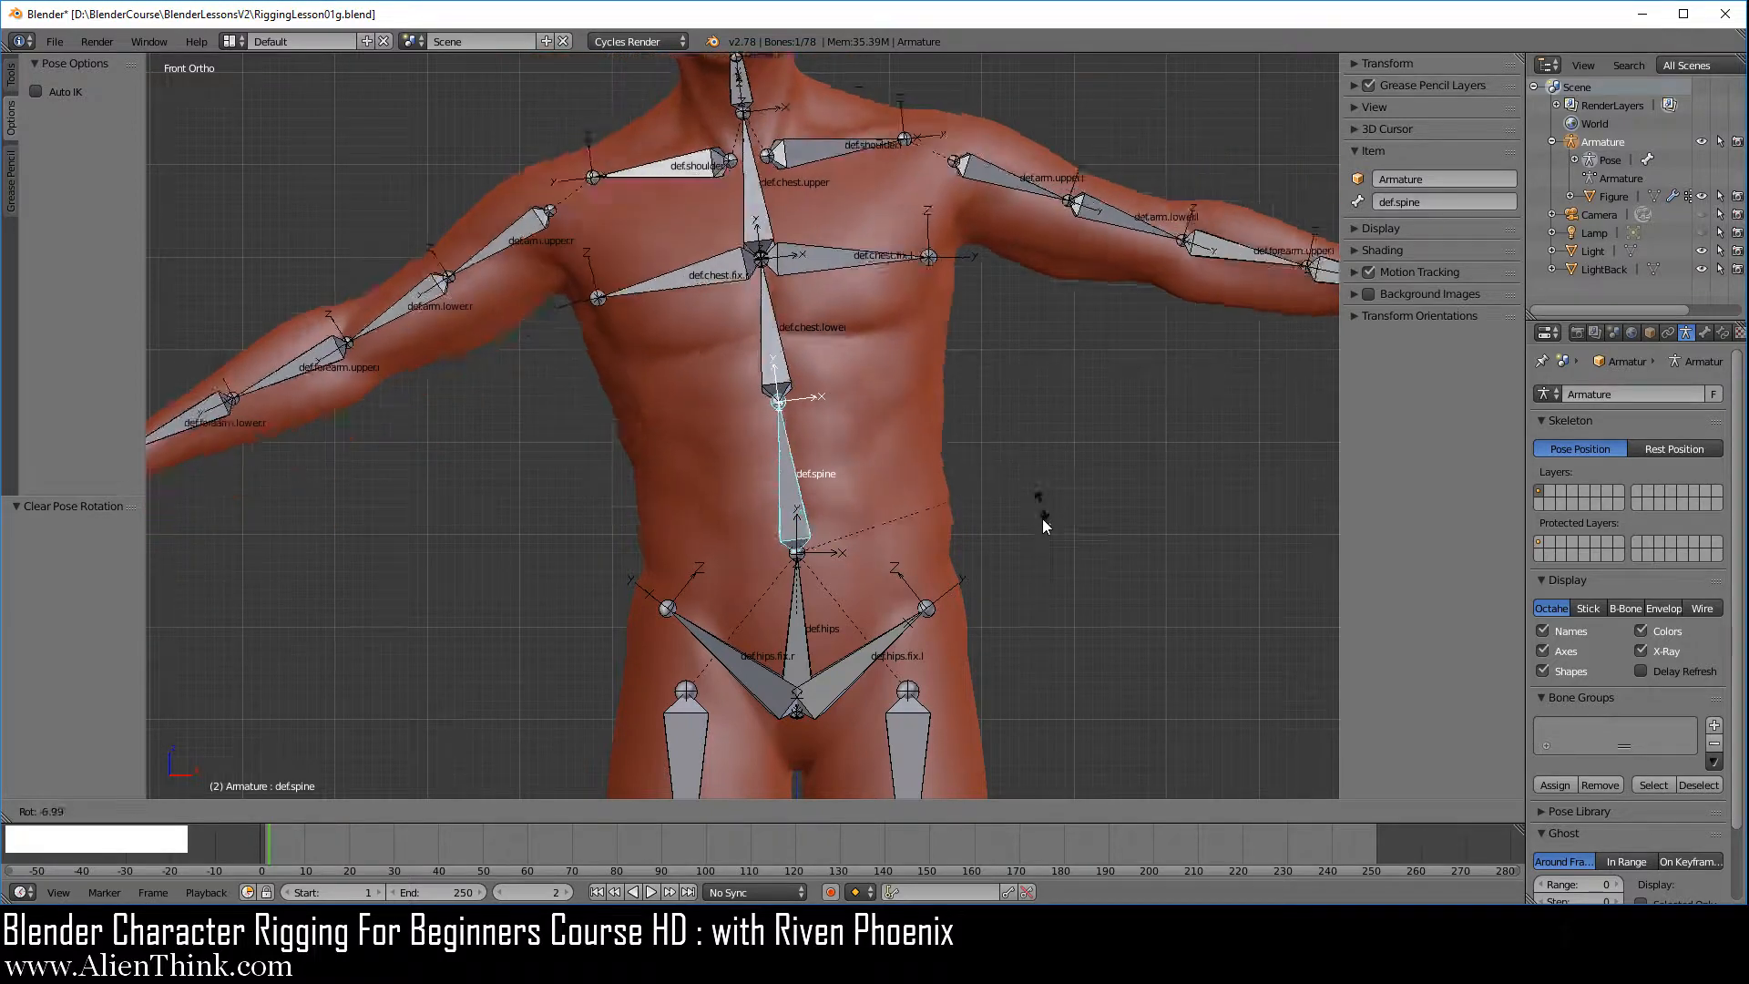
pyautogui.rightClick(998, 512)
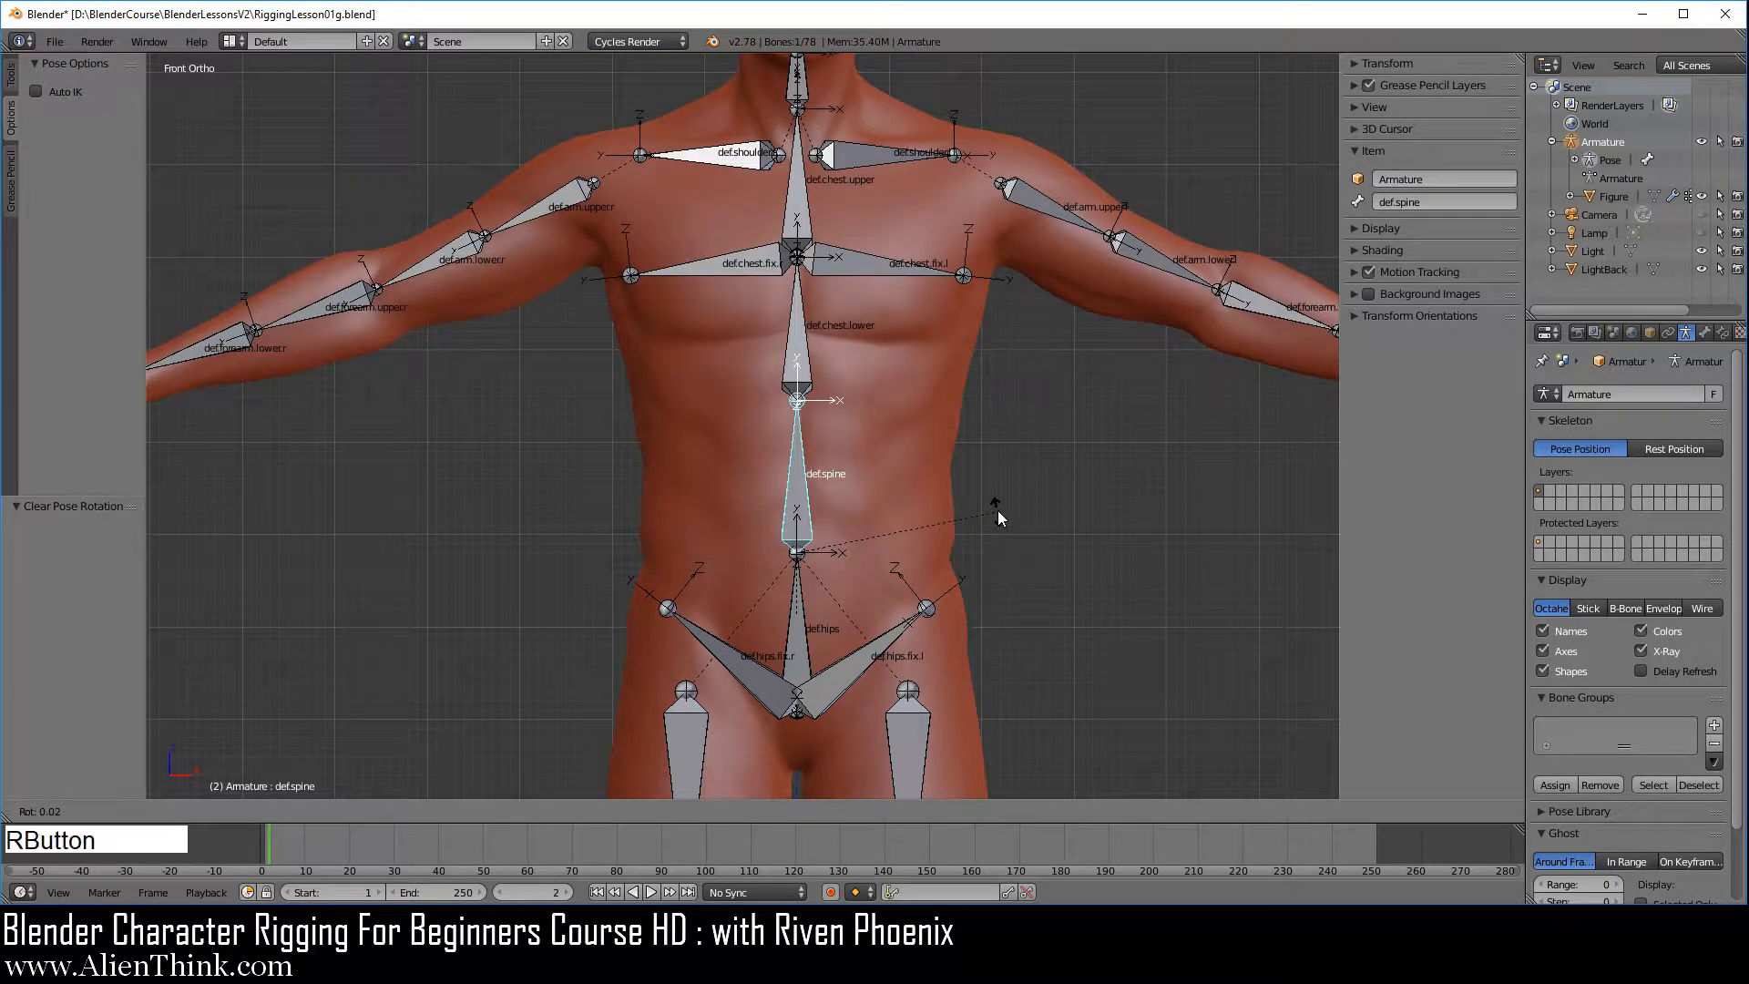
# - Test the hip's deformation by rotating def.thigh.upper.l in the front view and again in the side view, cancelling both rotations
pyautogui.keyDown('shift'); pyautogui.moveTo(943, 625); pyautogui.dragTo(907, 237, button='middle'); pyautogui.keyUp('shift')
pyautogui.rightClick(875, 434)
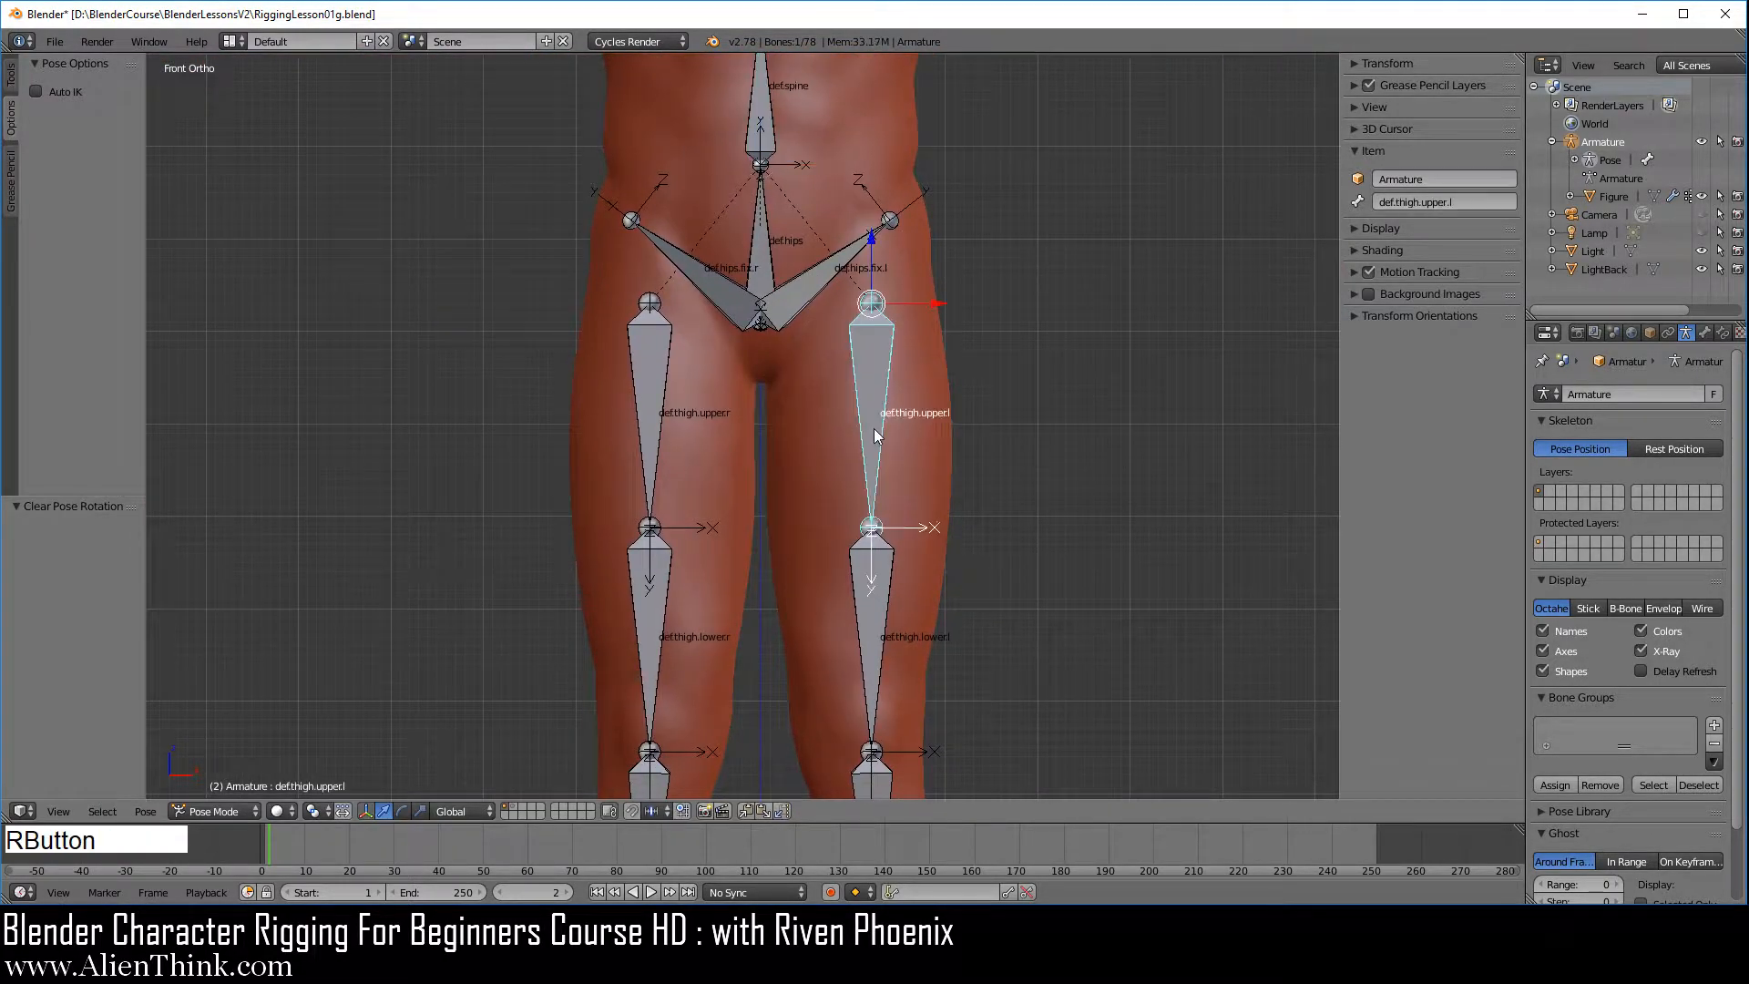
pyautogui.press('r')
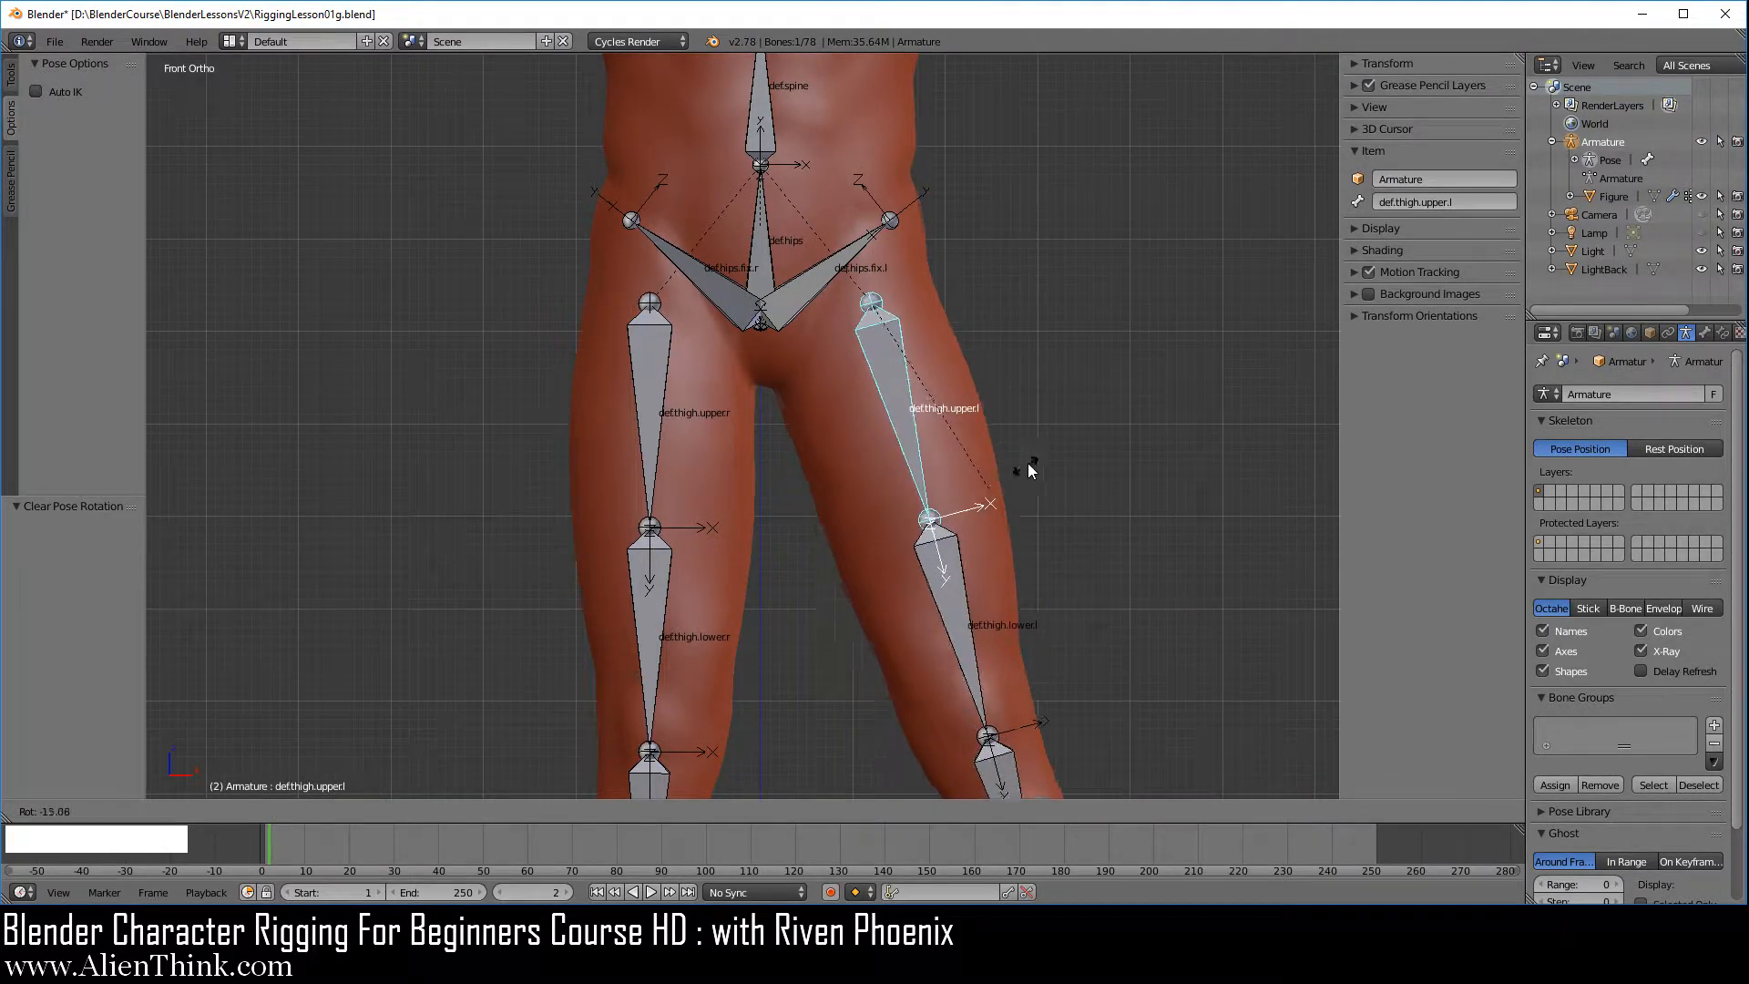
pyautogui.rightClick(1021, 478)
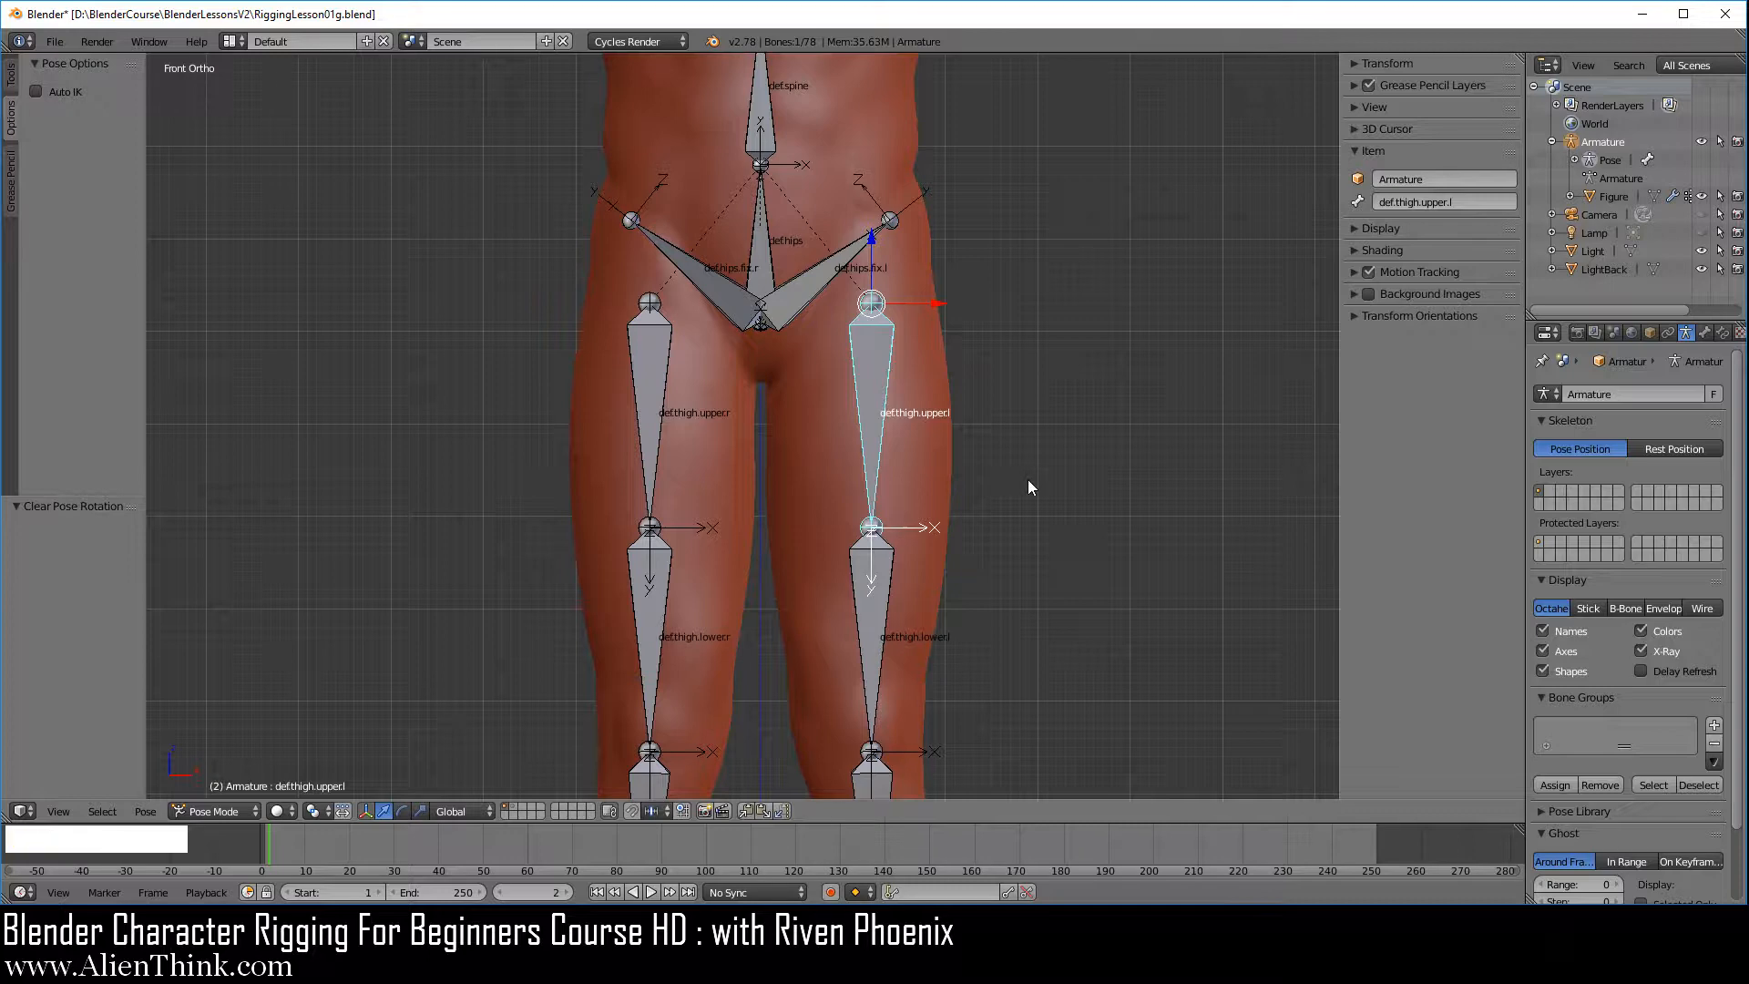
pyautogui.press('KP_3')
pyautogui.press('r')
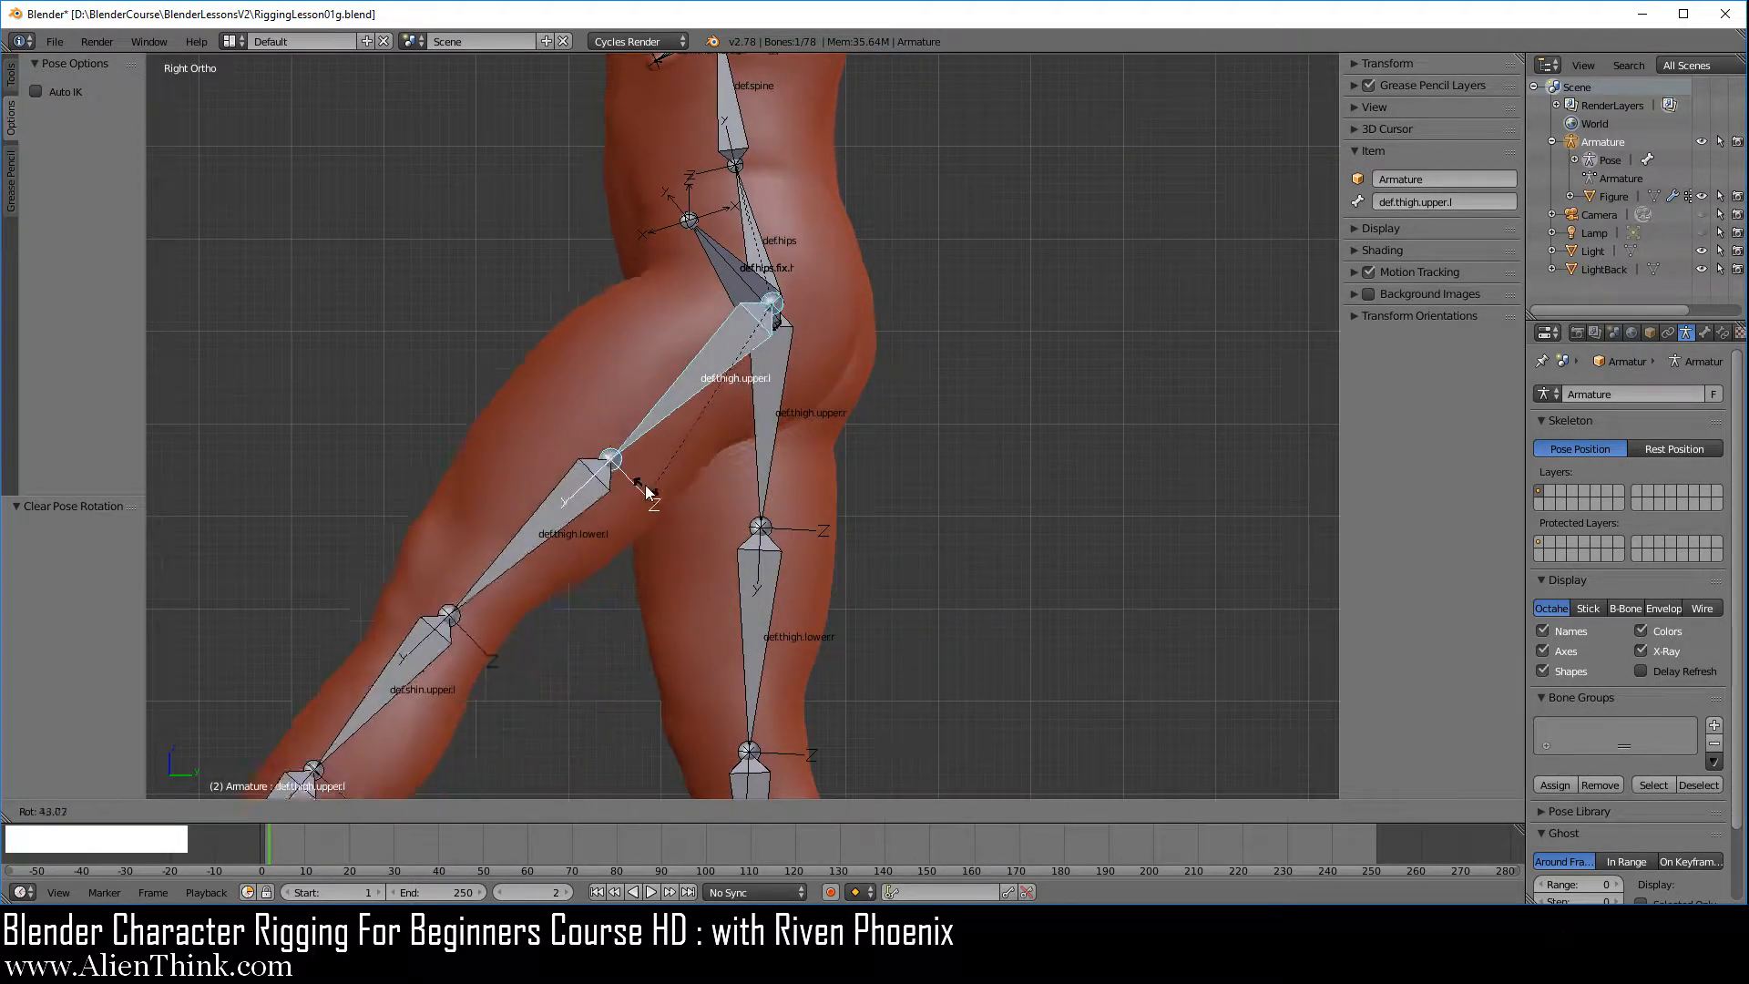
pyautogui.rightClick(960, 486)
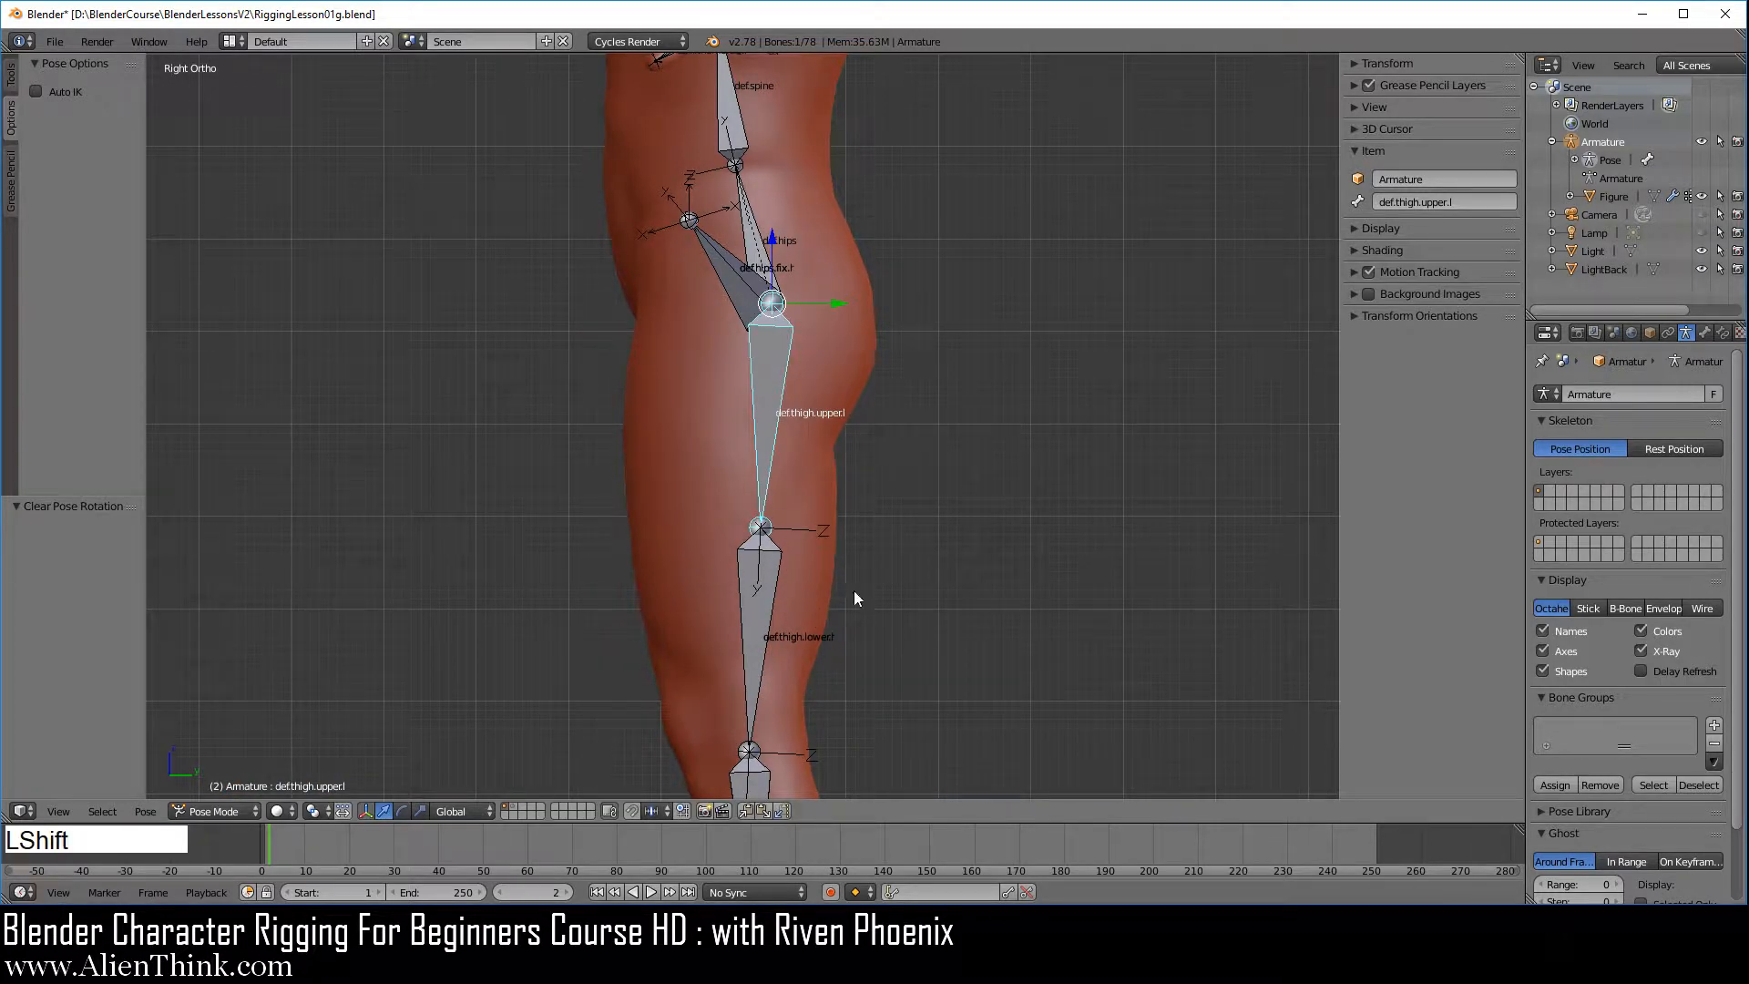
# - Bend the left knee backward by rotating the def.shin.upper.l bone about -72 degrees in the side view
pyautogui.keyDown('shift'); pyautogui.moveTo(854, 590); pyautogui.dragTo(864, 334, button='middle'); pyautogui.keyUp('shift')
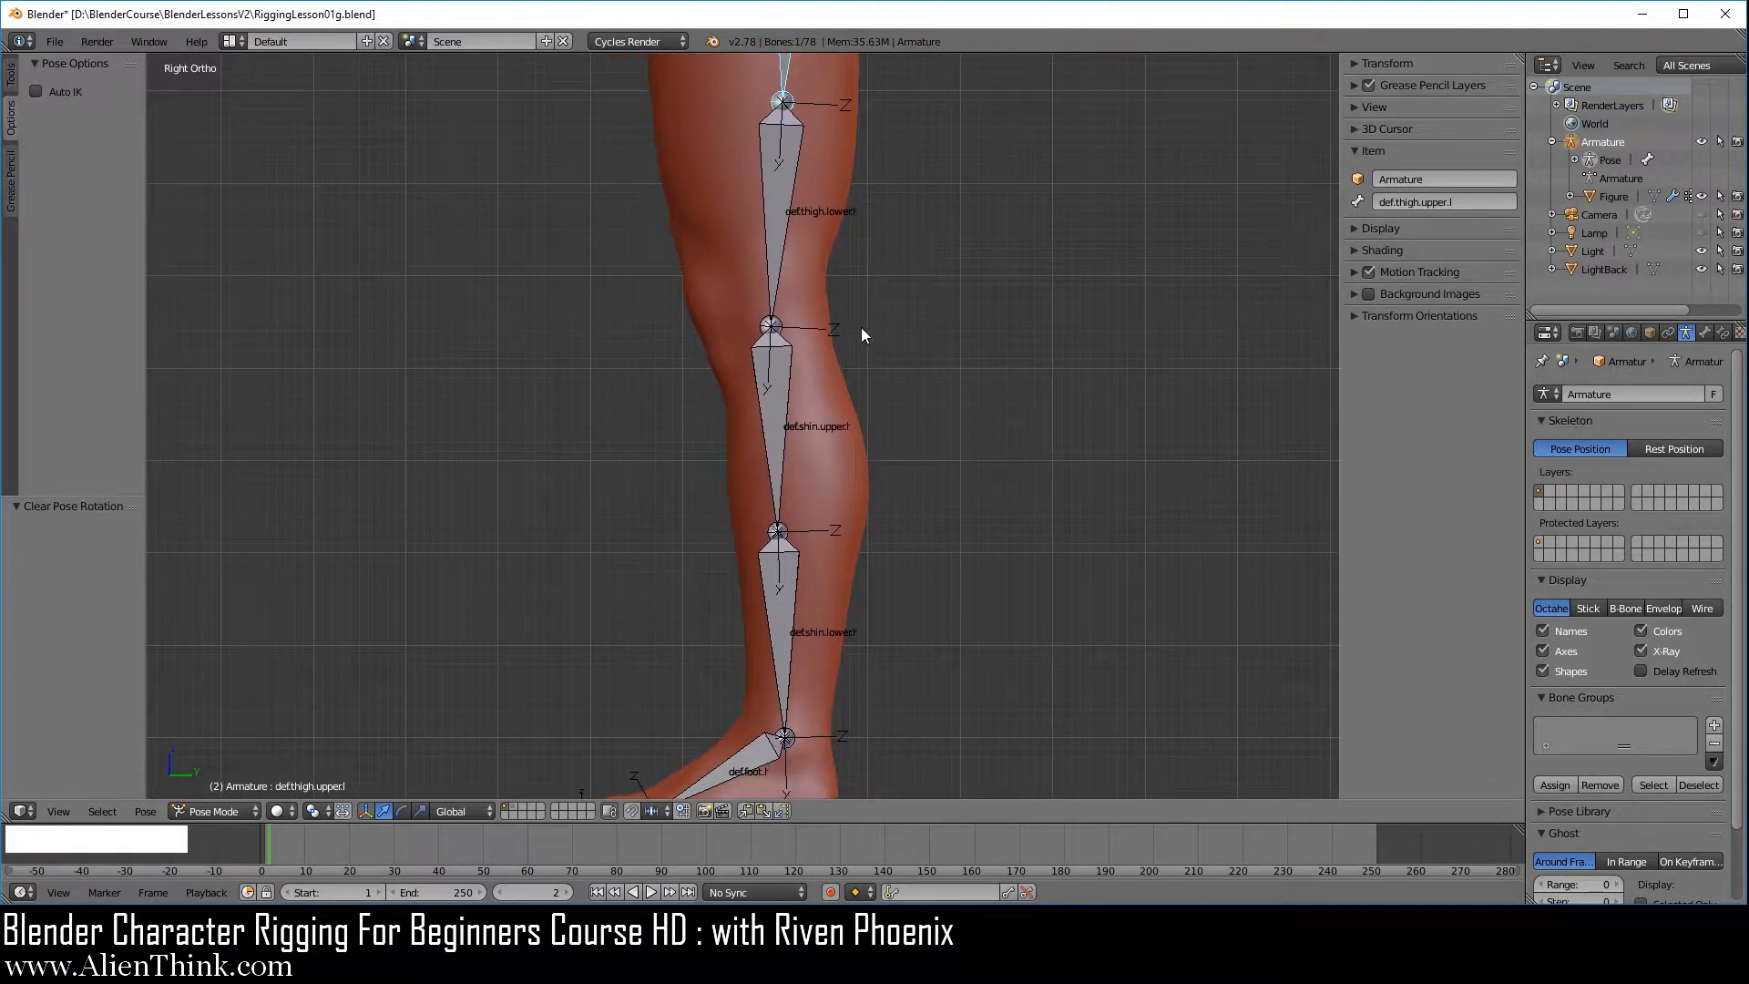
pyautogui.rightClick(775, 410)
pyautogui.press('r')
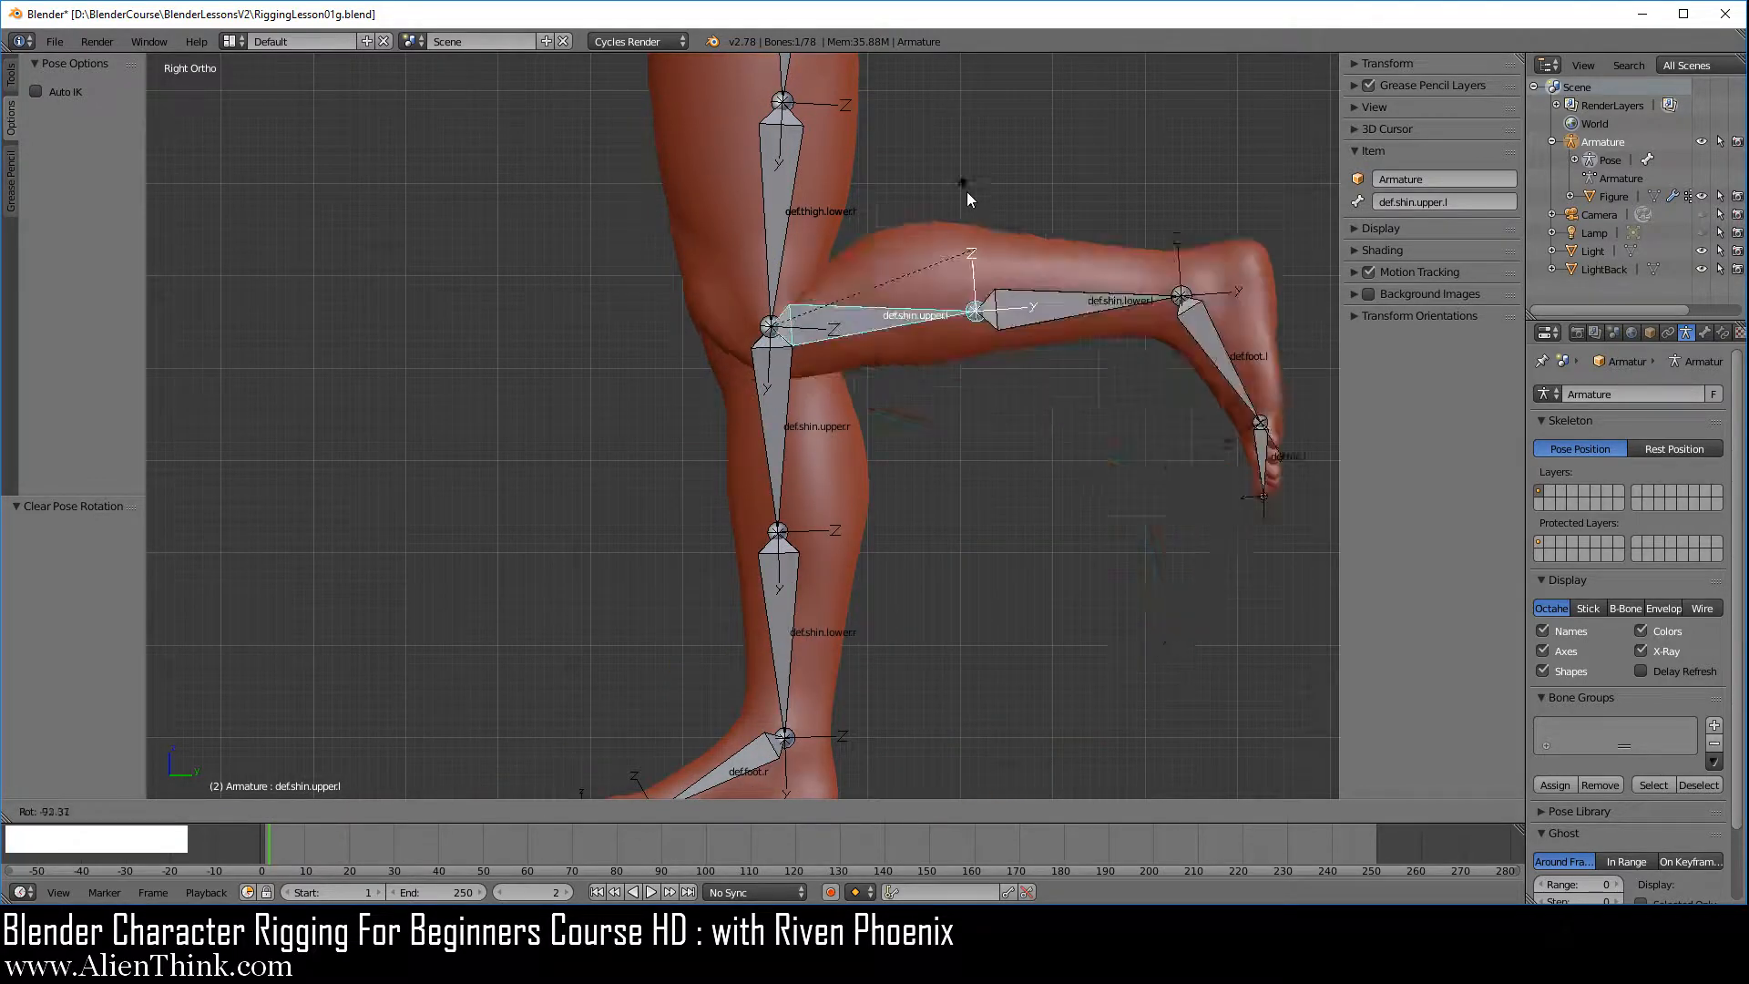
pyautogui.click(968, 337)
# - Test the raised foot's deformation by rotating def.foot.l and then def.toe.l in the side view, cancelling both rotations
pyautogui.keyDown('shift'); pyautogui.moveTo(968, 337); pyautogui.dragTo(690, 388, button='middle'); pyautogui.keyUp('shift')
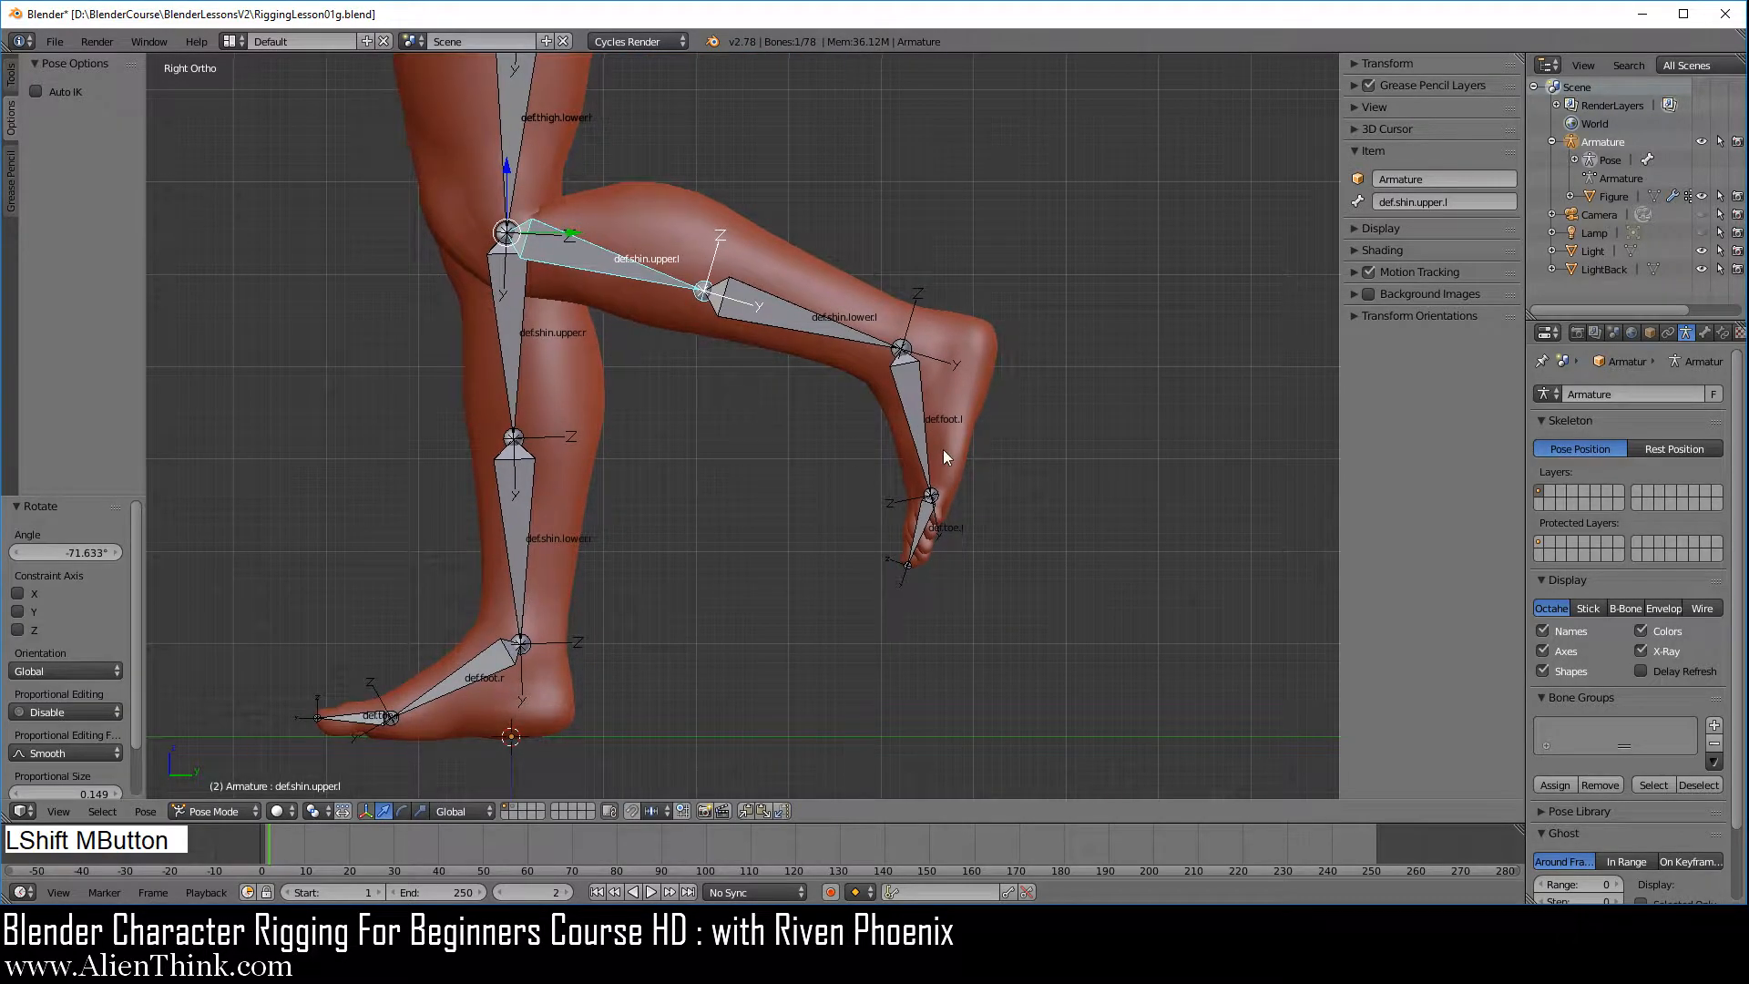
pyautogui.rightClick(920, 401)
pyautogui.press('r')
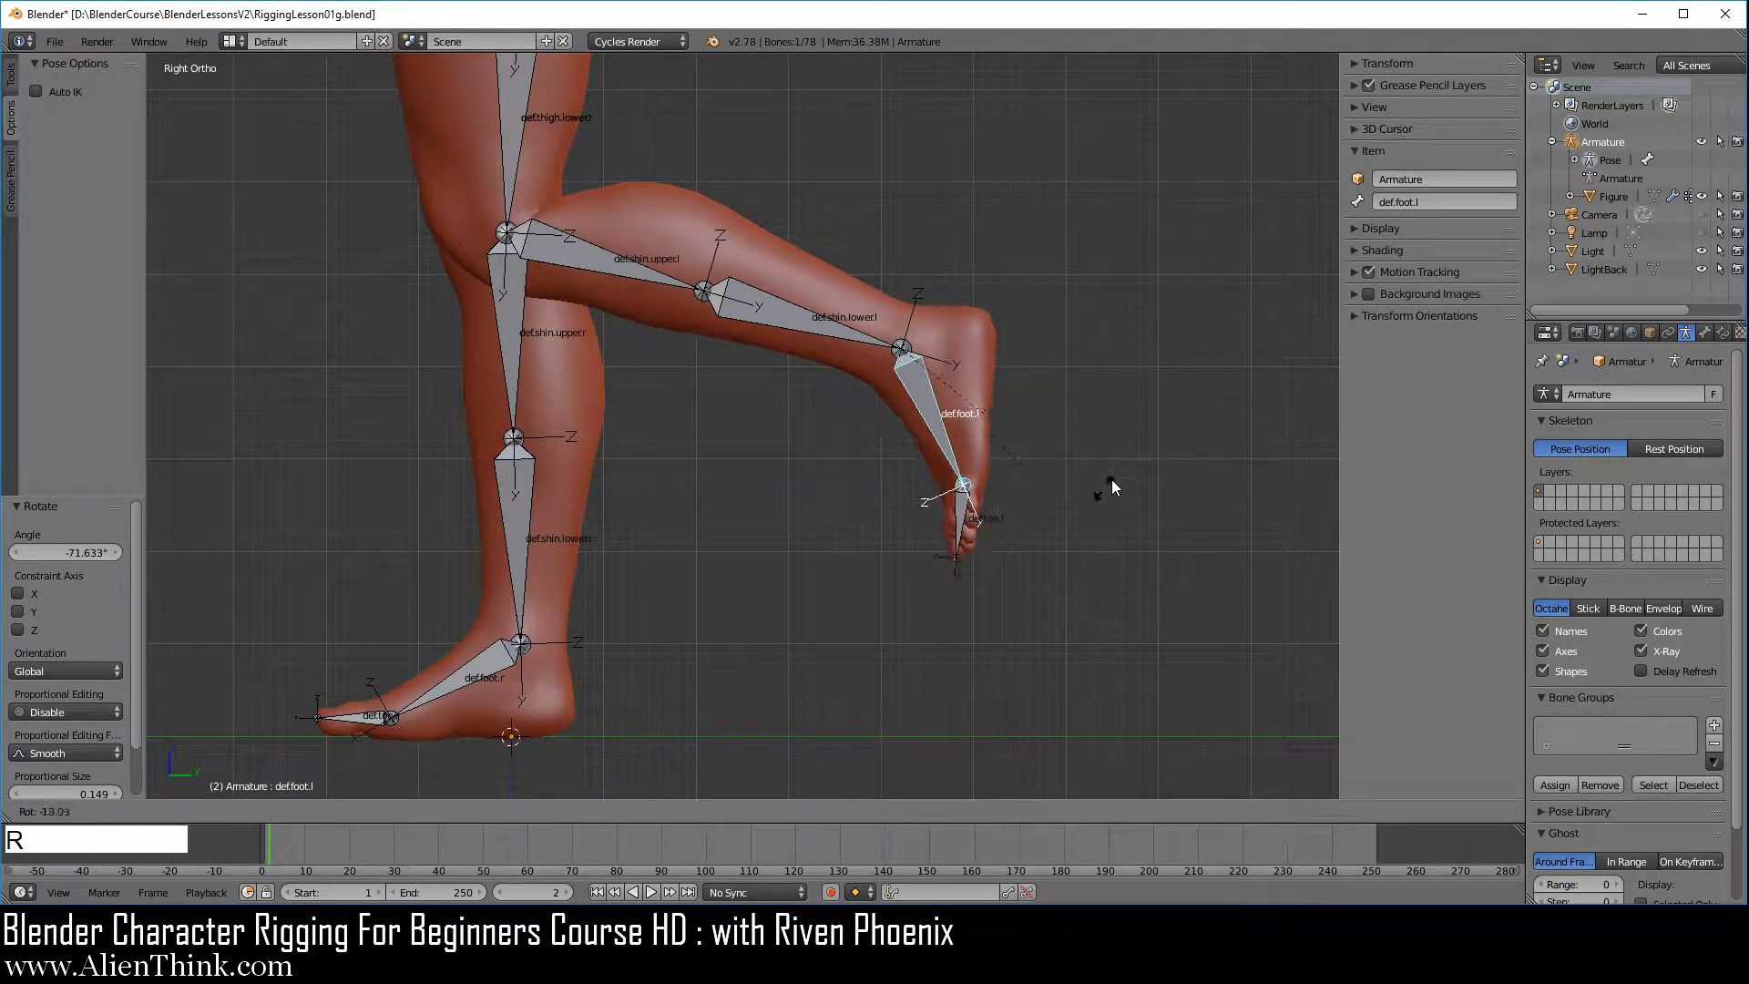
pyautogui.rightClick(1029, 435)
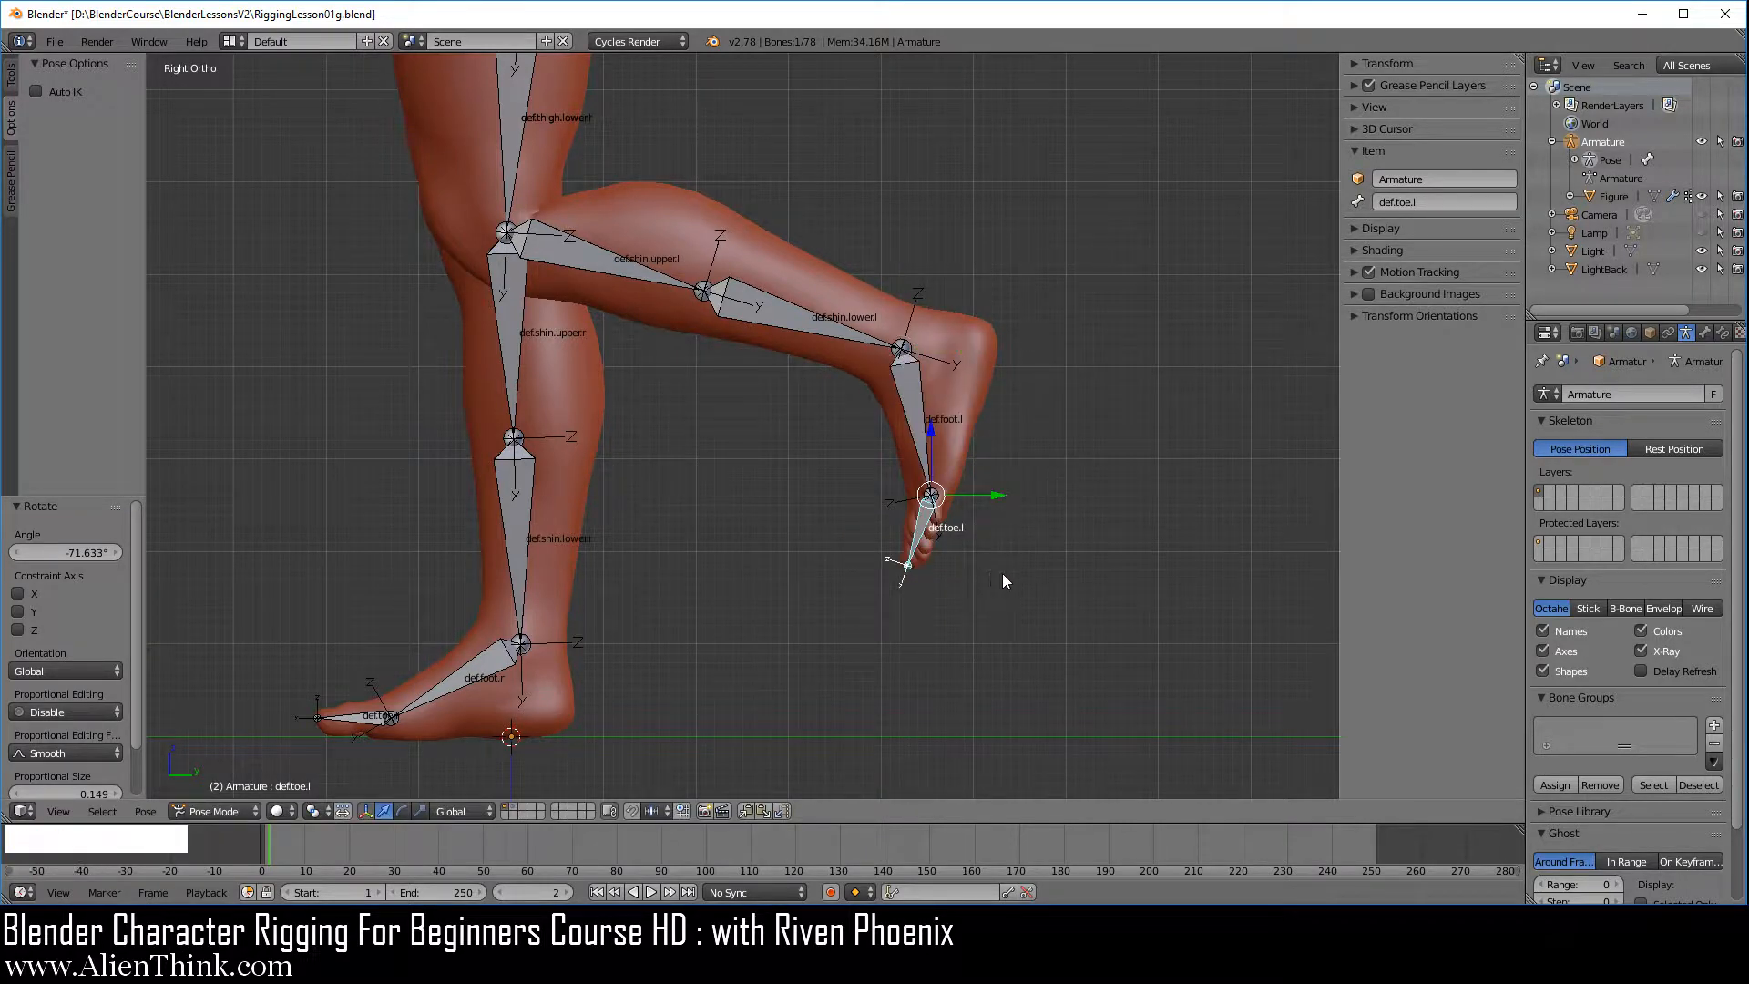
pyautogui.press('r')
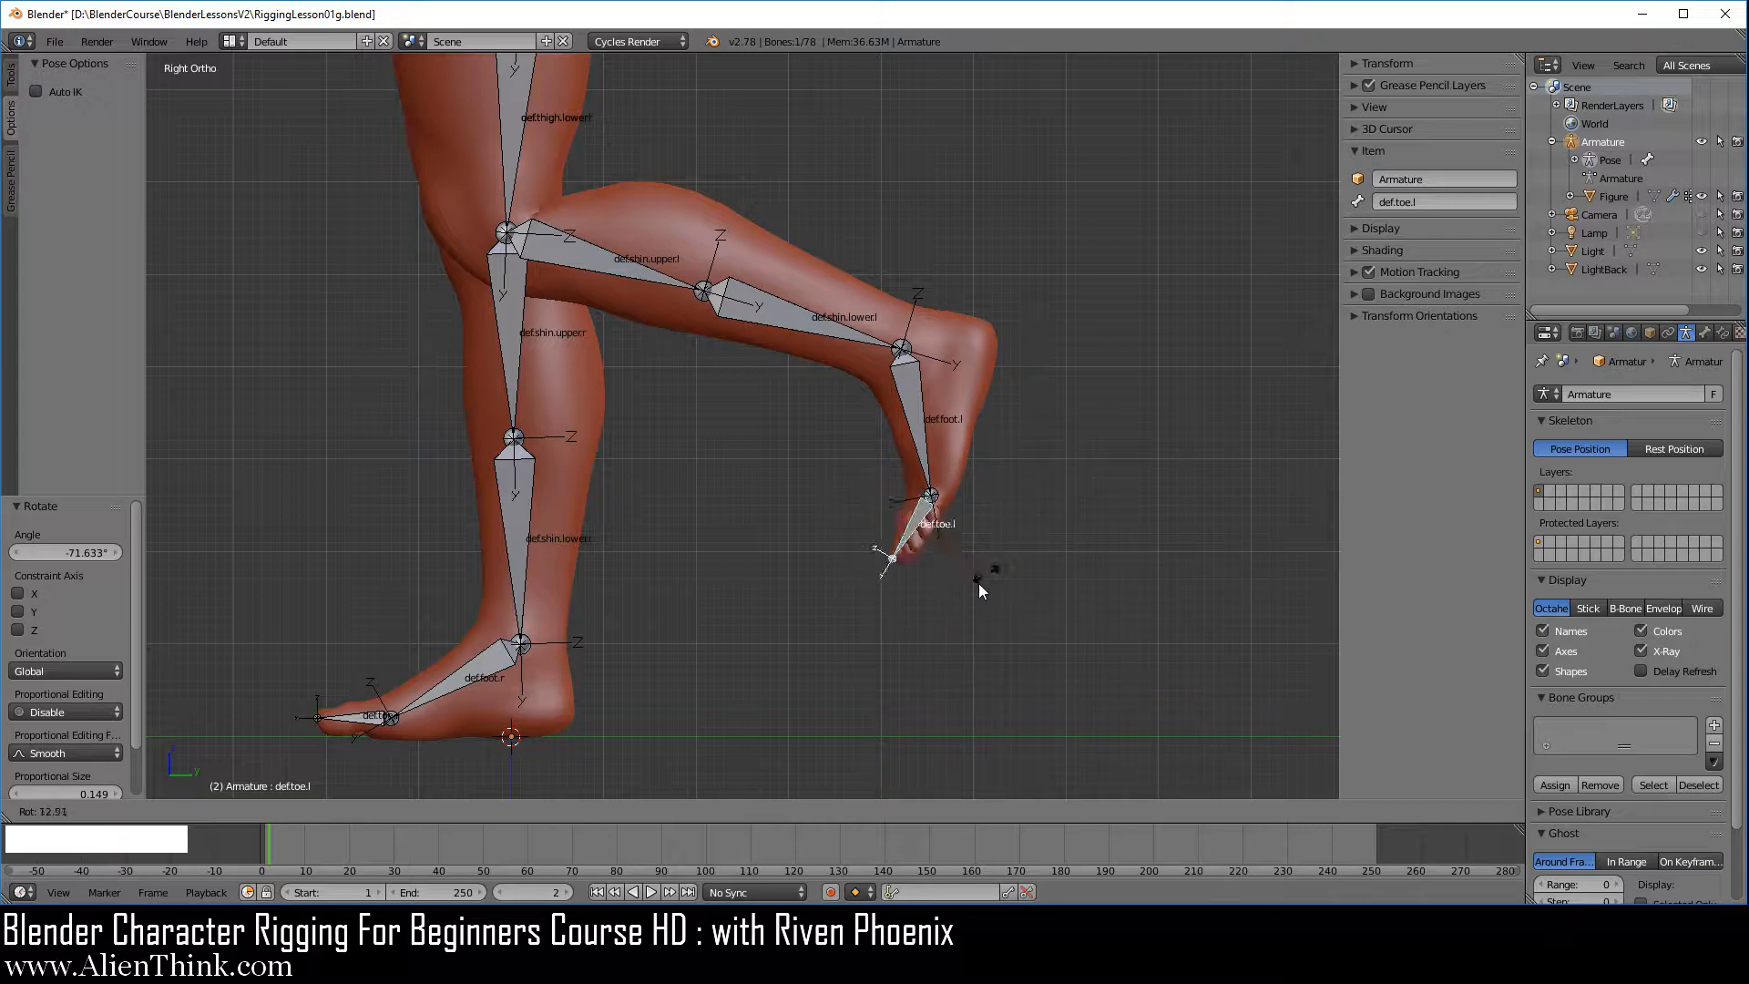
pyautogui.rightClick(939, 577)
# - Clear the pose rotation, location and scale of all bones, and deselect them
pyautogui.keyDown('shift'); pyautogui.middleClick(675, 397); pyautogui.keyUp('shift')
pyautogui.keyDown('shift'); pyautogui.moveTo(675, 397); pyautogui.dragTo(870, 559, button='middle'); pyautogui.keyUp('shift')
pyautogui.press('a')
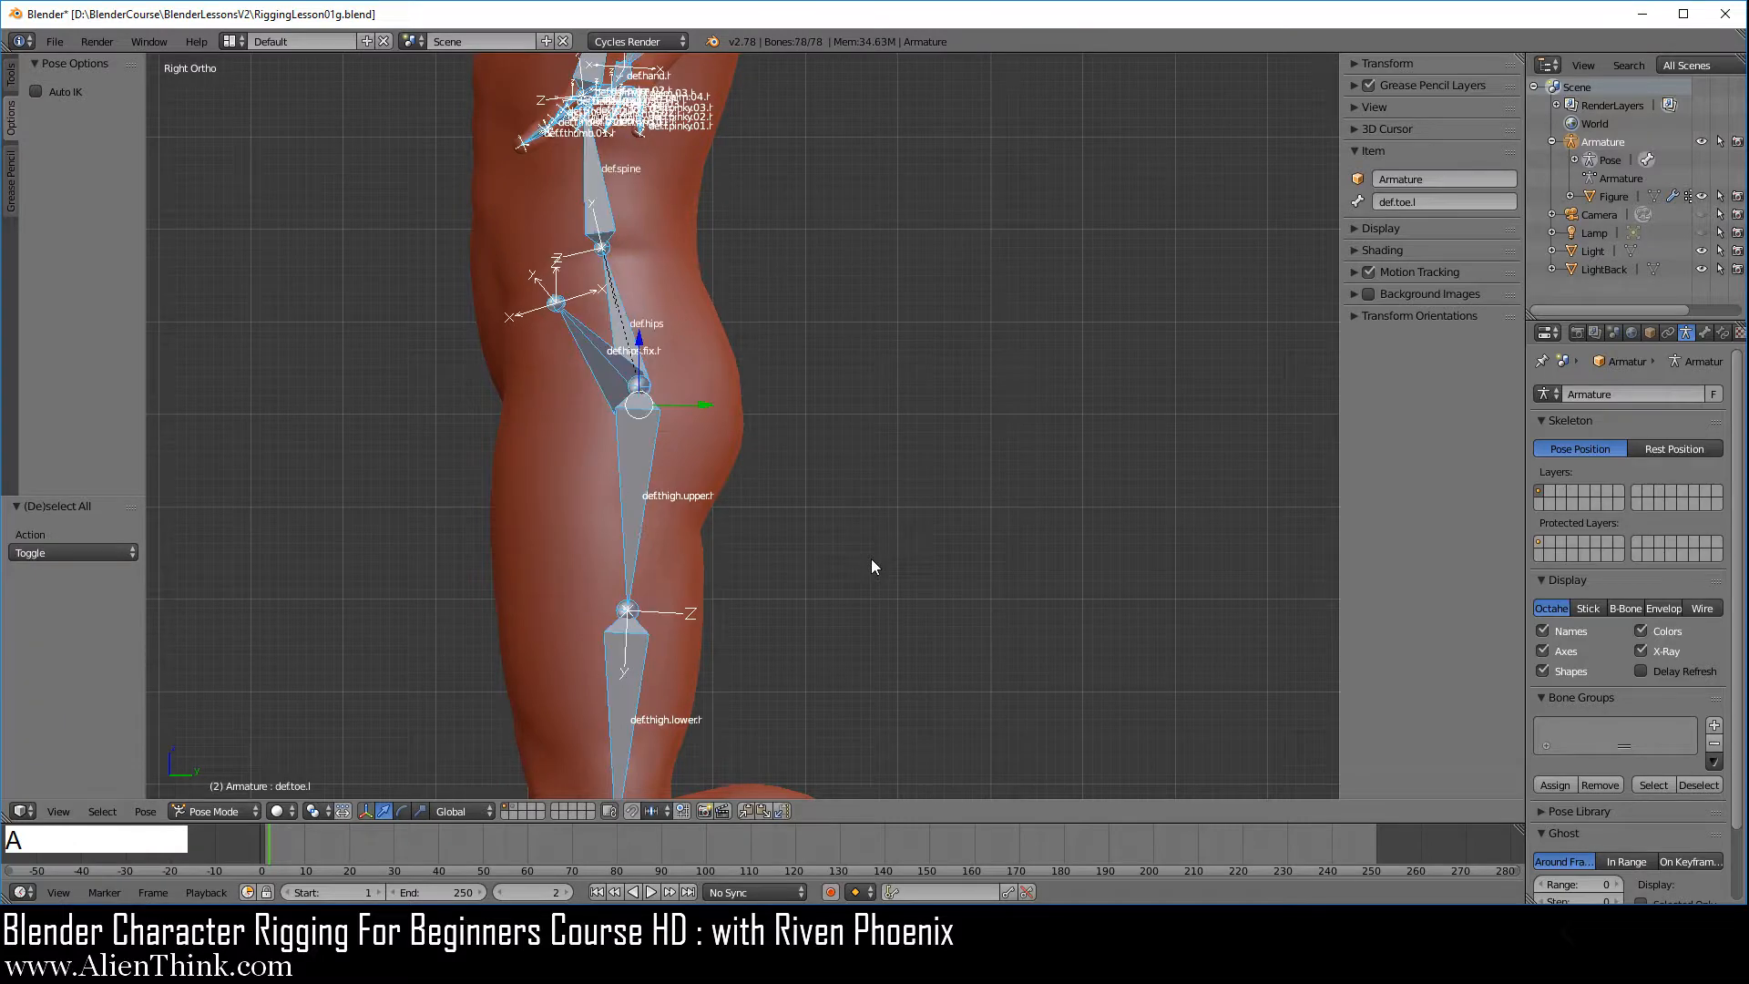
pyautogui.scroll(-4, 887, 462)
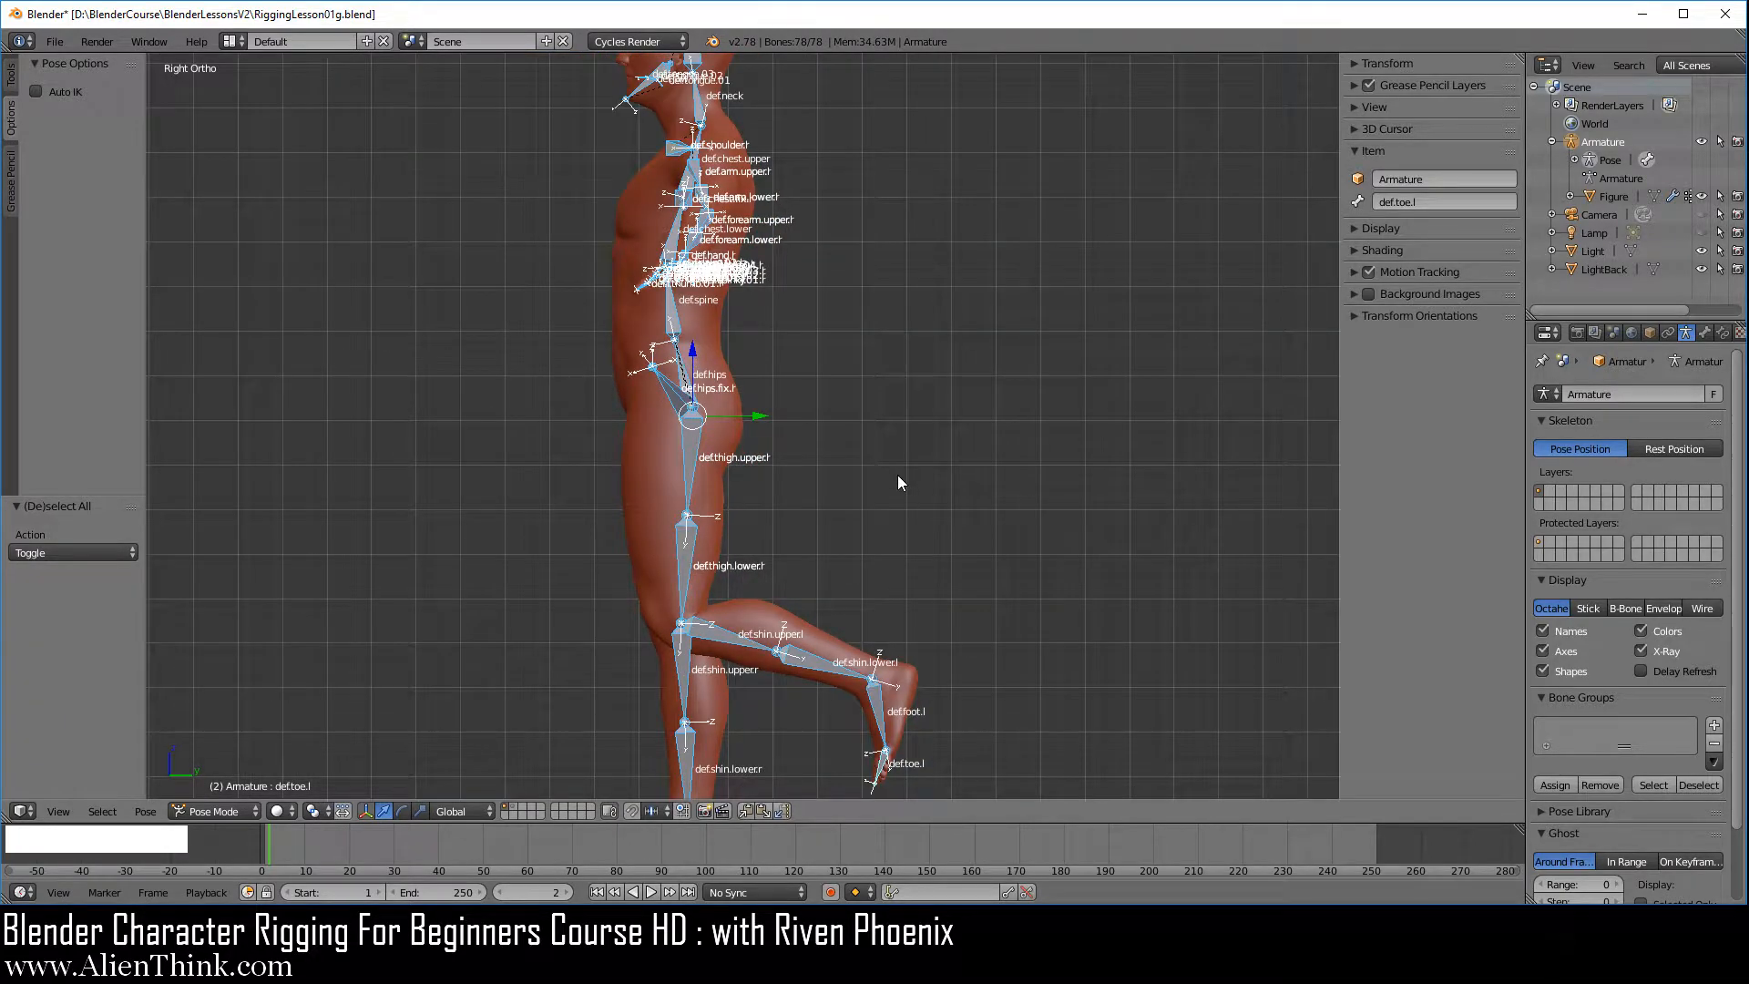
pyautogui.hotkey('alt', 'r')
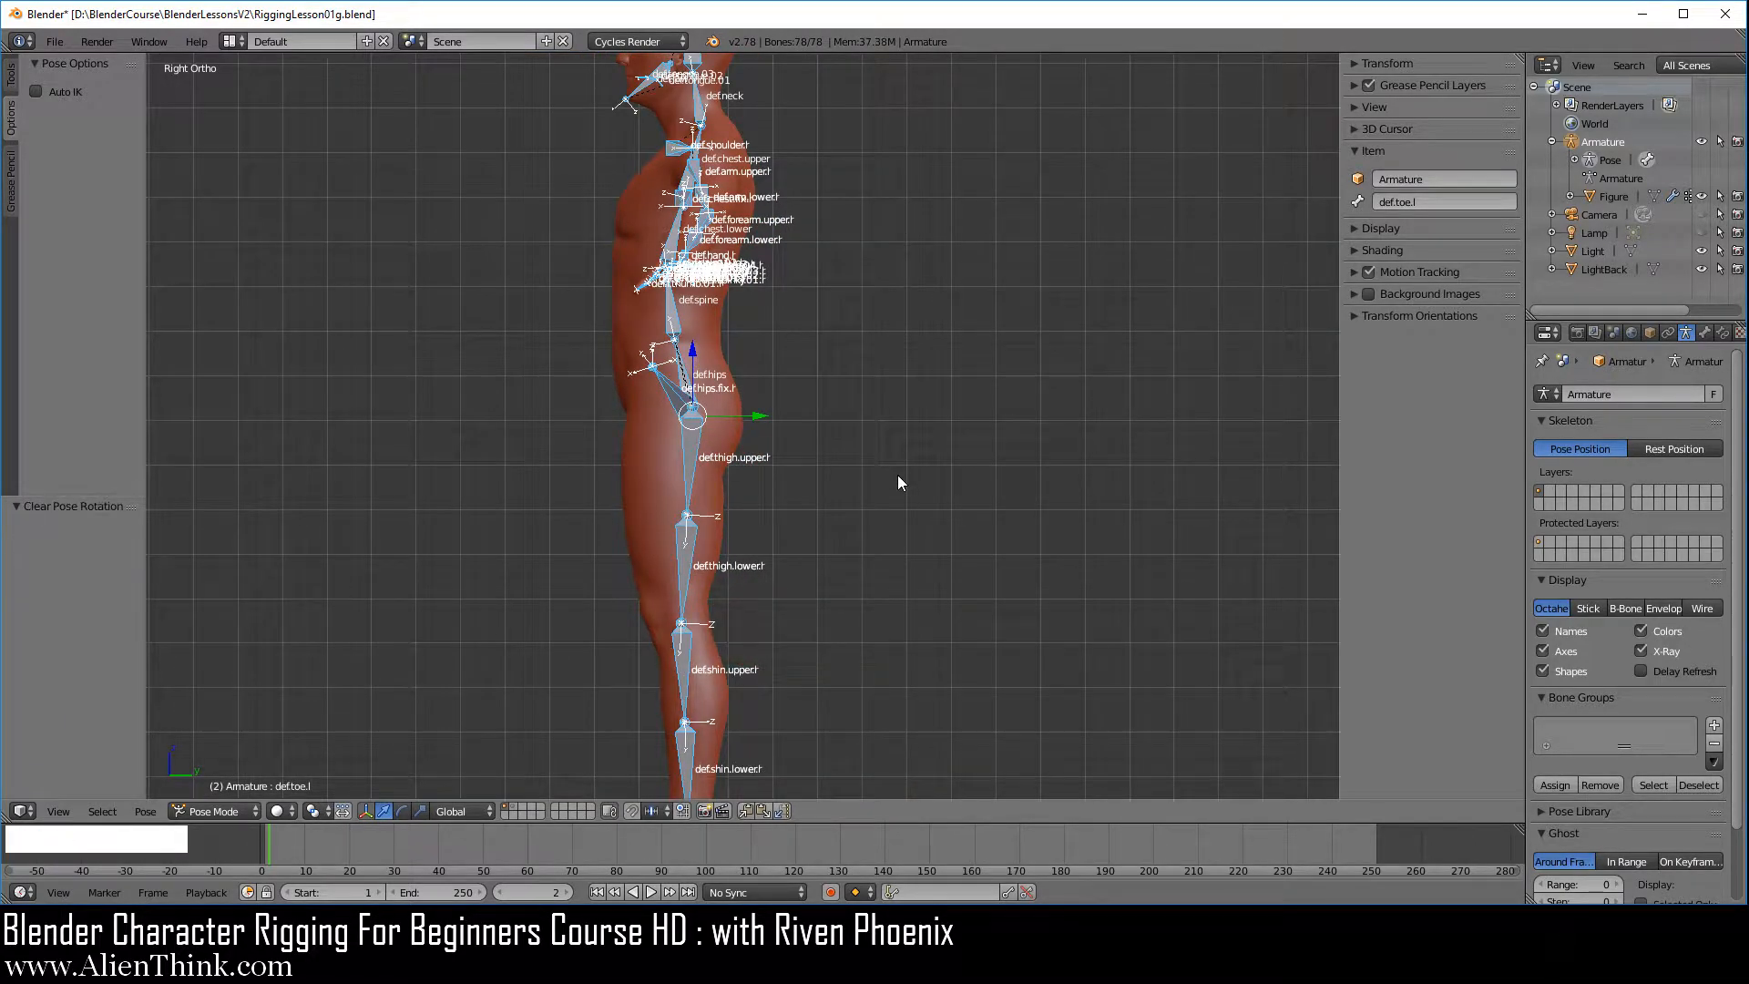
pyautogui.press('1')
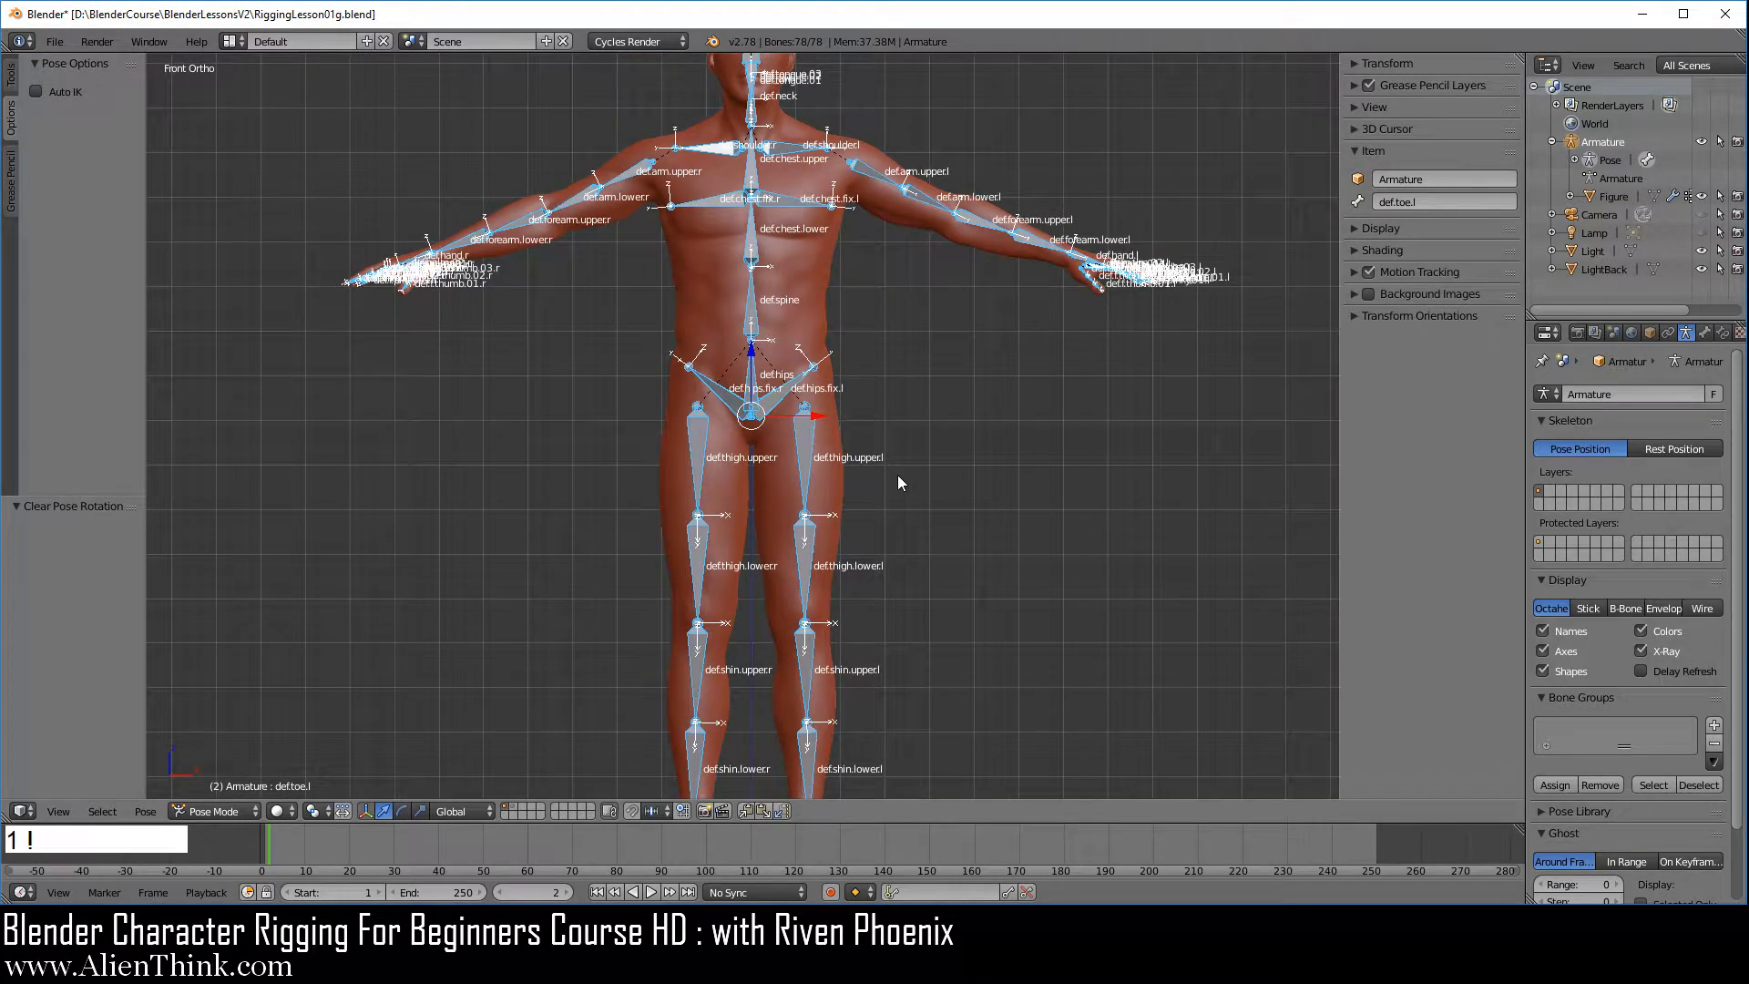
pyautogui.hotkey('alt', 'g')
pyautogui.hotkey('alt', 's')
pyautogui.press('a')
# - Rotate the def.forearm.upper.l bone in the top view to test the elbow's deformation, and cancel the rotation
pyautogui.keyDown('shift'); pyautogui.moveTo(925, 344); pyautogui.dragTo(956, 523, button='middle'); pyautogui.keyUp('shift')
pyautogui.scroll(5, 726, 371)
pyautogui.rightClick(984, 368)
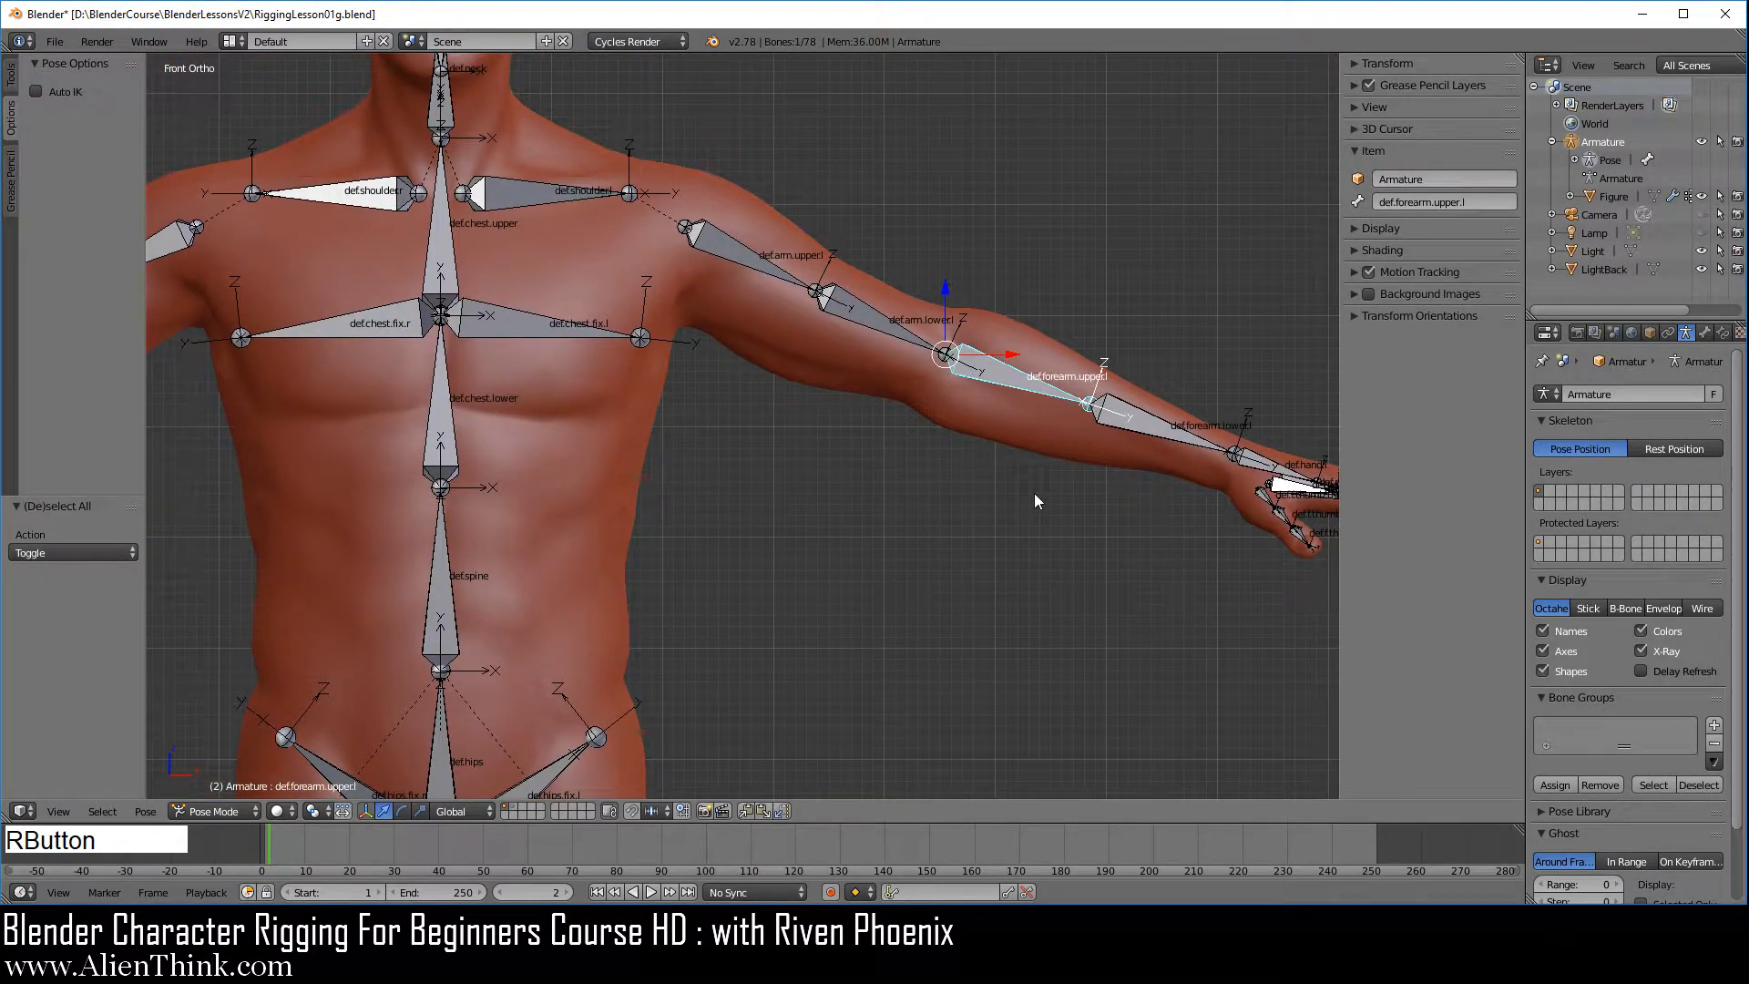
pyautogui.press('KP_7')
pyautogui.scroll(4, 1048, 570)
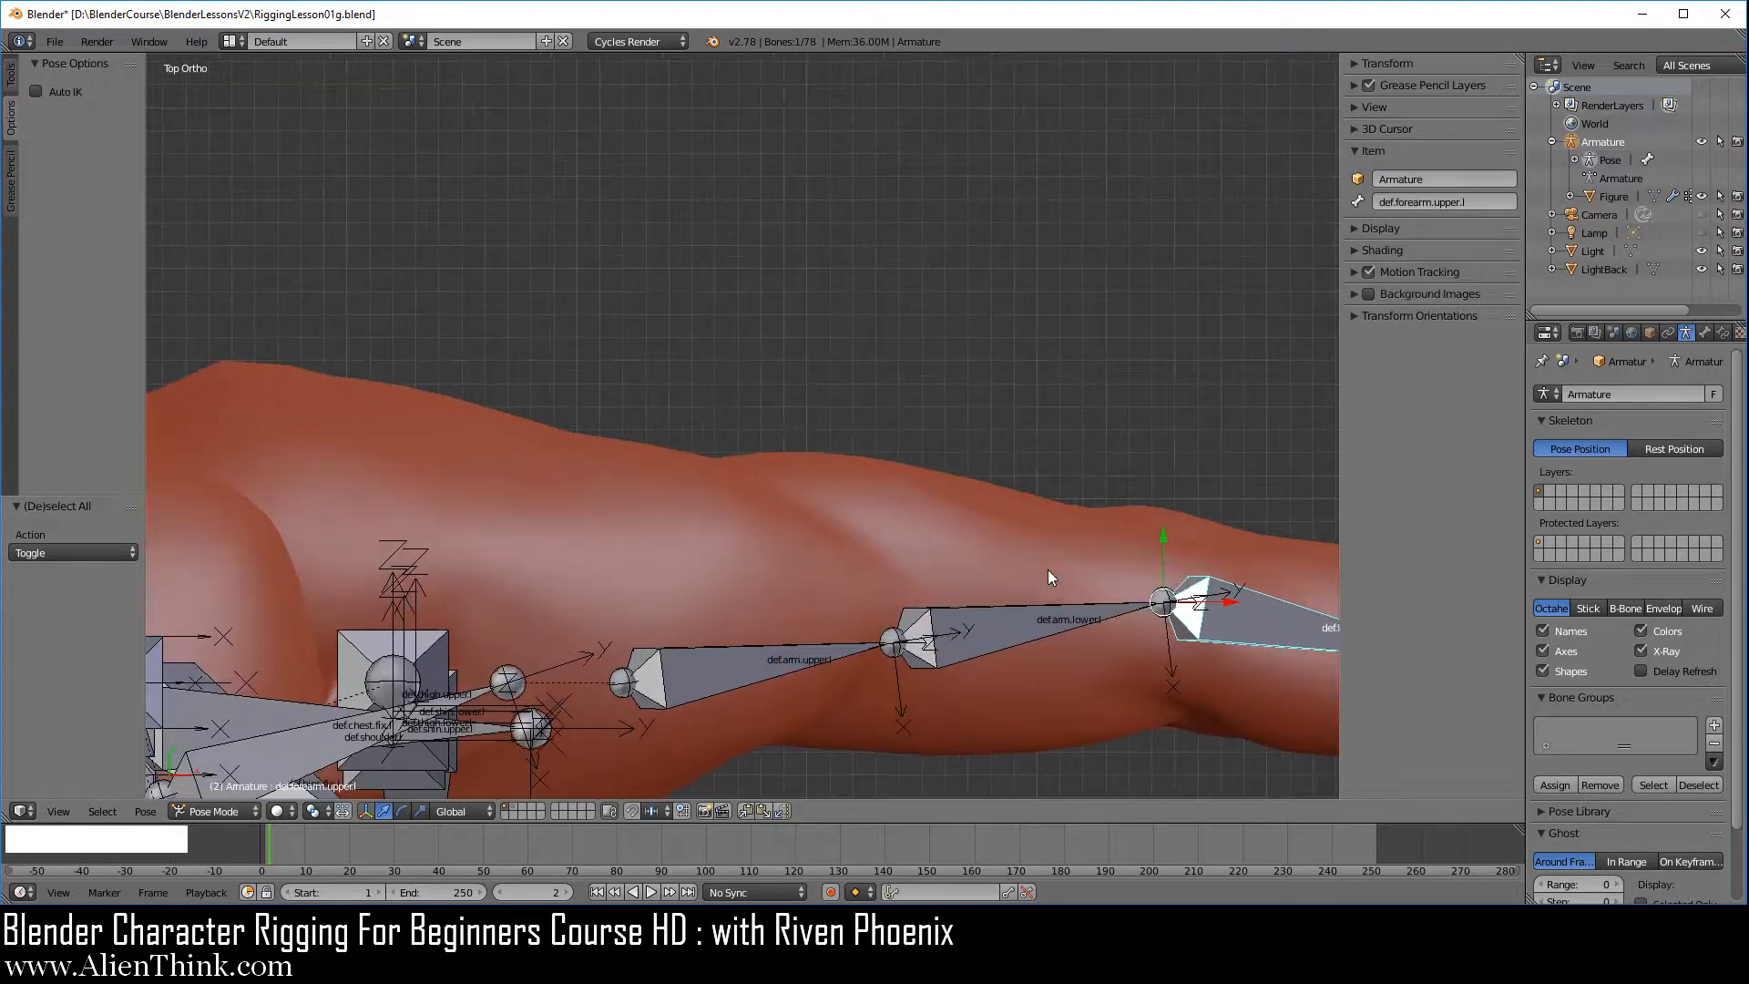
pyautogui.keyDown('shift'); pyautogui.moveTo(1134, 581); pyautogui.dragTo(1073, 406, button='middle'); pyautogui.keyUp('shift')
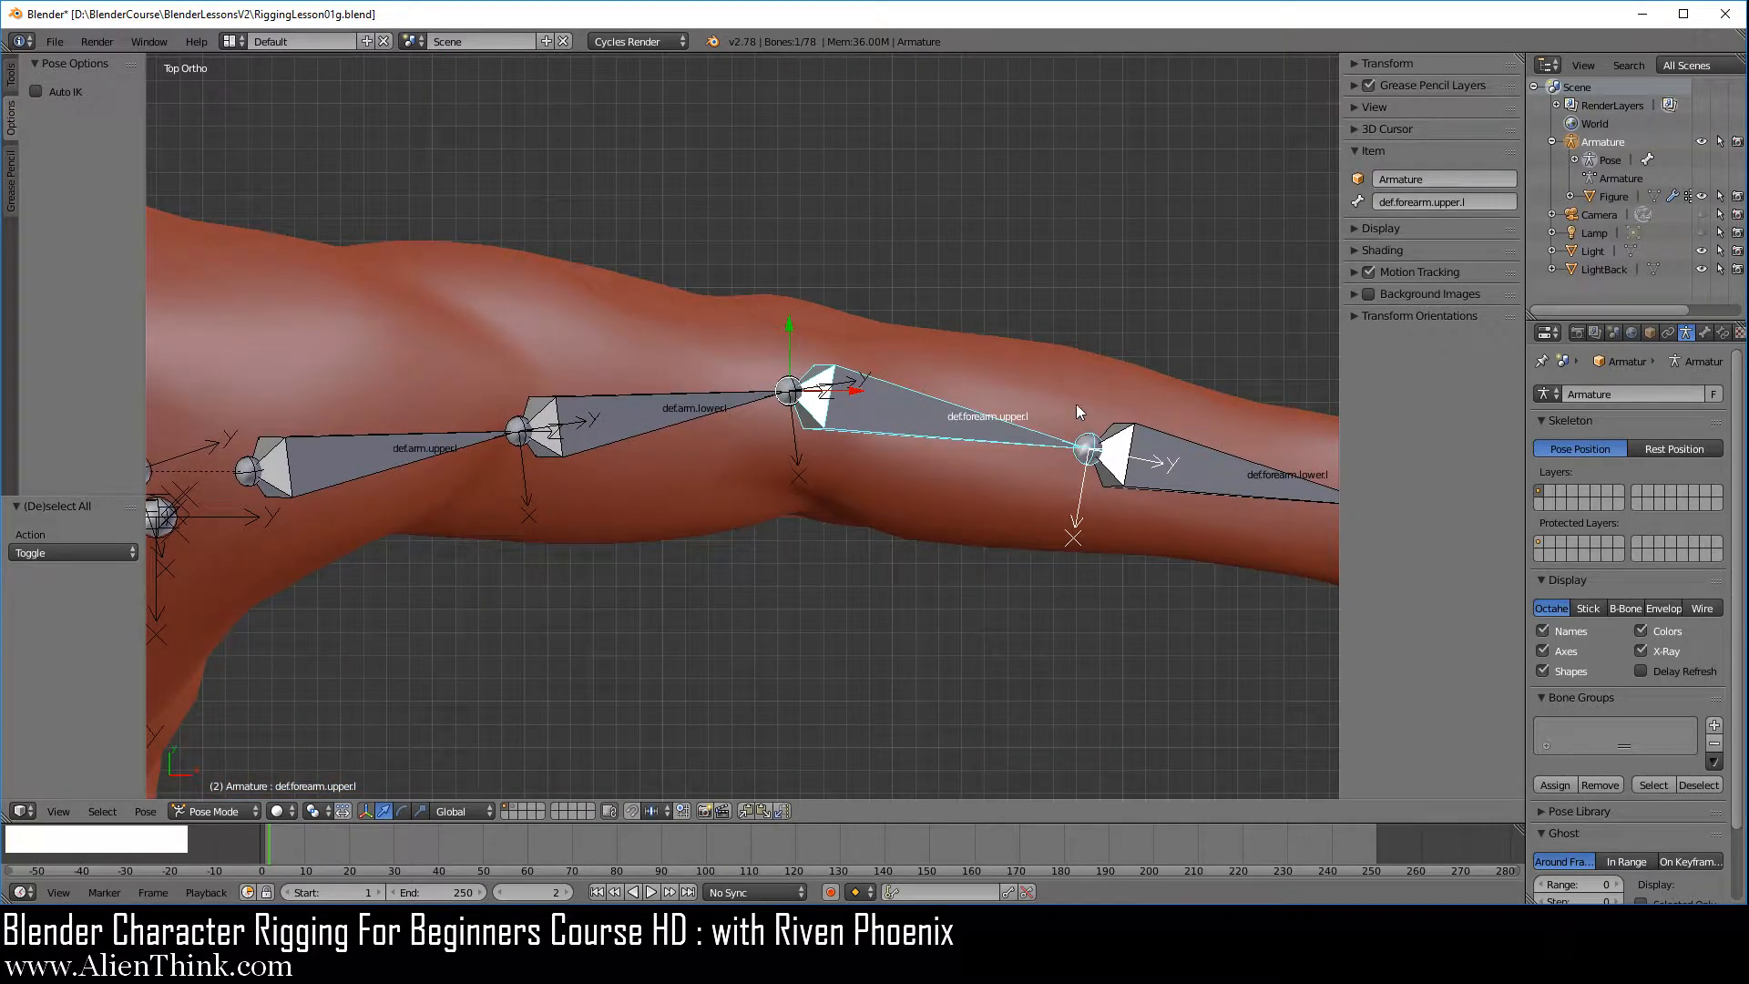
pyautogui.press('r')
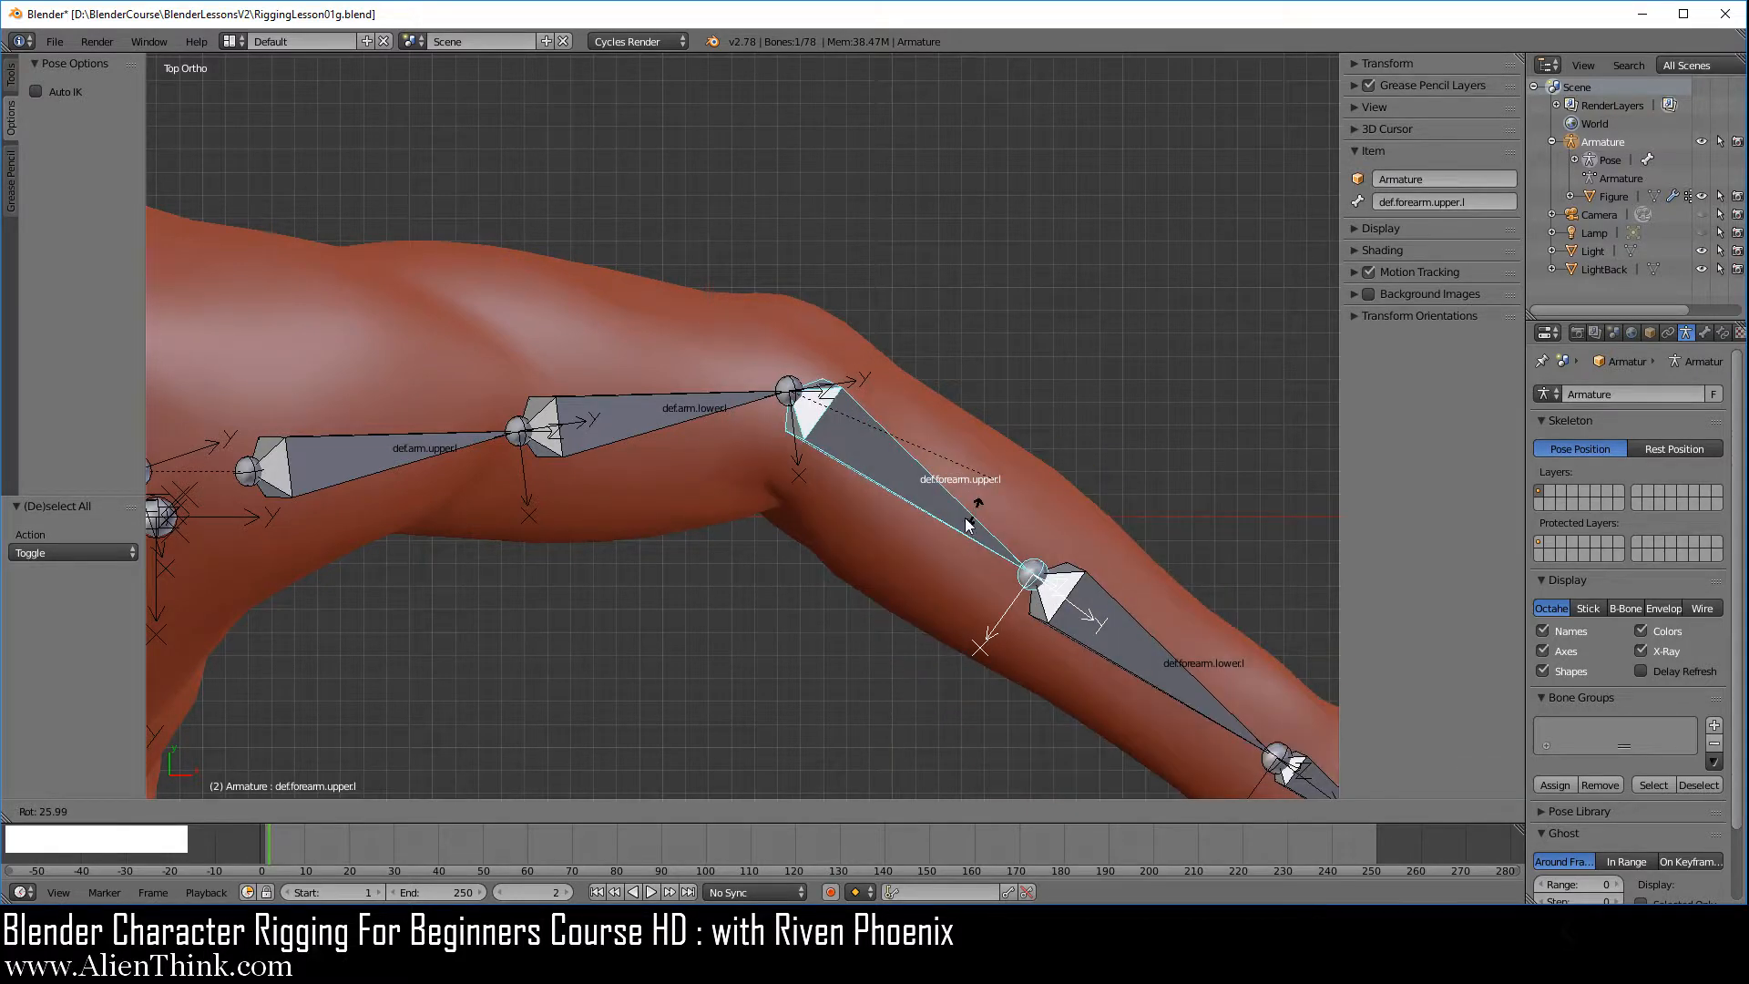
pyautogui.rightClick(953, 530)
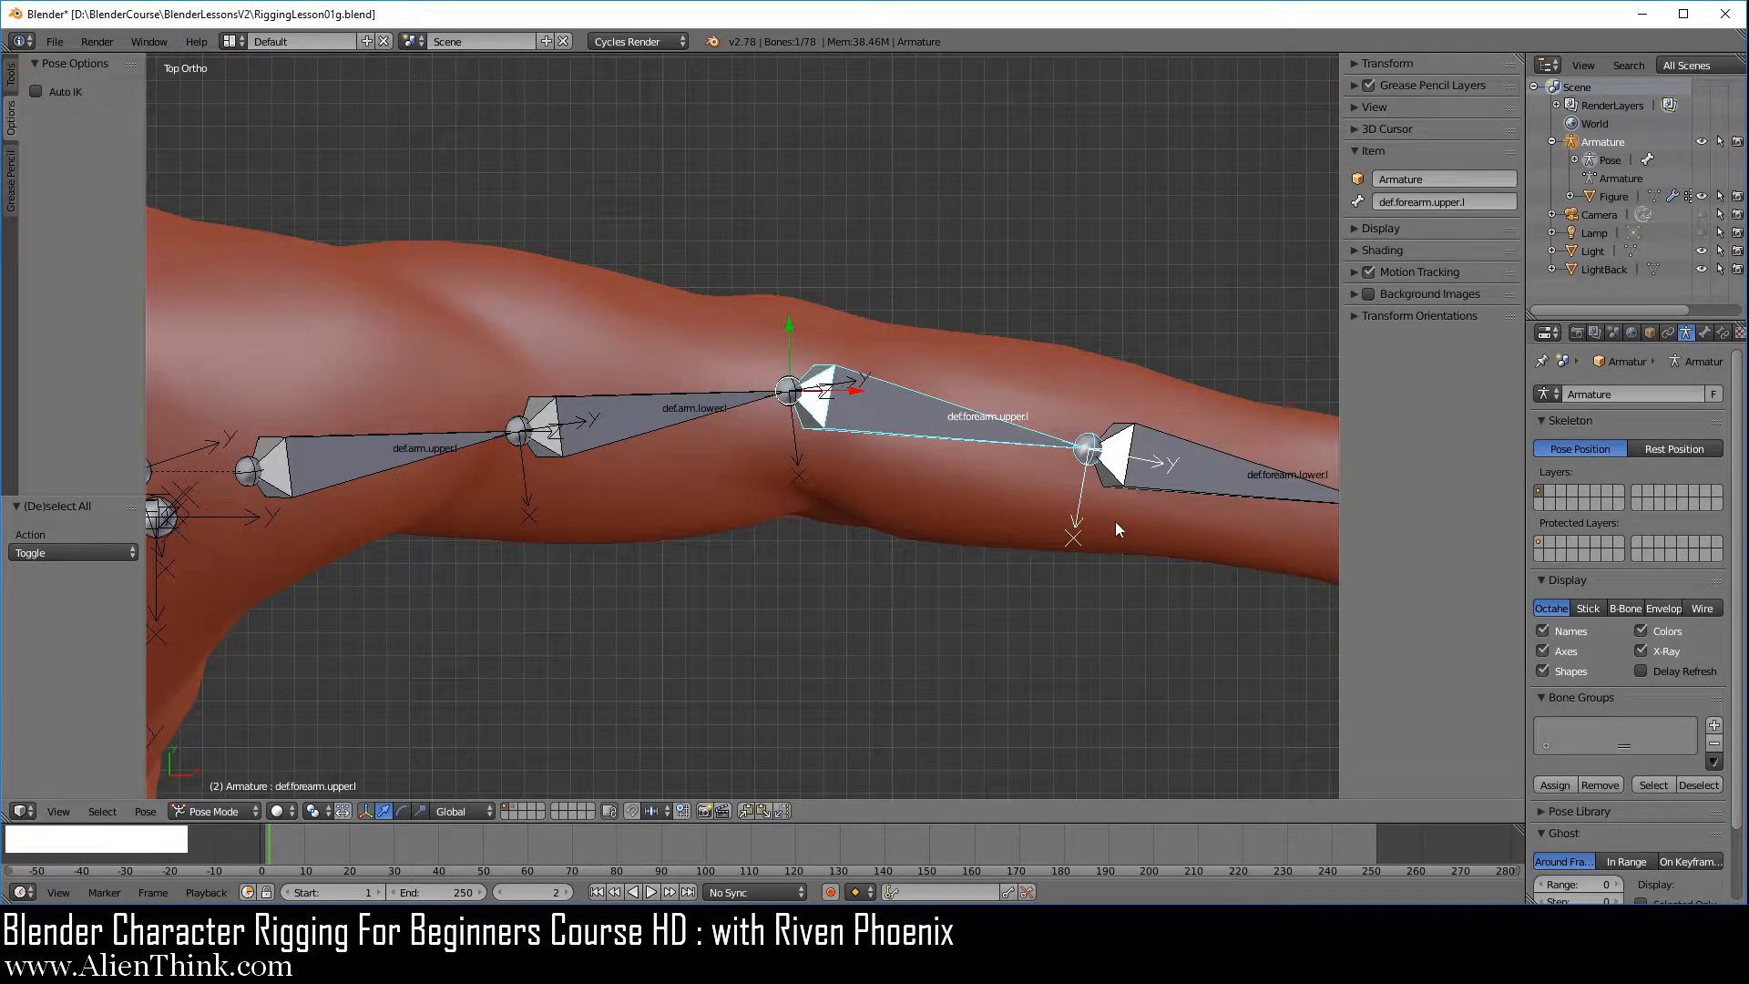
# - Rotate the def.hand.l bone downward in the front view to test the wrist's deformation, and cancel the rotation
pyautogui.keyDown('shift'); pyautogui.moveTo(1114, 521); pyautogui.dragTo(691, 398, button='middle'); pyautogui.keyUp('shift')
pyautogui.rightClick(1020, 399)
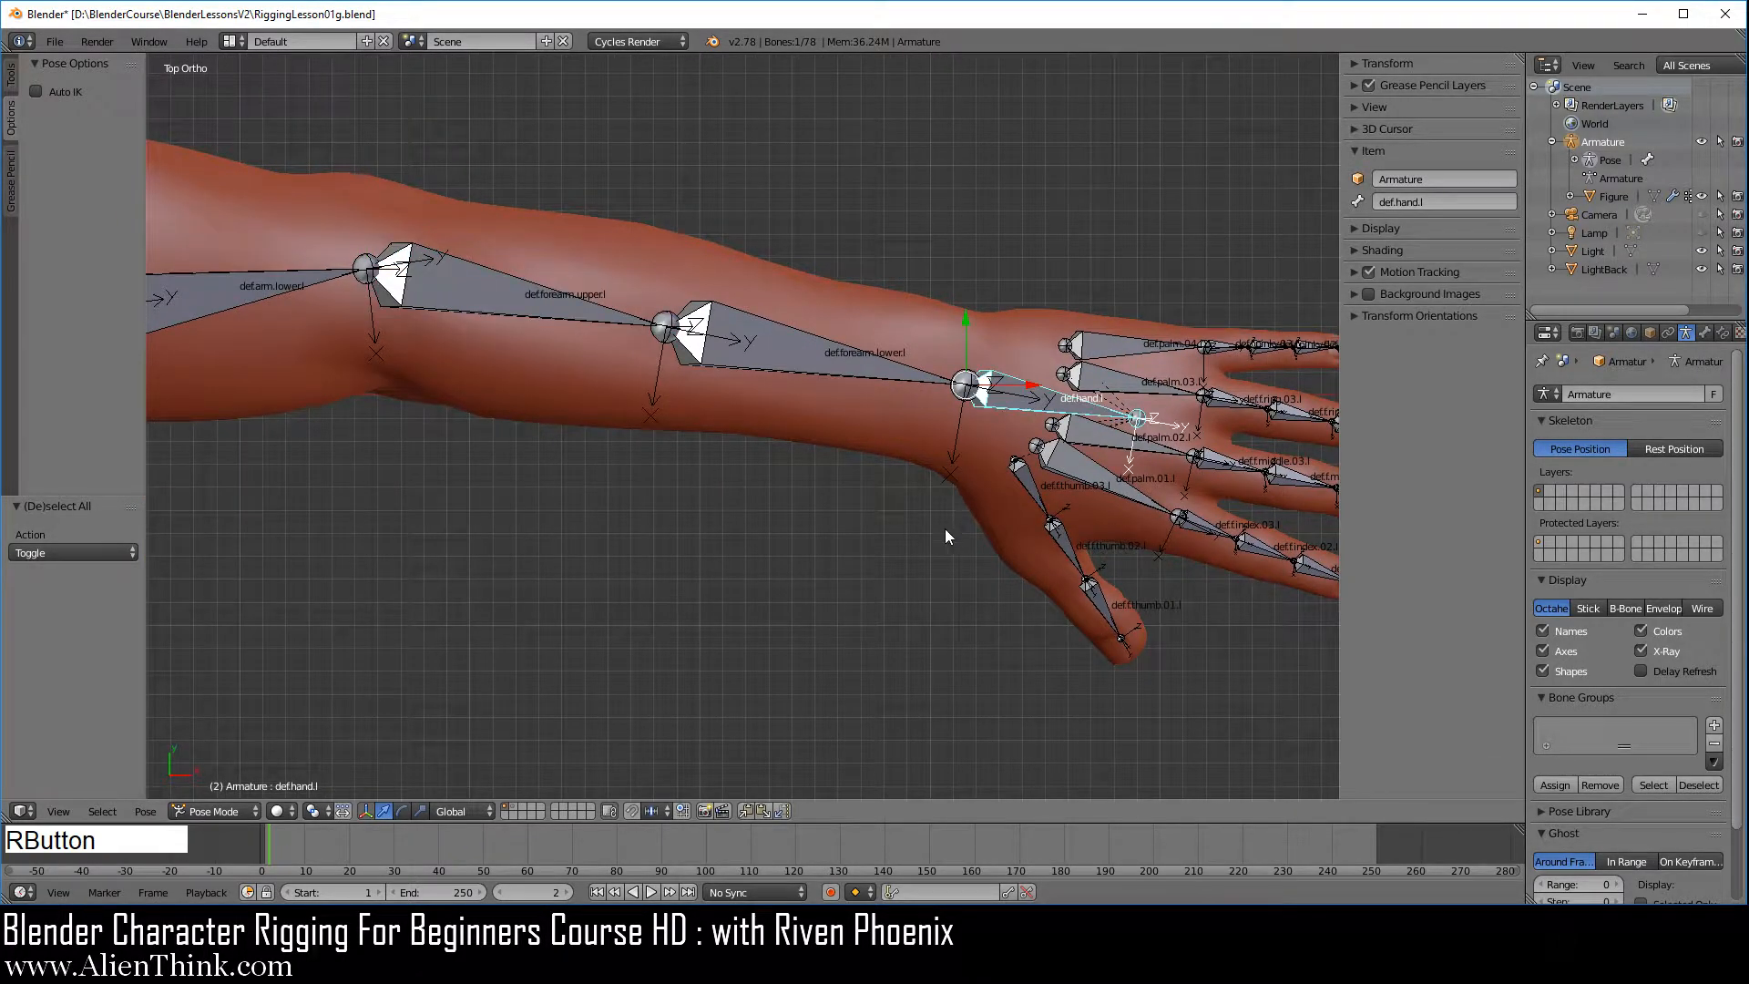
pyautogui.press('1')
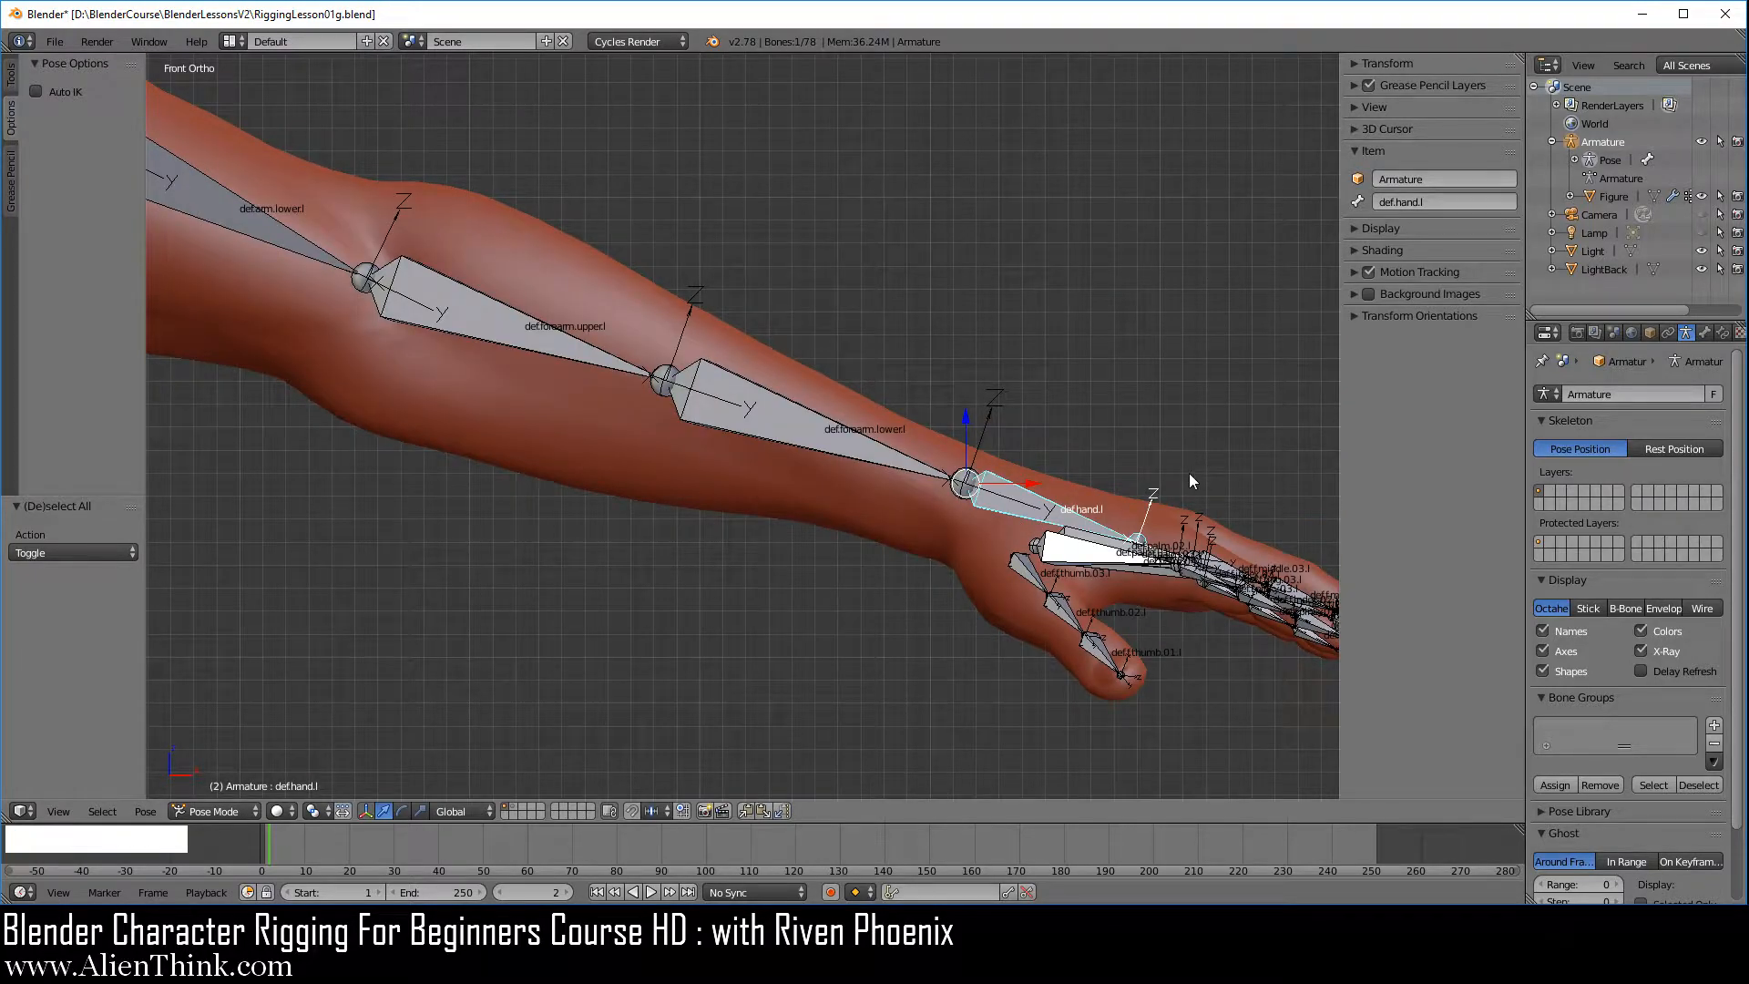
pyautogui.press('r')
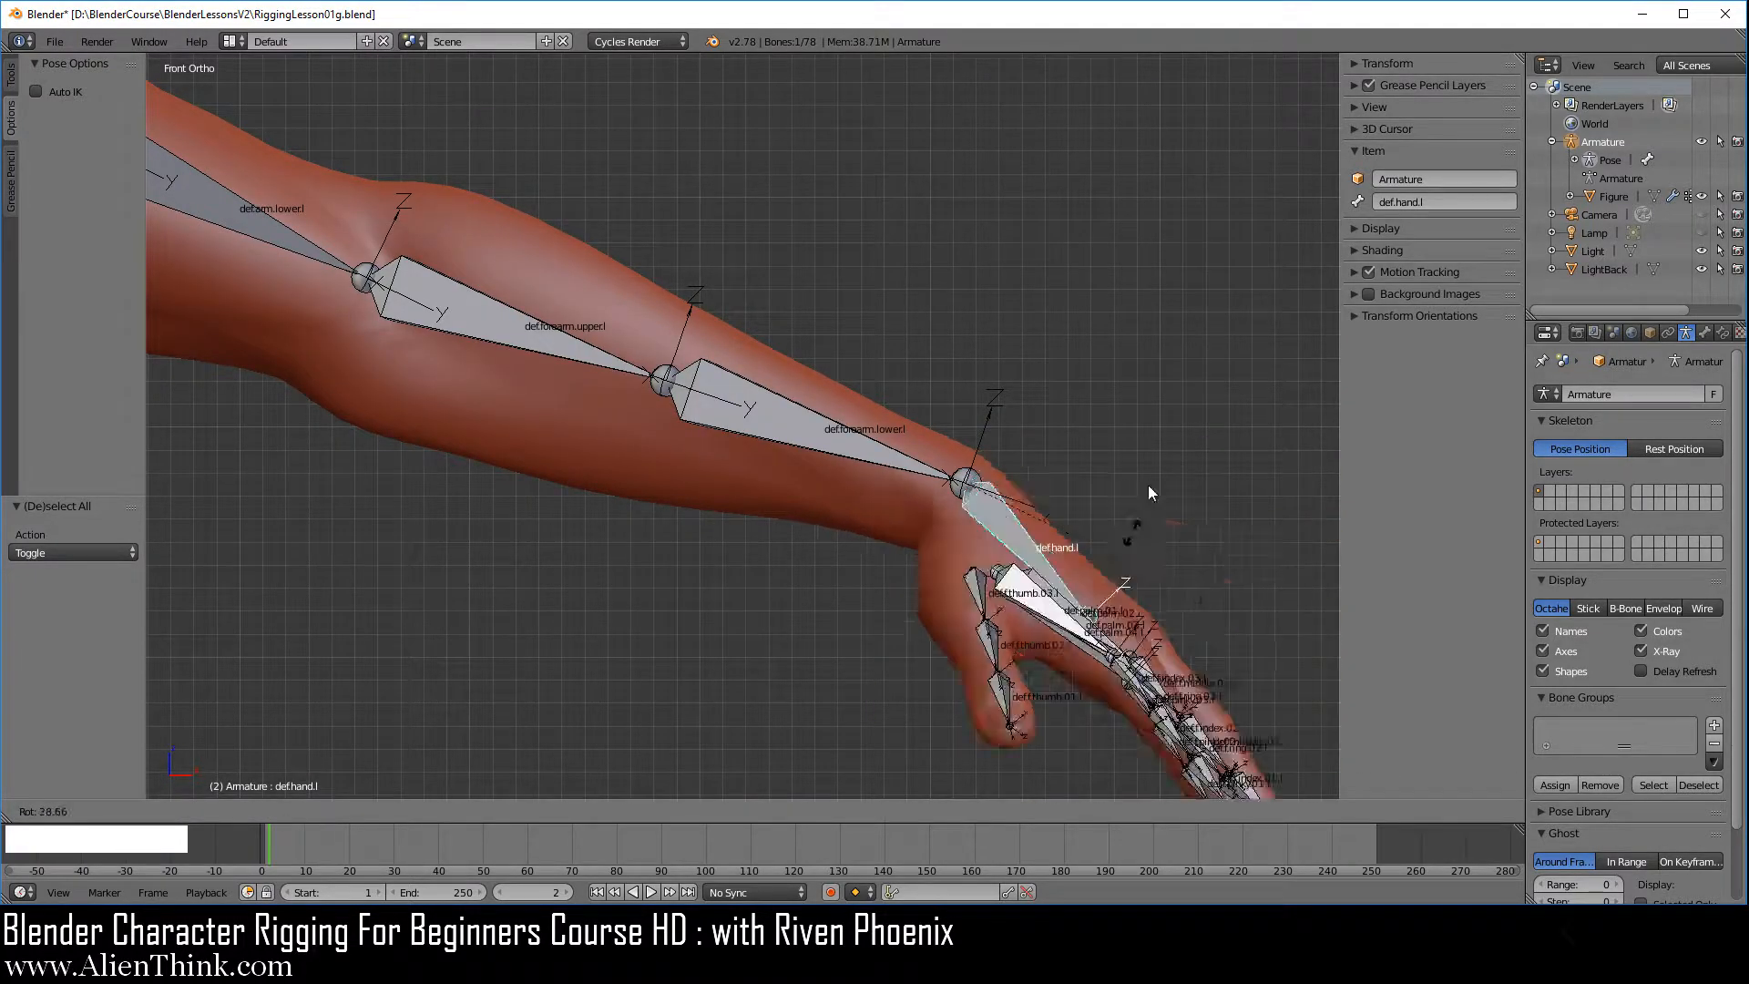
pyautogui.rightClick(1144, 476)
# - Examine the bones of the left arm, chest and head from the front
pyautogui.scroll(-3, 1144, 472)
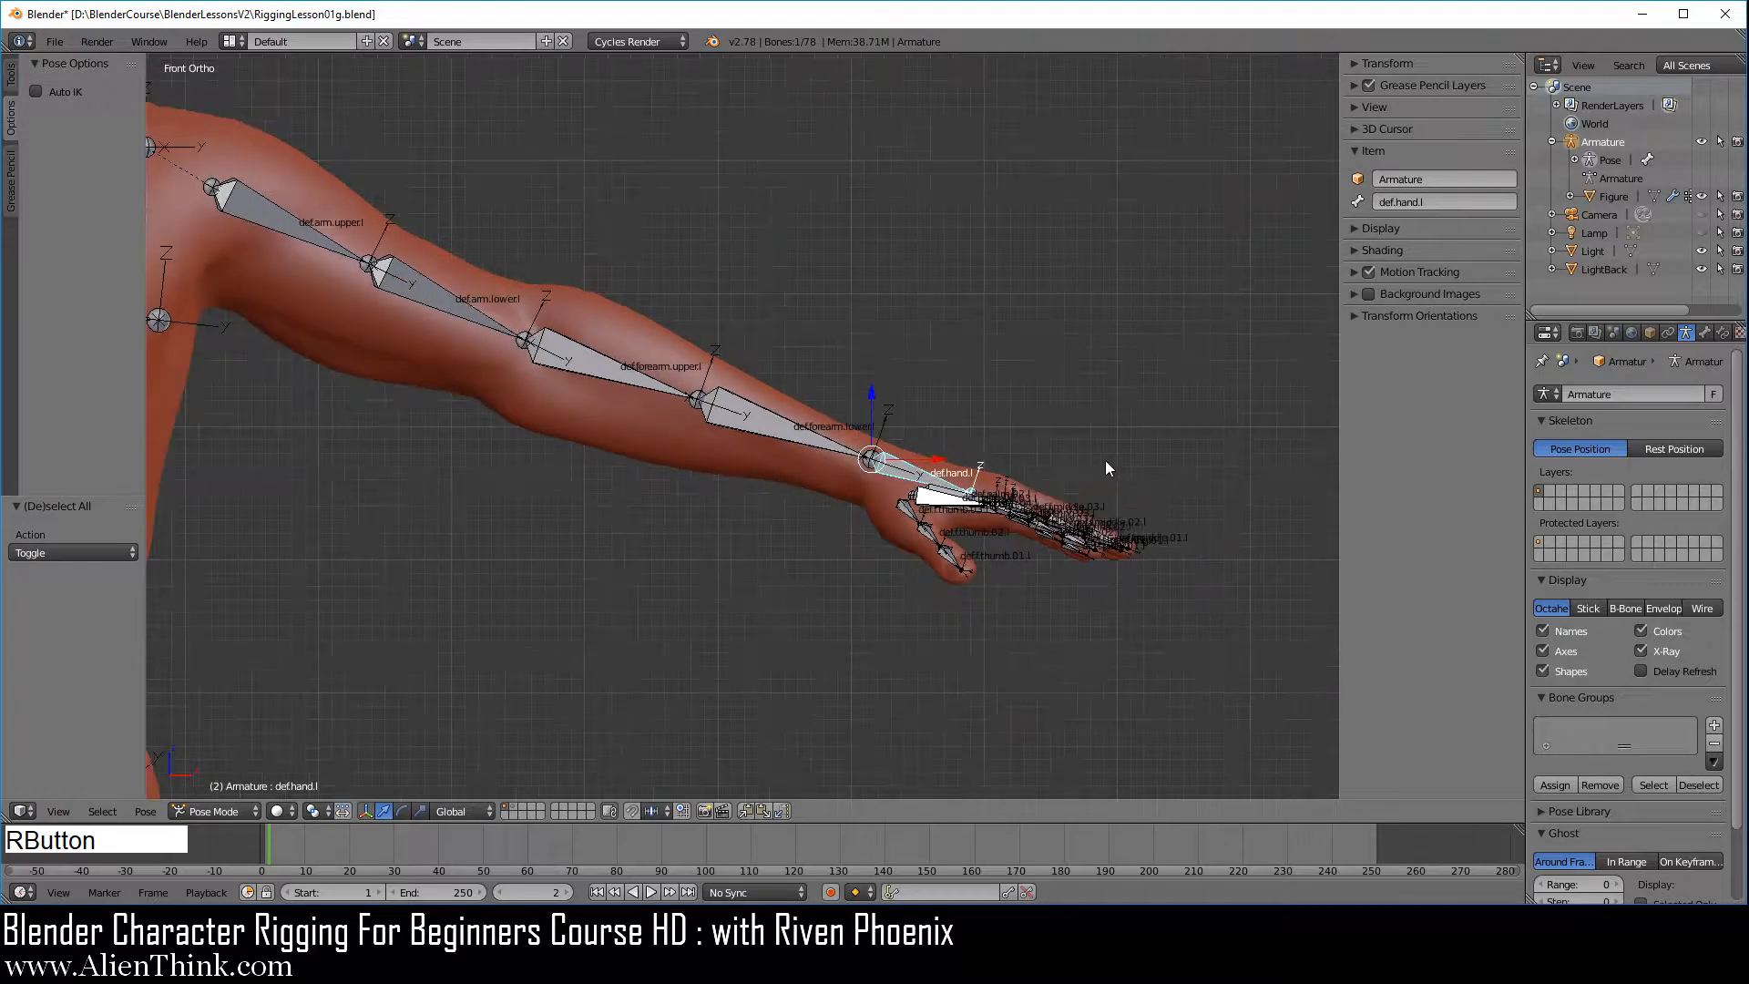
pyautogui.keyDown('shift'); pyautogui.moveTo(1106, 461); pyautogui.dragTo(594, 260, button='middle'); pyautogui.keyUp('shift')
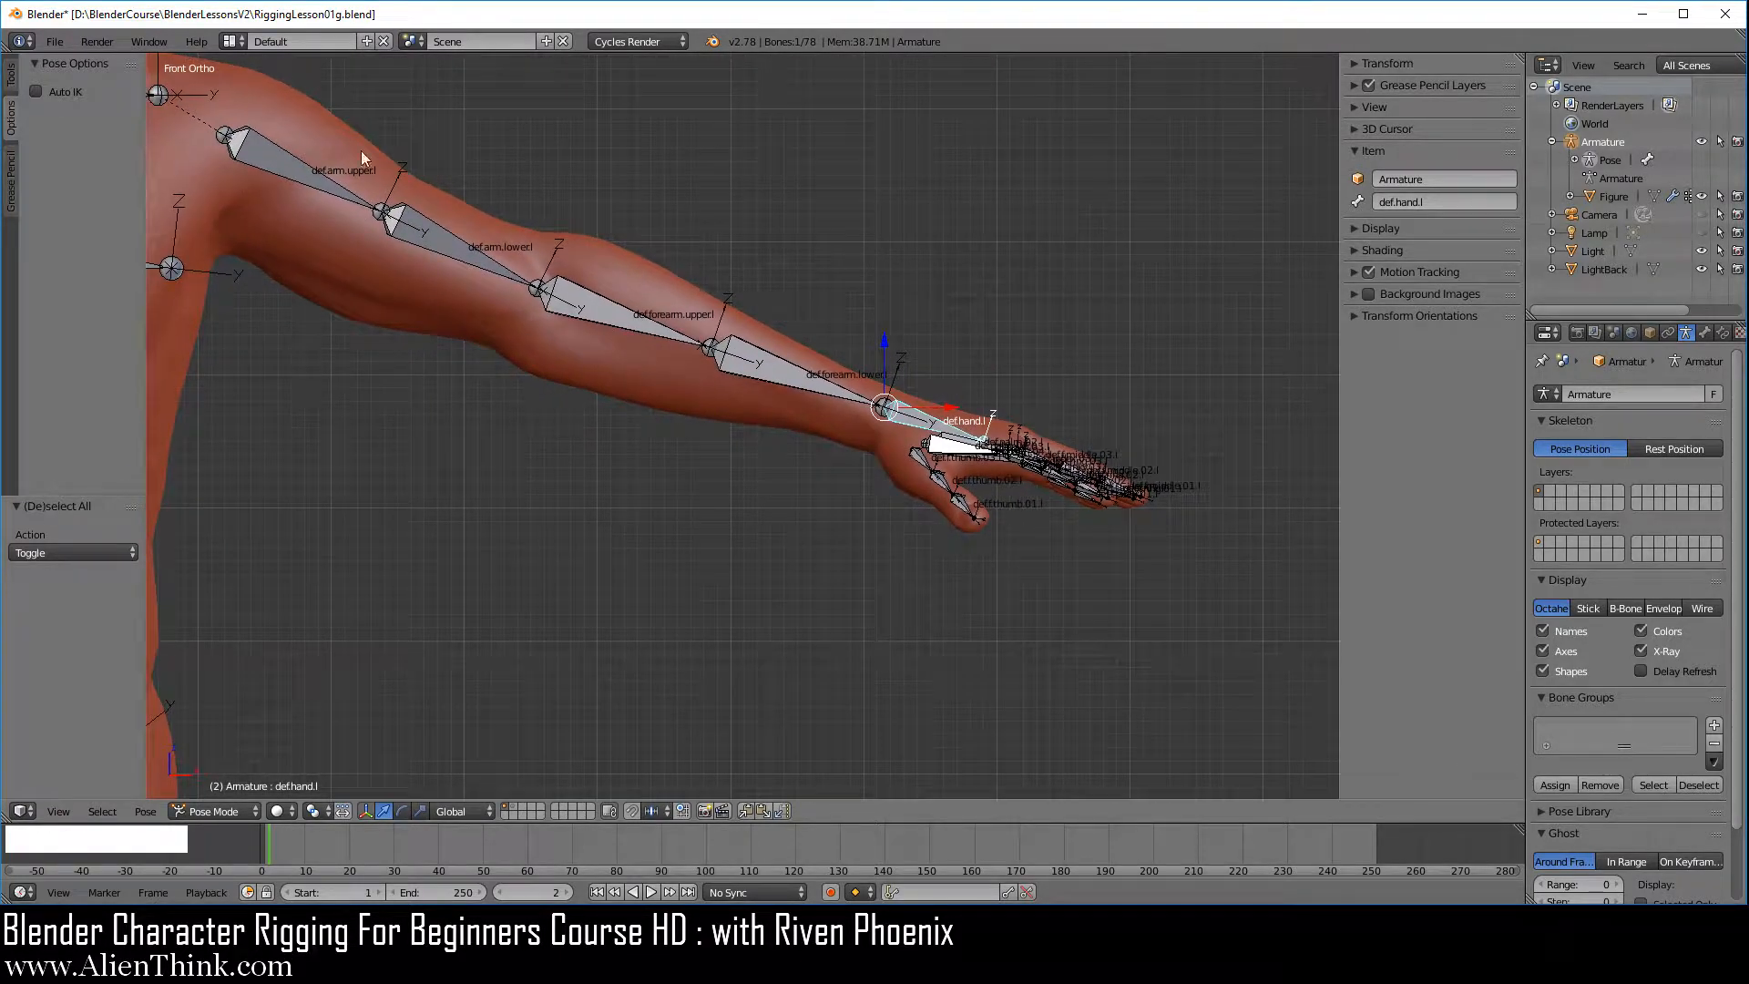
pyautogui.keyDown('shift'); pyautogui.moveTo(241, 285); pyautogui.dragTo(997, 469, button='middle'); pyautogui.keyUp('shift')
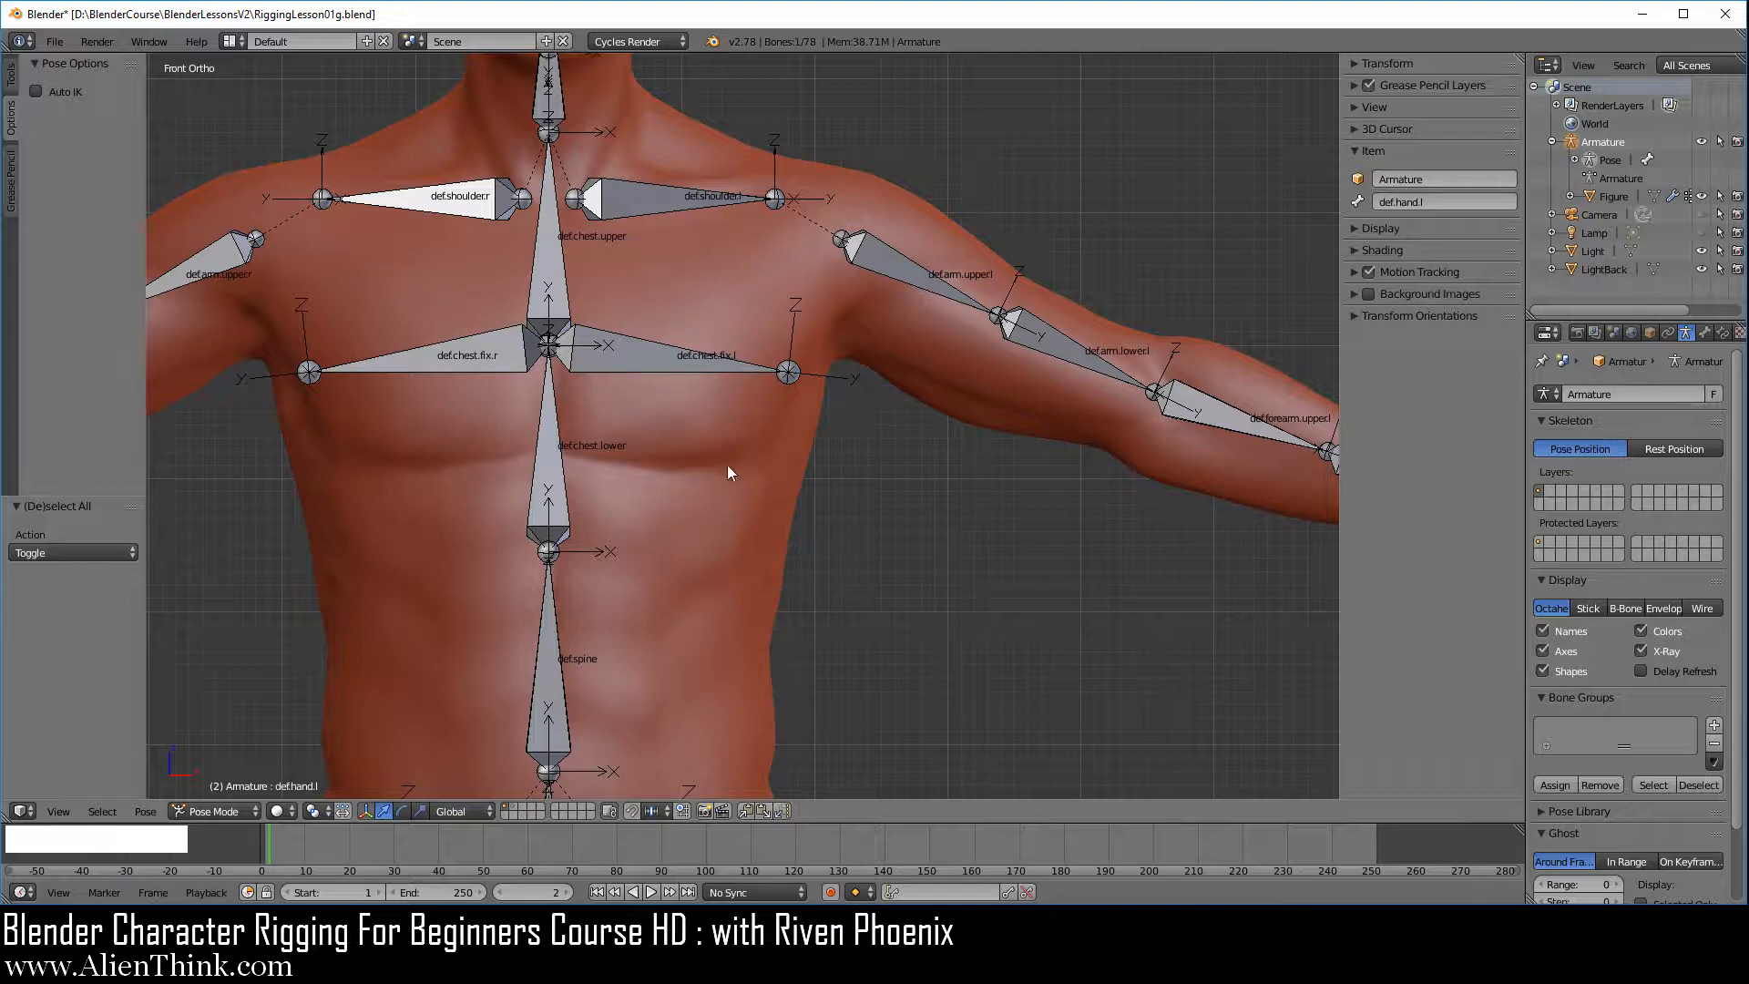
pyautogui.keyDown('shift'); pyautogui.moveTo(800, 550); pyautogui.dragTo(867, 564, button='middle'); pyautogui.keyUp('shift')
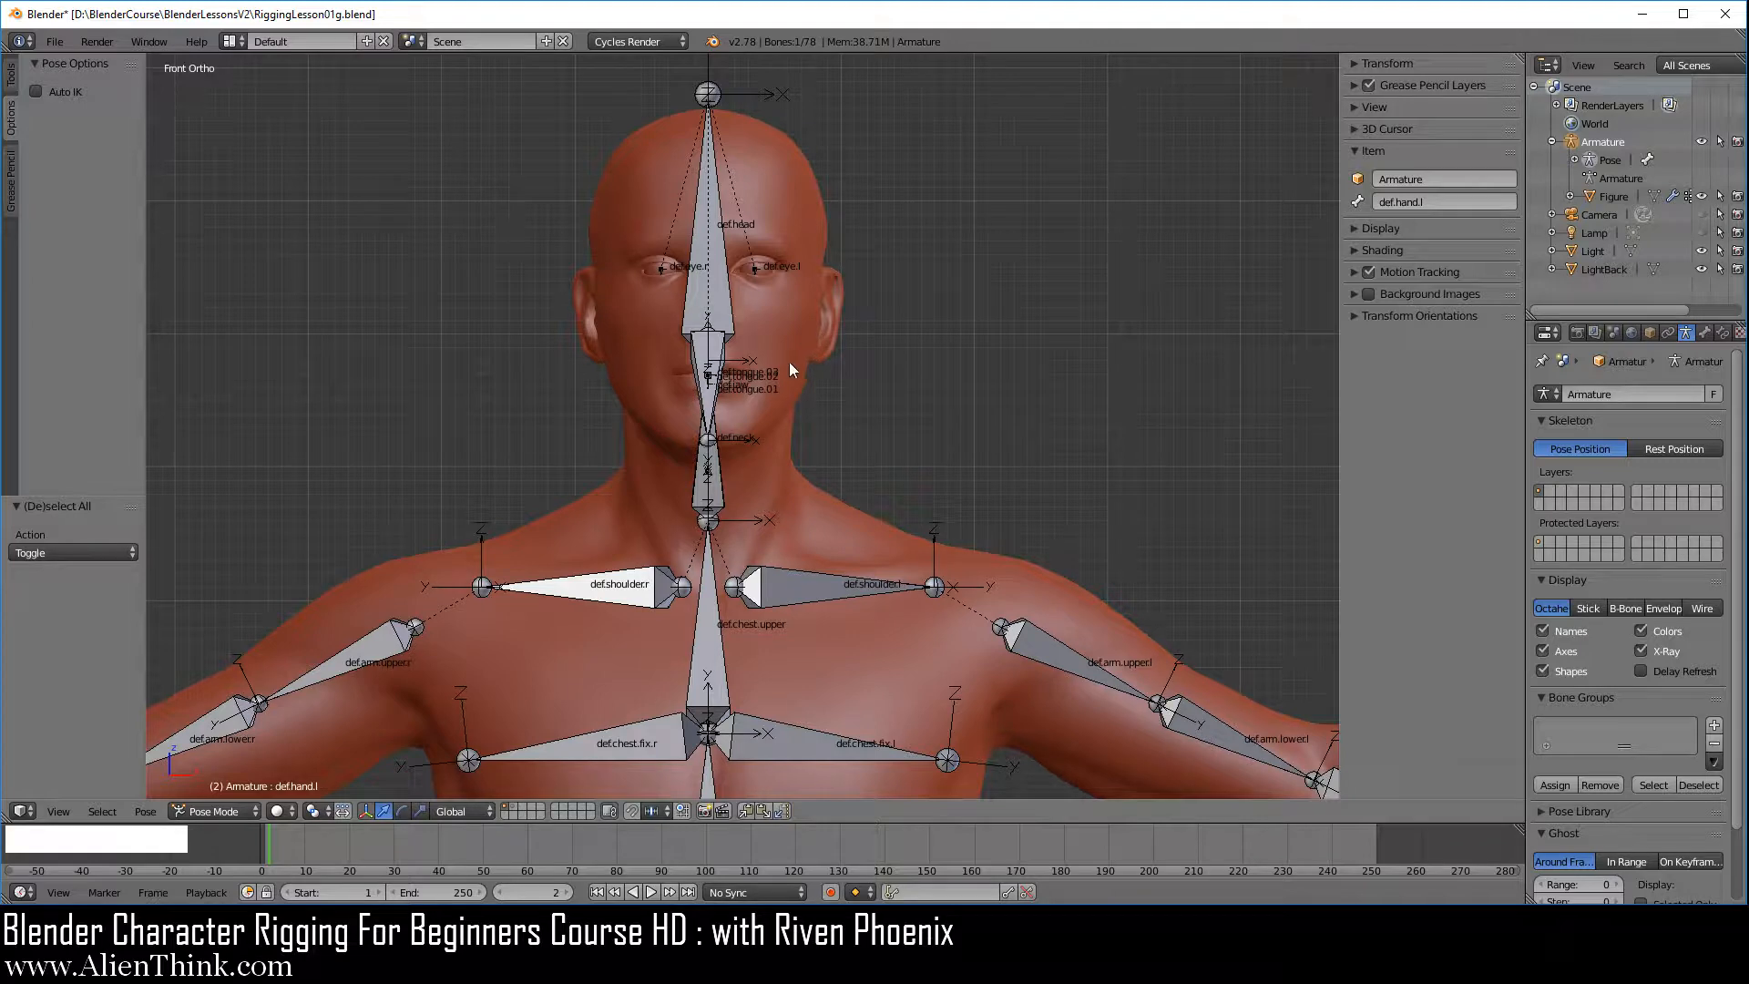
# - Examine the jaw, tongue, neck and upper-body bones in the right view, and return to the front view
pyautogui.press('3')
pyautogui.scroll(3, 728, 326)
pyautogui.keyDown('shift'); pyautogui.moveTo(683, 312); pyautogui.dragTo(897, 435, button='middle'); pyautogui.keyUp('shift')
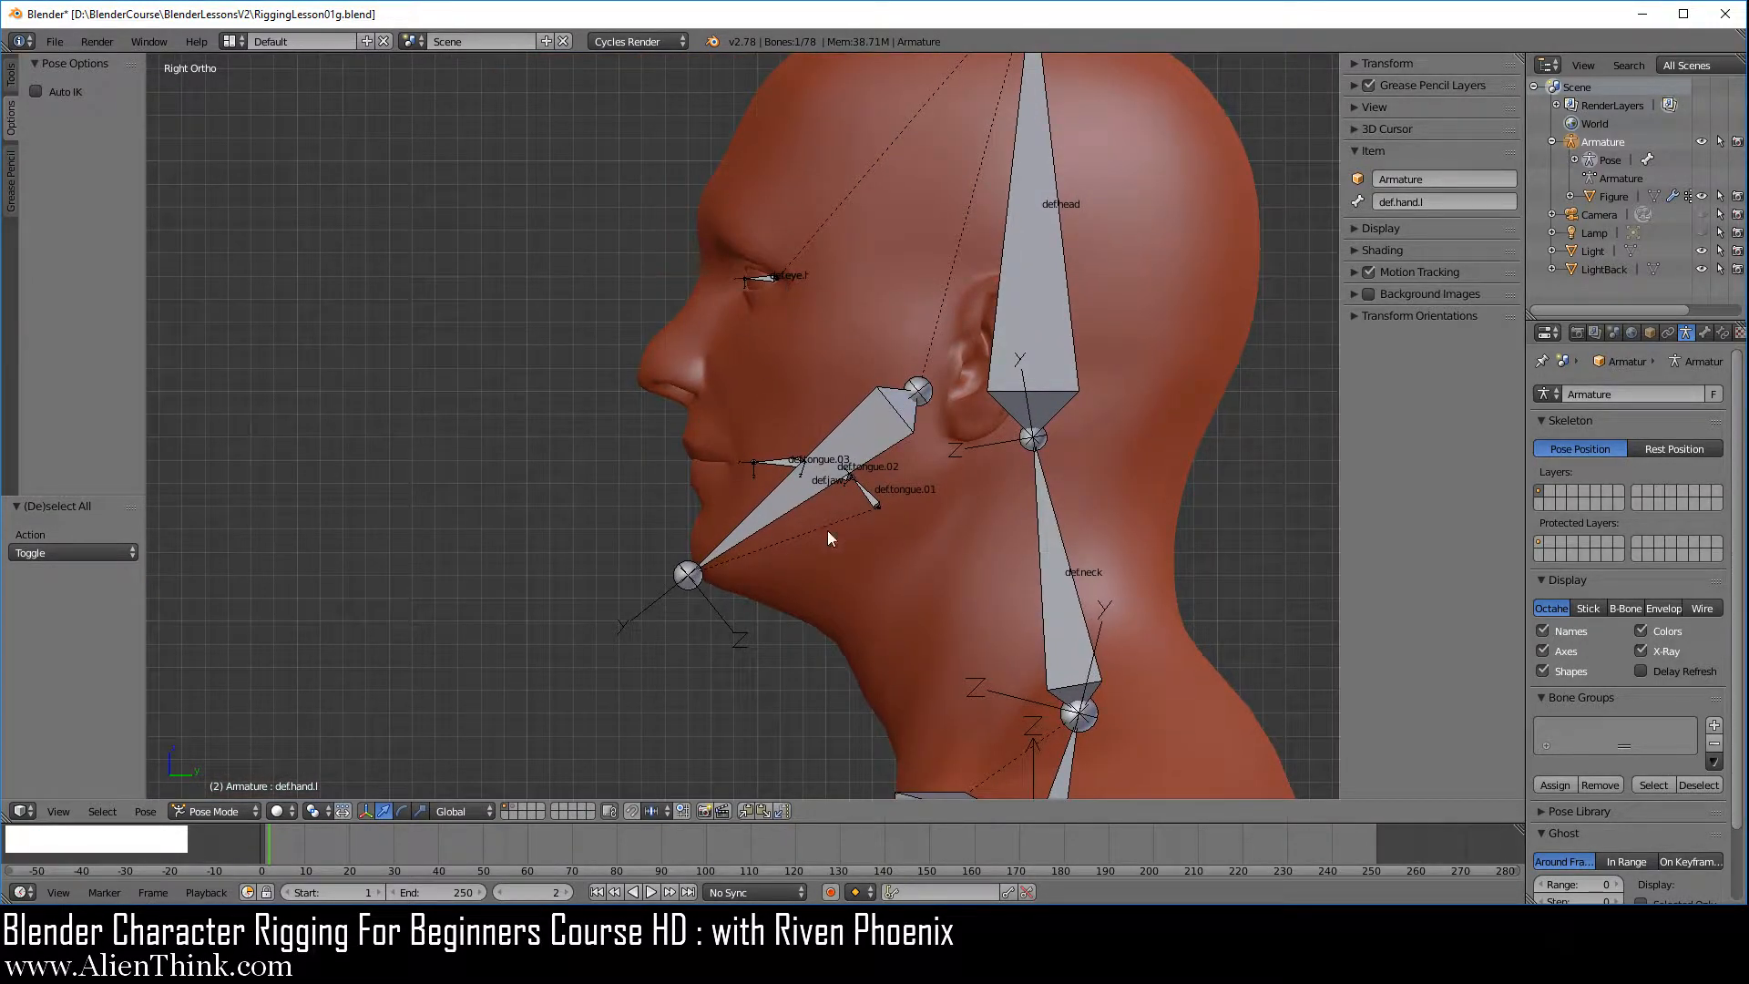
pyautogui.keyDown('shift'); pyautogui.moveTo(899, 501); pyautogui.dragTo(741, 248, button='middle'); pyautogui.keyUp('shift')
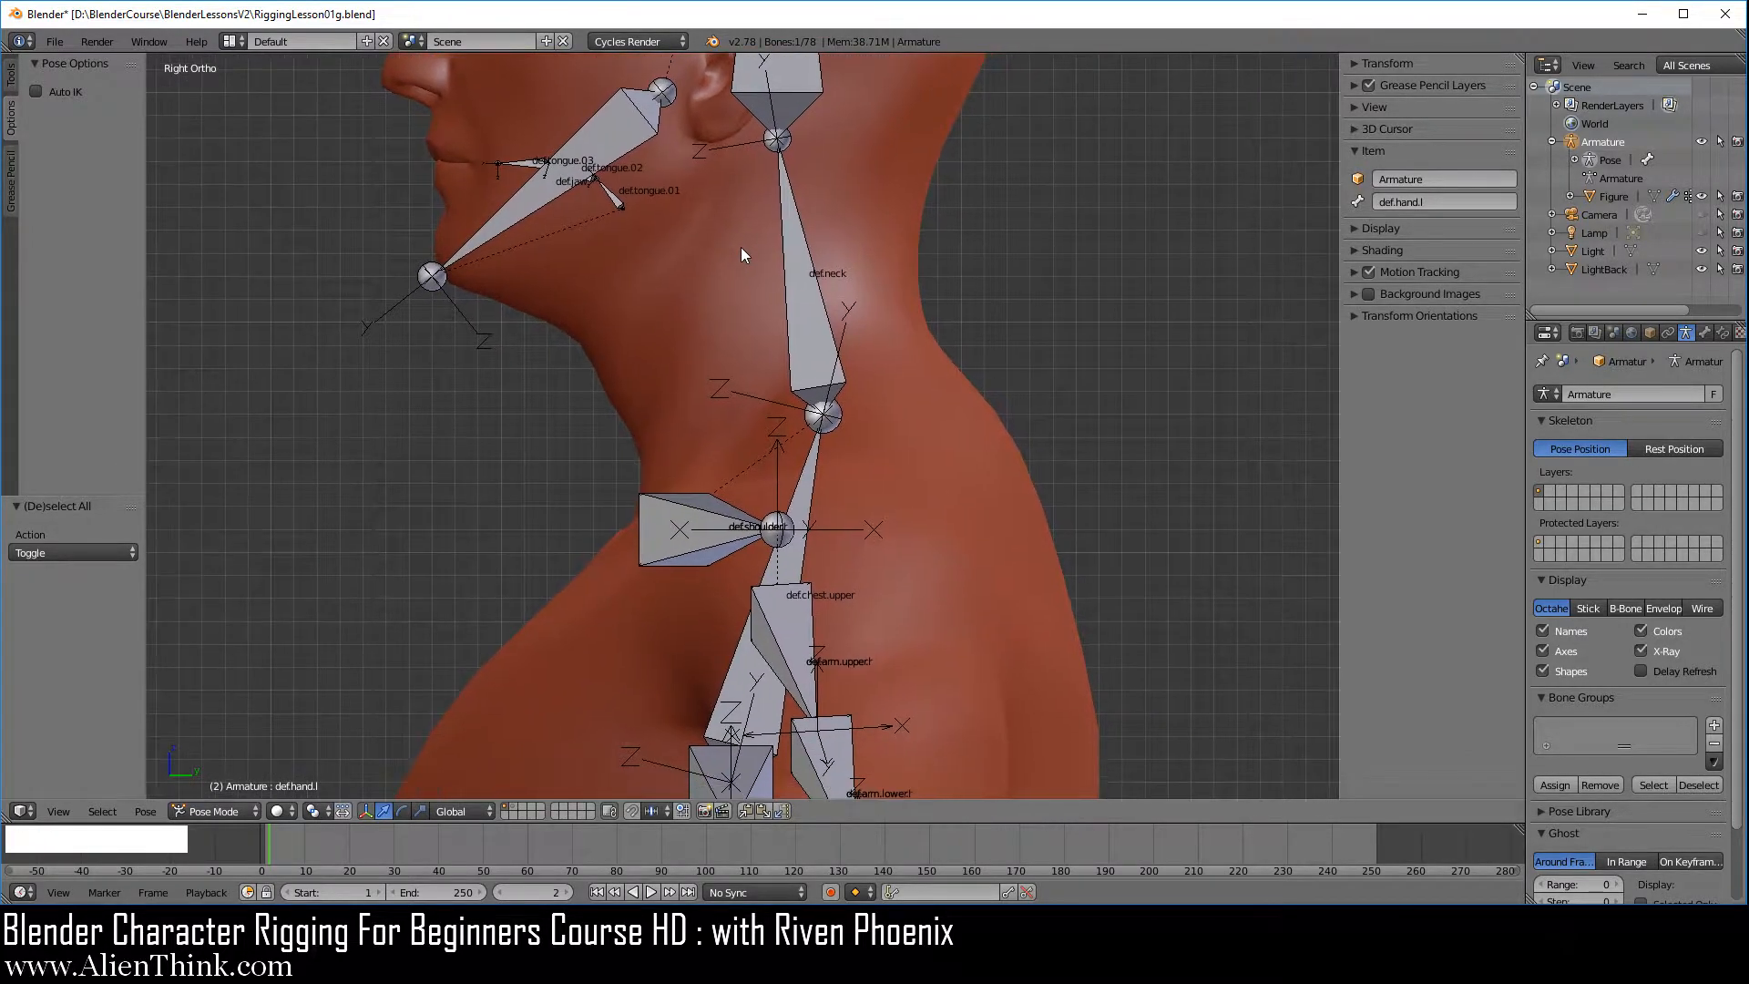
pyautogui.scroll(-2, 920, 520)
pyautogui.keyDown('shift'); pyautogui.moveTo(918, 526); pyautogui.dragTo(785, 246, button='middle'); pyautogui.keyUp('shift')
pyautogui.moveTo(838, 515)
pyautogui.keyDown('shift'); pyautogui.mouseDown(button='middle')
pyautogui.moveTo(843, 401)
pyautogui.moveTo(893, 352)
pyautogui.moveTo(927, 483)
pyautogui.mouseUp(button='middle'); pyautogui.keyUp('shift')
pyautogui.press('KP_1')
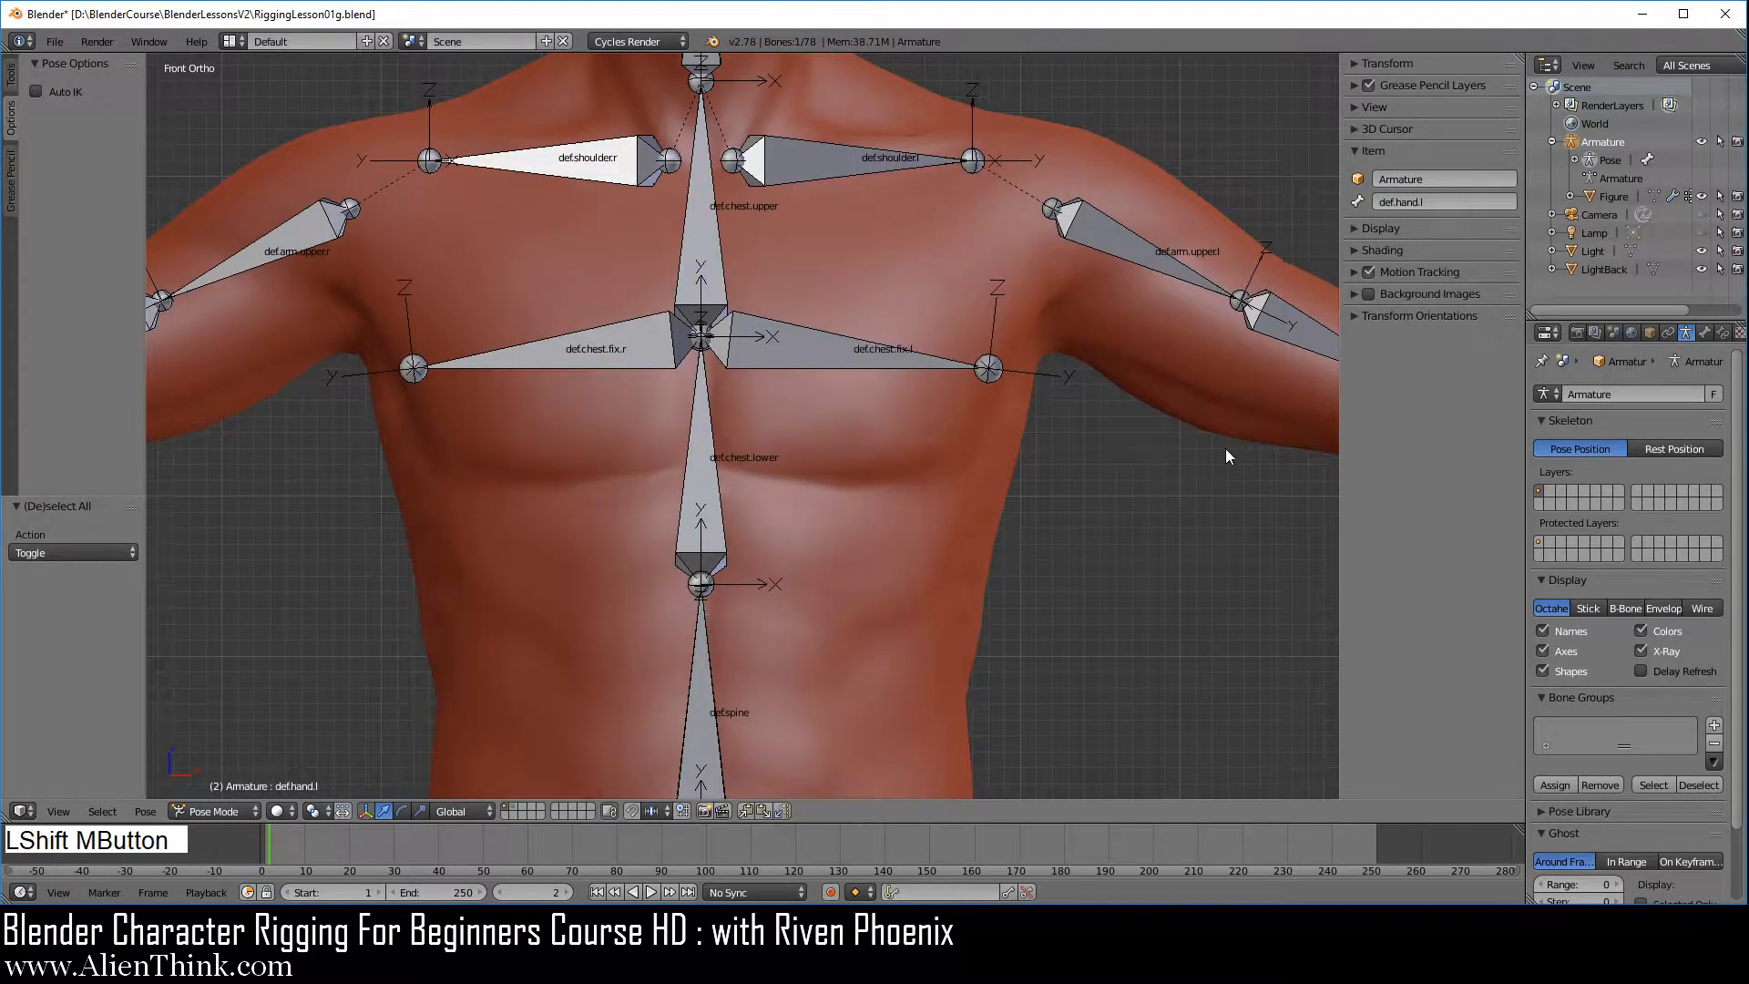
# - Select the def.hand.l bone, frame it, and inspect the left hand's bones from above and from below
pyautogui.keyDown('shift'); pyautogui.moveTo(1226, 448); pyautogui.dragTo(620, 451, button='middle'); pyautogui.keyUp('shift')
pyautogui.keyDown('shift'); pyautogui.moveTo(1141, 492); pyautogui.dragTo(660, 392, button='middle'); pyautogui.keyUp('shift')
pyautogui.rightClick(762, 449)
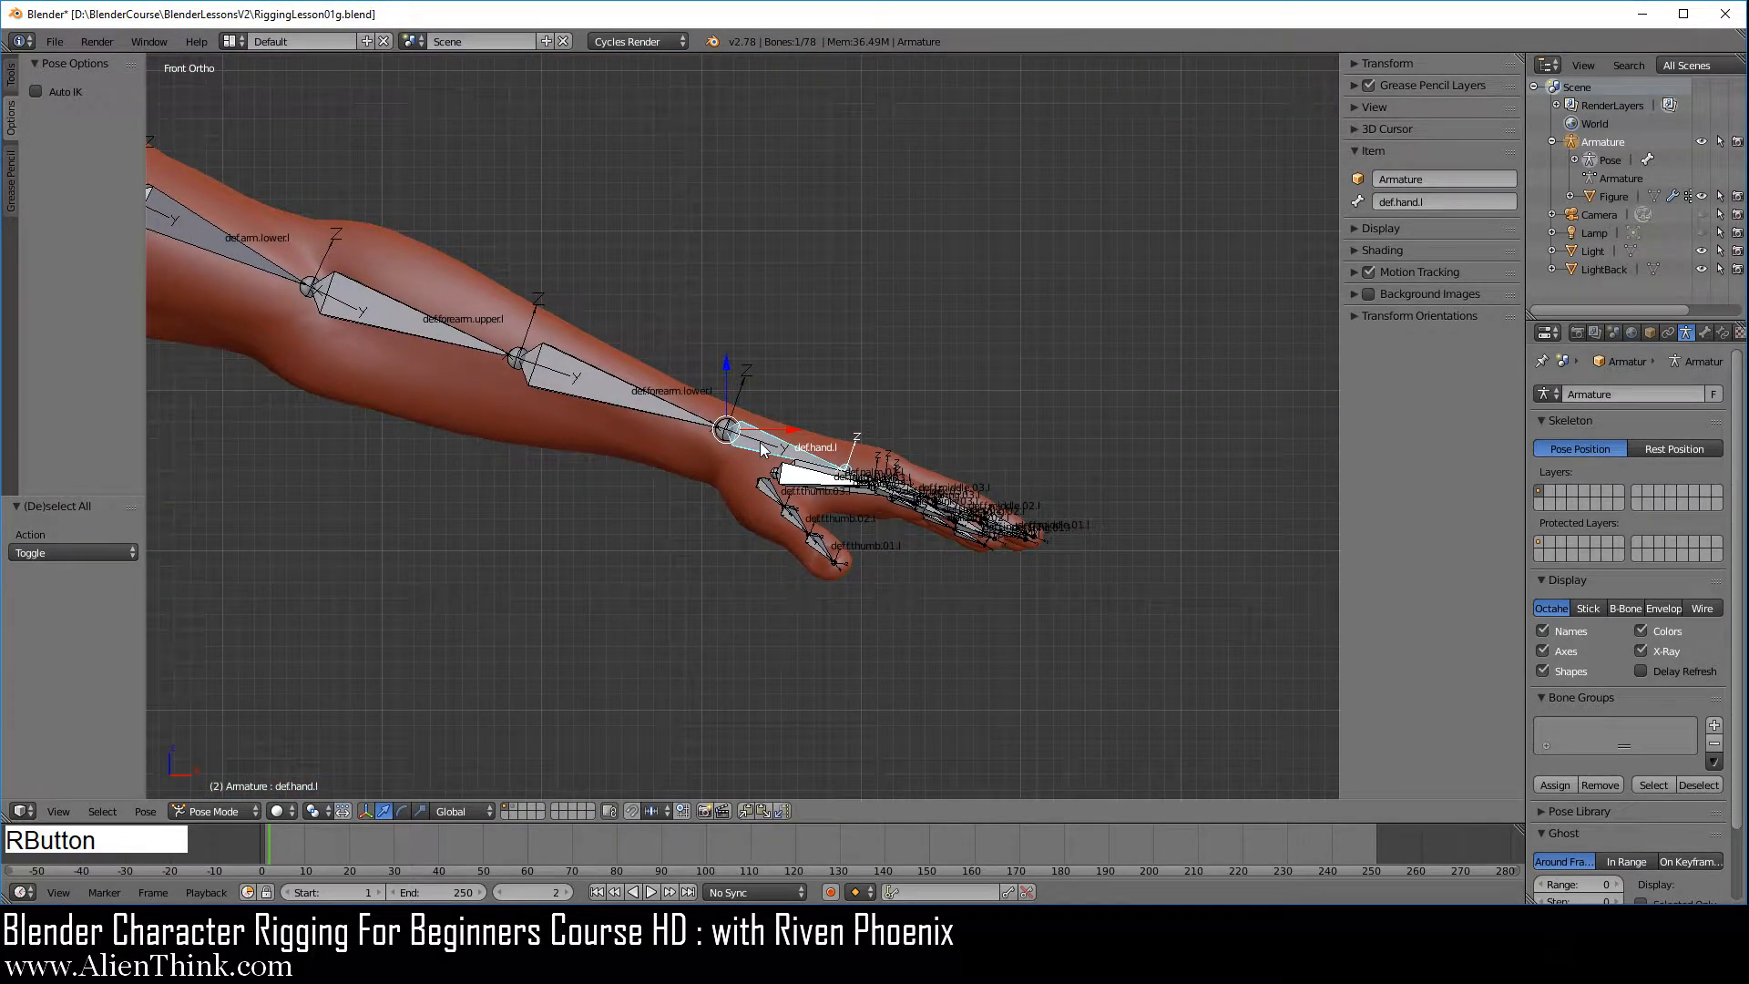
pyautogui.press('KP_Decimal')
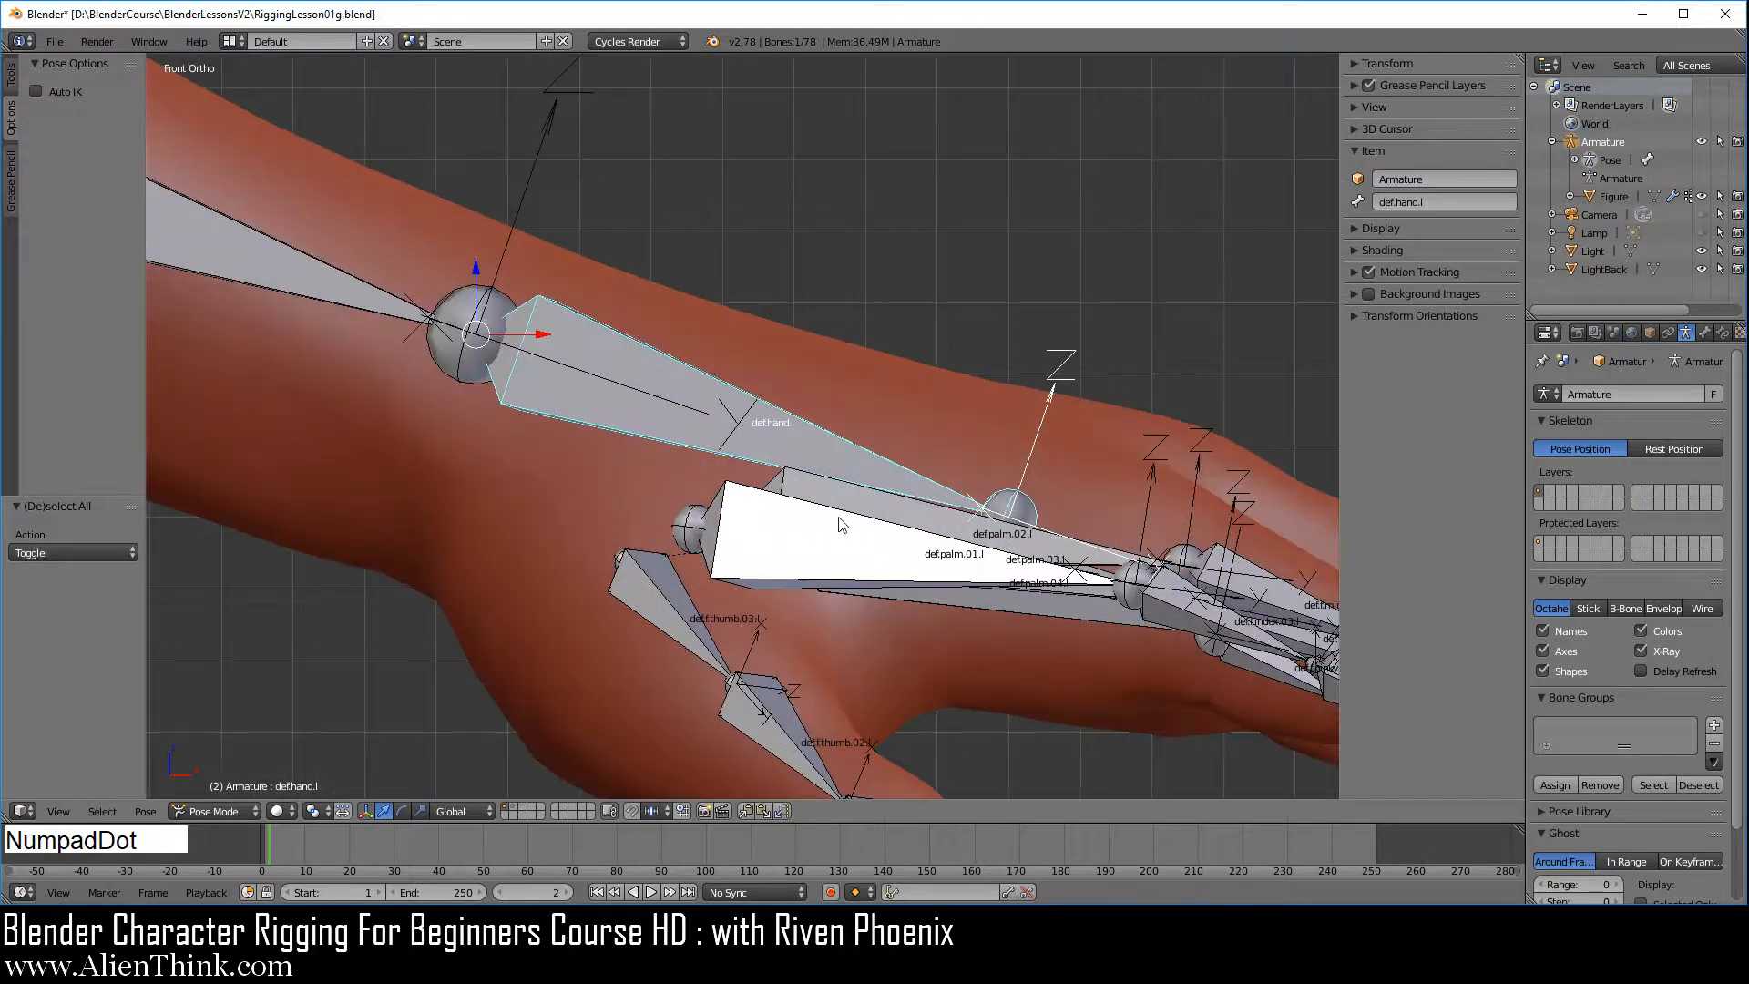
pyautogui.scroll(-3, 843, 501)
pyautogui.press('KP_7')
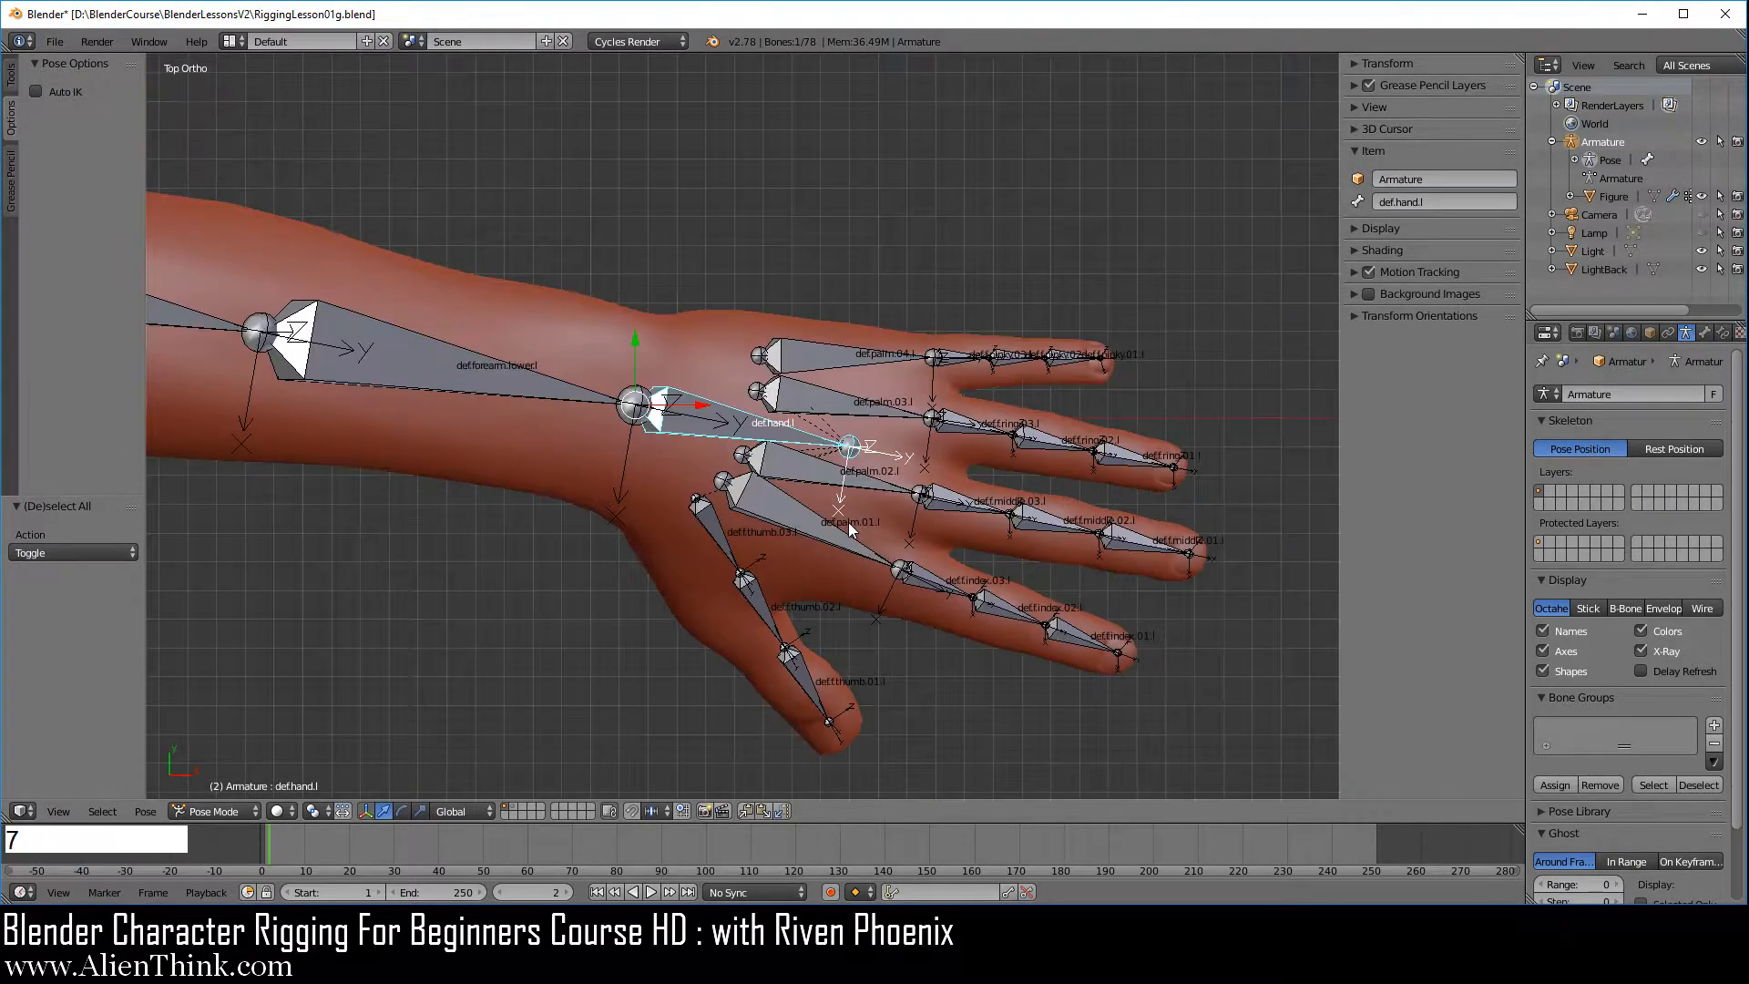
pyautogui.press('ctrl+KP_7')
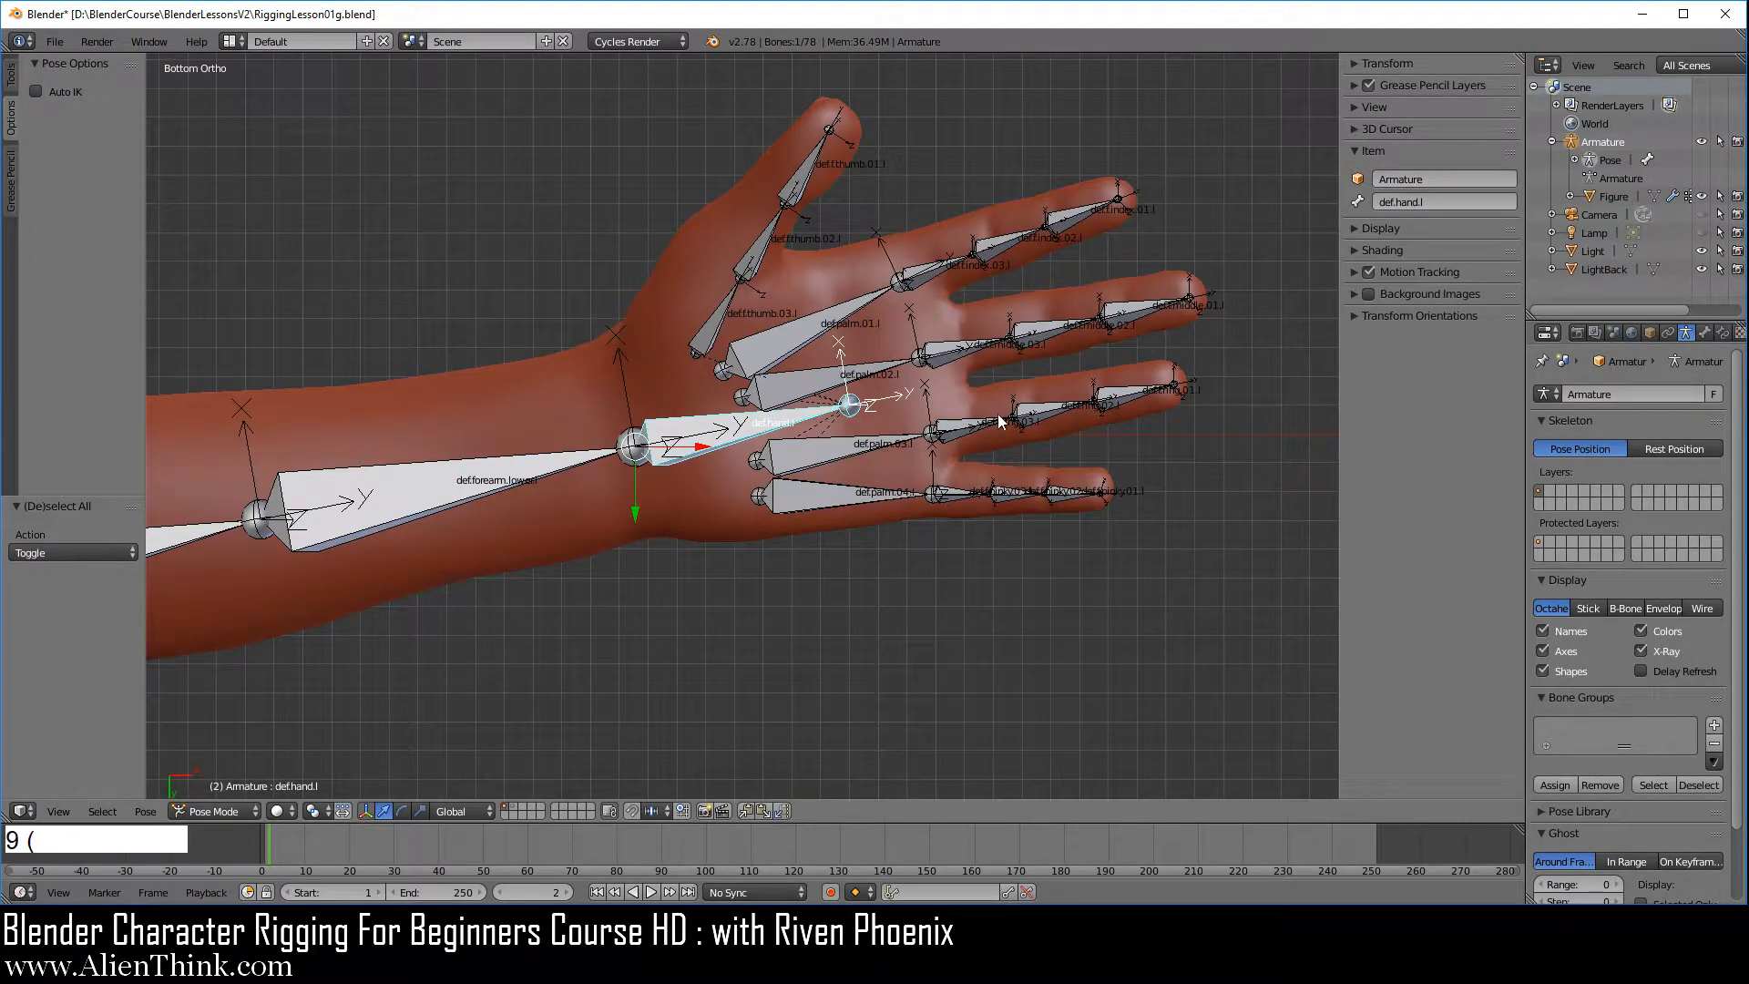
# - Freely rotate the def.f.index.01.l bone in the bottom view to test the index fingertip's deformation, and cancel the rotation
pyautogui.scroll(2, 1004, 416)
pyautogui.keyDown('shift'); pyautogui.moveTo(1014, 407); pyautogui.dragTo(575, 498, button='middle'); pyautogui.keyUp('shift')
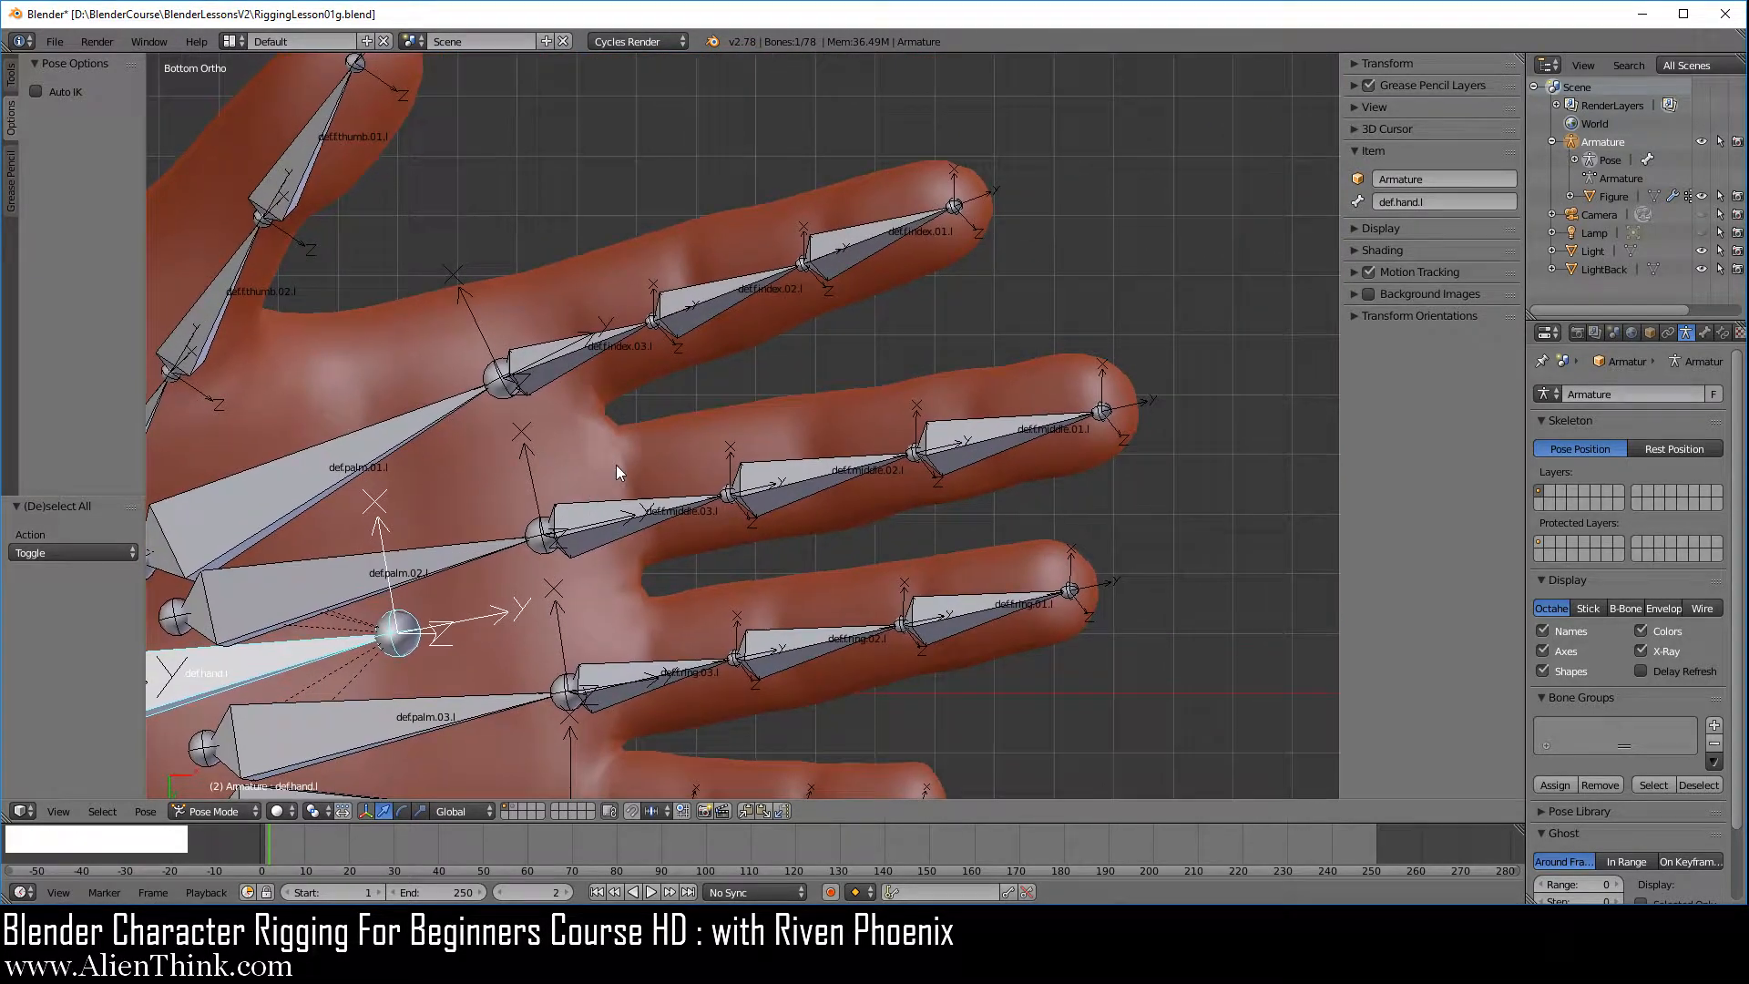
pyautogui.rightClick(889, 238)
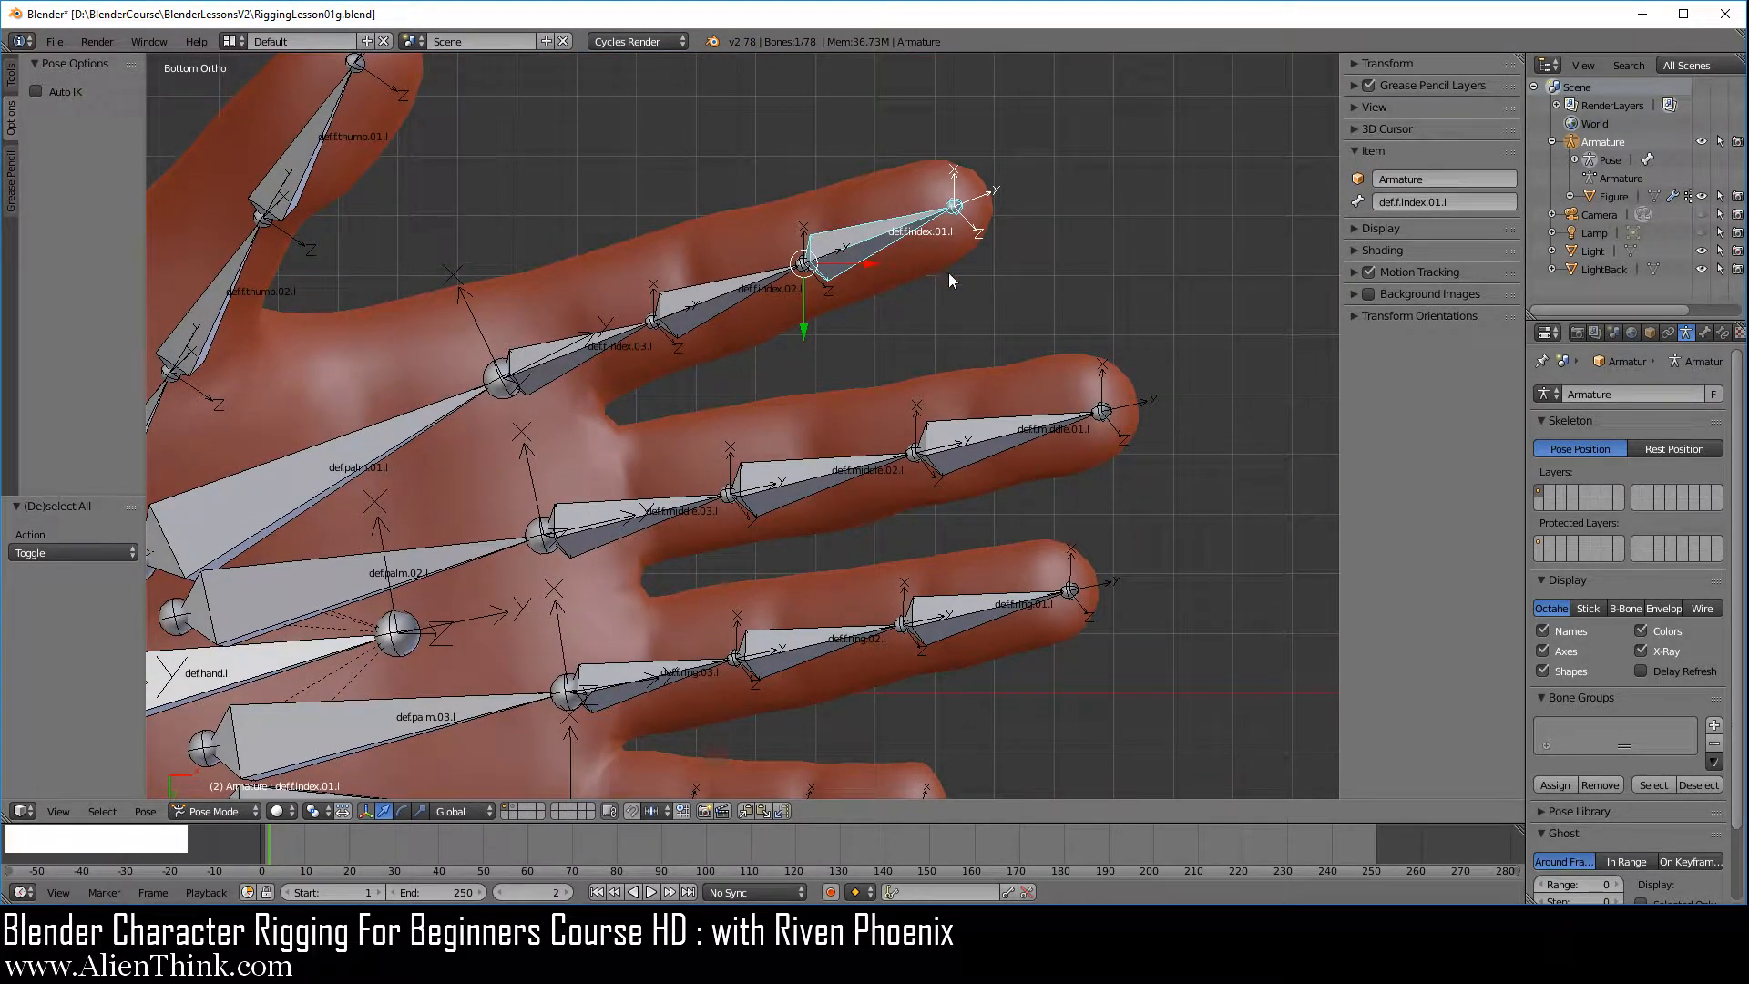
pyautogui.press('r')
pyautogui.press('r')
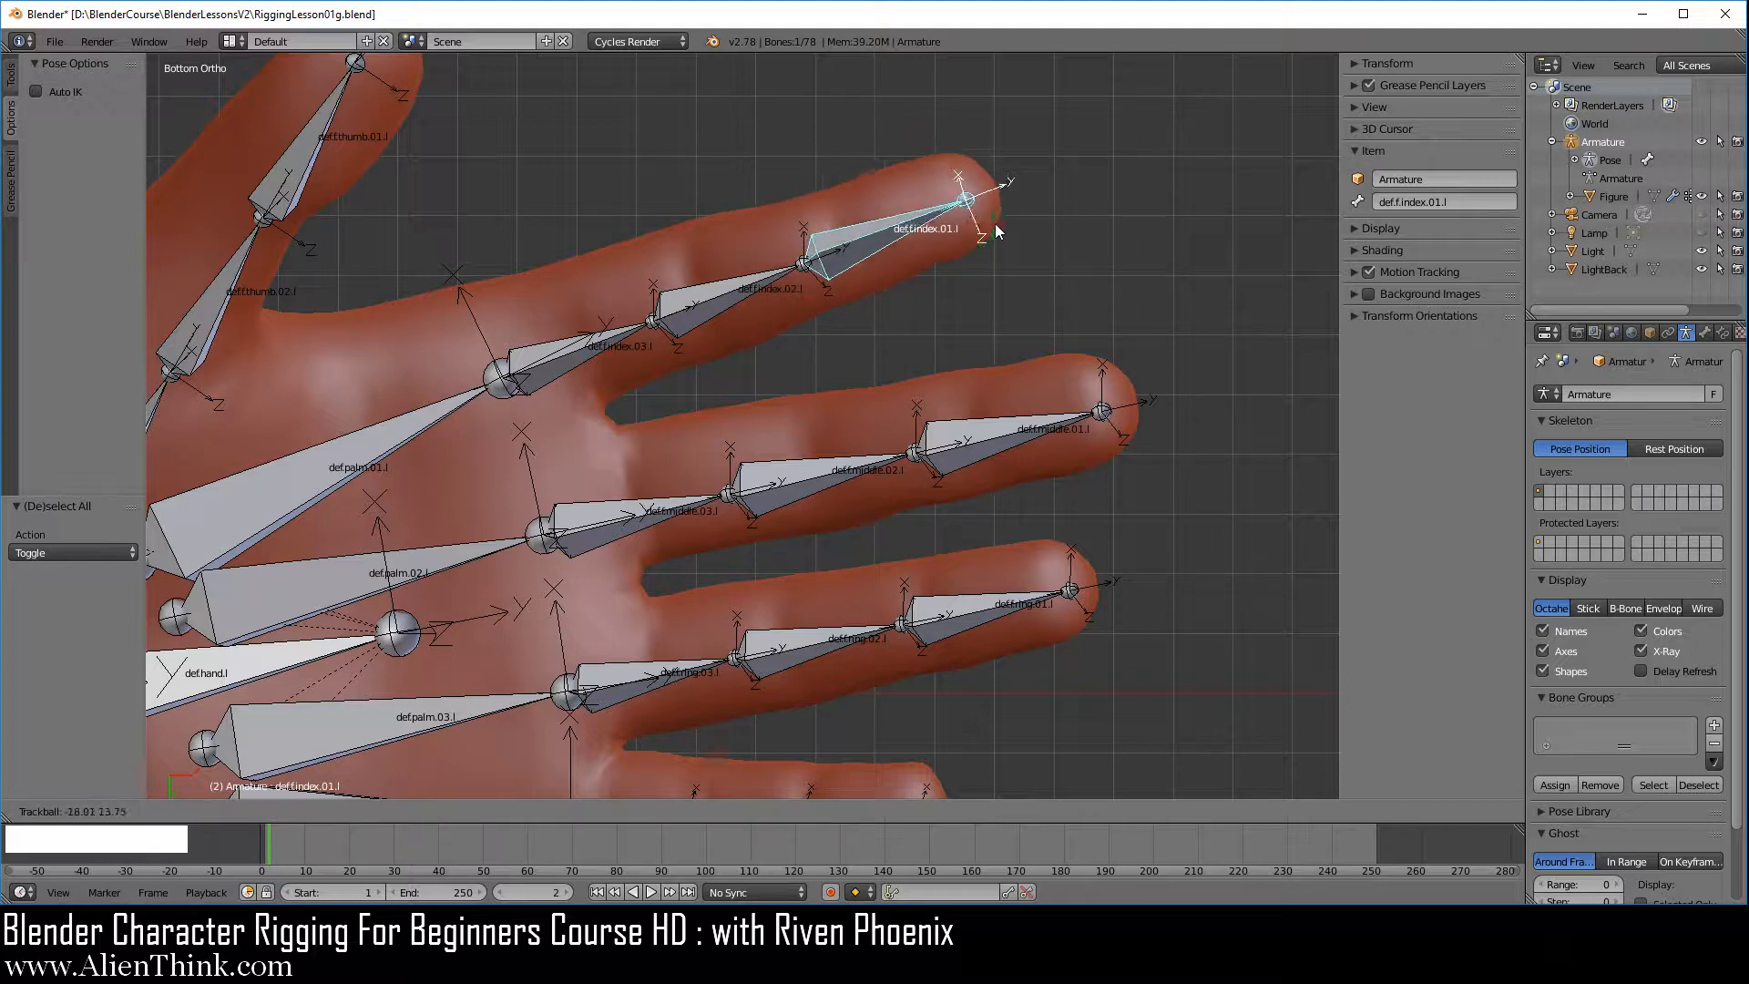
pyautogui.rightClick(895, 268)
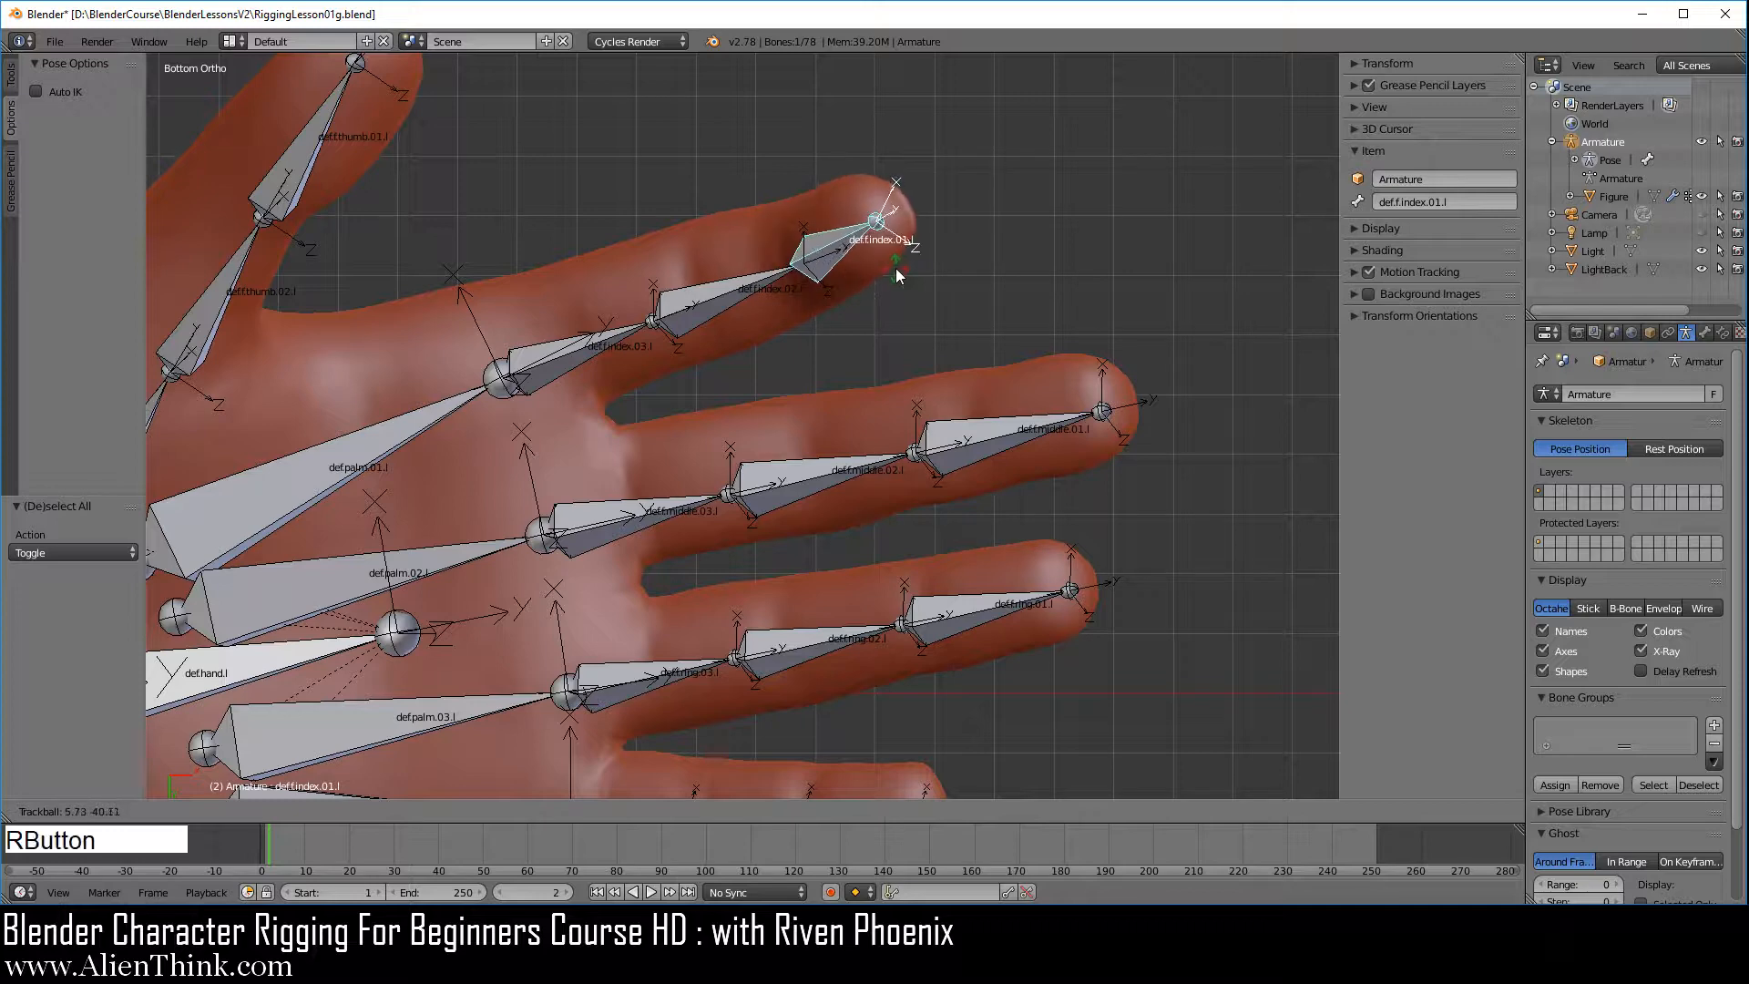
pyautogui.scroll(3, 802, 255)
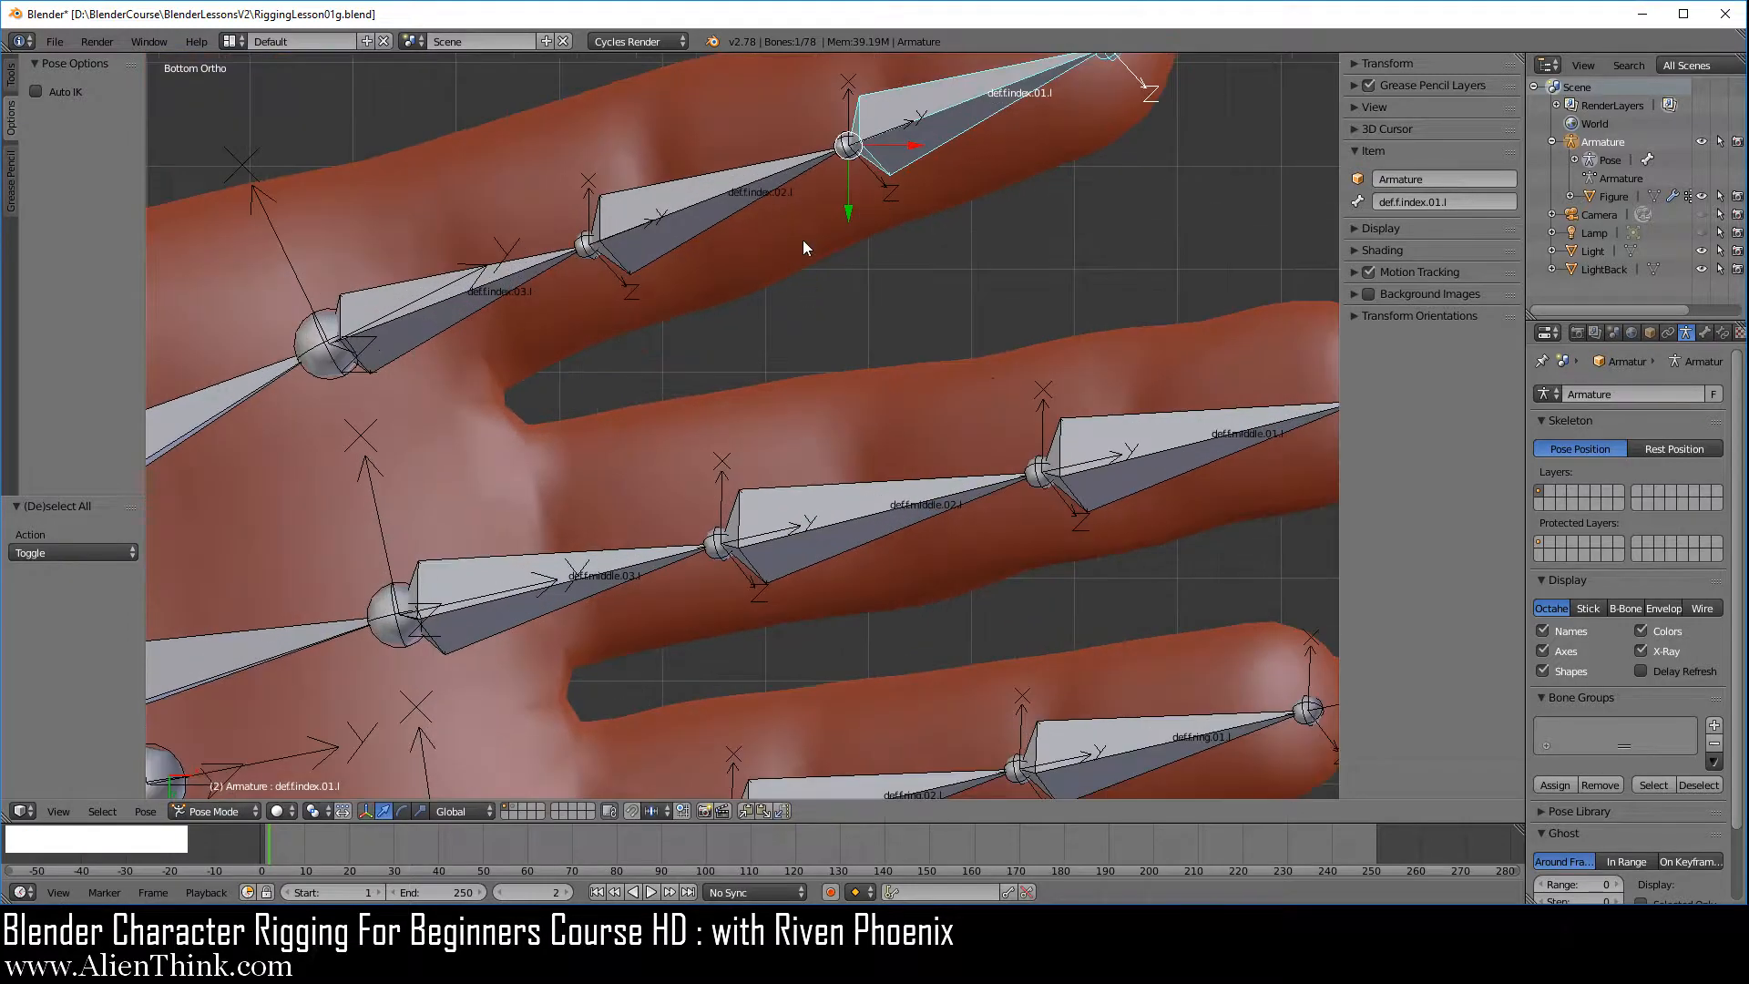
# - Freely rotate the def.f.middle.01.l bone to test the middle fingertip's deformation, and cancel the rotation
pyautogui.scroll(-3, 1020, 337)
pyautogui.rightClick(1011, 443)
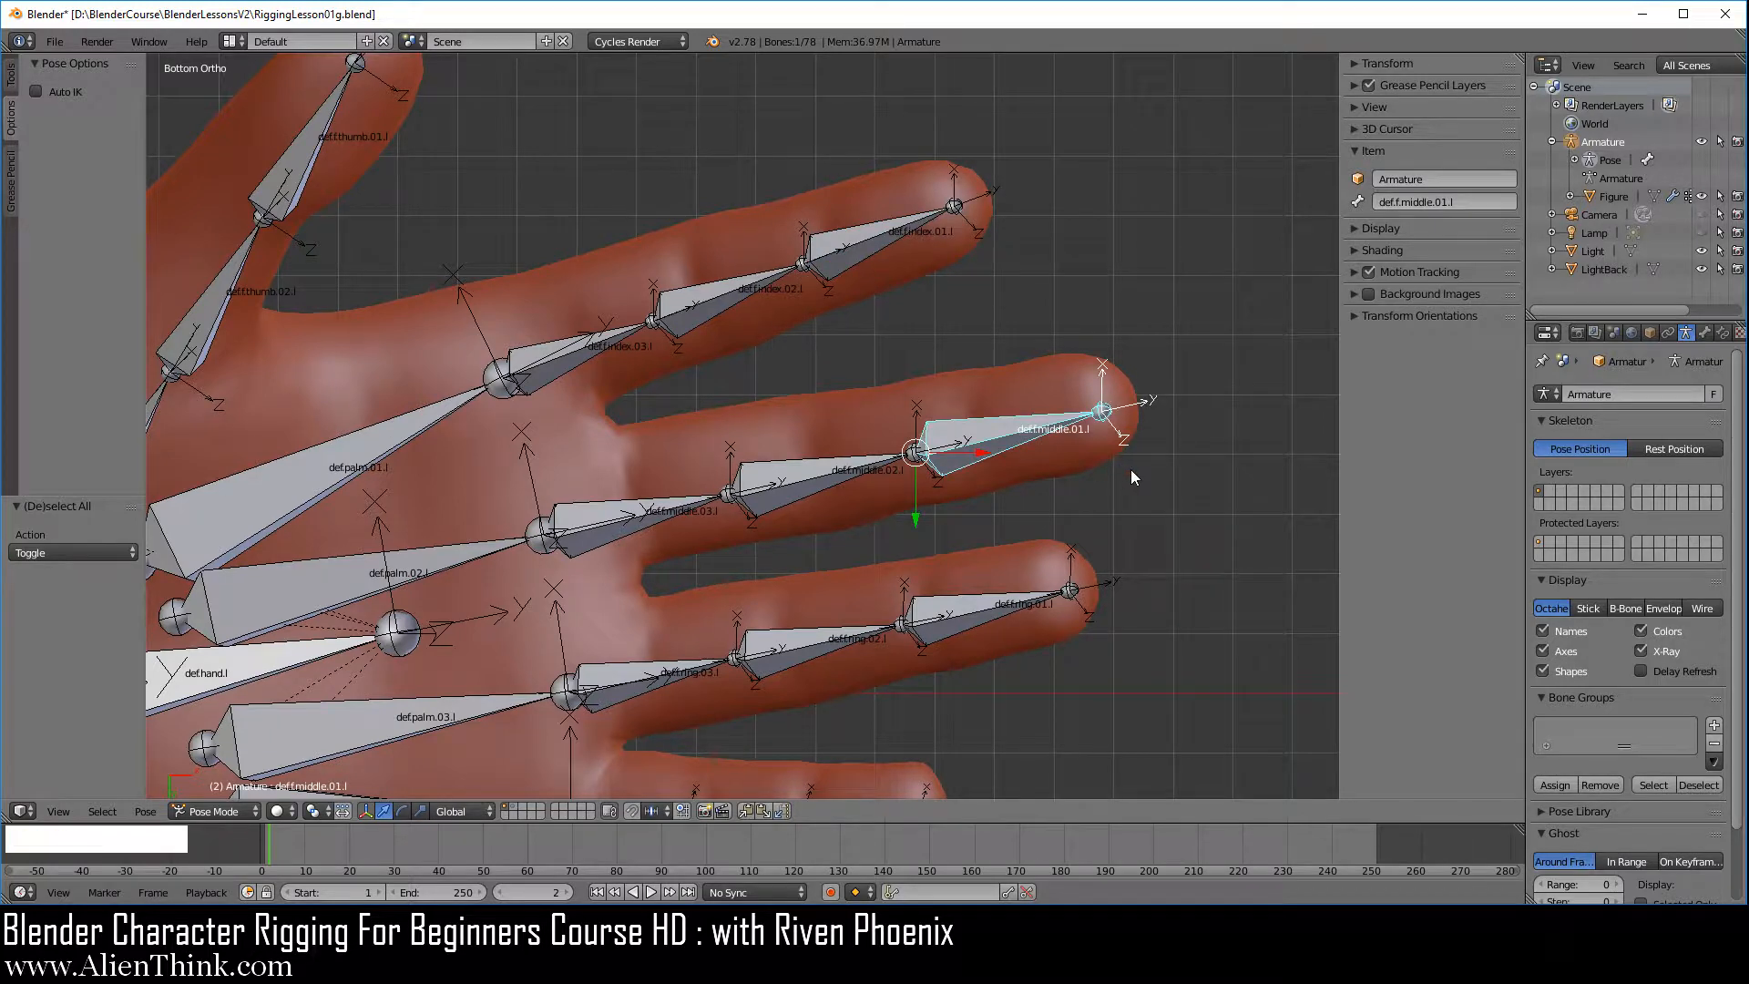
pyautogui.press('r')
pyautogui.press('r')
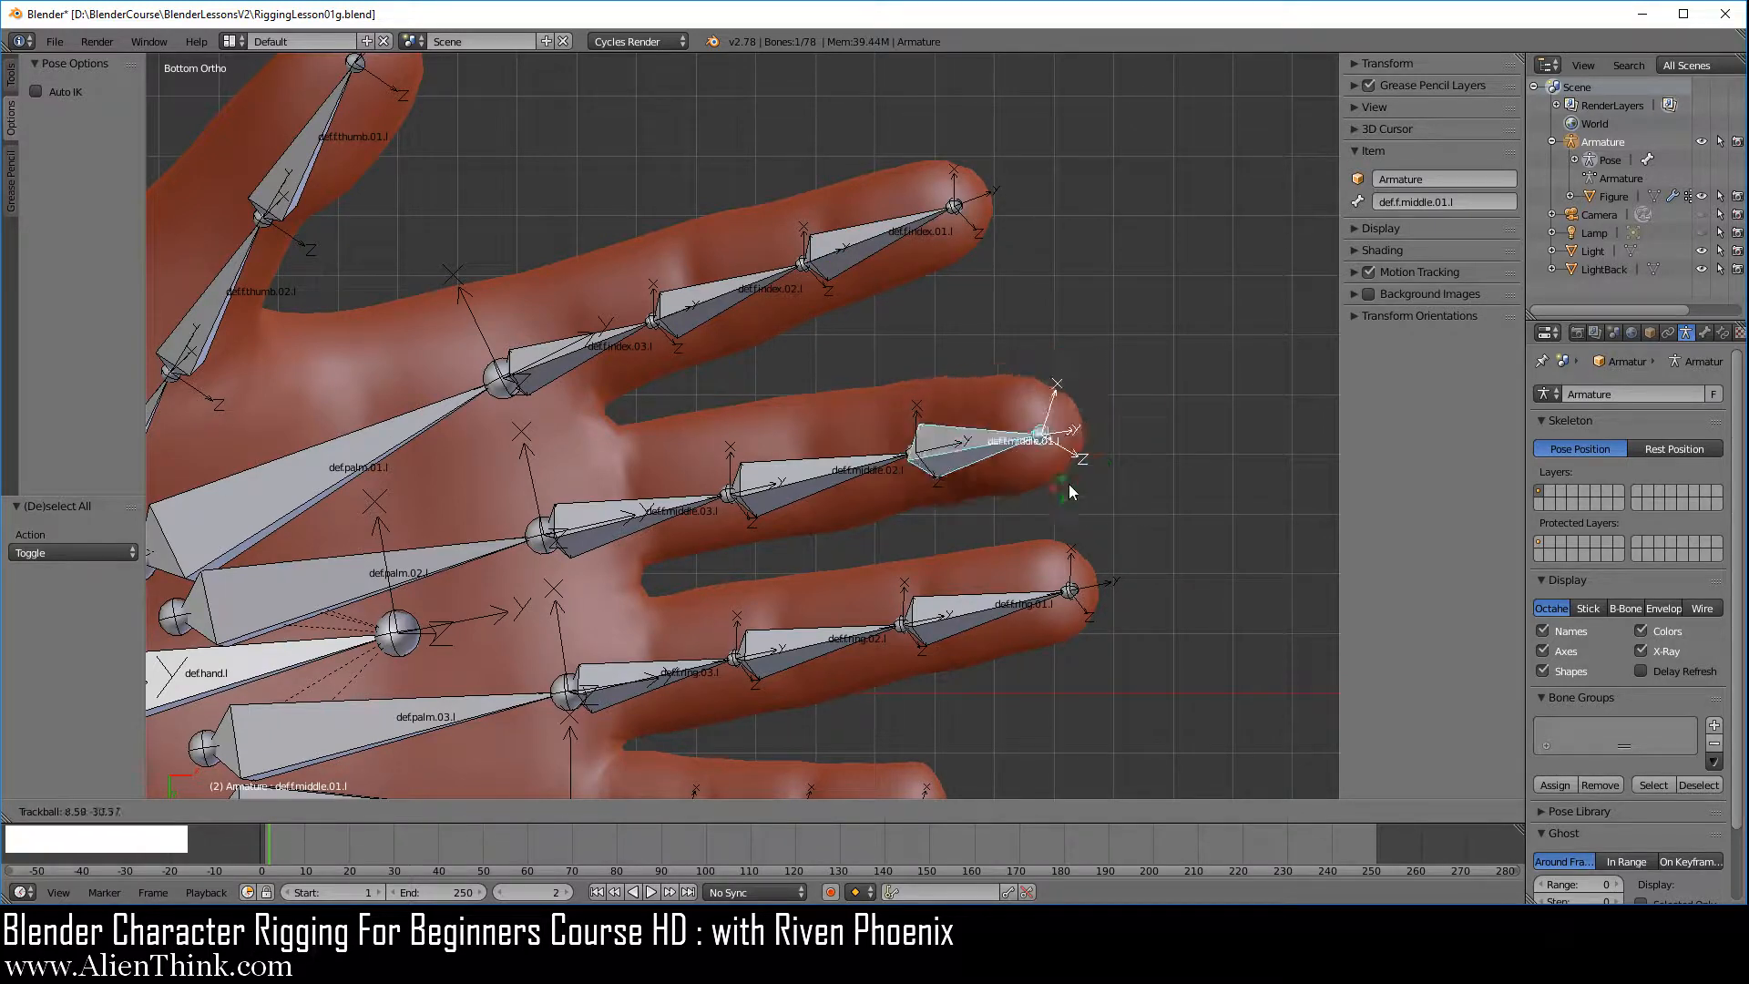
pyautogui.rightClick(1096, 468)
# - Examine the left hand and forearm from below, and the torso and left arm bones from the front
pyautogui.scroll(-3, 1096, 467)
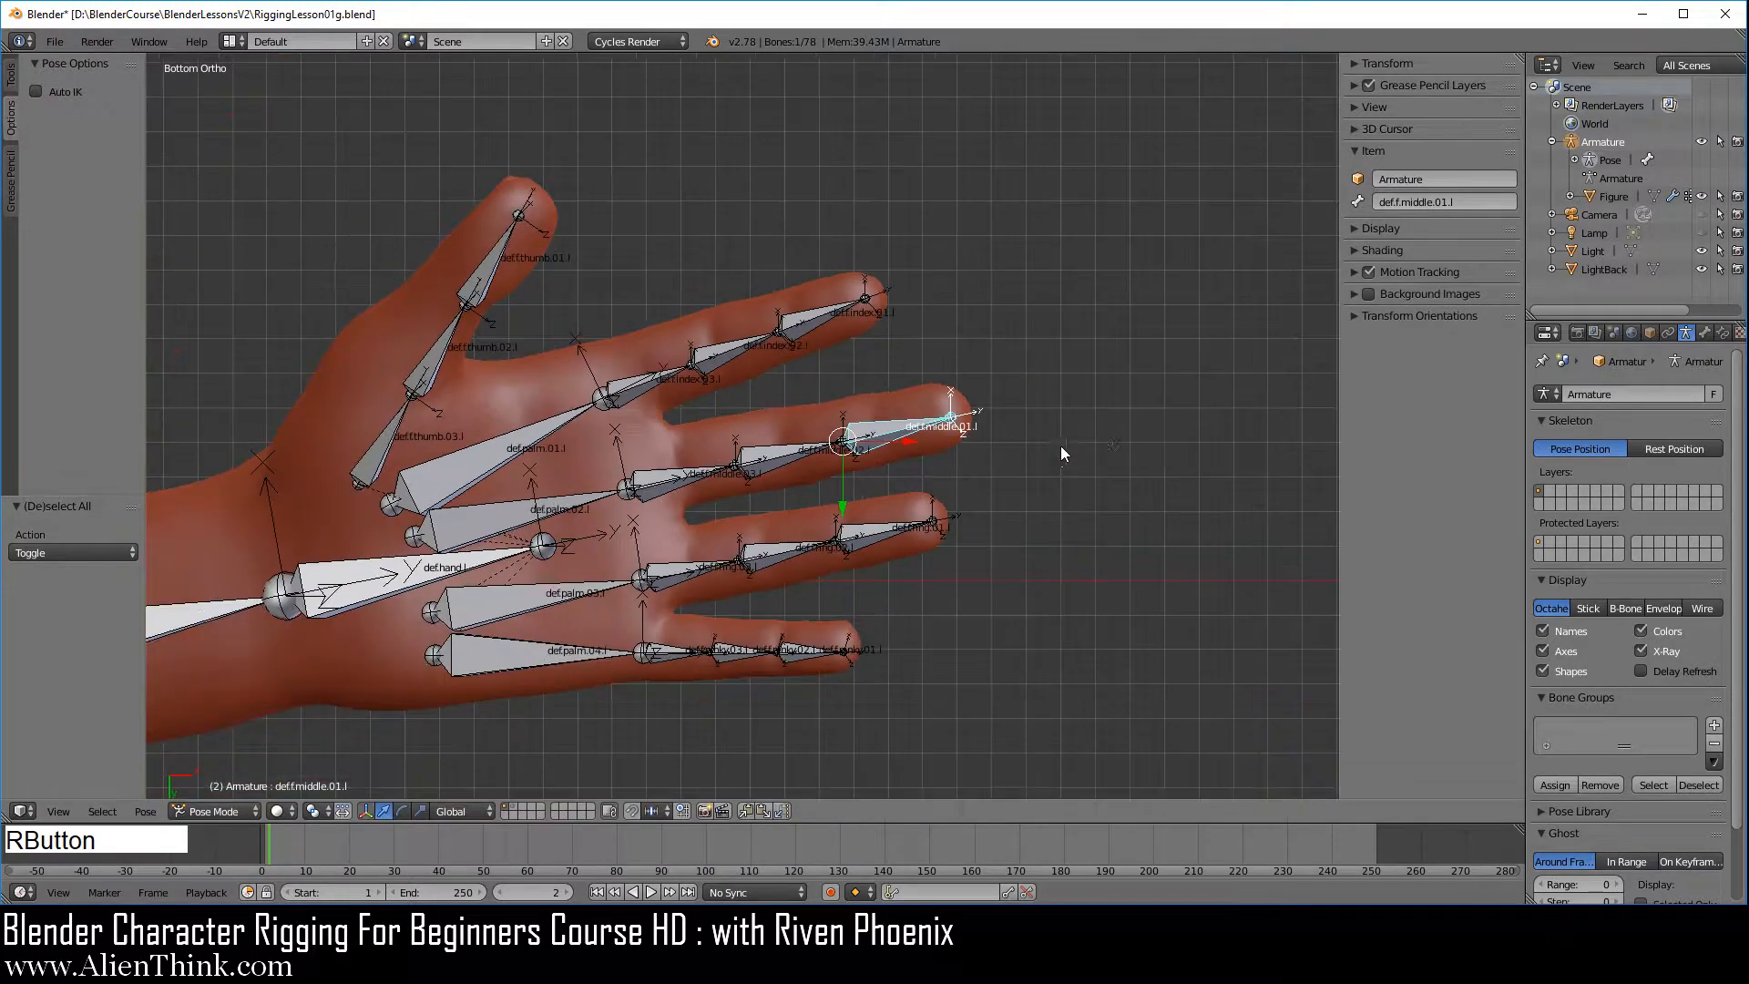
pyautogui.keyDown('shift'); pyautogui.moveTo(767, 569); pyautogui.dragTo(1153, 402, button='middle'); pyautogui.keyUp('shift')
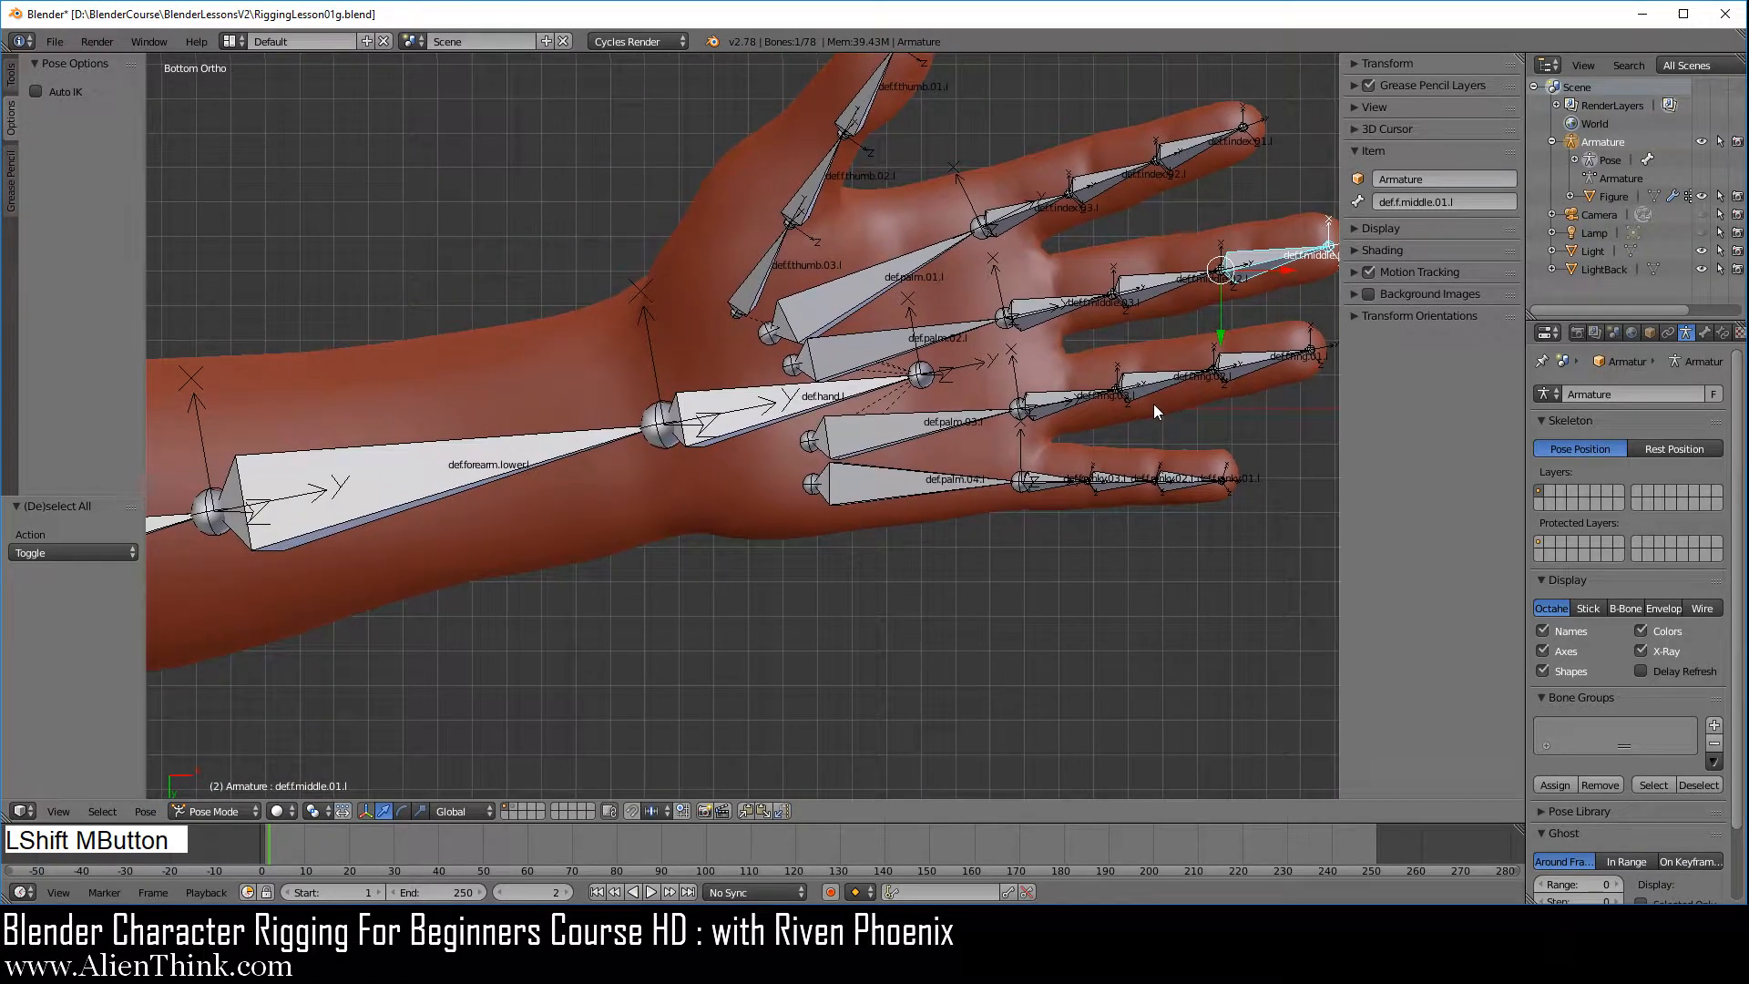
pyautogui.scroll(-2, 1153, 403)
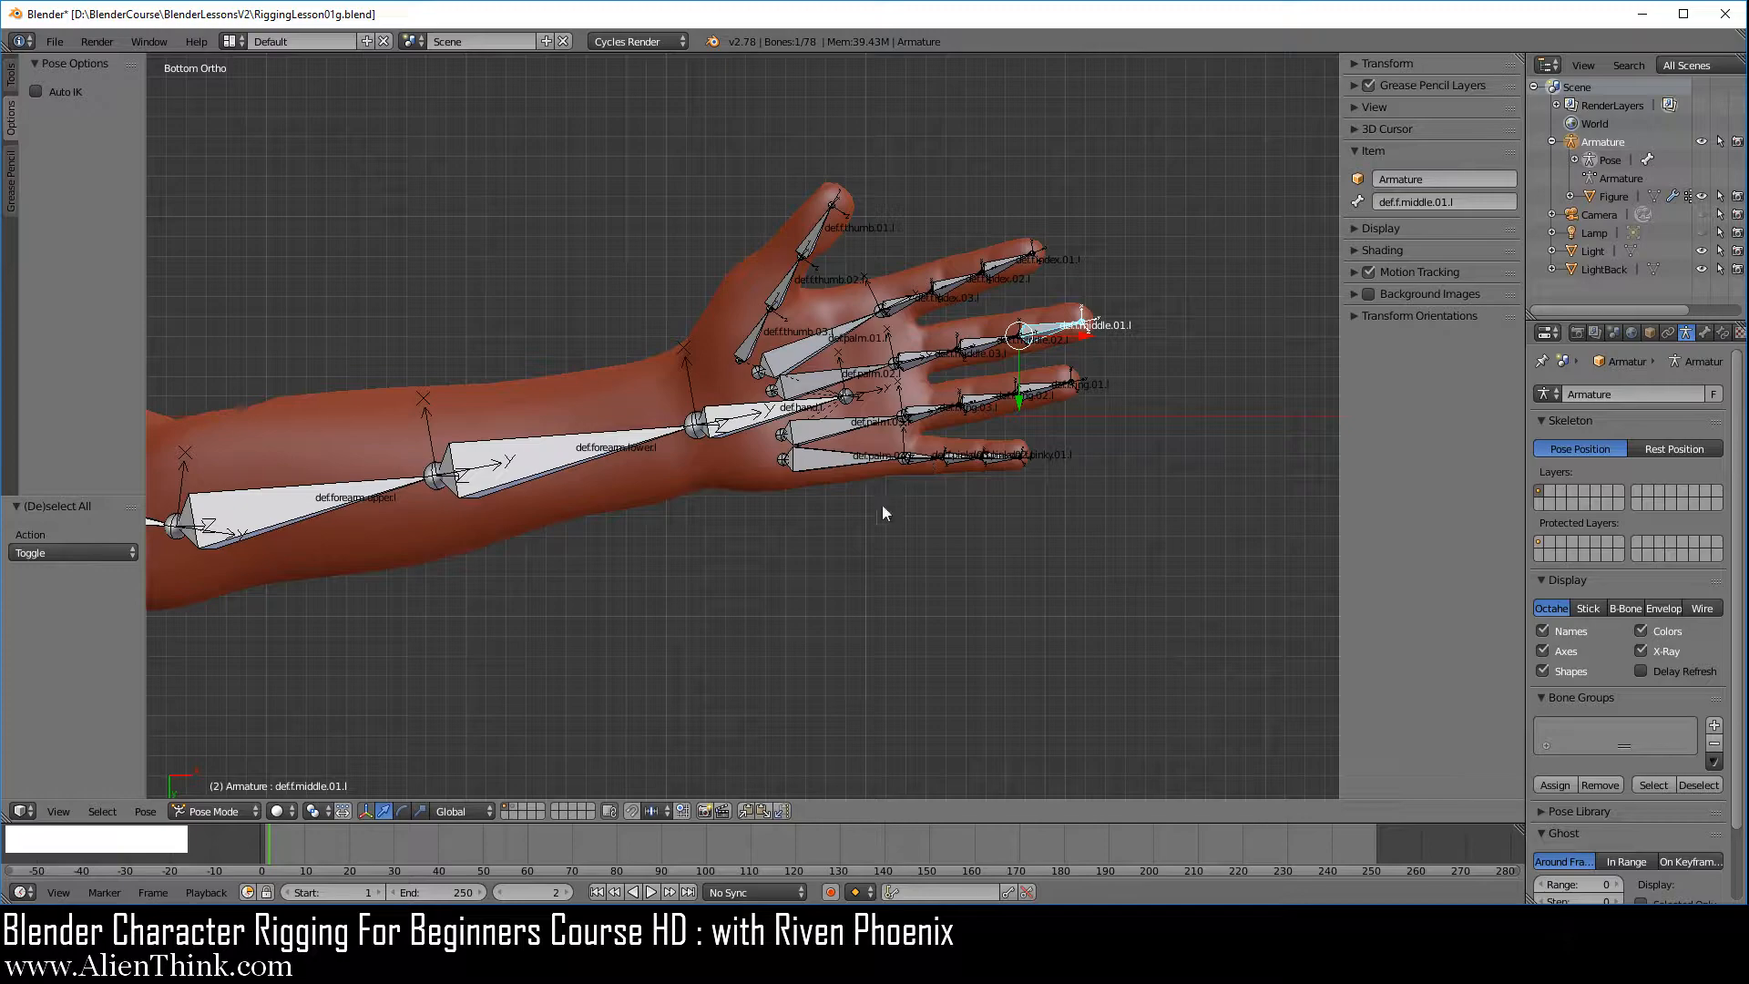
pyautogui.scroll(-3, 882, 505)
pyautogui.keyDown('shift'); pyautogui.moveTo(723, 569); pyautogui.dragTo(1058, 514, button='middle'); pyautogui.keyUp('shift')
pyautogui.press('1')
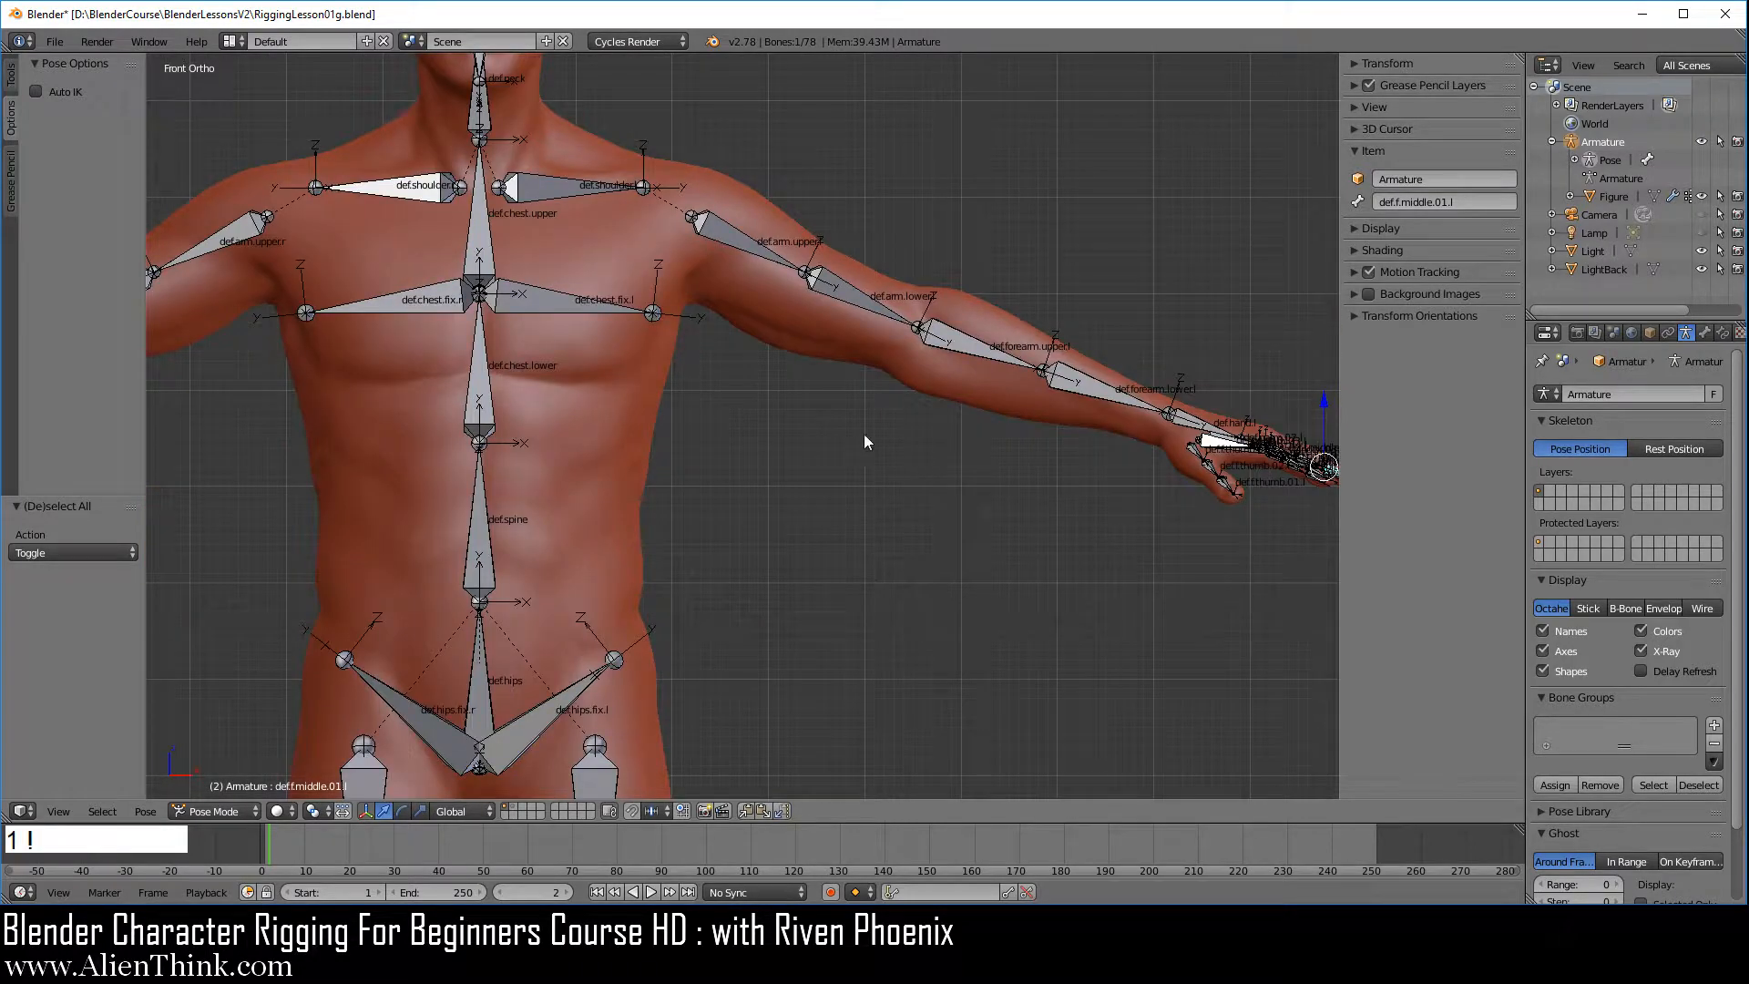
pyautogui.scroll(-4, 730, 528)
pyautogui.keyDown('shift'); pyautogui.moveTo(729, 528); pyautogui.dragTo(816, 558, button='middle'); pyautogui.keyUp('shift')
pyautogui.scroll(4, 833, 450)
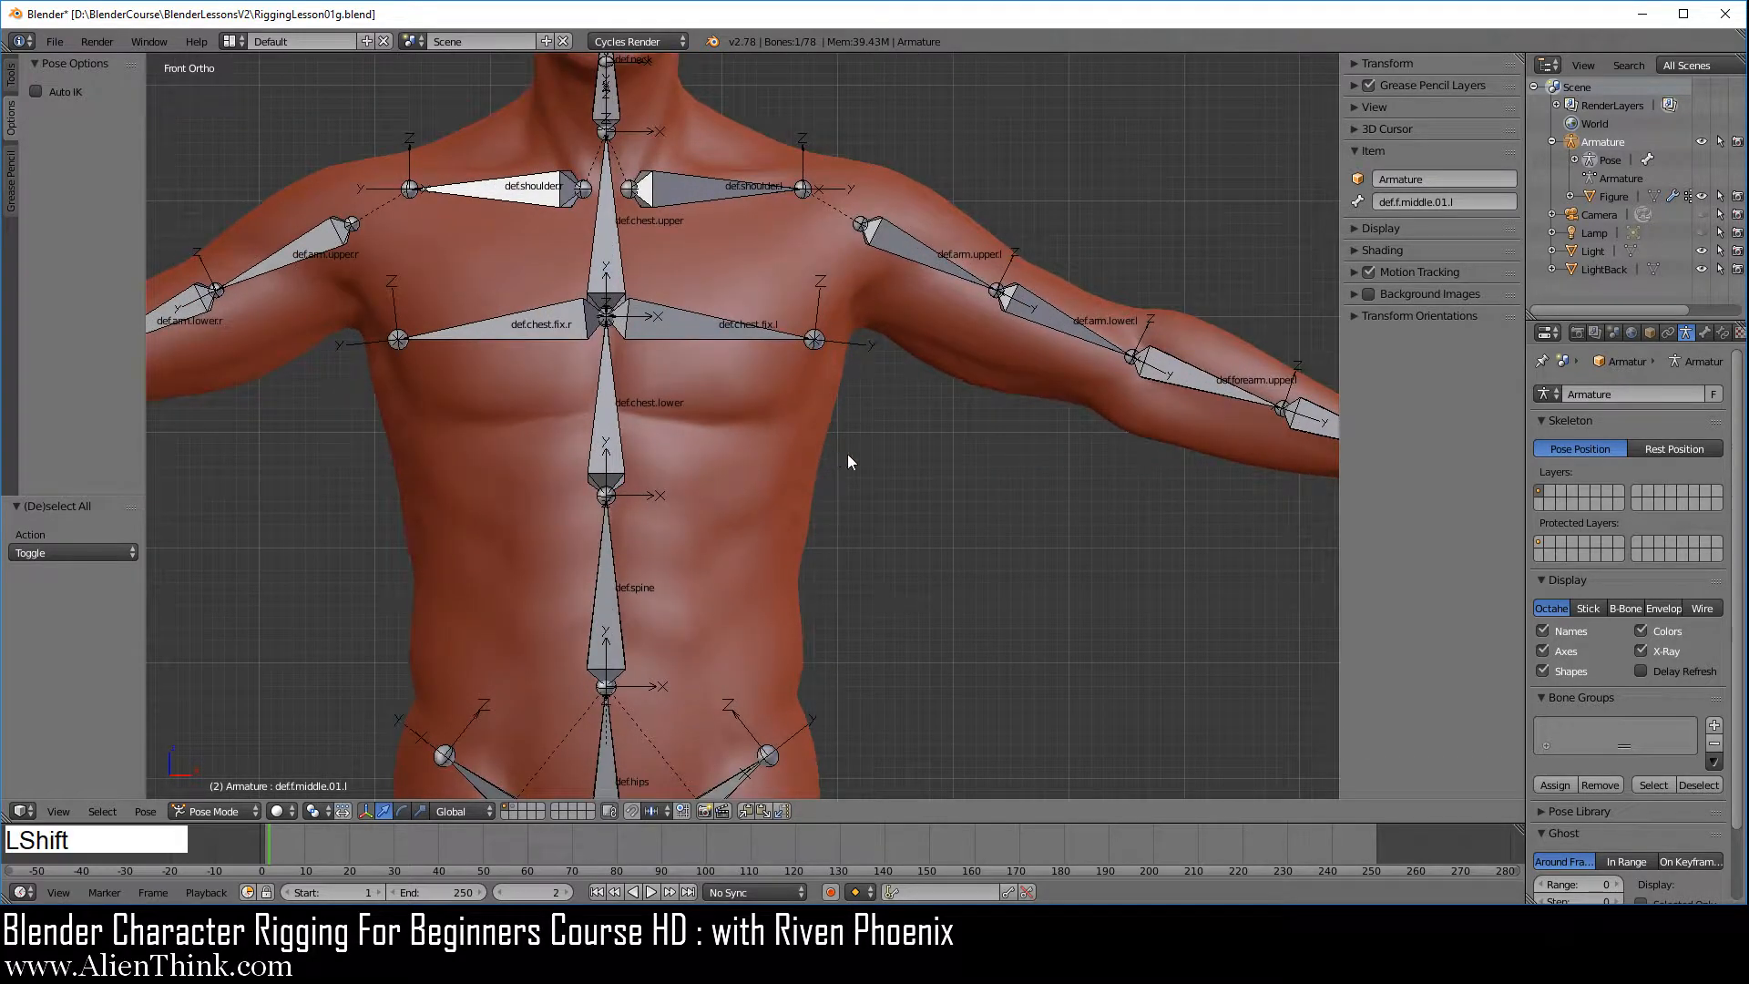
pyautogui.keyDown('shift'); pyautogui.moveTo(848, 455); pyautogui.dragTo(878, 574, button='middle'); pyautogui.keyUp('shift')
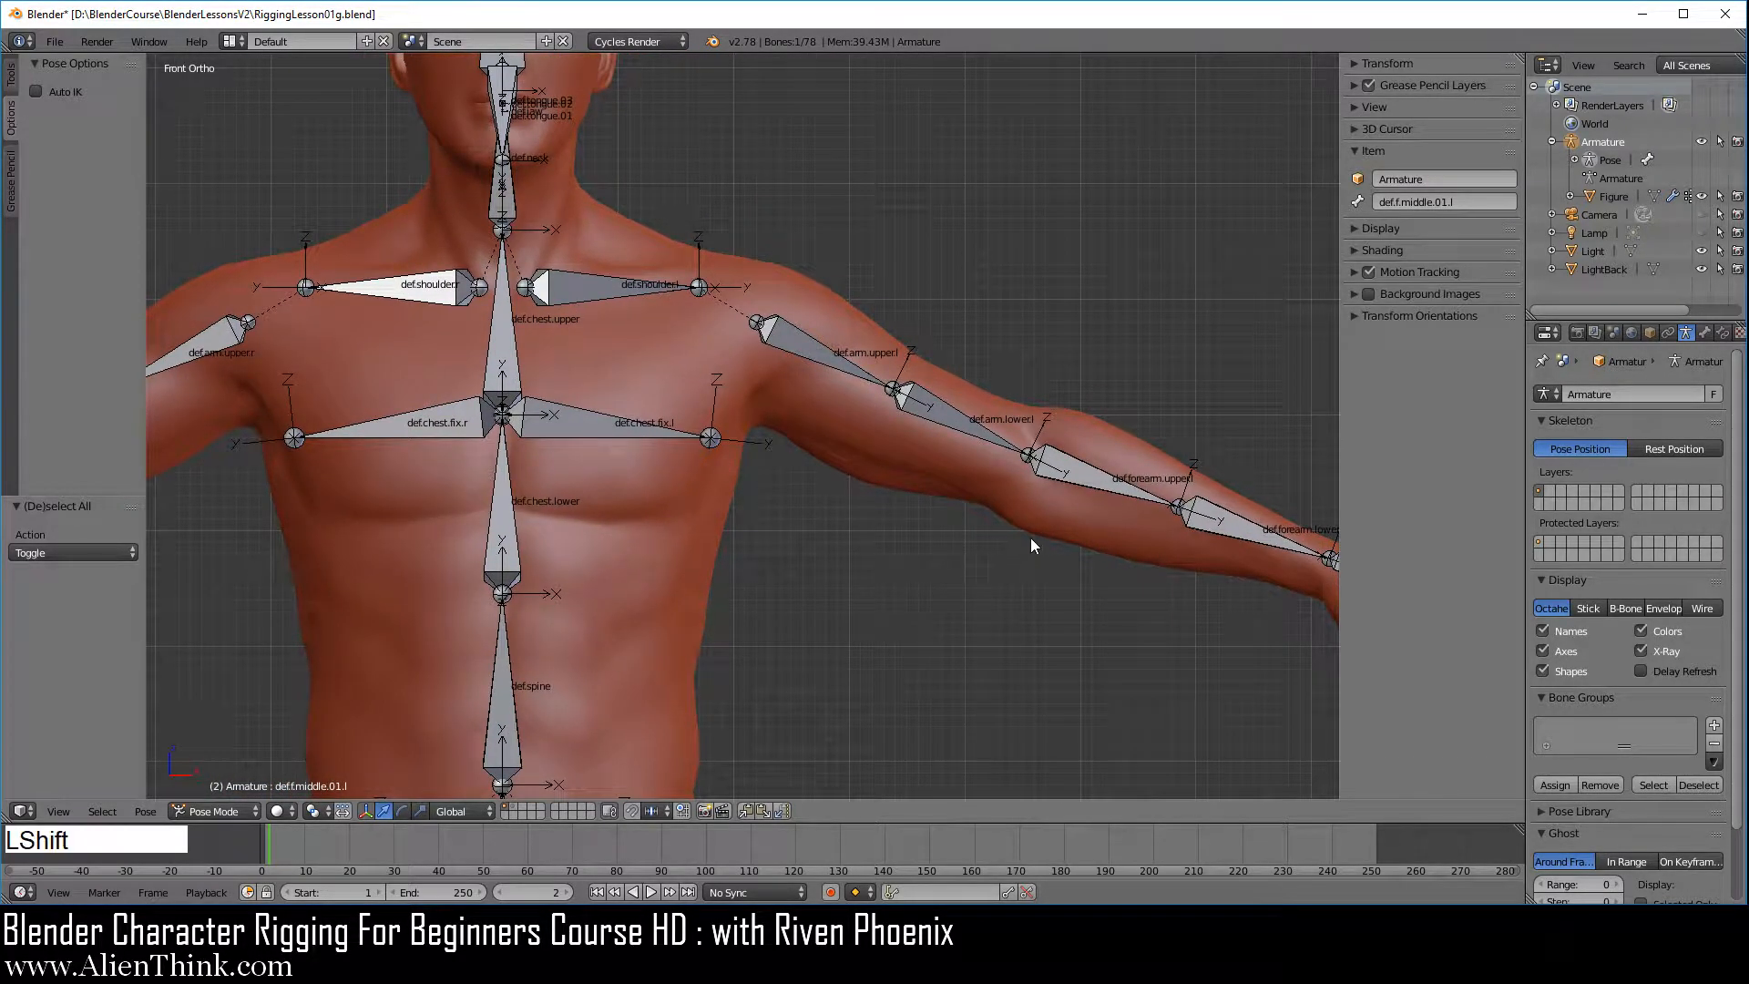
pyautogui.keyDown('shift'); pyautogui.moveTo(1030, 537); pyautogui.dragTo(829, 517, button='middle'); pyautogui.keyUp('shift')
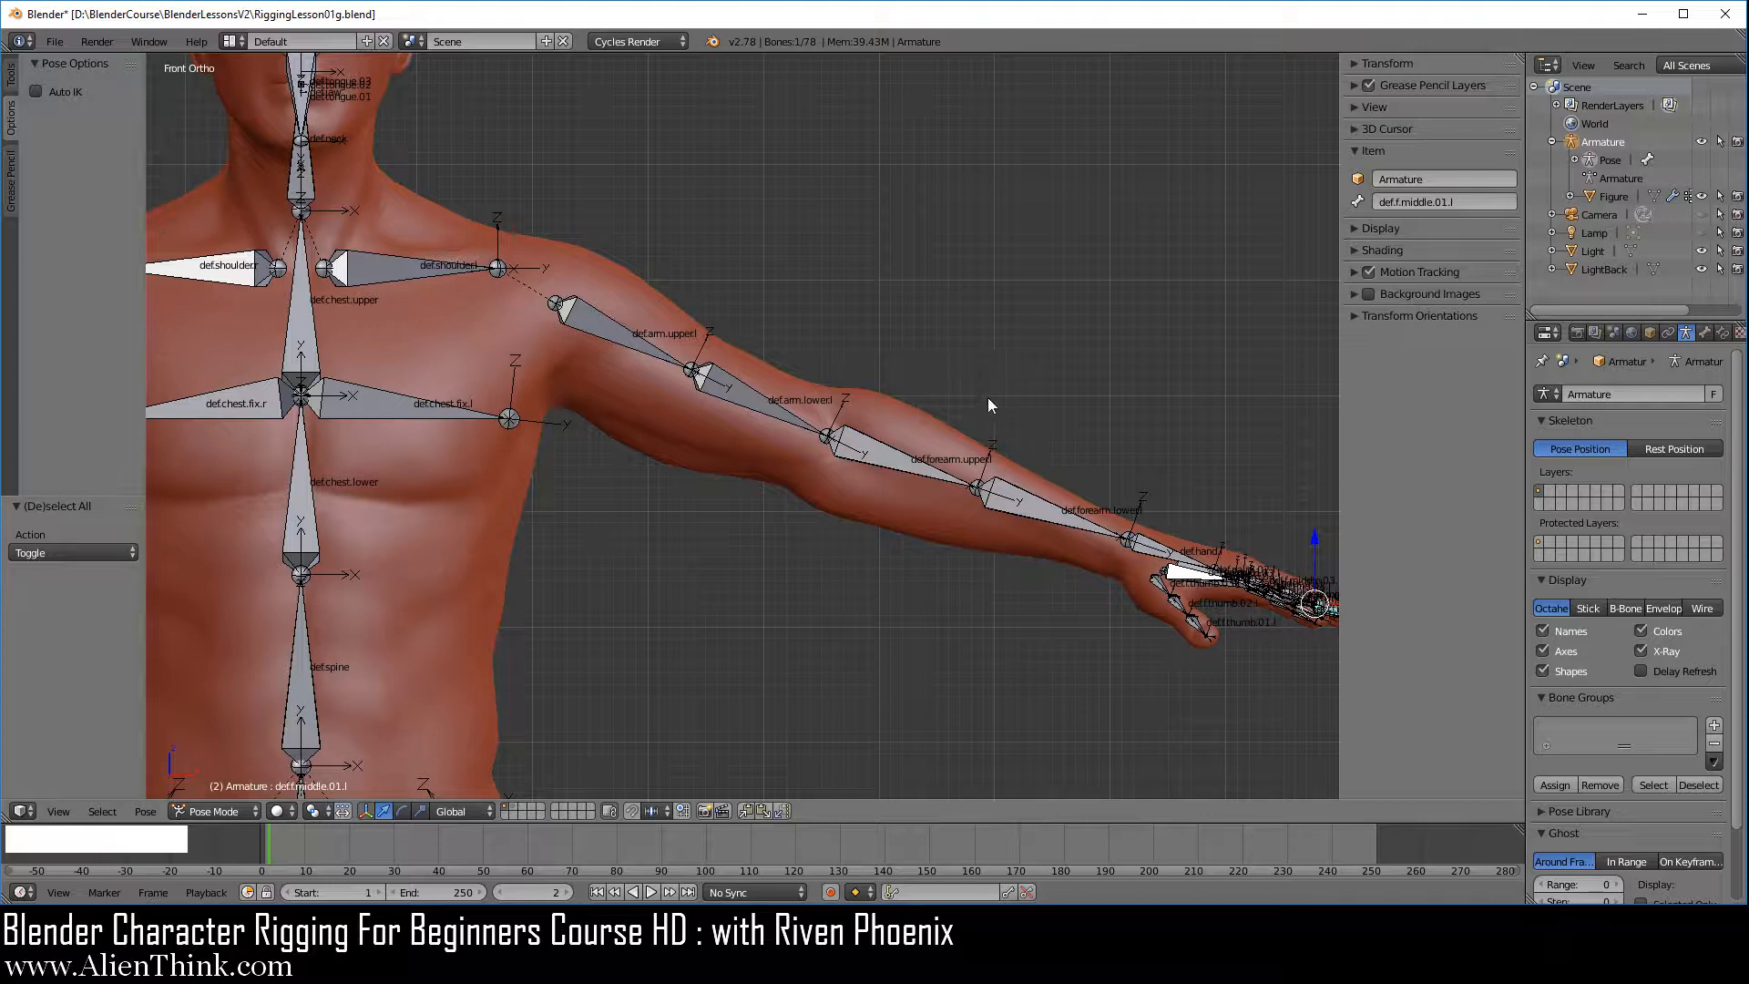
# - Bend the left elbow by rotating the def.forearm.upper.l bone about 54 degrees in the top view
pyautogui.rightClick(904, 463)
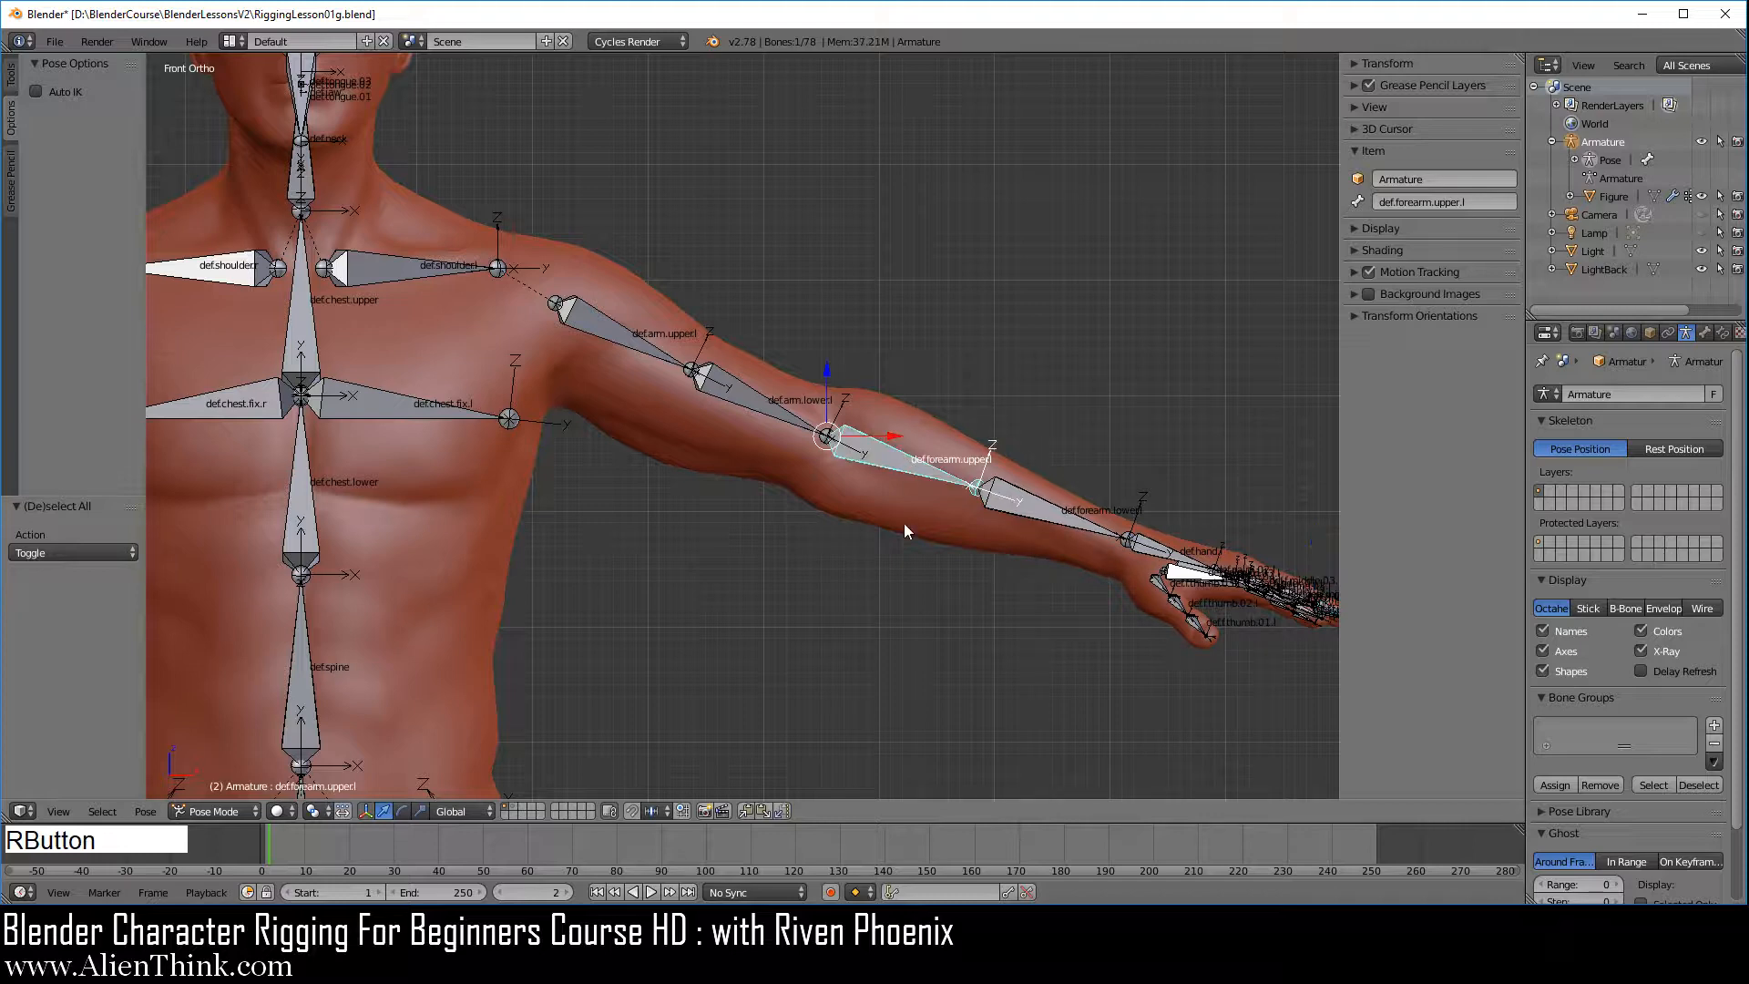
pyautogui.press('KP_Decimal')
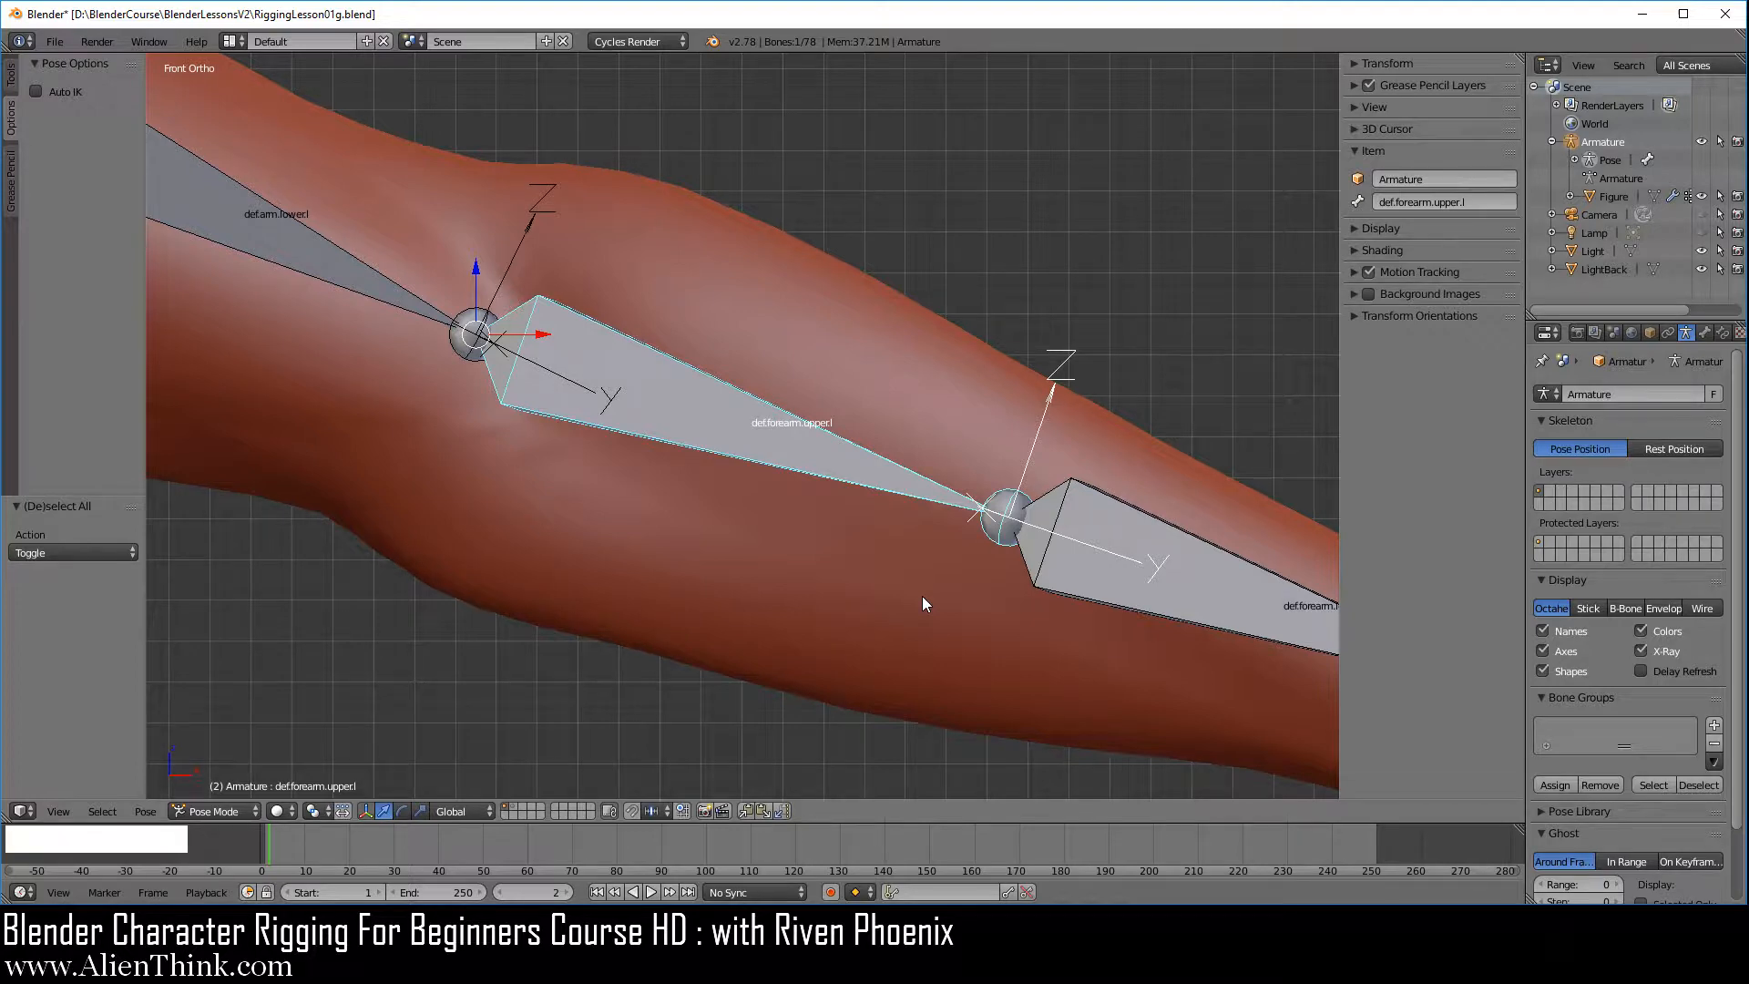
pyautogui.press('KP_7')
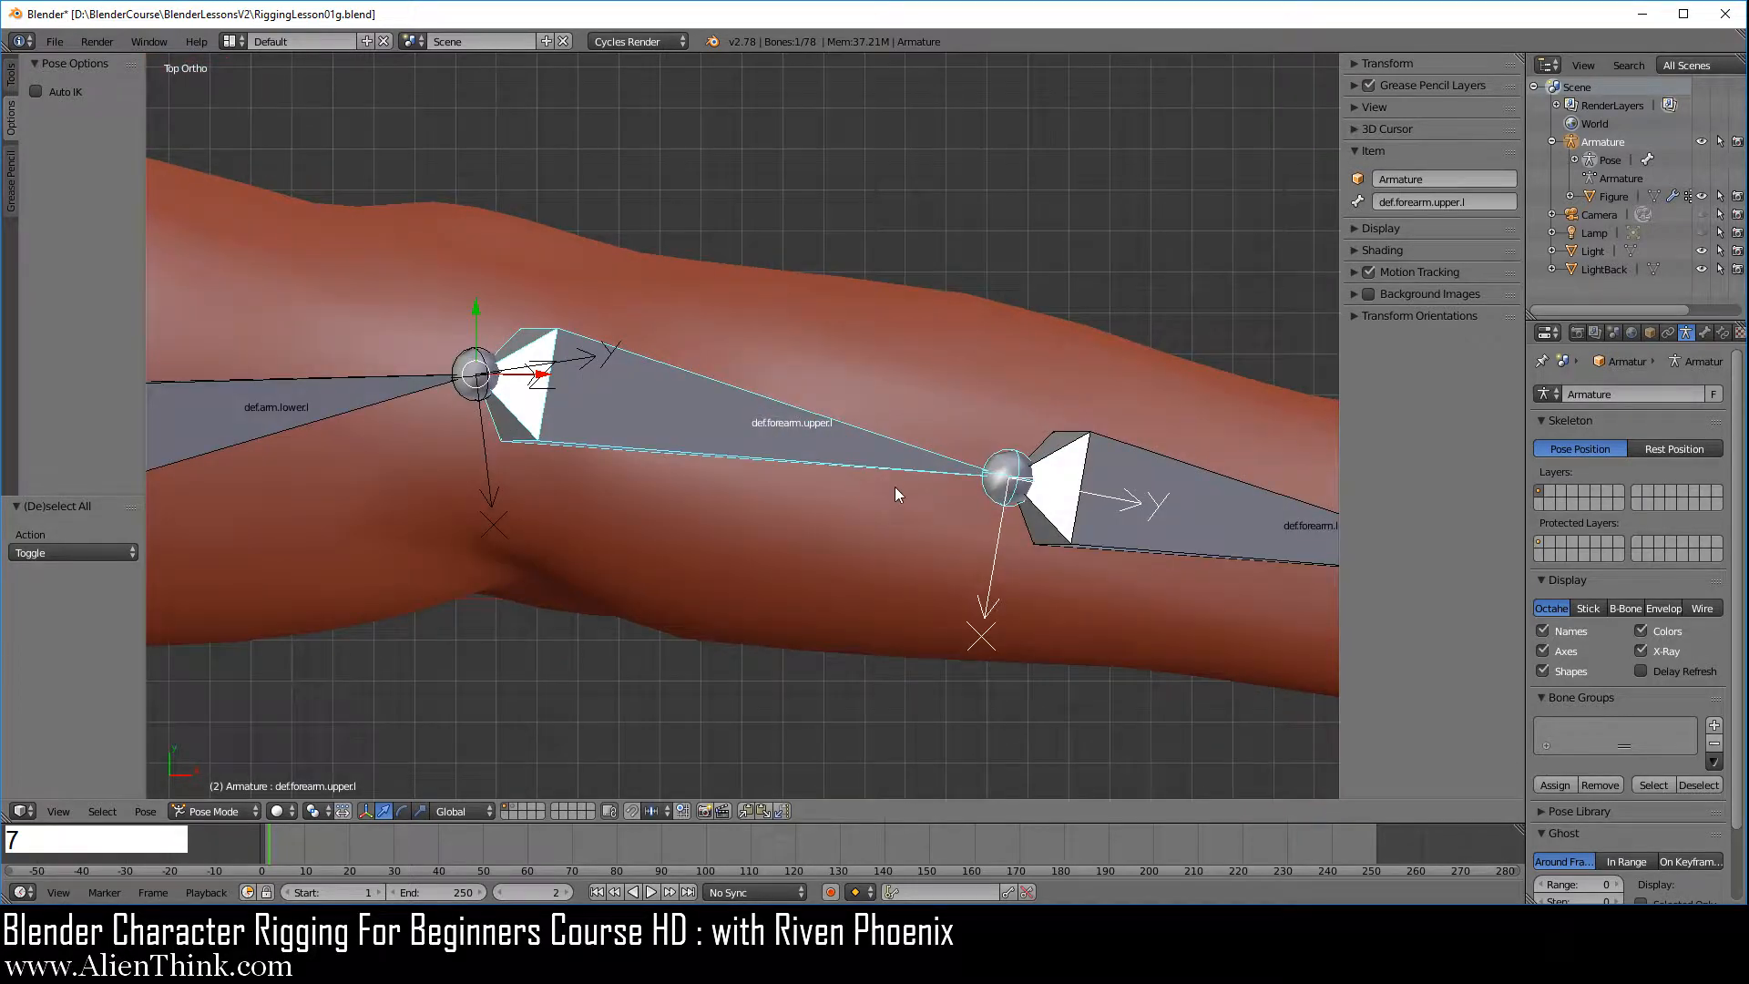
pyautogui.scroll(-4, 882, 451)
pyautogui.keyDown('shift'); pyautogui.moveTo(819, 501); pyautogui.dragTo(975, 490, button='middle'); pyautogui.keyUp('shift')
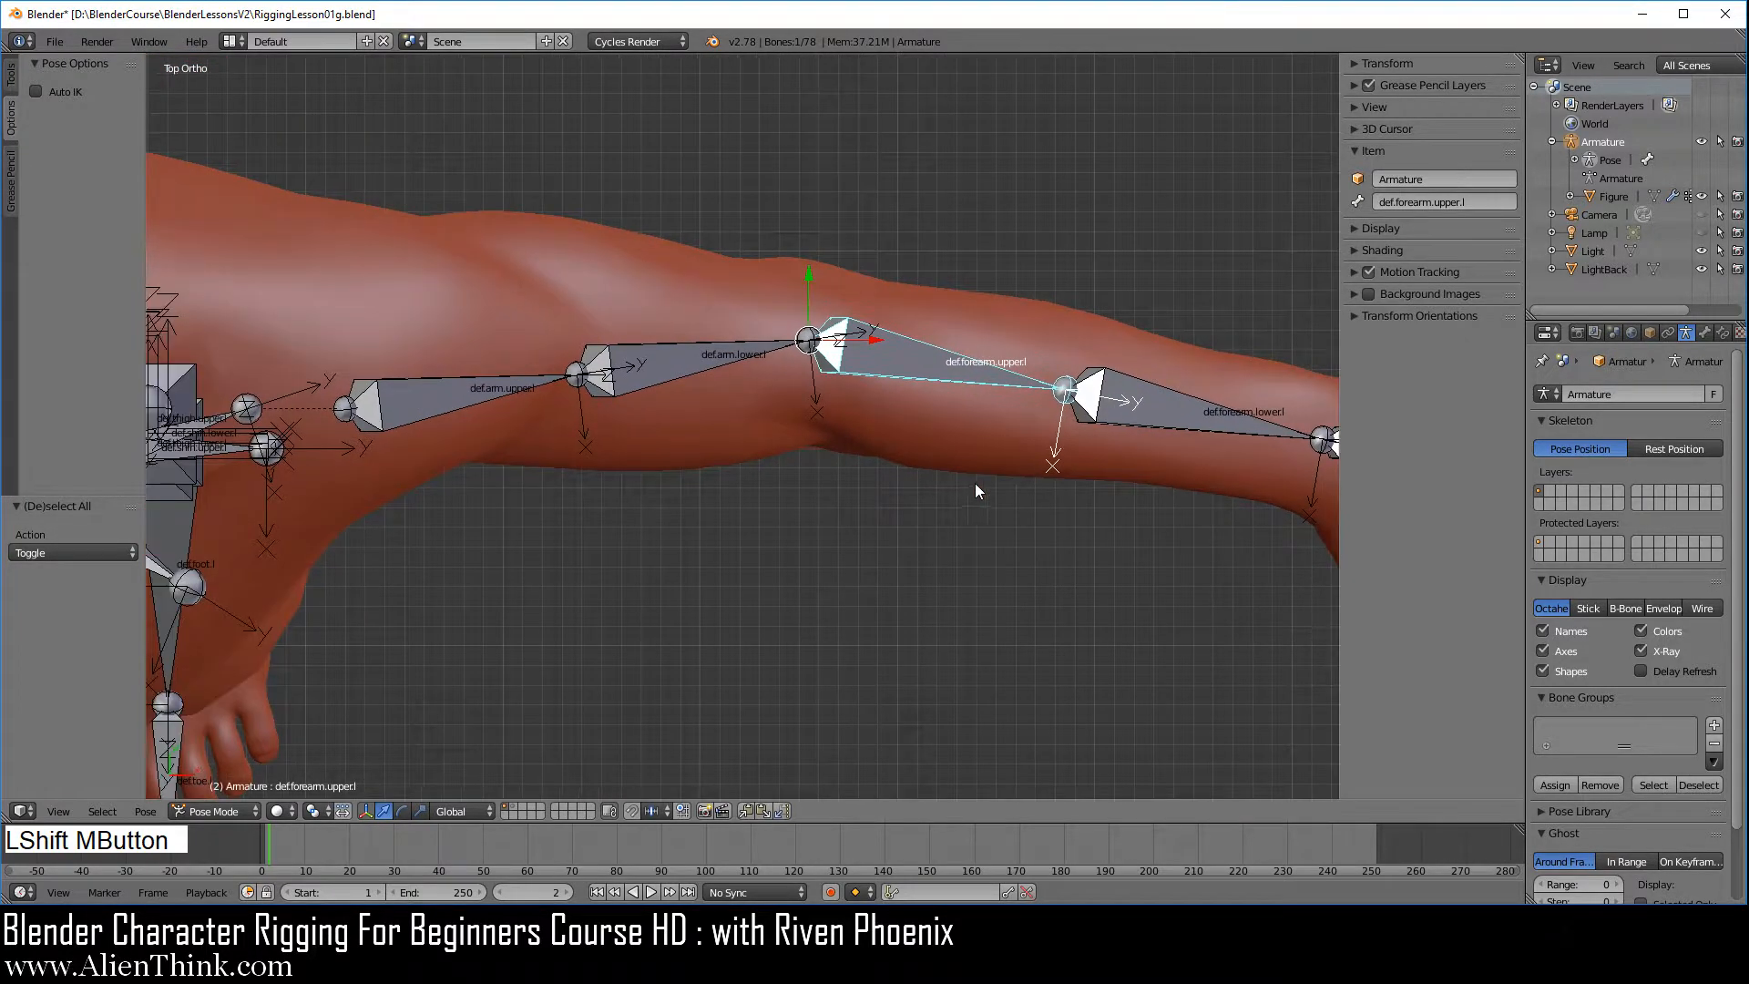
pyautogui.press('r')
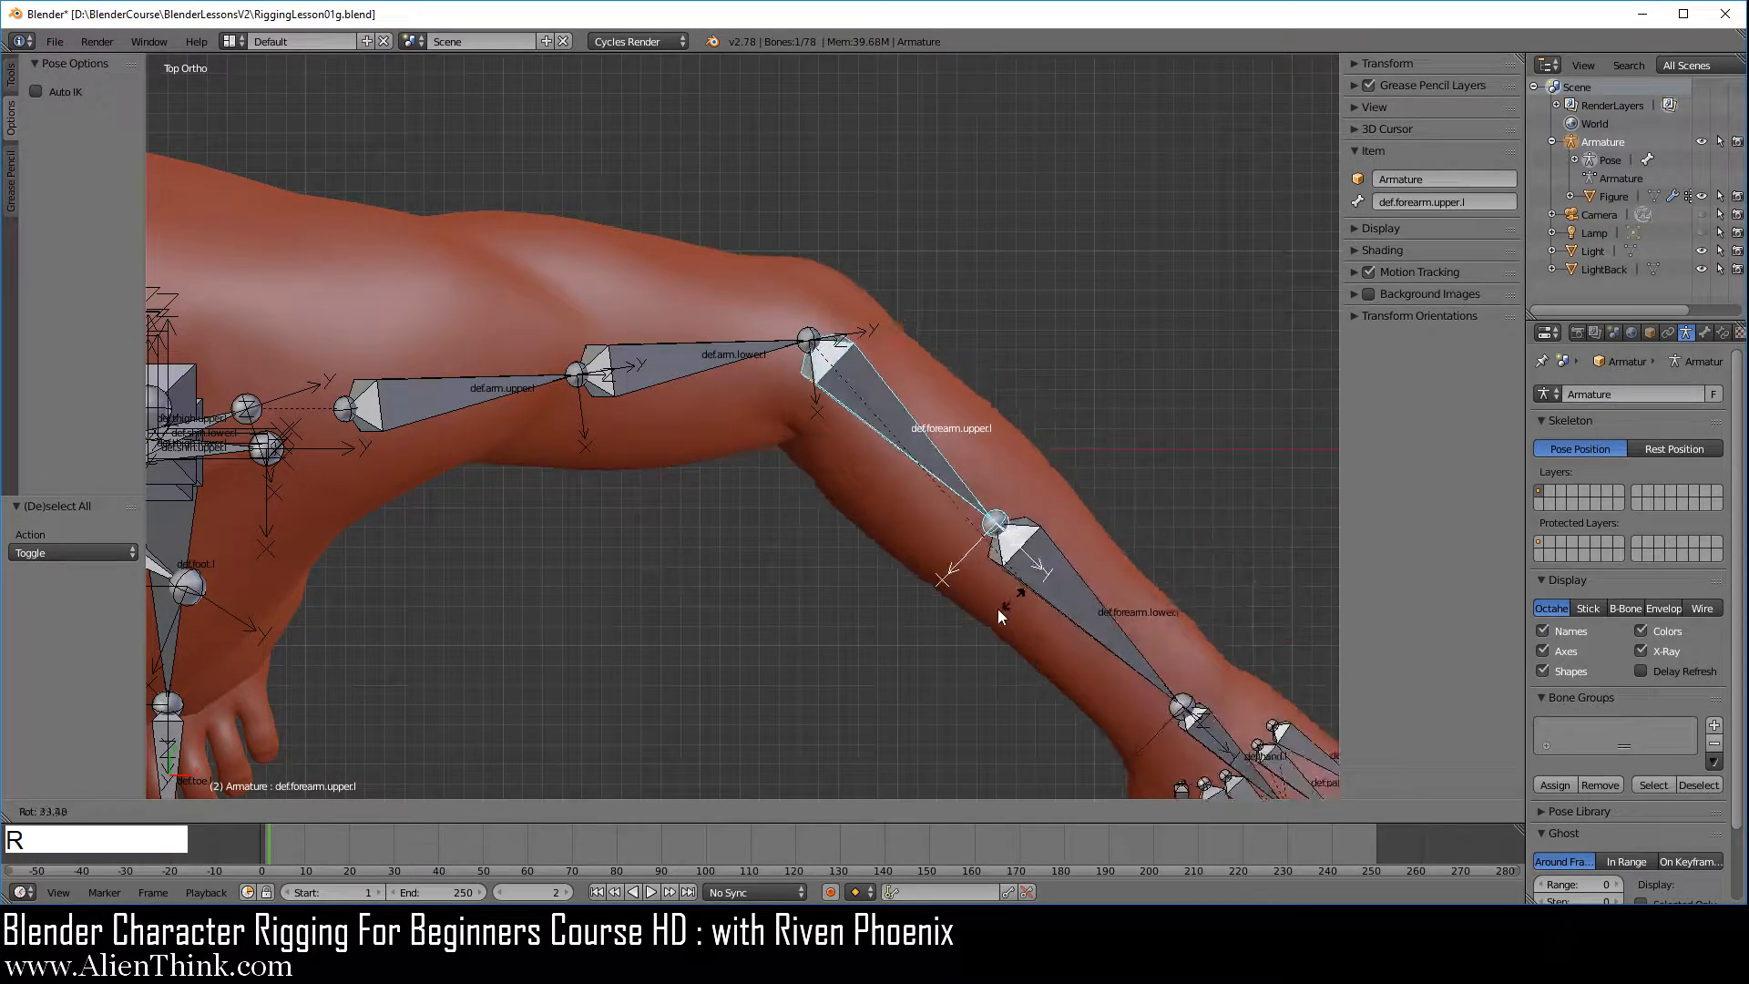
pyautogui.click(922, 636)
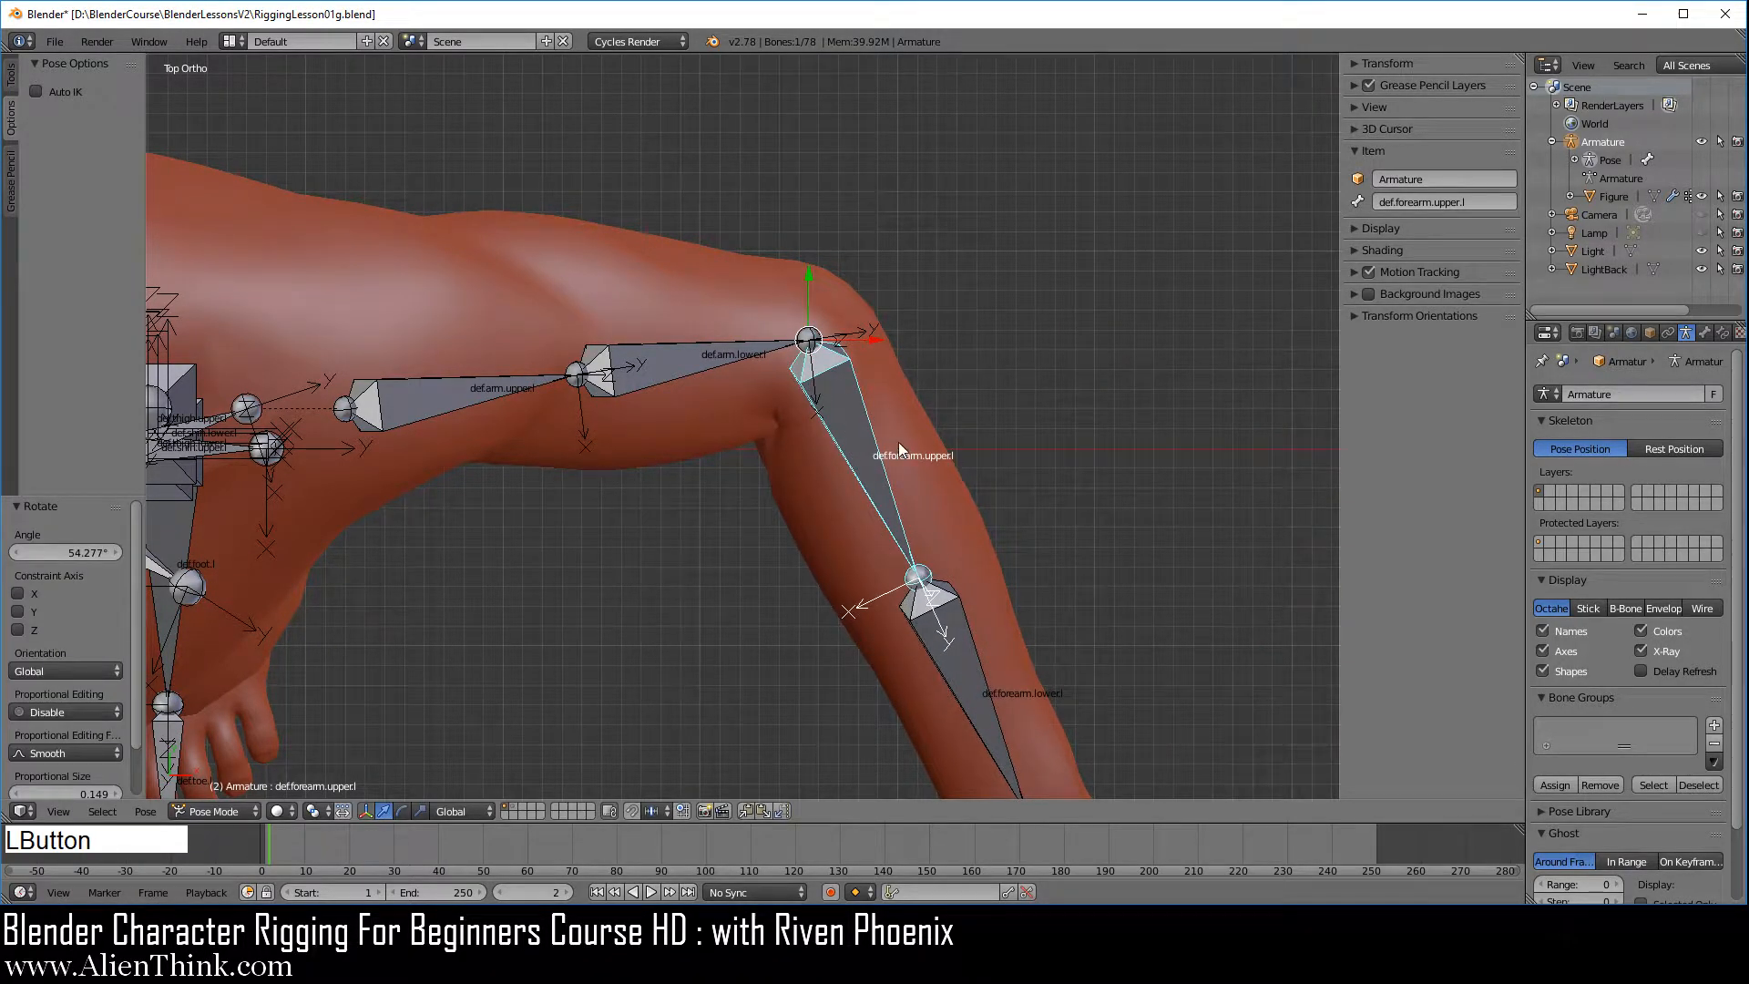
# - Hide the armature and display the modifiers of the Figure mesh
pyautogui.click(1702, 141)
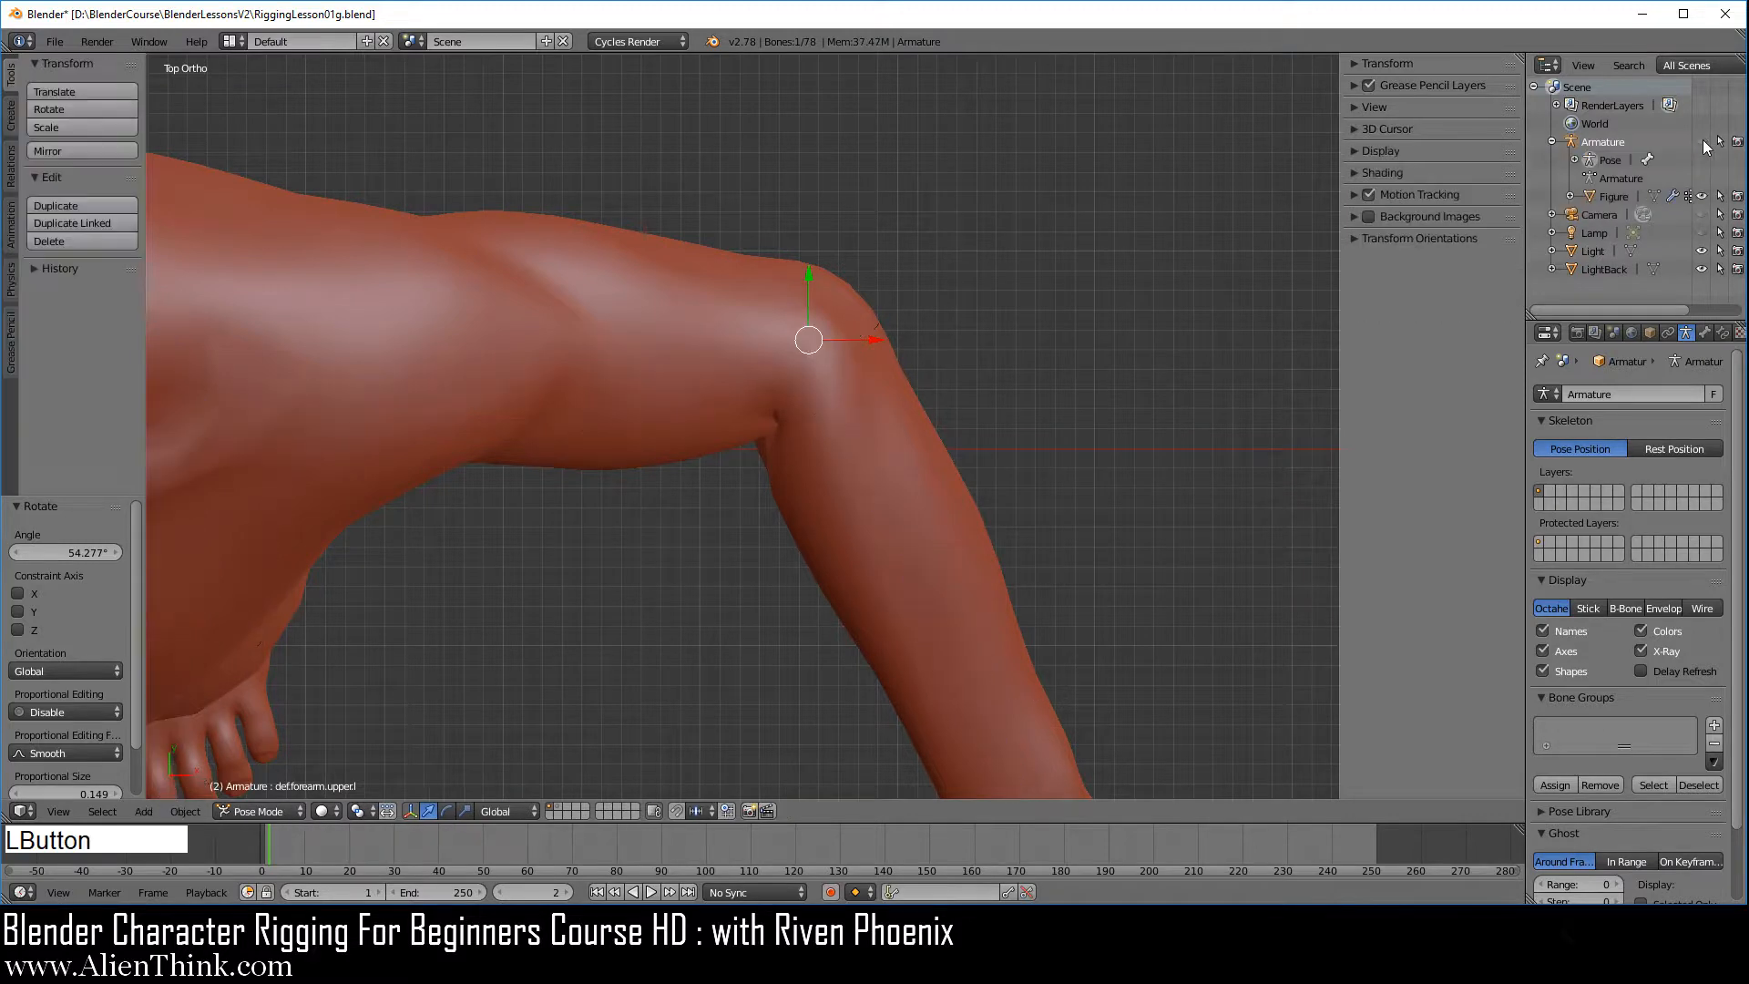
pyautogui.rightClick(877, 418)
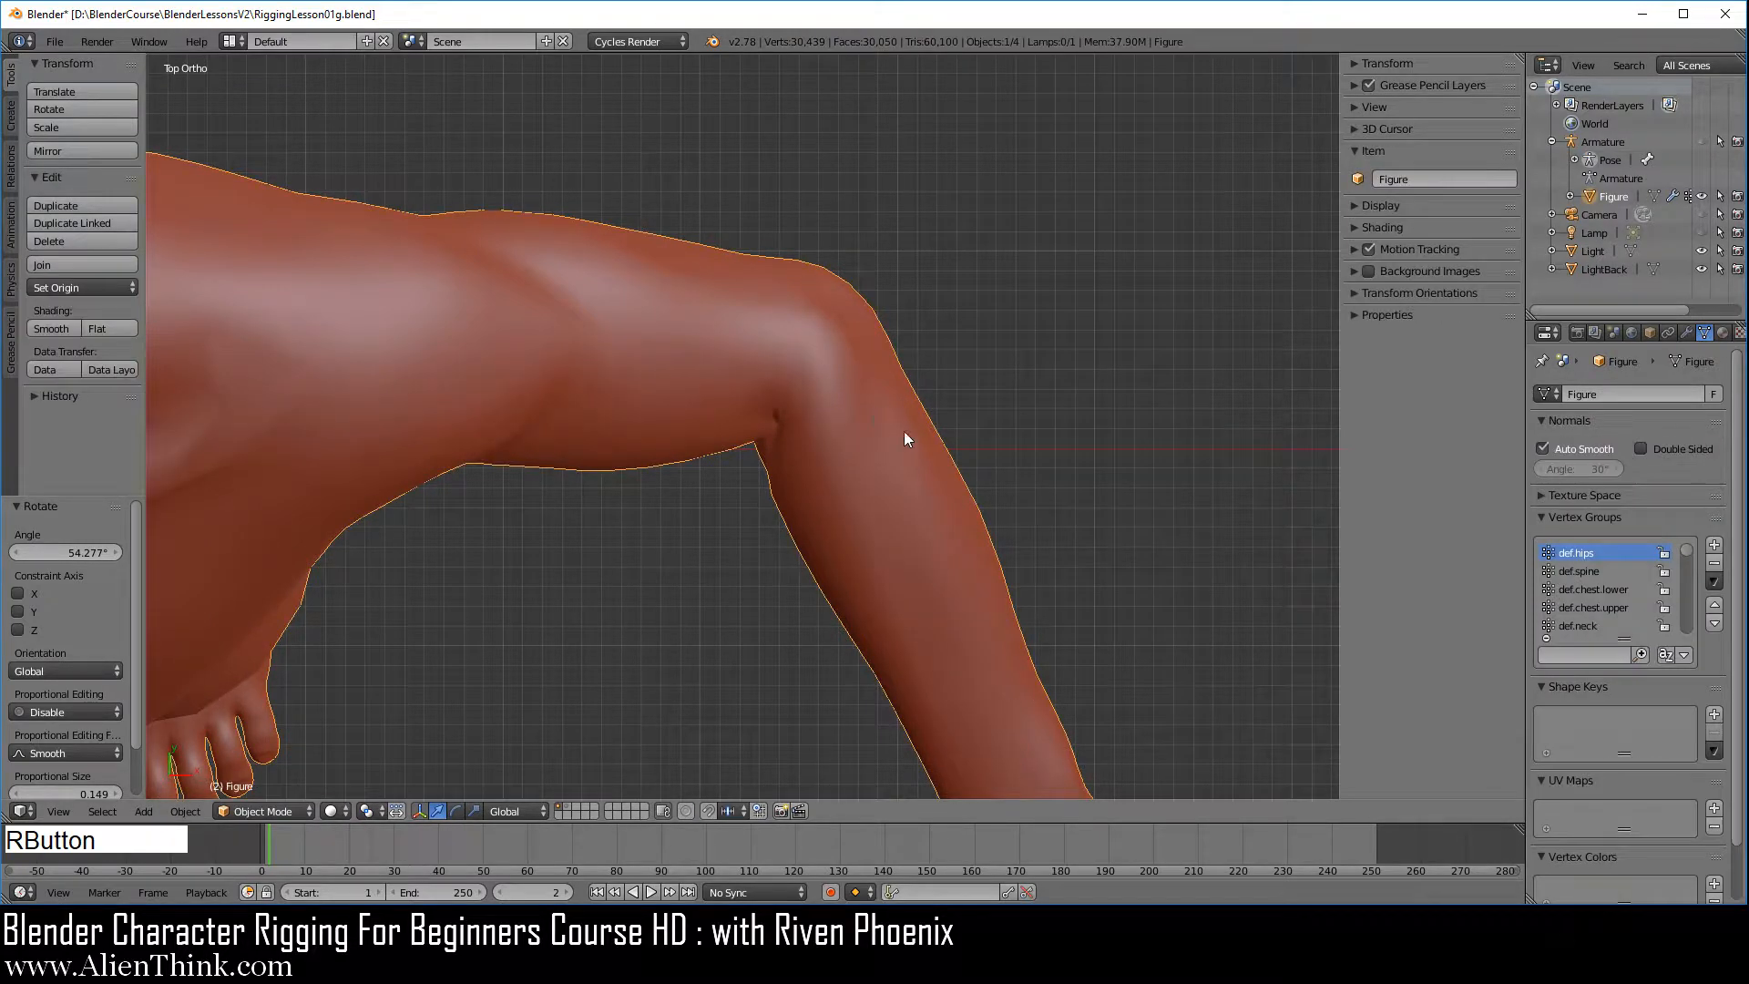
pyautogui.click(1688, 332)
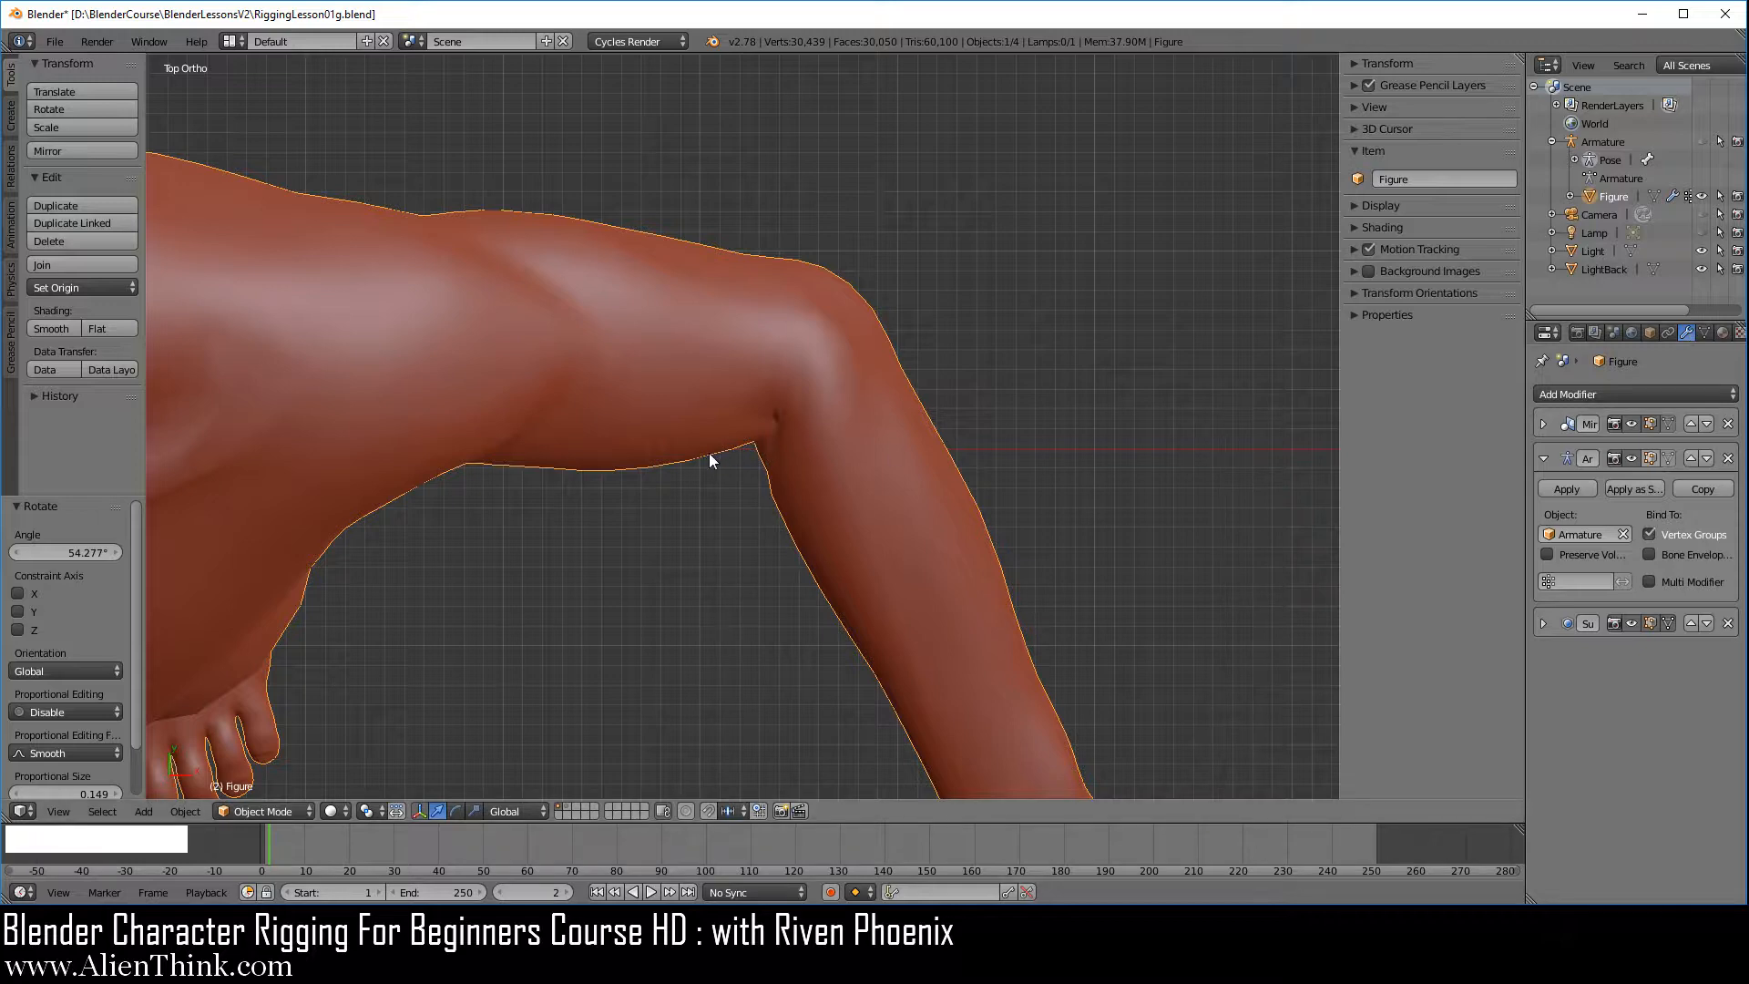
# - Set the Figure's Subdivision Surface view subdivisions to 2 and inspect the bent elbow
pyautogui.moveTo(676, 446); pyautogui.dragTo(987, 522, button='middle')
pyautogui.scroll(3, 986, 522)
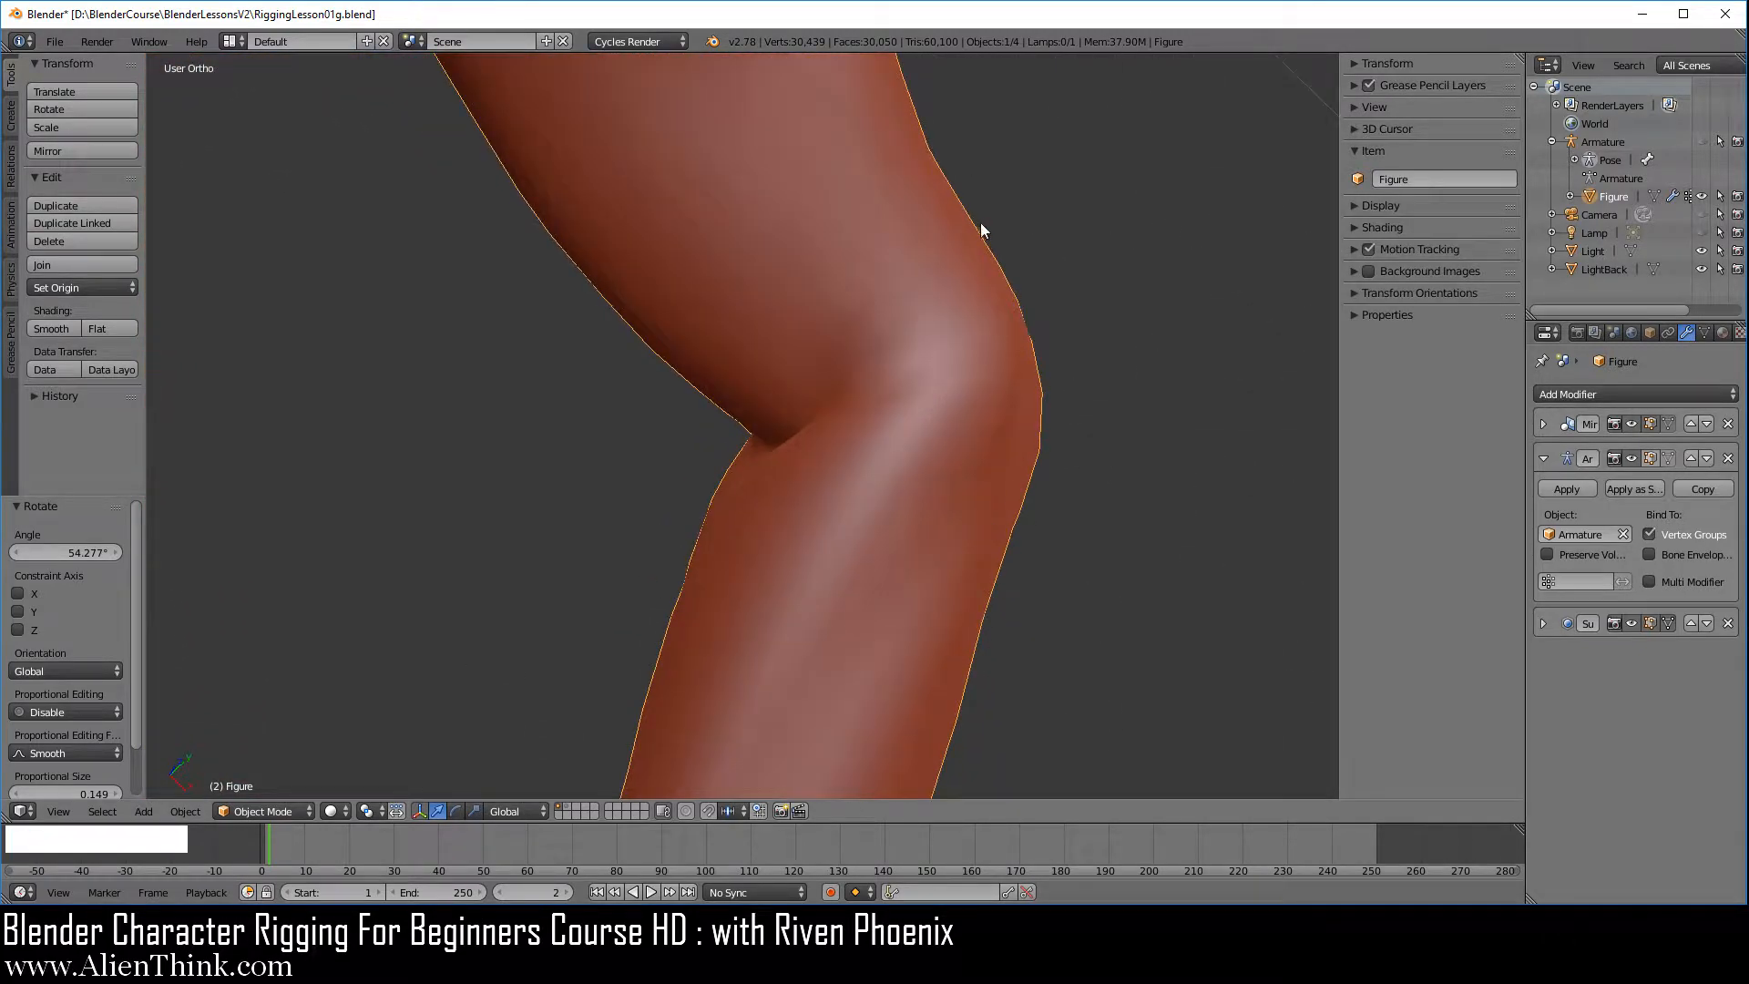
pyautogui.moveTo(915, 464); pyautogui.dragTo(1099, 452, button='middle')
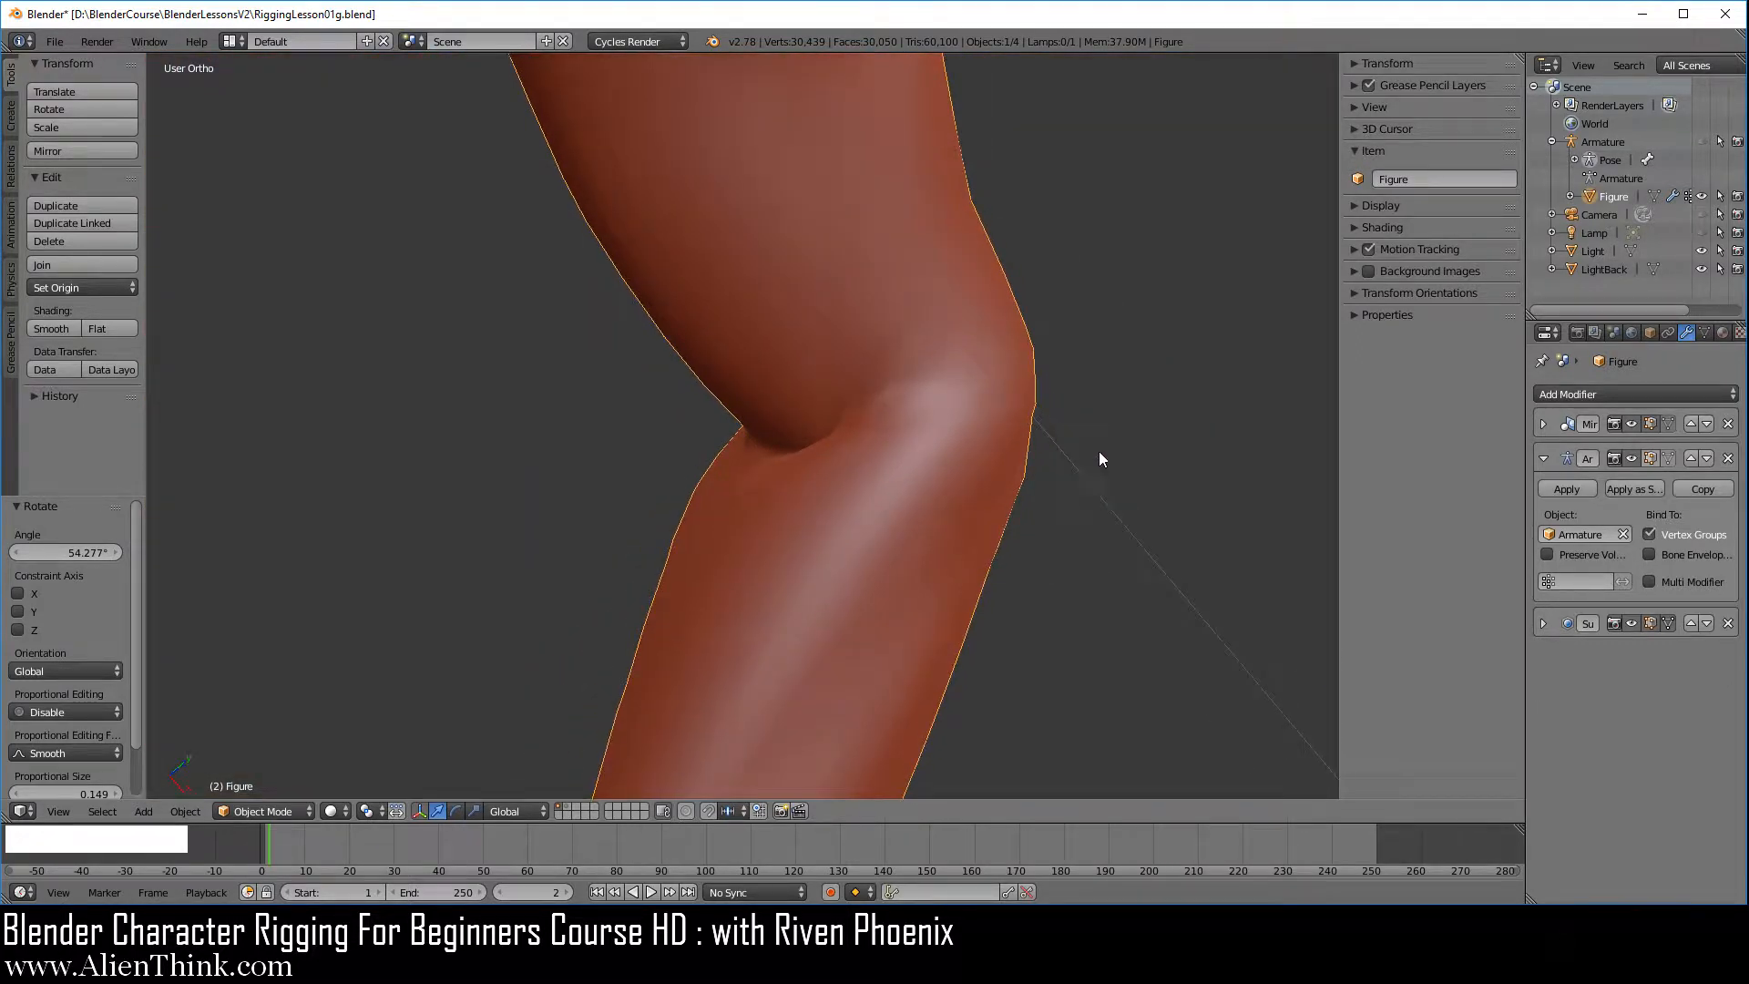
pyautogui.click(1544, 623)
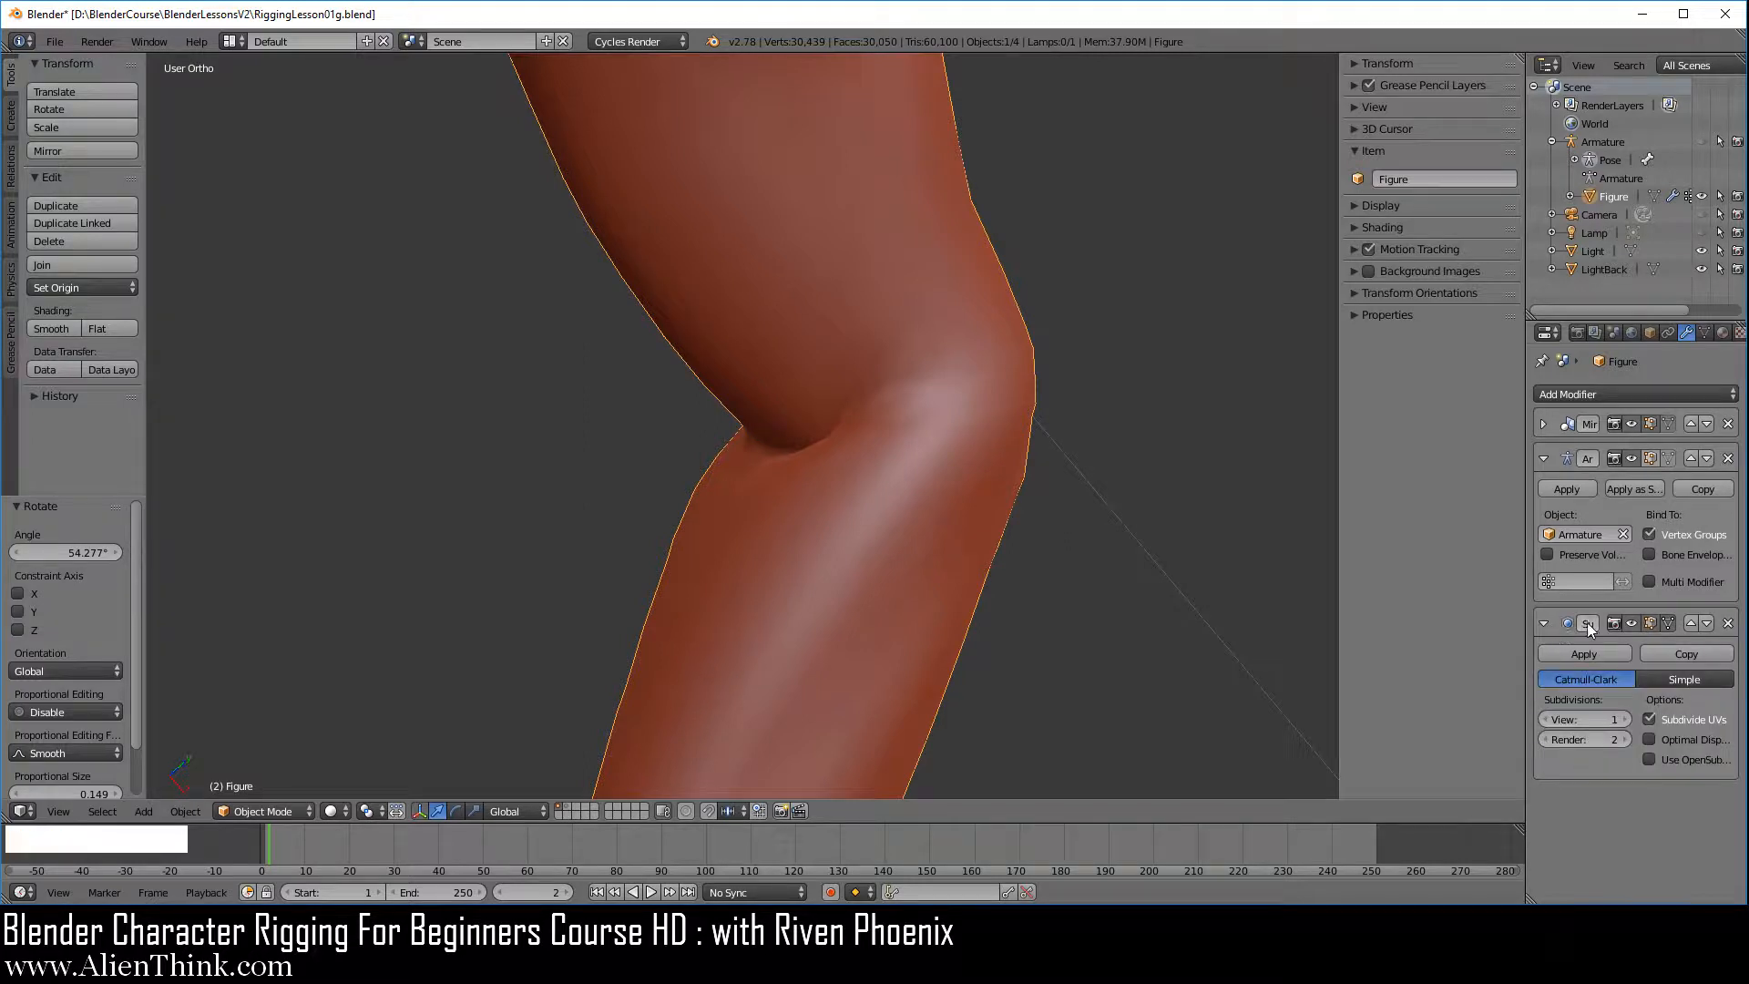
pyautogui.click(1625, 723)
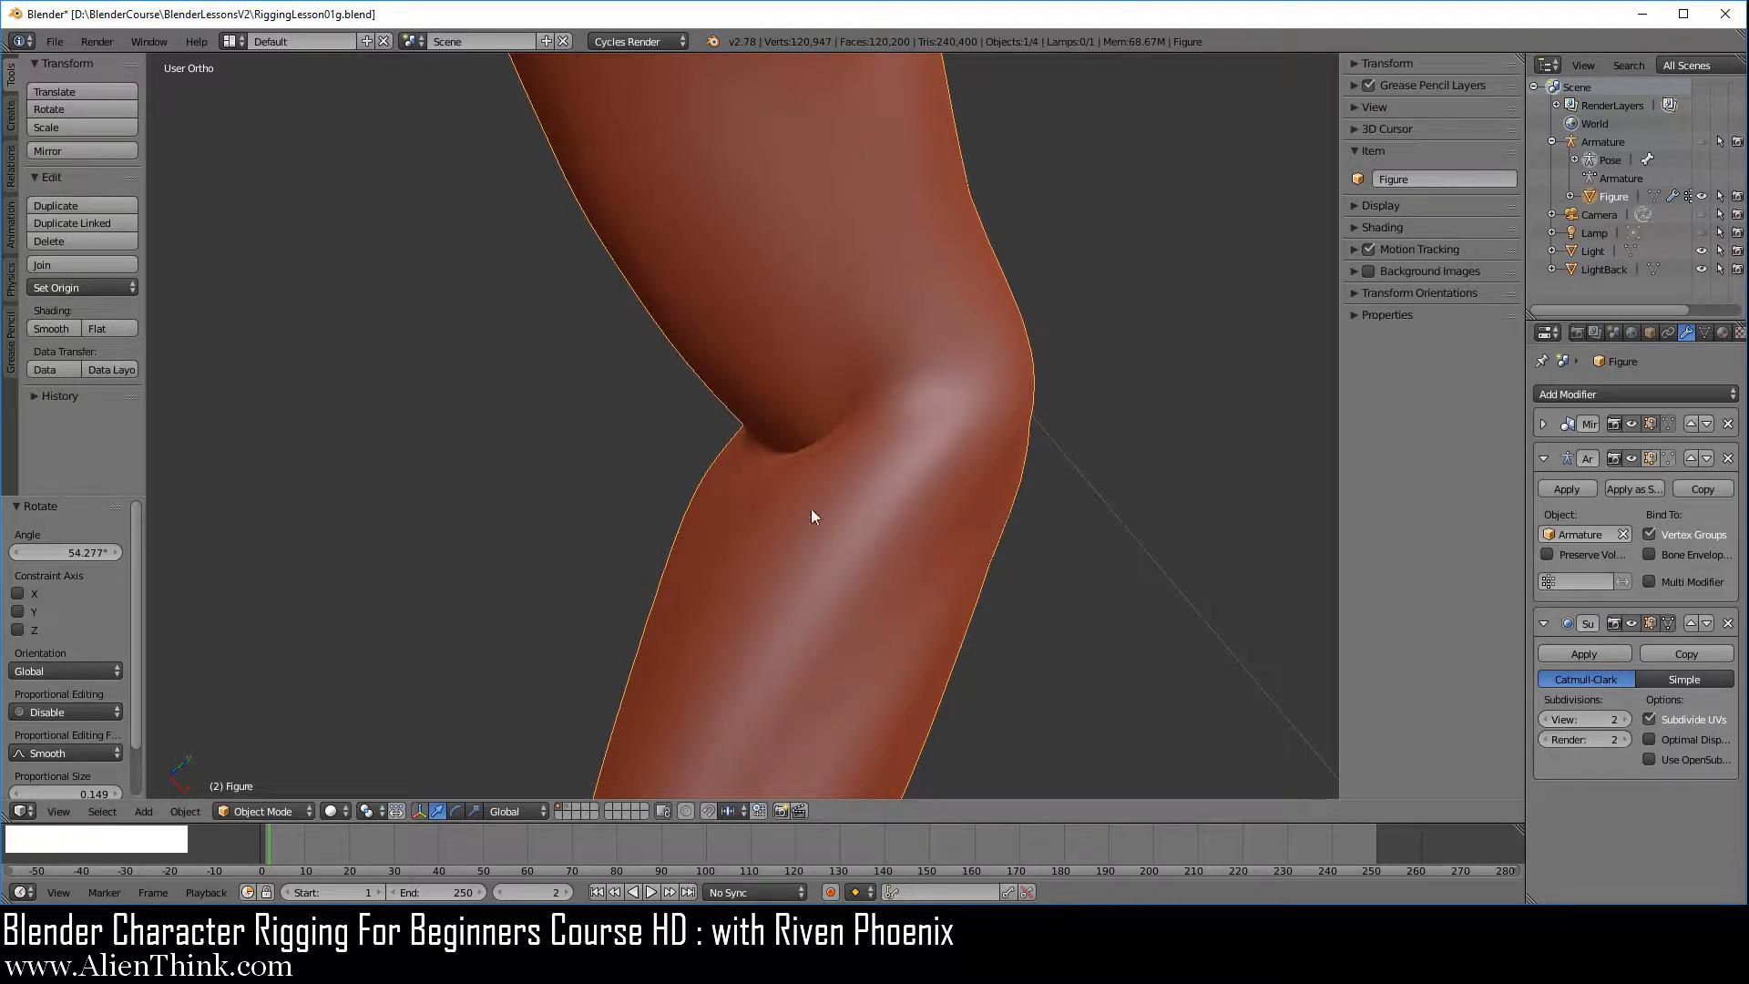
pyautogui.moveTo(752, 521); pyautogui.dragTo(646, 519, button='middle')
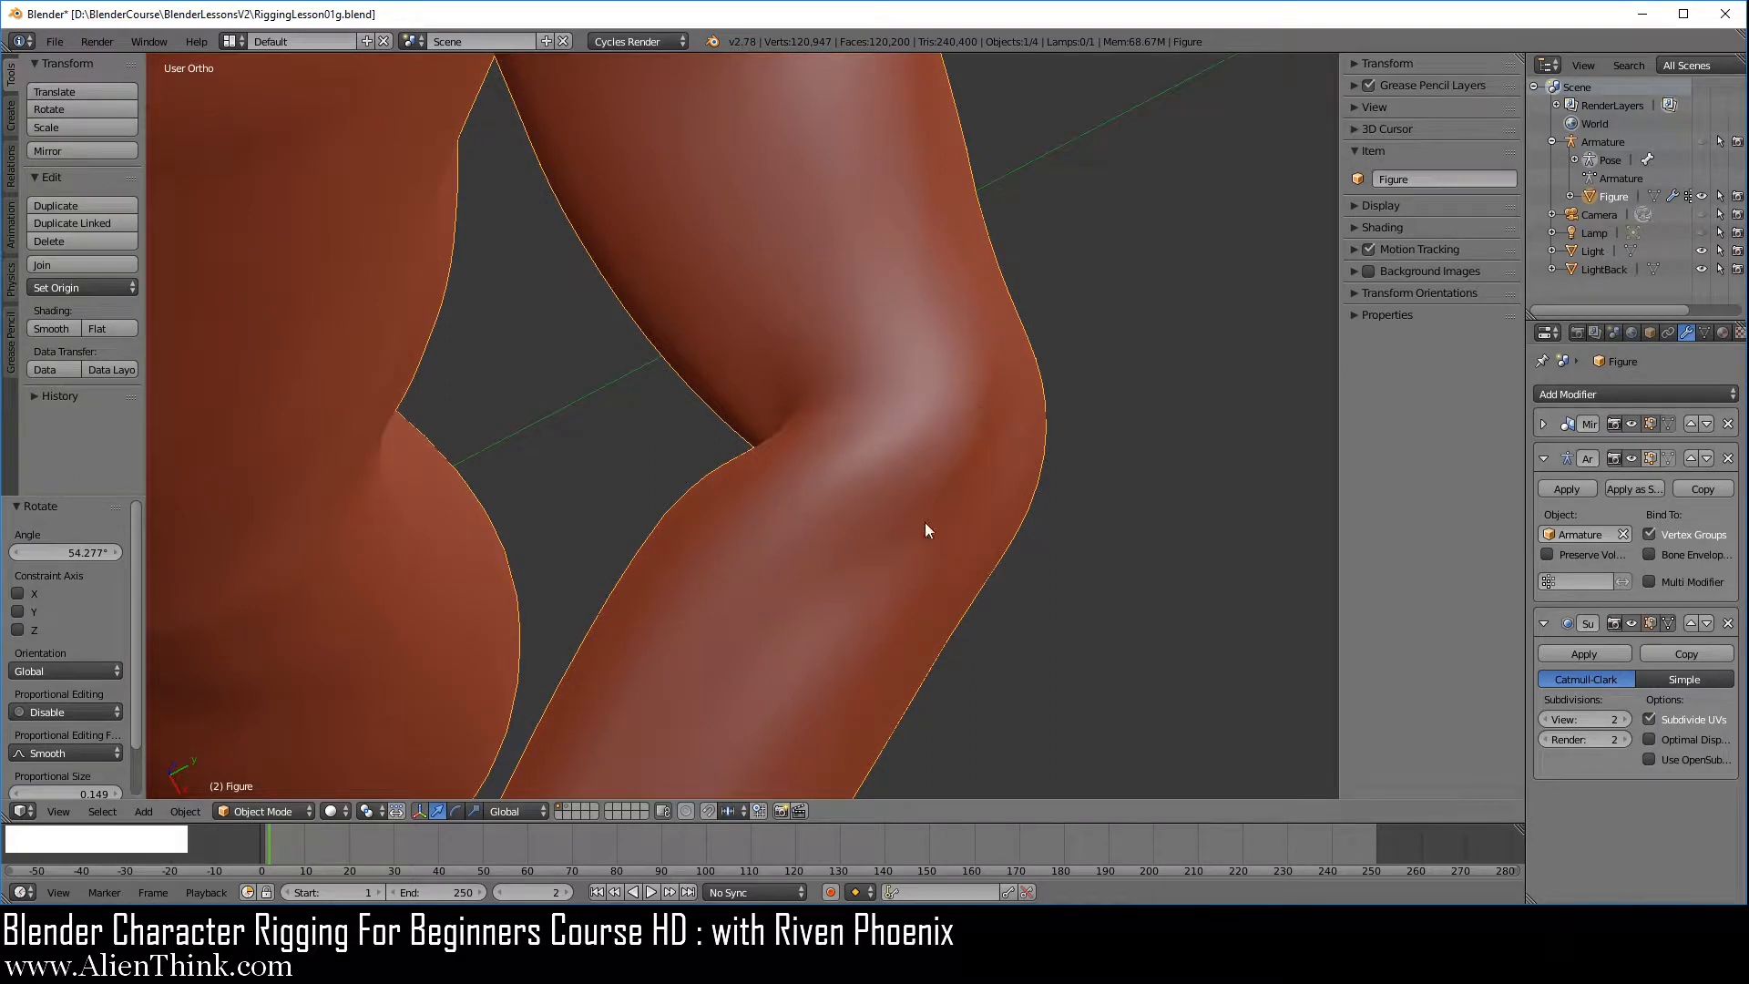
# - Move the Figure's Armature modifier below Subdivision Surface, examine the bent elbow, and return the modifier to its place above
pyautogui.moveTo(887, 500); pyautogui.dragTo(986, 491, button='middle')
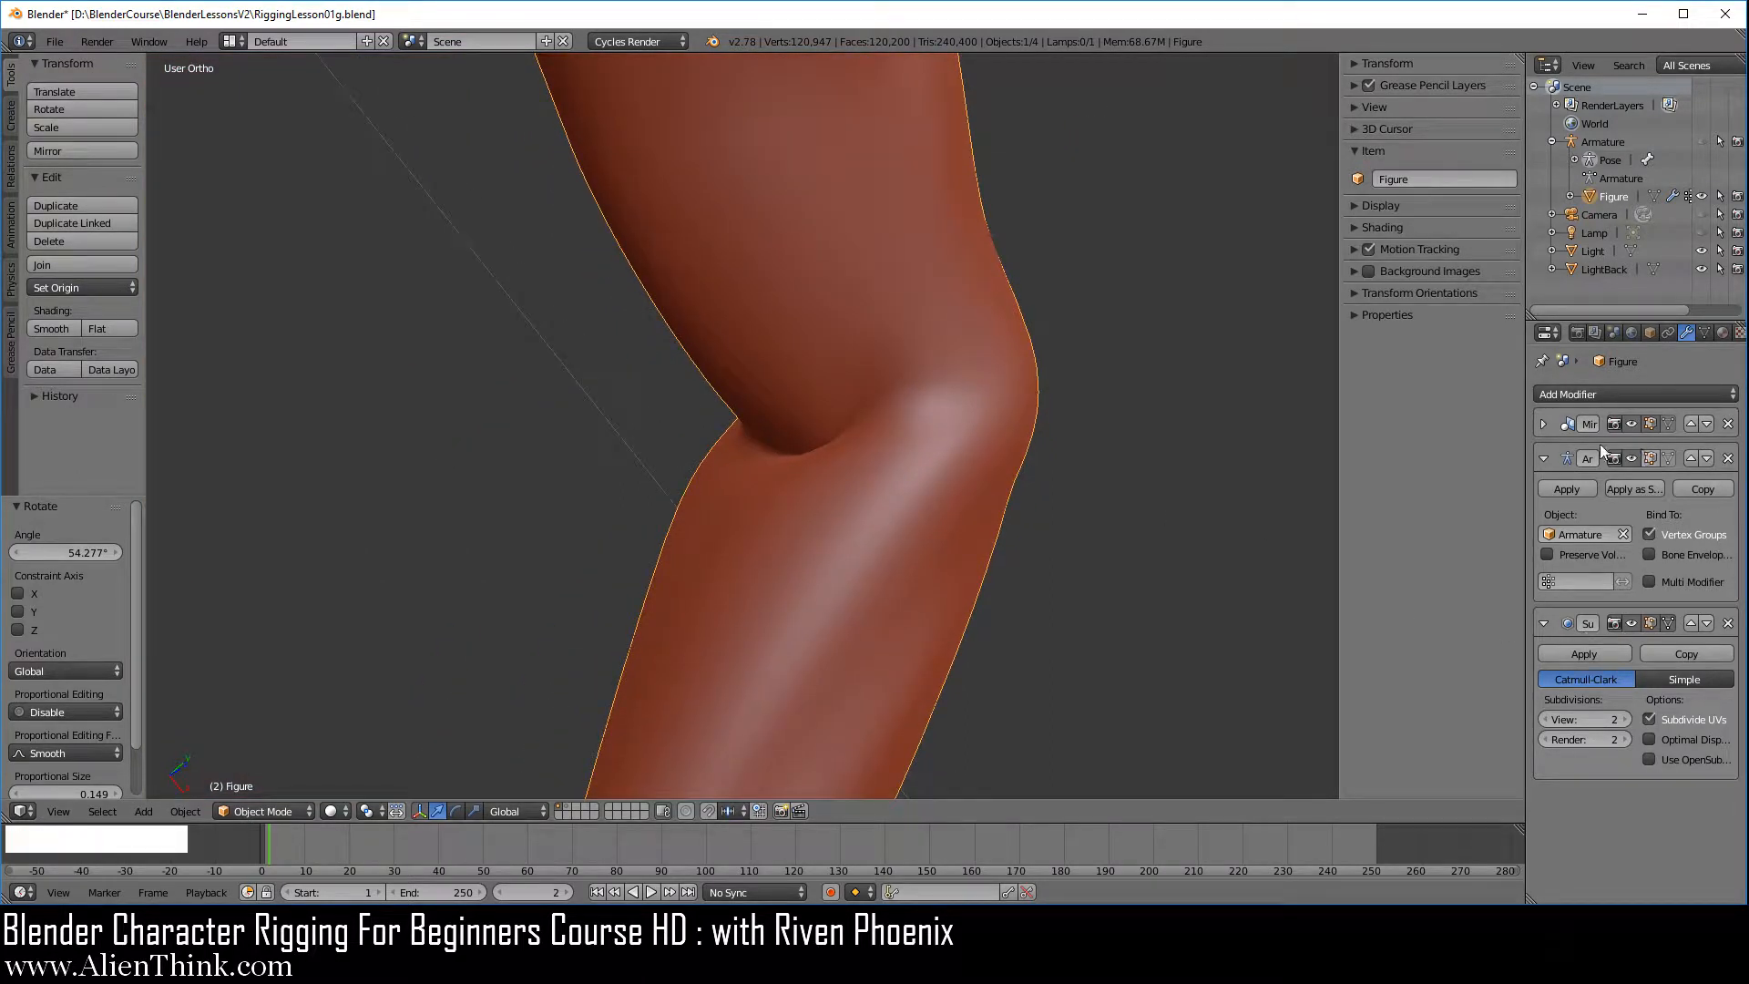
pyautogui.click(1707, 458)
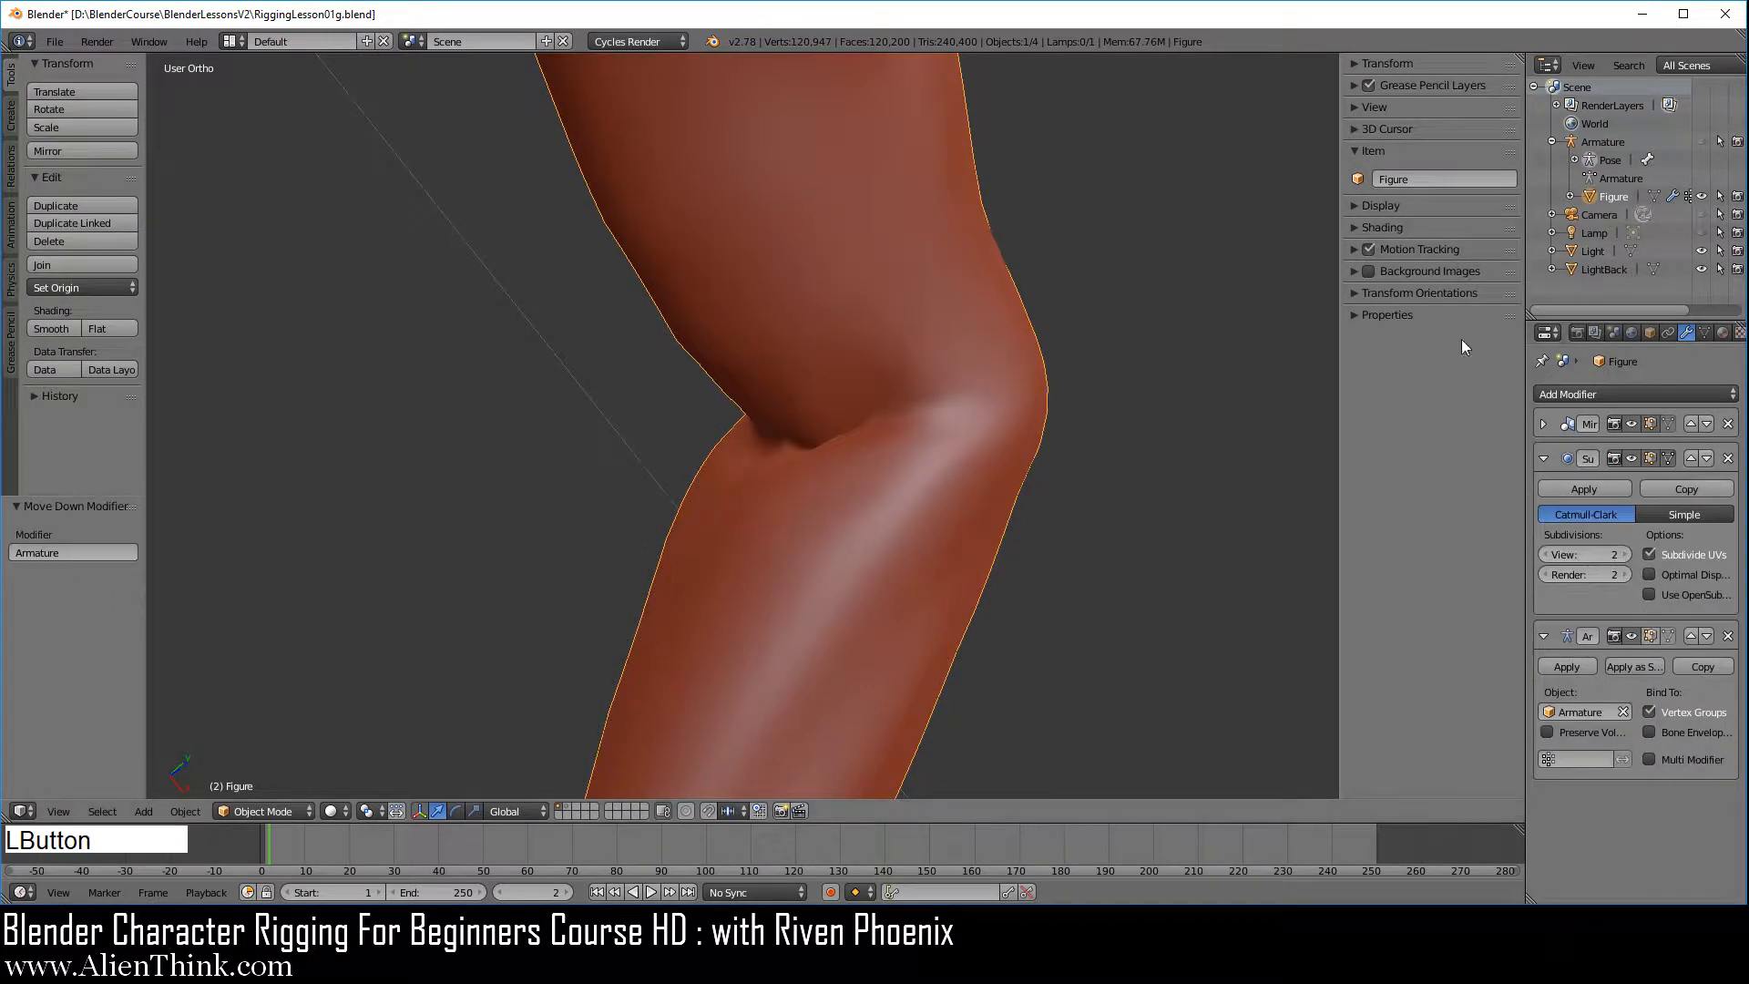
pyautogui.moveTo(843, 467); pyautogui.dragTo(998, 456, button='middle')
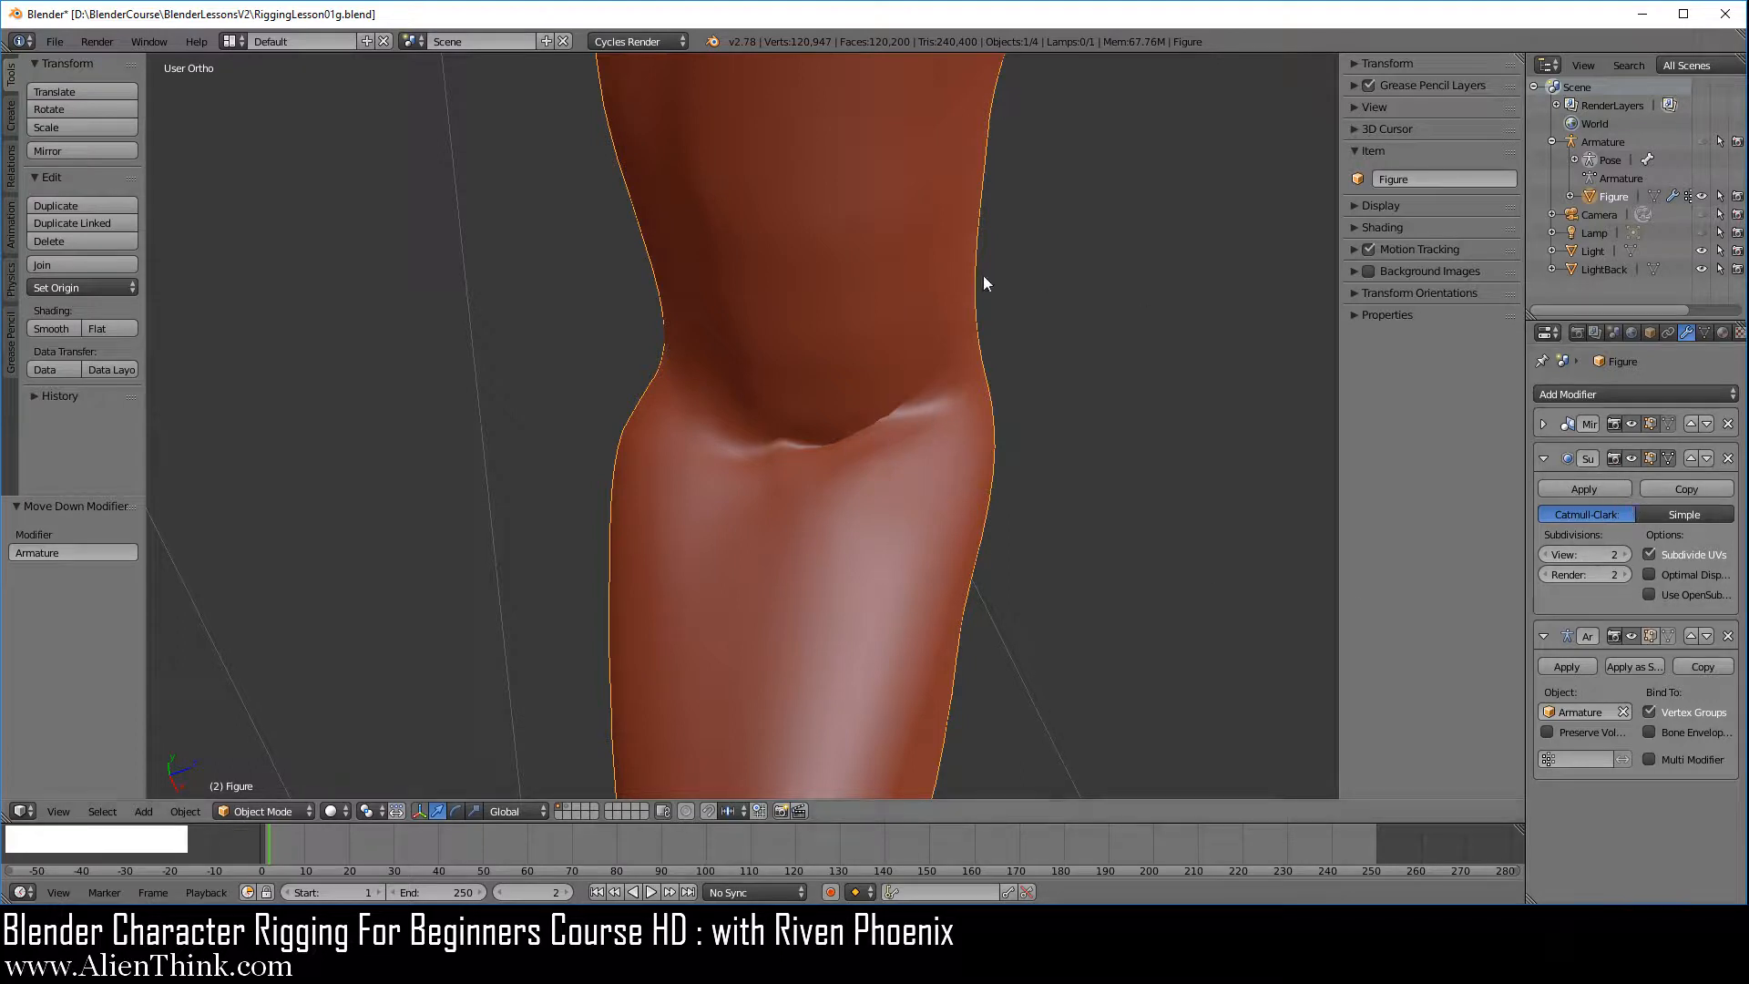
pyautogui.moveTo(1086, 470); pyautogui.dragTo(980, 456, button='middle')
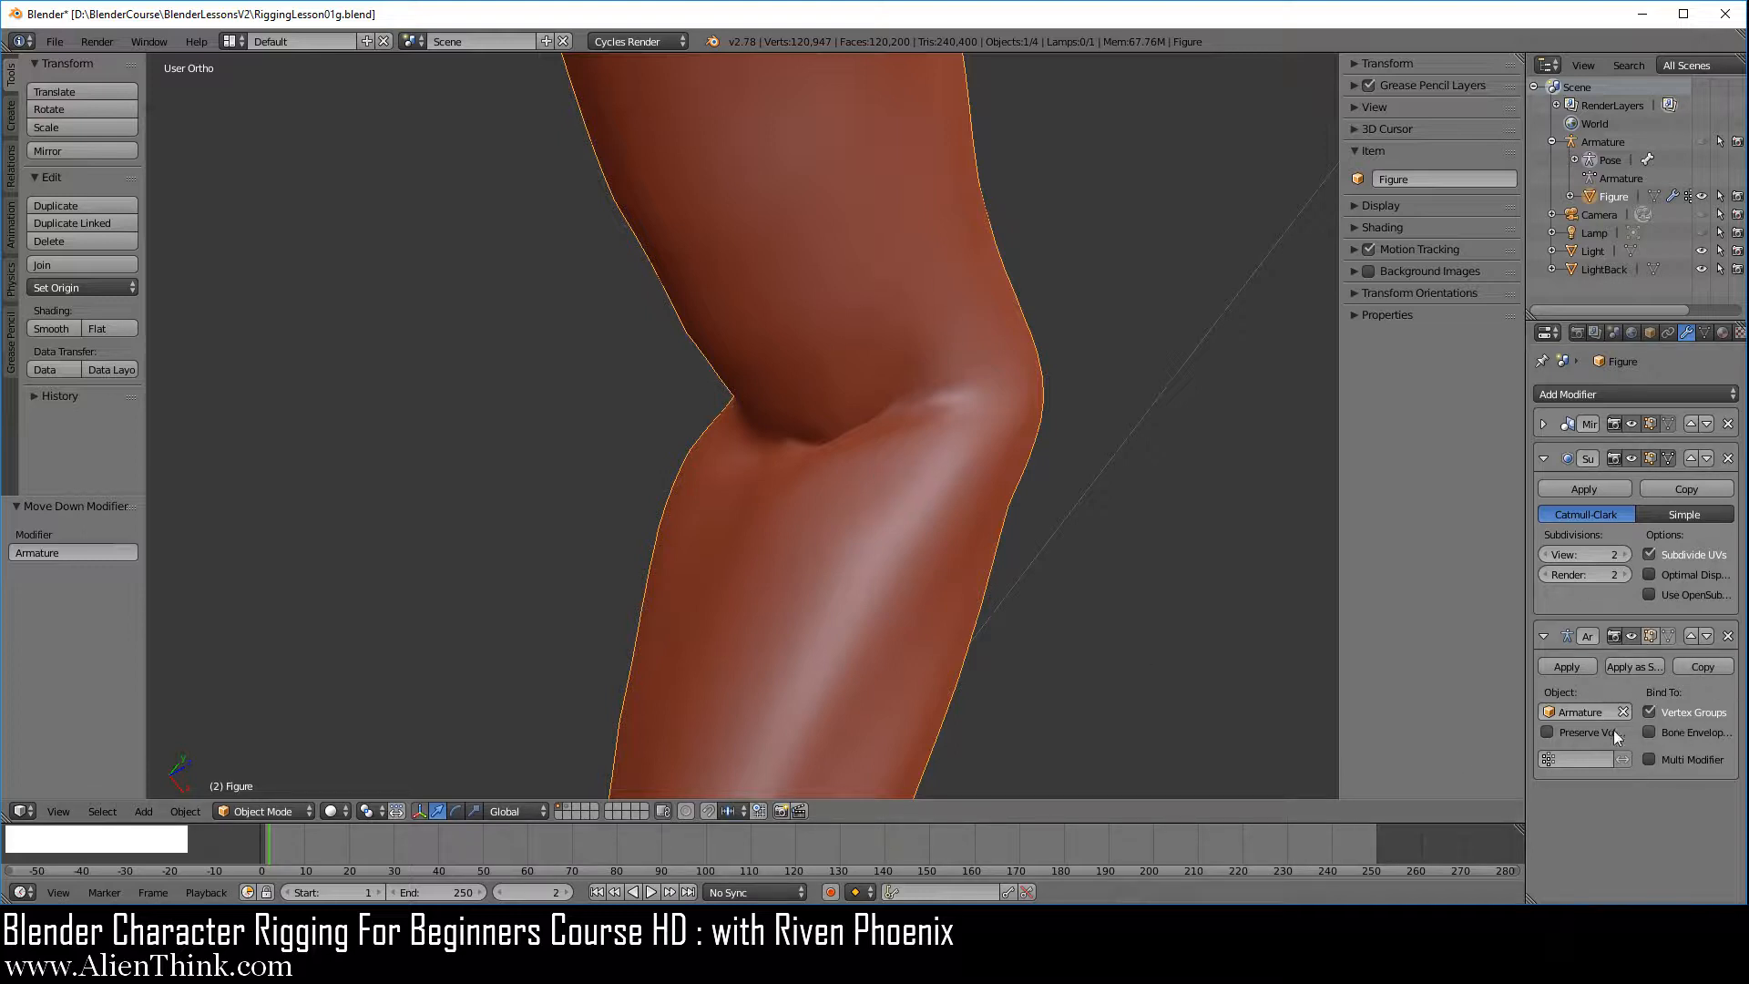
pyautogui.moveTo(938, 460); pyautogui.dragTo(756, 495, button='middle')
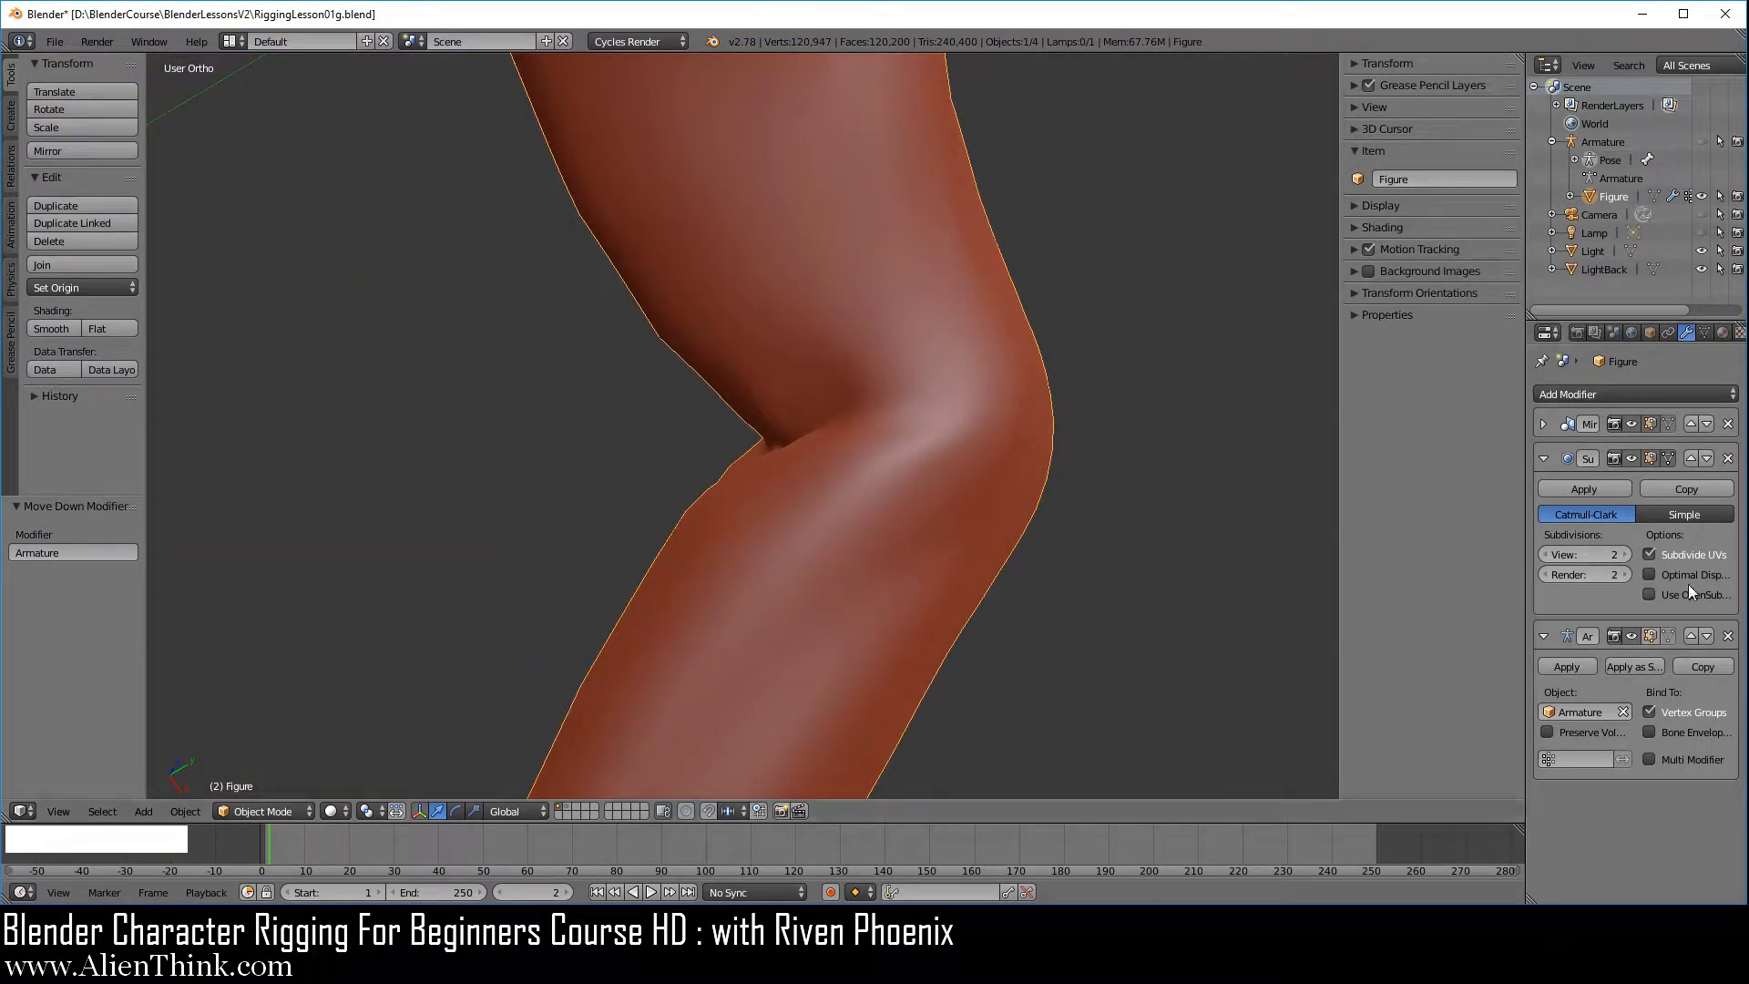
pyautogui.click(1692, 638)
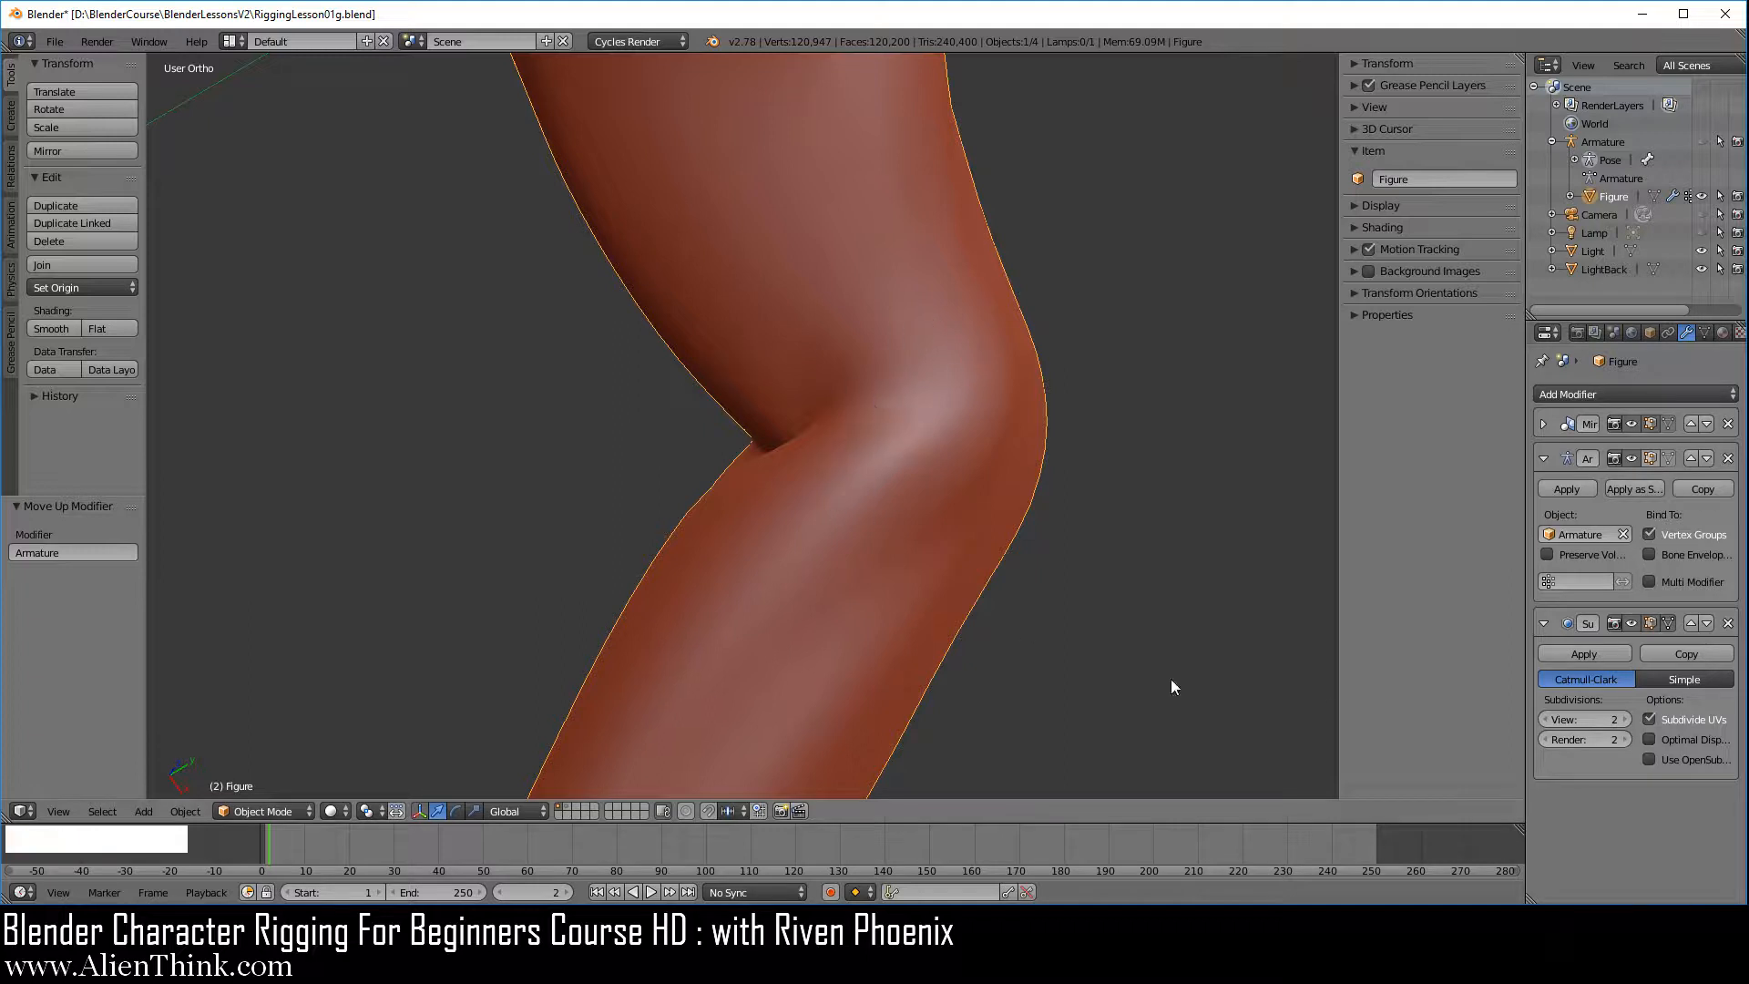
# - Compare the elbow with Subdivision Surface viewport display off and on, and set its view subdivisions to 1
pyautogui.click(1632, 623)
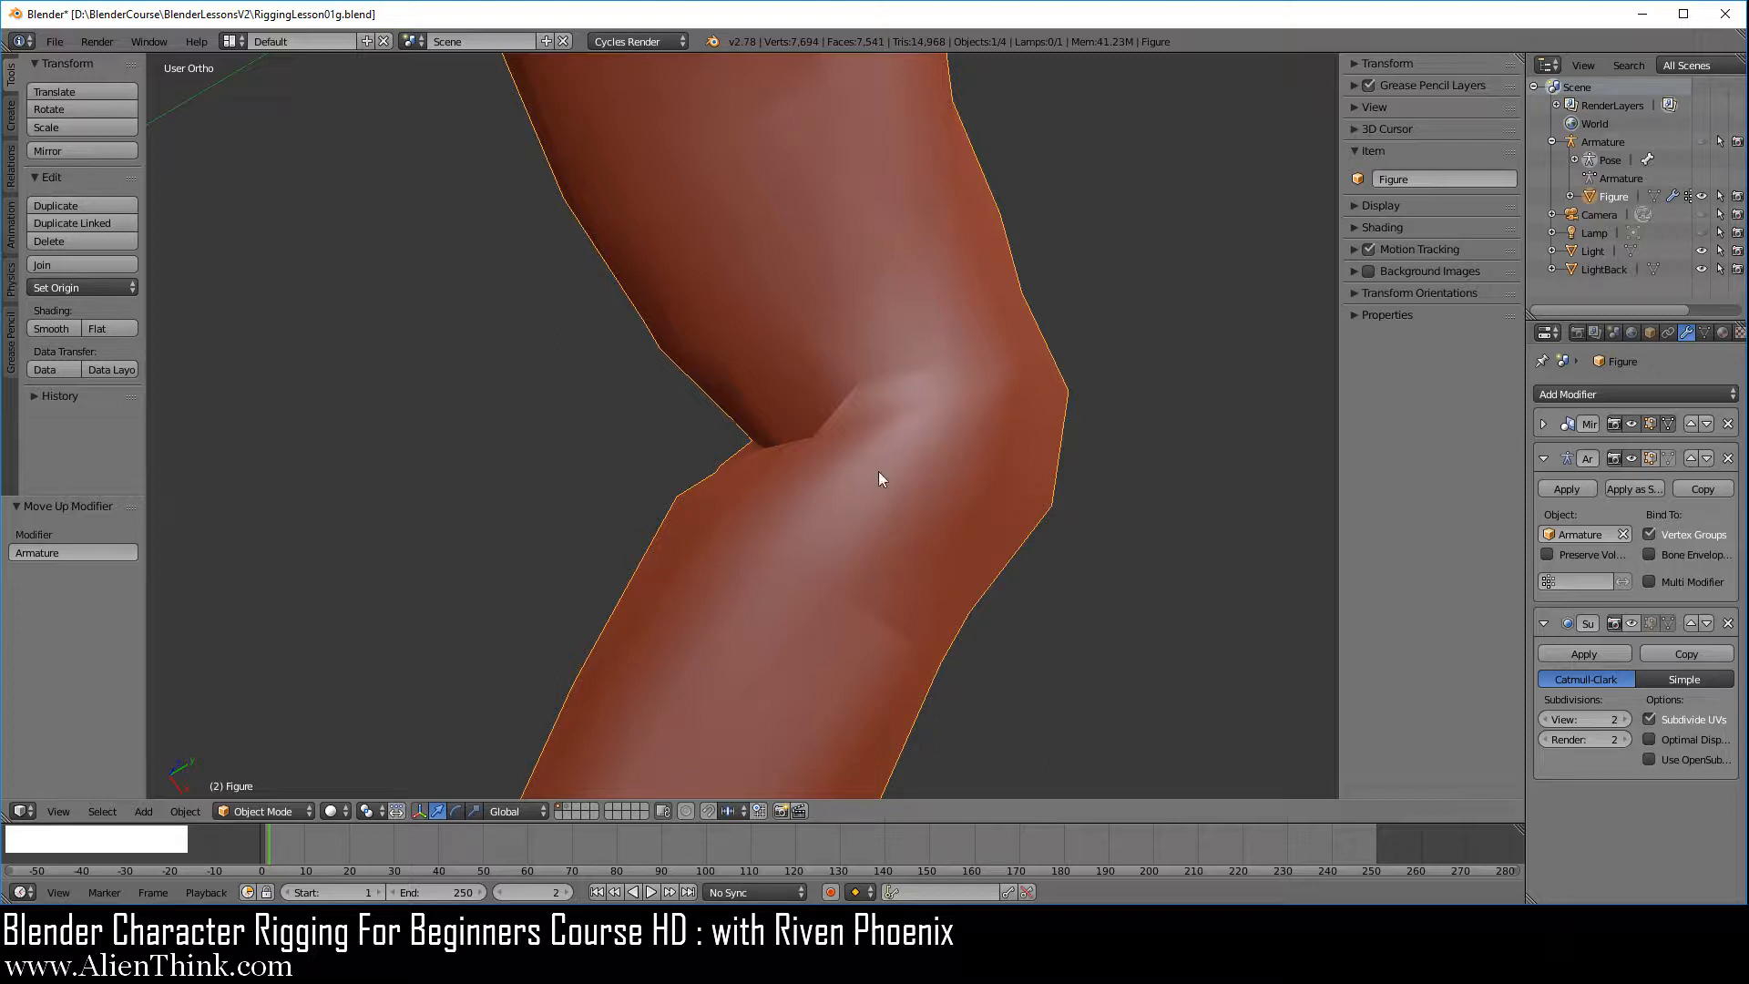
pyautogui.click(1631, 623)
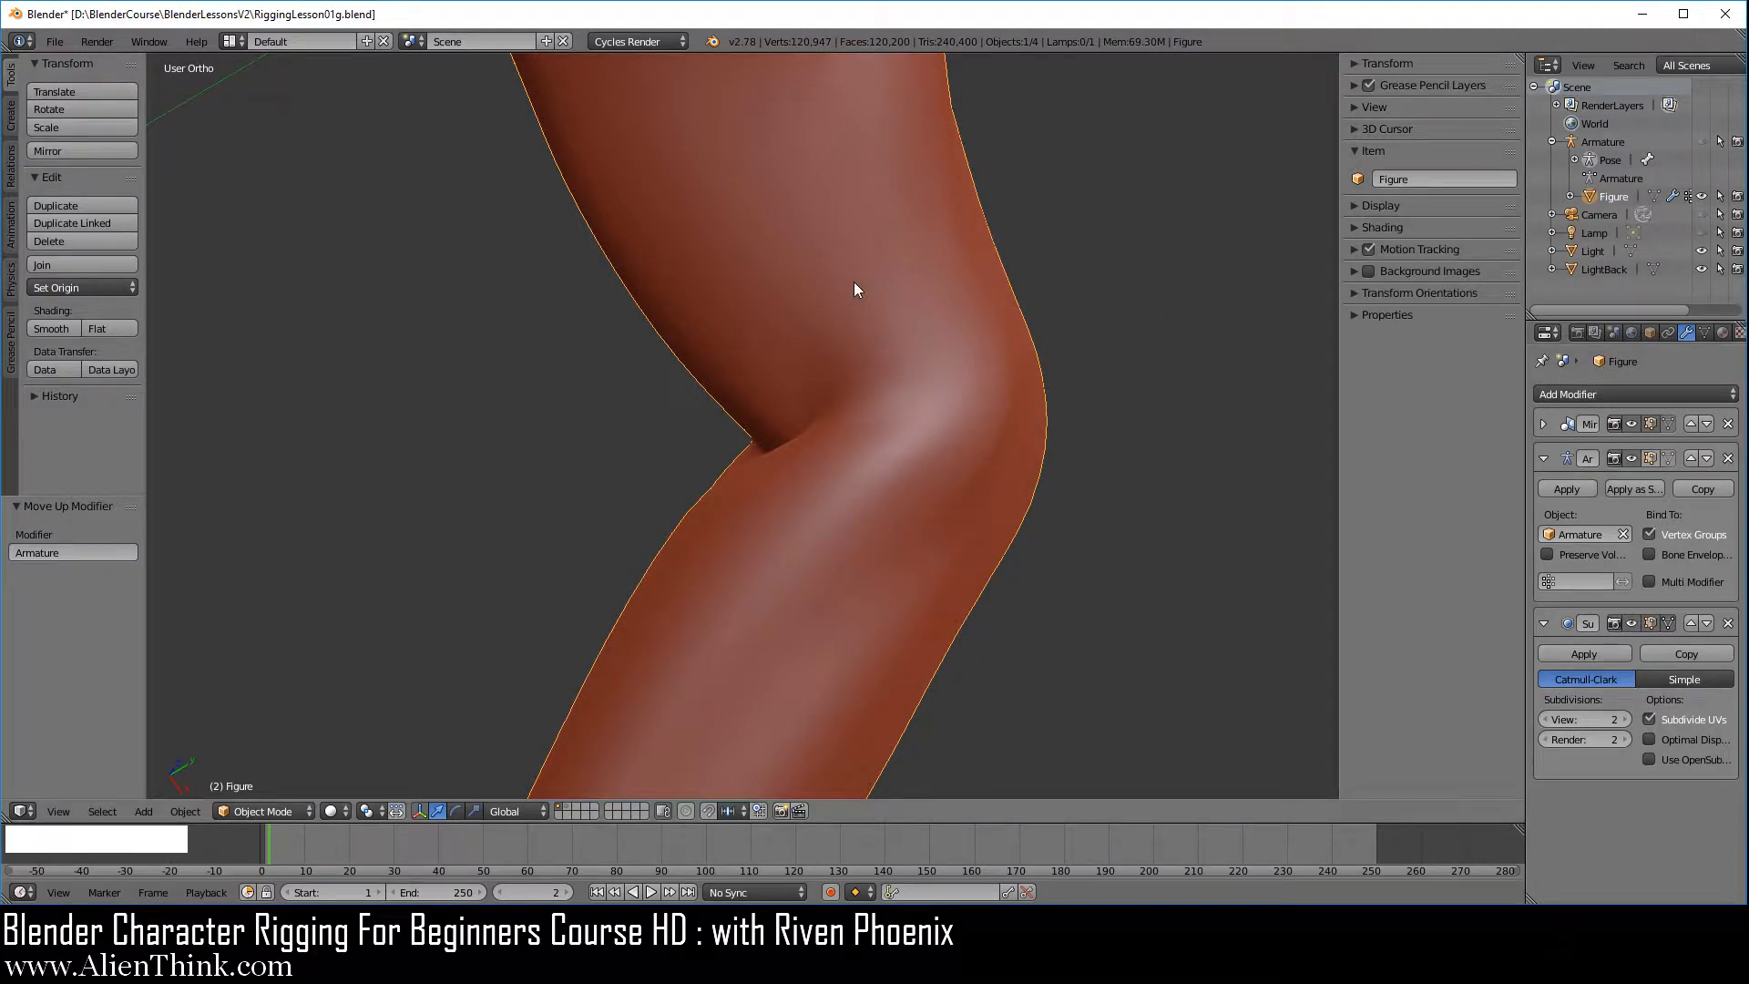
pyautogui.click(1544, 720)
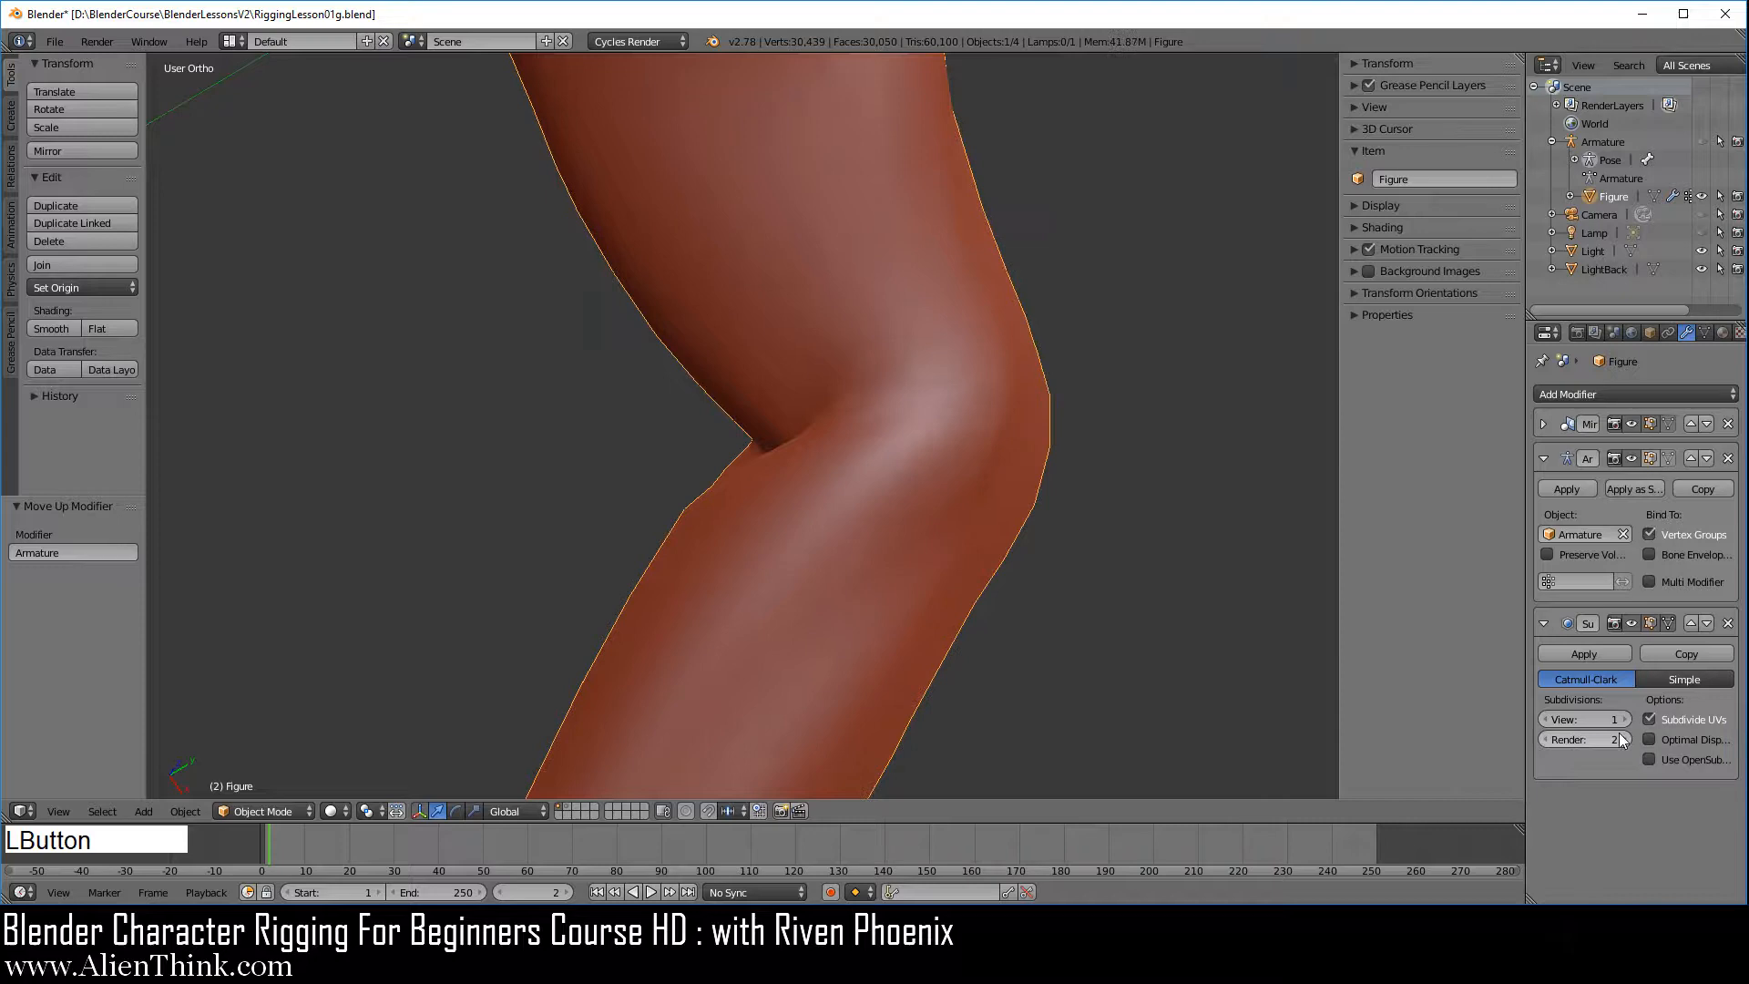
# - Show the armature again and clear the pose rotation of all its bones, leaving every bone deselected
pyautogui.click(1711, 149)
pyautogui.scroll(-4, 1142, 534)
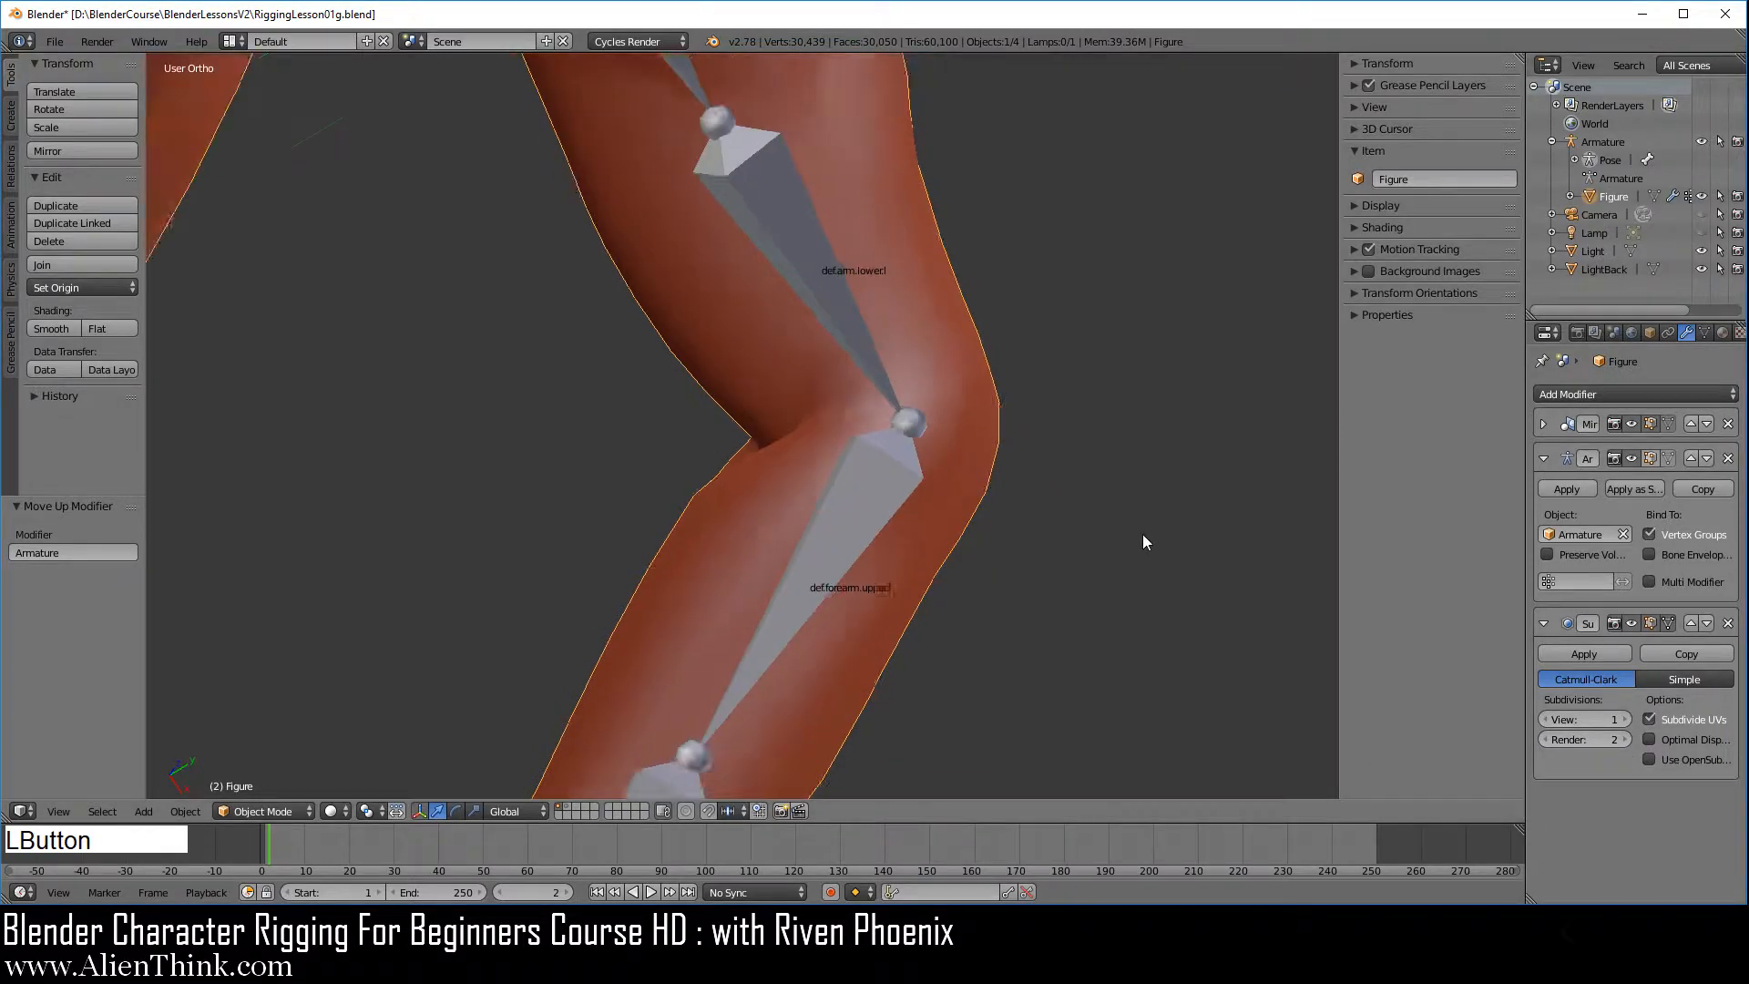
pyautogui.press('KP_1')
pyautogui.scroll(-2, 1031, 496)
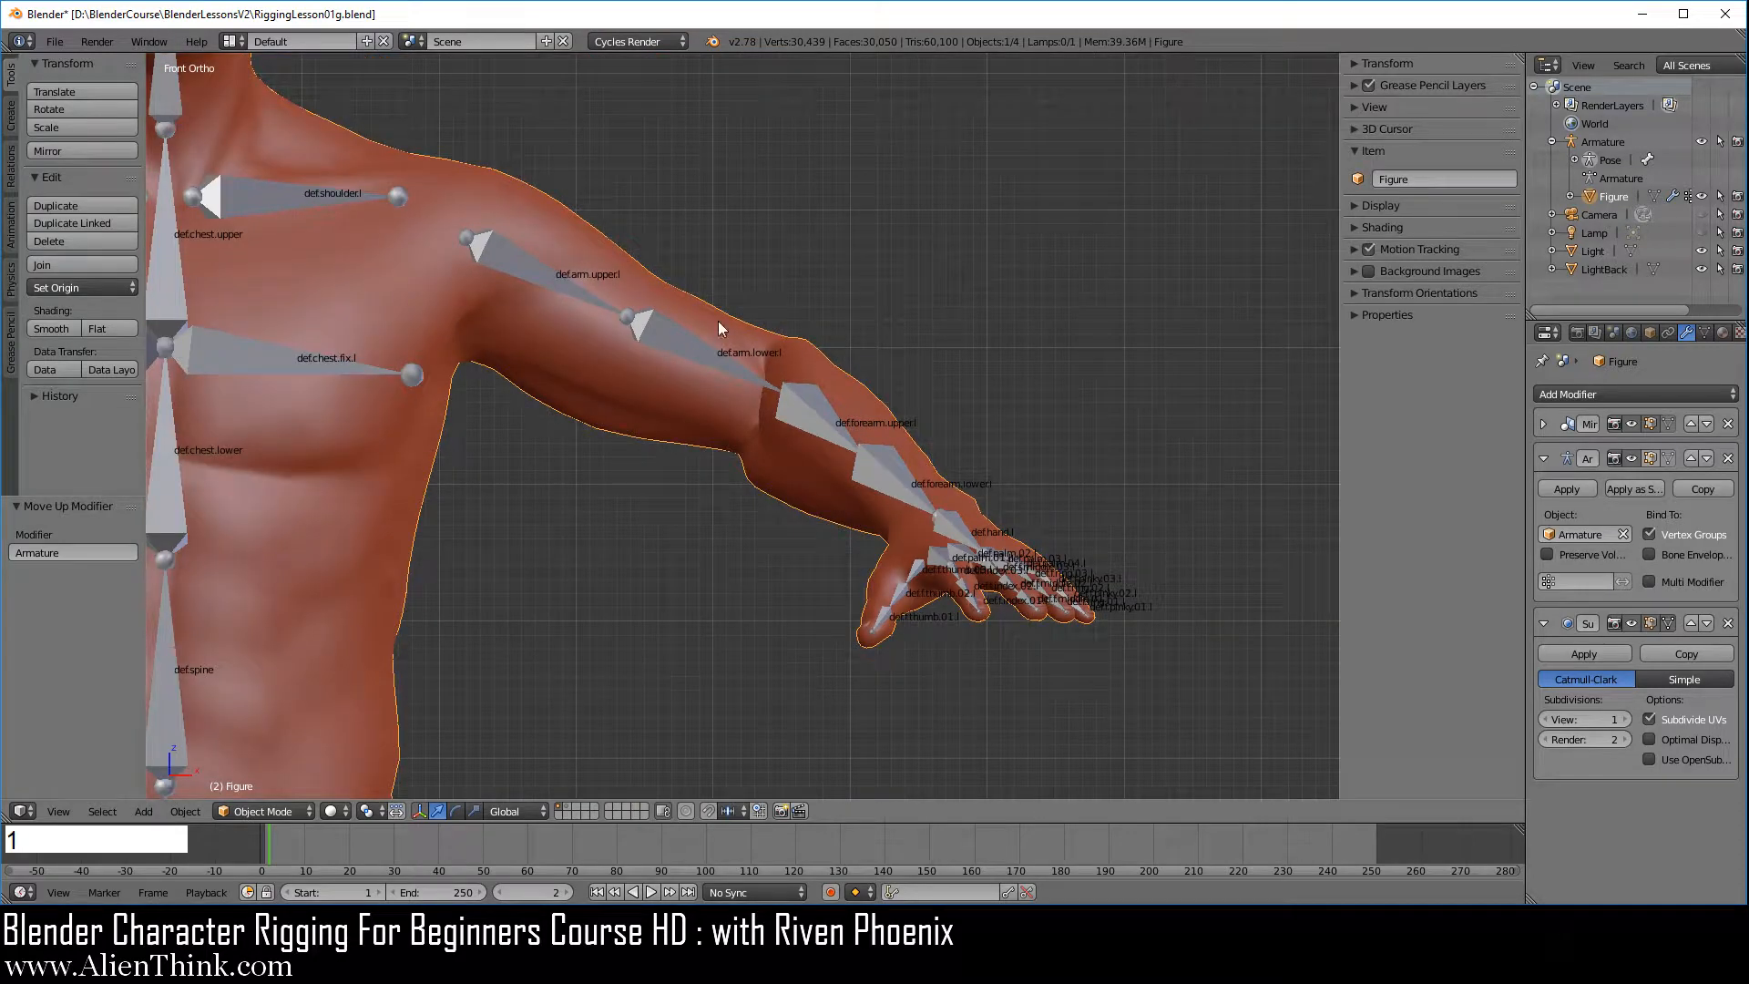
pyautogui.rightClick(538, 277)
pyautogui.press('a')
pyautogui.press('a')
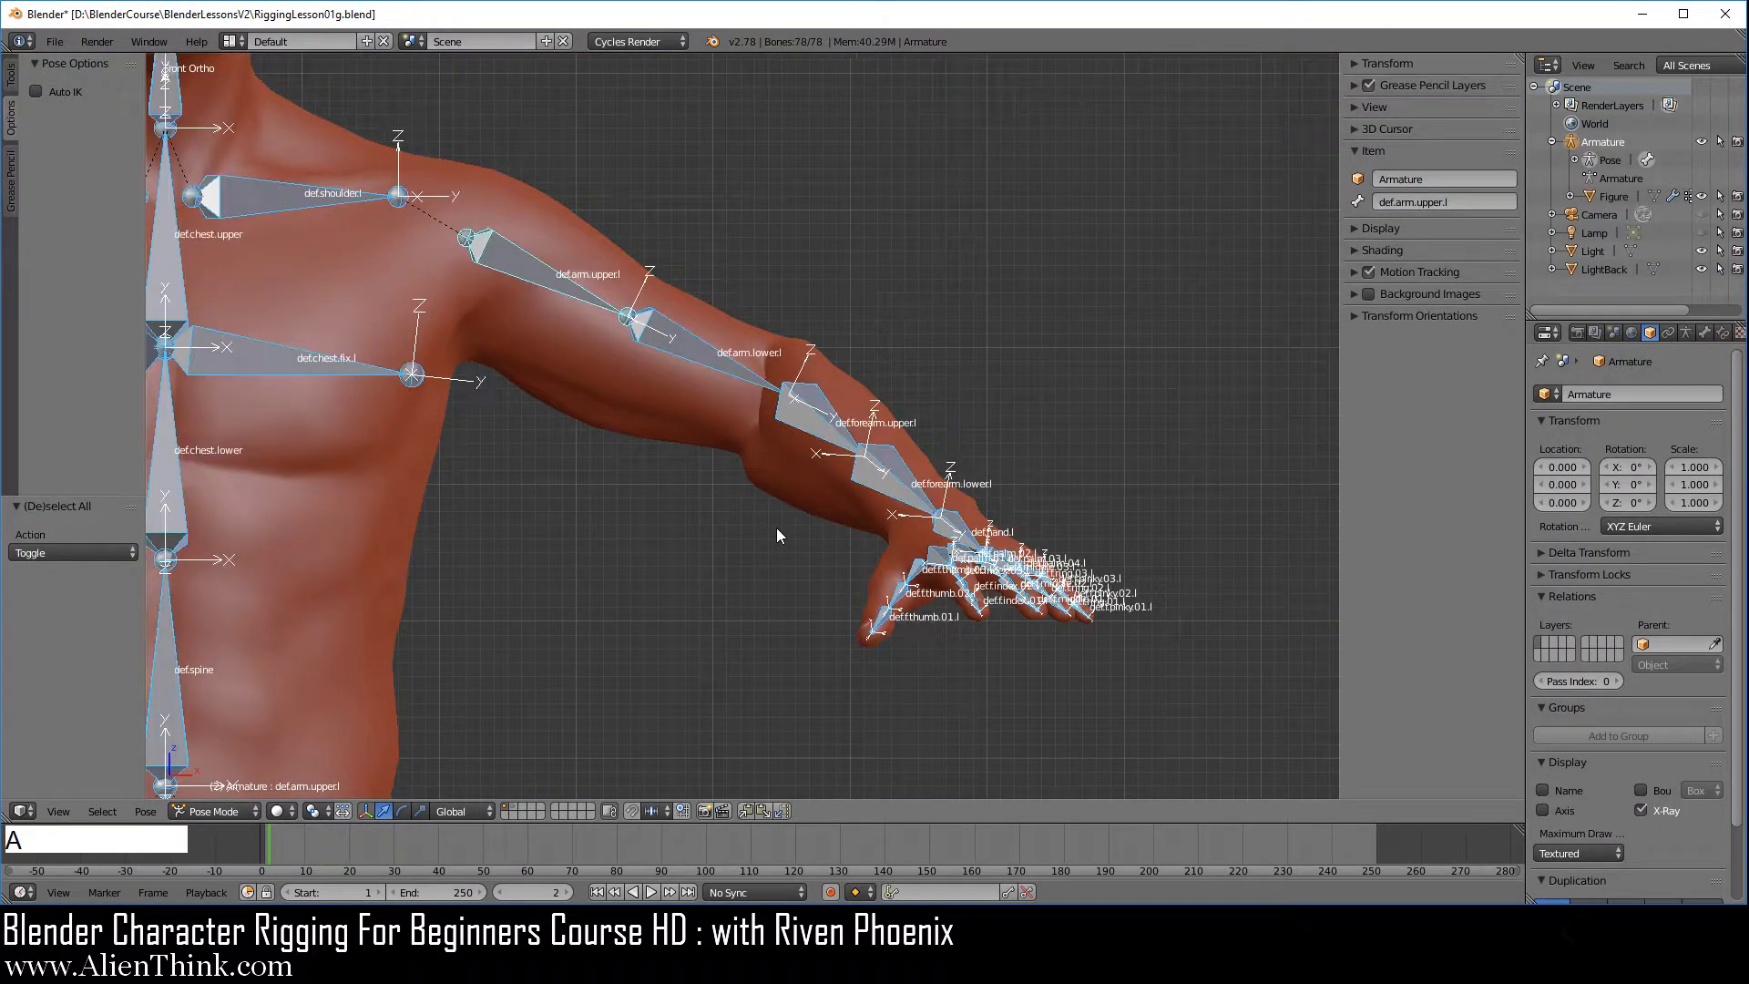
pyautogui.hotkey('alt', 'r')
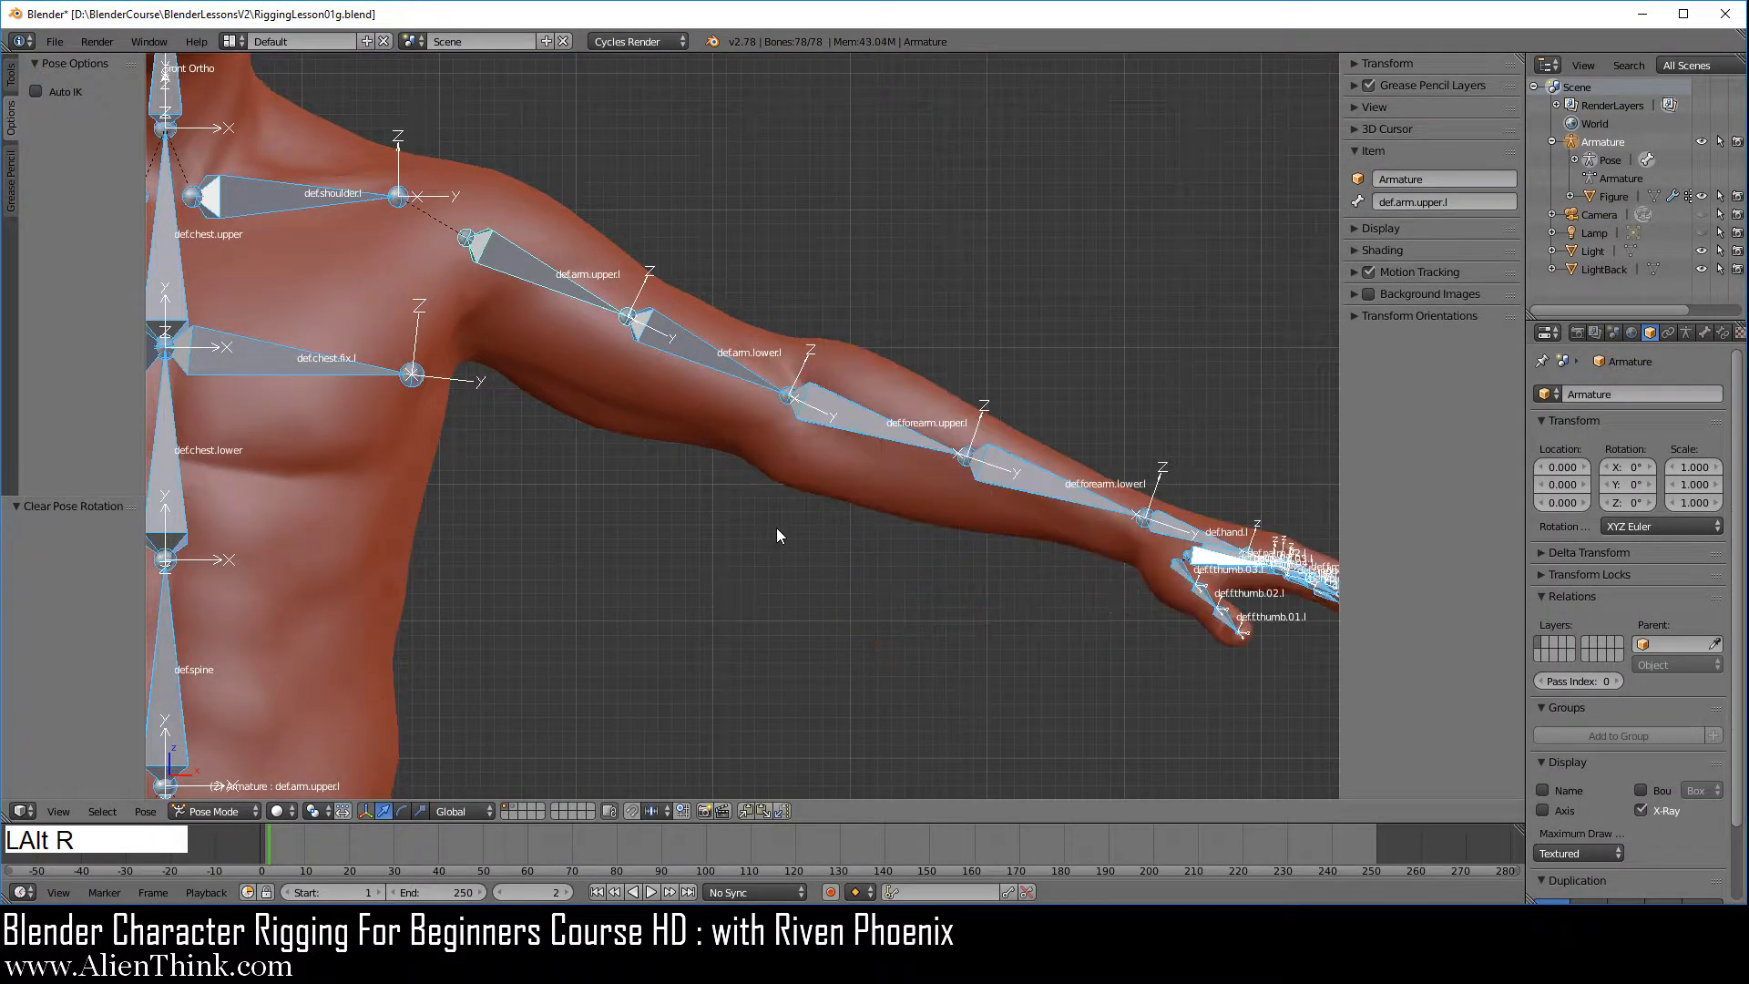
pyautogui.press('a')
# - Test the left shoulder deformation by rotating def.arm.upper.l about 30 degrees downward in the front view, and cancel the rotation
pyautogui.keyDown('shift'); pyautogui.moveTo(592, 465); pyautogui.dragTo(1019, 530, button='middle'); pyautogui.keyUp('shift')
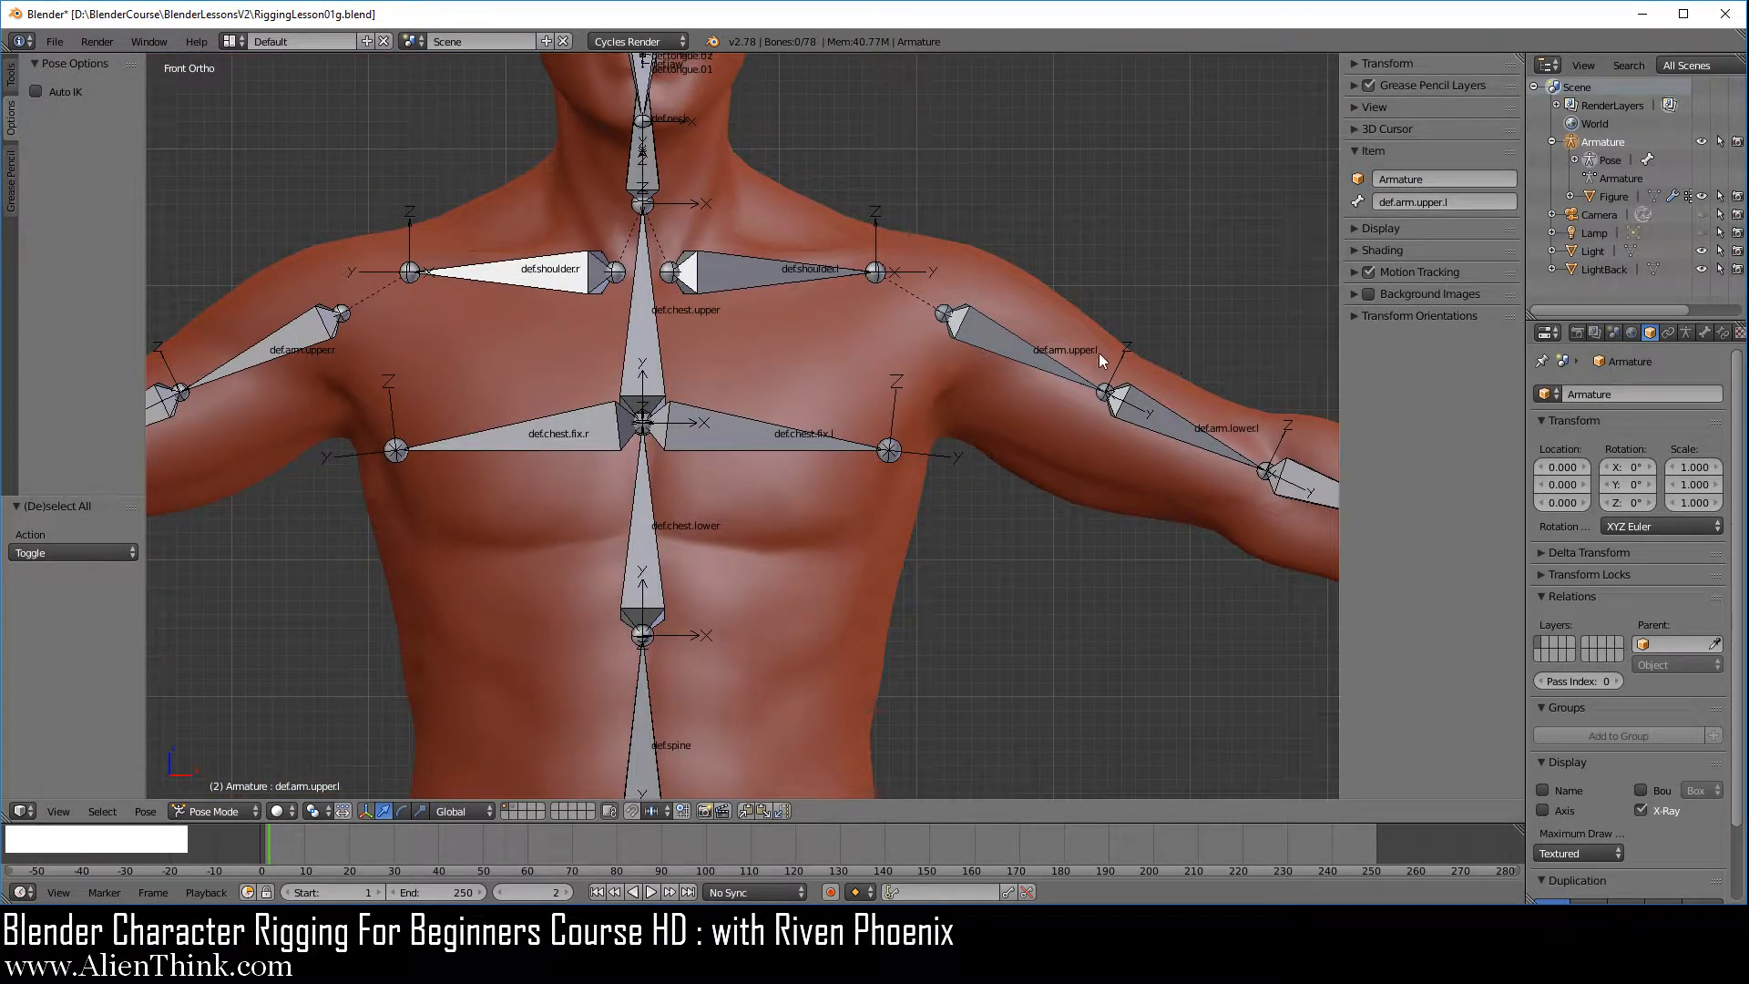
pyautogui.rightClick(1045, 331)
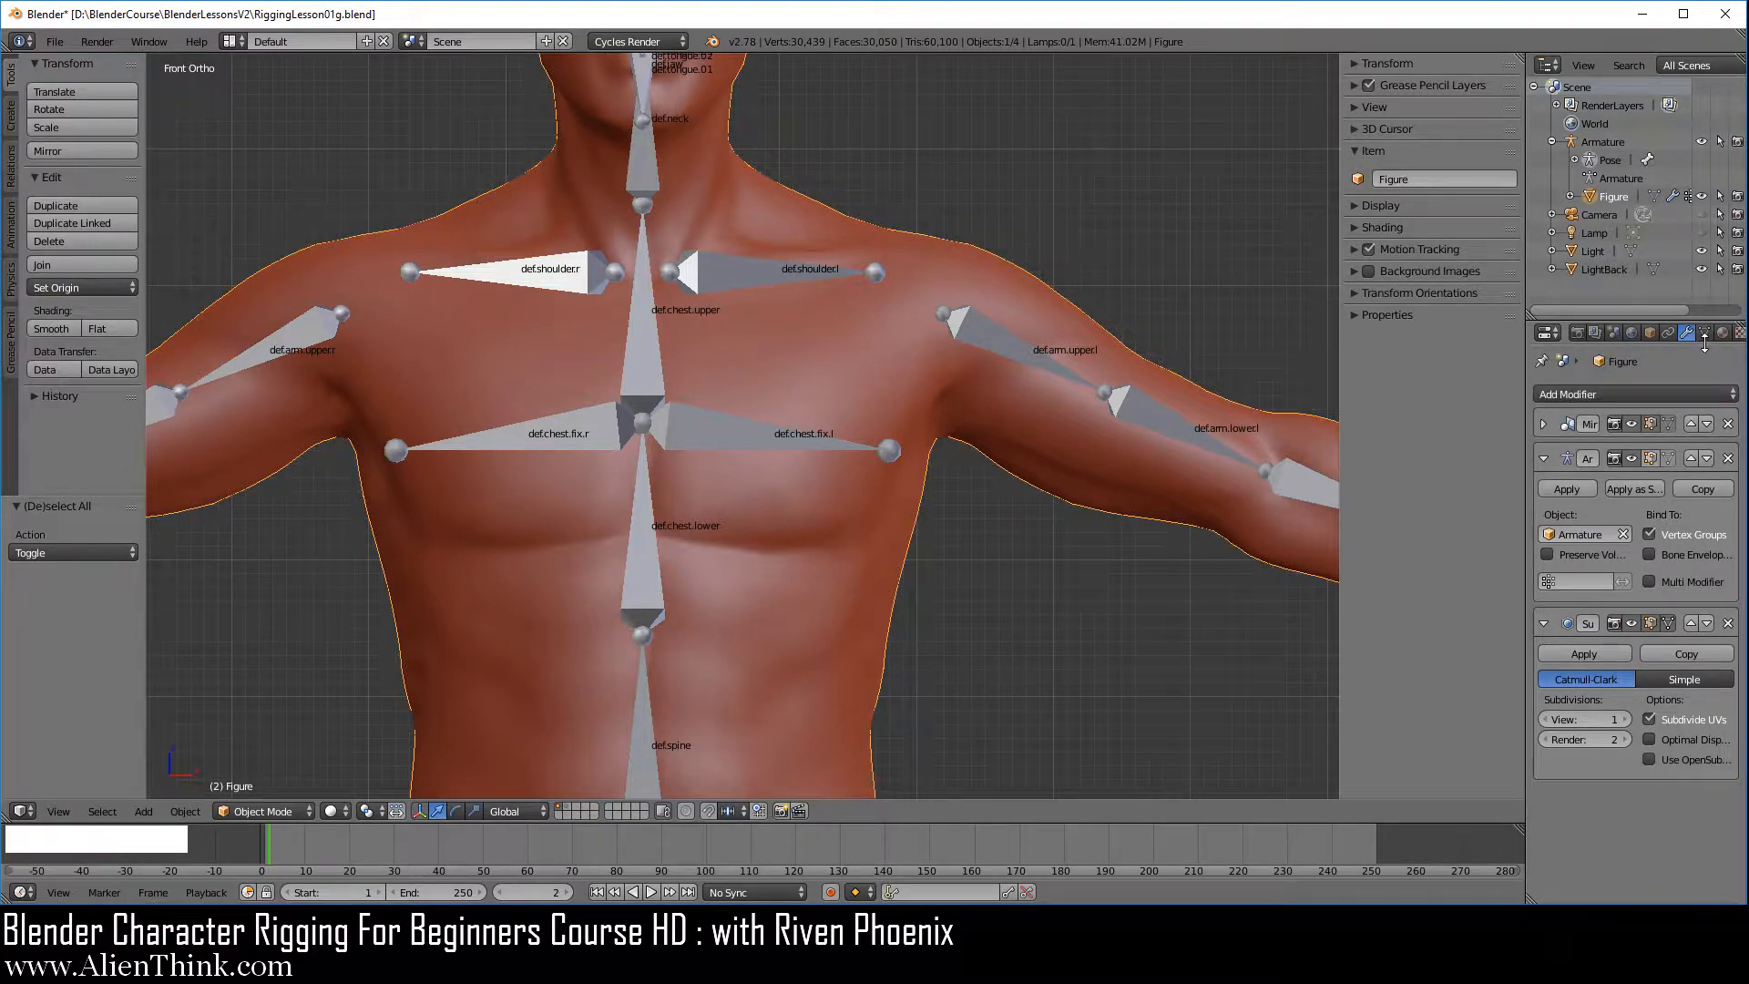
pyautogui.keyDown('shift'); pyautogui.moveTo(1042, 441); pyautogui.dragTo(961, 519, button='middle'); pyautogui.keyUp('shift')
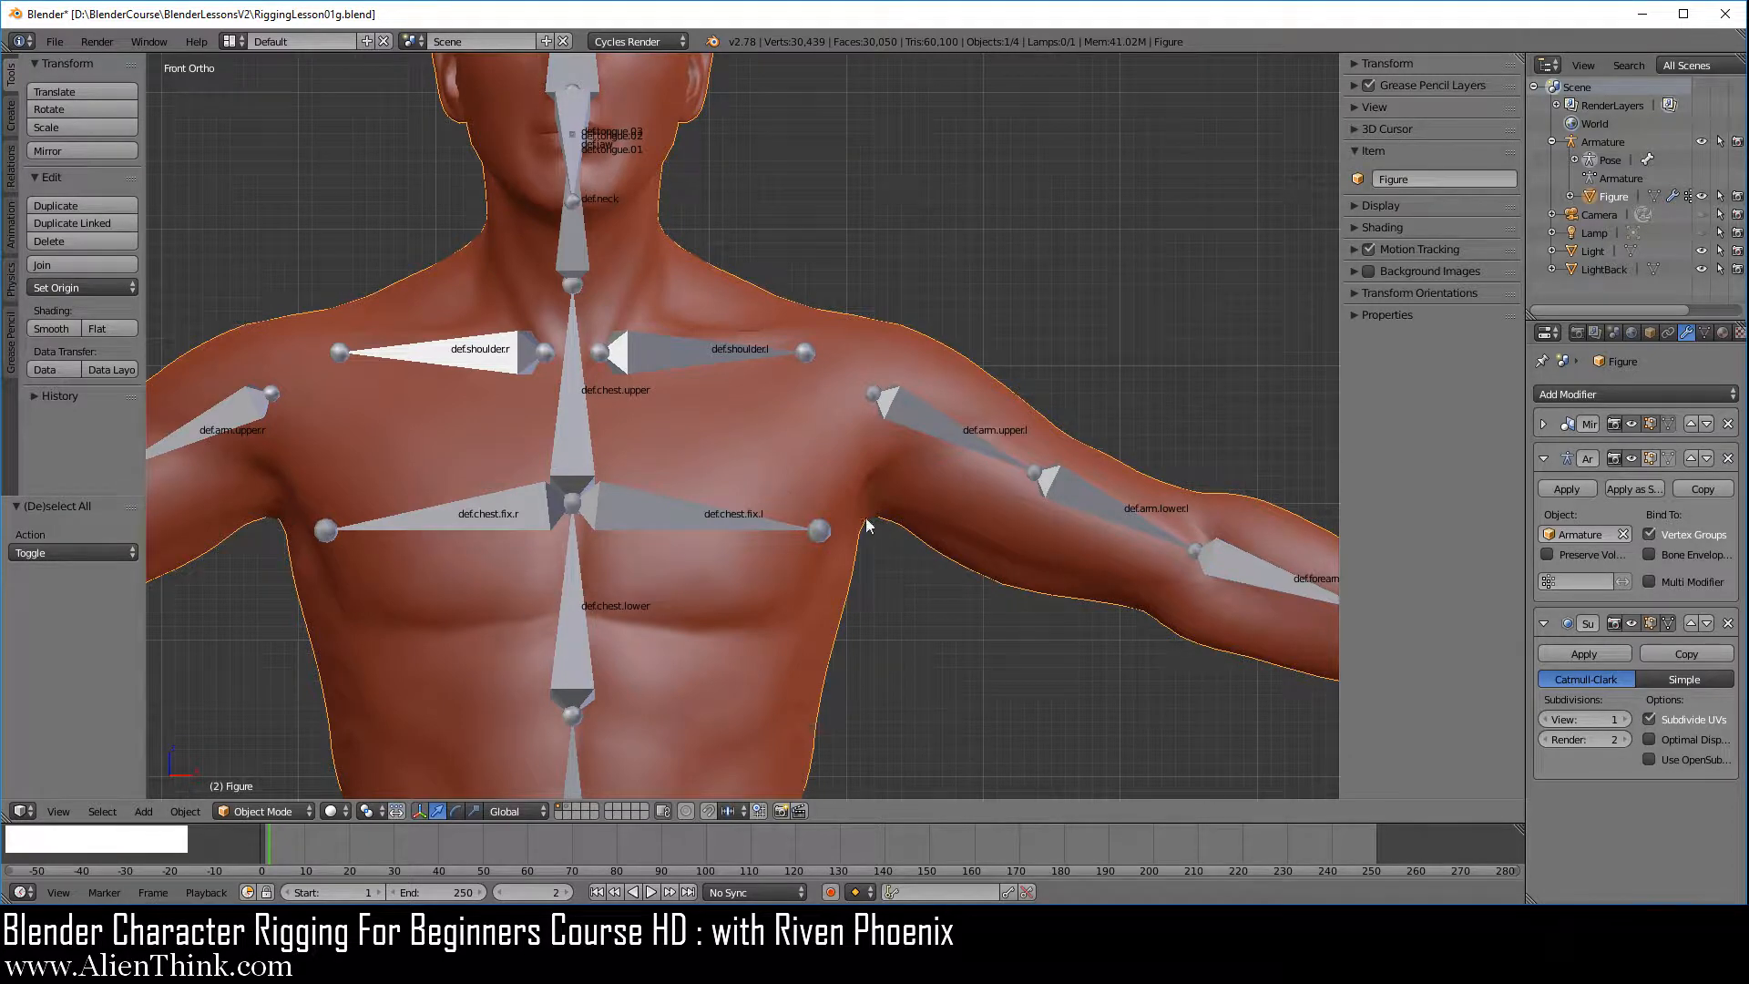
pyautogui.rightClick(937, 433)
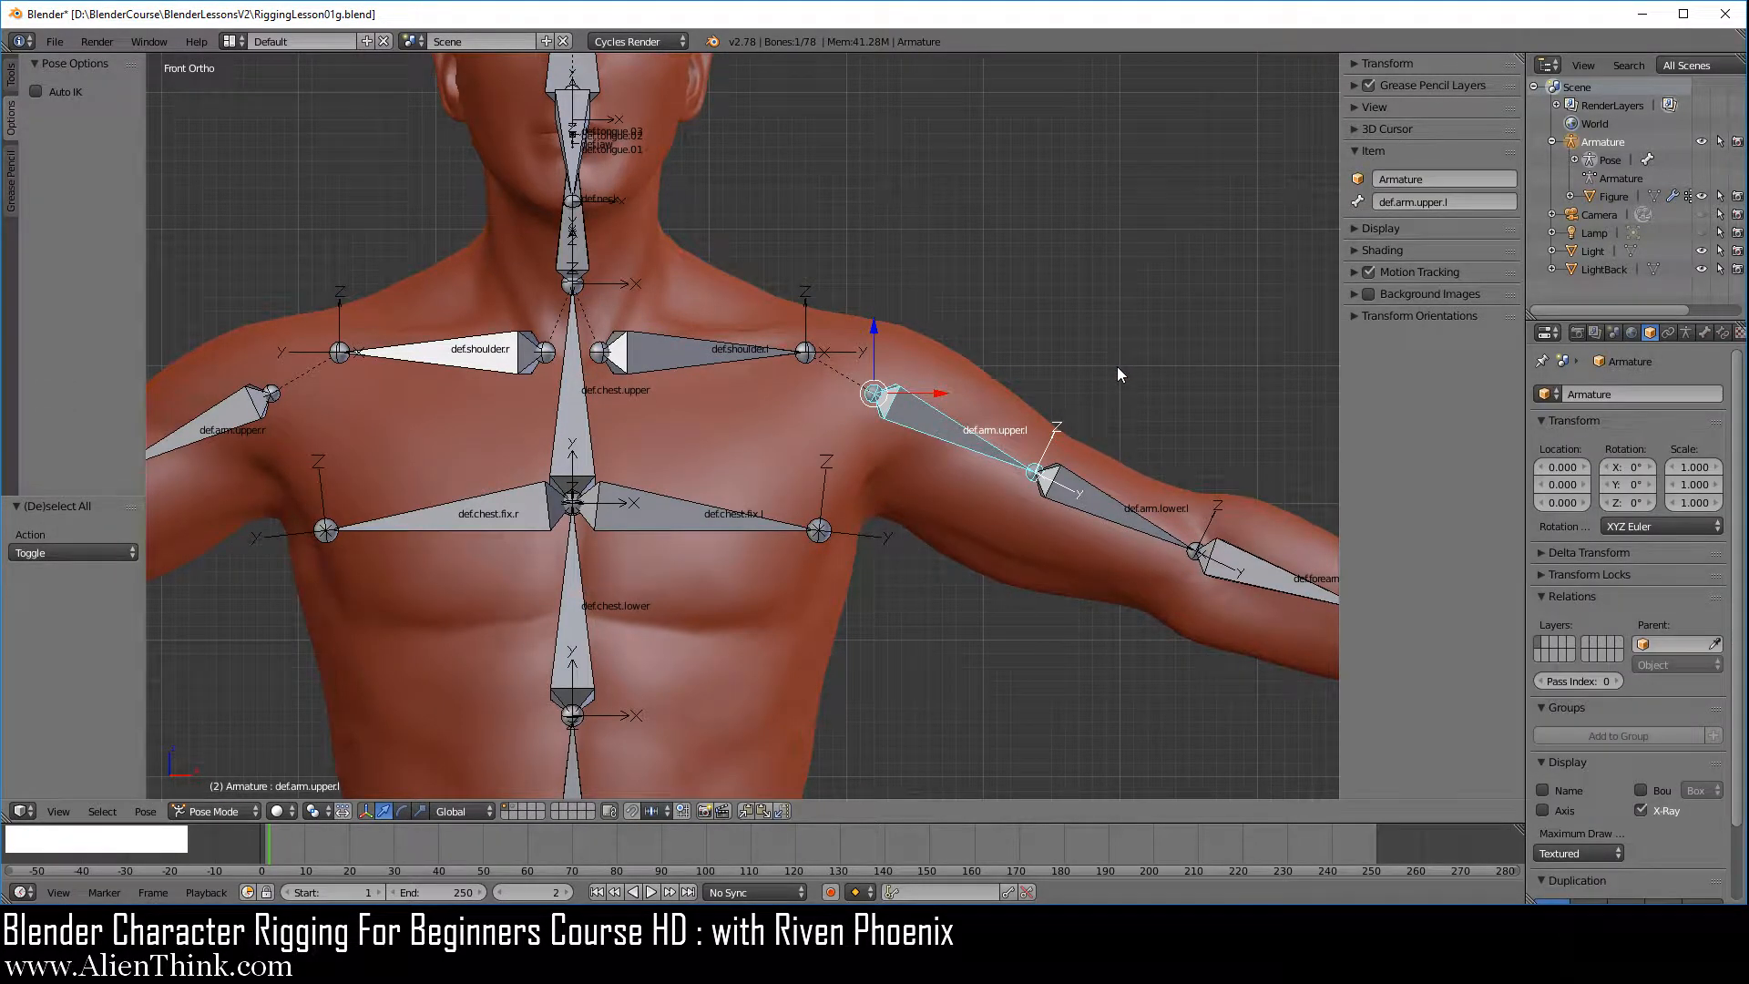
pyautogui.press('r')
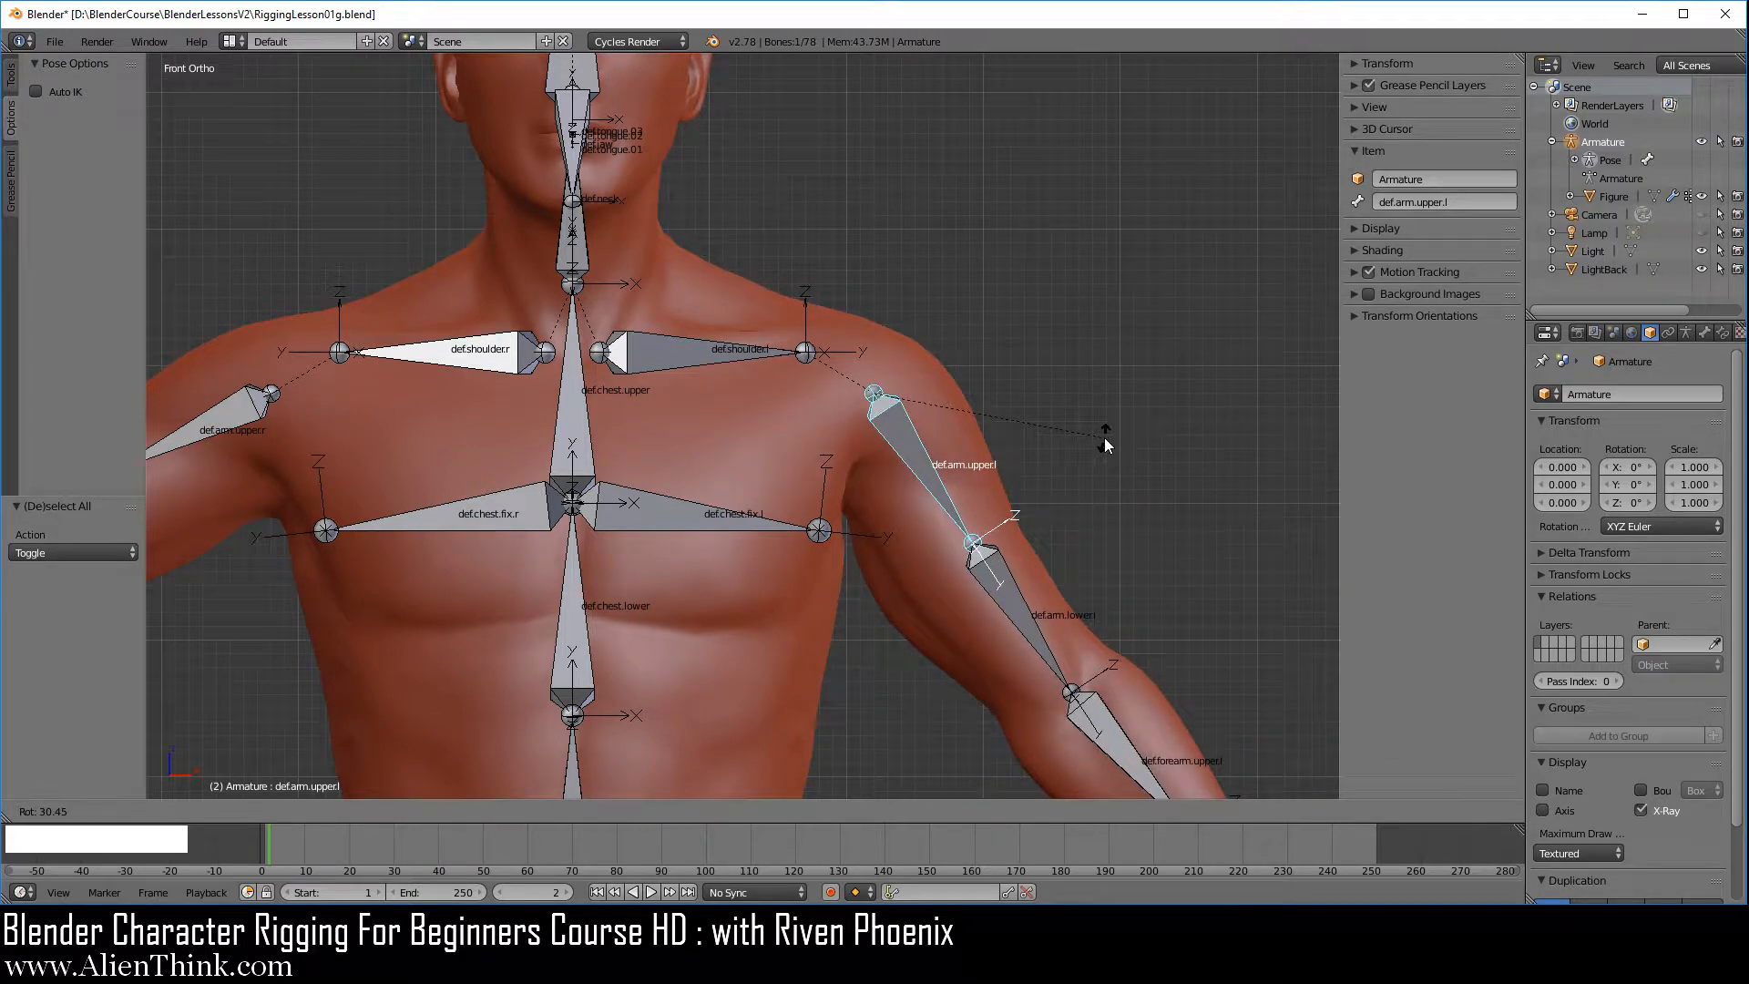
pyautogui.rightClick(1131, 315)
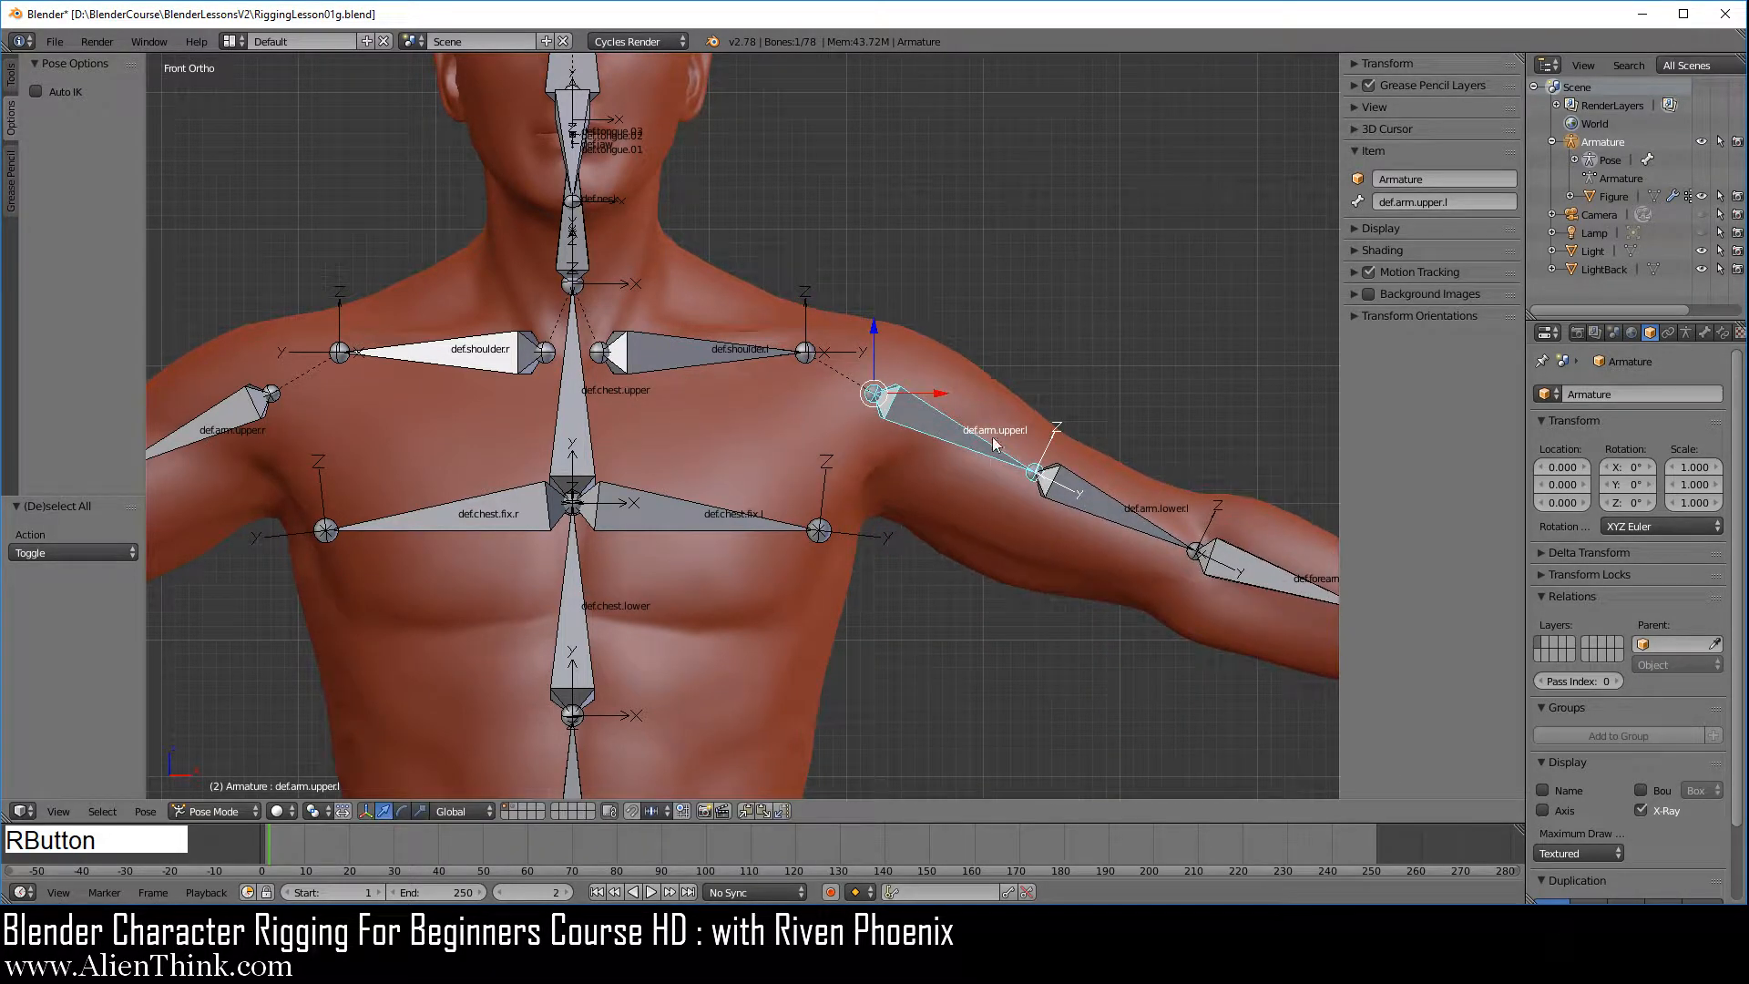
# - Turn off the Figure's Subdivision Surface viewport display and test-rotate def.arm.upper.l about 29 degrees downward, cancelling the rotation
pyautogui.rightClick(973, 377)
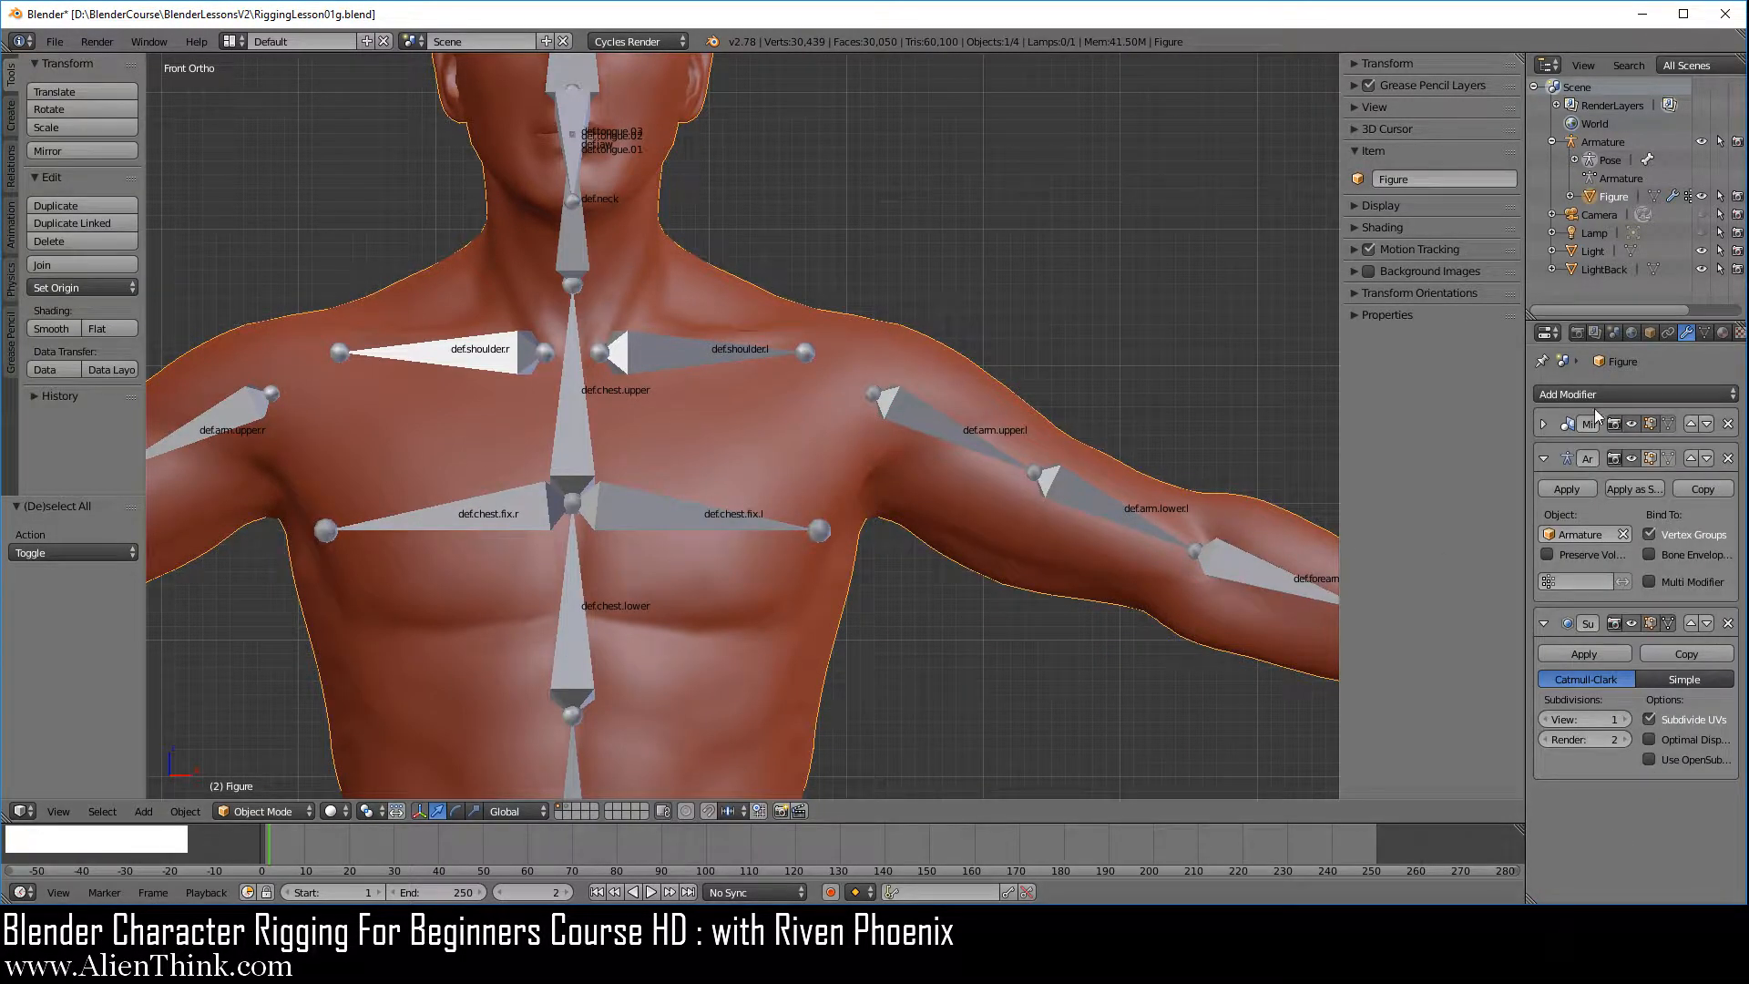
pyautogui.click(1630, 625)
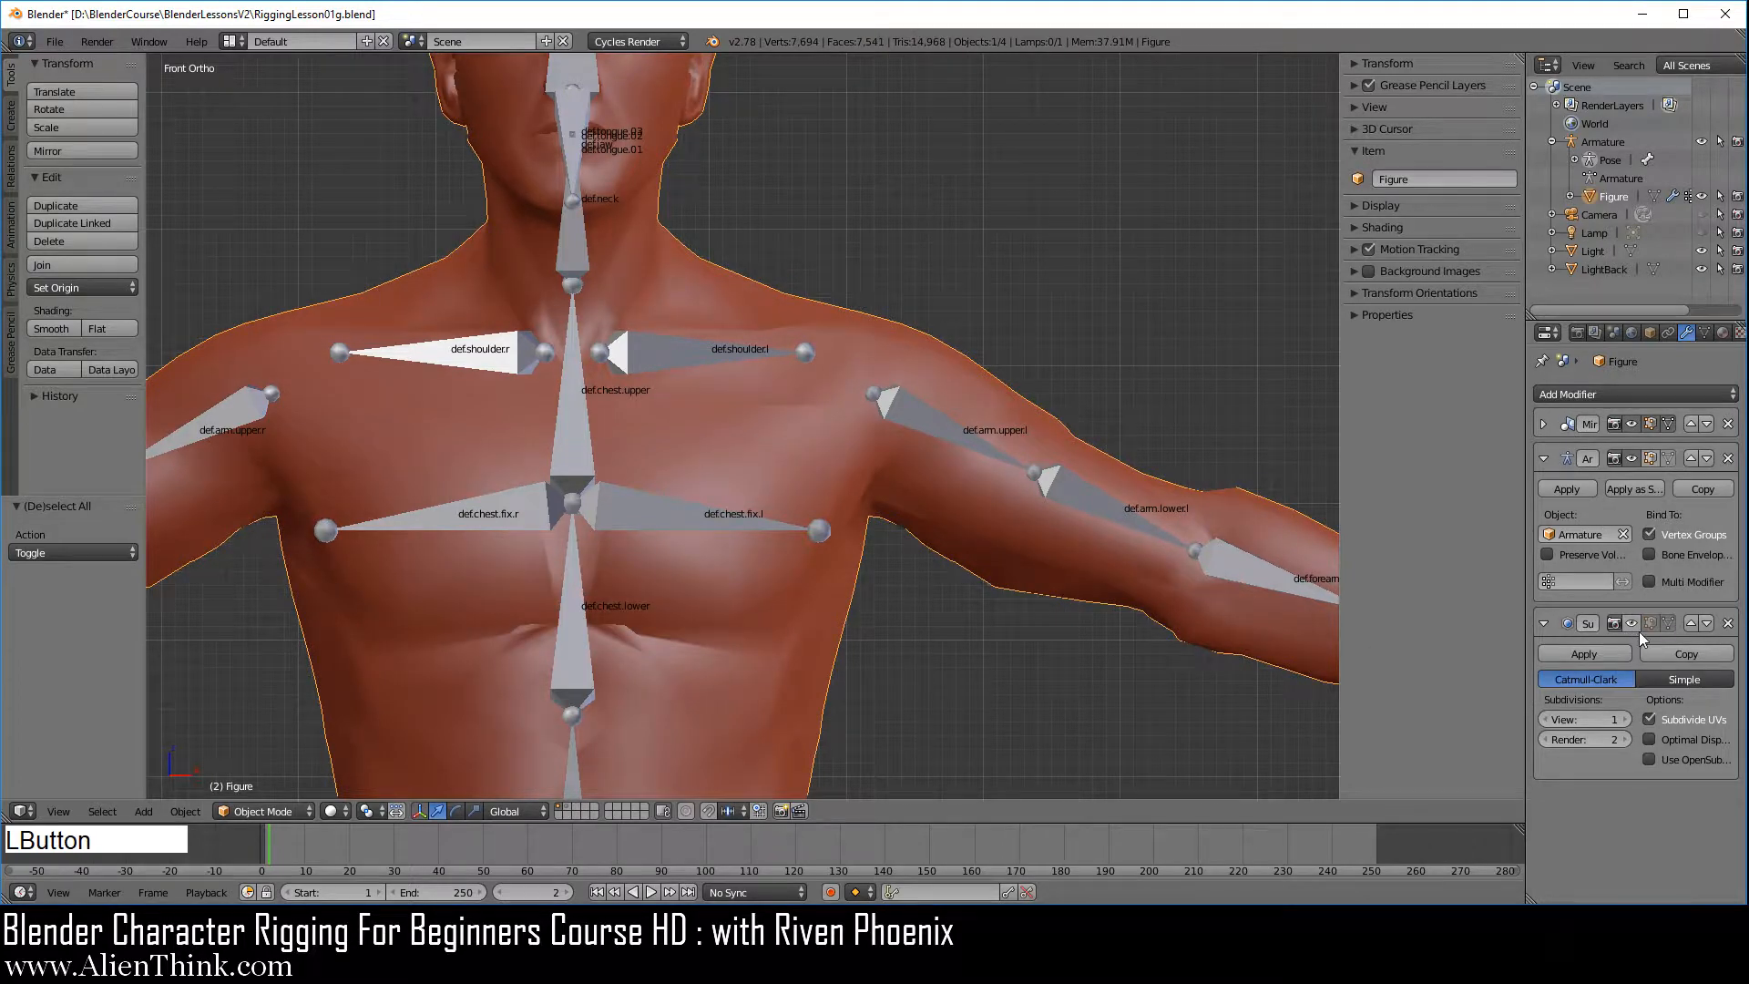
pyautogui.rightClick(916, 418)
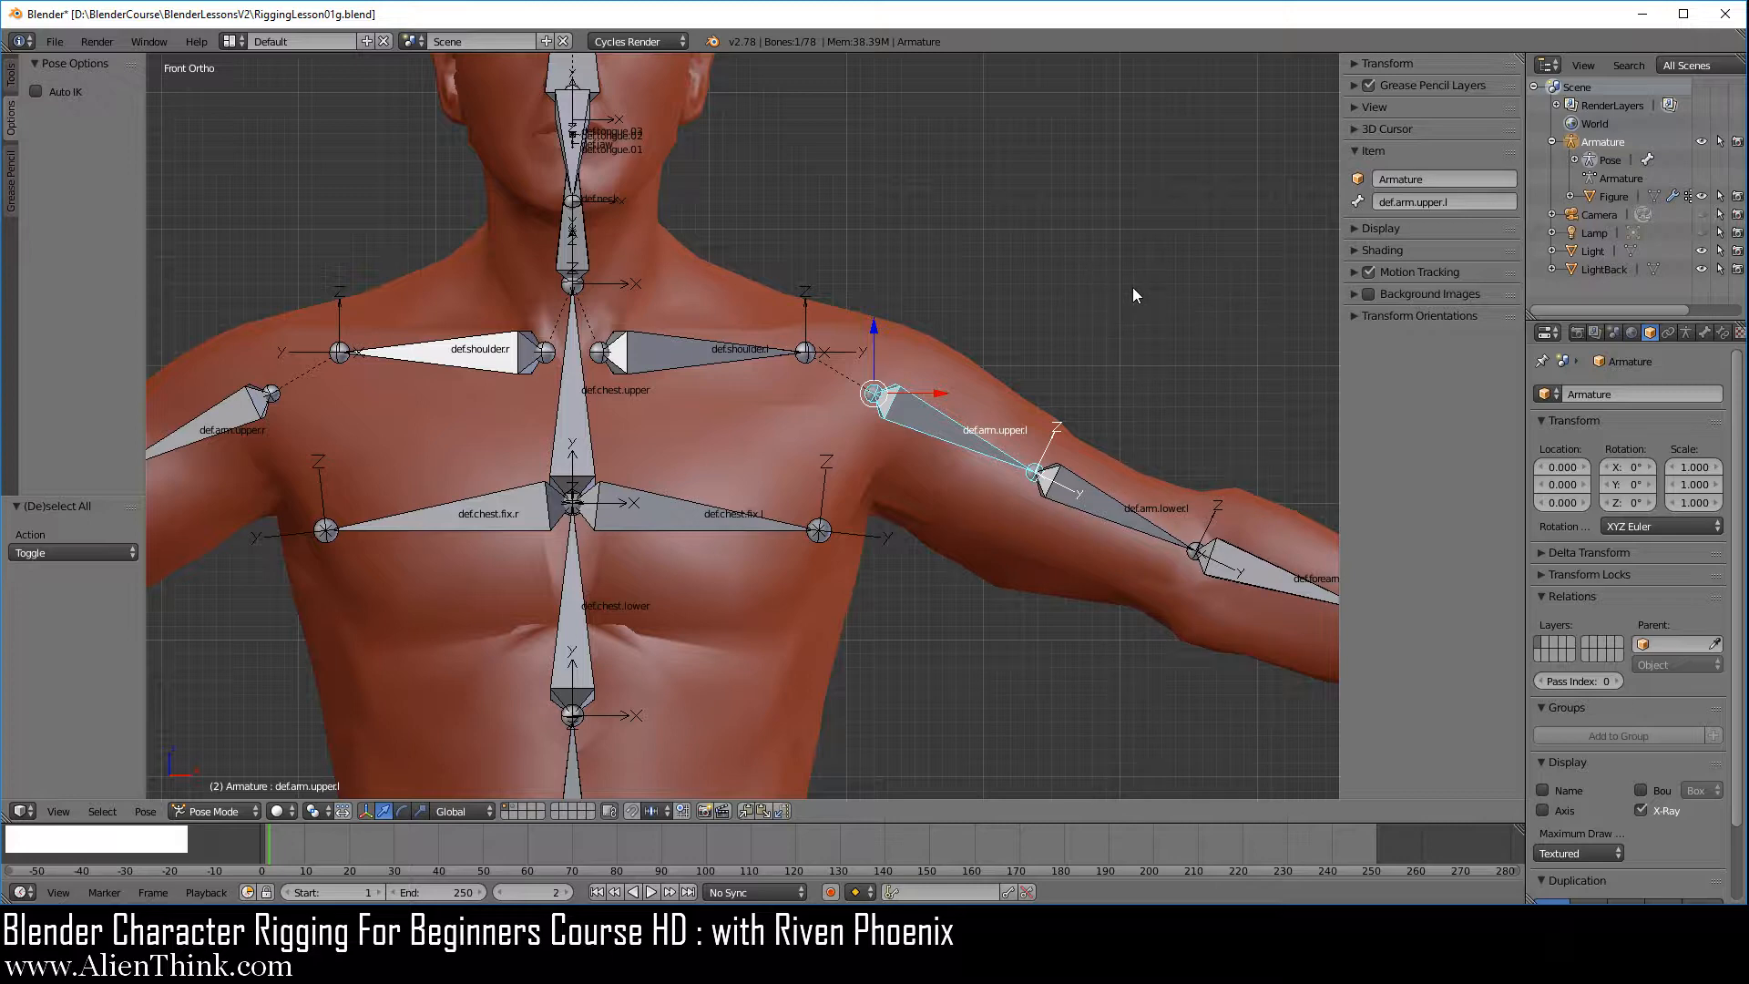
pyautogui.press('r')
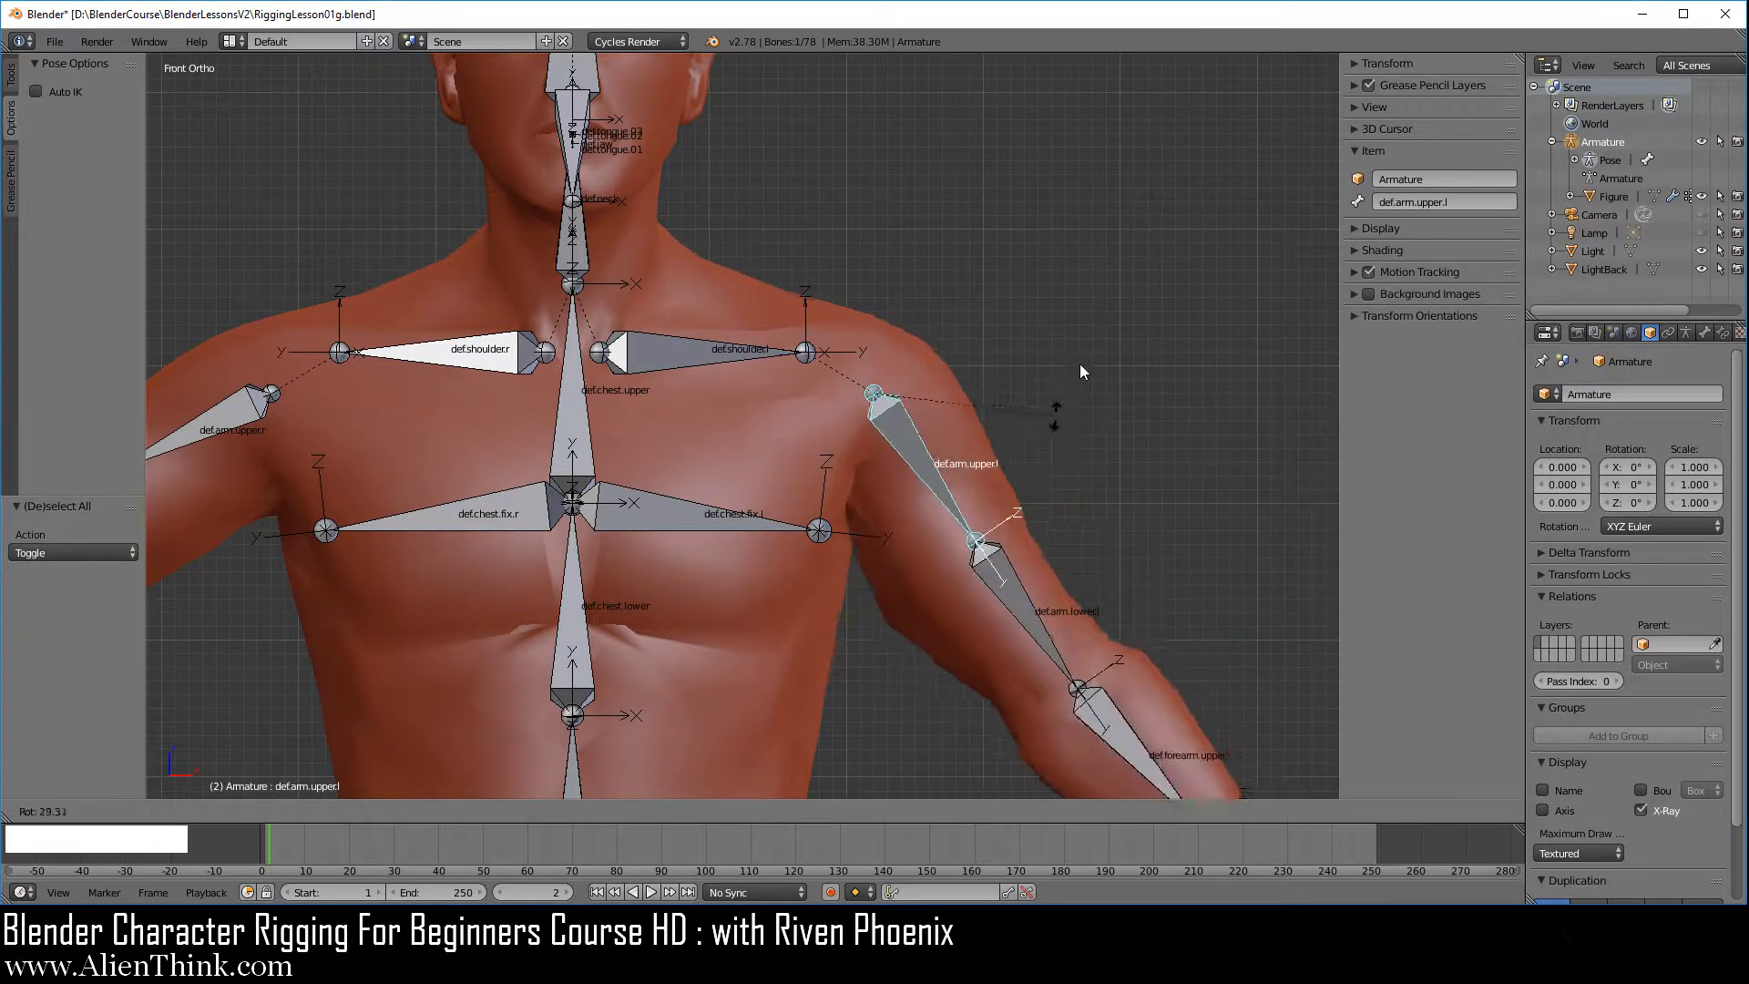
pyautogui.rightClick(1086, 271)
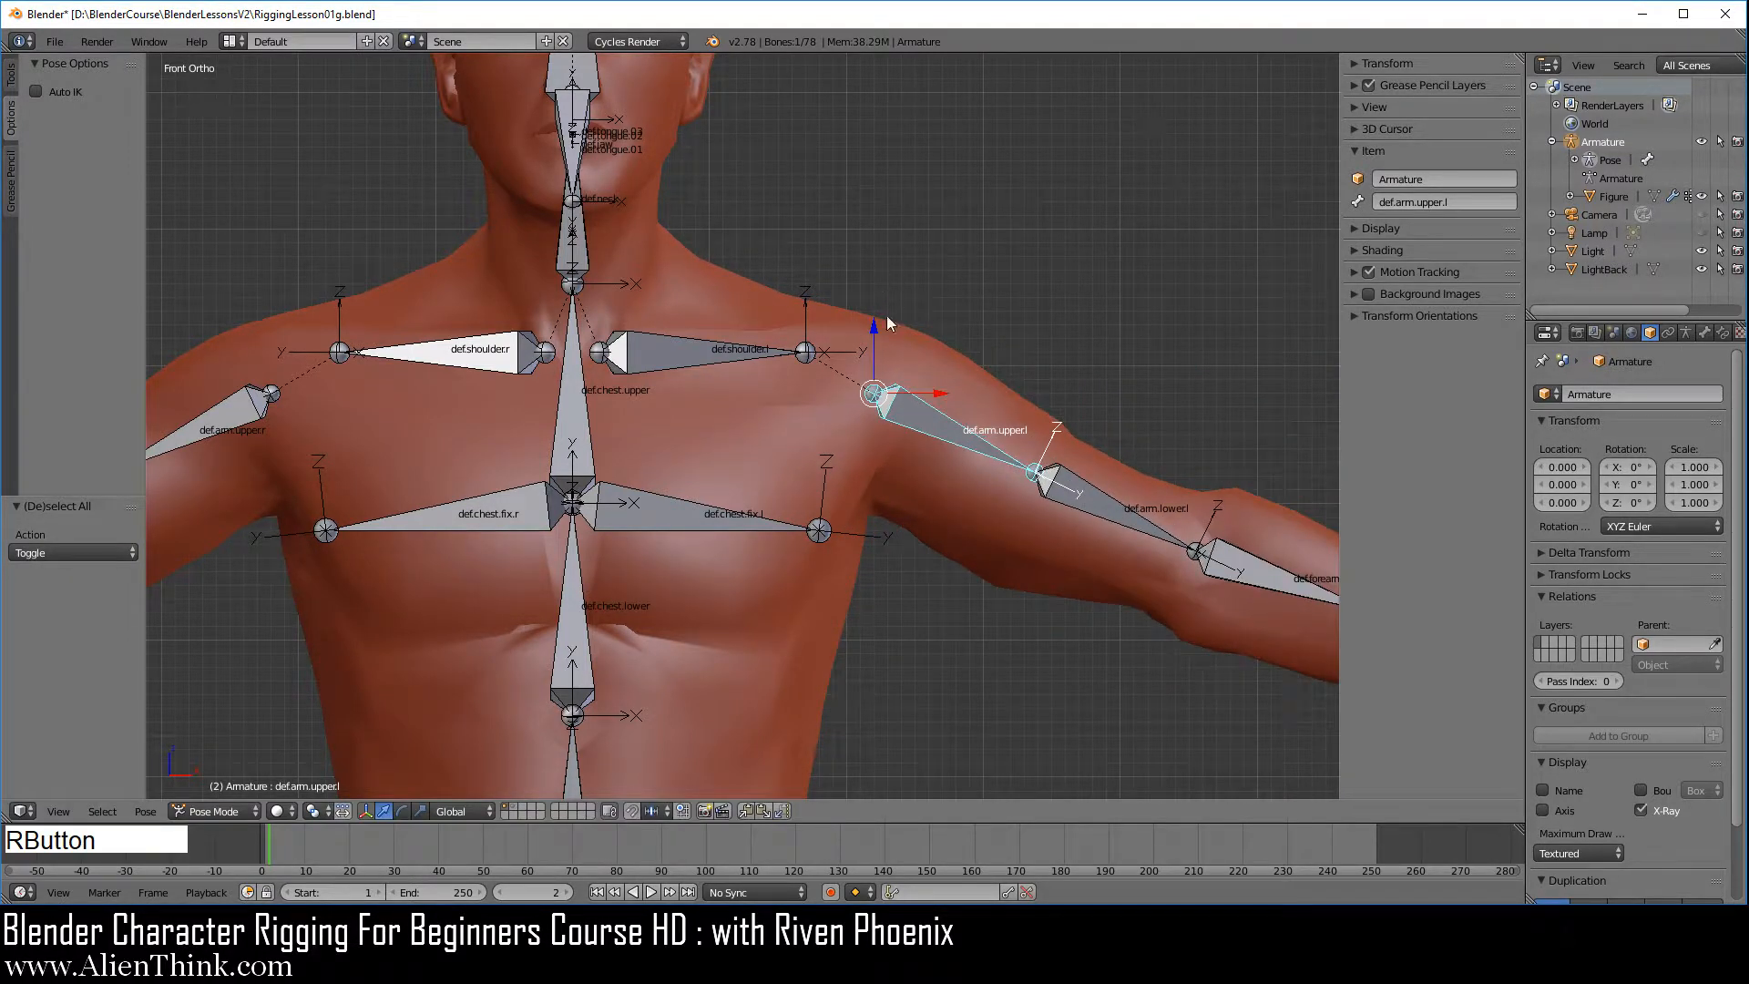
# - Turn the Figure's Subdivision Surface viewport display back on and set its view subdivisions to 2
pyautogui.rightClick(898, 351)
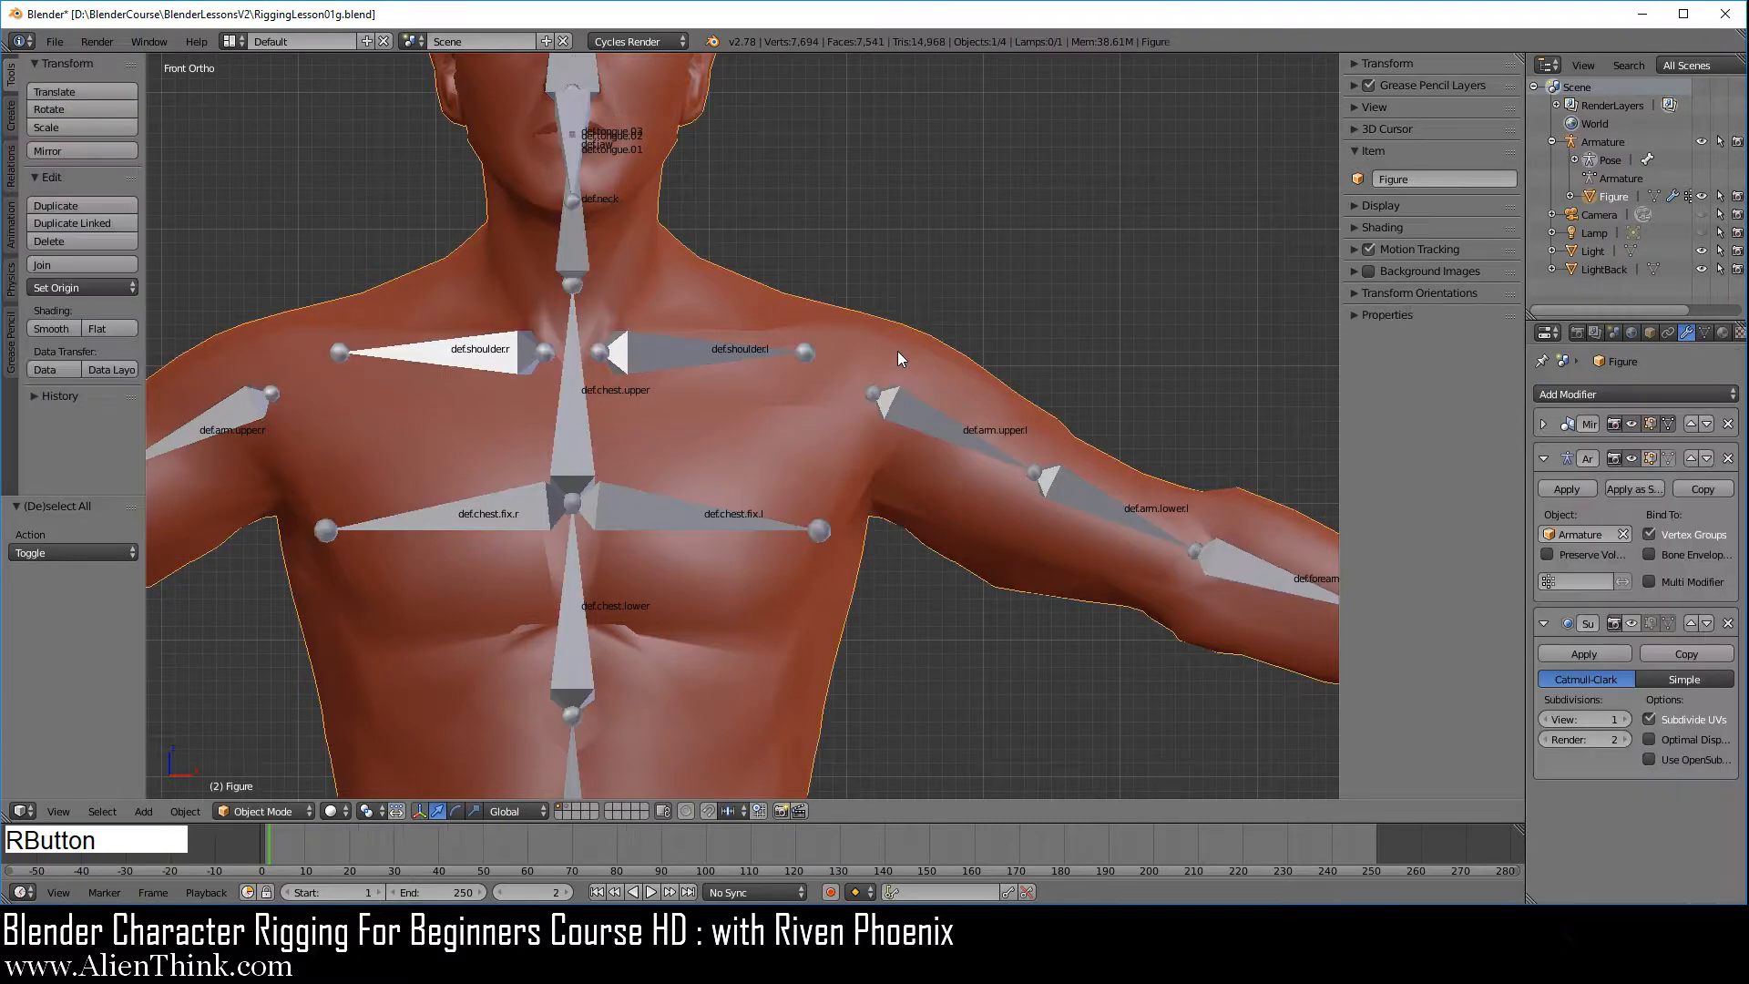
pyautogui.click(1627, 624)
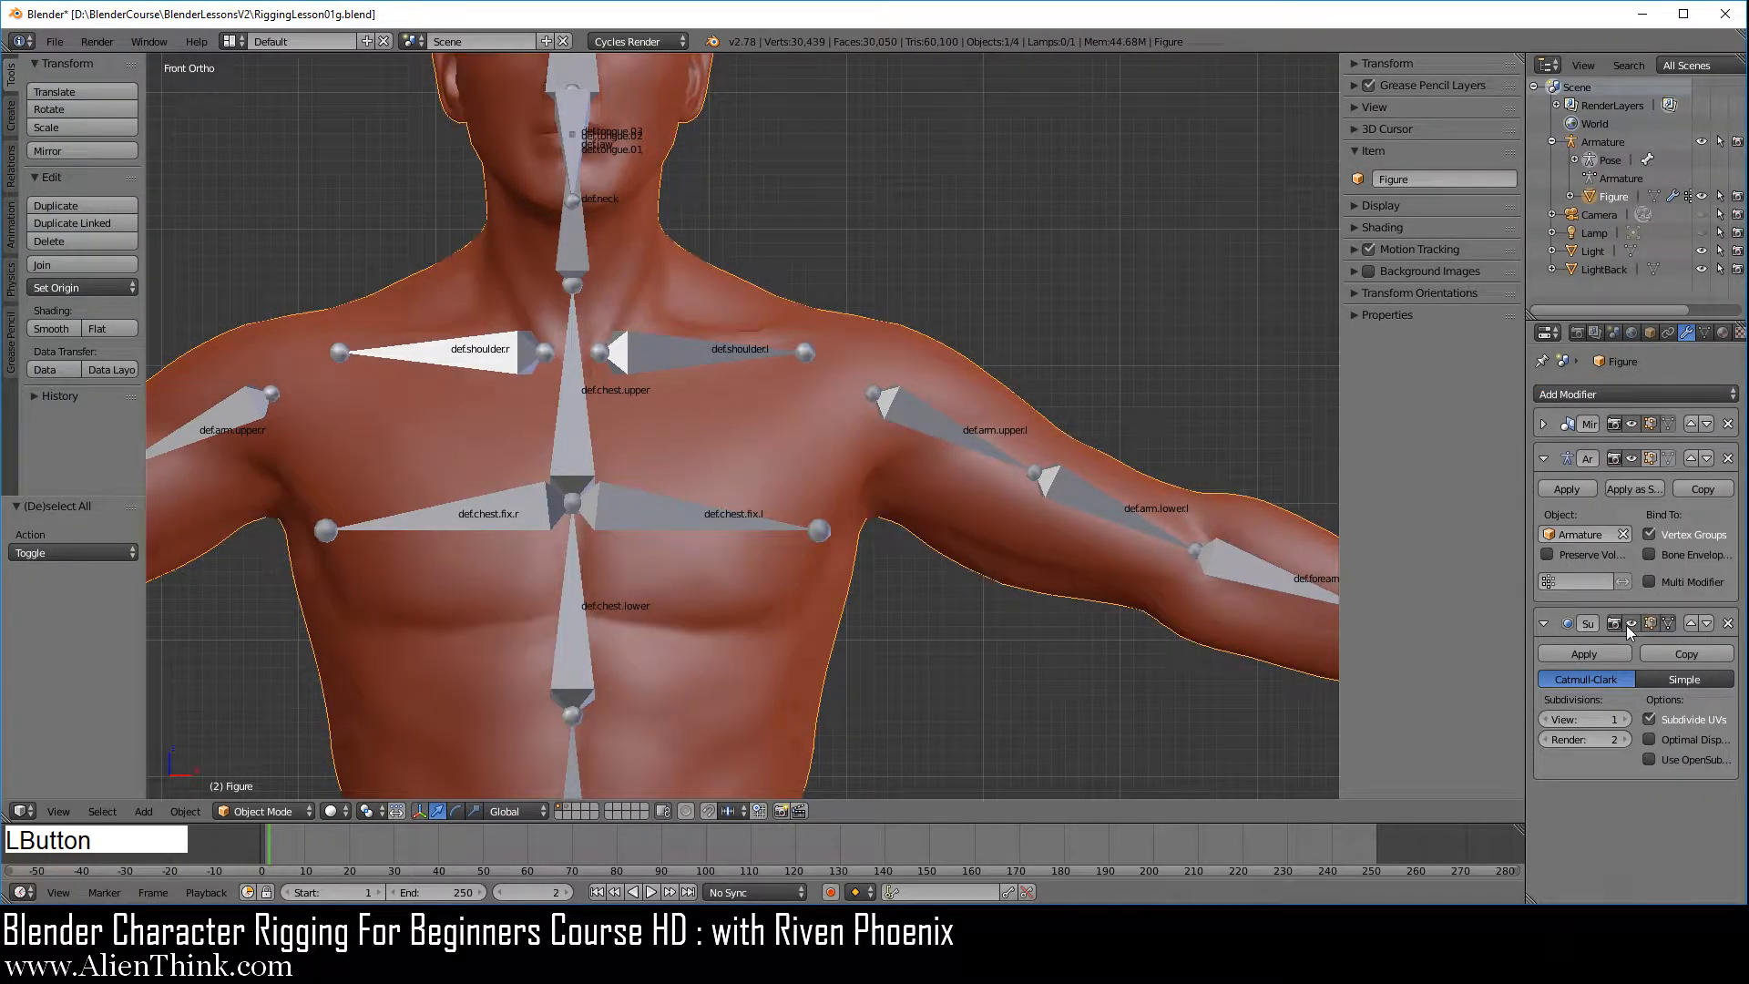
pyautogui.click(1630, 720)
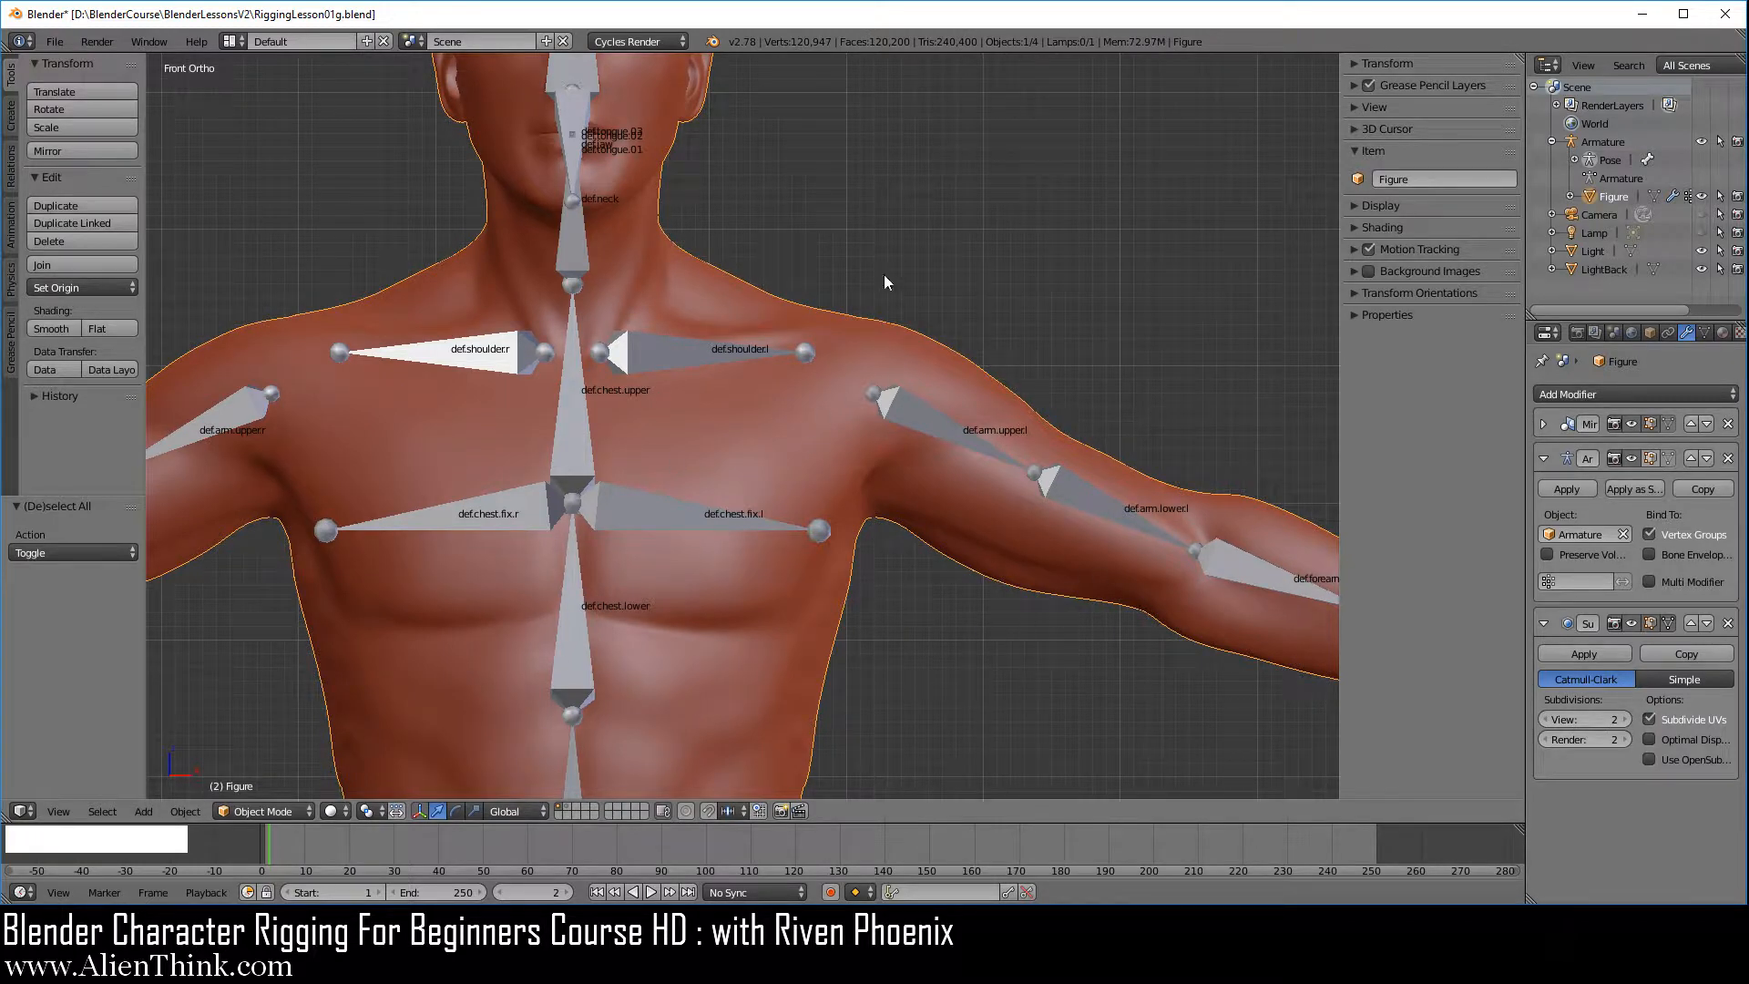
# - Test-rotate def.arm.upper.l about 38 degrees downward on the smoothed mesh, and cancel the rotation
pyautogui.rightClick(926, 419)
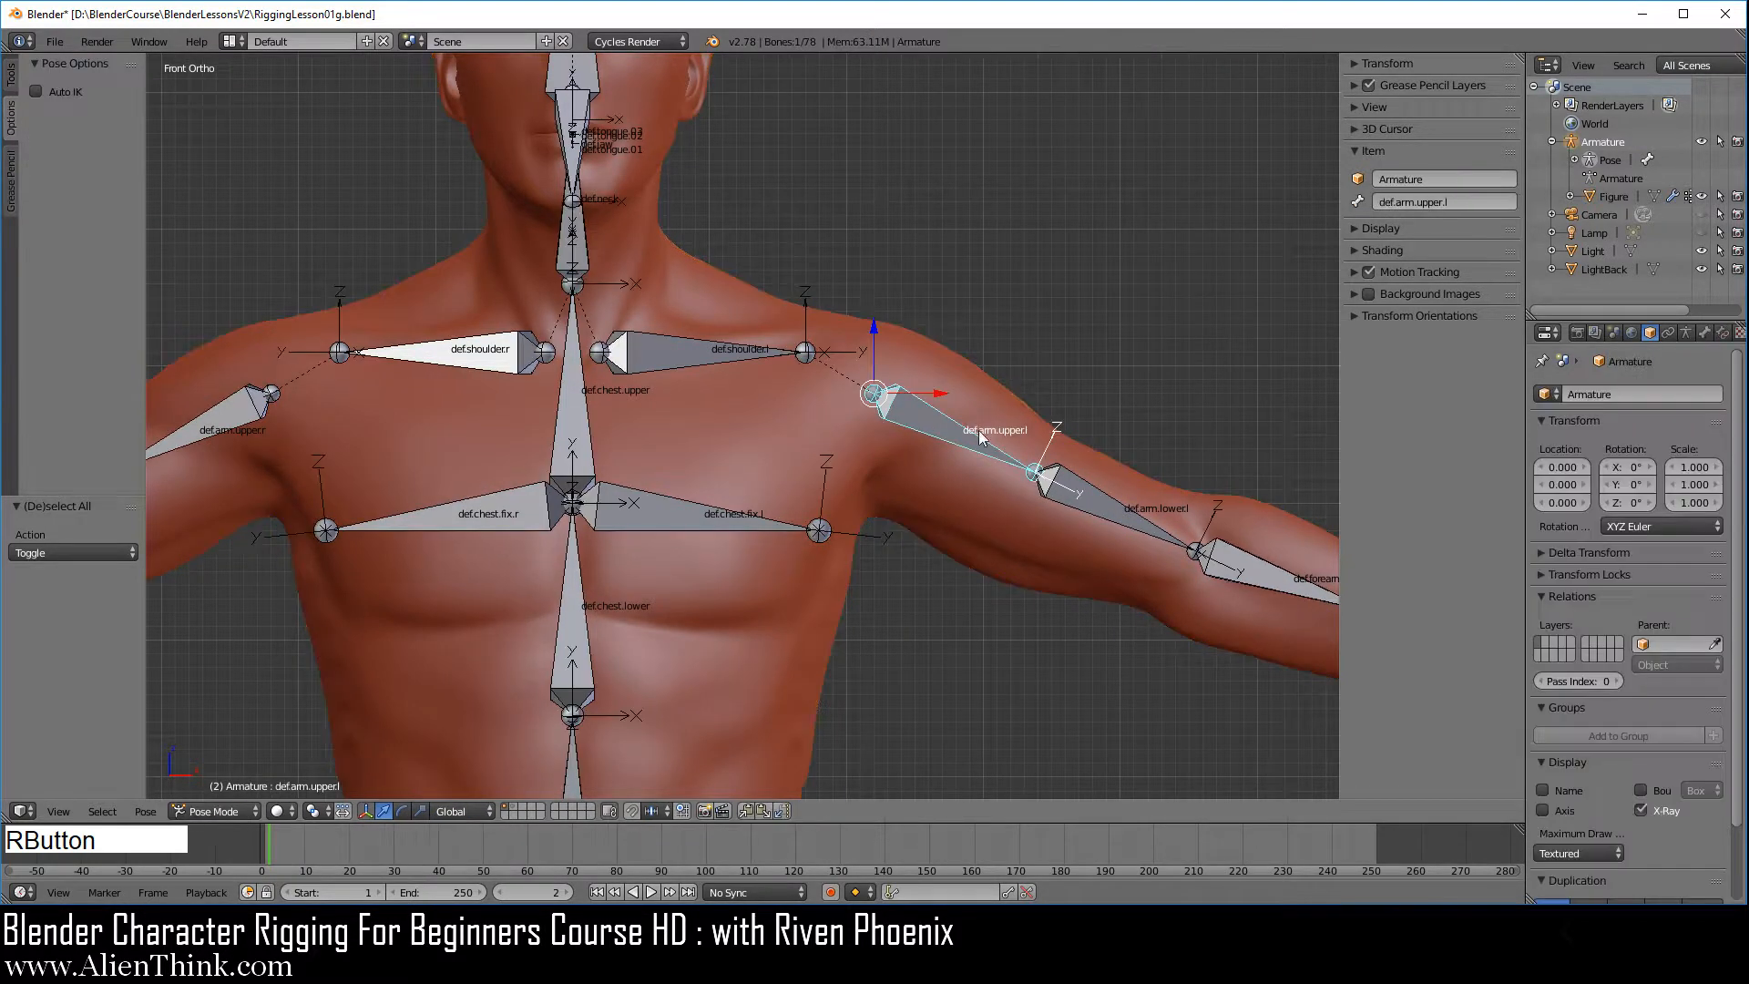
pyautogui.press('r')
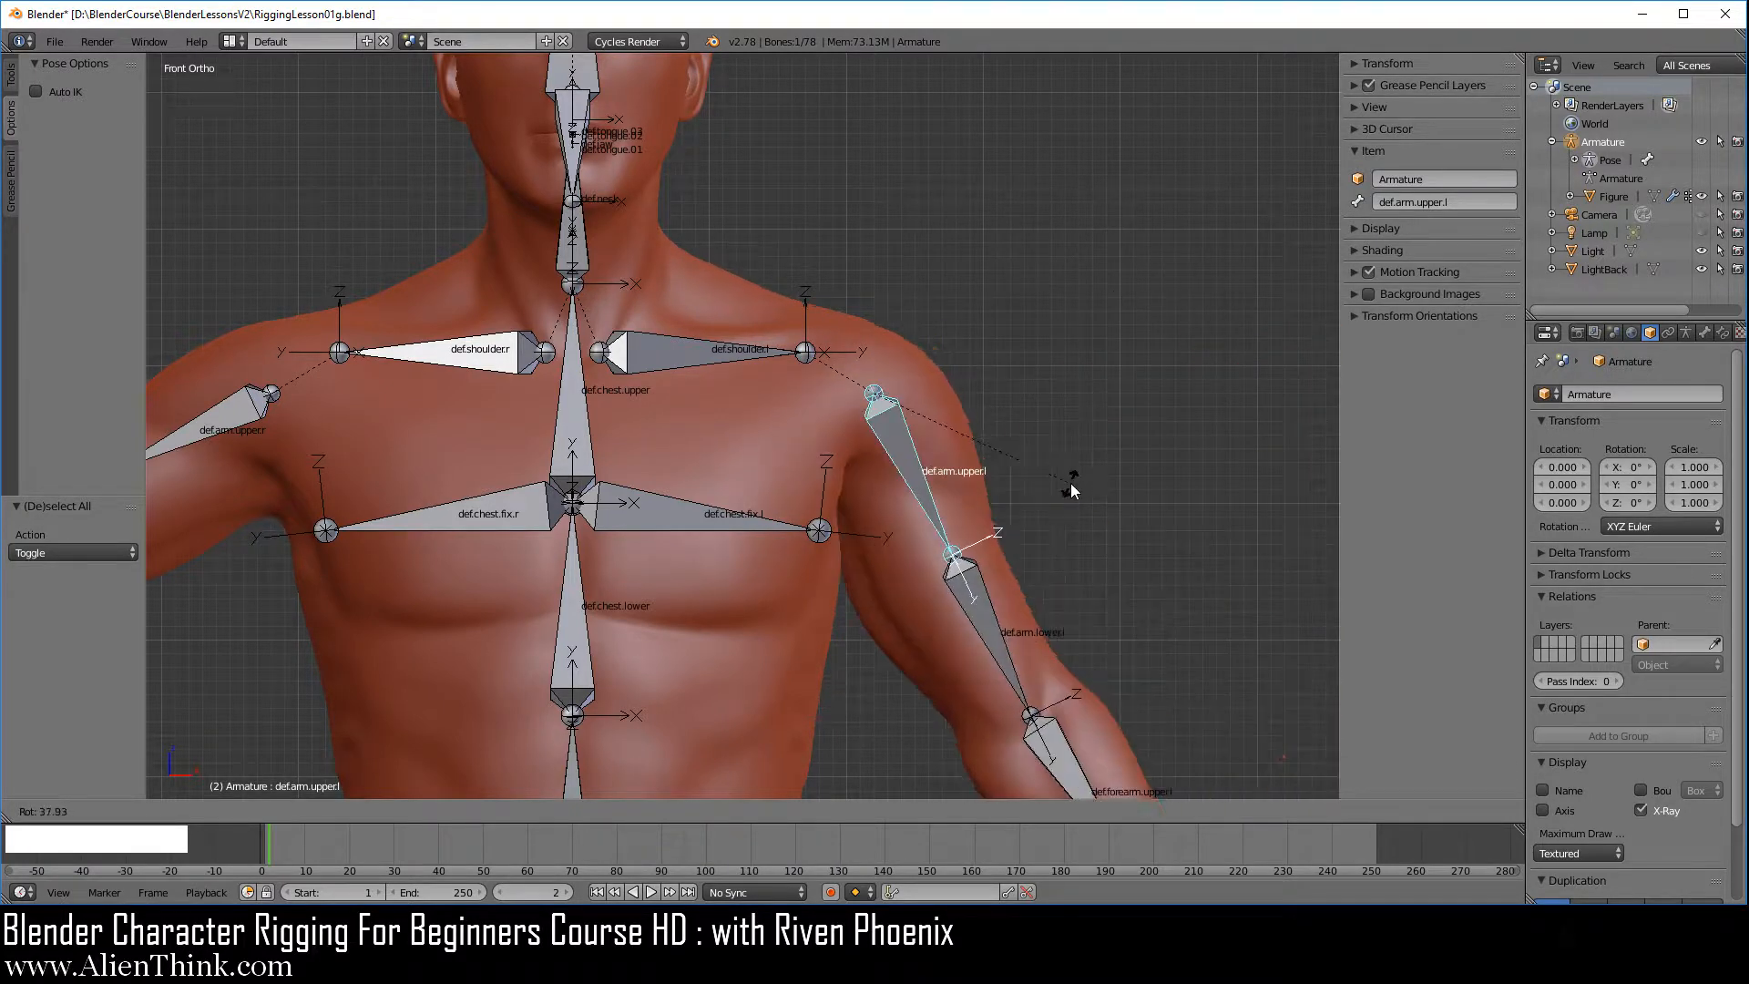
pyautogui.rightClick(1093, 395)
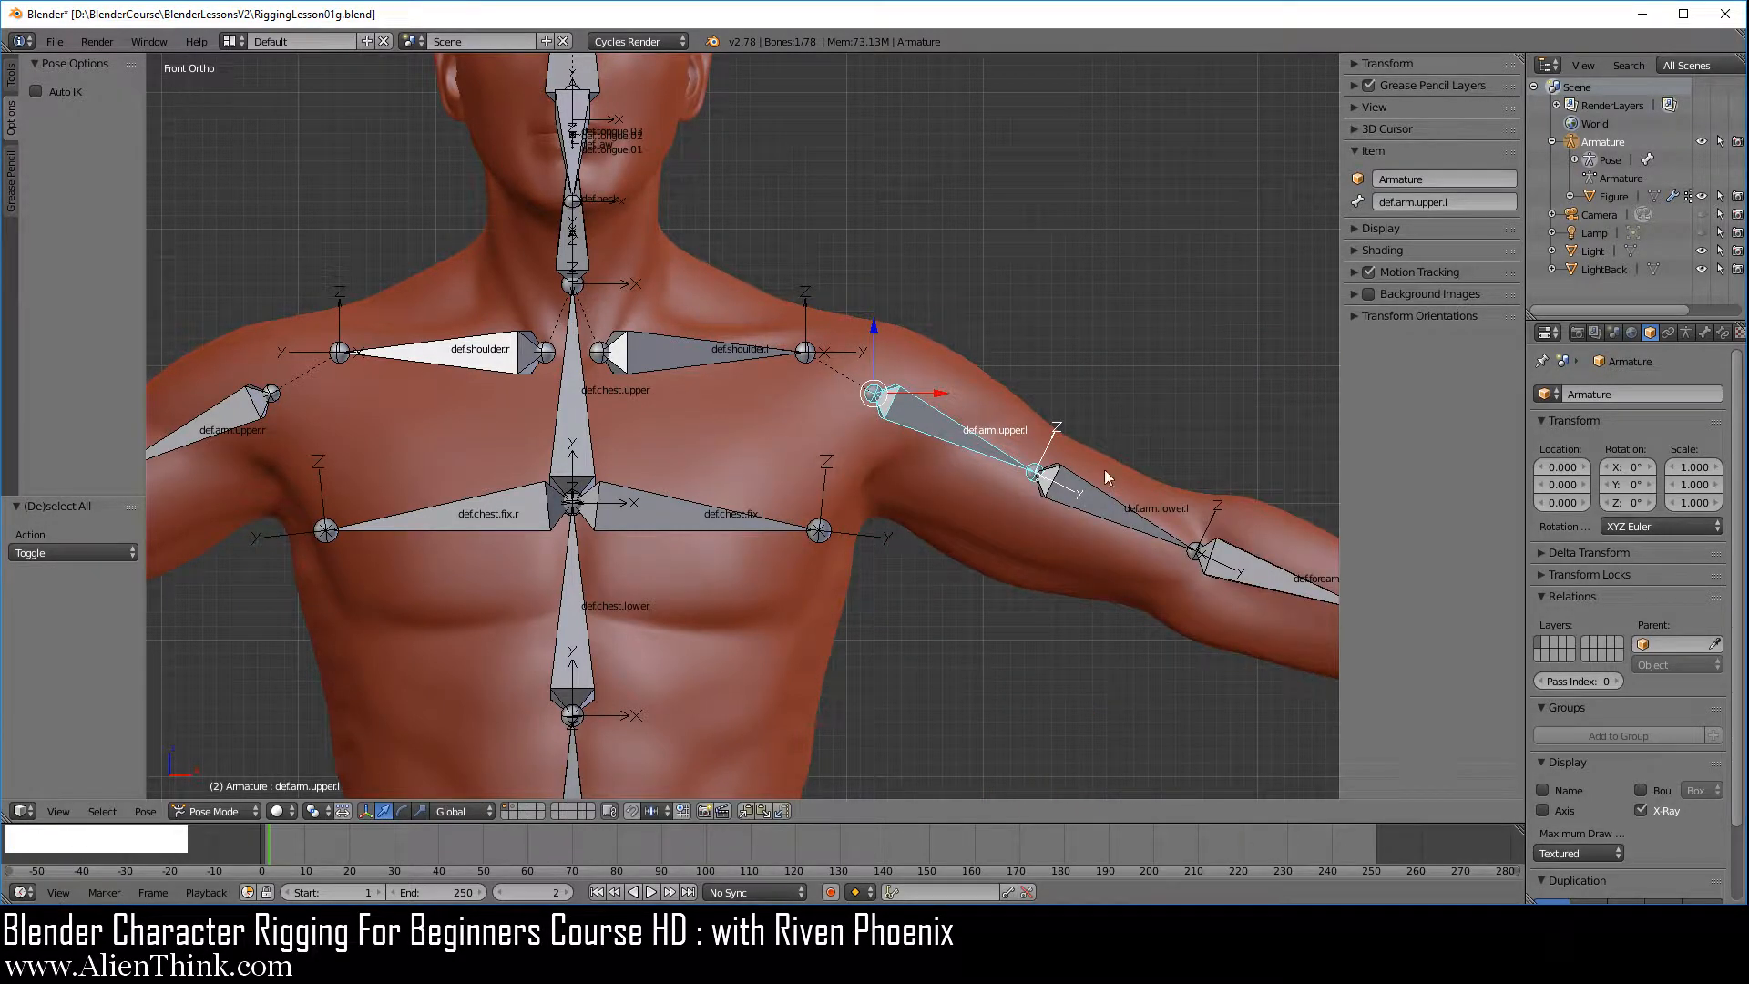
# - Expand the Figure's Mirror modifier settings and apply the modifier to the mesh
pyautogui.rightClick(929, 376)
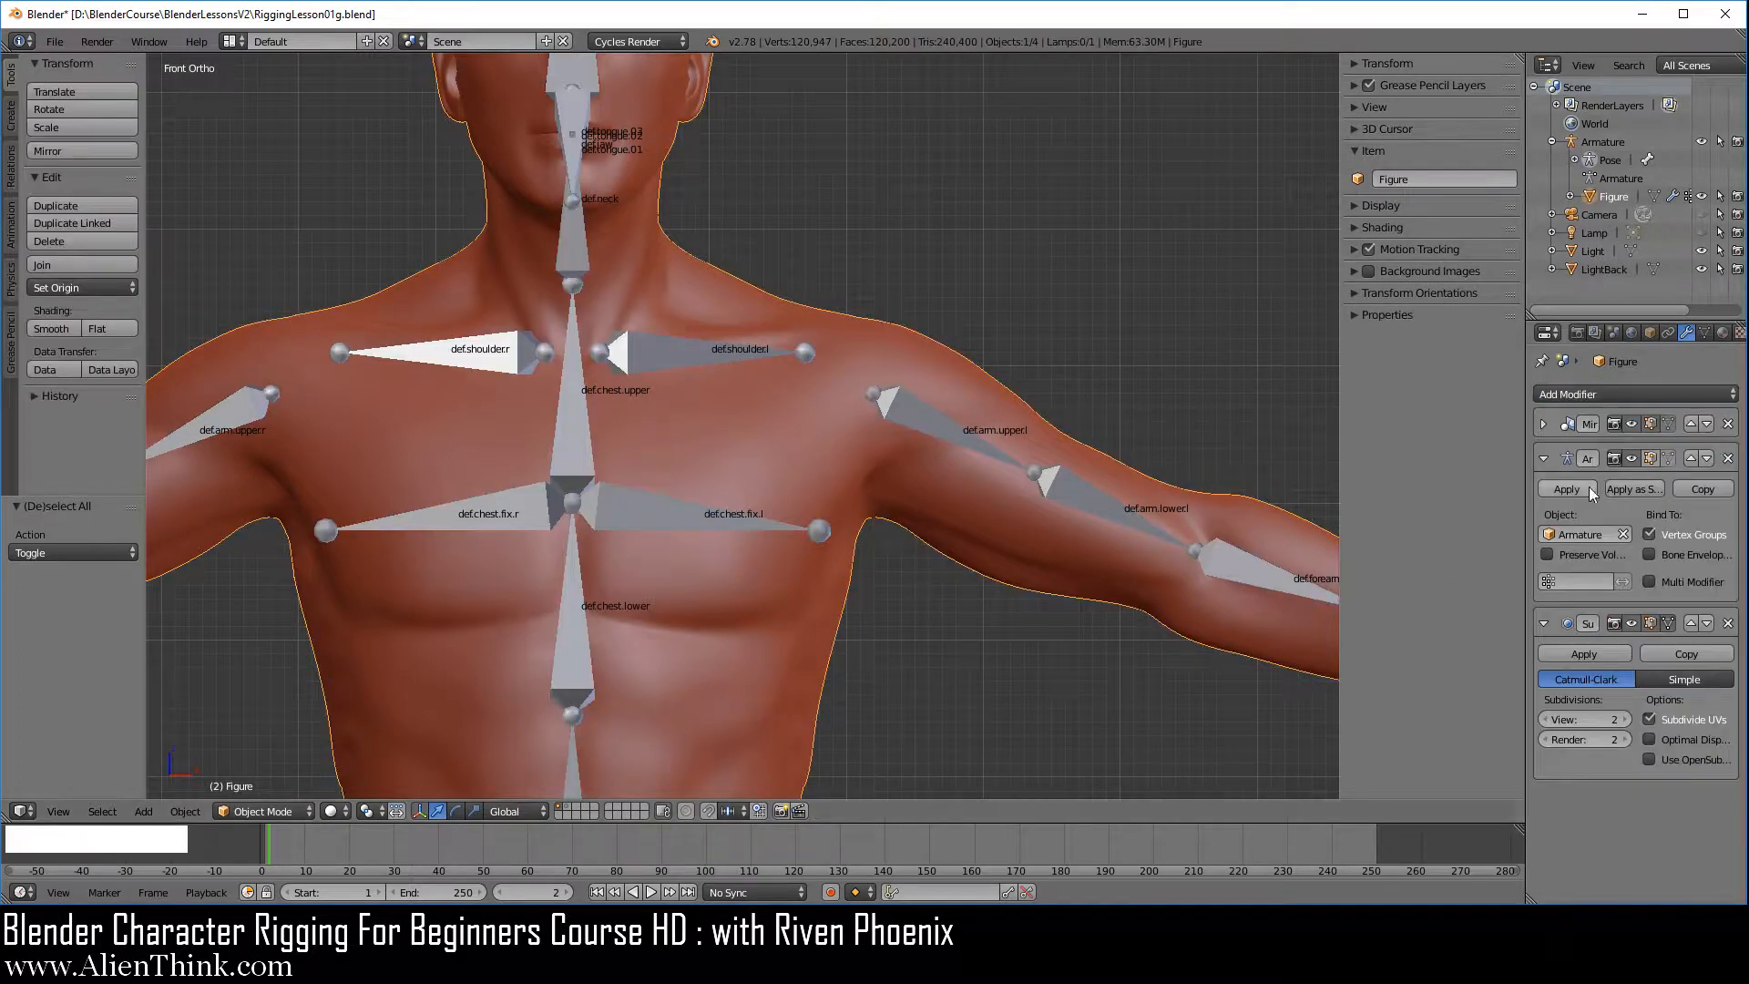
pyautogui.click(1543, 428)
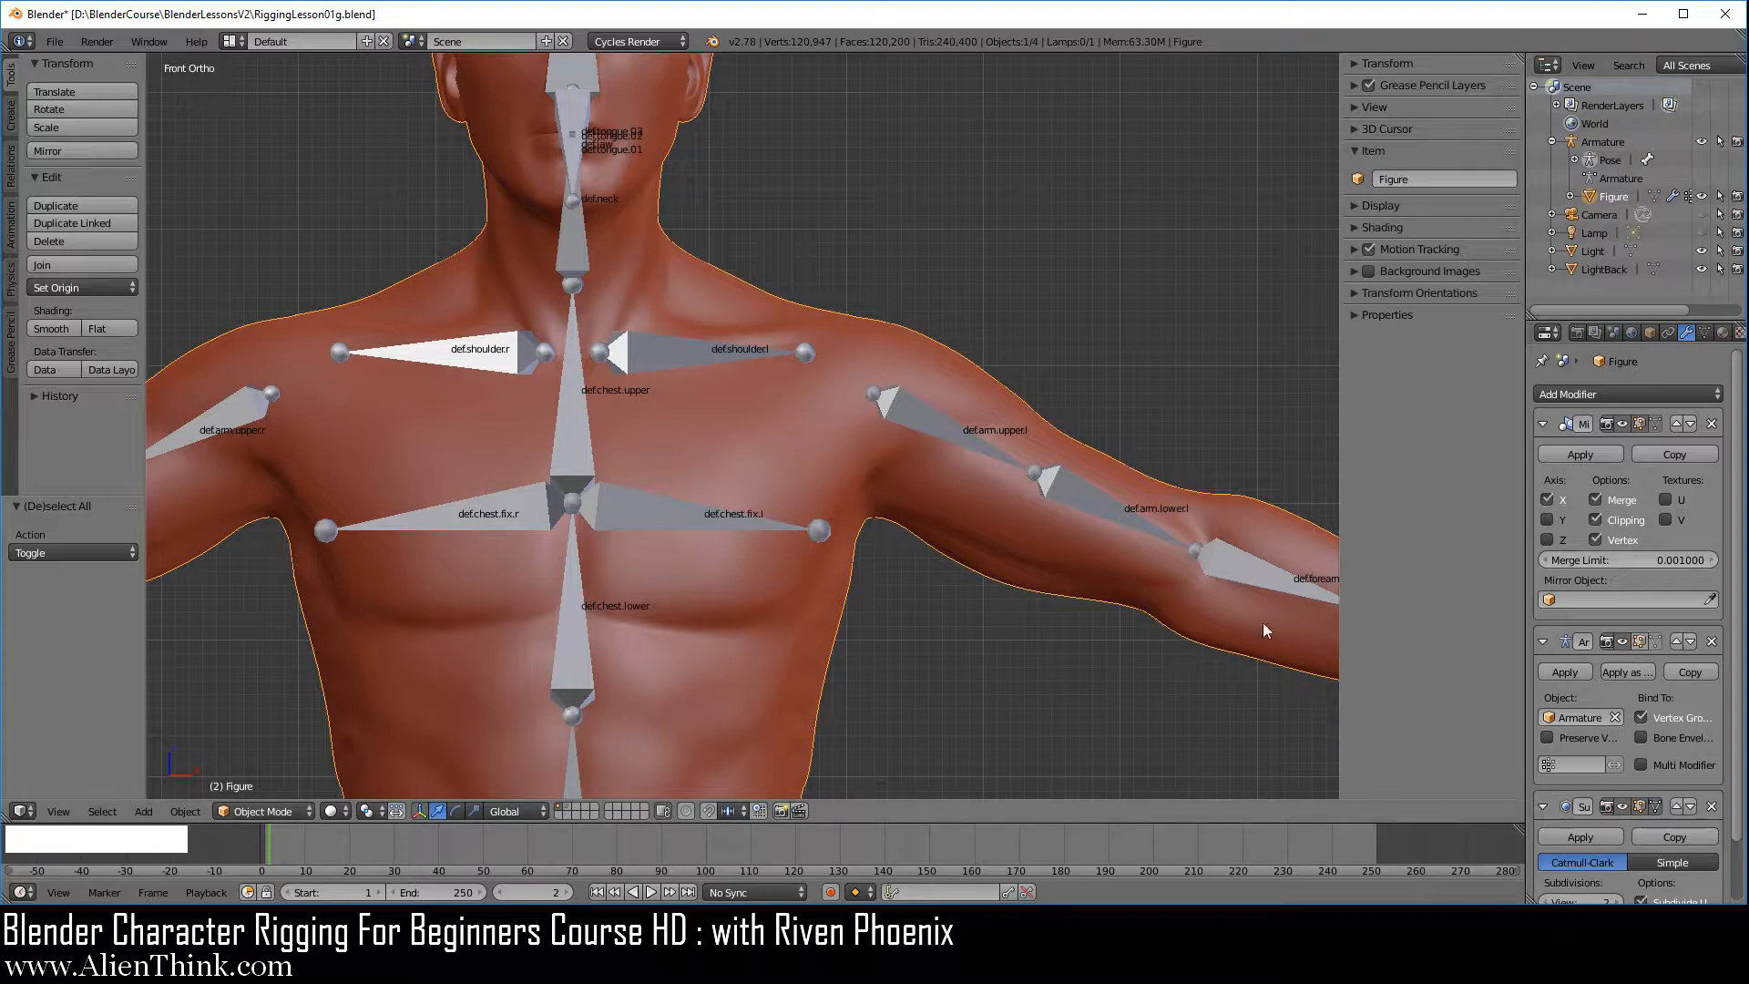
pyautogui.click(1594, 452)
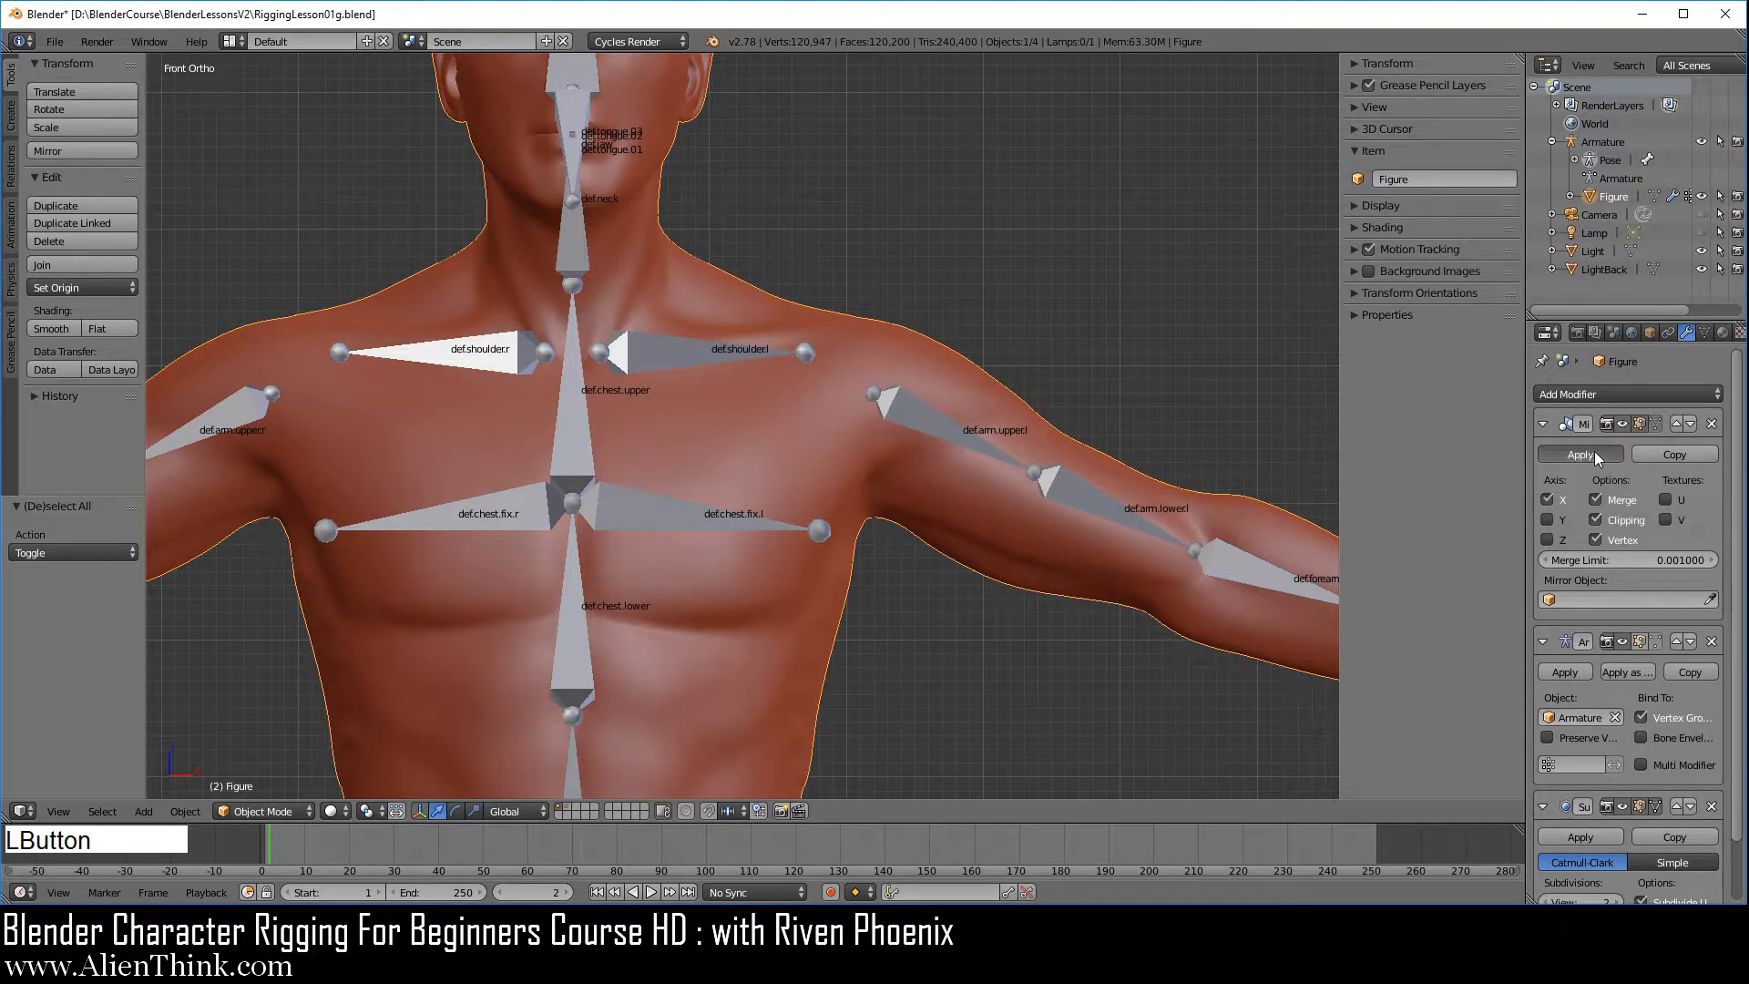
# - Test-rotate def.arm.upper.l about 12 degrees downward with the Mirror modifier applied, and cancel the rotation
pyautogui.rightClick(927, 424)
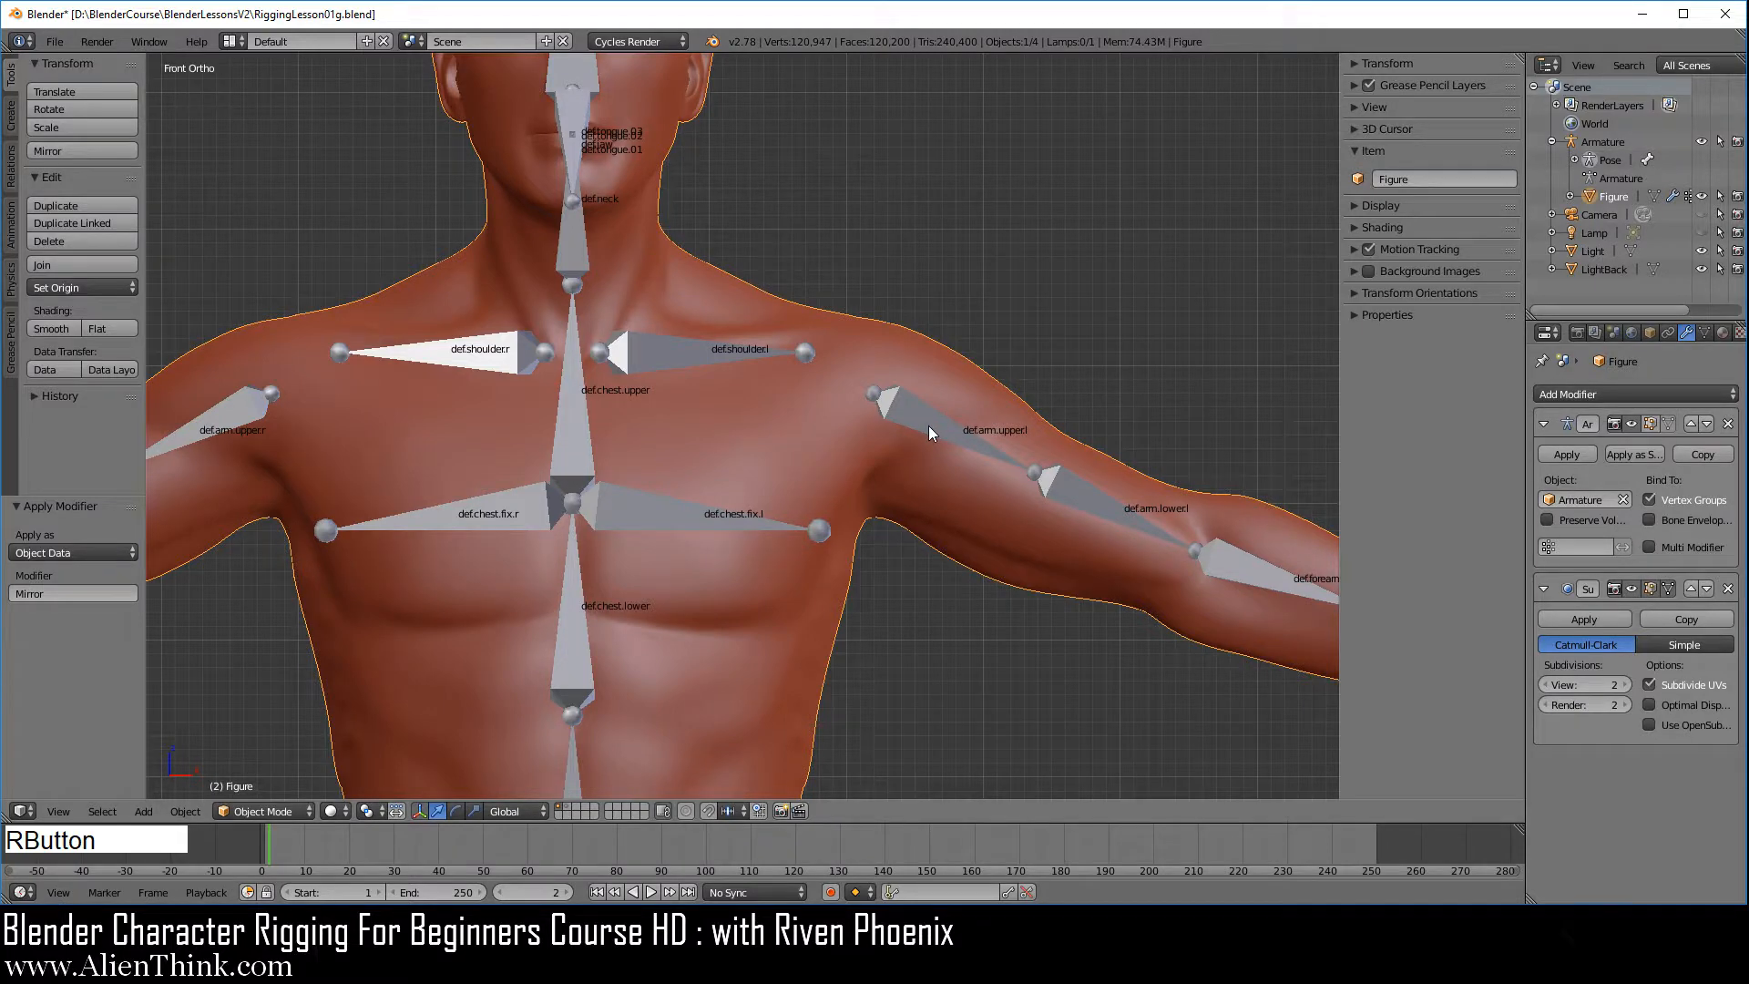
pyautogui.press('r')
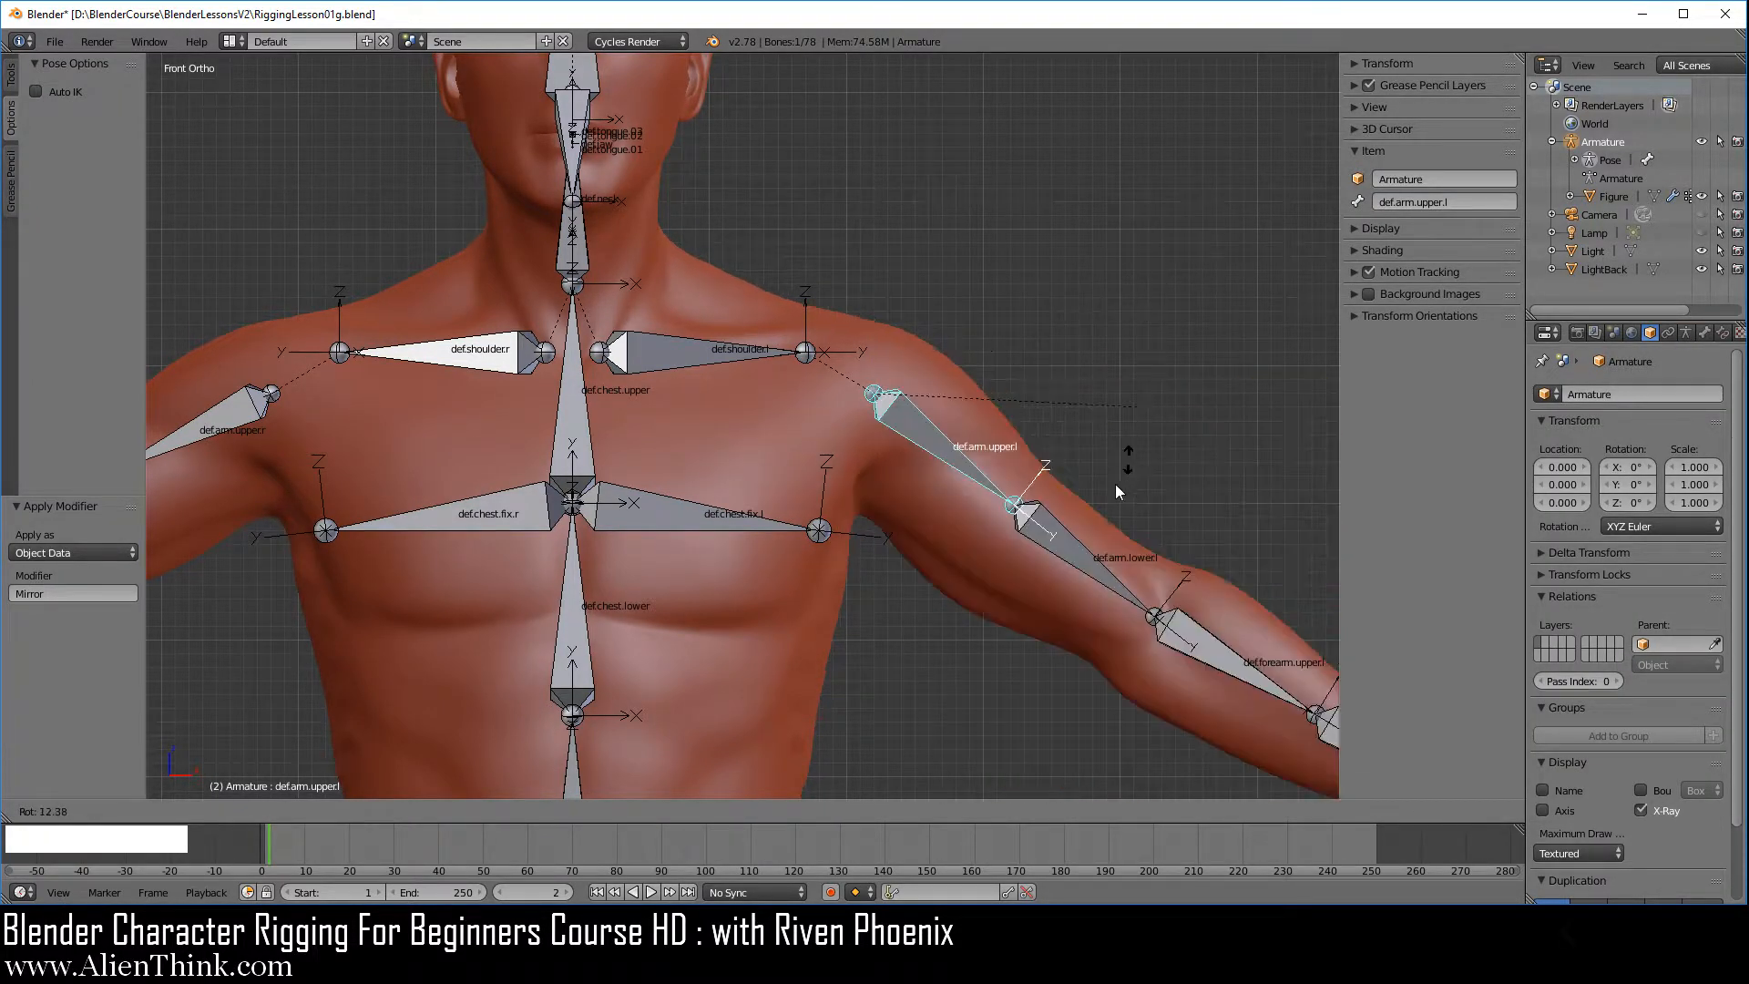
pyautogui.rightClick(1118, 337)
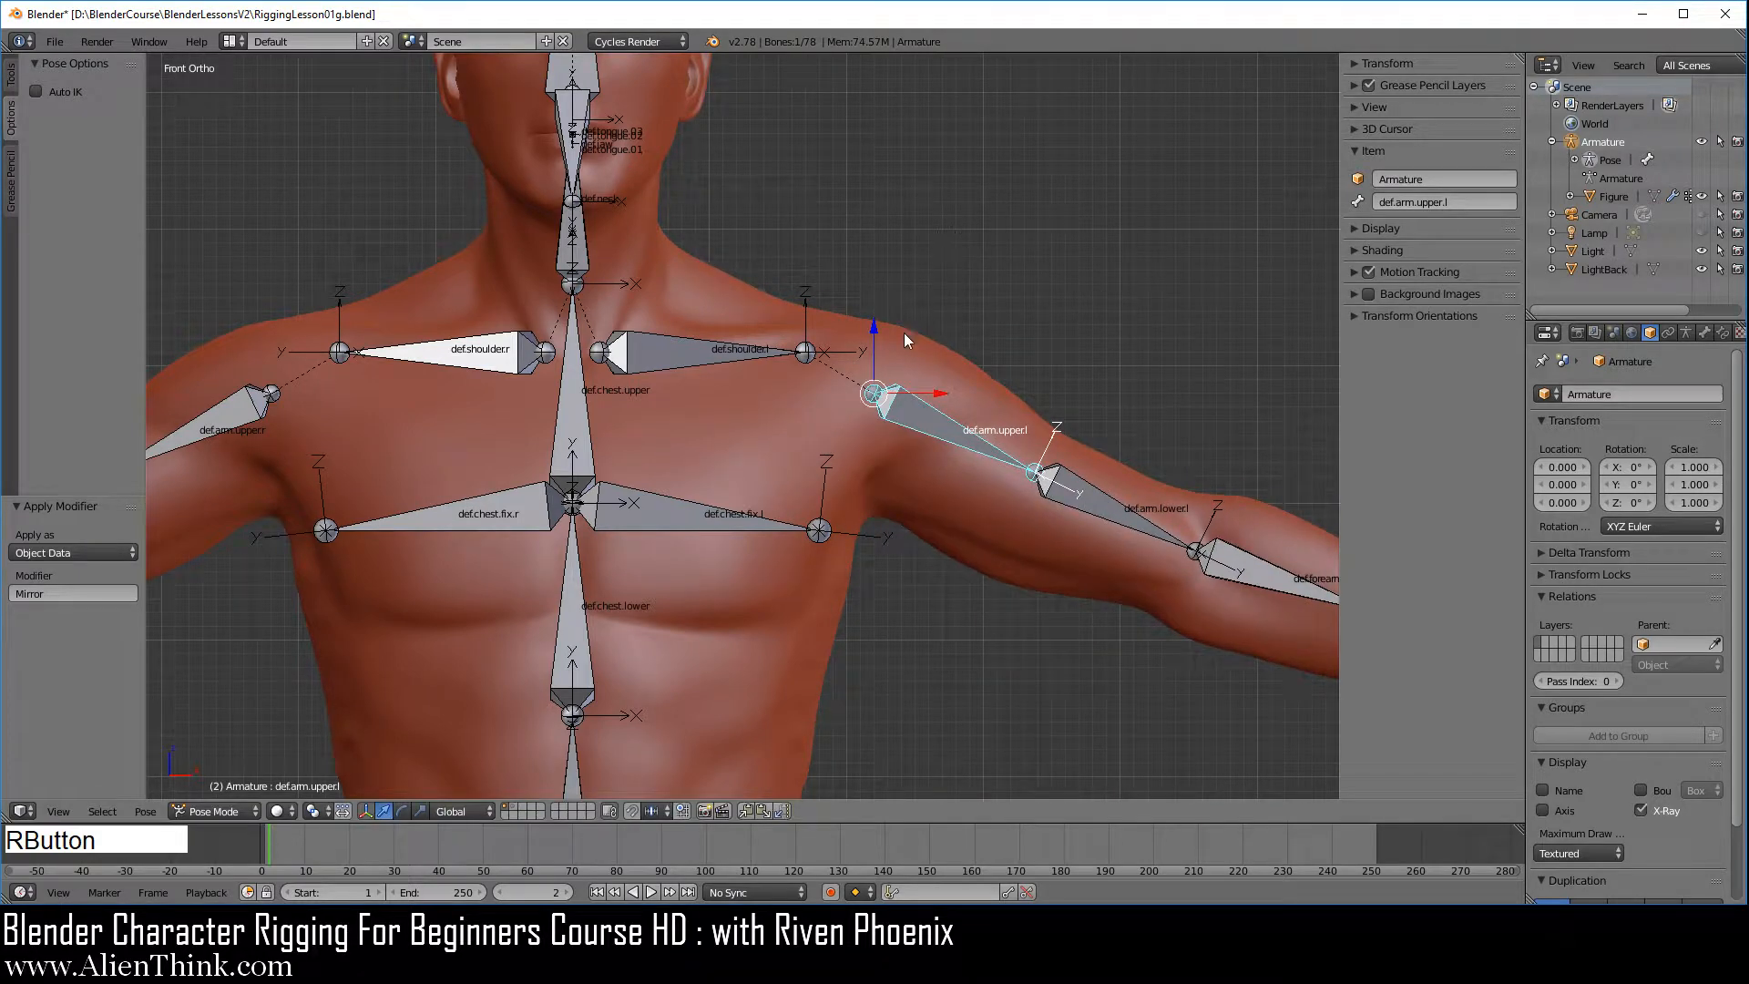
# - Set the Figure's Subdivision Surface view subdivisions to 1 and test-rotate def.arm.upper.l about 40 degrees downward, cancelling the rotation
pyautogui.rightClick(905, 357)
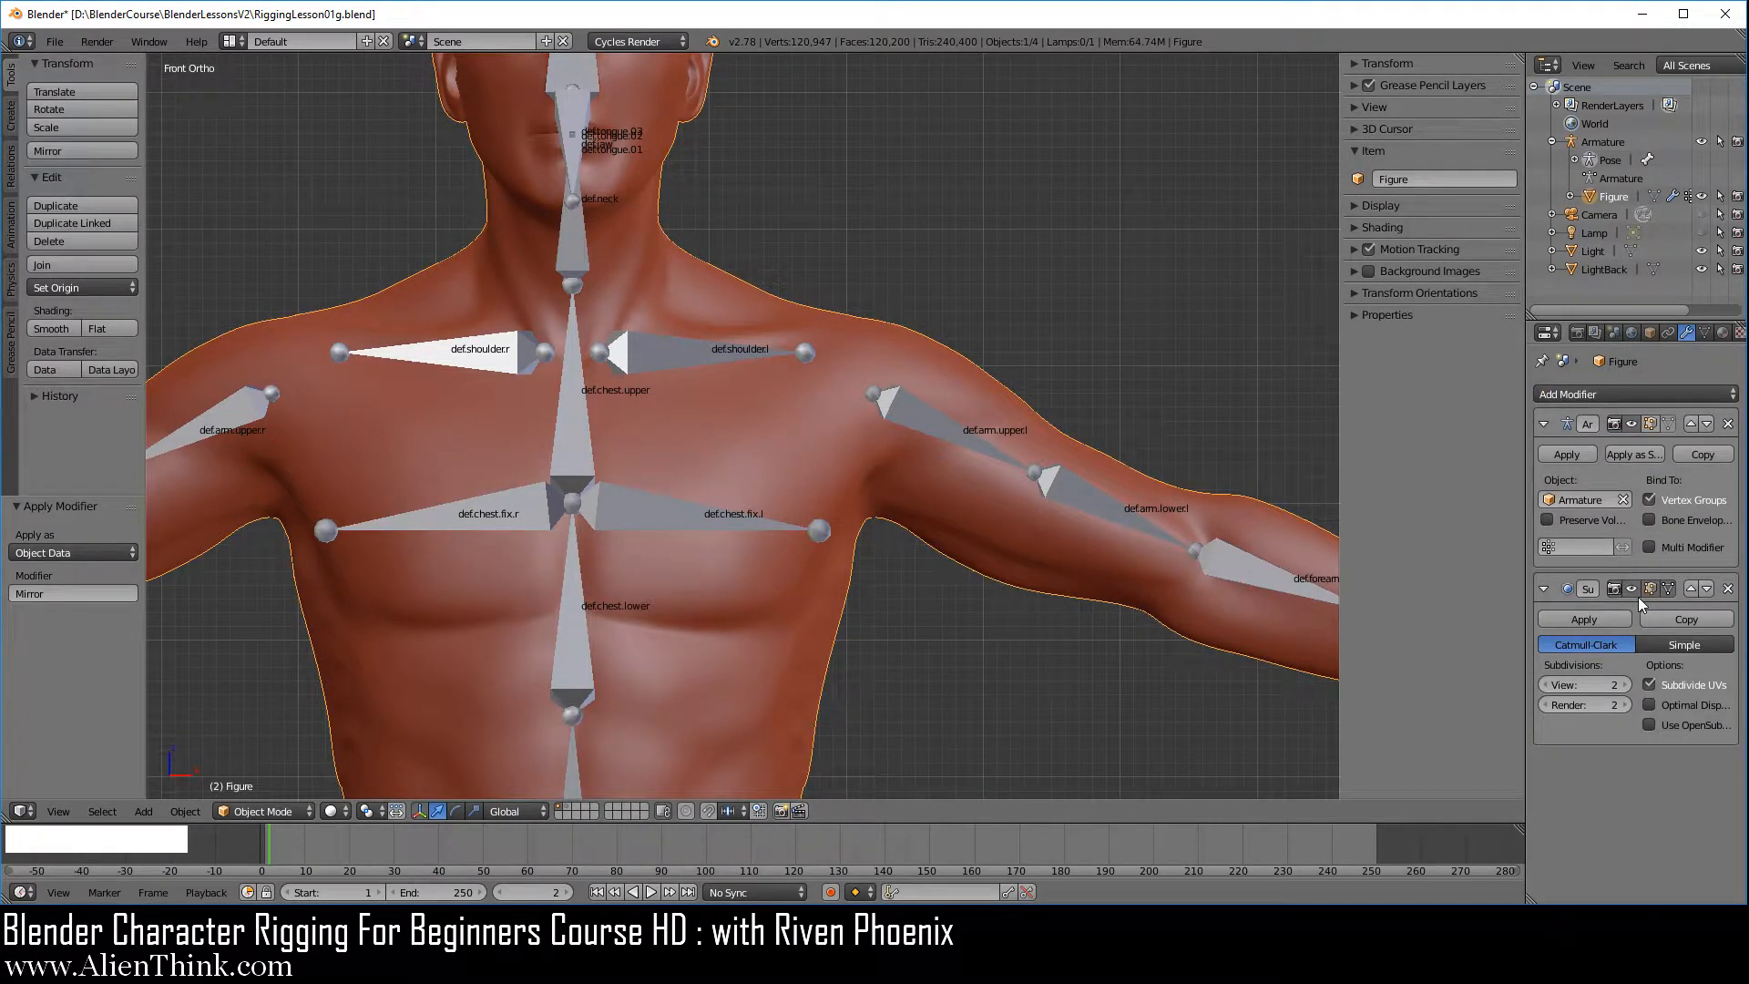
pyautogui.click(1548, 687)
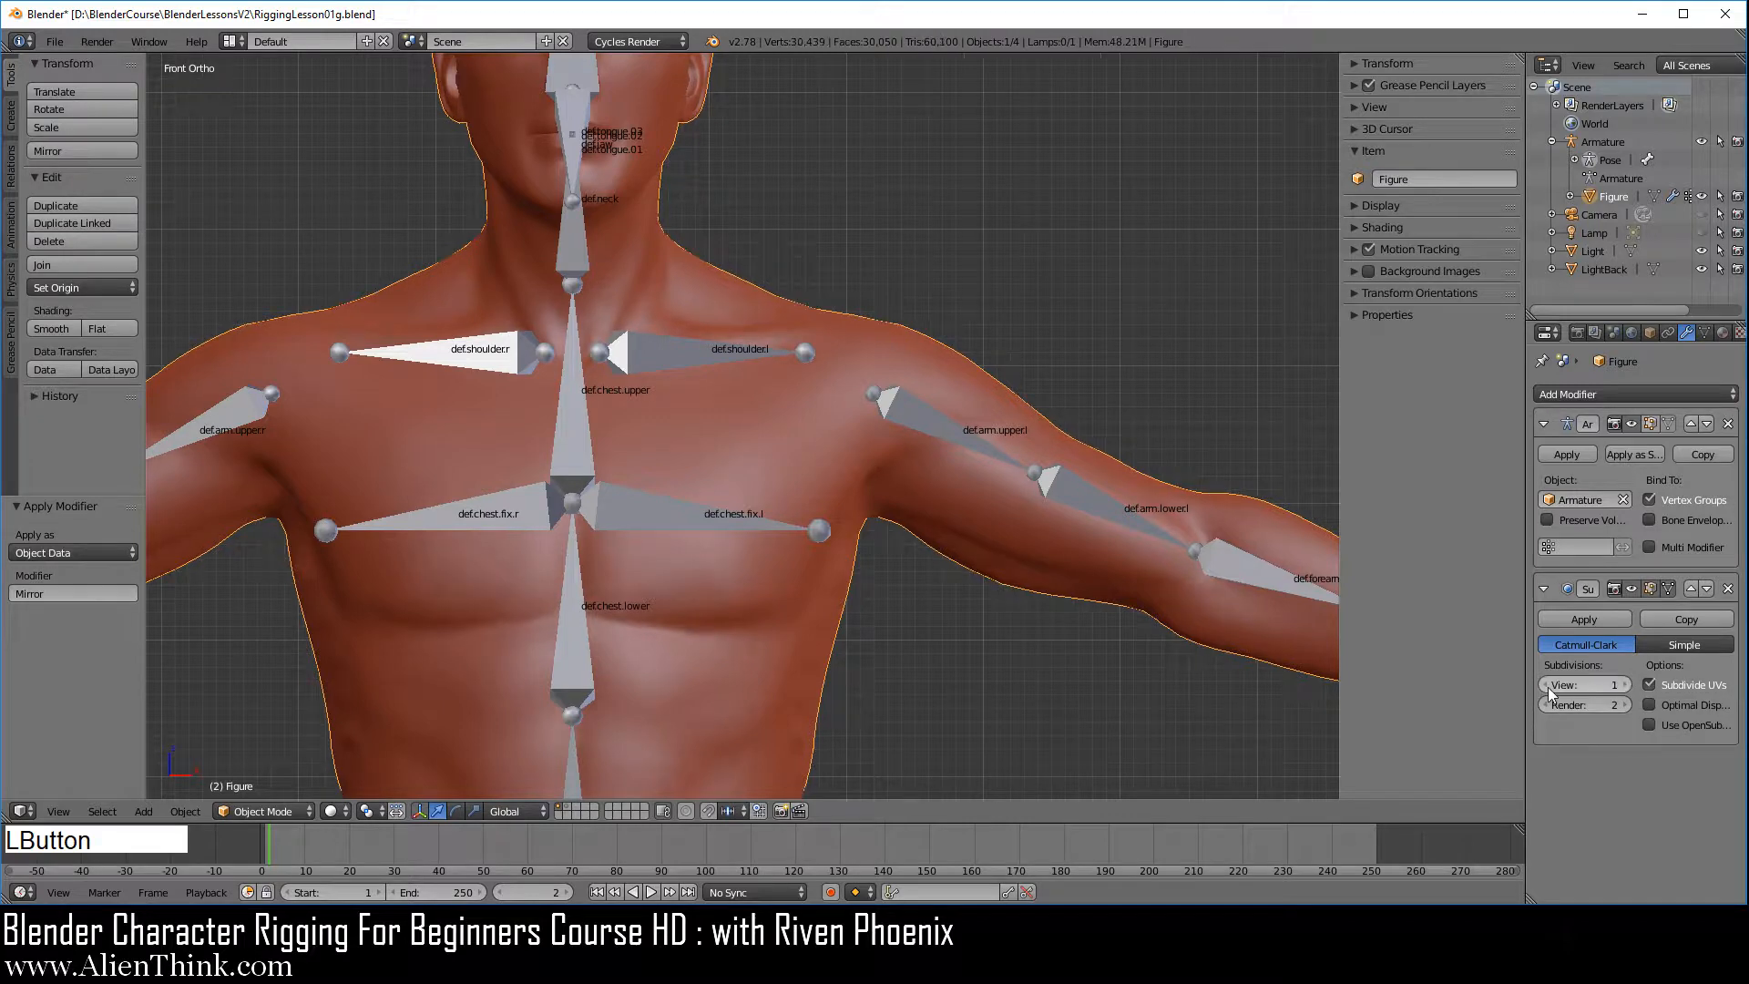
pyautogui.rightClick(929, 426)
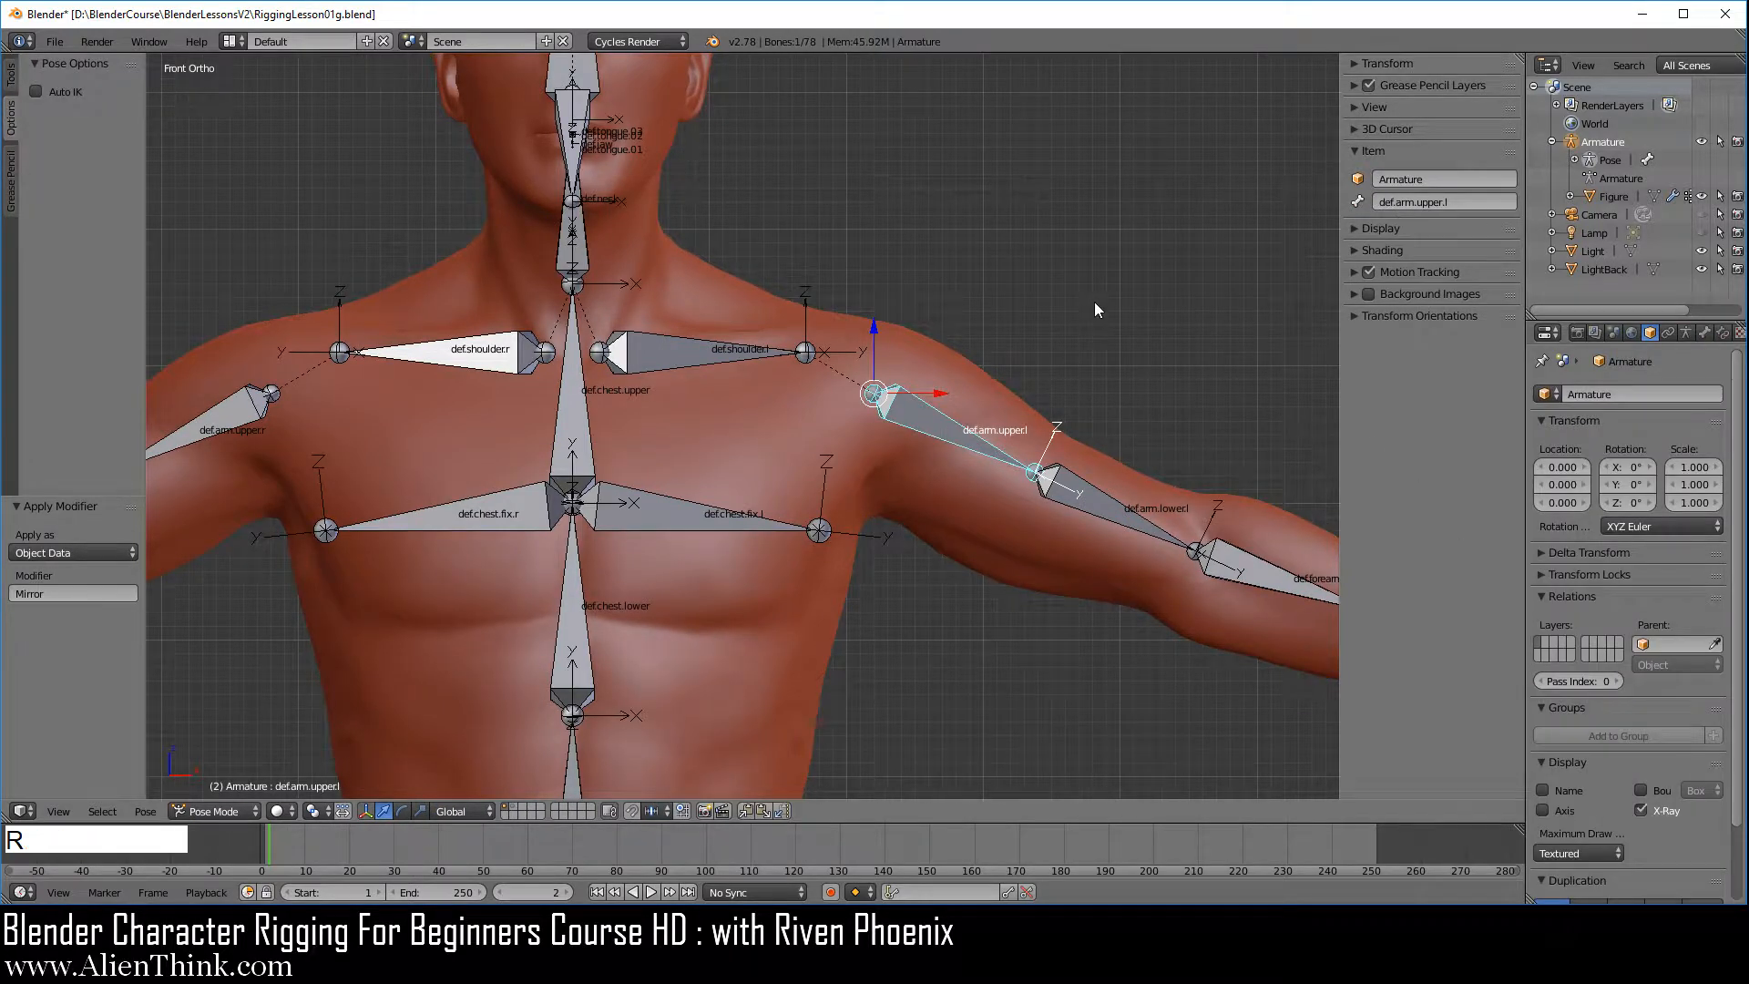
pyautogui.press('r')
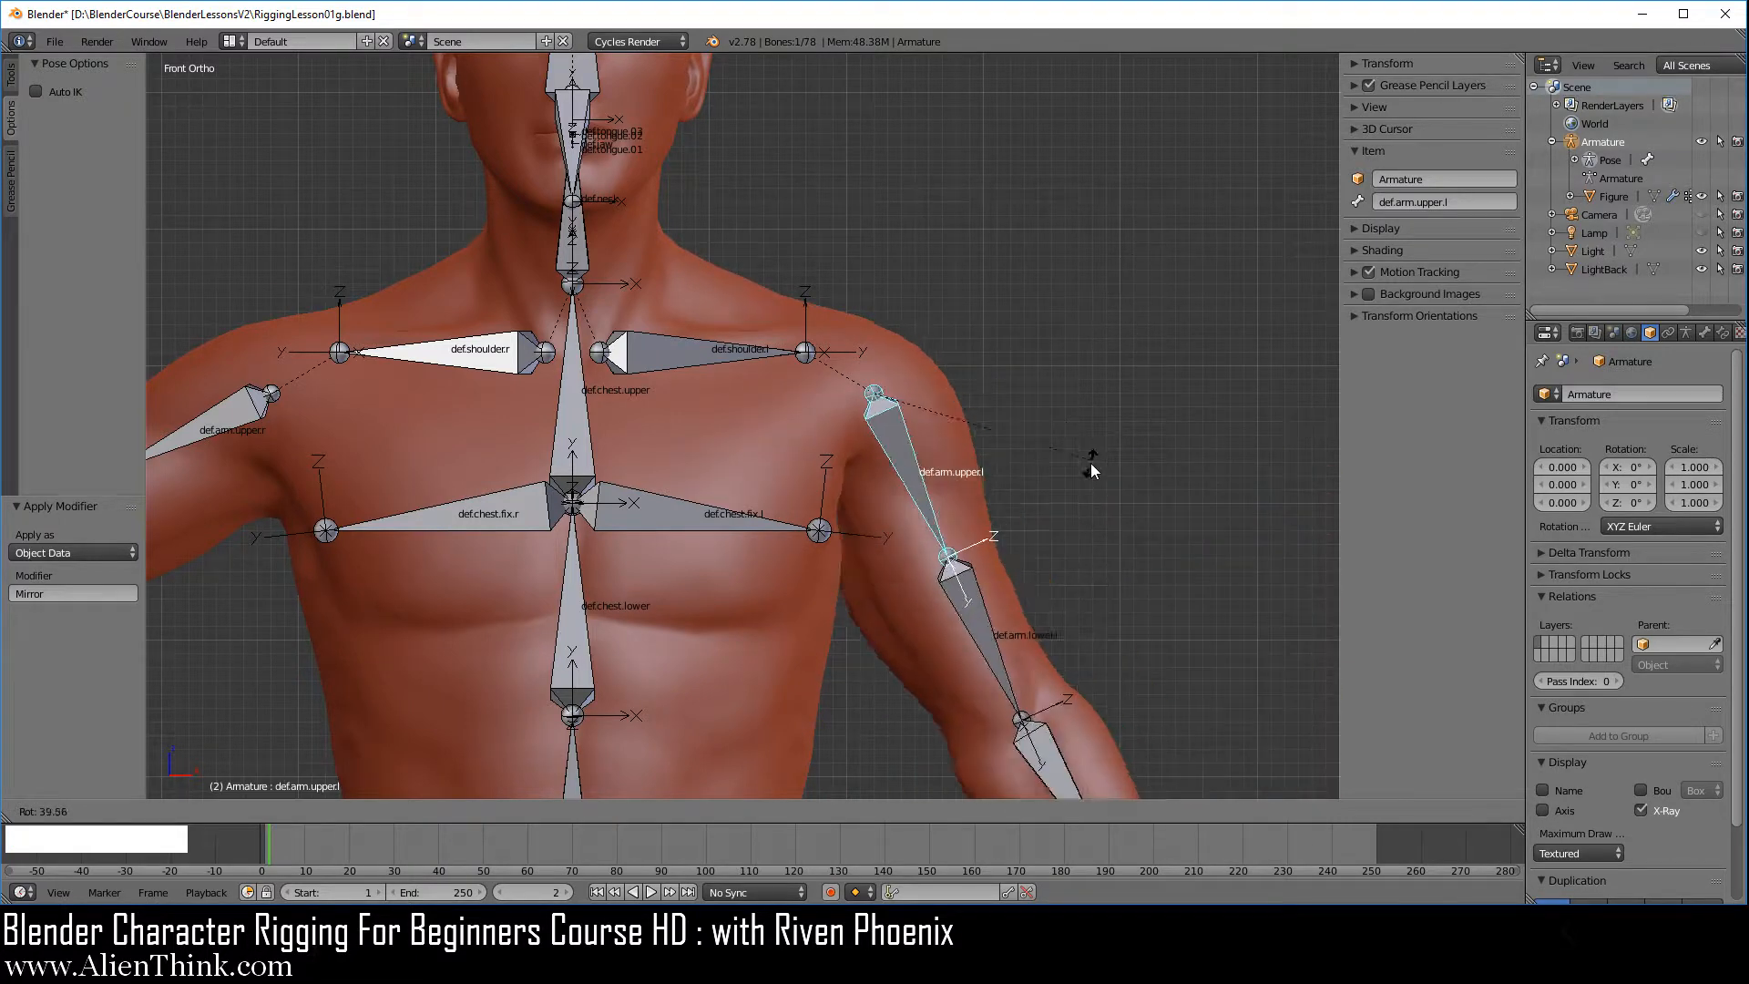
pyautogui.rightClick(1082, 363)
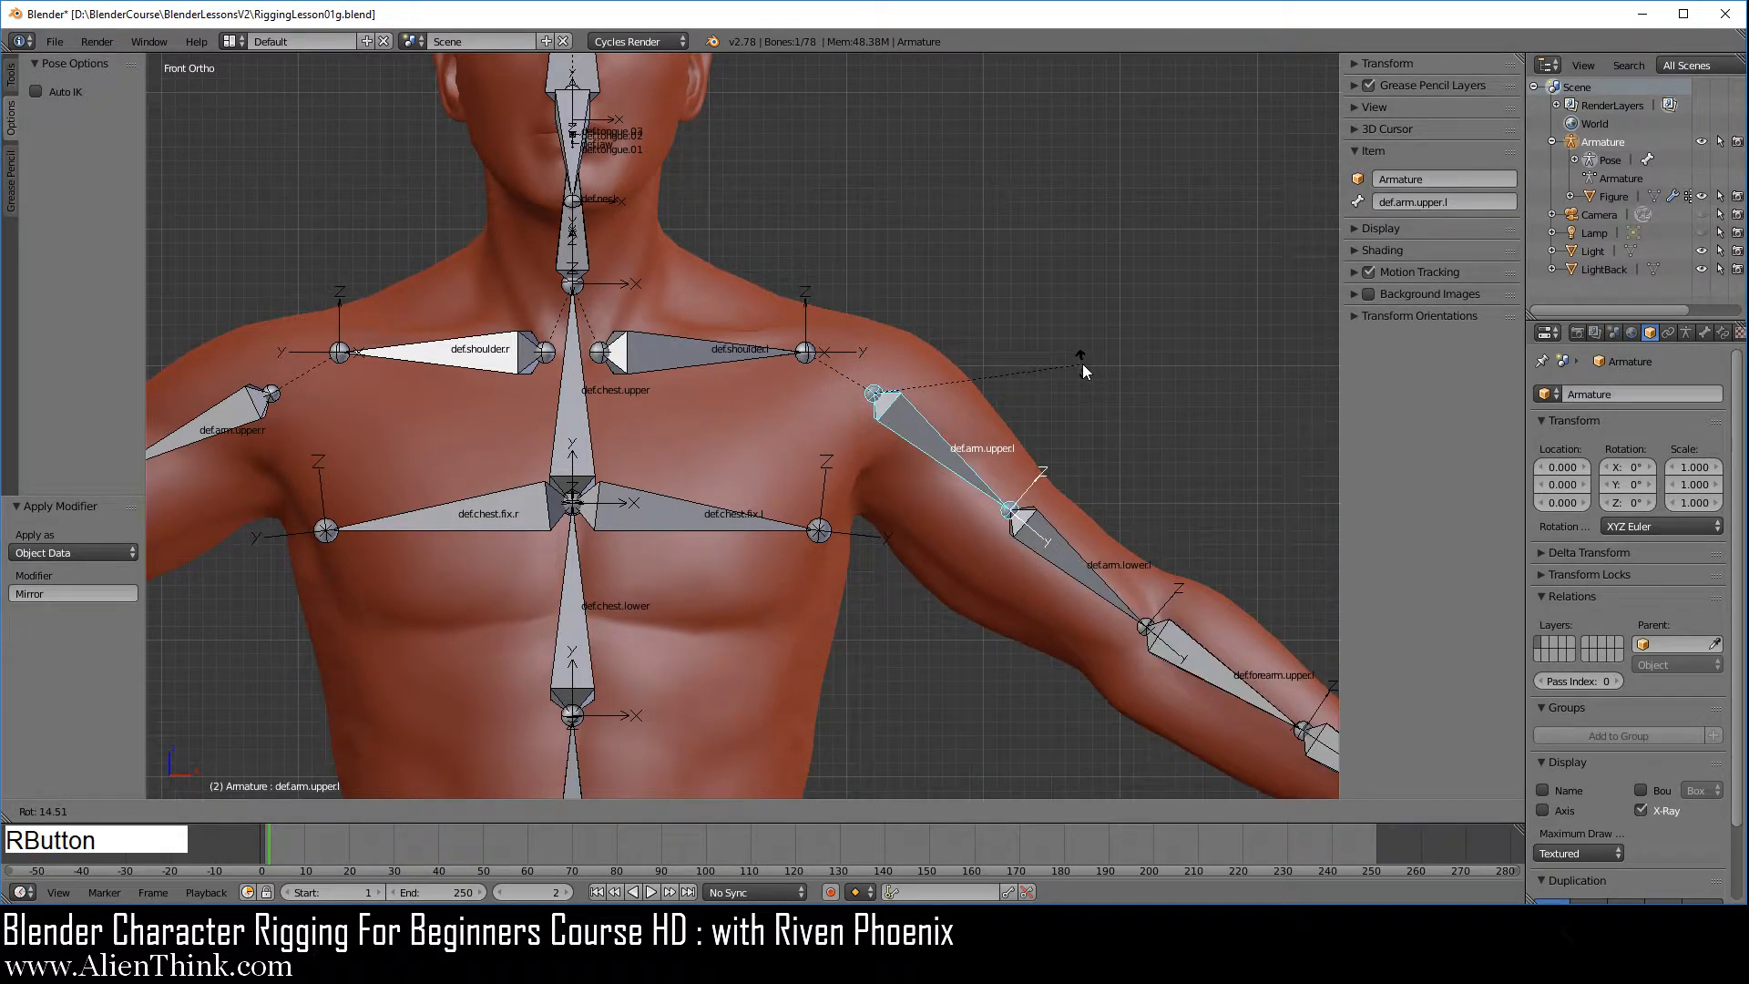
# - Move the Figure's Subdivision Surface modifier above its Armature modifier
pyautogui.rightClick(910, 340)
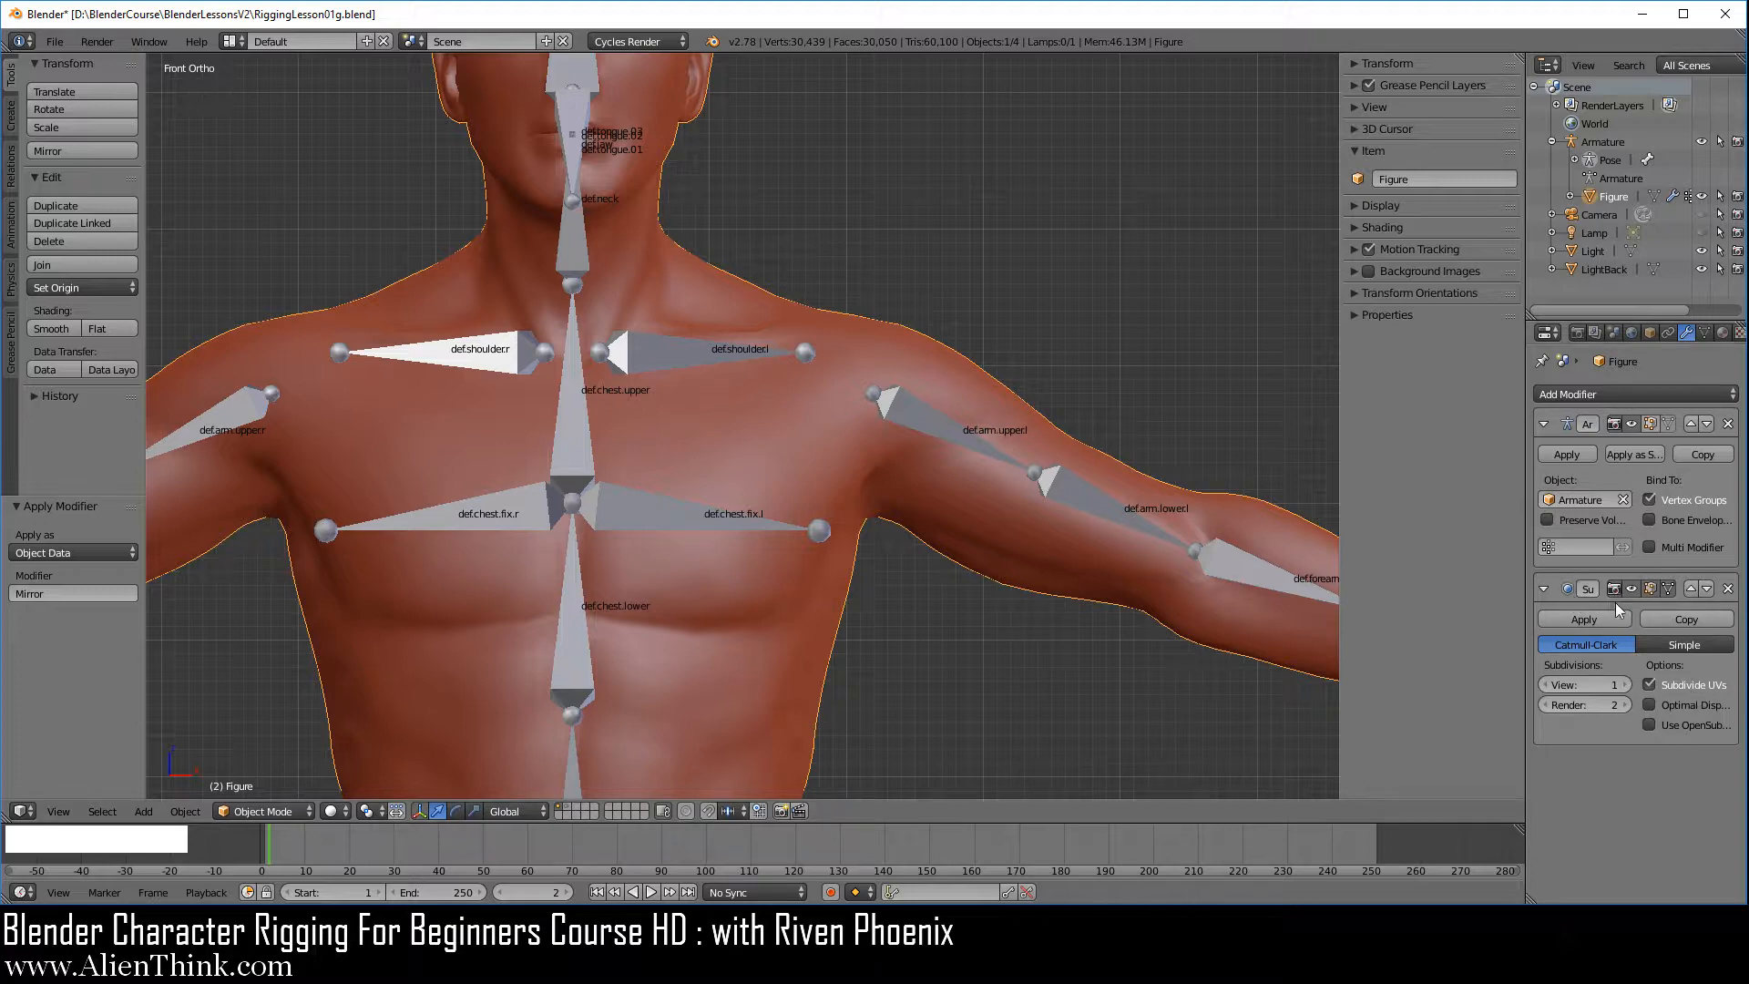
pyautogui.click(1692, 588)
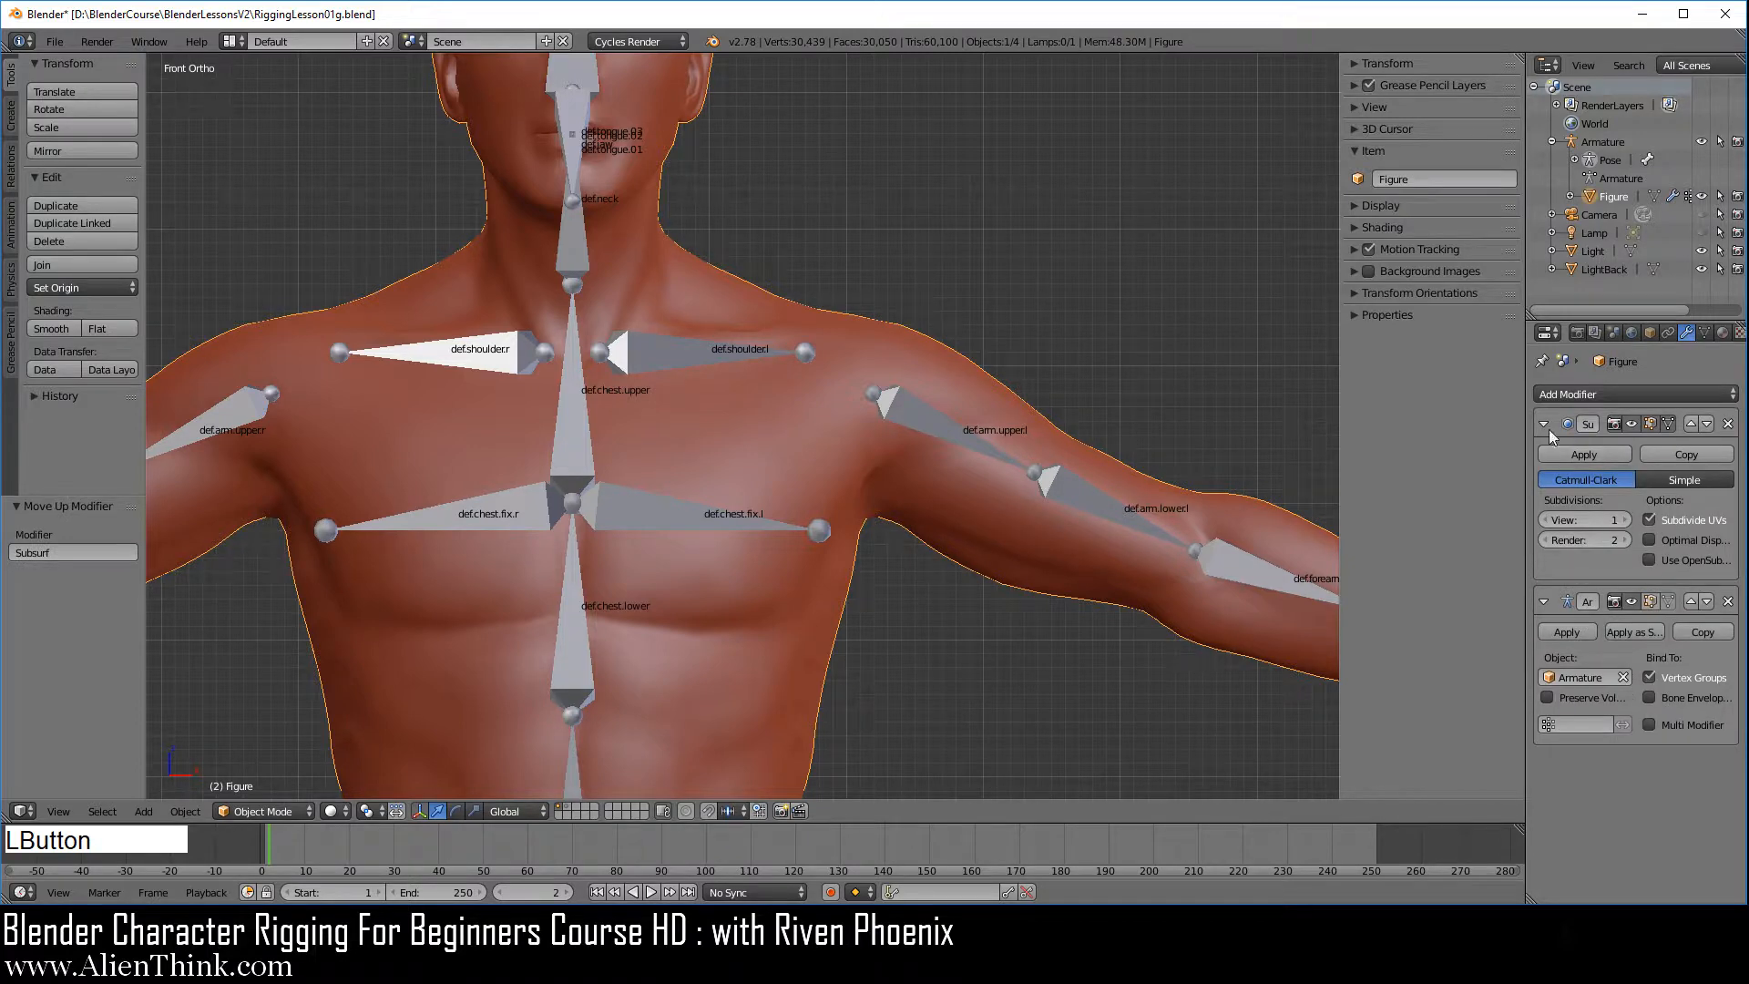
# - Select all bones of the armature in Pose Mode, clear their location and scale, and deselect them
pyautogui.rightClick(712, 352)
pyautogui.press('a')
pyautogui.press('a')
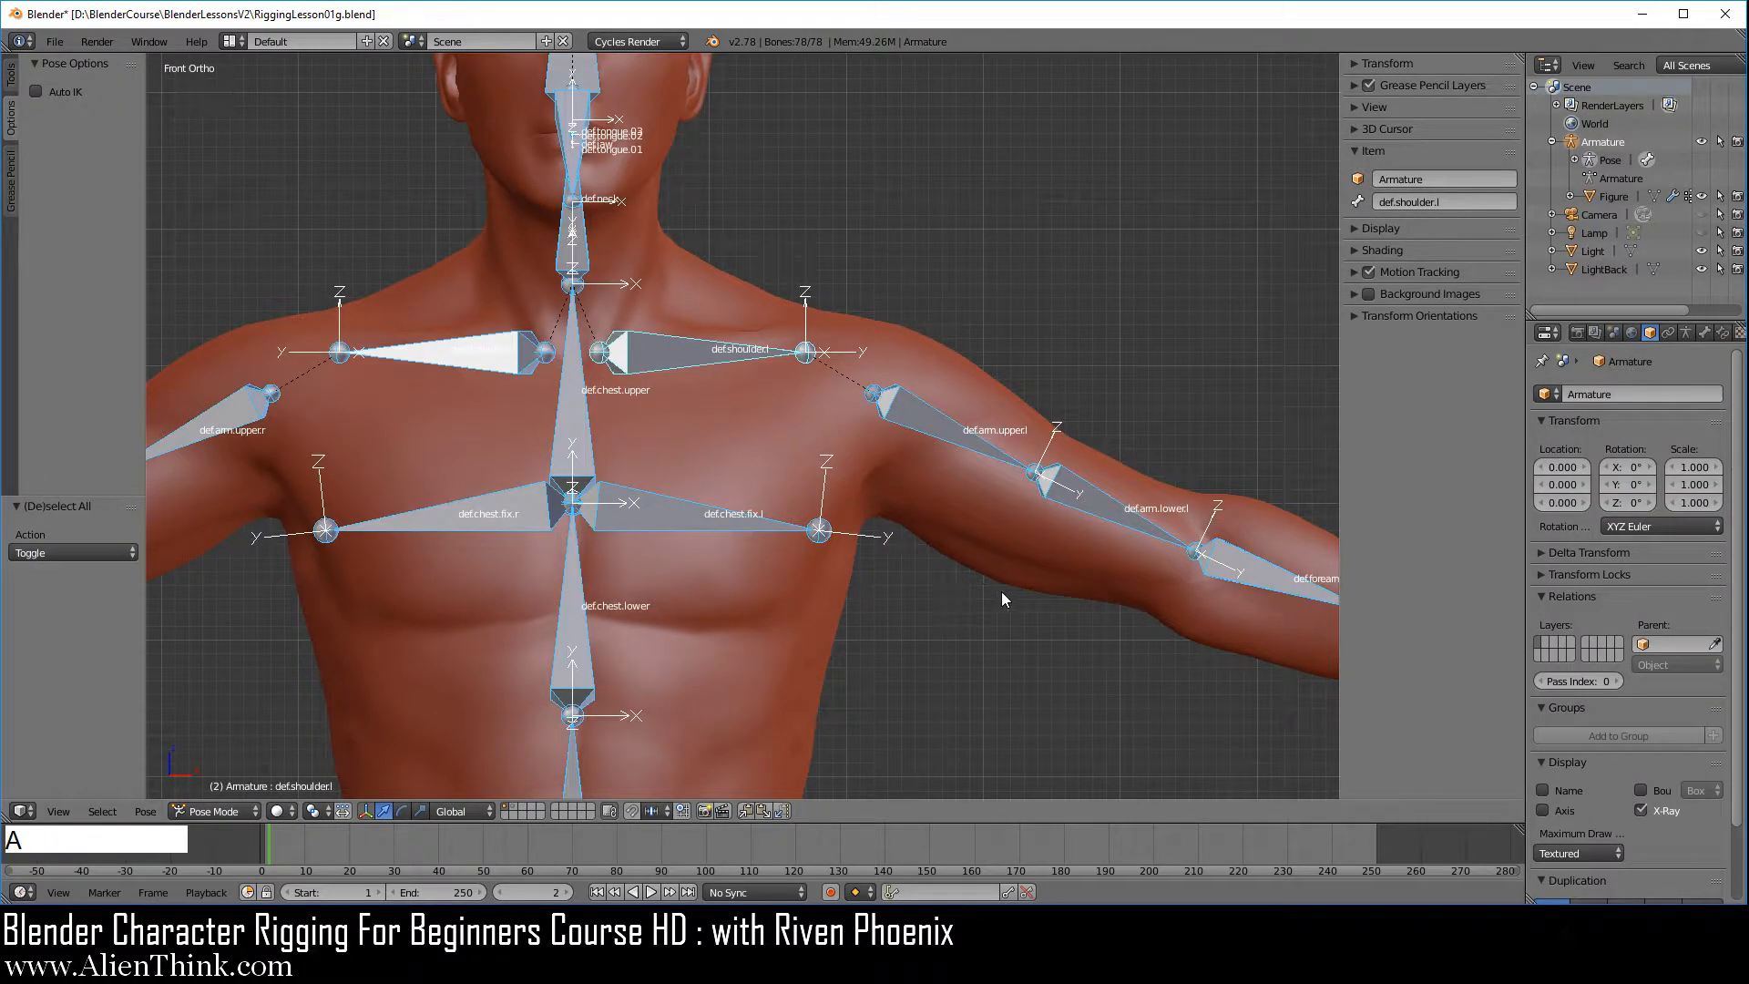
pyautogui.hotkey('alt', 'g')
pyautogui.hotkey('alt', 's')
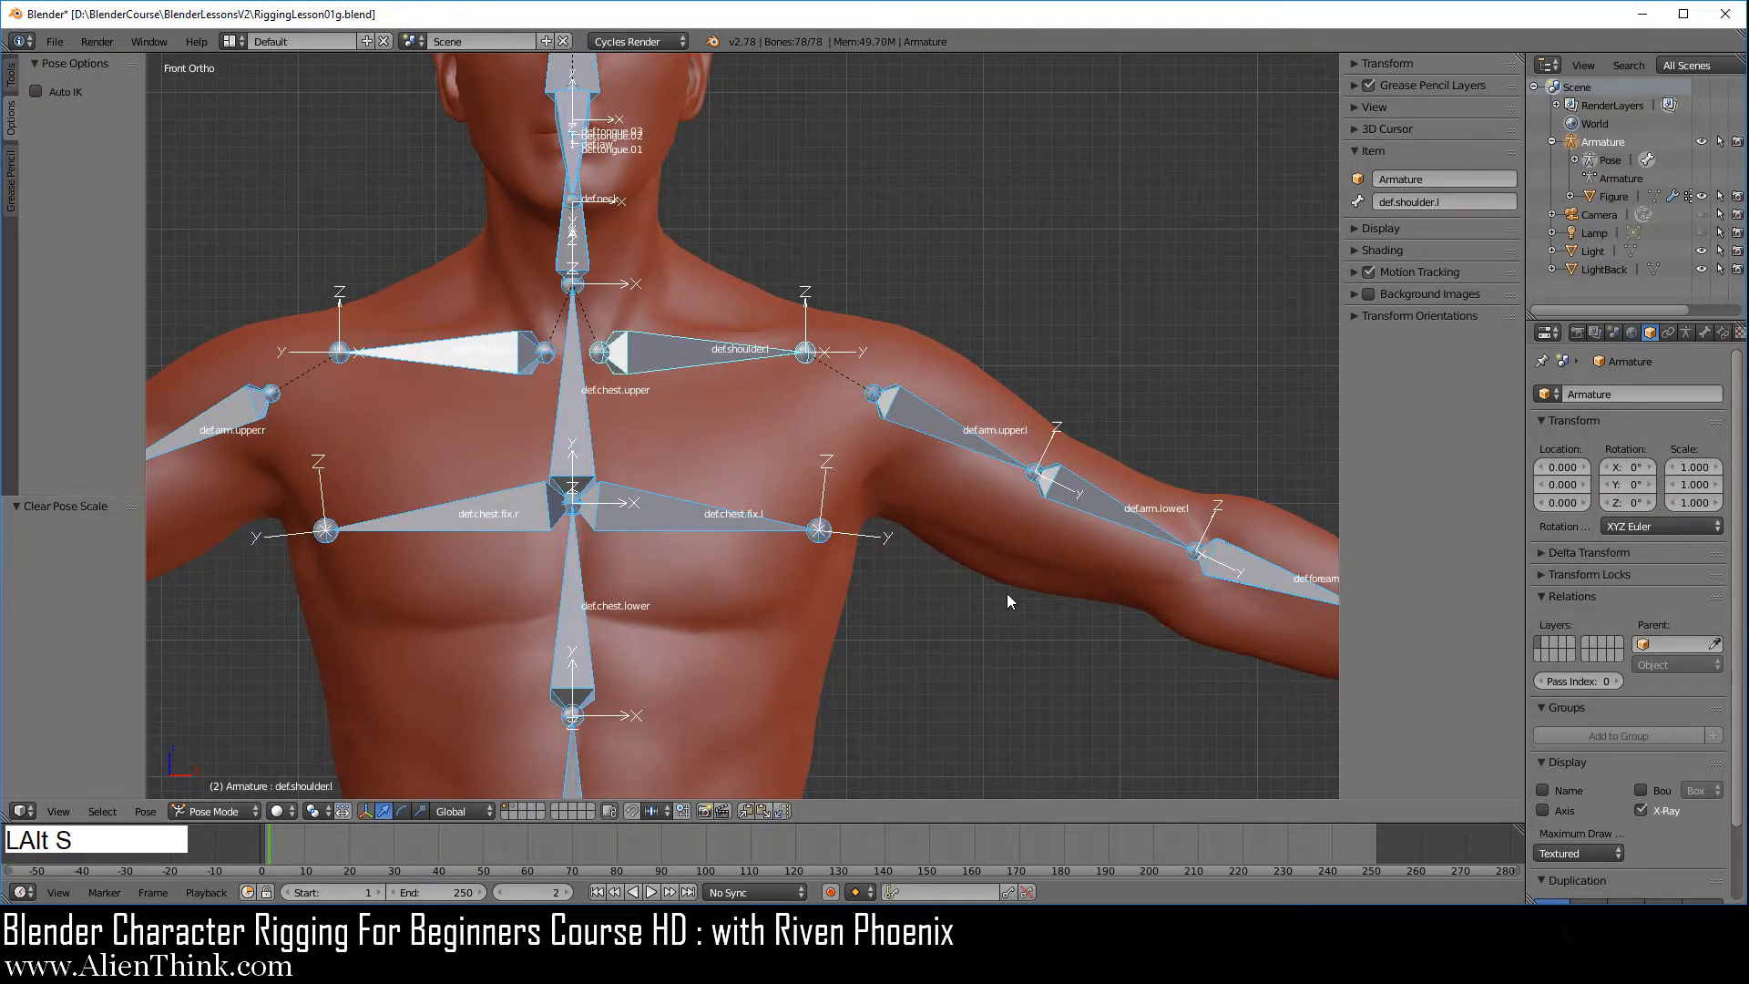
pyautogui.press('a')
# - Apply the Figure's Subdivision Surface modifier to the mesh
pyautogui.rightClick(963, 397)
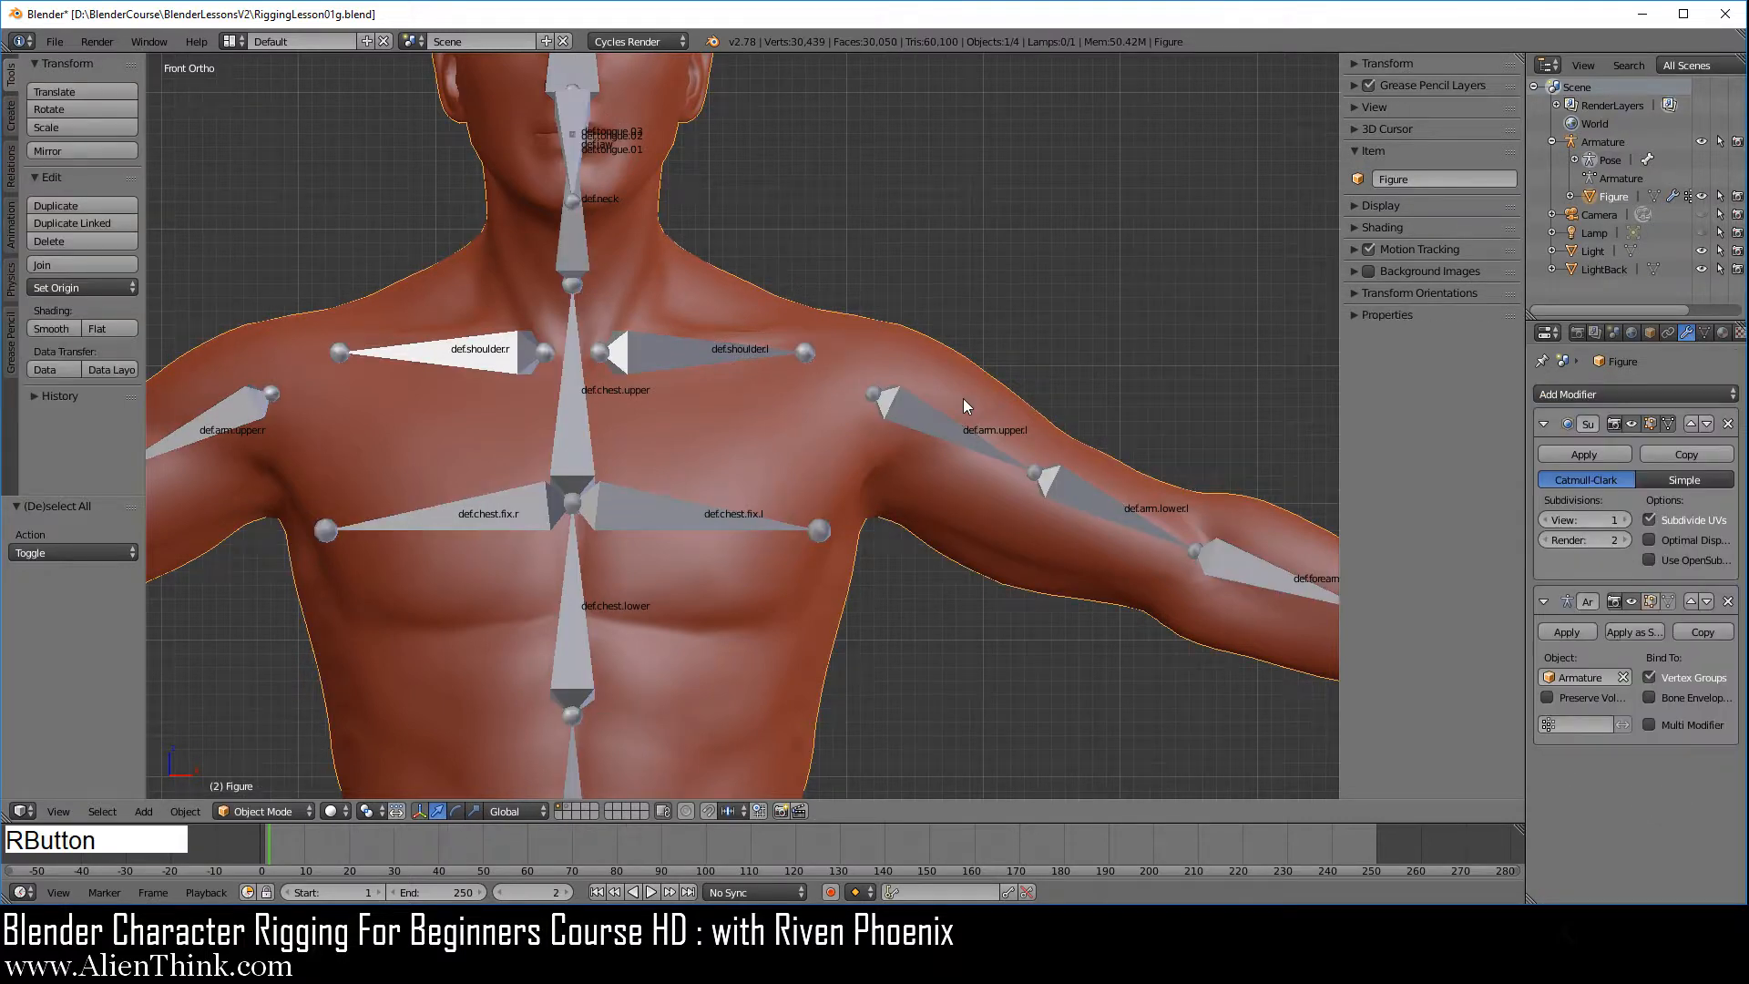
pyautogui.click(1585, 454)
# - Examine the density of the subdivided mesh around the face, eyes and shoulders in Edit Mode, and return to Object Mode
pyautogui.keyDown('shift'); pyautogui.moveTo(936, 359); pyautogui.dragTo(960, 496, button='middle'); pyautogui.keyUp('shift')
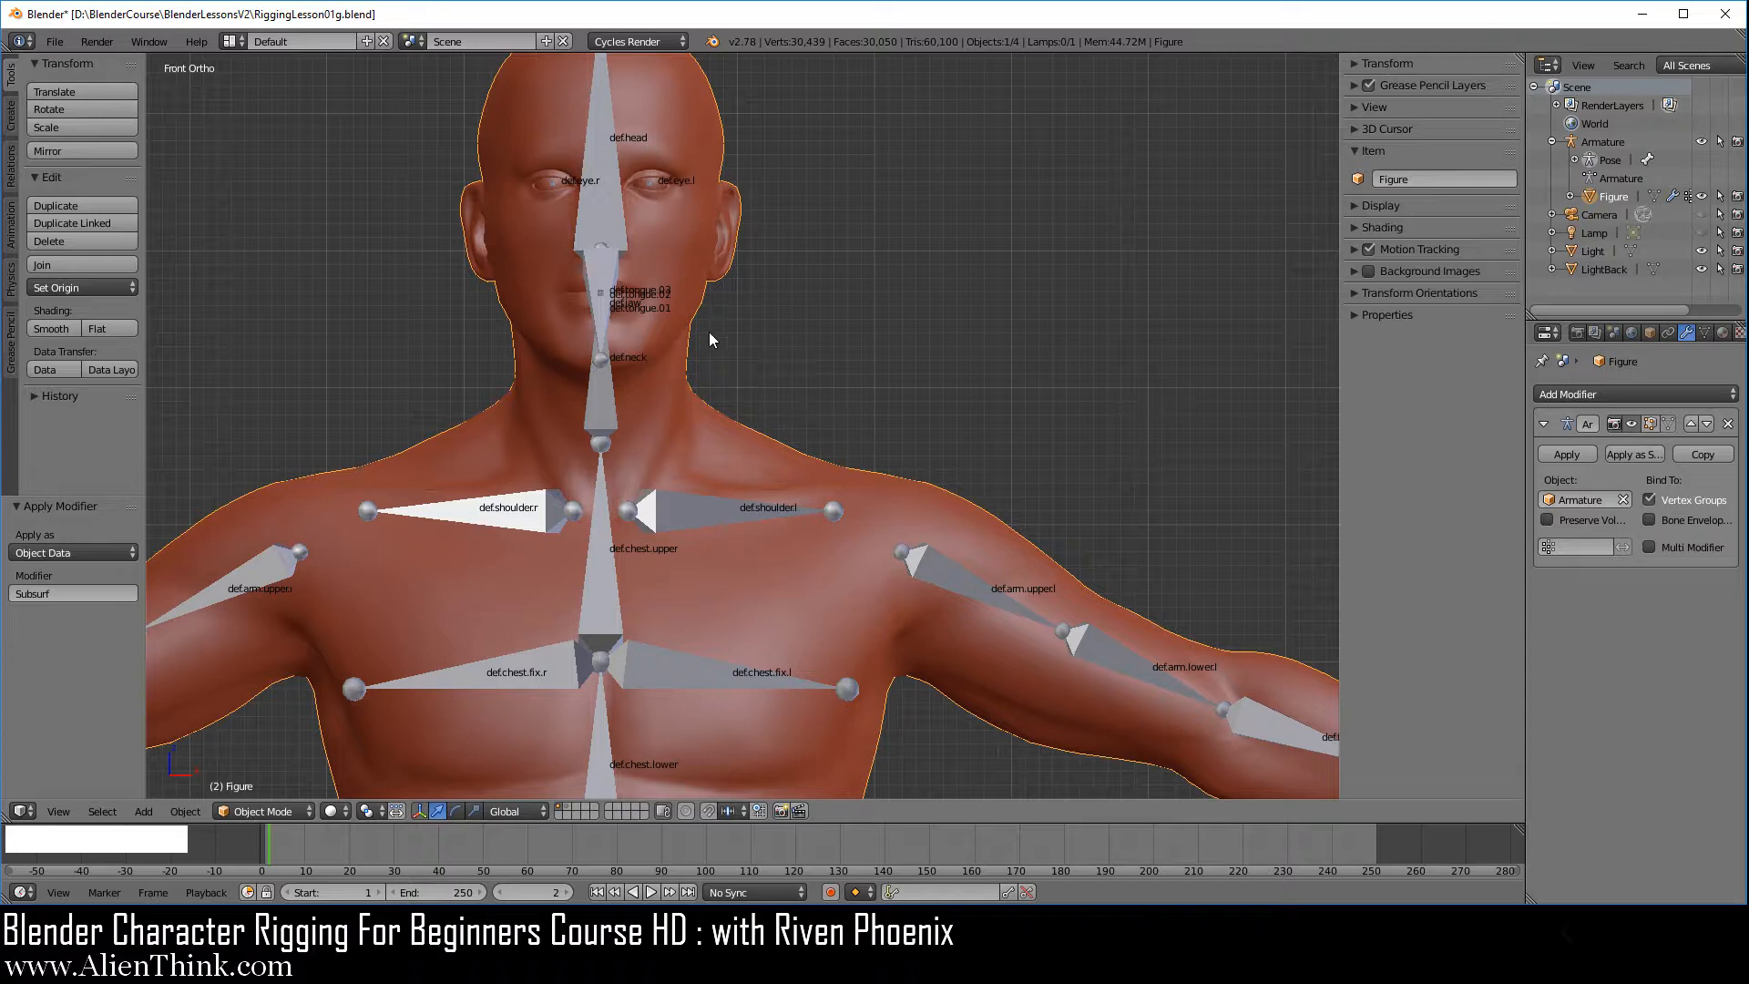
pyautogui.scroll(2, 685, 288)
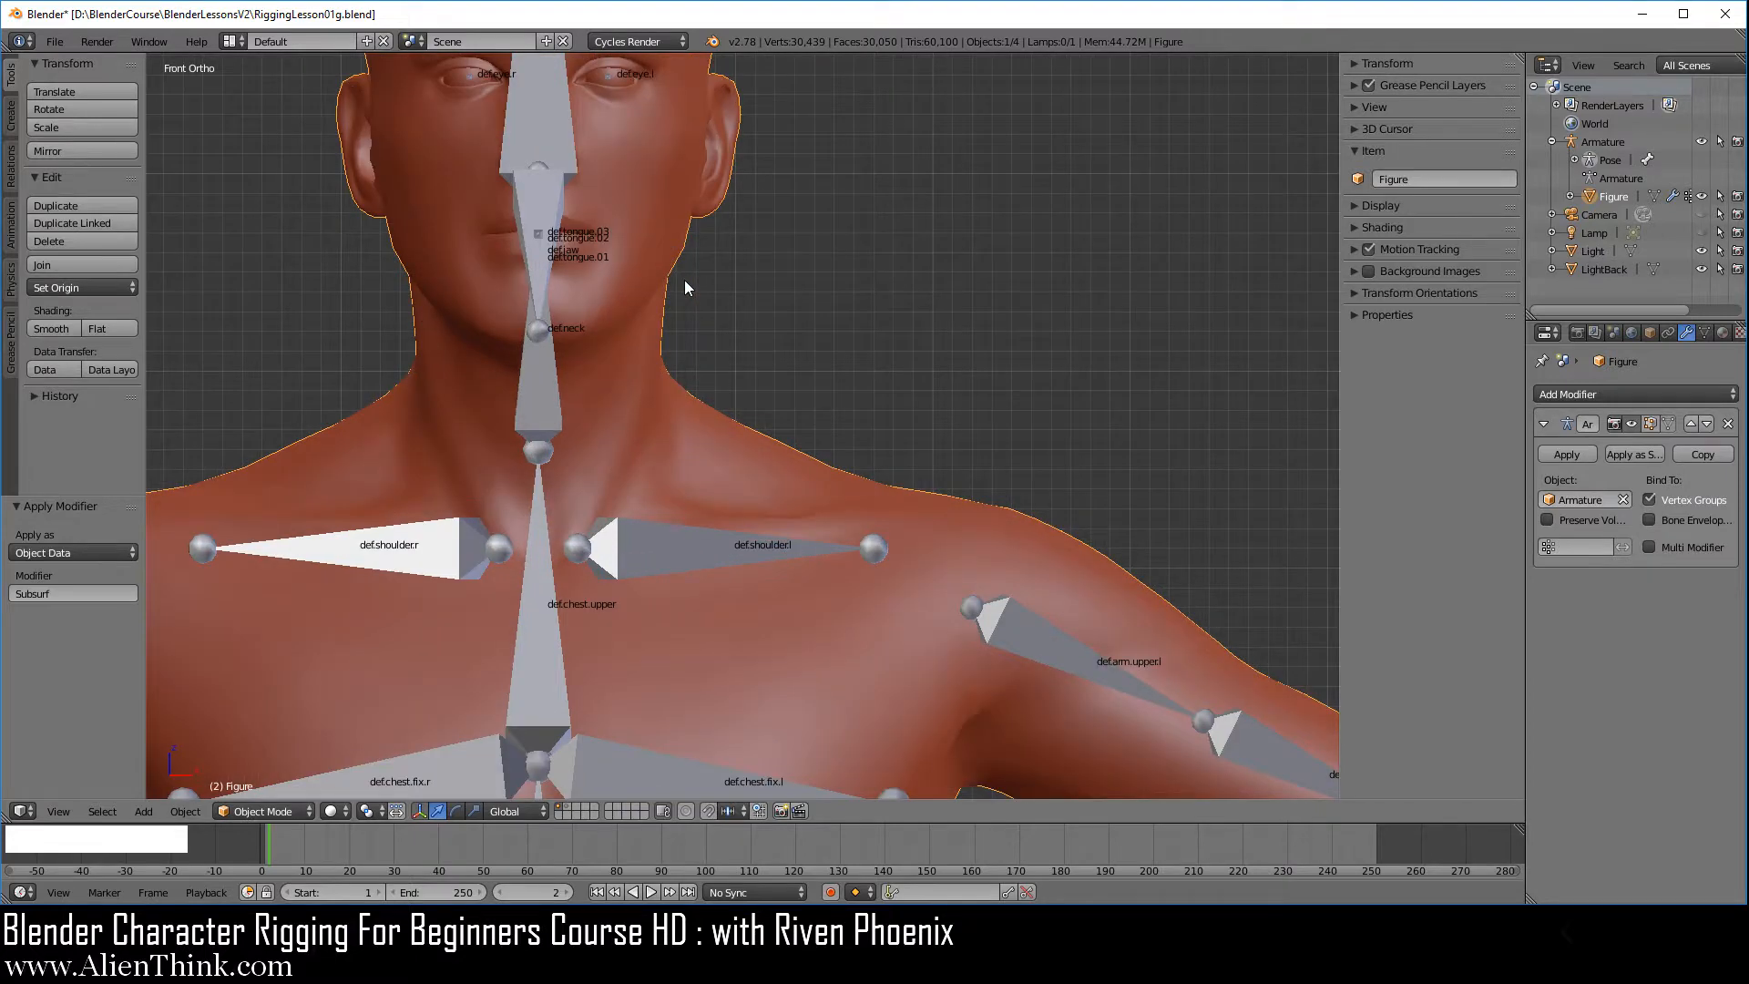
pyautogui.press('Tab')
pyautogui.keyDown('shift'); pyautogui.moveTo(685, 288); pyautogui.dragTo(712, 405, button='middle'); pyautogui.keyUp('shift')
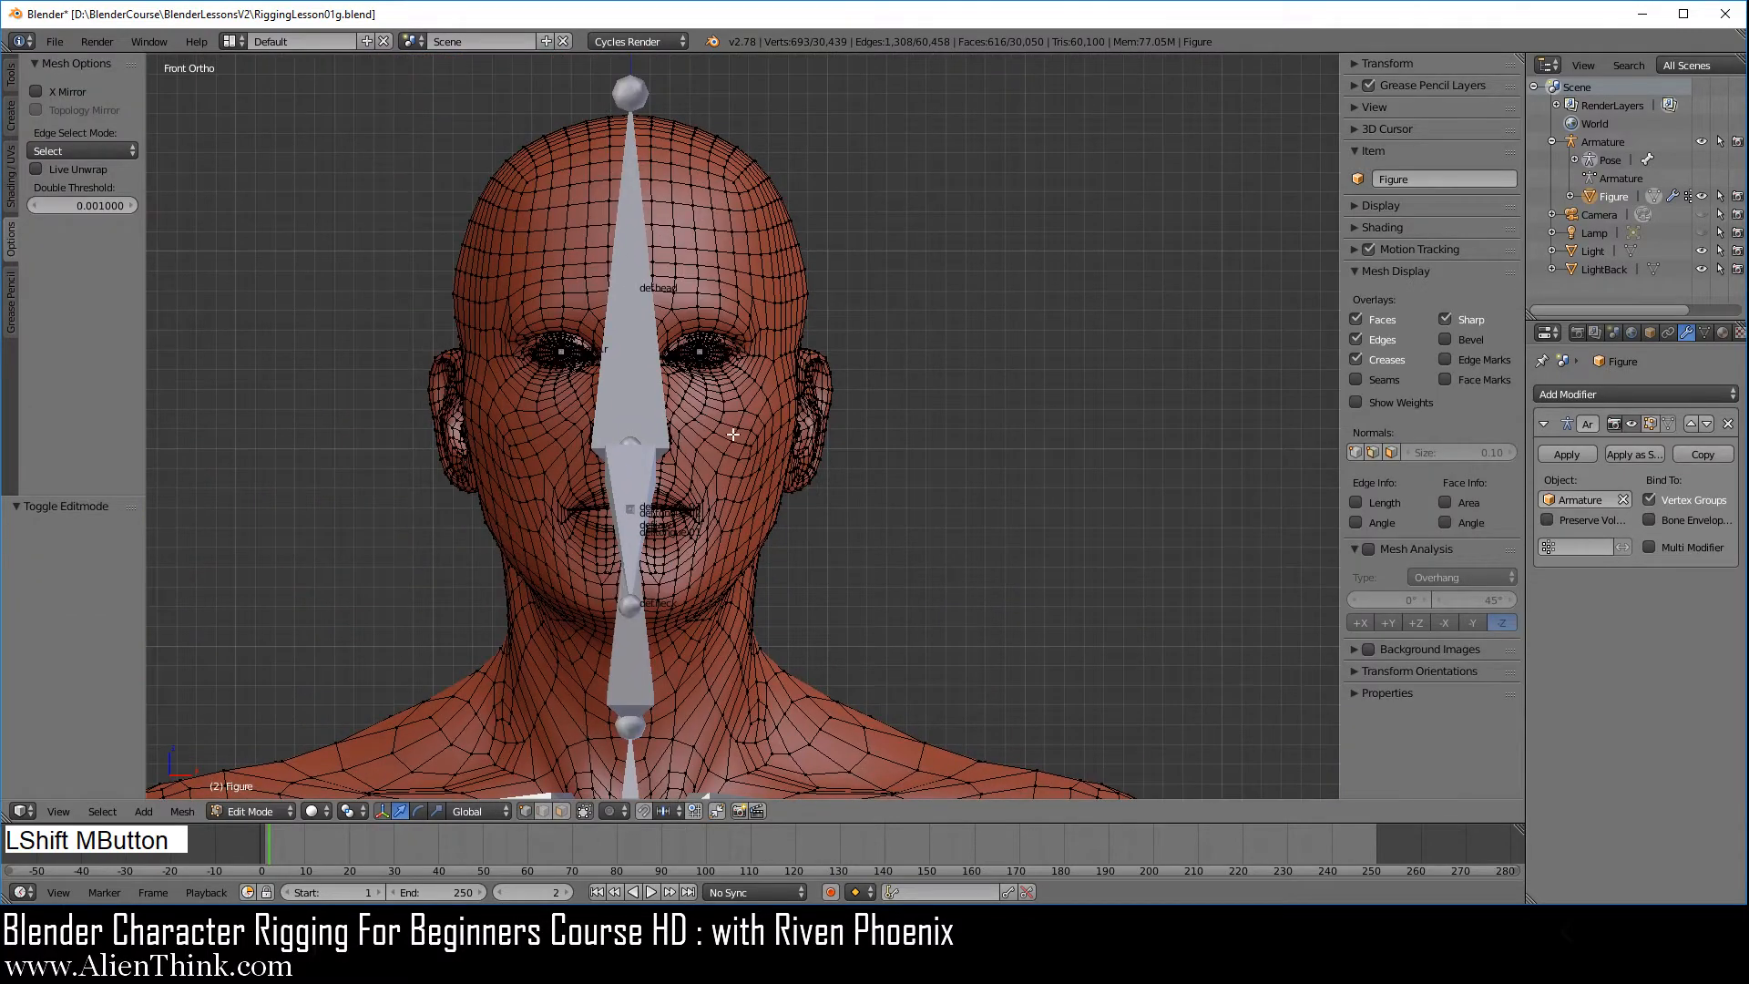
pyautogui.scroll(3, 712, 406)
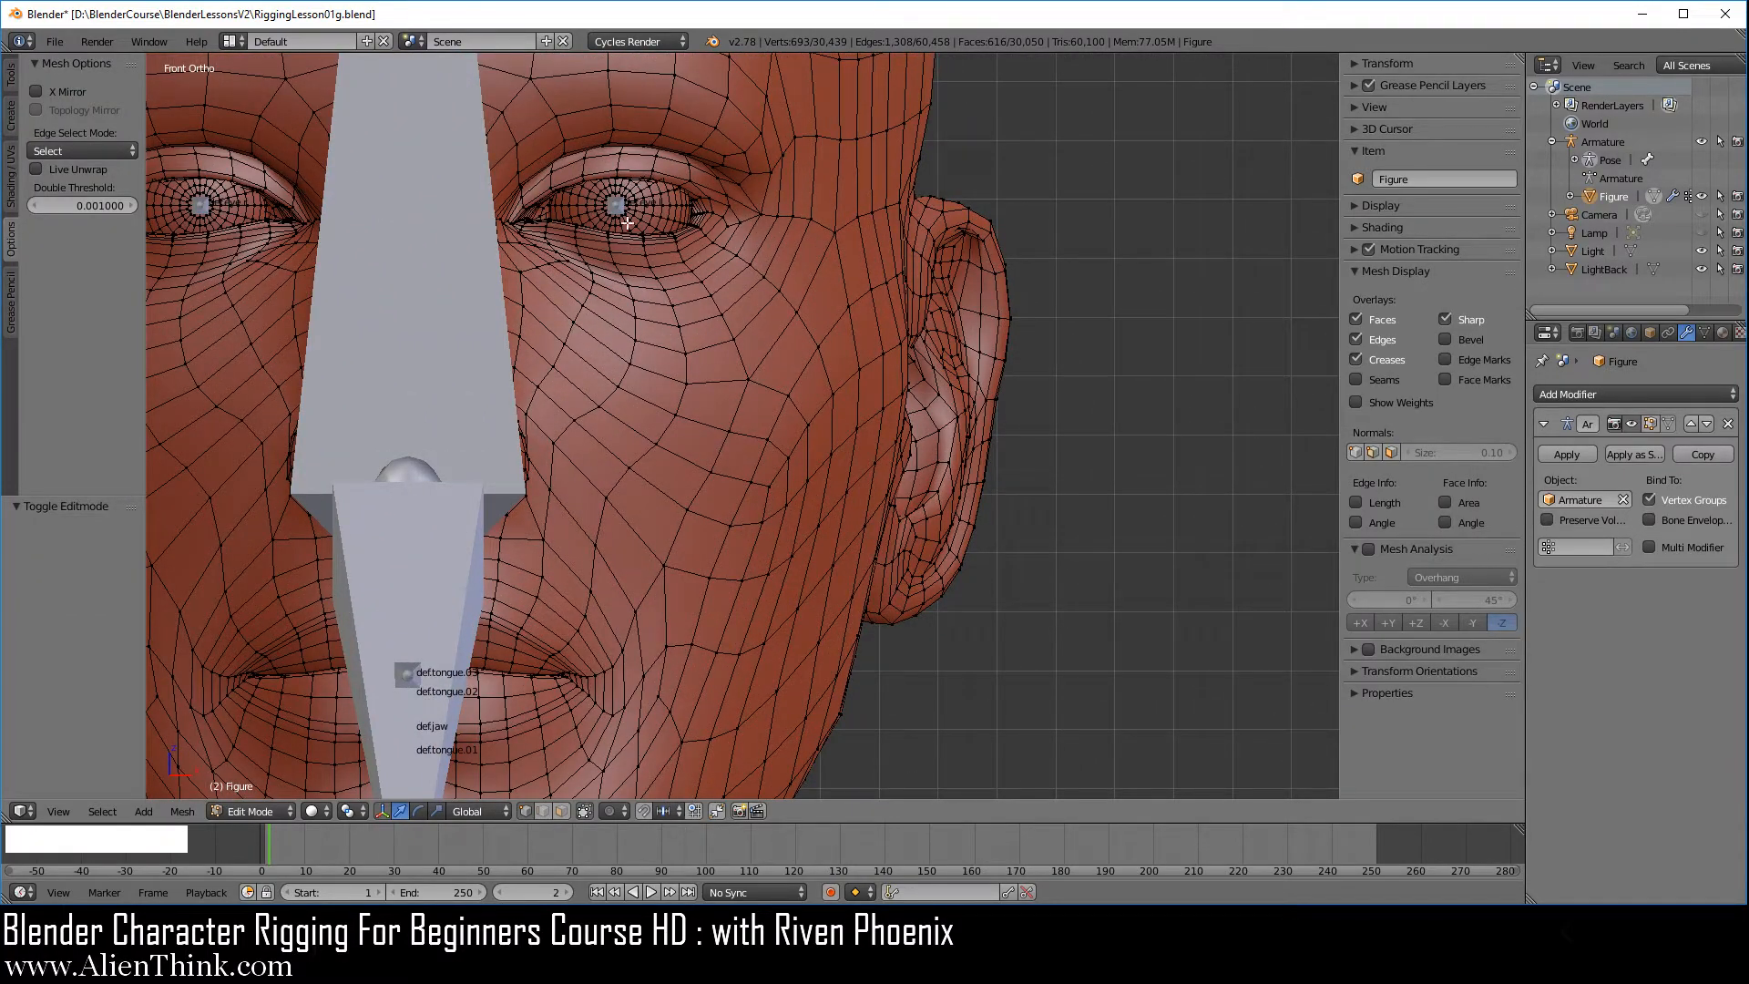
pyautogui.scroll(-4, 1084, 519)
pyautogui.keyDown('shift'); pyautogui.moveTo(1047, 520); pyautogui.dragTo(820, 203, button='middle'); pyautogui.keyUp('shift')
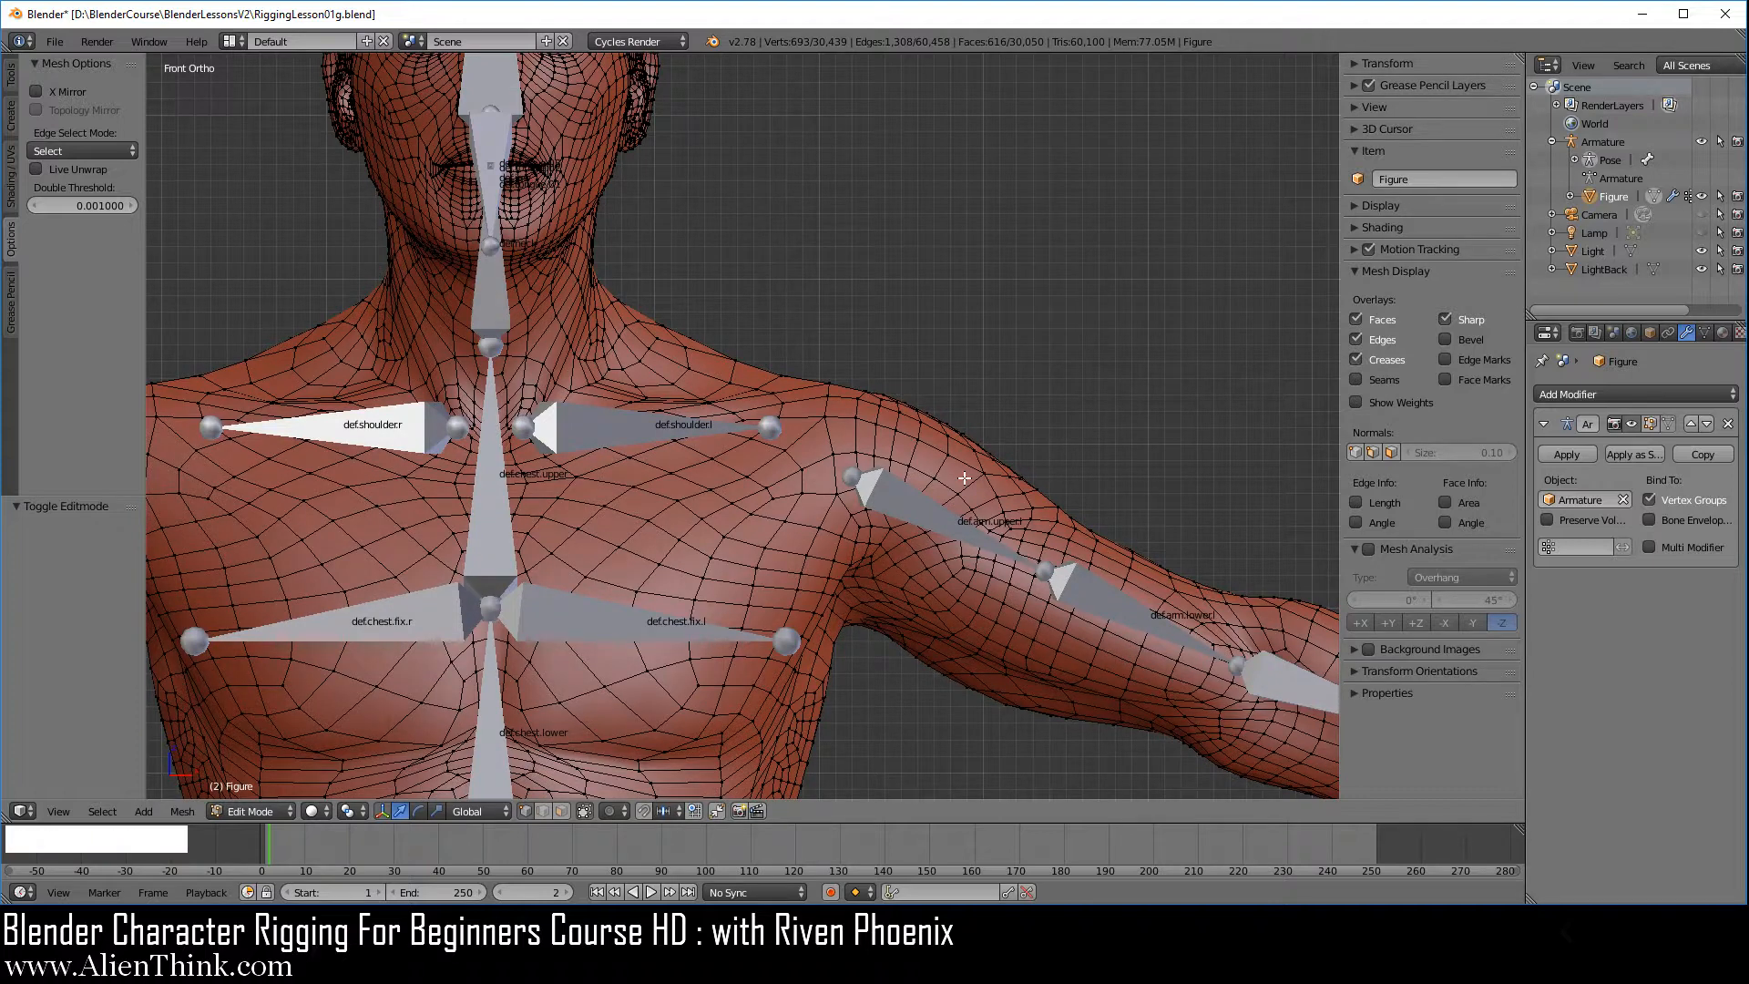
pyautogui.press('Tab')
# - Test-rotate def.arm.upper.l on the mesh with applied subdivision, and cancel the rotation
pyautogui.rightClick(926, 509)
pyautogui.keyDown('shift'); pyautogui.moveTo(989, 547); pyautogui.dragTo(925, 407, button='middle'); pyautogui.keyUp('shift')
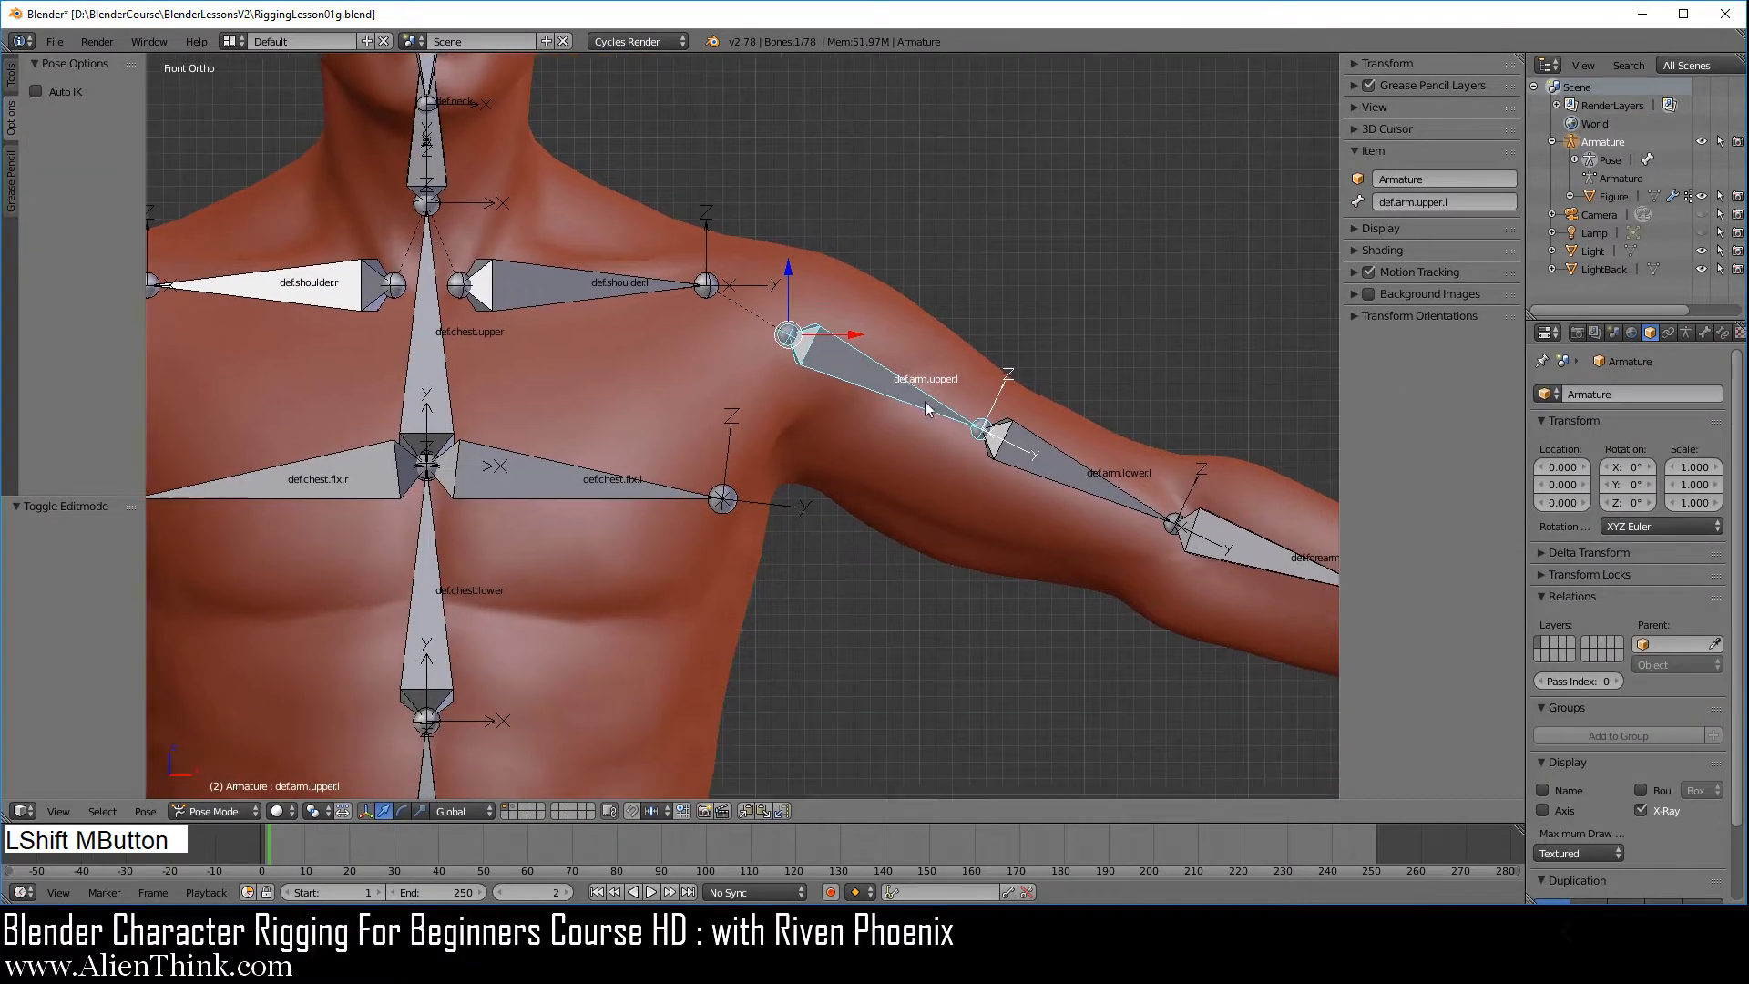
pyautogui.press('r')
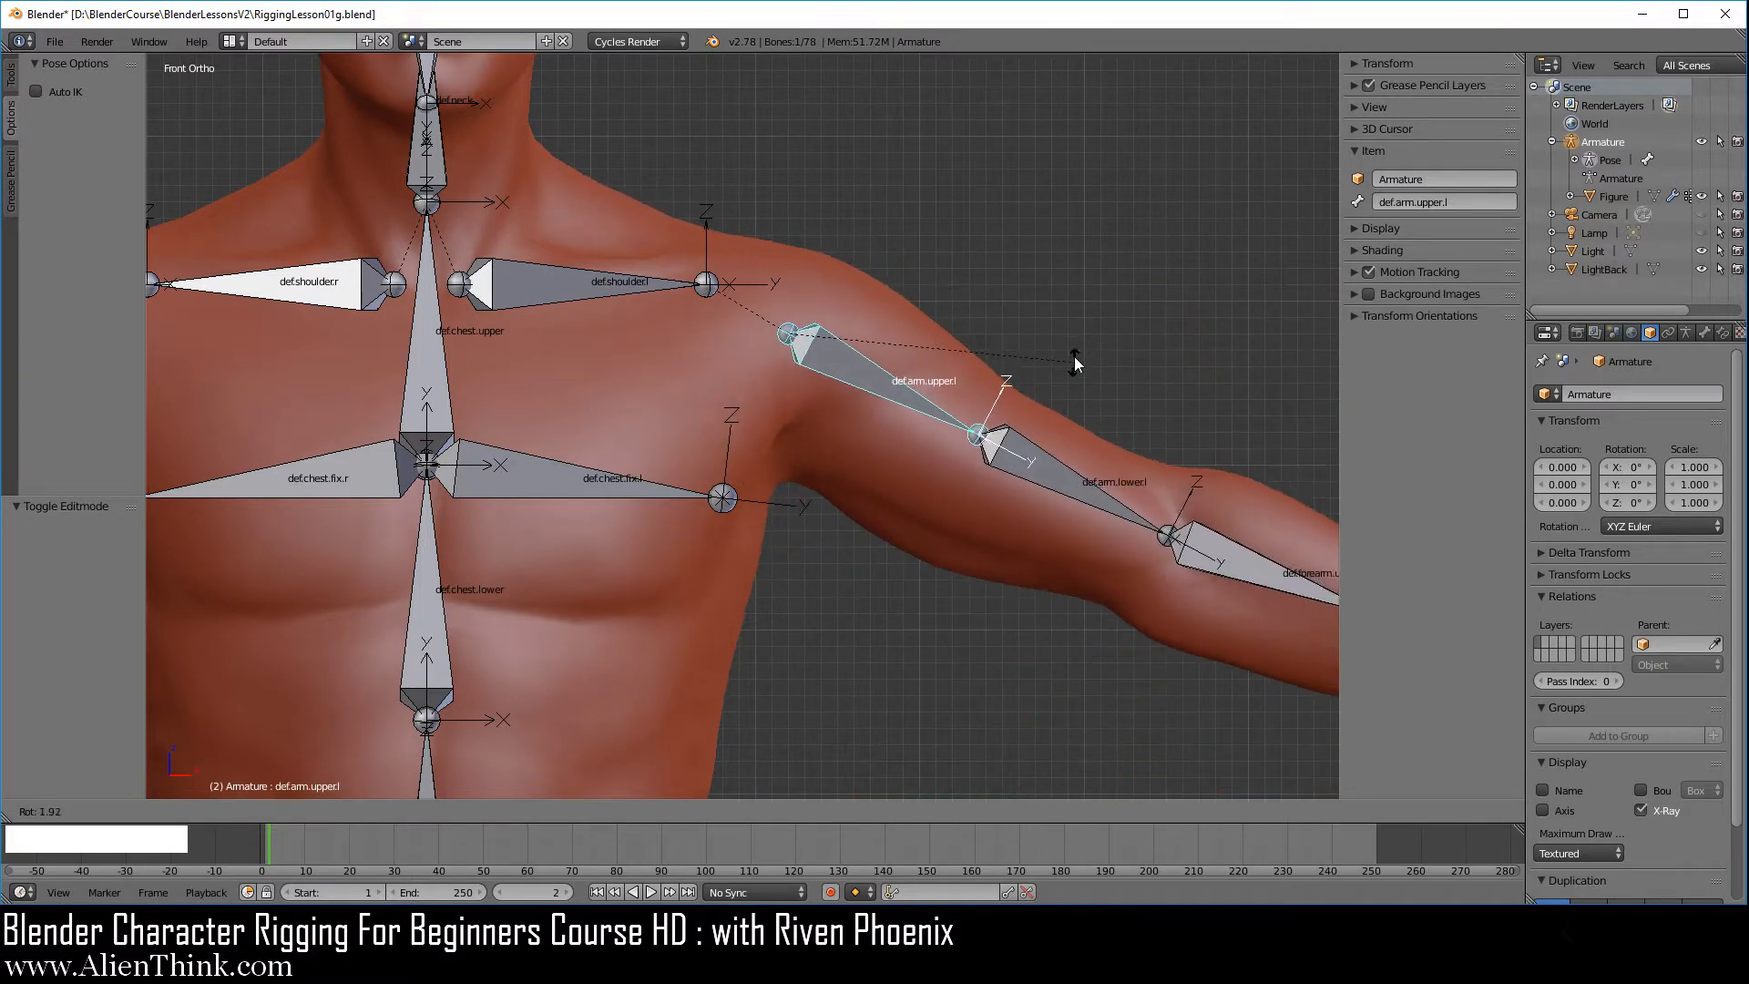
pyautogui.rightClick(1074, 358)
# - Select the Figure and examine its subdivided torso mesh in Edit Mode from an angled view
pyautogui.rightClick(858, 316)
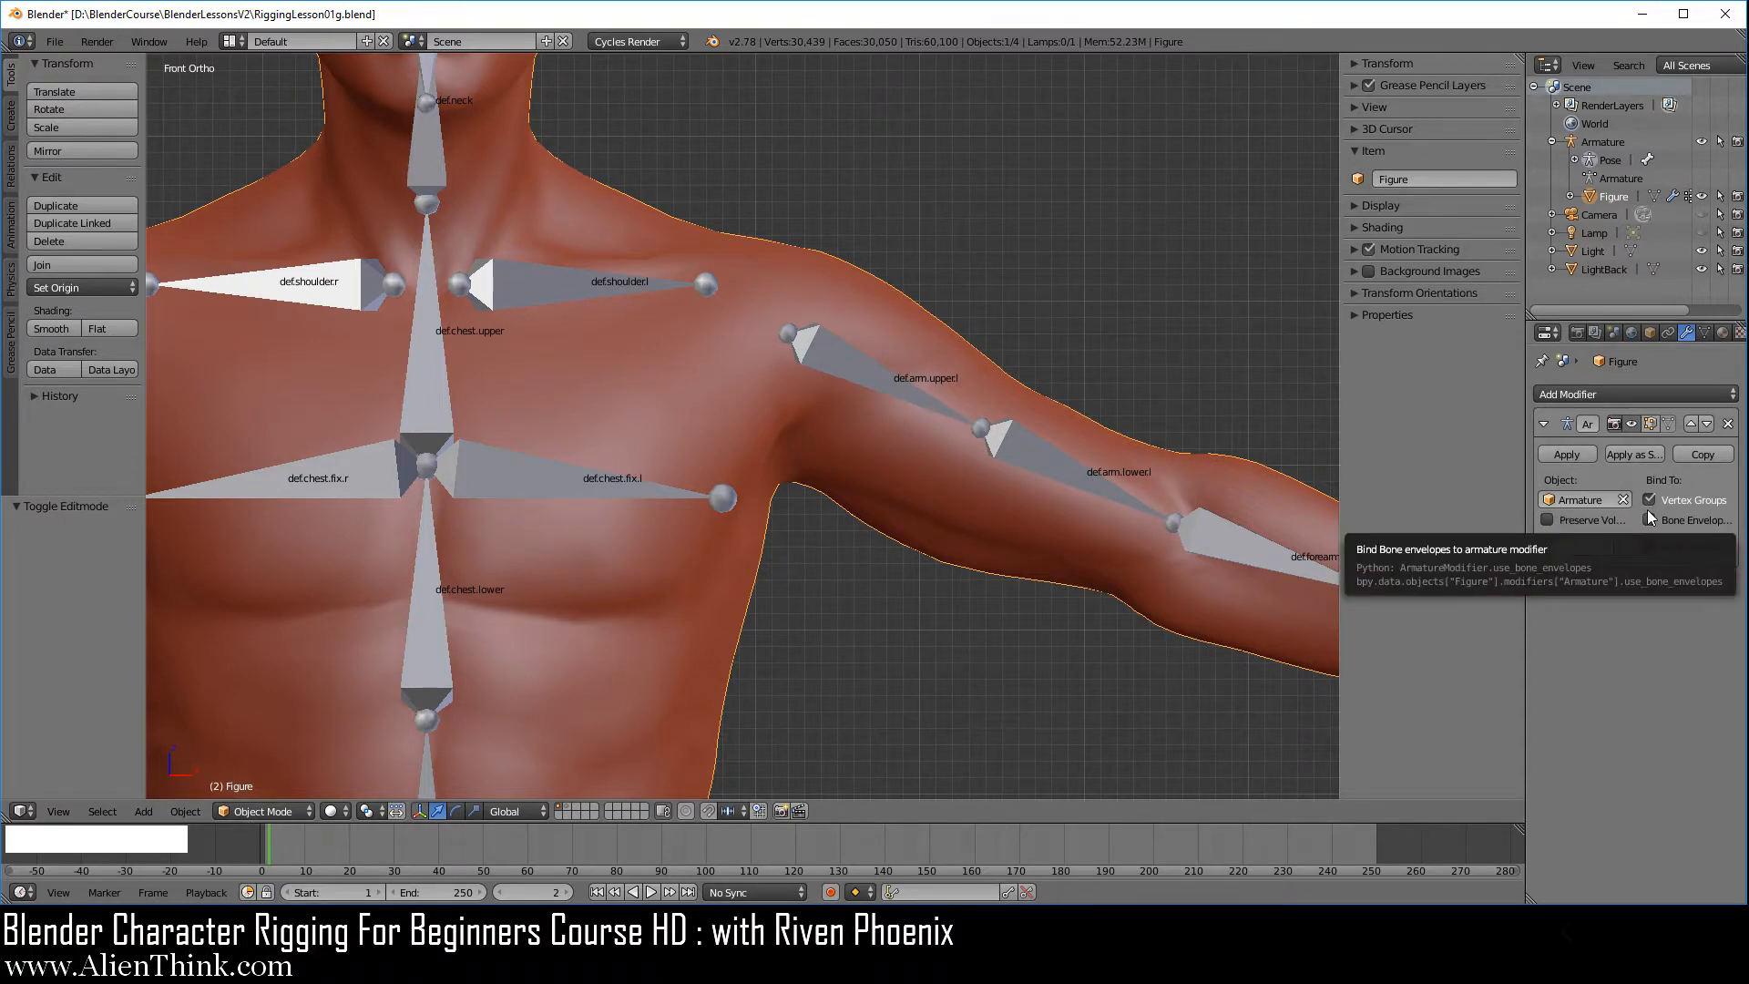
pyautogui.keyDown('shift'); pyautogui.moveTo(900, 457); pyautogui.dragTo(1042, 499, button='middle'); pyautogui.keyUp('shift')
pyautogui.scroll(-2, 1047, 464)
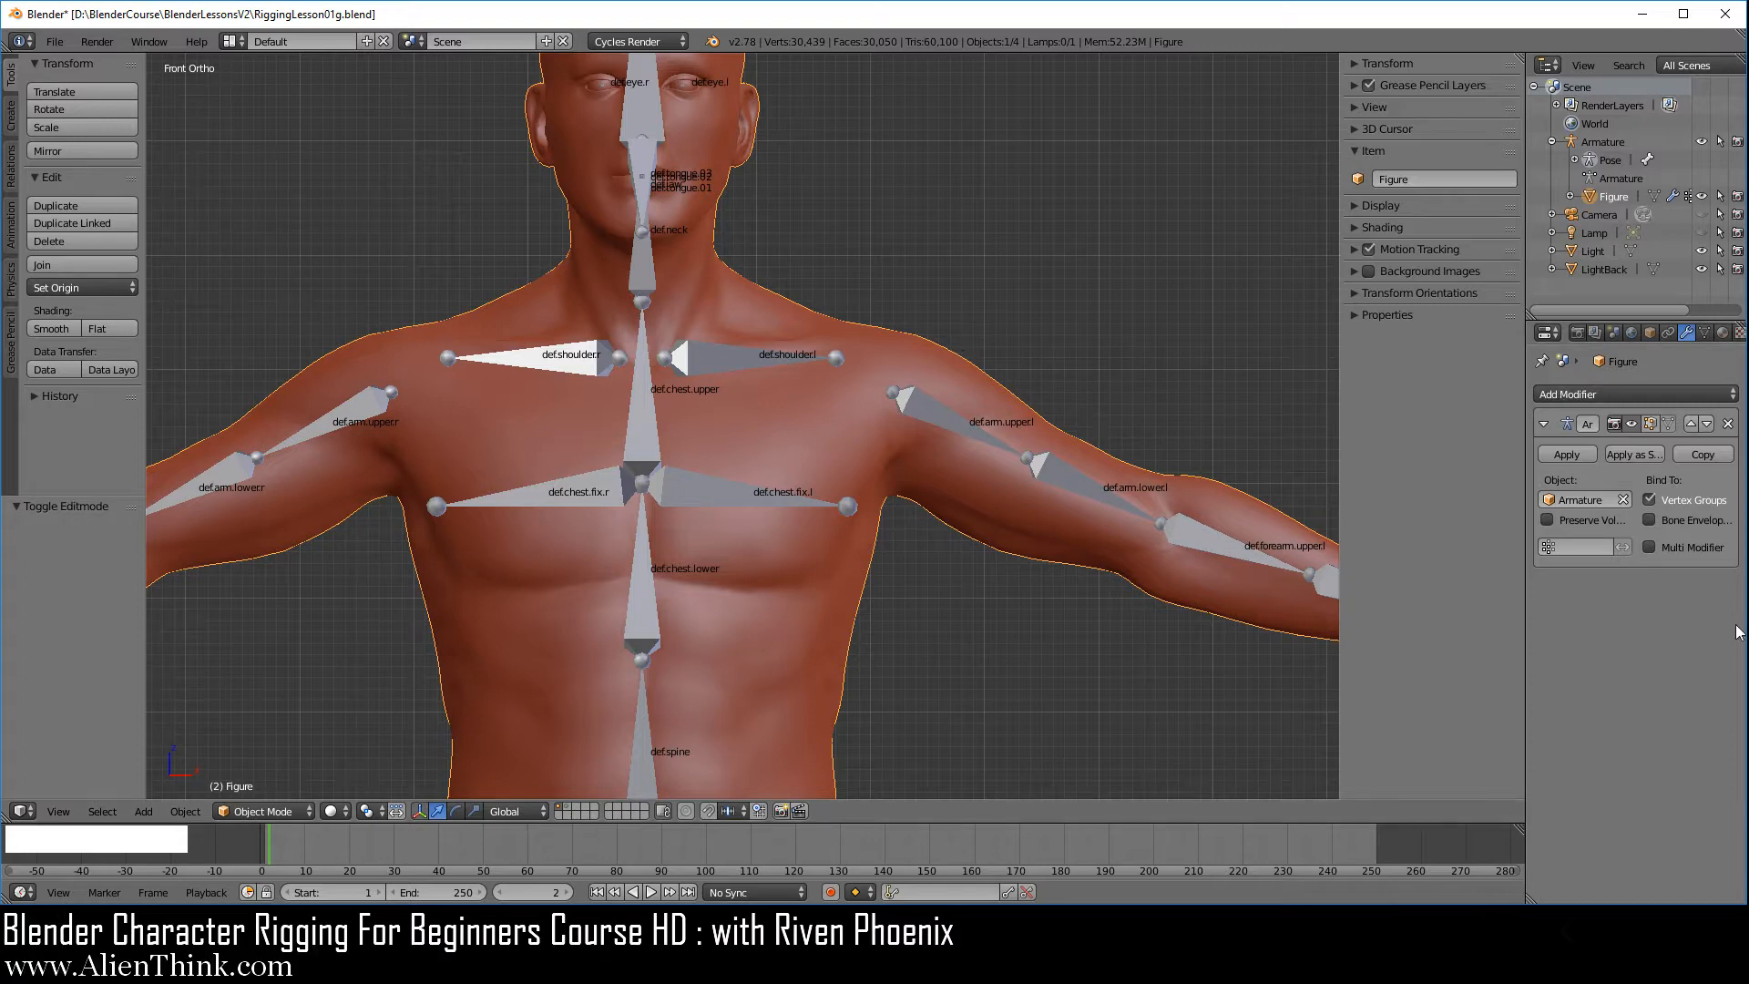
pyautogui.rightClick(822, 395)
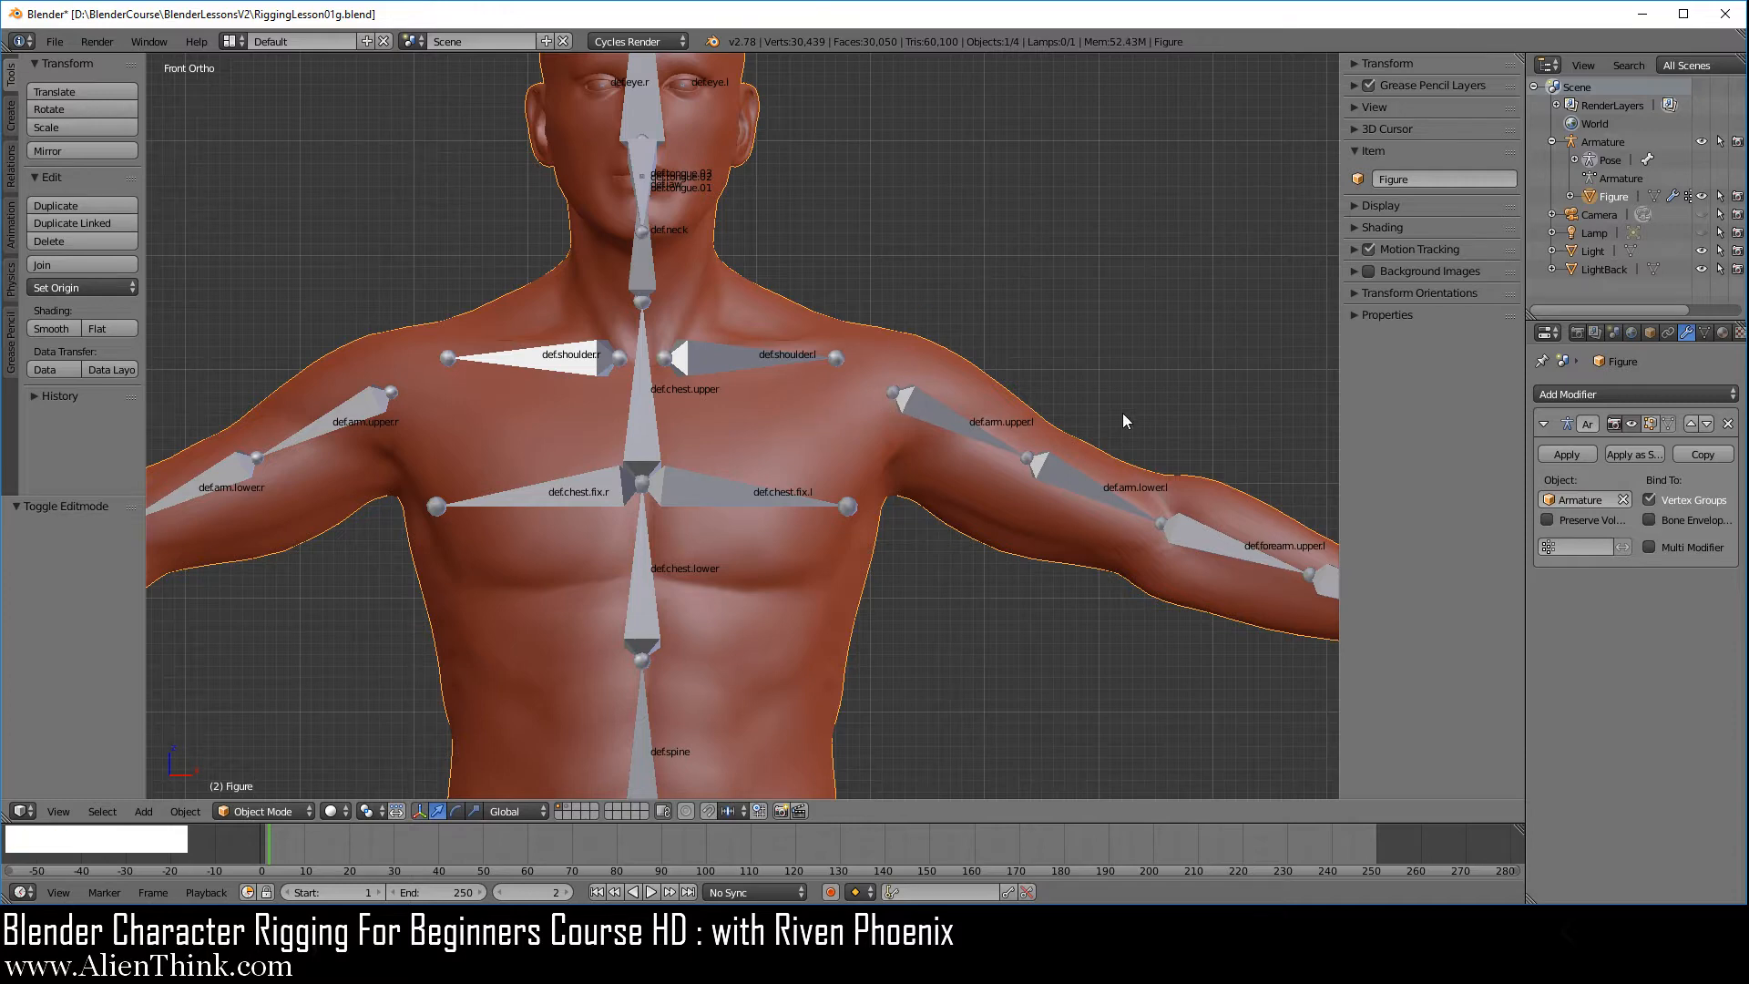
pyautogui.press('Tab')
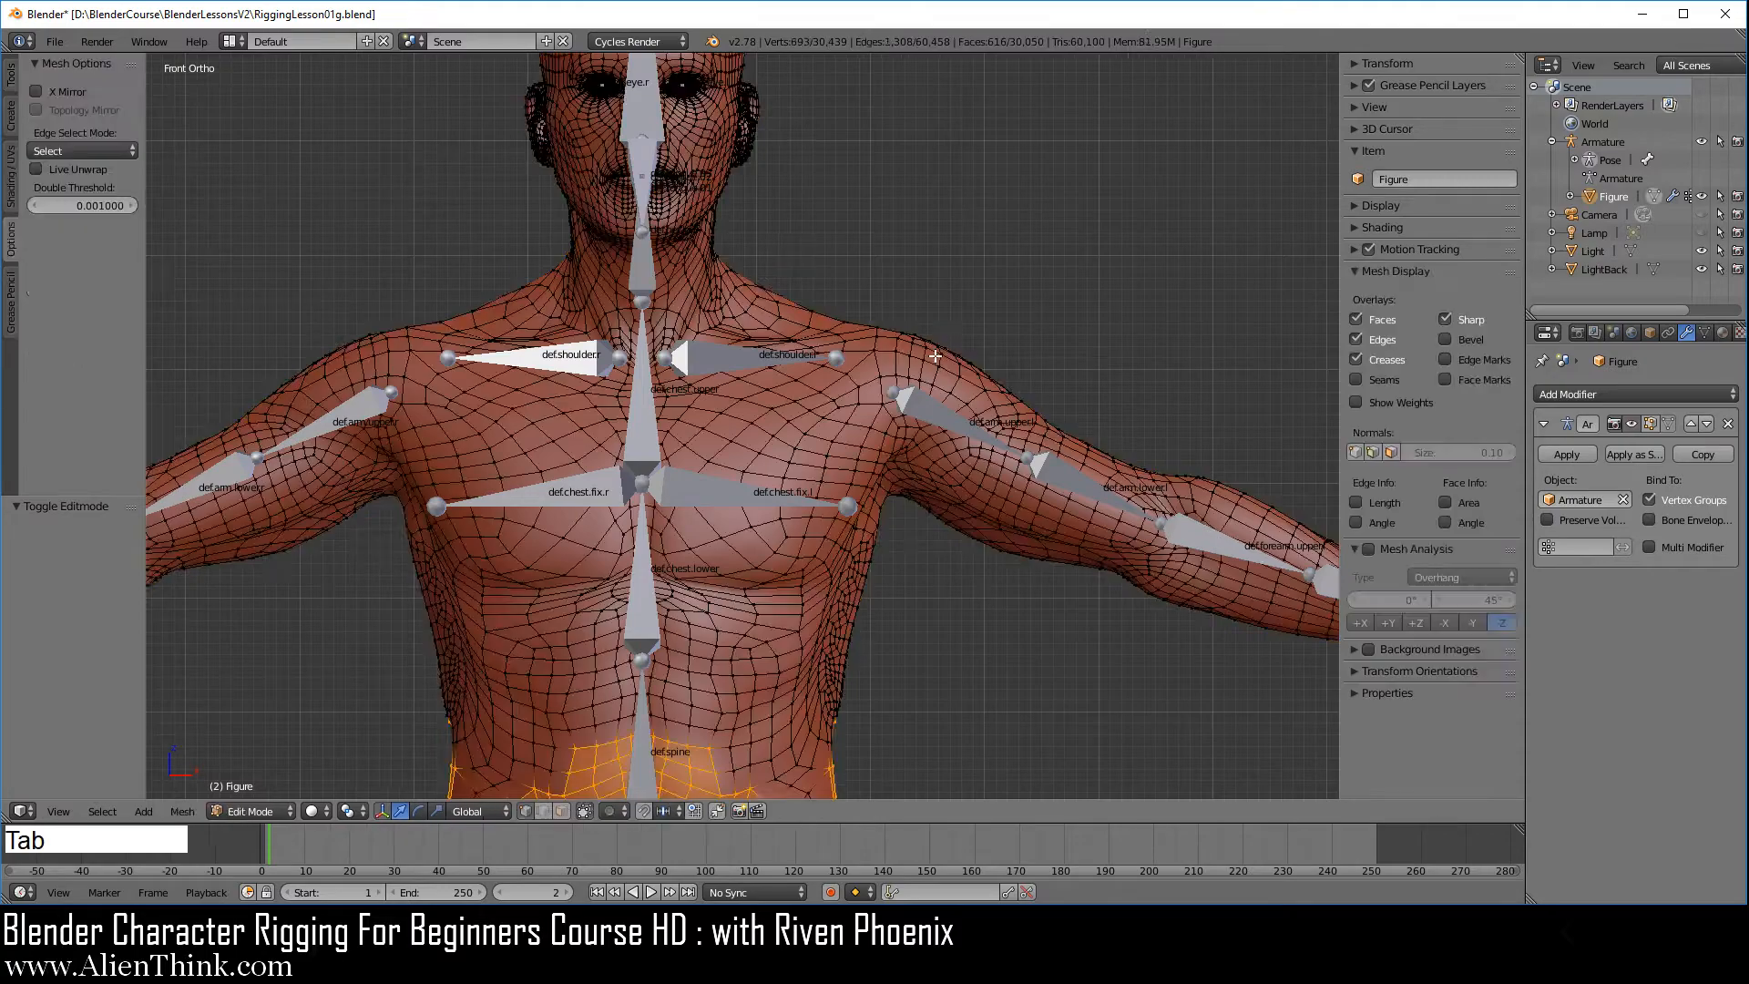
pyautogui.moveTo(936, 356); pyautogui.dragTo(1015, 364, button='middle')
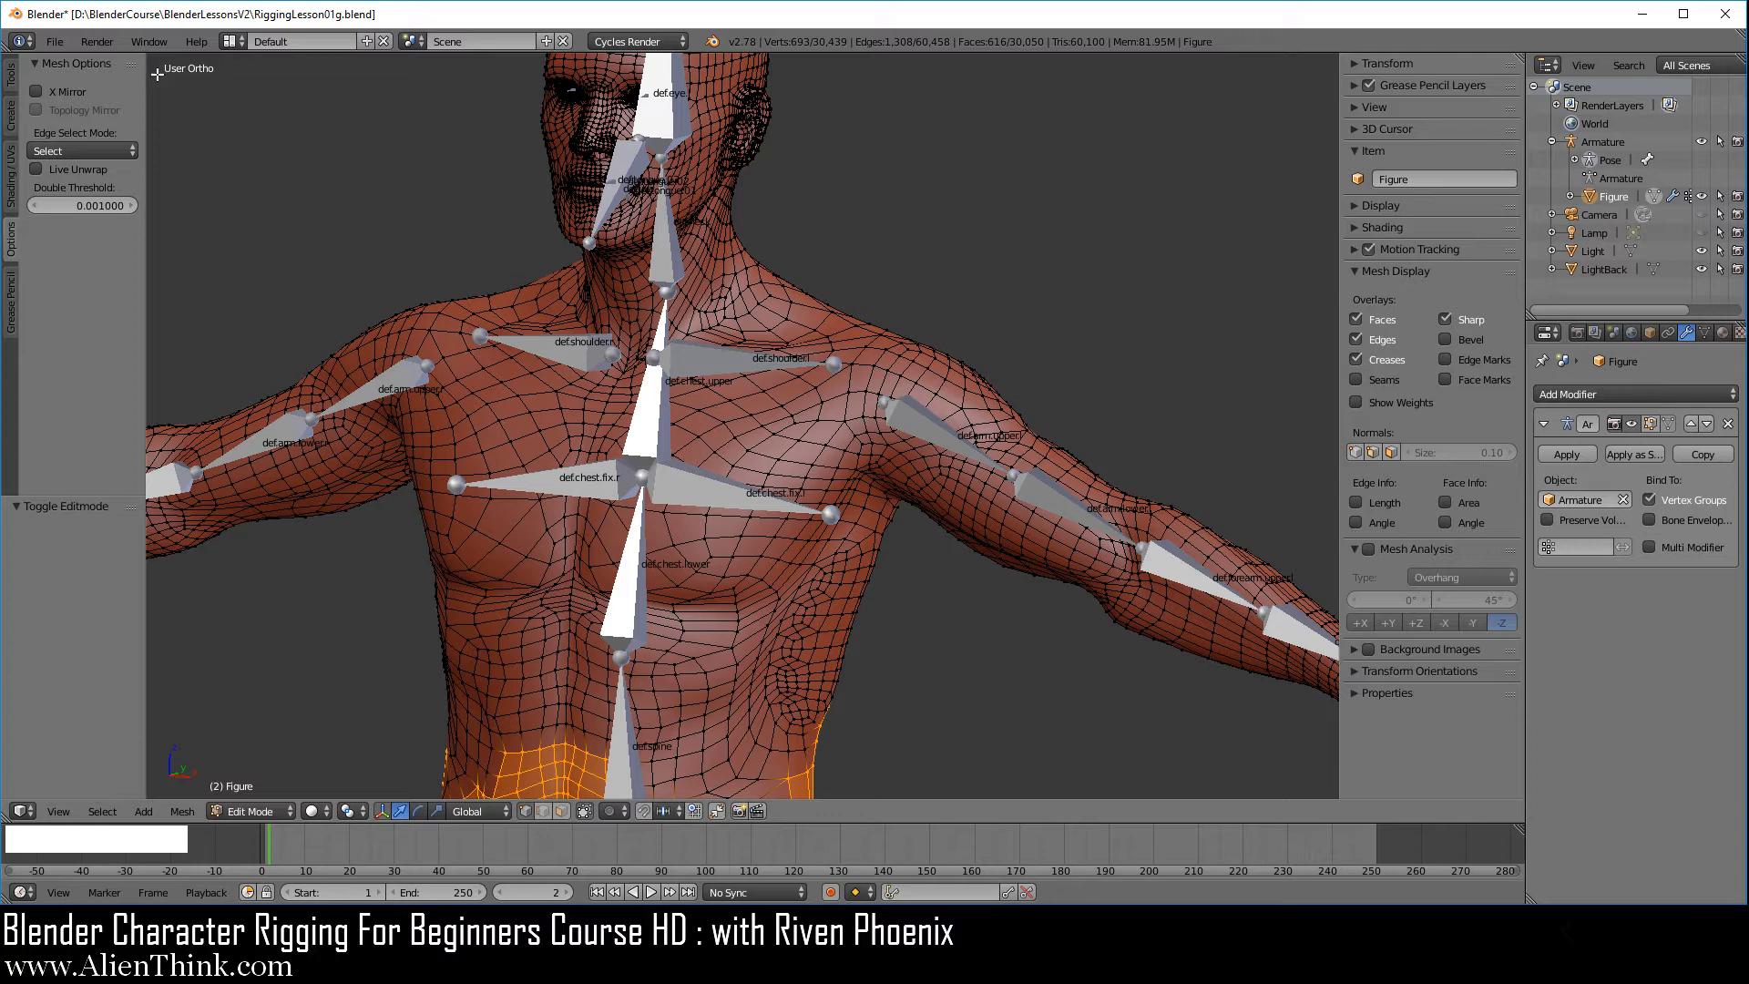
# - Reopen the recent file RiggingLesson01g.blend, discarding the test changes
pyautogui.click(56, 41)
pyautogui.moveTo(159, 109)
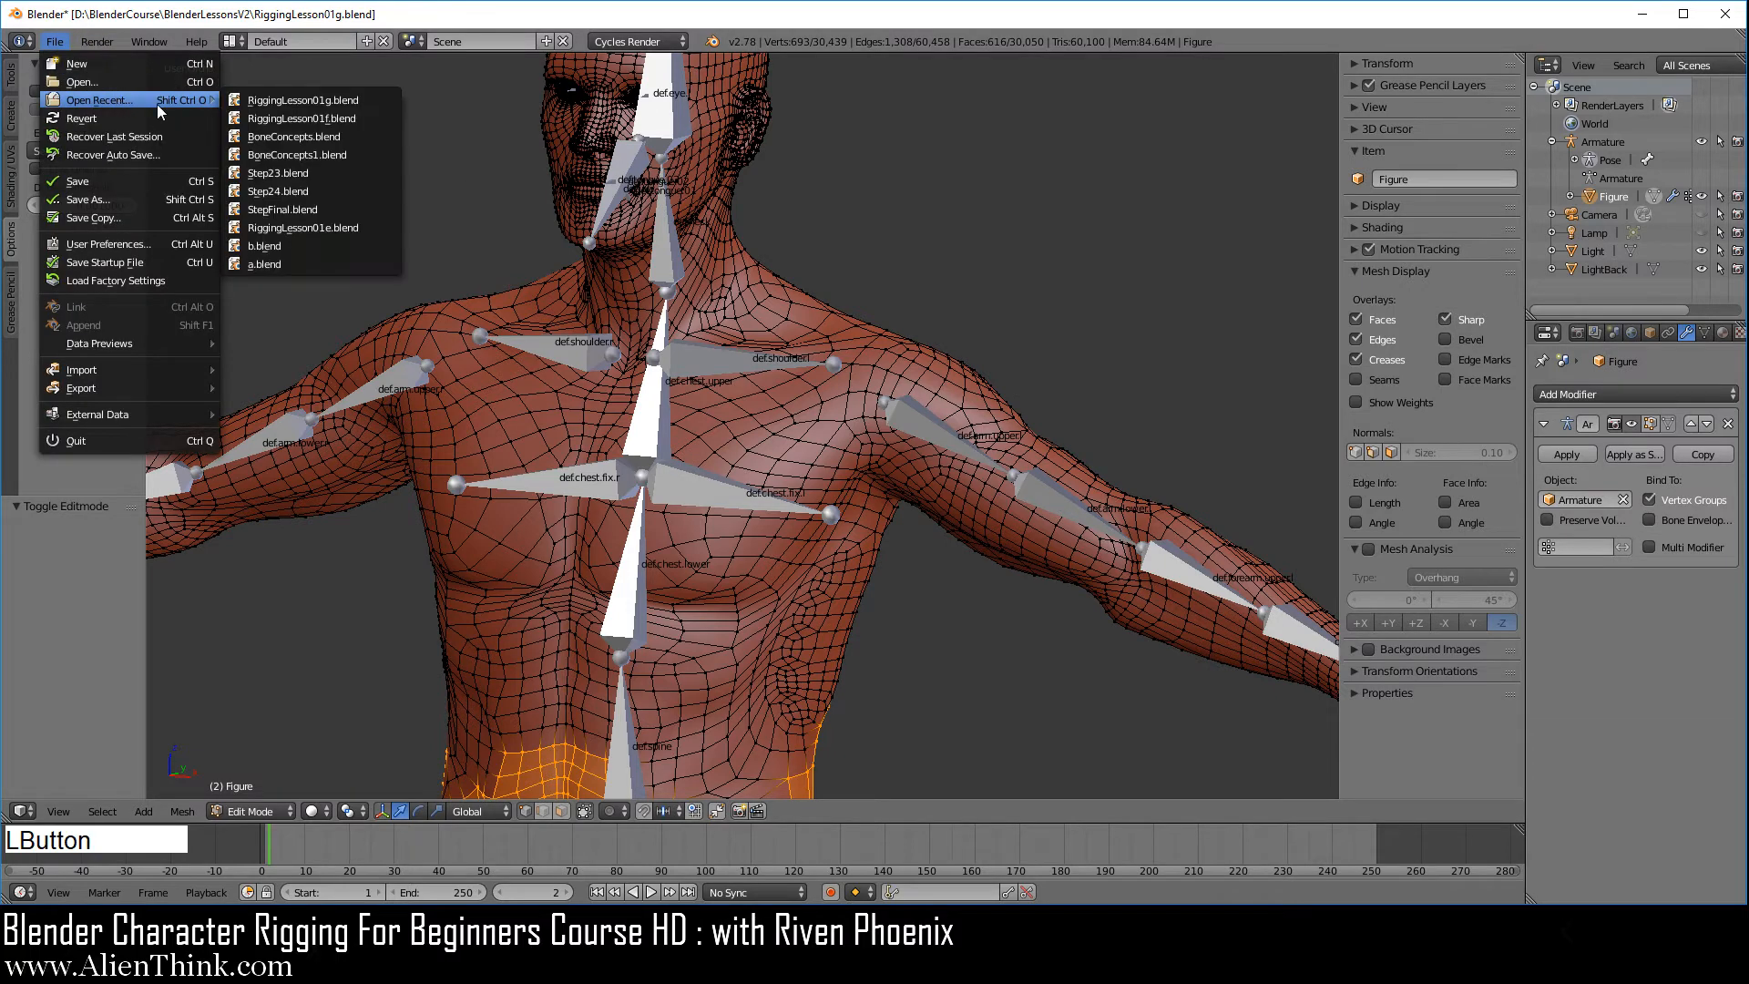
pyautogui.click(302, 100)
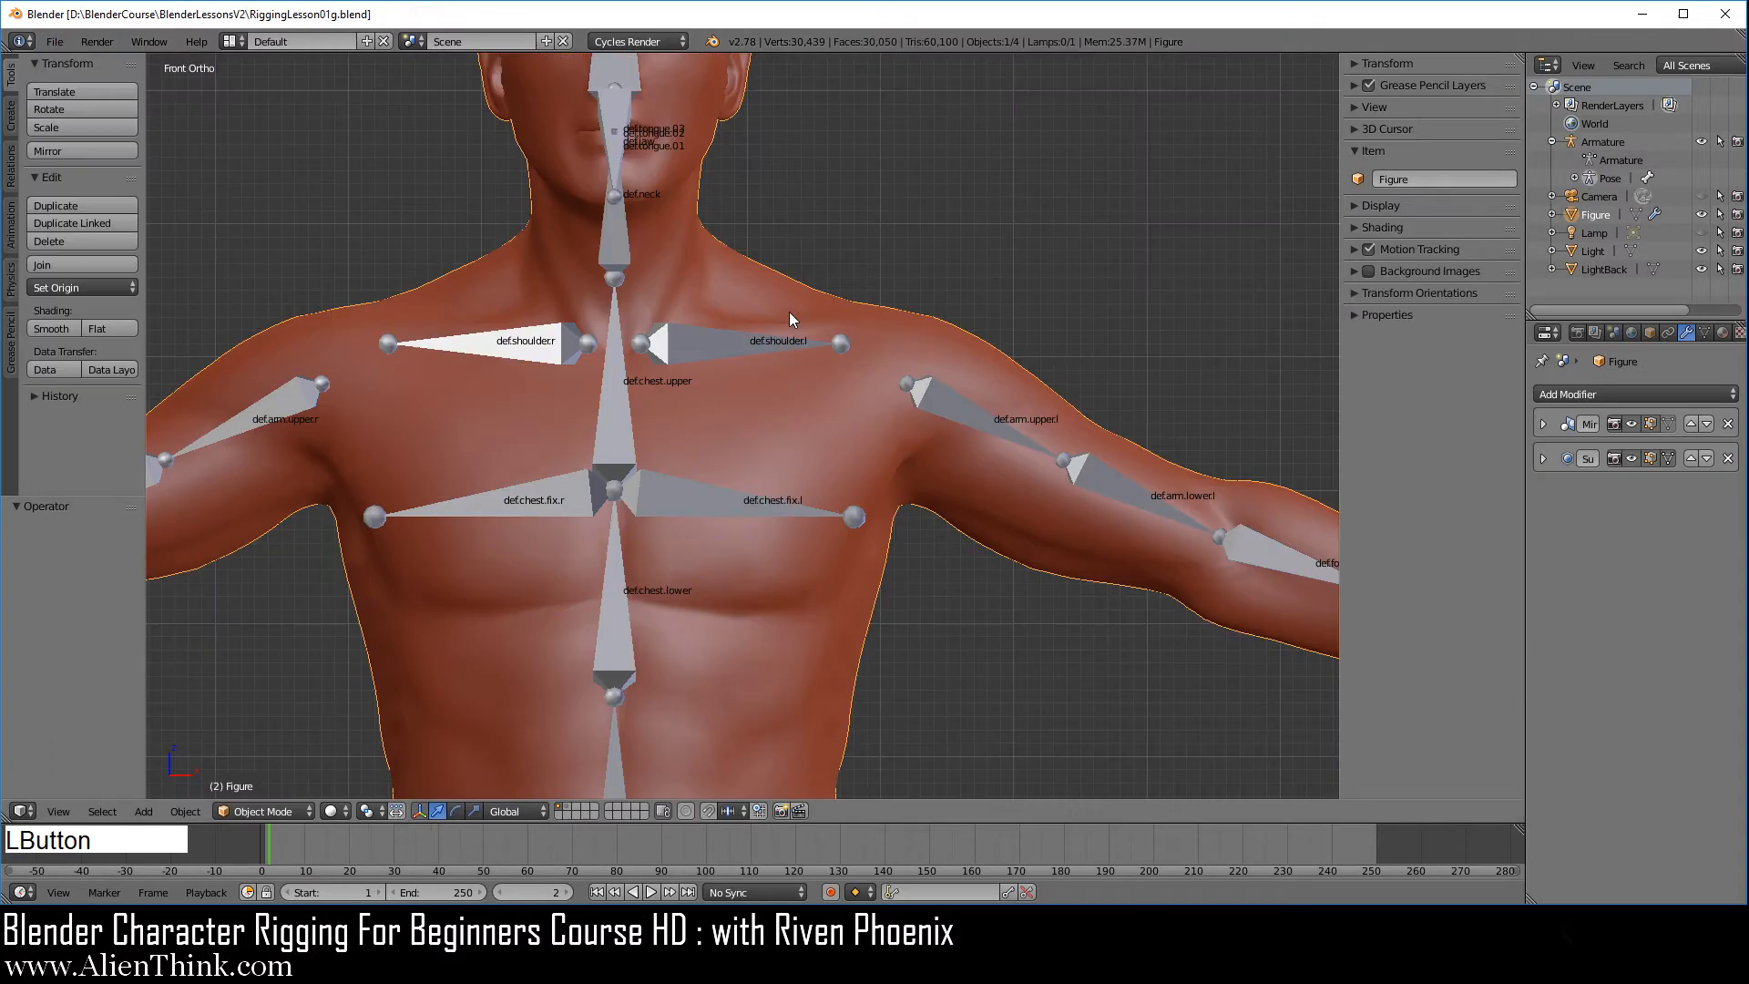
# - Turn off the Figure's Subdivision Surface viewport display and examine its unsubdivided mesh in Edit Mode from an angled view
pyautogui.click(1631, 460)
pyautogui.scroll(-1, 932, 412)
pyautogui.moveTo(932, 404); pyautogui.dragTo(843, 429, button='middle')
pyautogui.press('Tab')
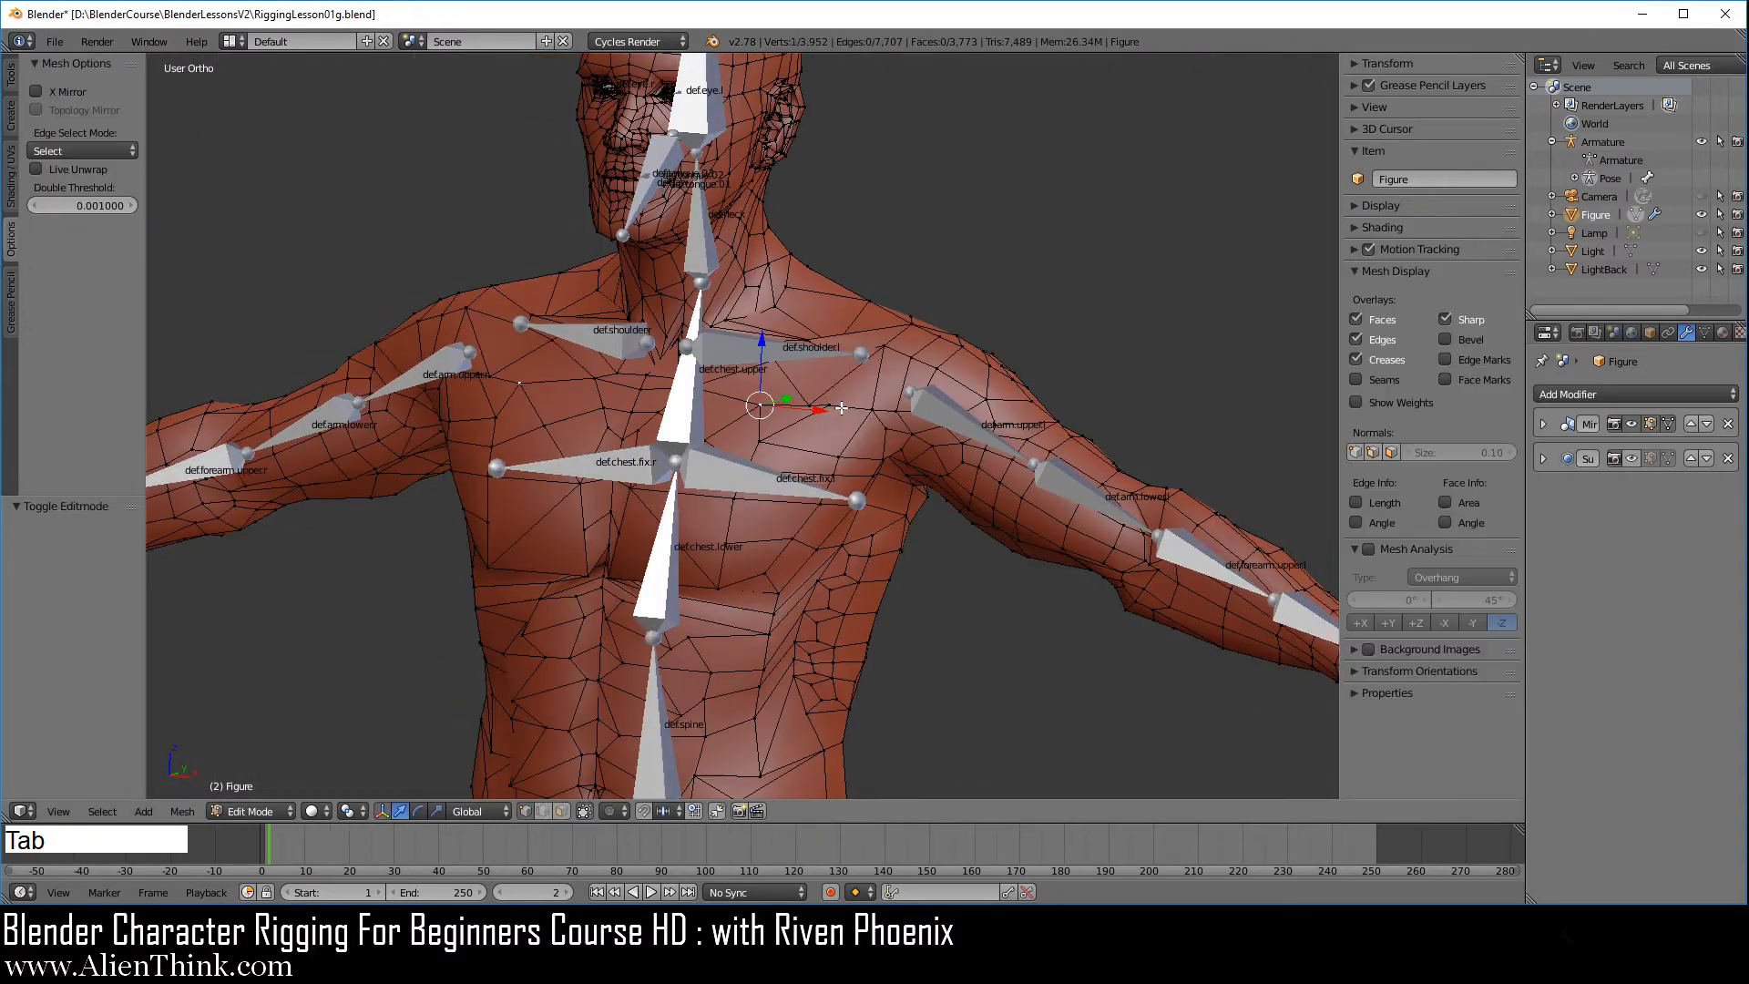
pyautogui.press('Tab')
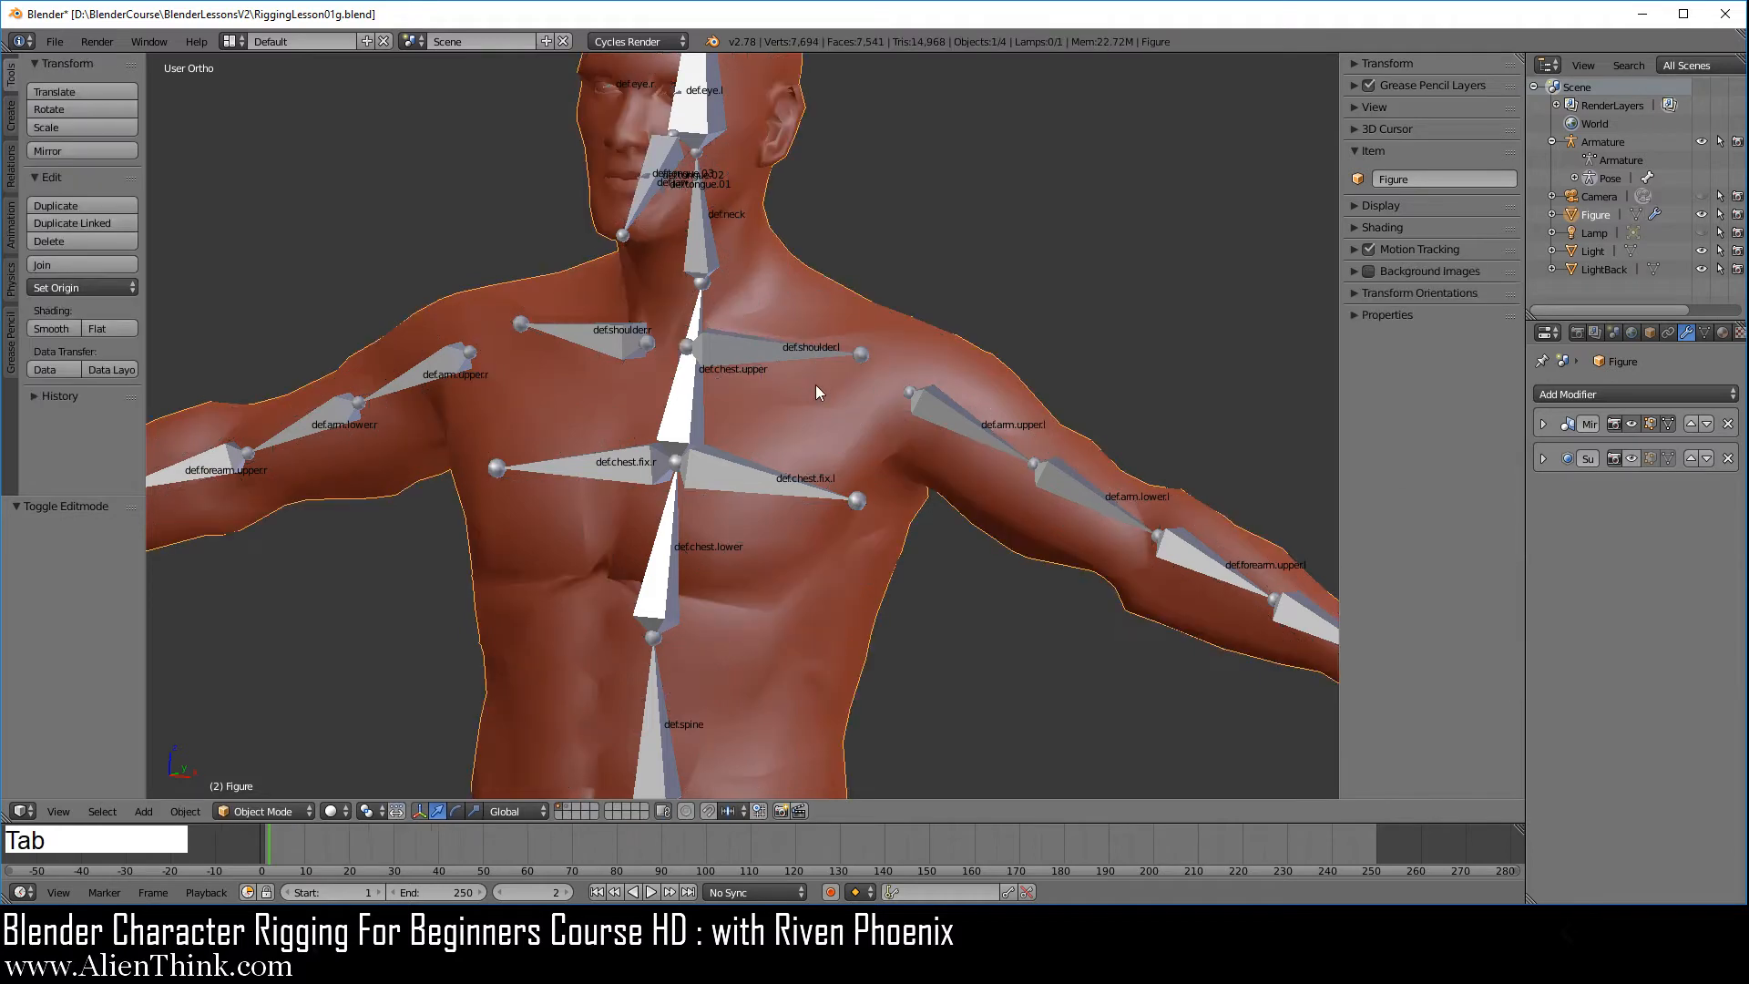
# - Expand the Figure's modifier settings and apply the Mirror modifier followed by the Subdivision Surface modifier
pyautogui.click(1541, 458)
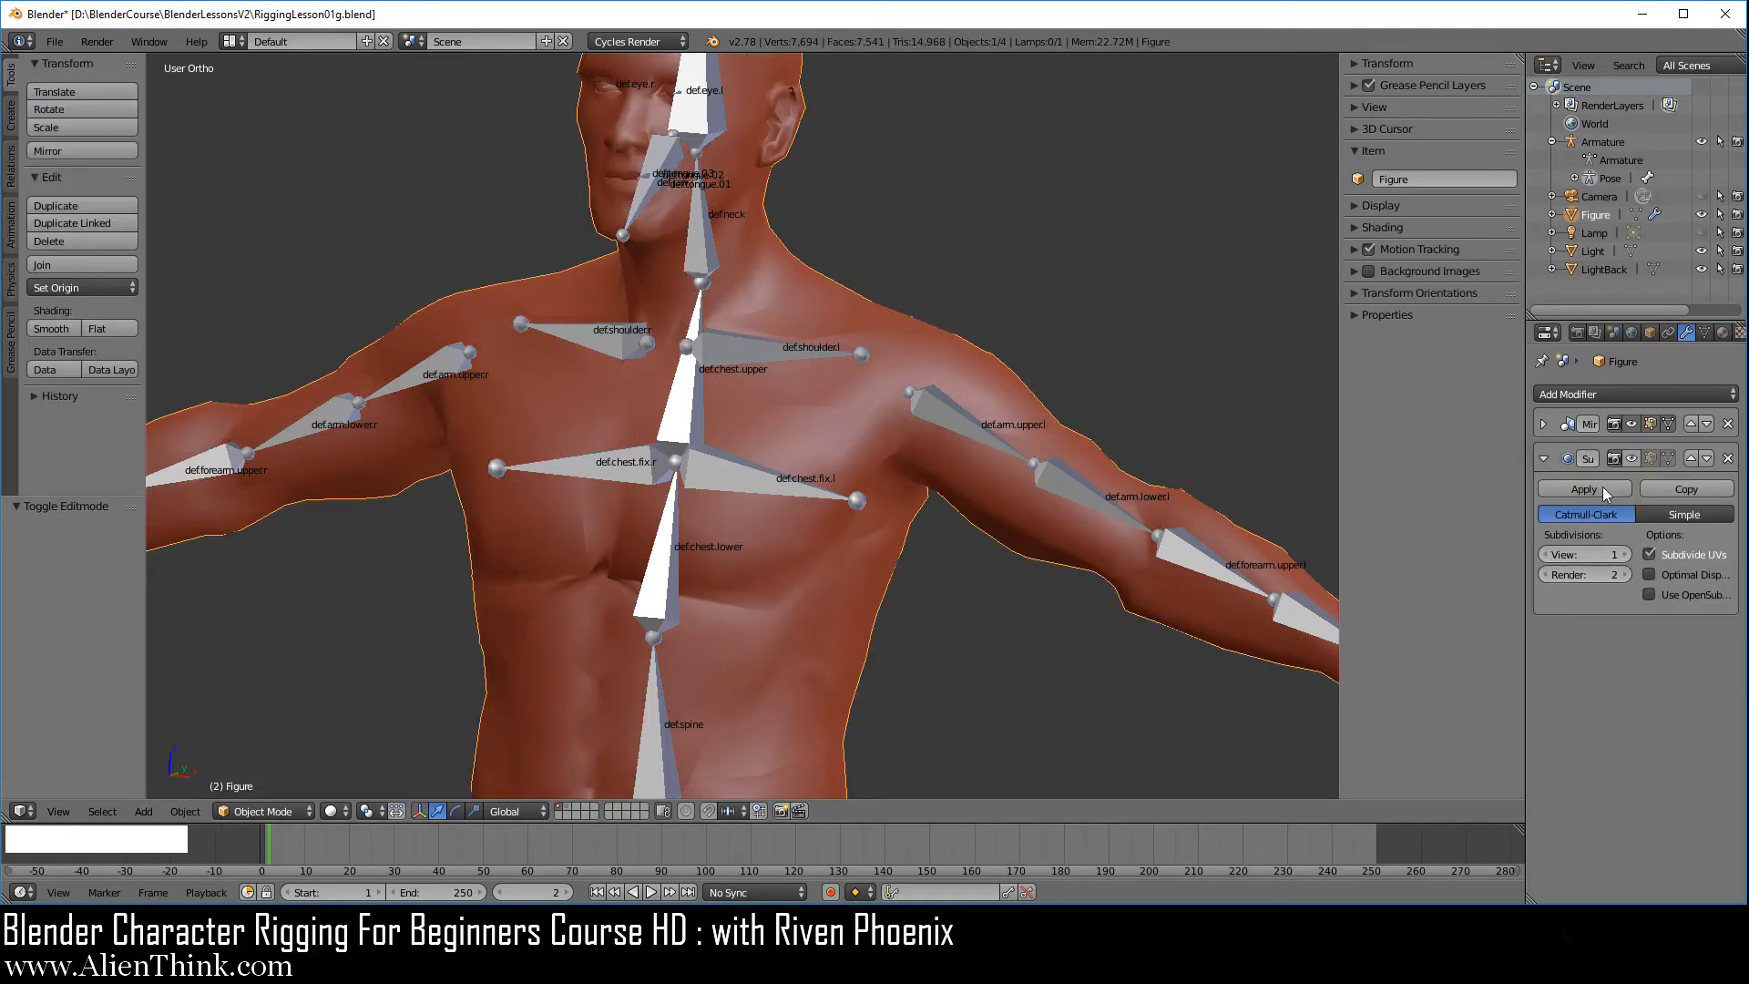
pyautogui.click(1539, 423)
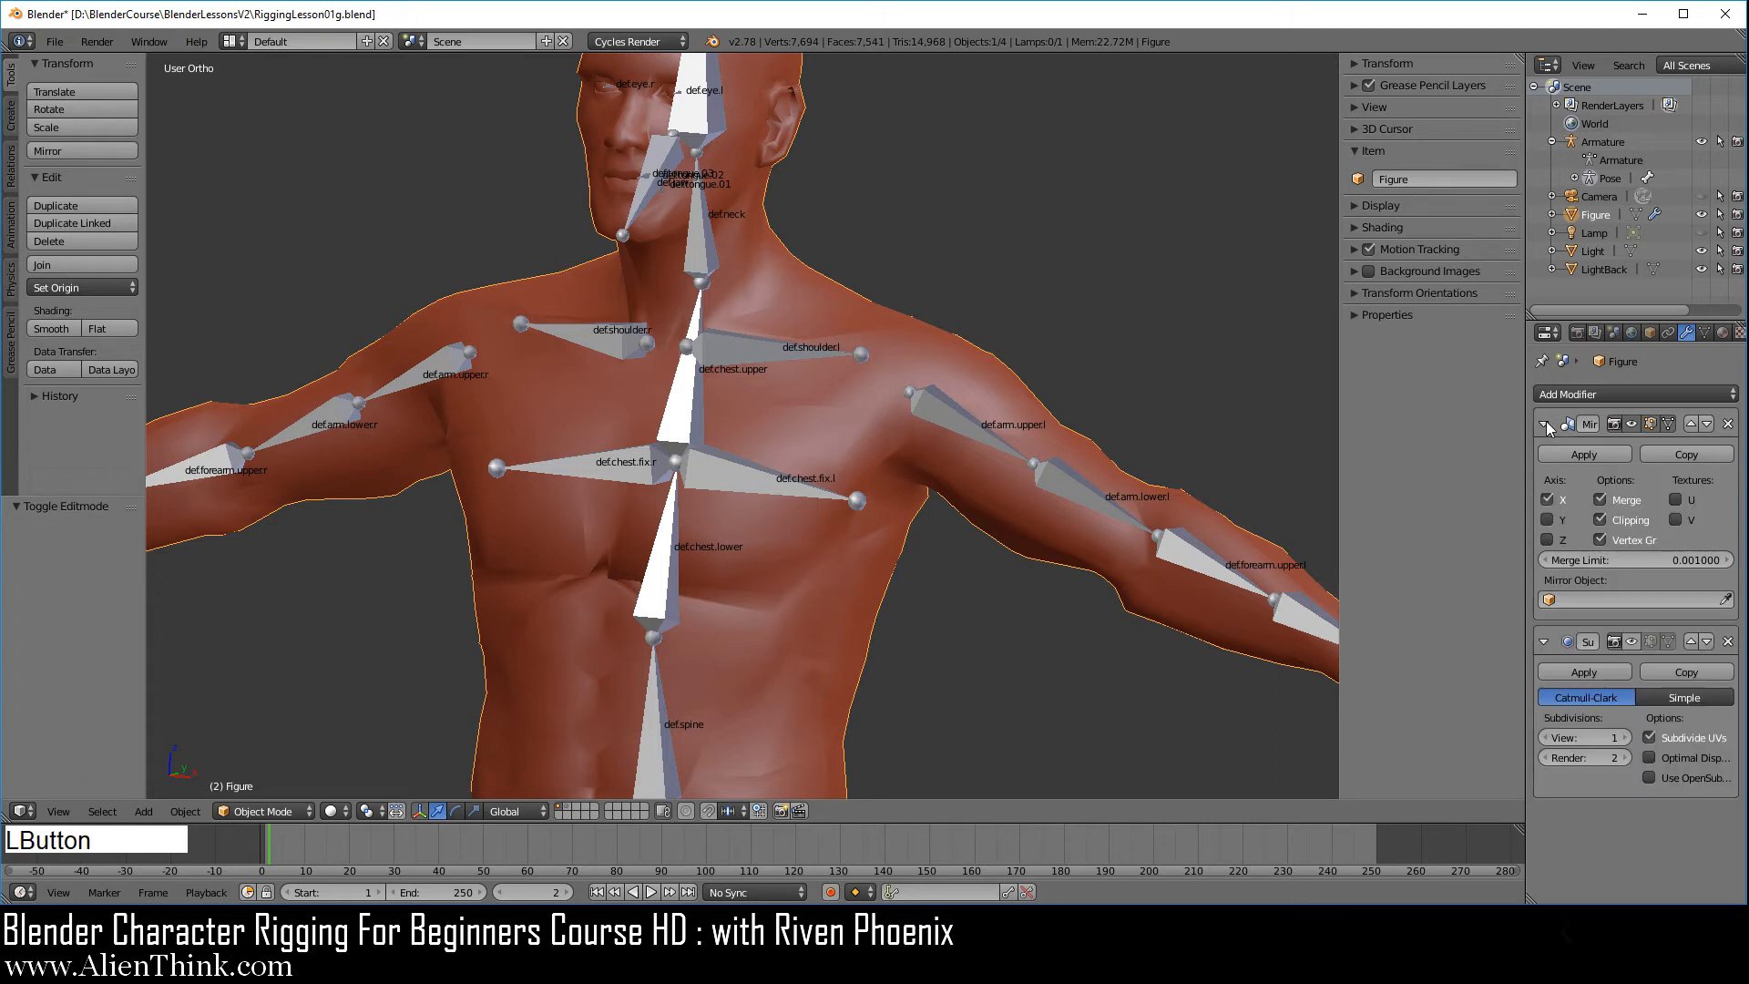
pyautogui.click(1583, 453)
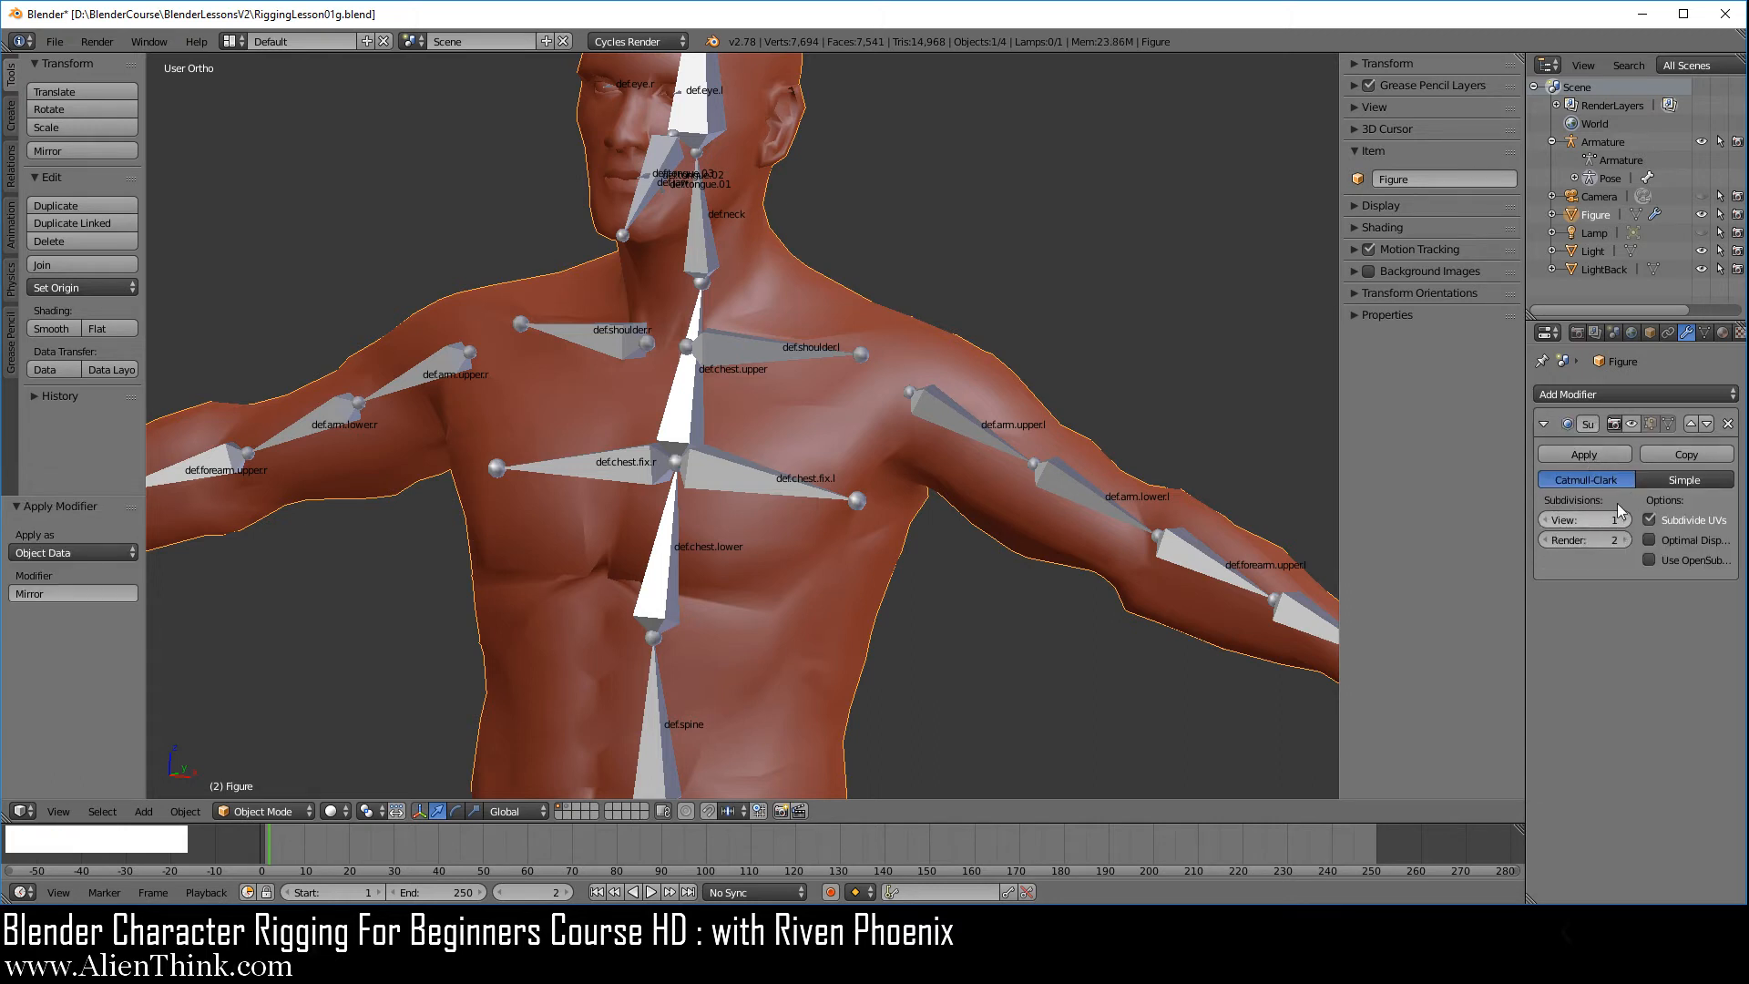
pyautogui.click(1584, 453)
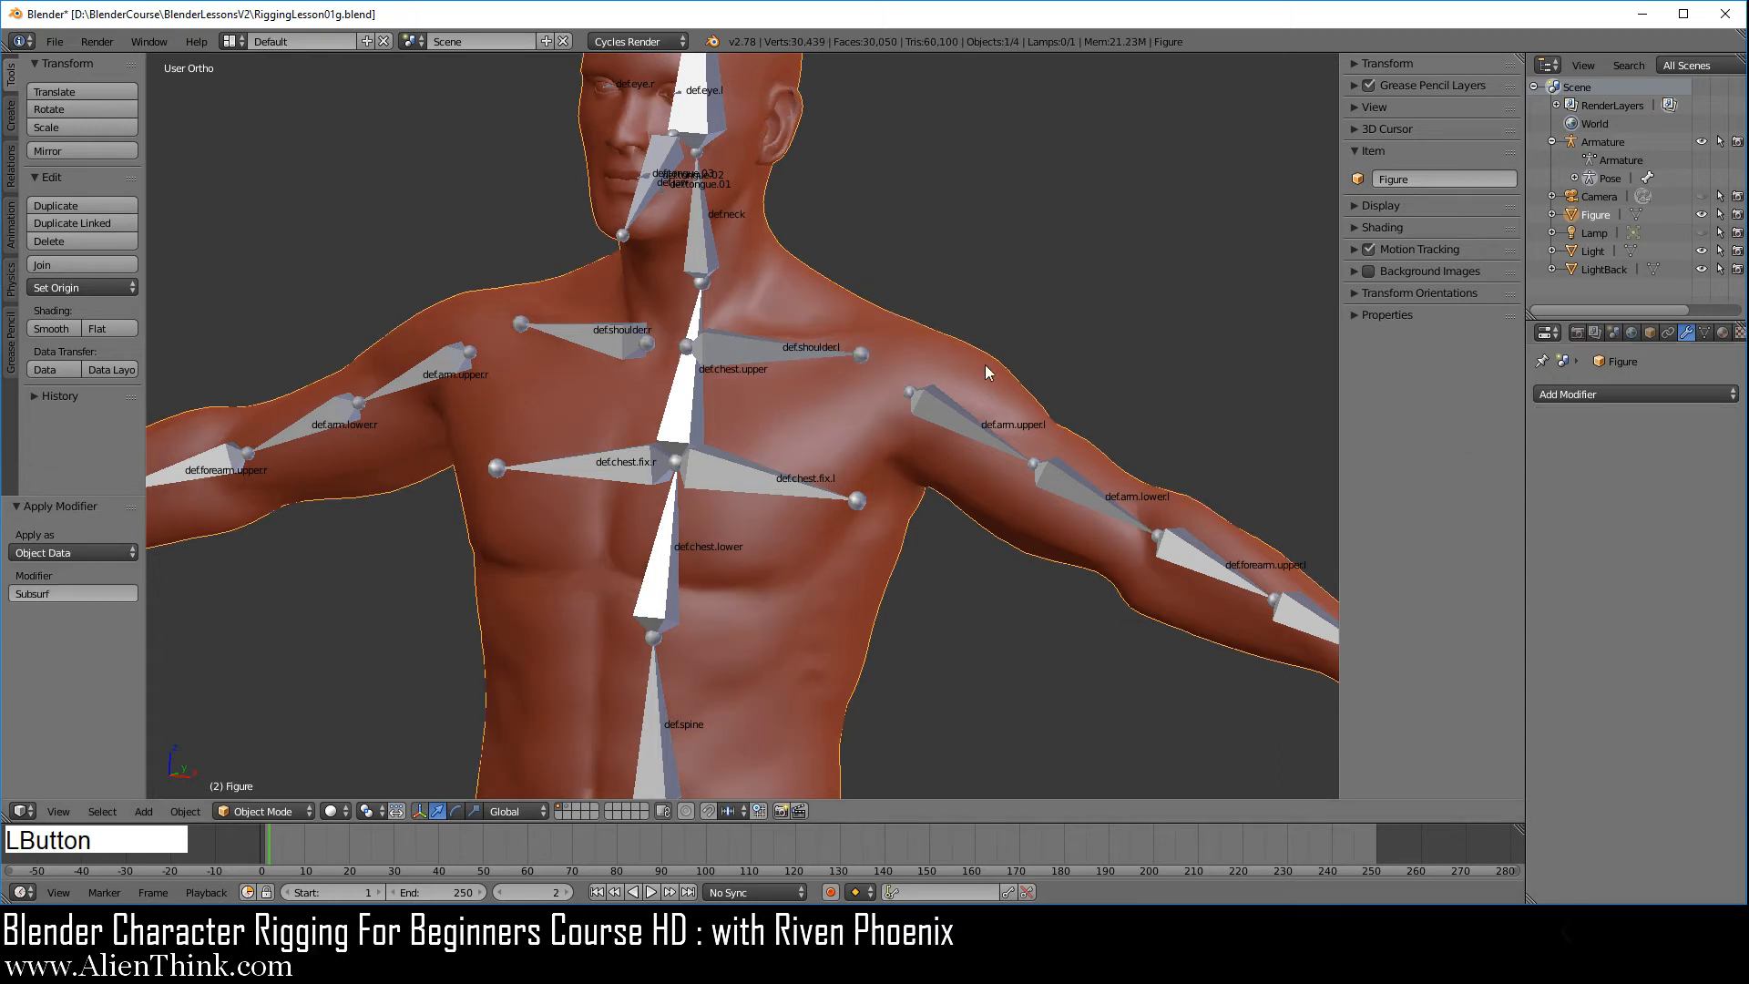
# - Examine the Figure's mesh with both modifiers applied in Edit Mode, and return to Object Mode in front view
pyautogui.rightClick(836, 397)
pyautogui.press('Tab')
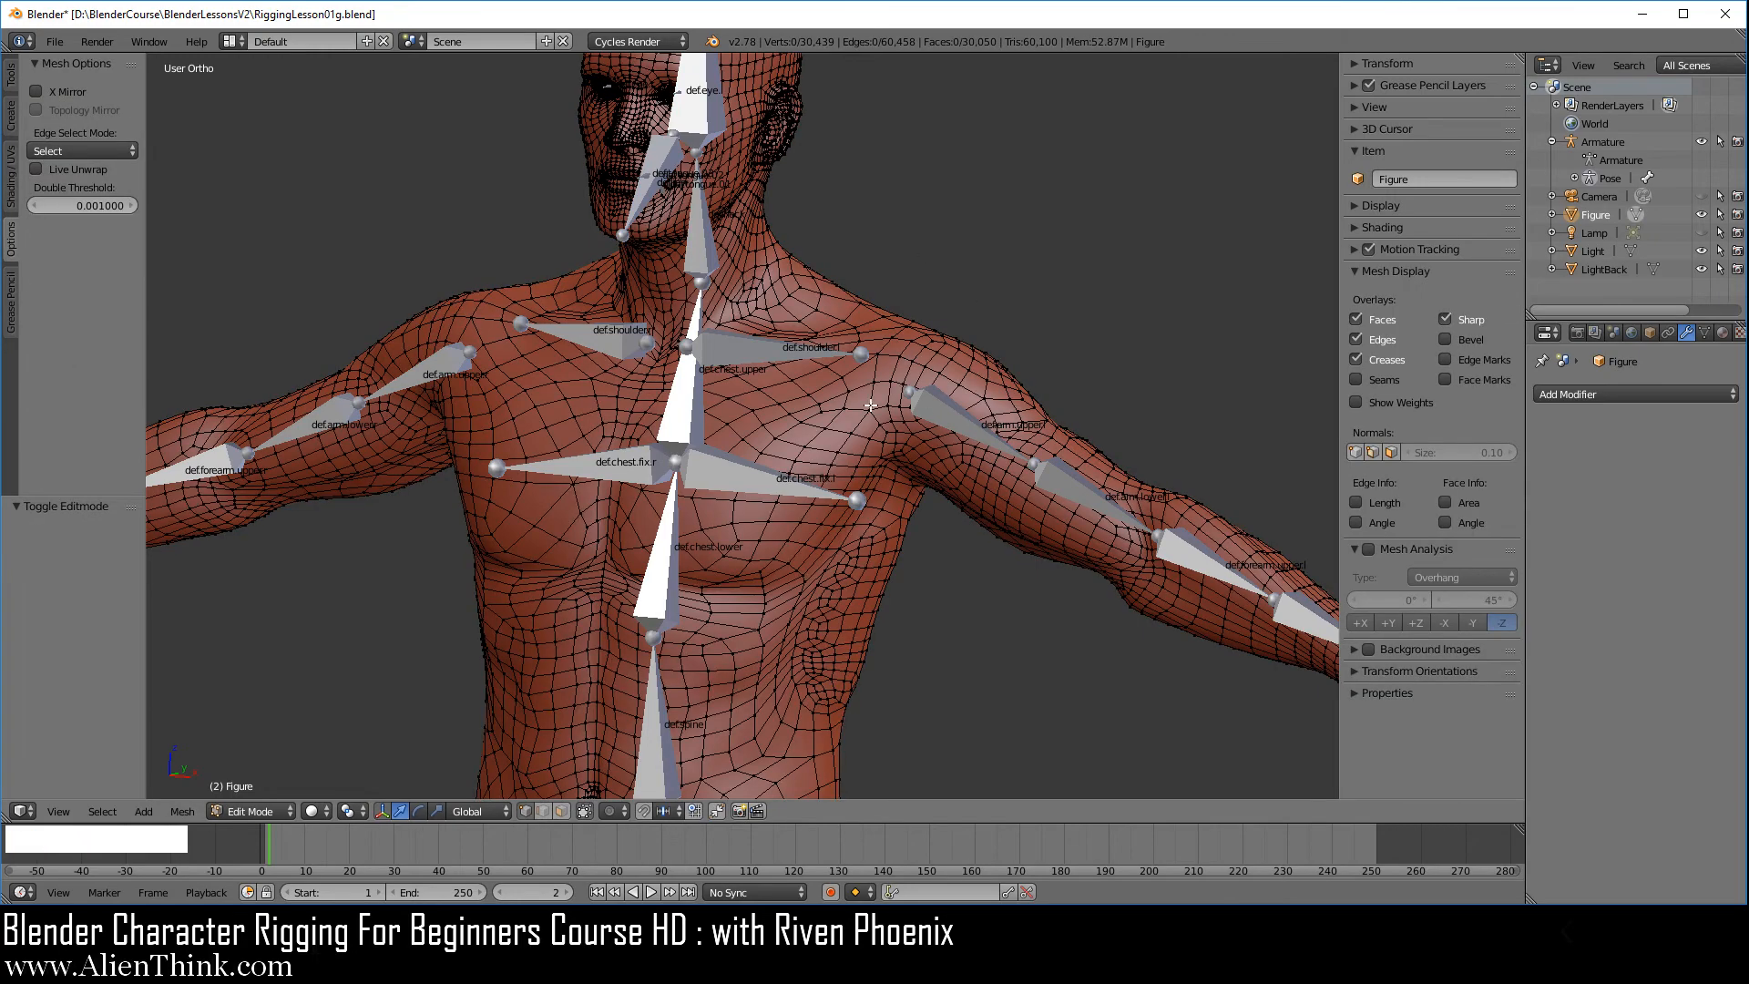
pyautogui.moveTo(822, 450); pyautogui.dragTo(869, 490, button='middle')
pyautogui.press('Tab')
pyautogui.press('KP_1')
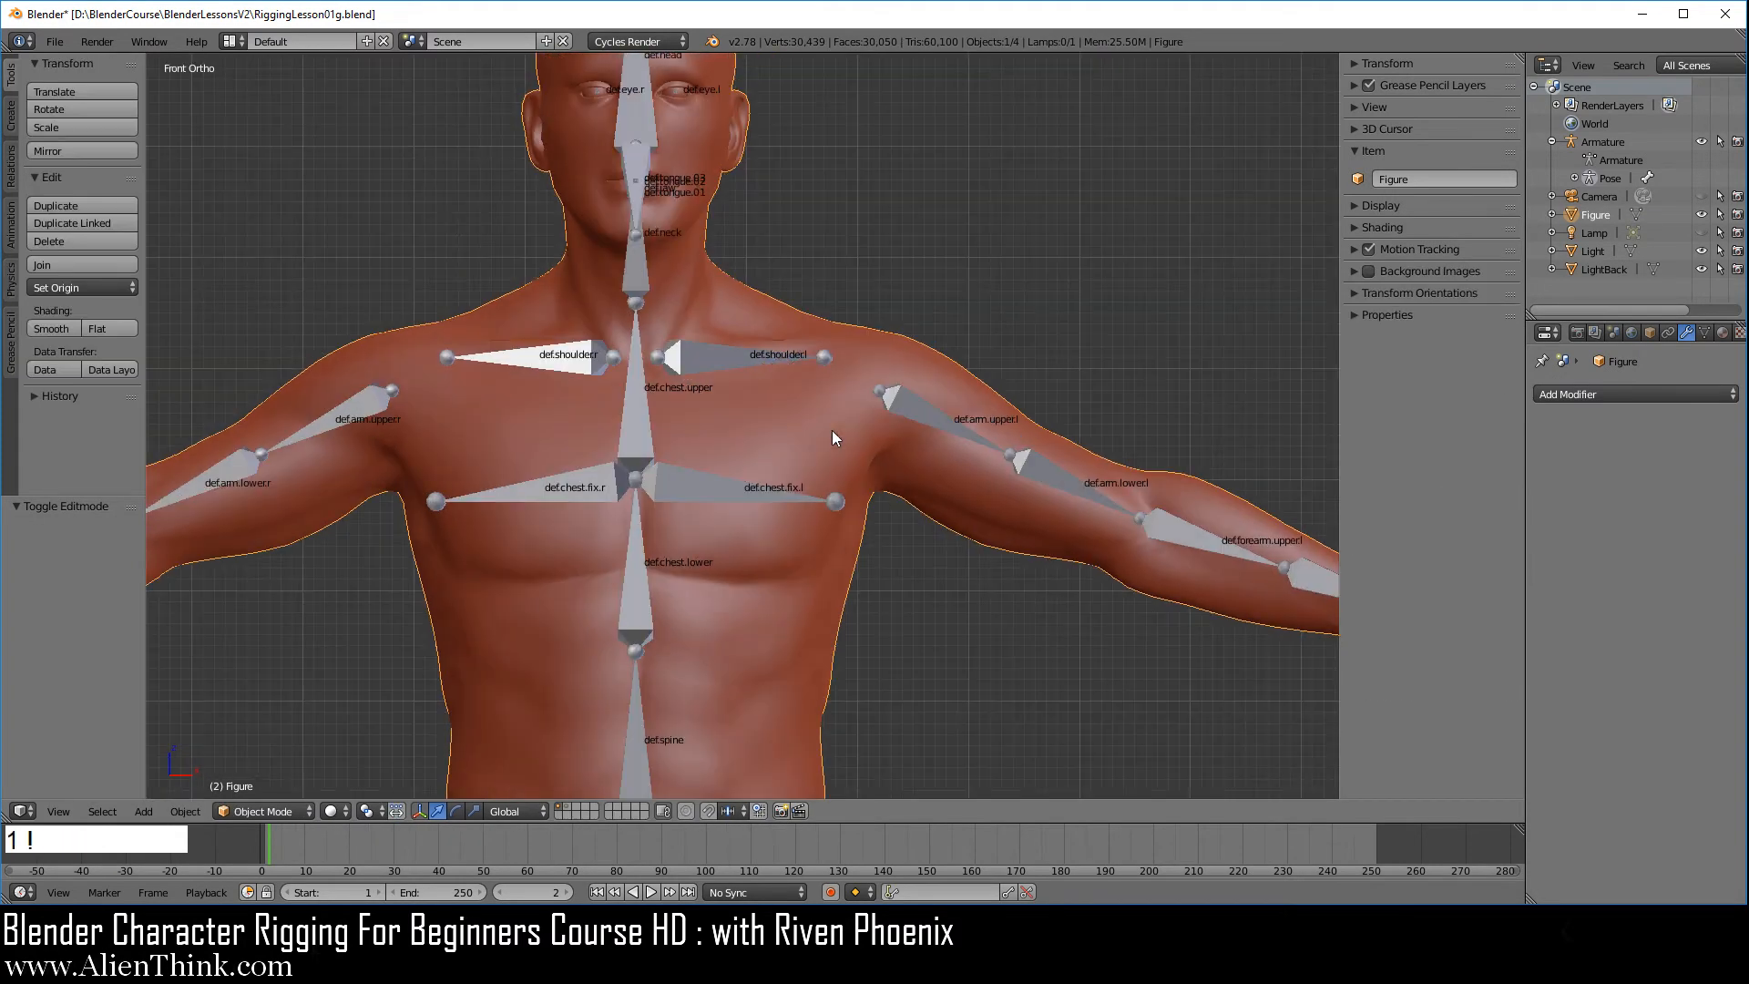
# - Reload RiggingLesson01g.blend from the recent files to restore the Figure's Mirror and Subdivision Surface modifiers
pyautogui.click(57, 41)
pyautogui.moveTo(146, 100)
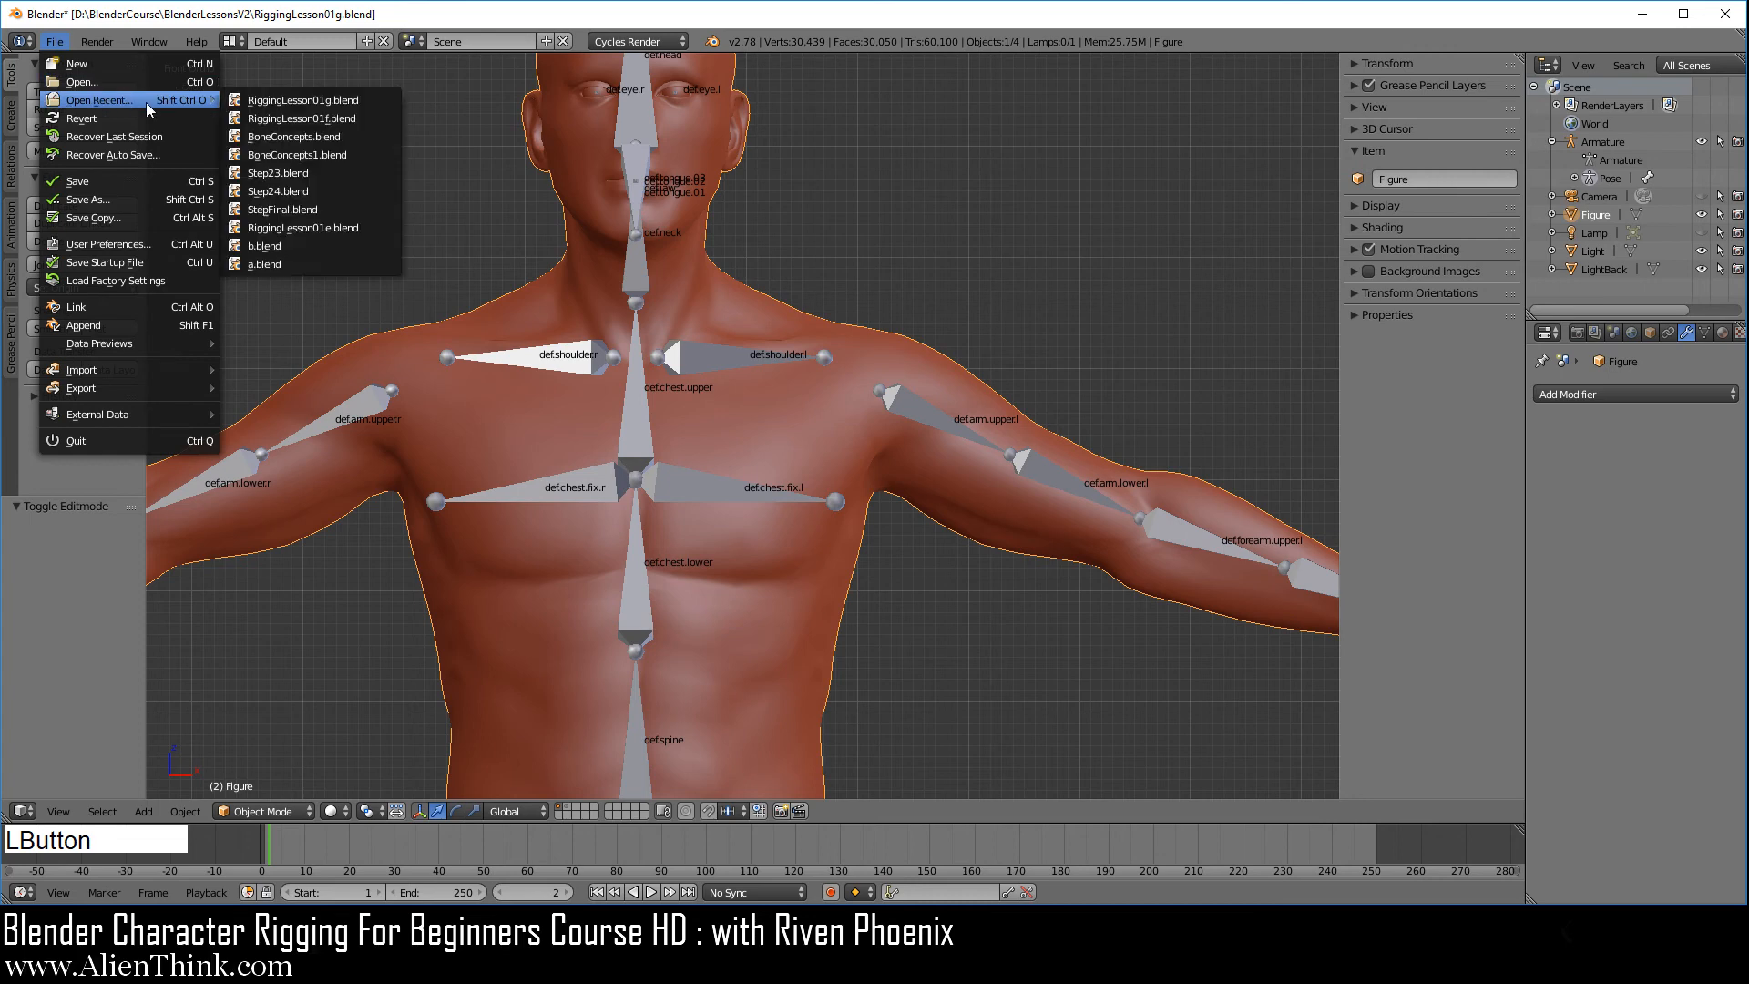
pyautogui.click(307, 104)
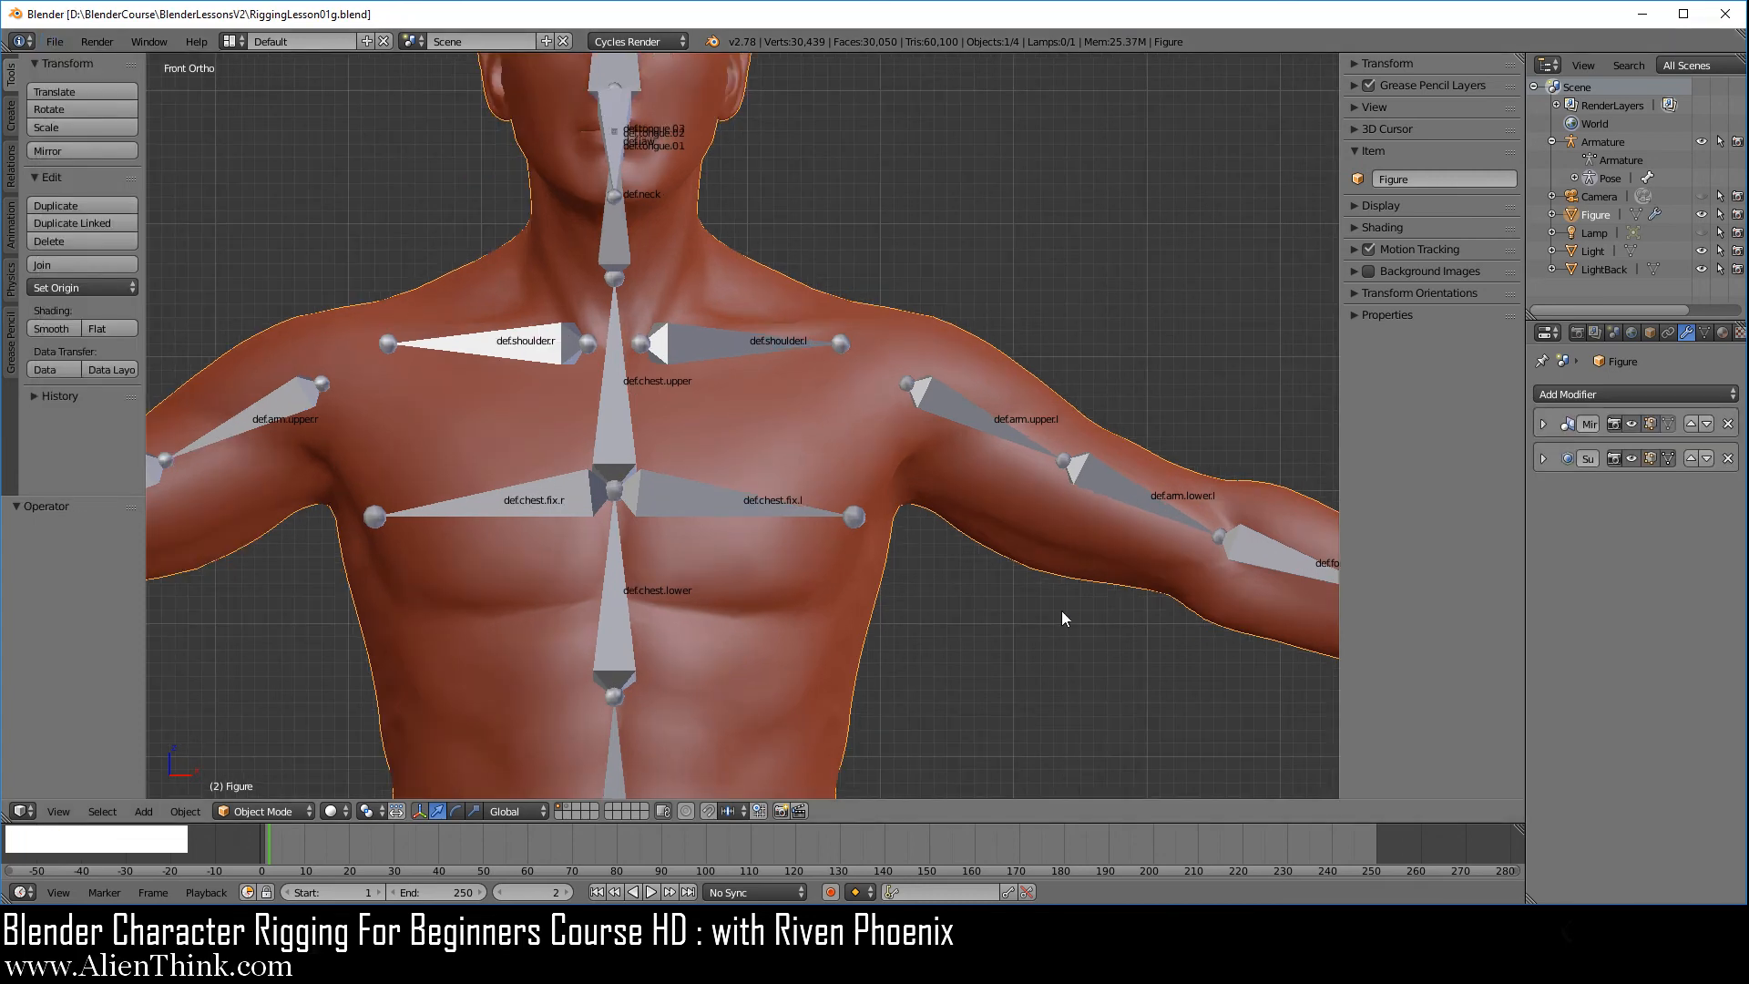